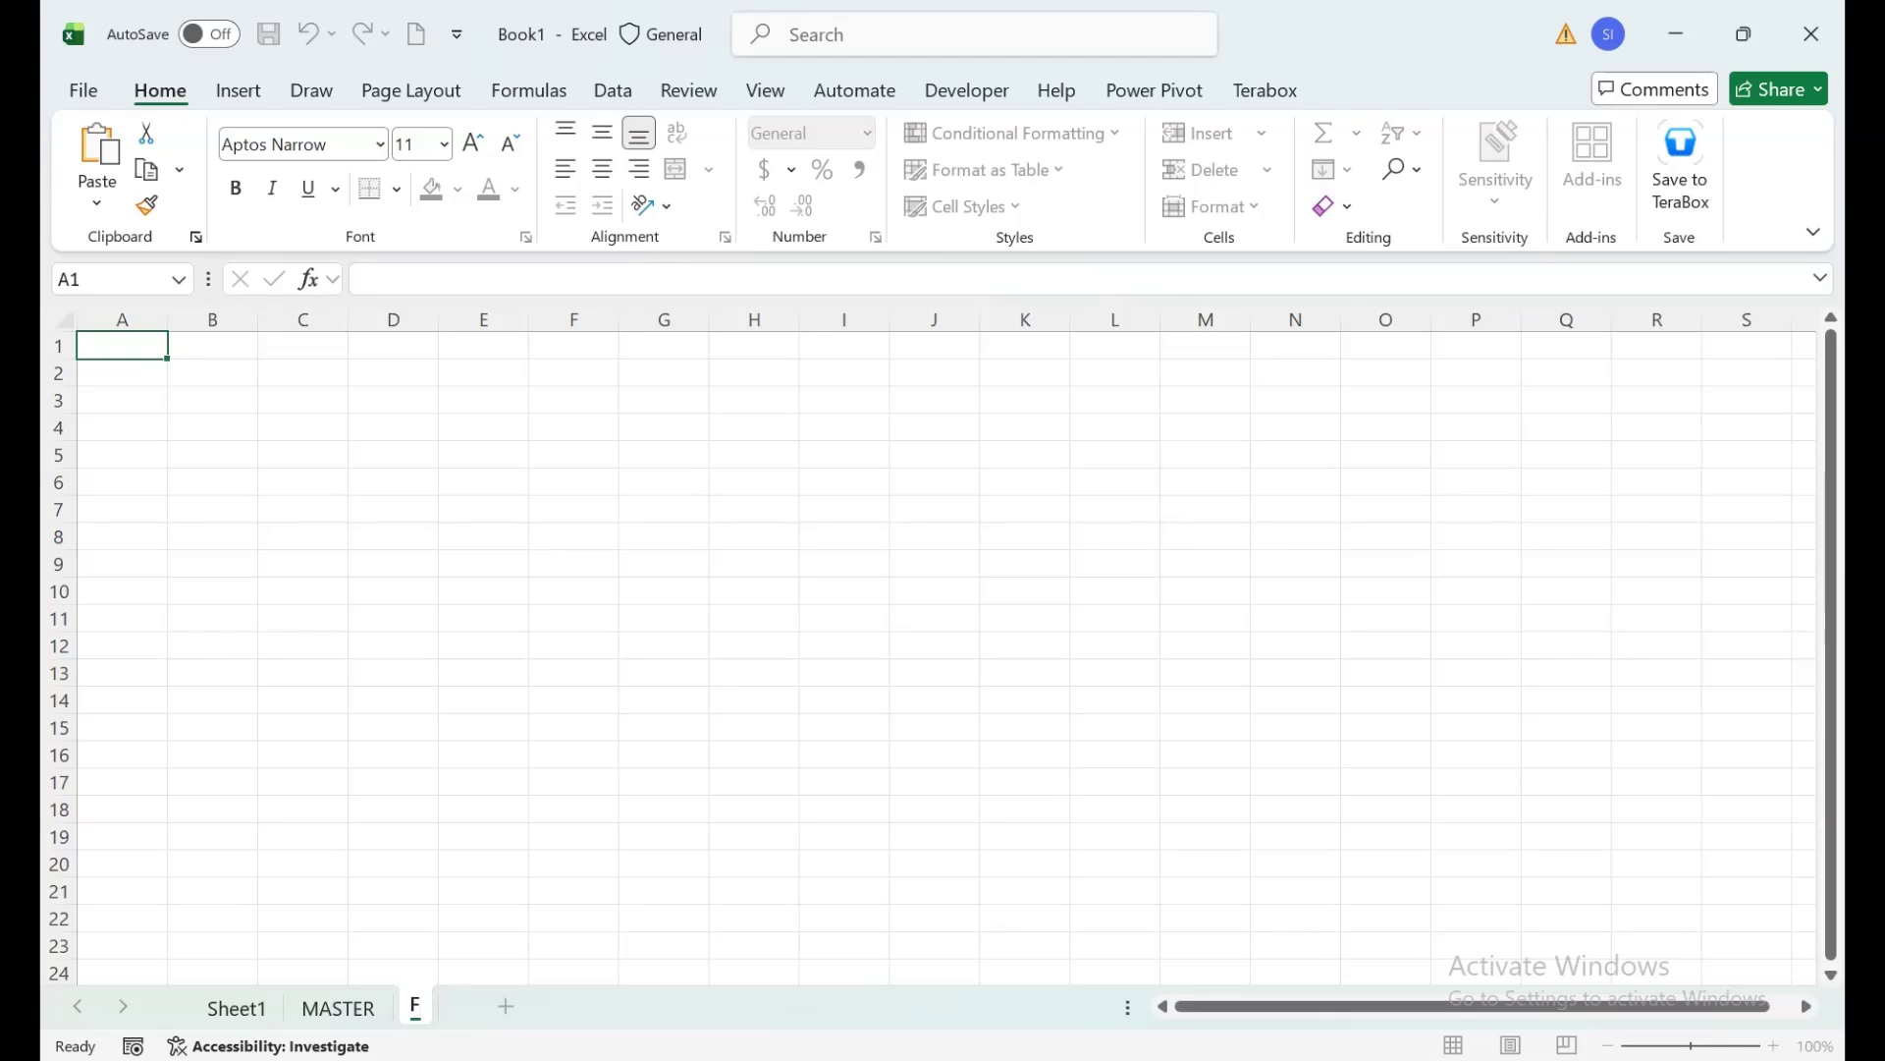
Rename the new worksheet as FEE RECIVE and switch to the MASTER sheet.
type("EE RE")
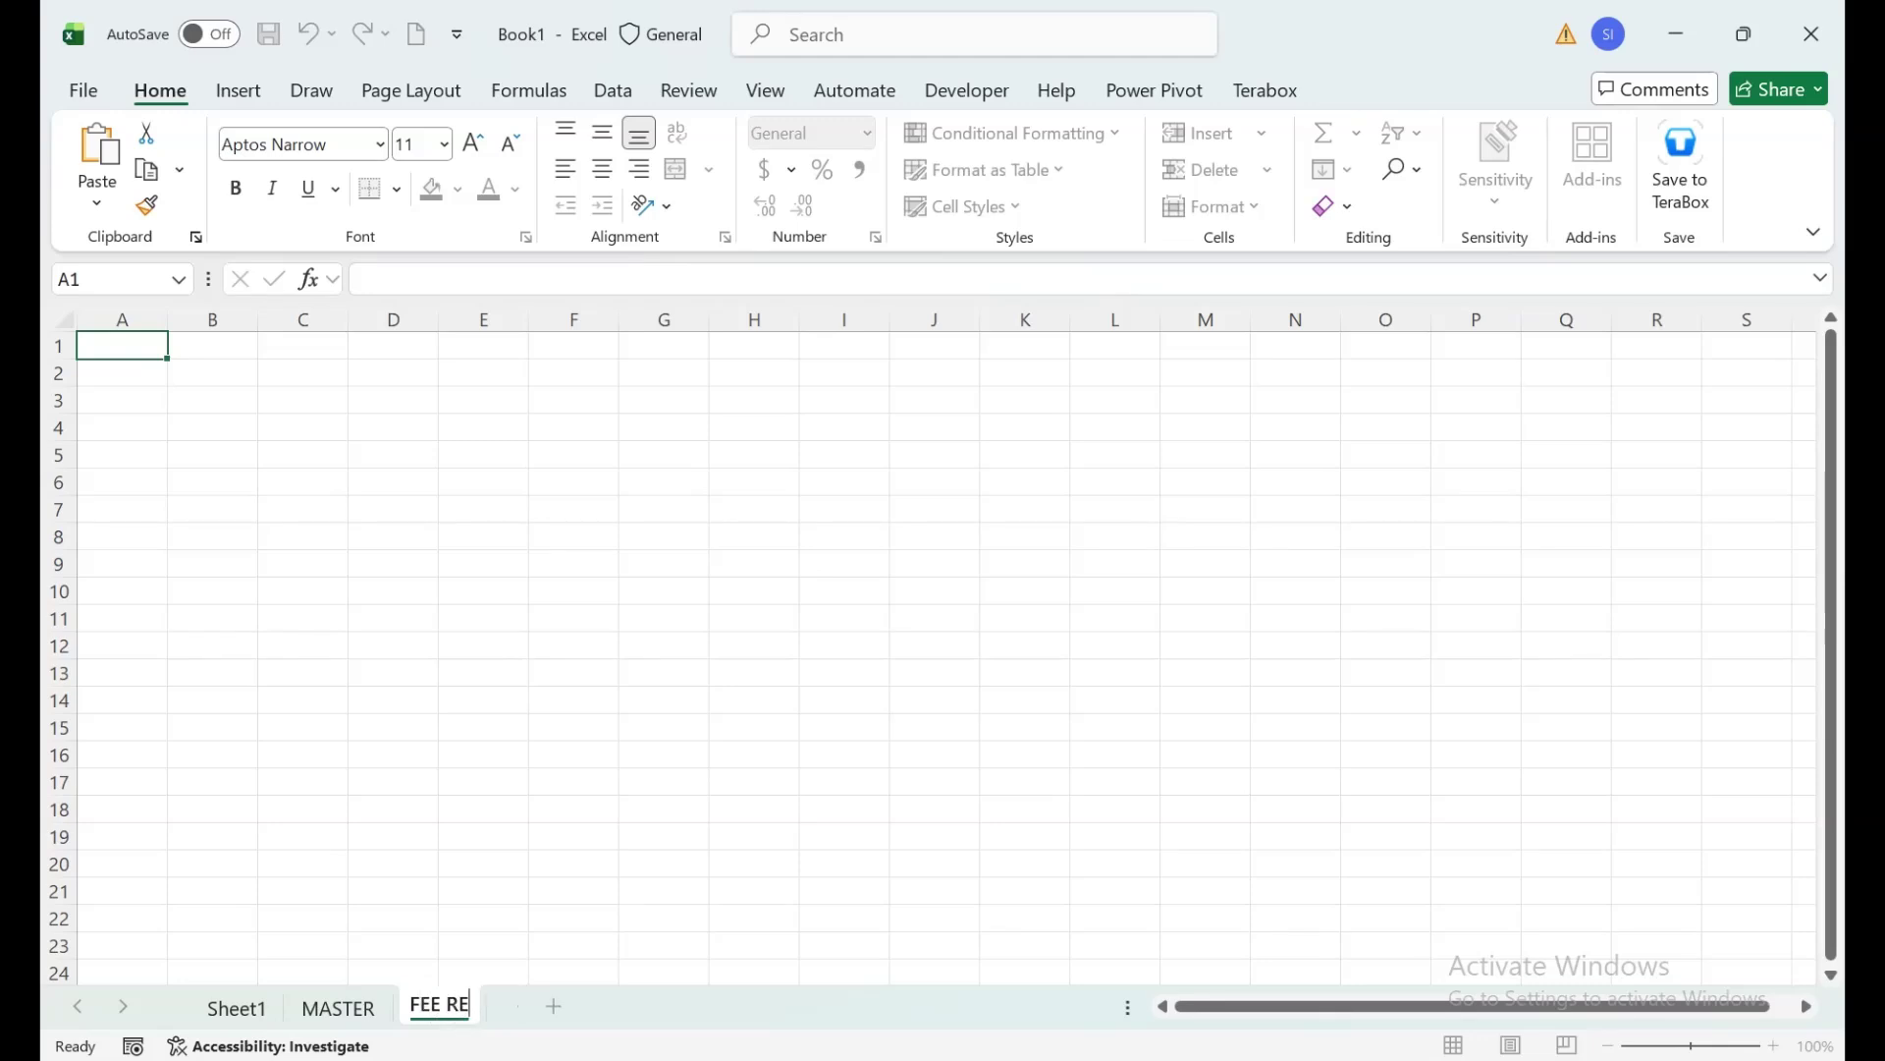
type("V")
key("BackSpace")
type("CIVE")
left_click(337, 1008)
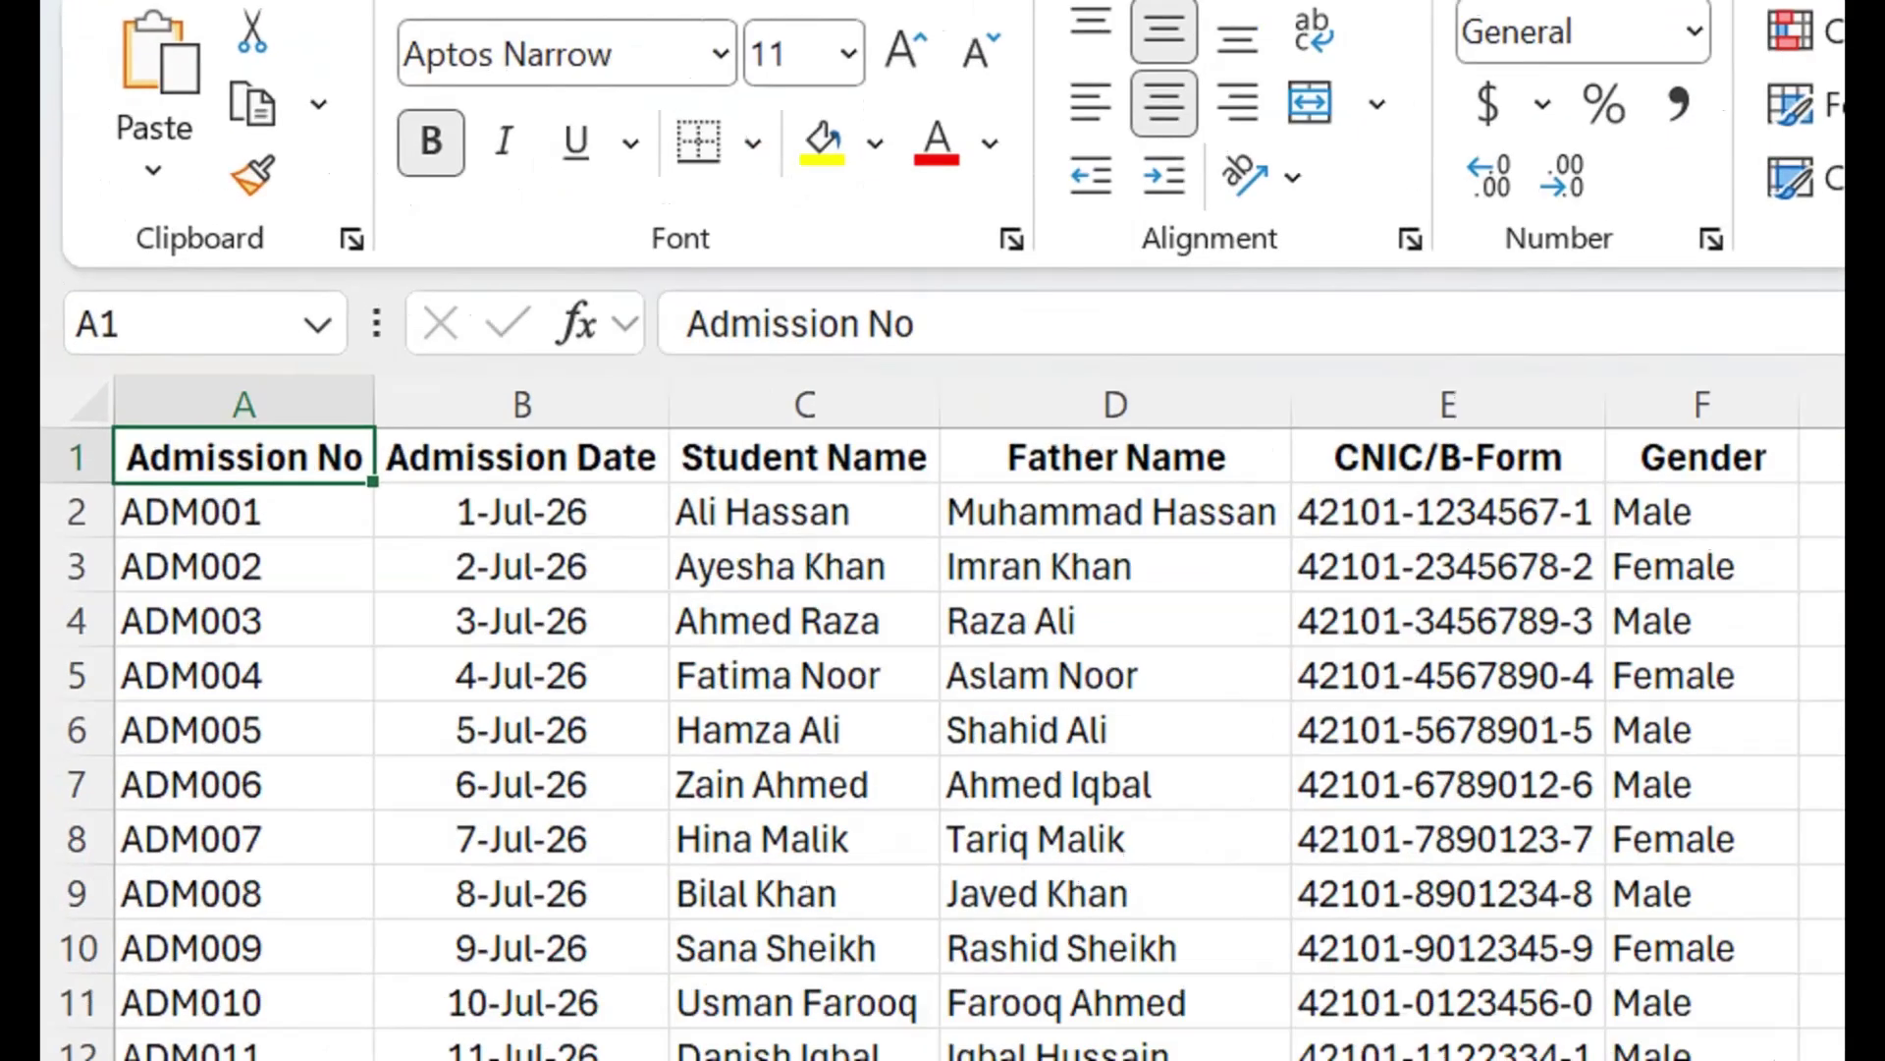
Review the MASTER sheet's student, course, contact and fee columns, including the empty Age, Net Fee, Balance and Status columns.
left_click_drag(803, 512, 803, 566)
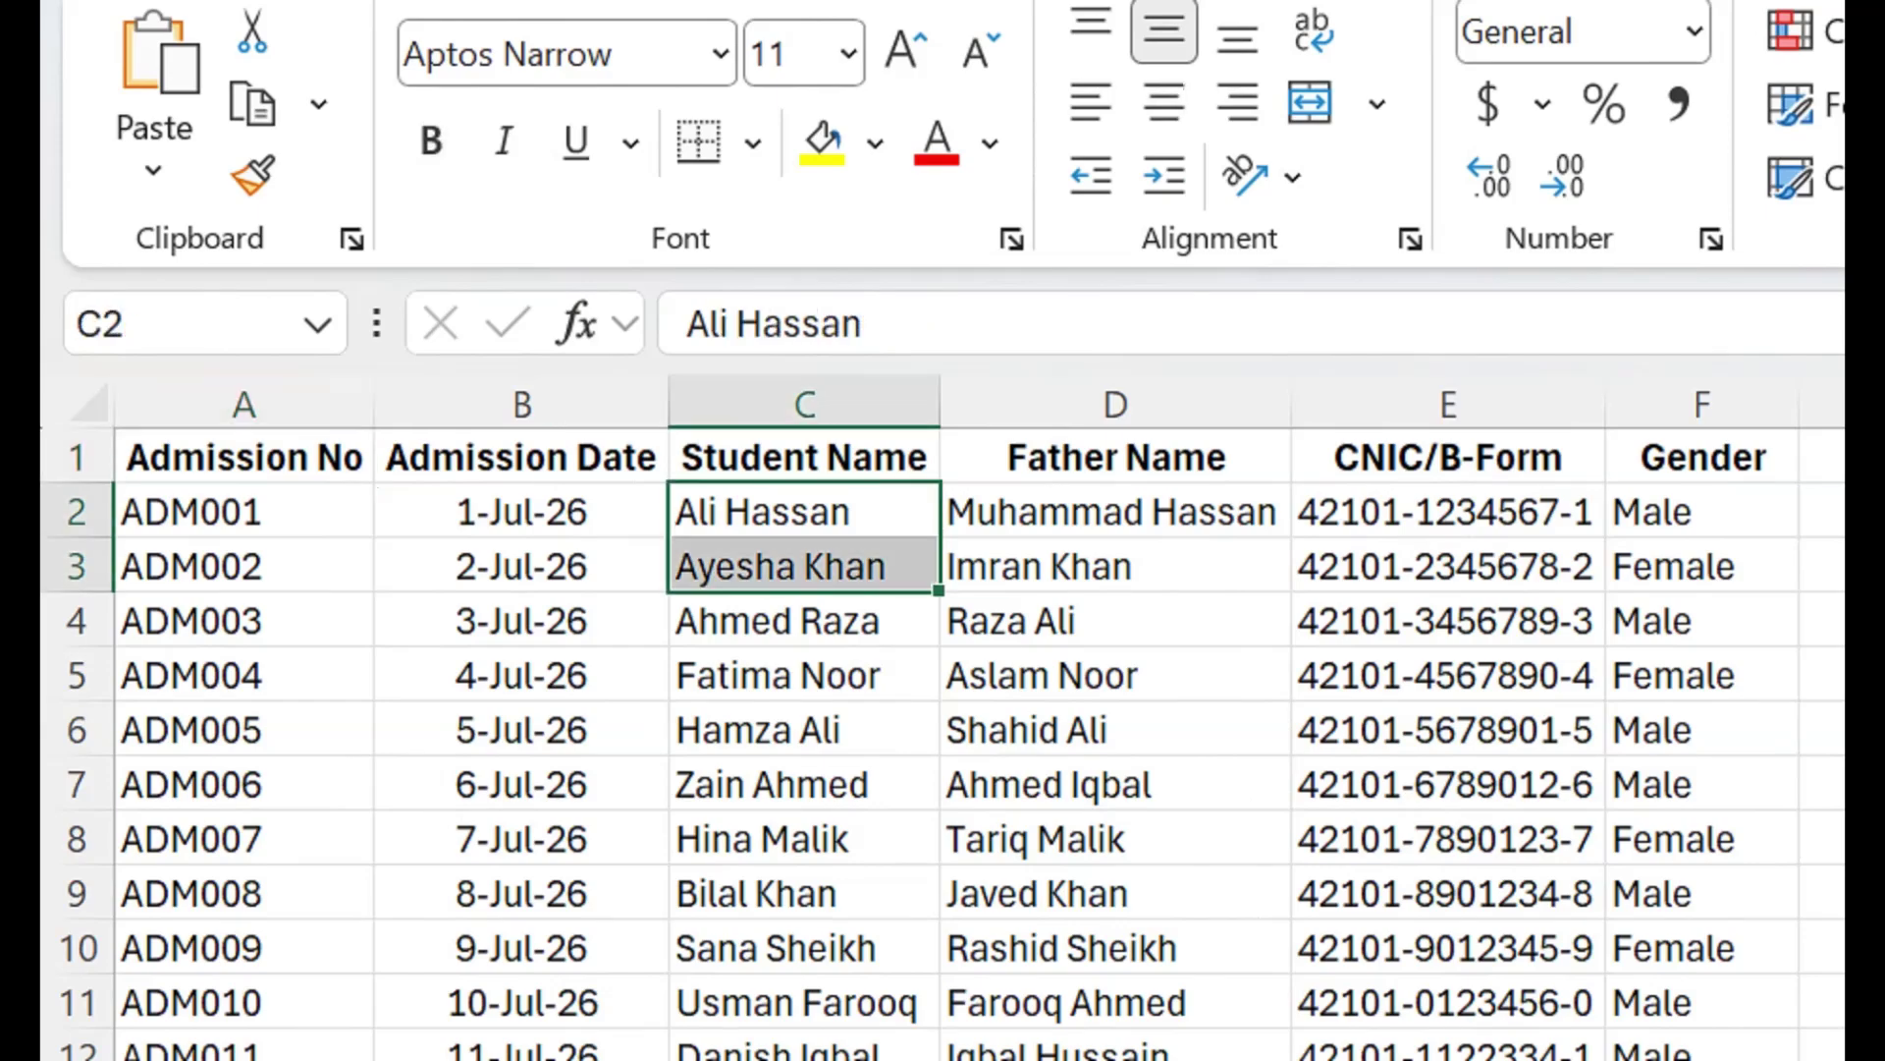
left_click_drag(1109, 511, 1644, 620)
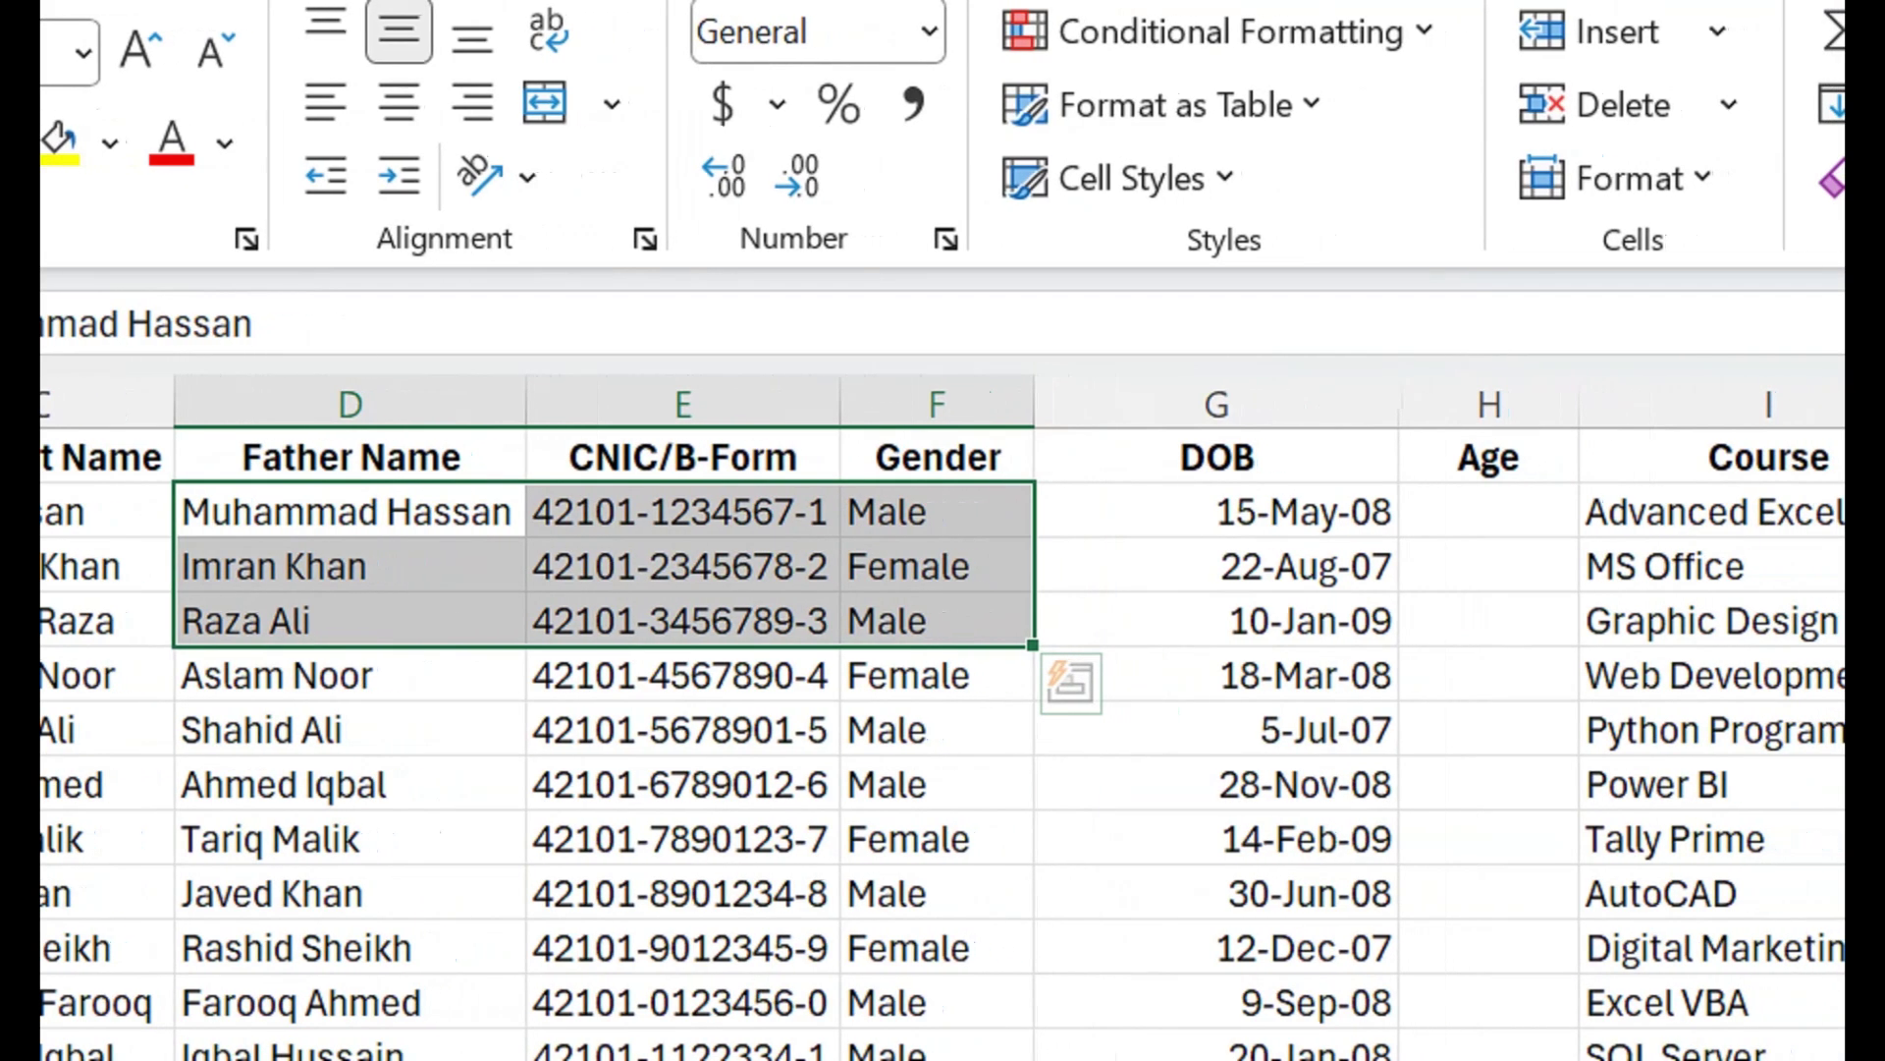
left_click(1487, 510)
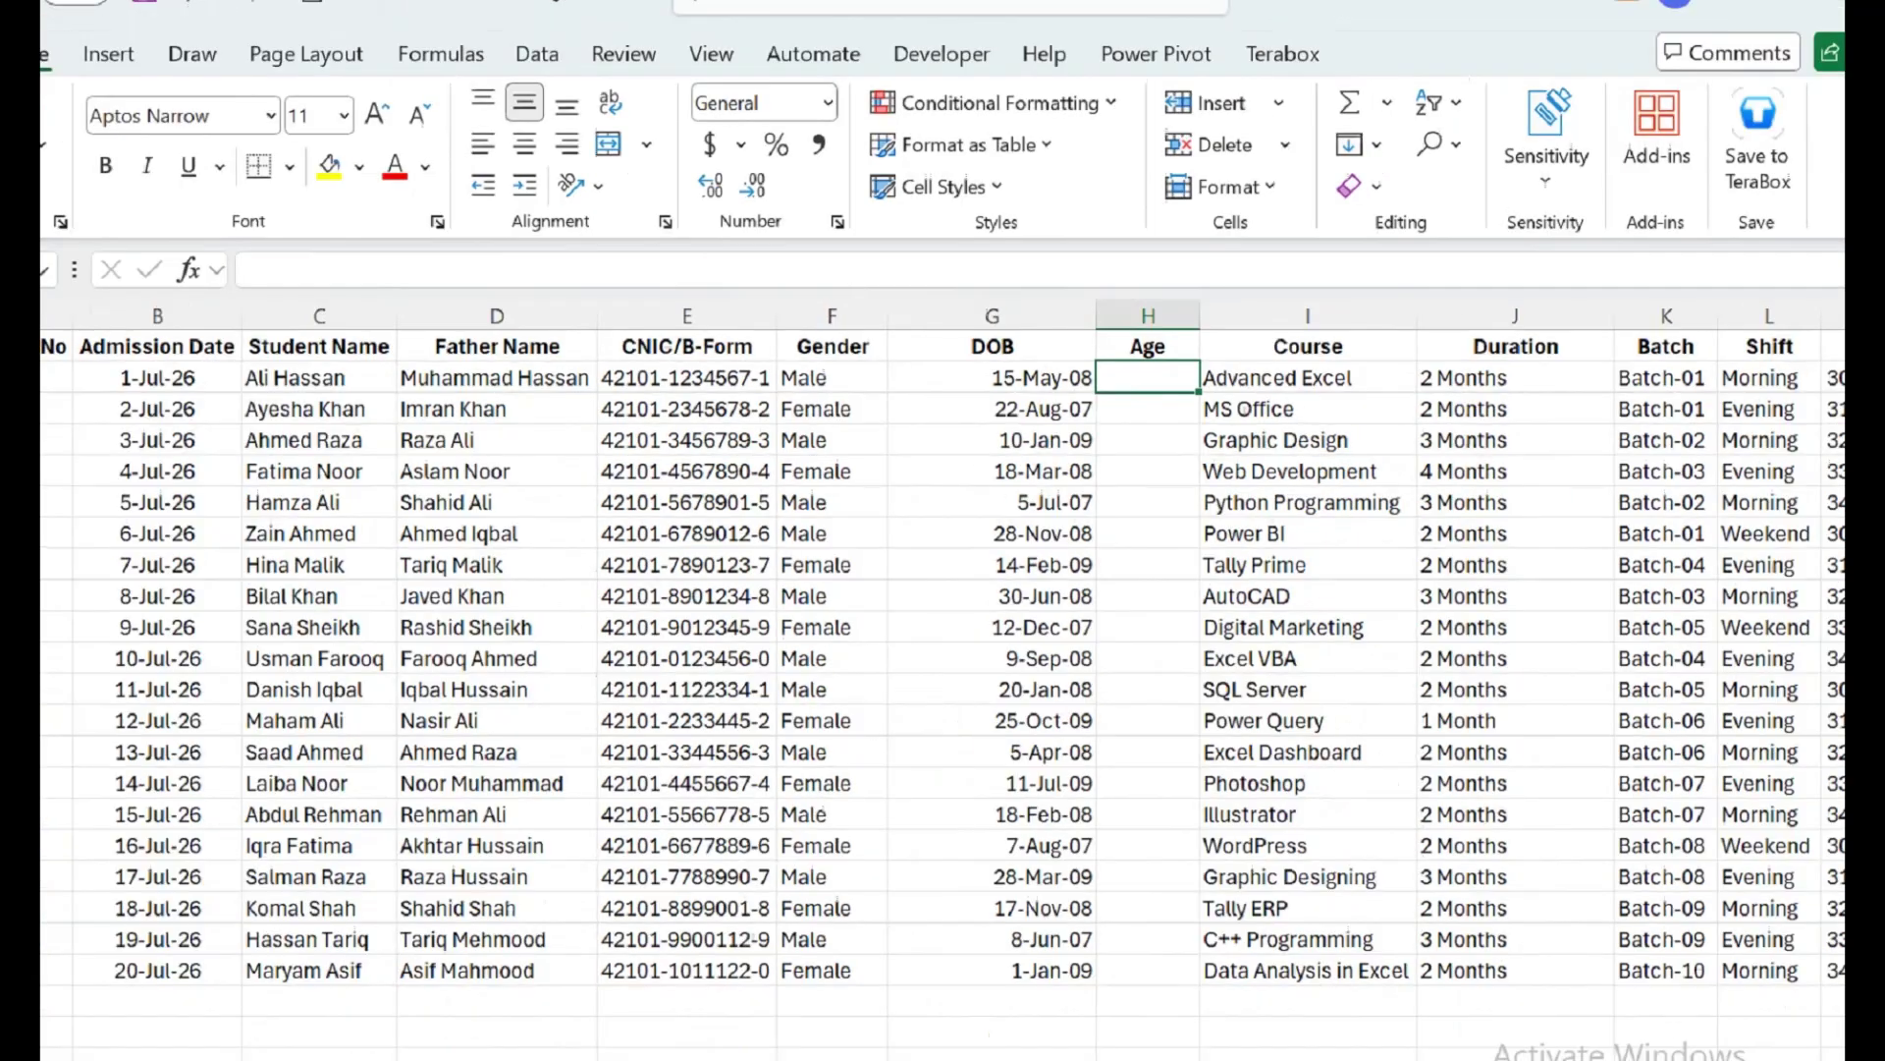
left_click_drag(1704, 843, 1622, 592)
left_click_drag(880, 373, 880, 455)
left_click_drag(1012, 373, 1011, 537)
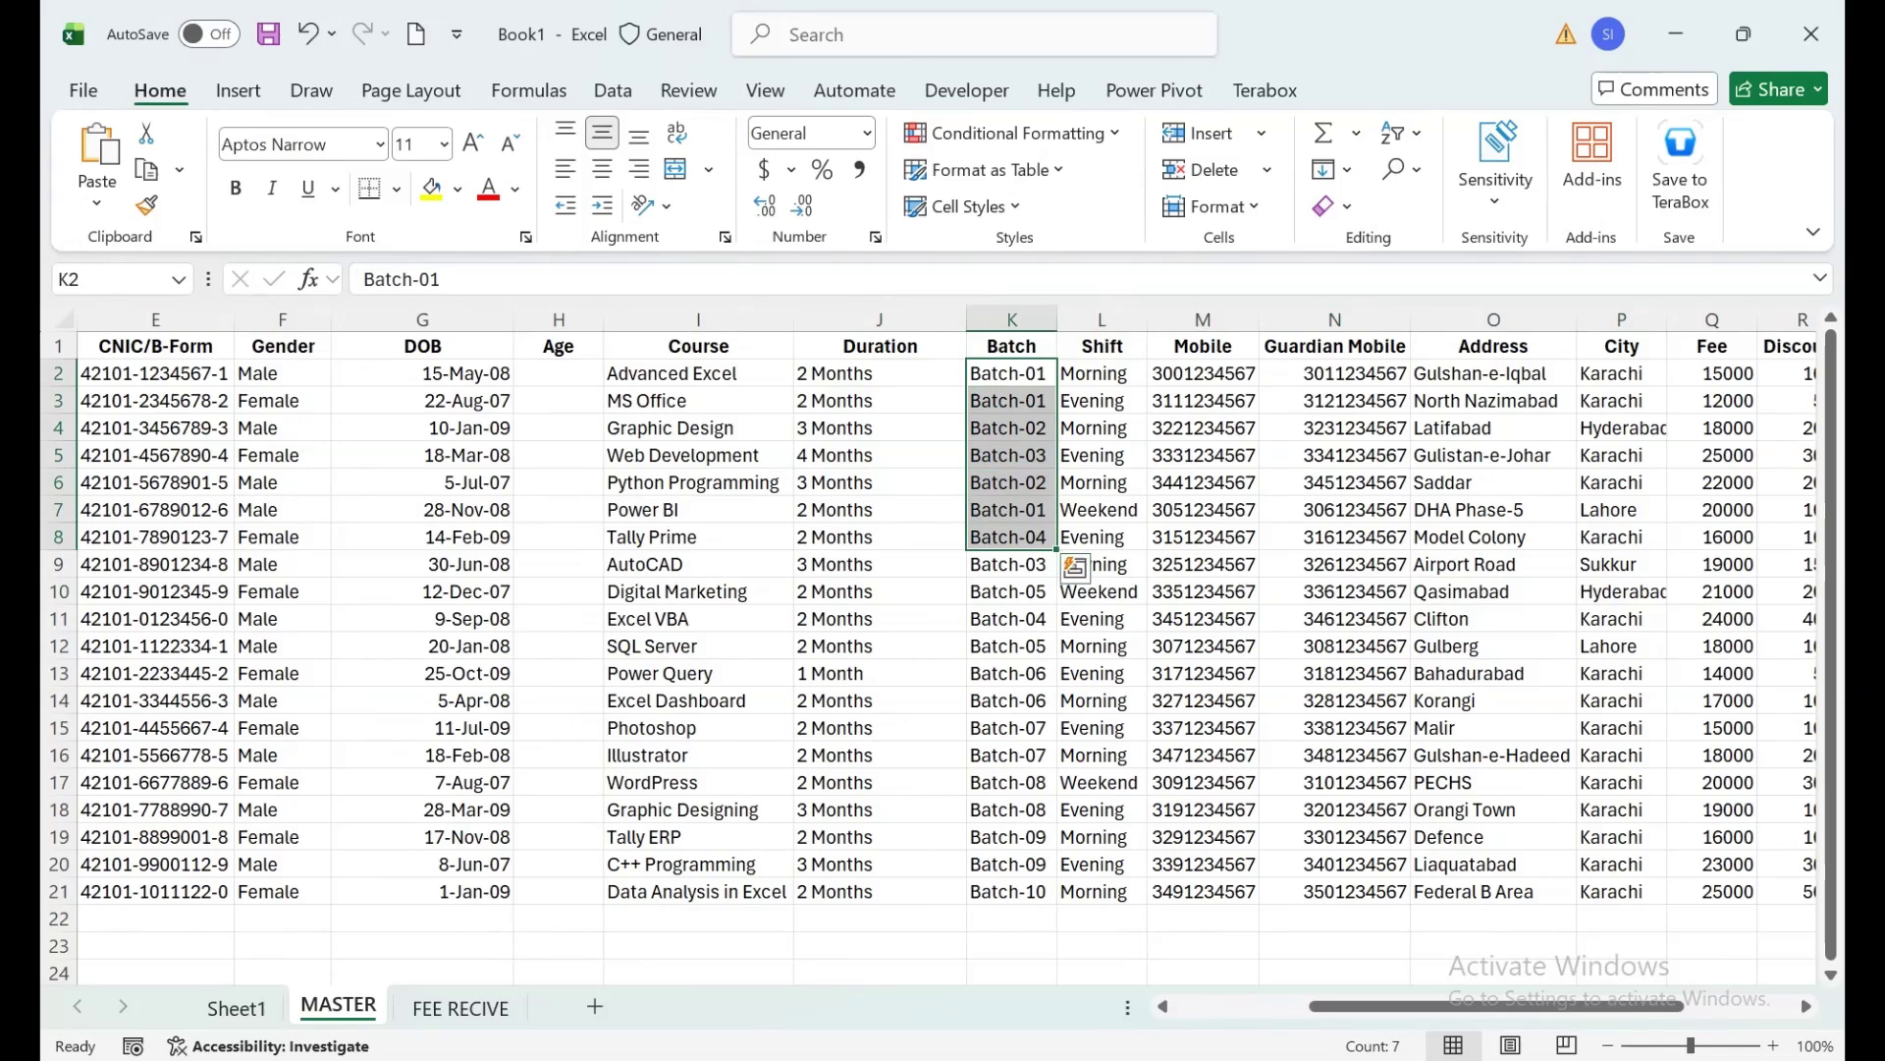
left_click(1102, 319)
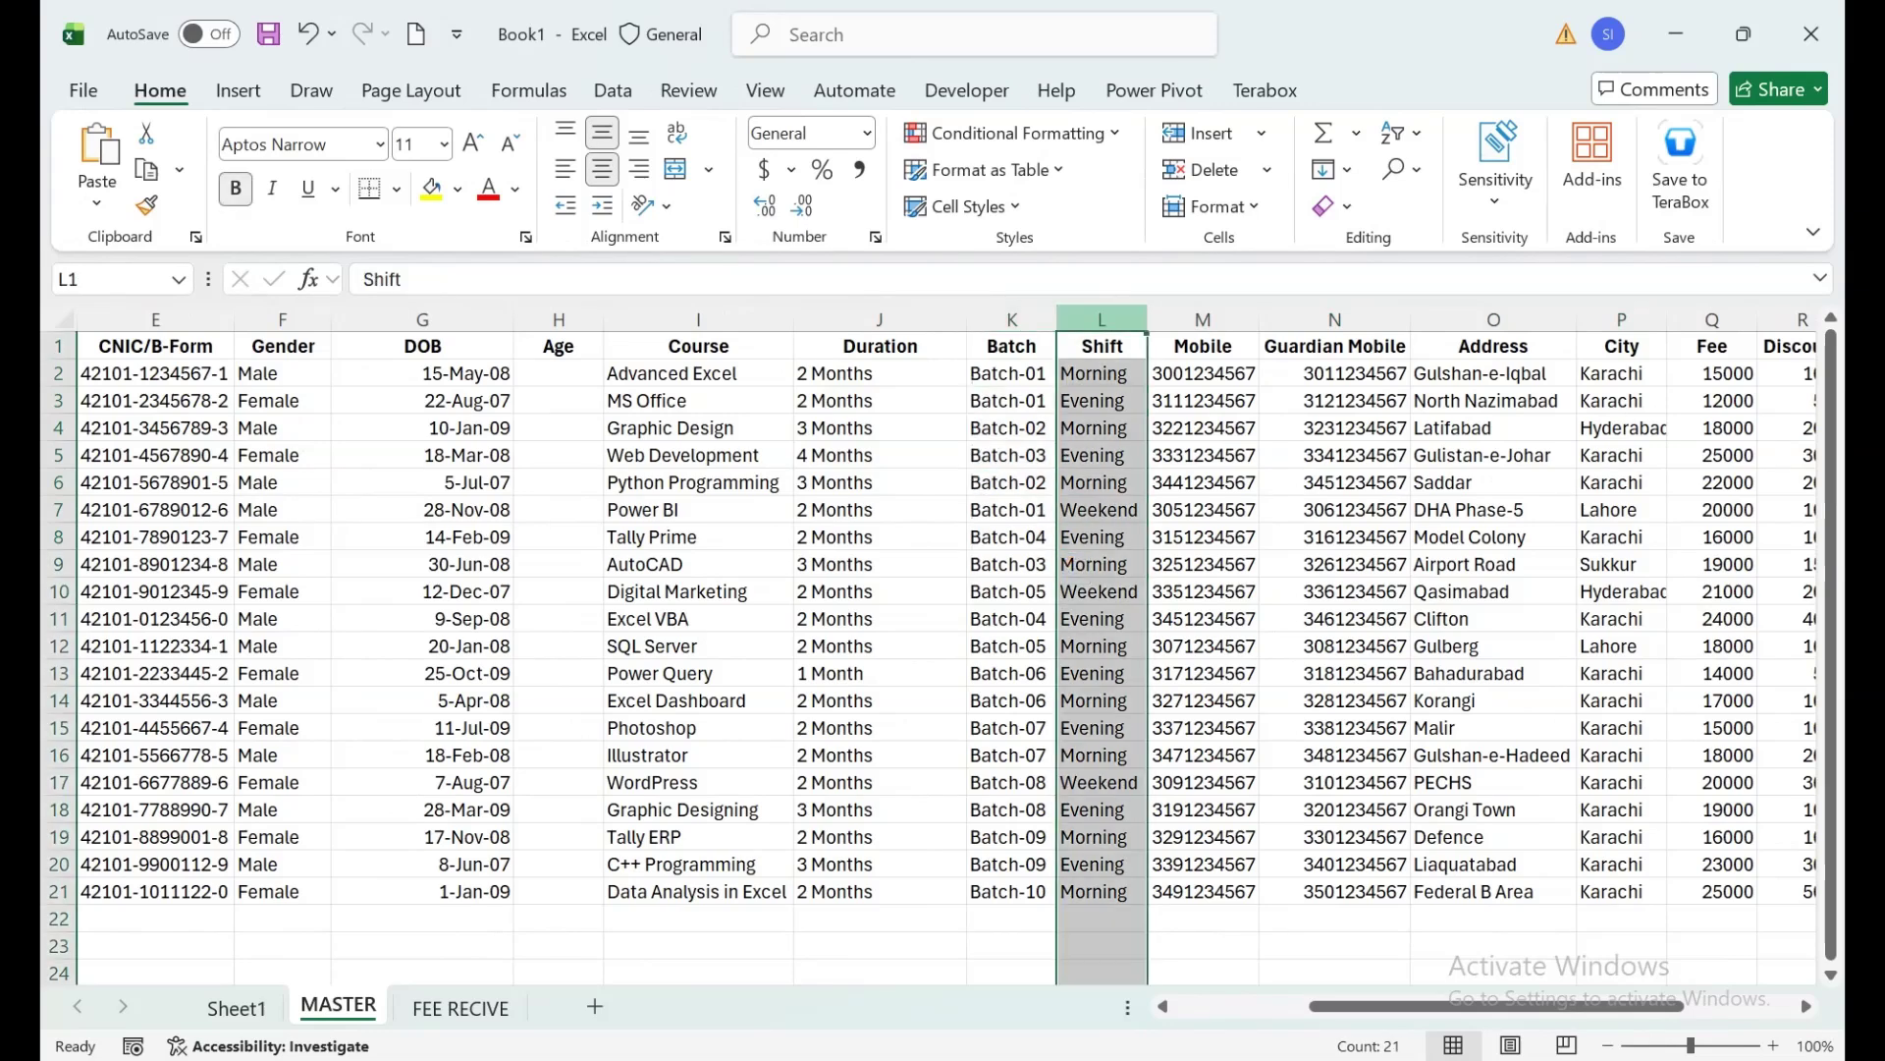
left_click_drag(1203, 345, 1646, 400)
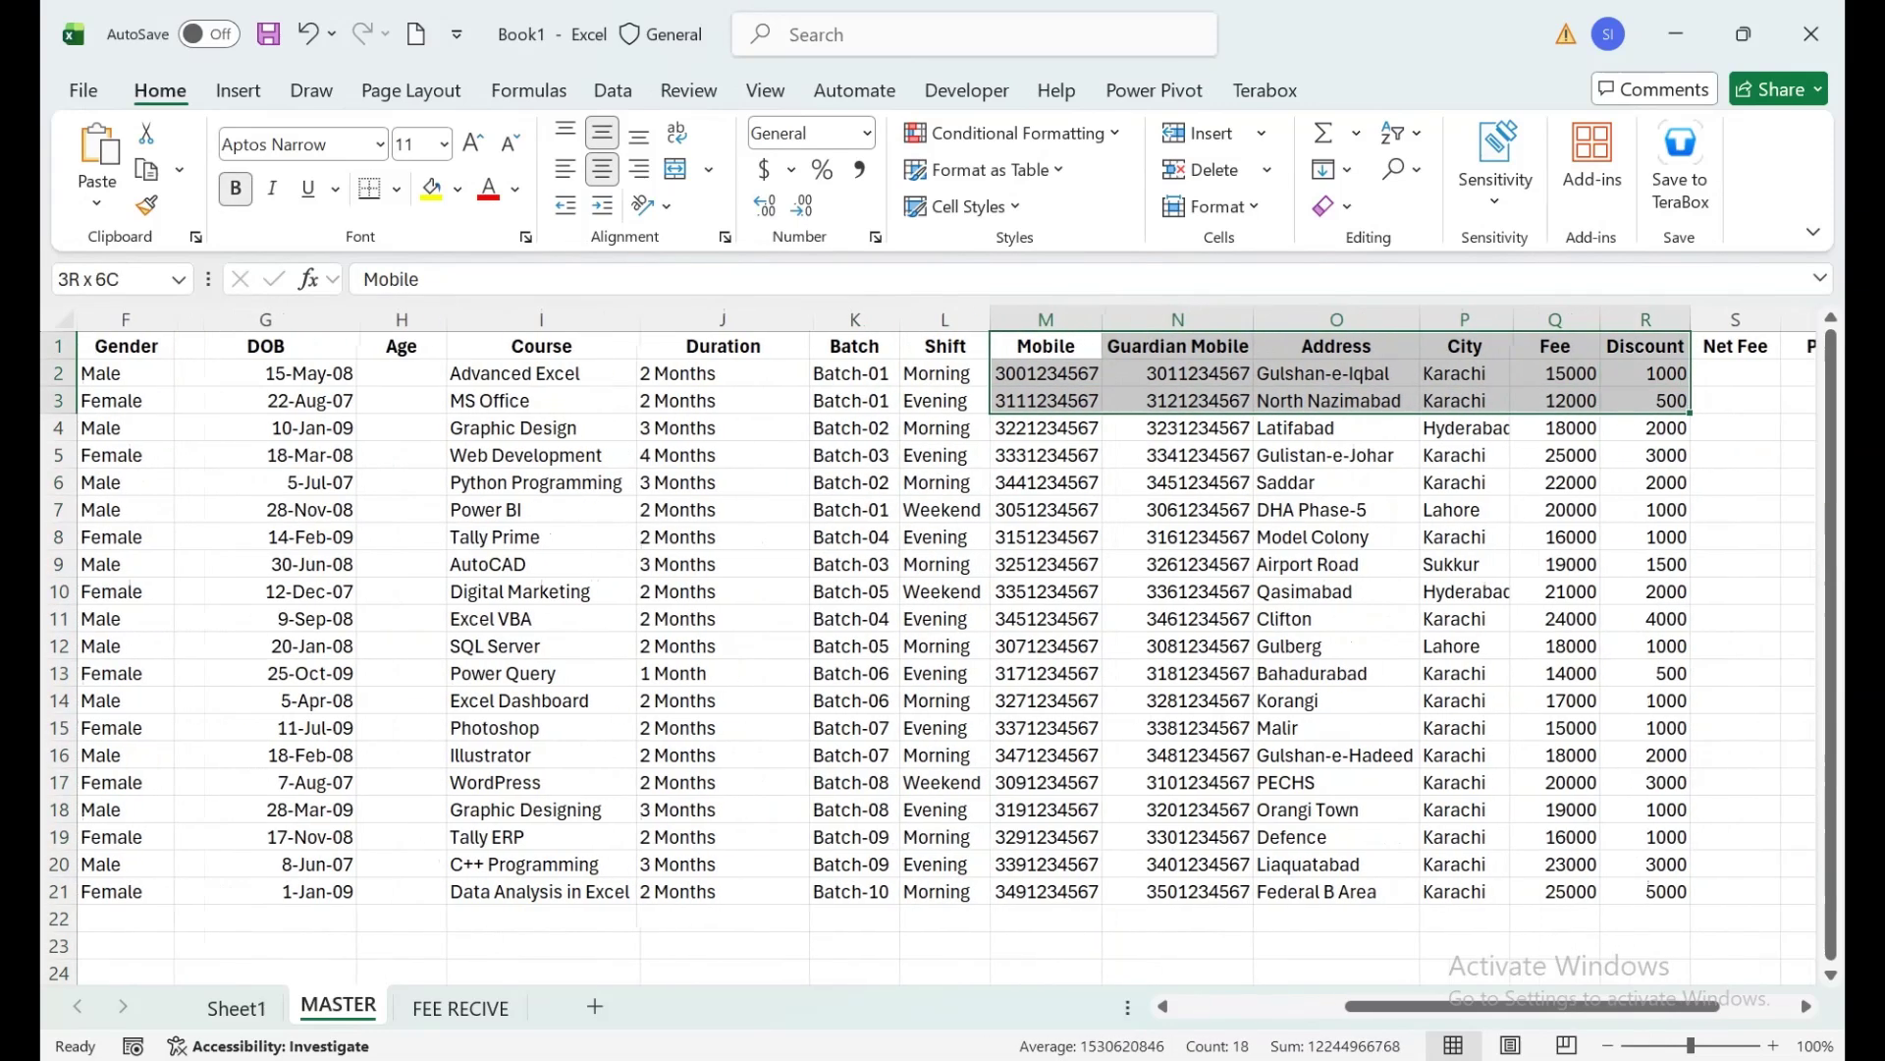
scroll(933, 590, "right", 3)
left_click_drag(1055, 373, 1056, 455)
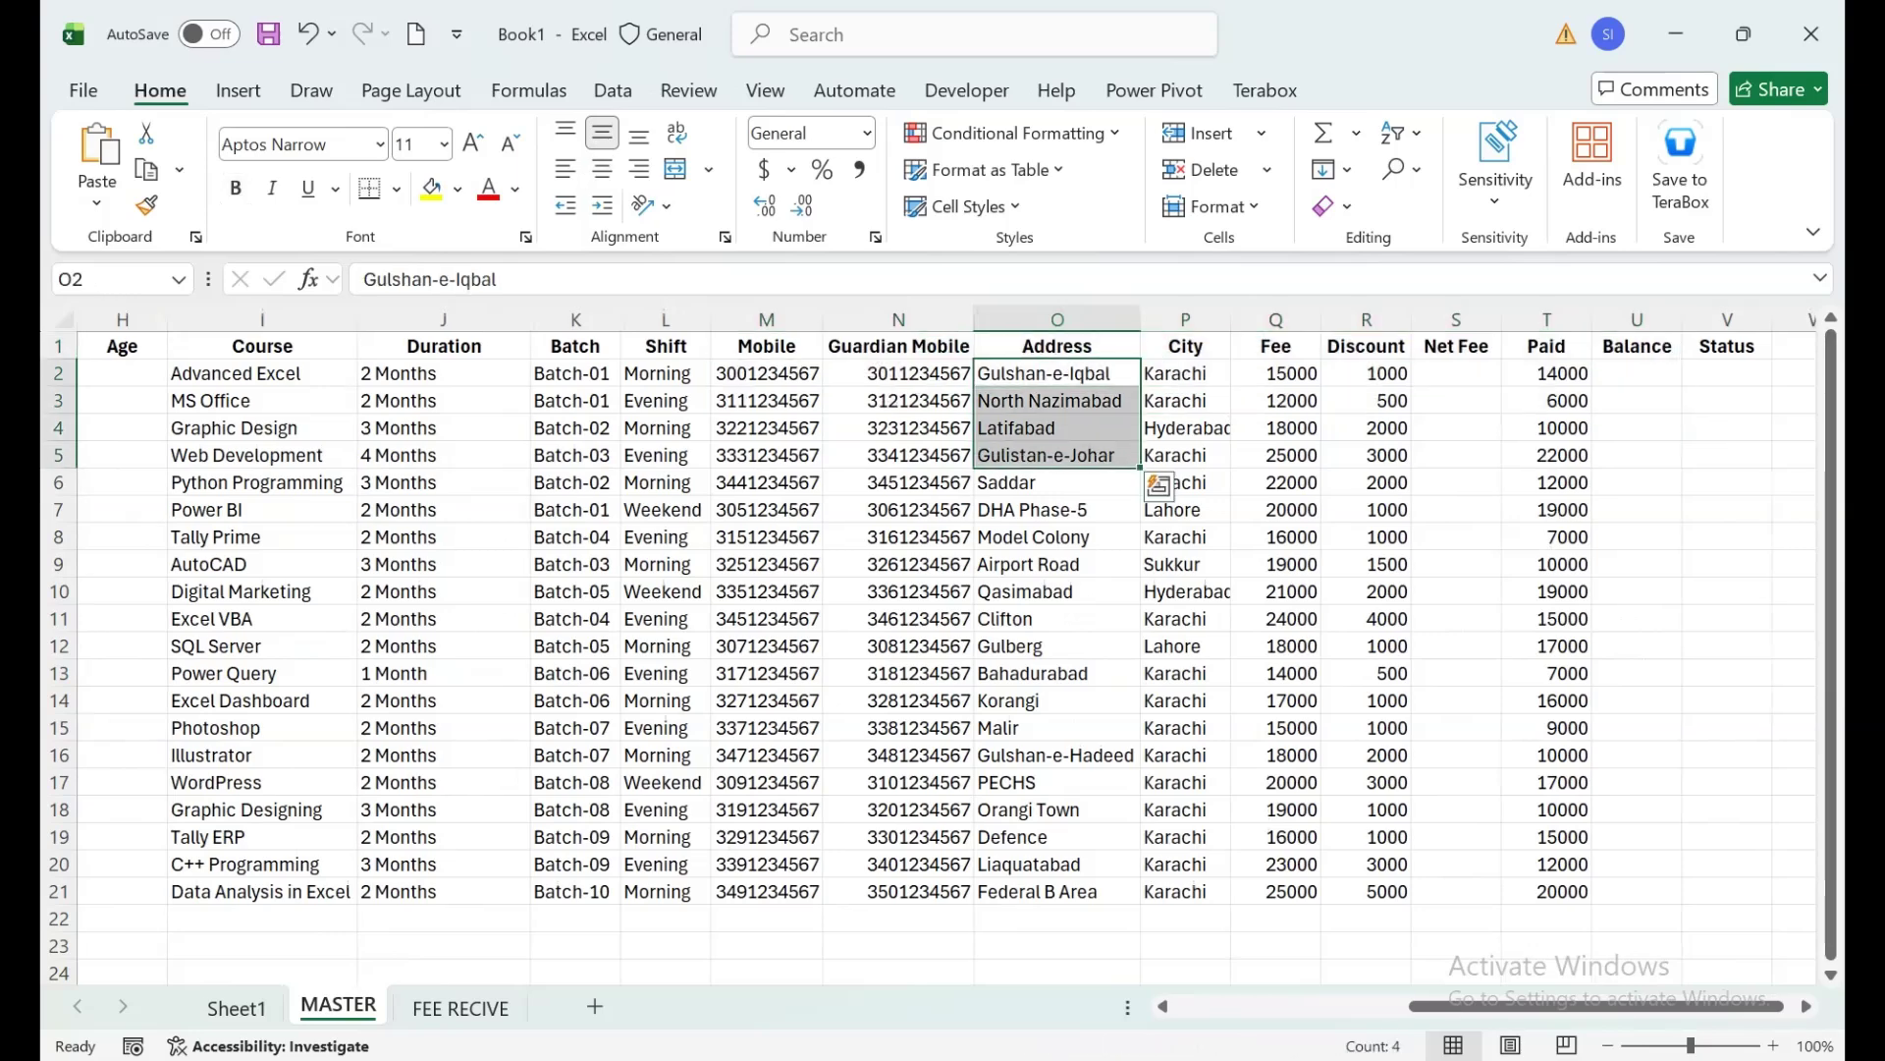
left_click_drag(1185, 373, 1185, 537)
left_click_drag(1457, 509, 1789, 537)
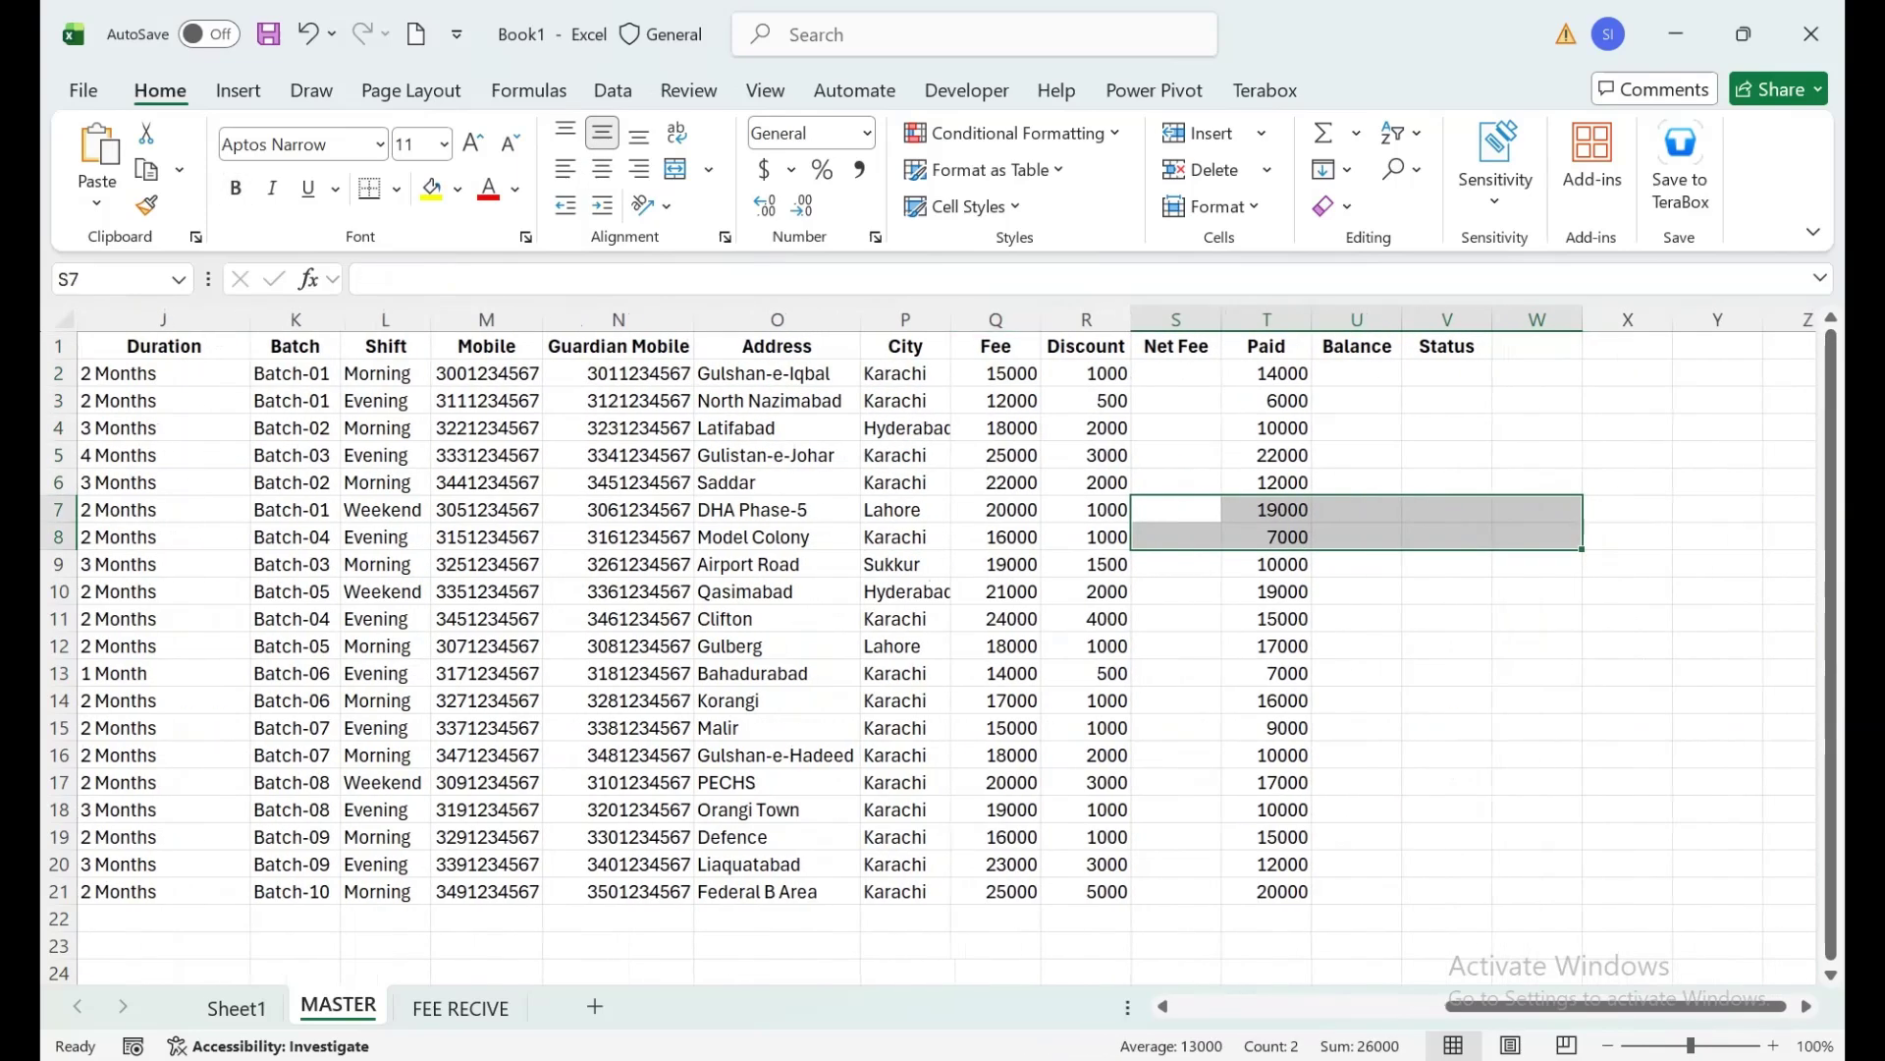
Fit the Fee column's width to its contents and select the first Net Fee cell.
double_click(1041, 320)
left_click(1056, 373)
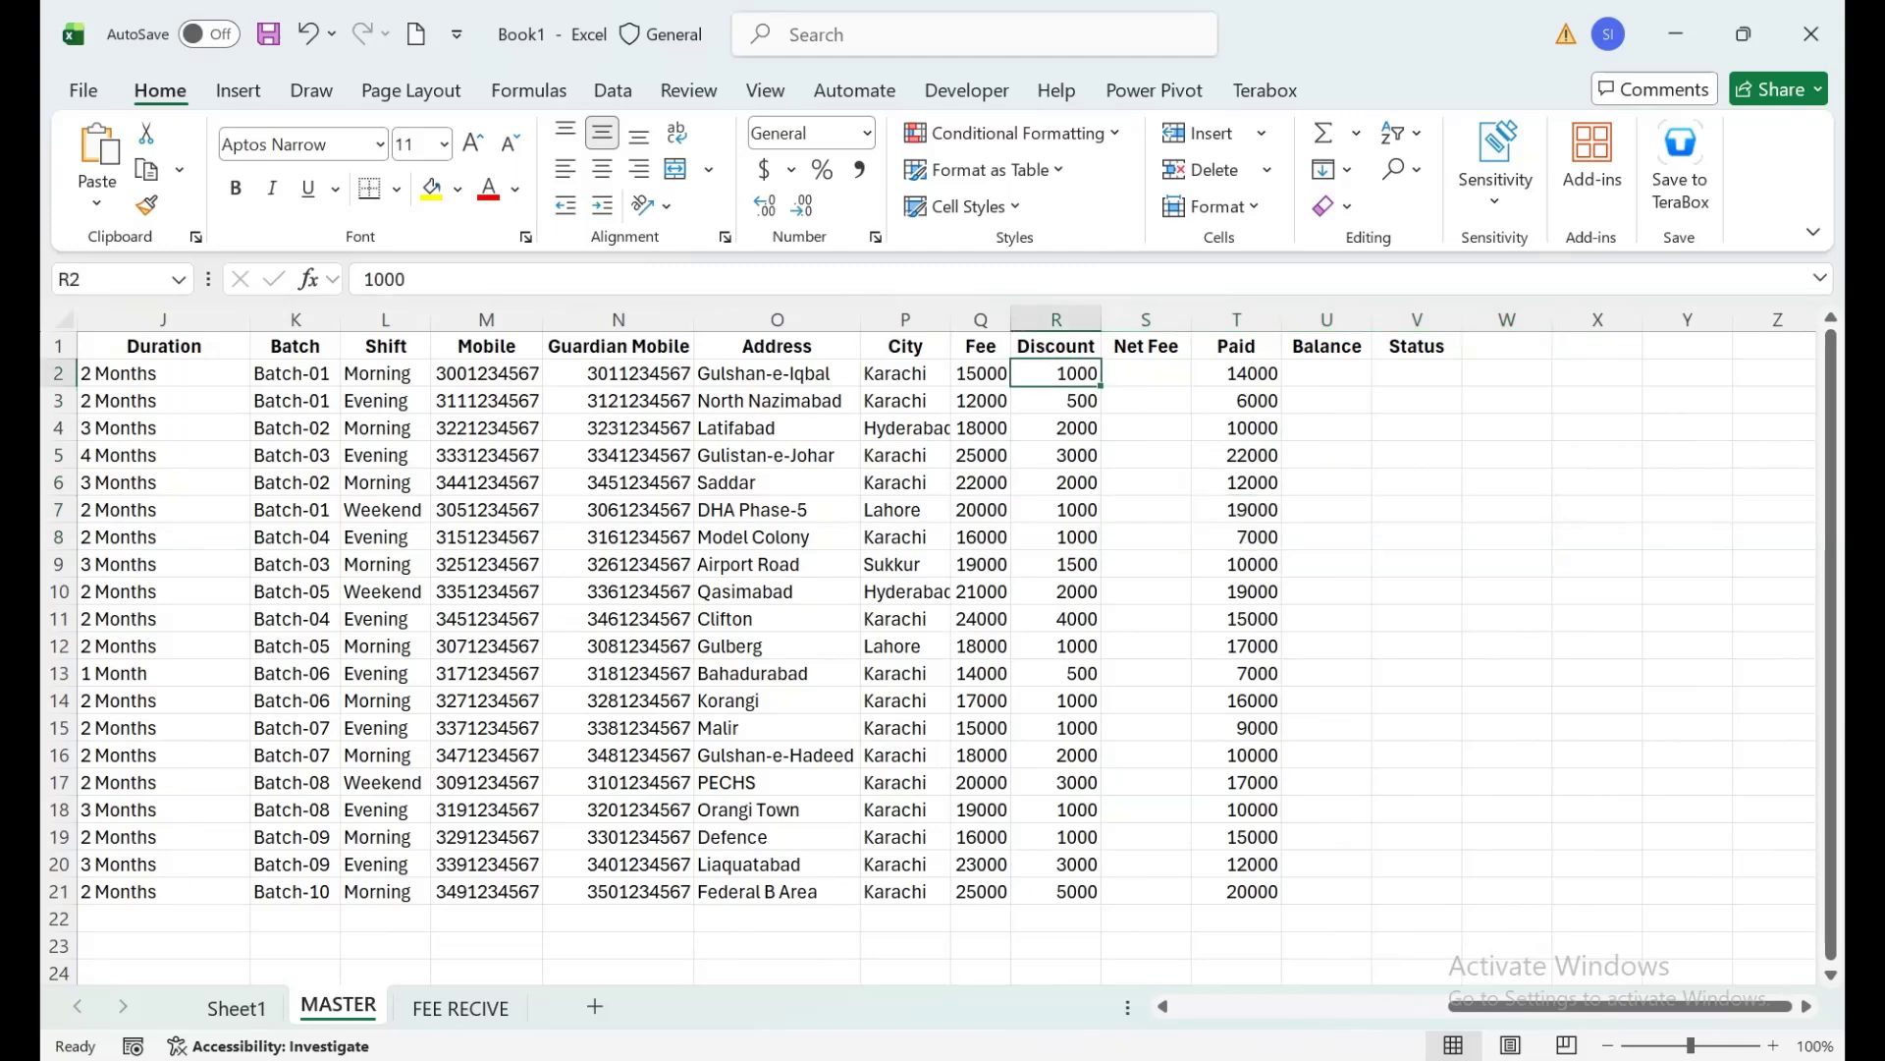
left_click(1146, 373)
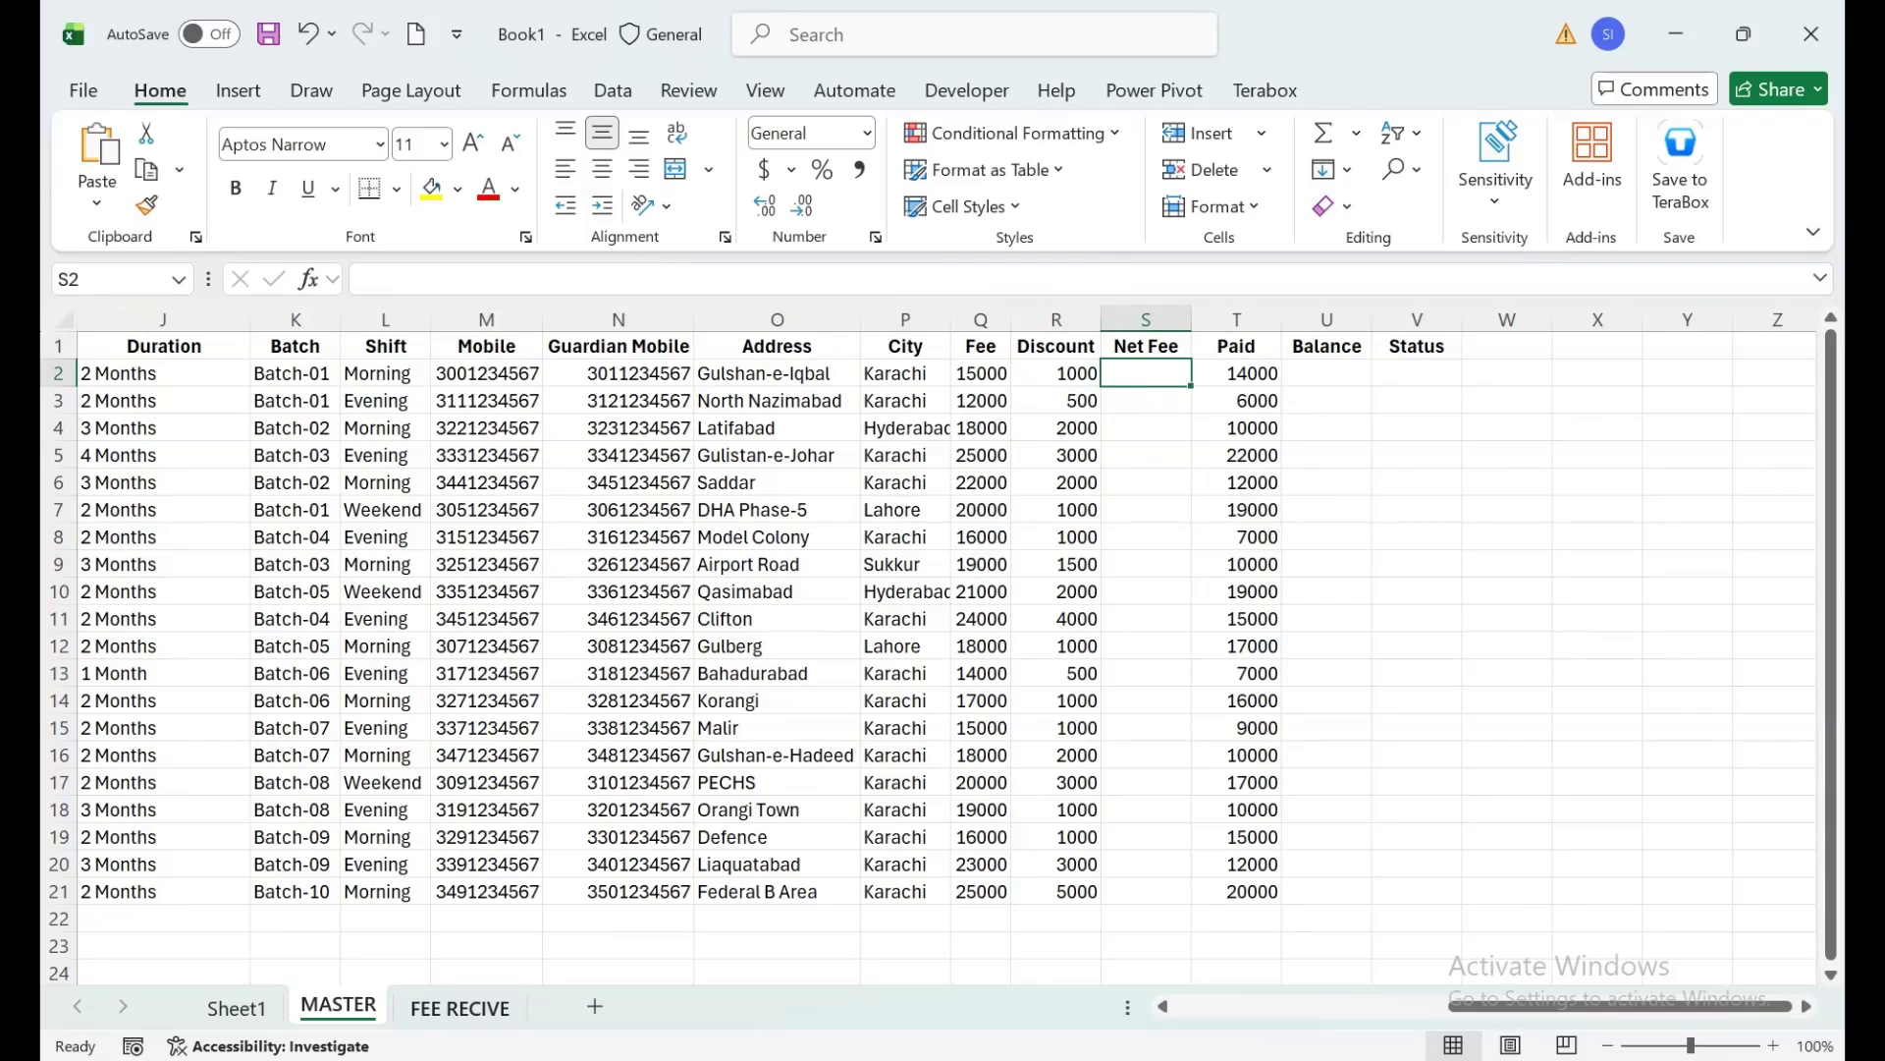
Calculate ages from the DOB column with =DATEDIF(G2,TODAY(),"Y") in H2 and fill the formula down the Age column.
left_click_drag(385, 454, 246, 537)
left_click(1017, 373)
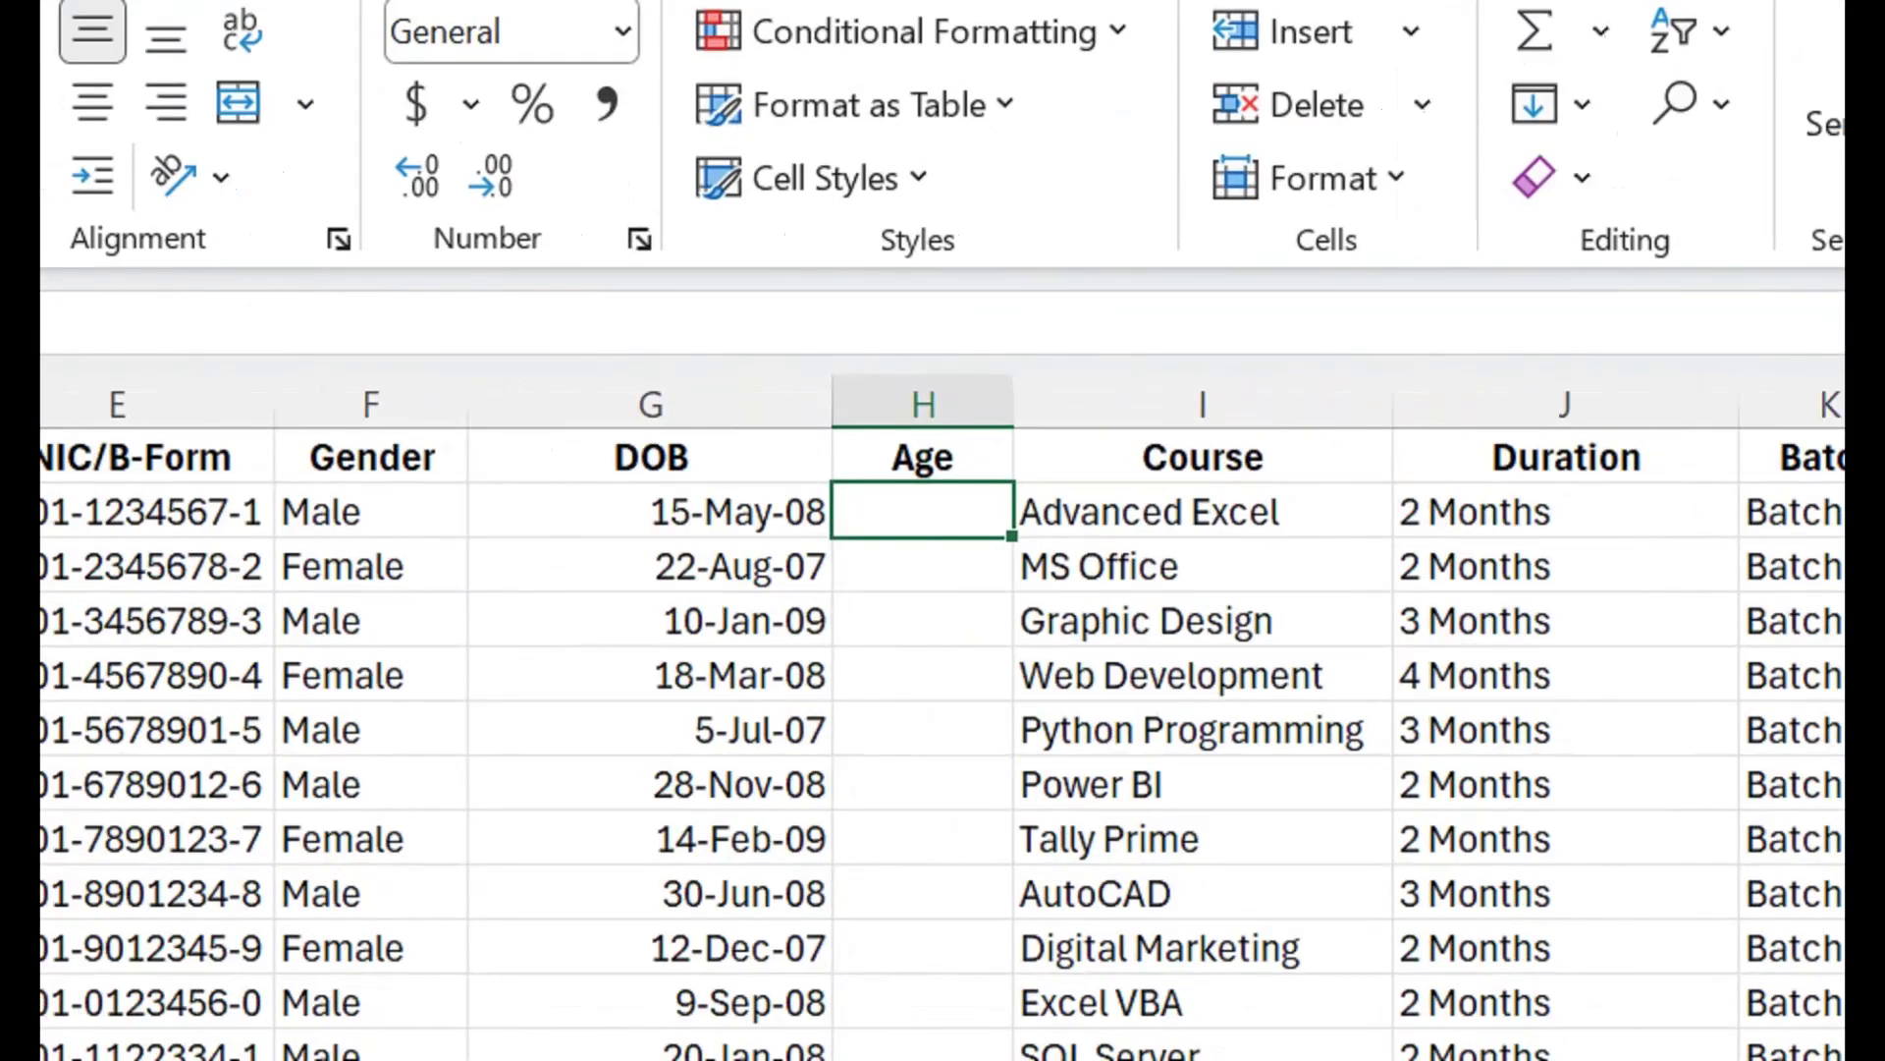
type("=DATED")
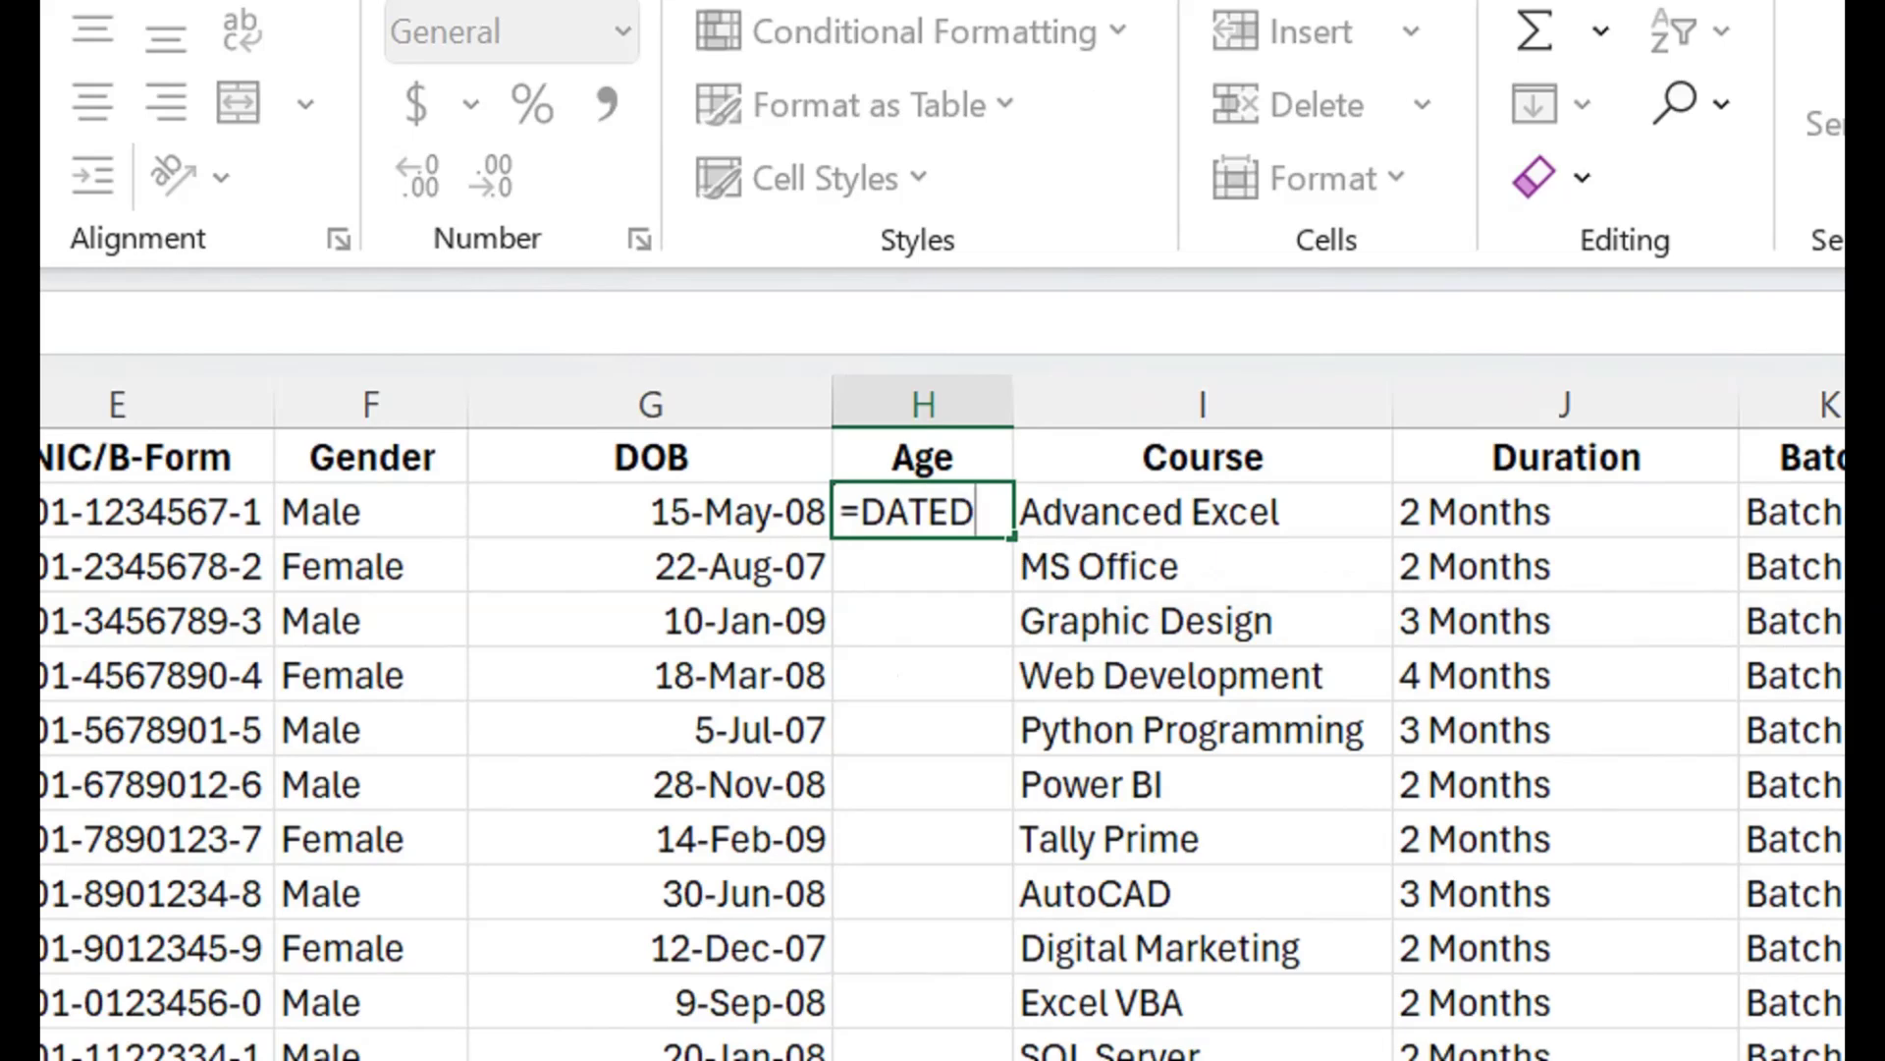
type("IF(")
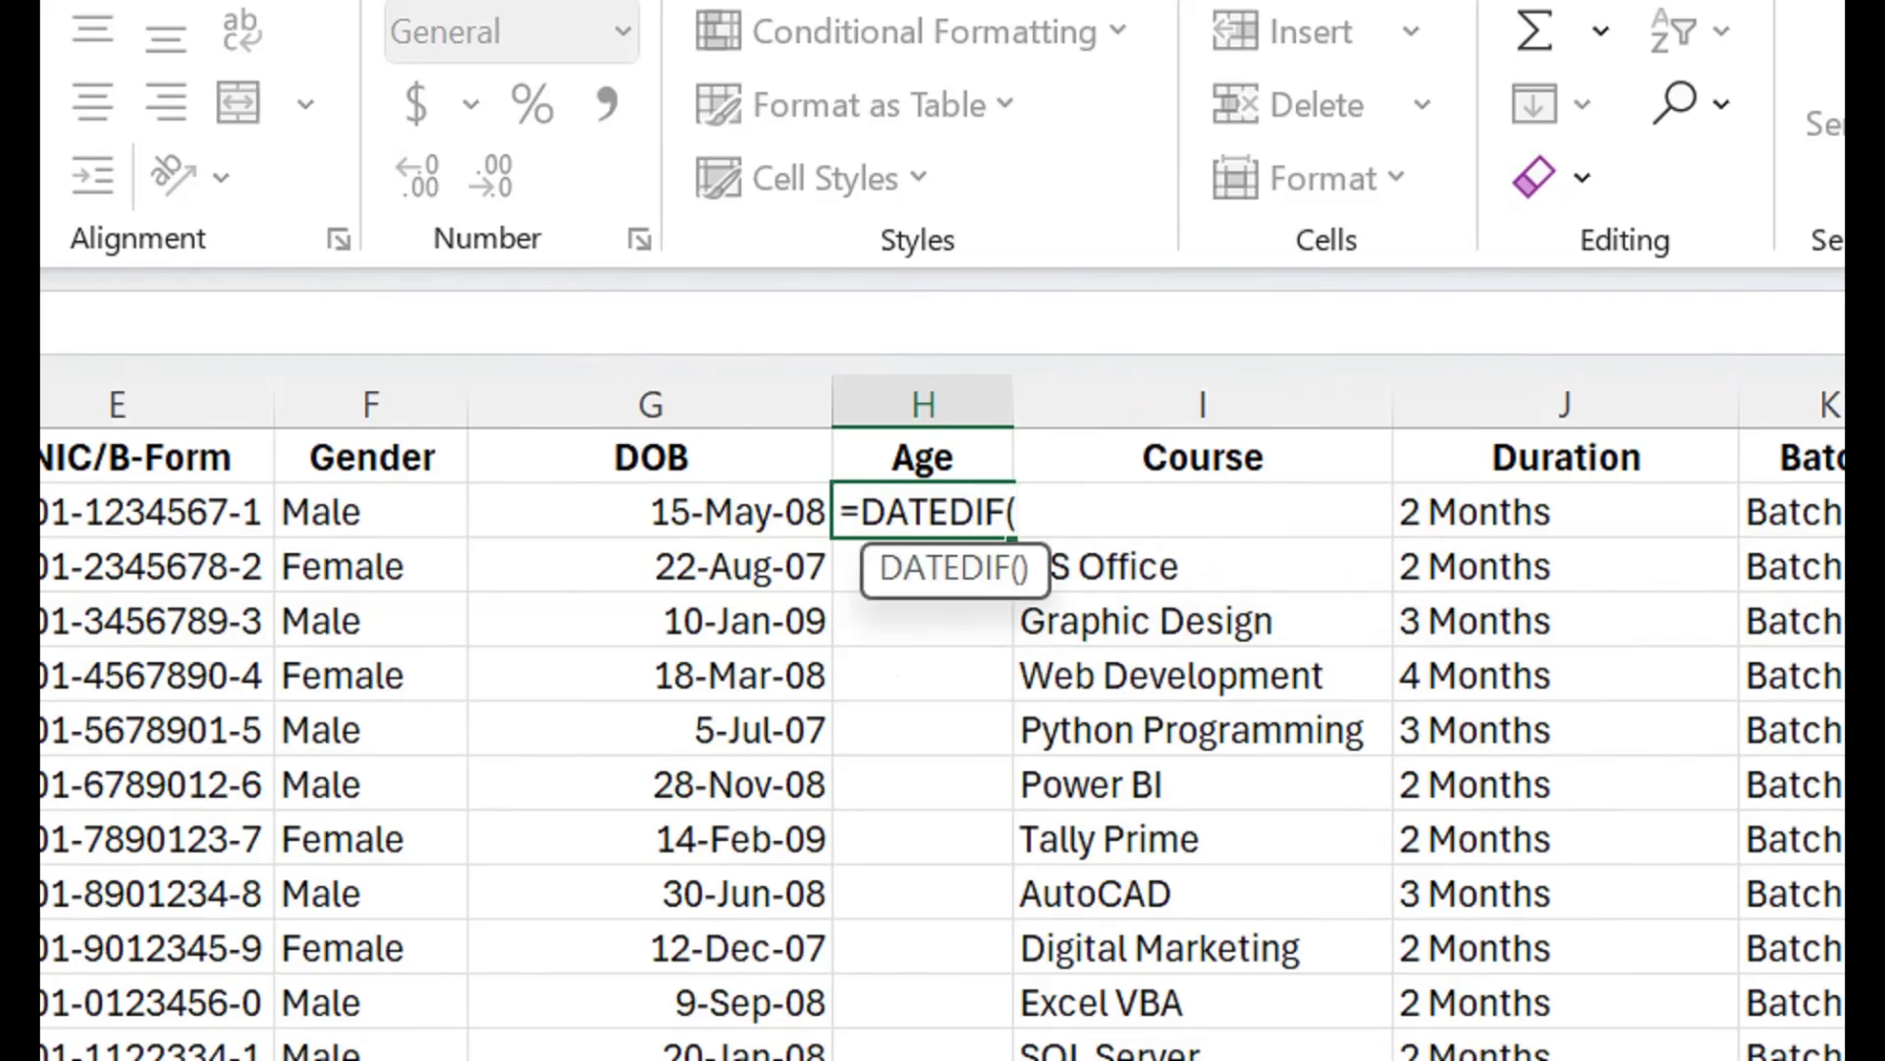
key("Left")
type(",")
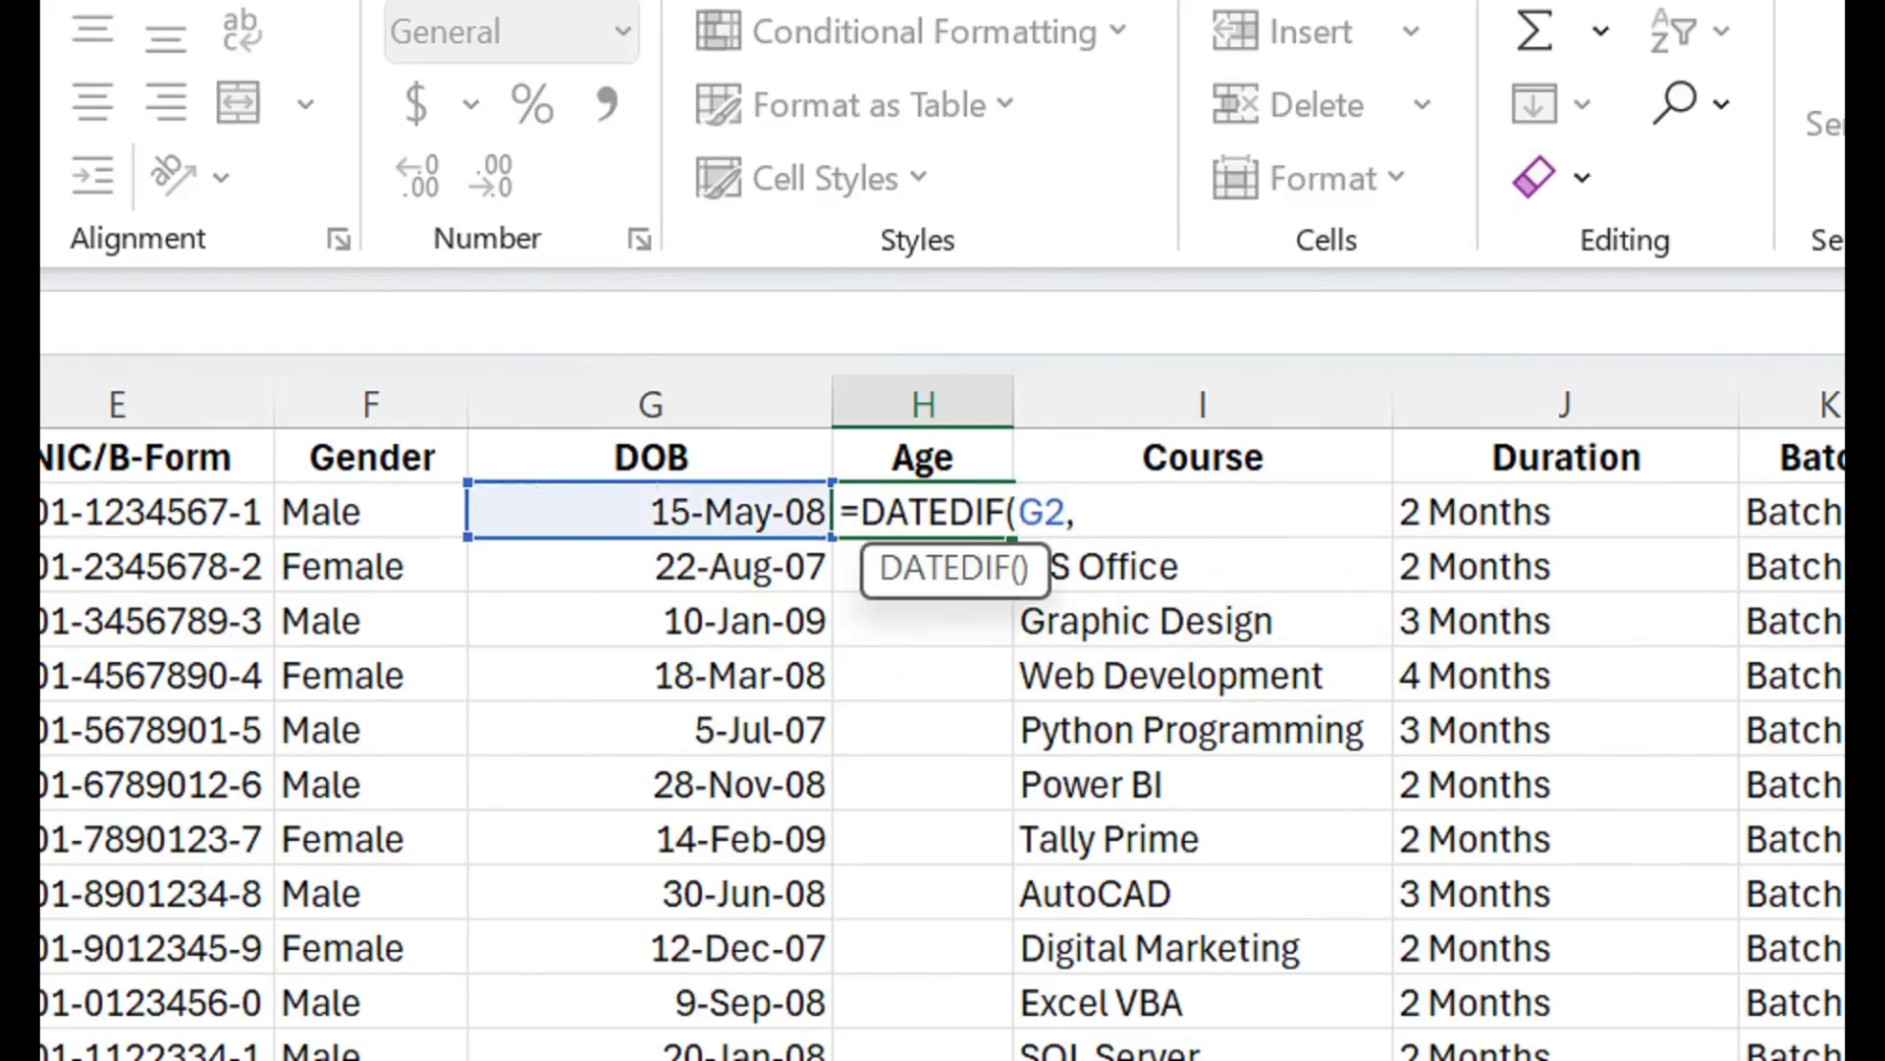
type("TODAY")
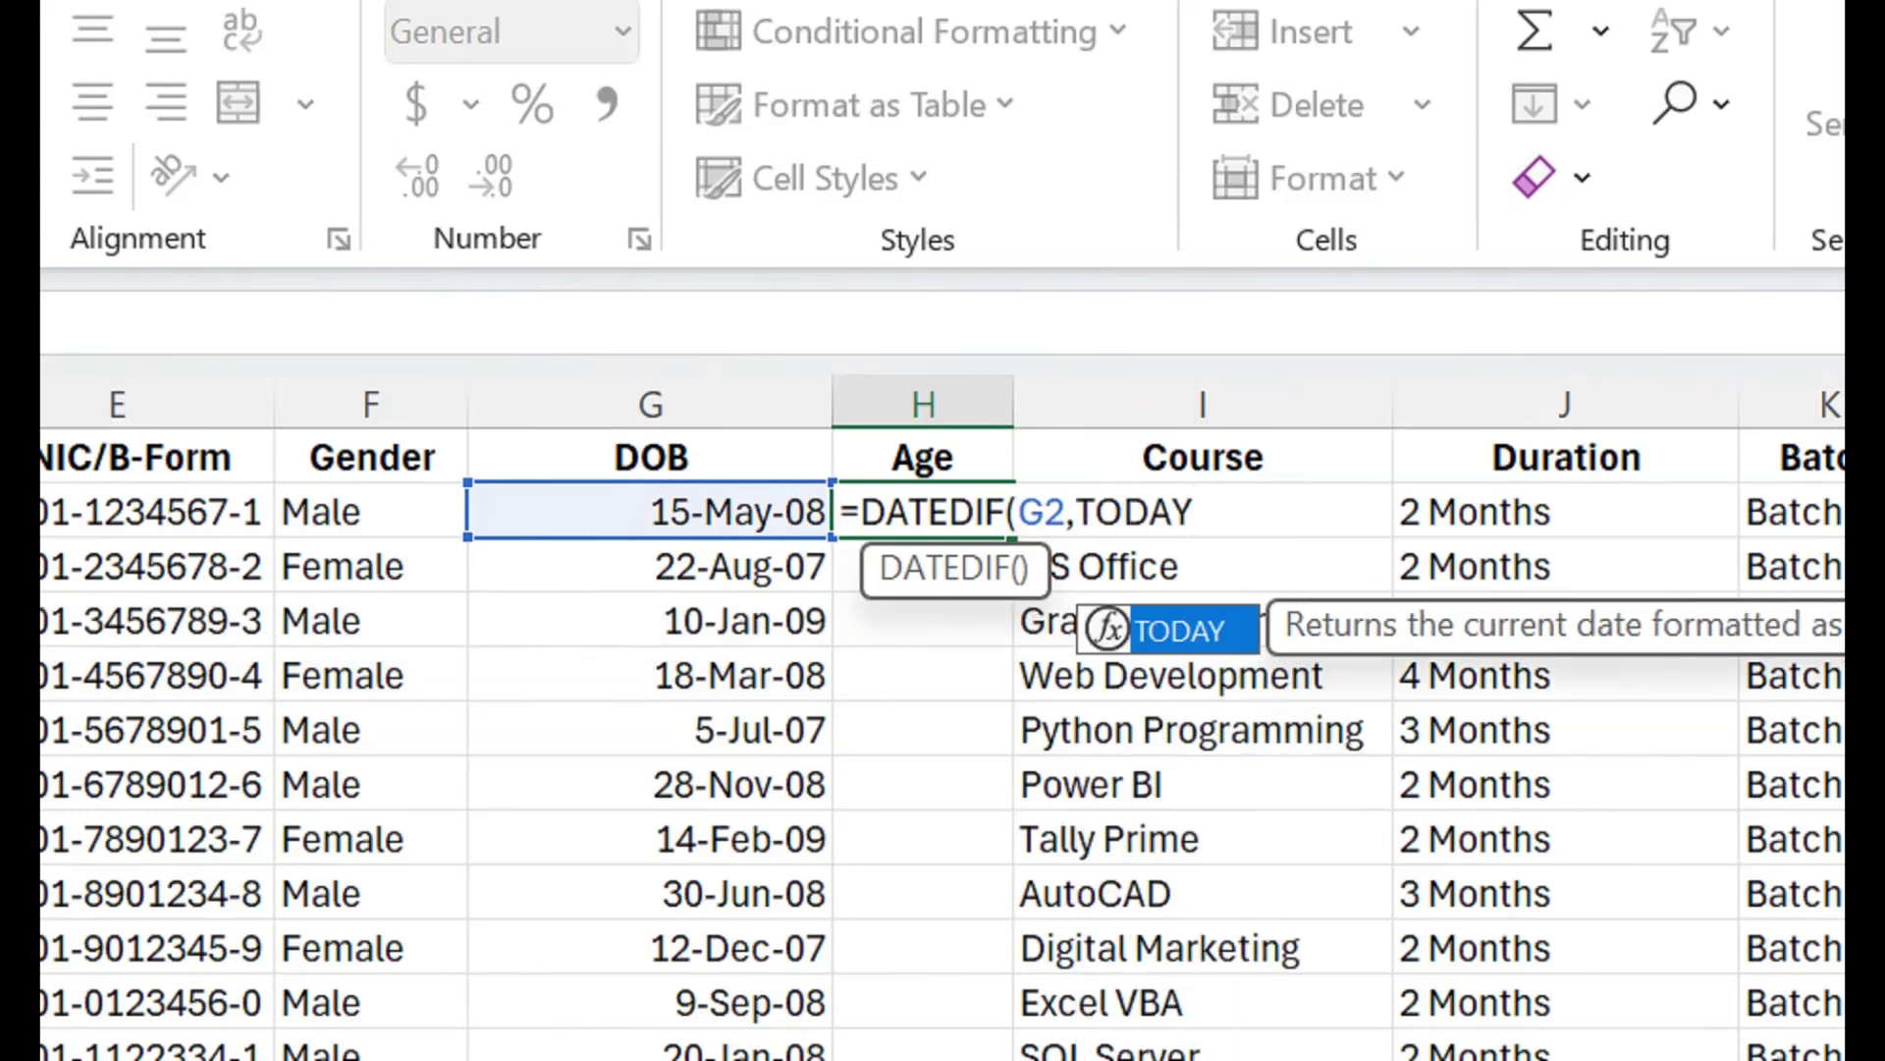
type("(),")
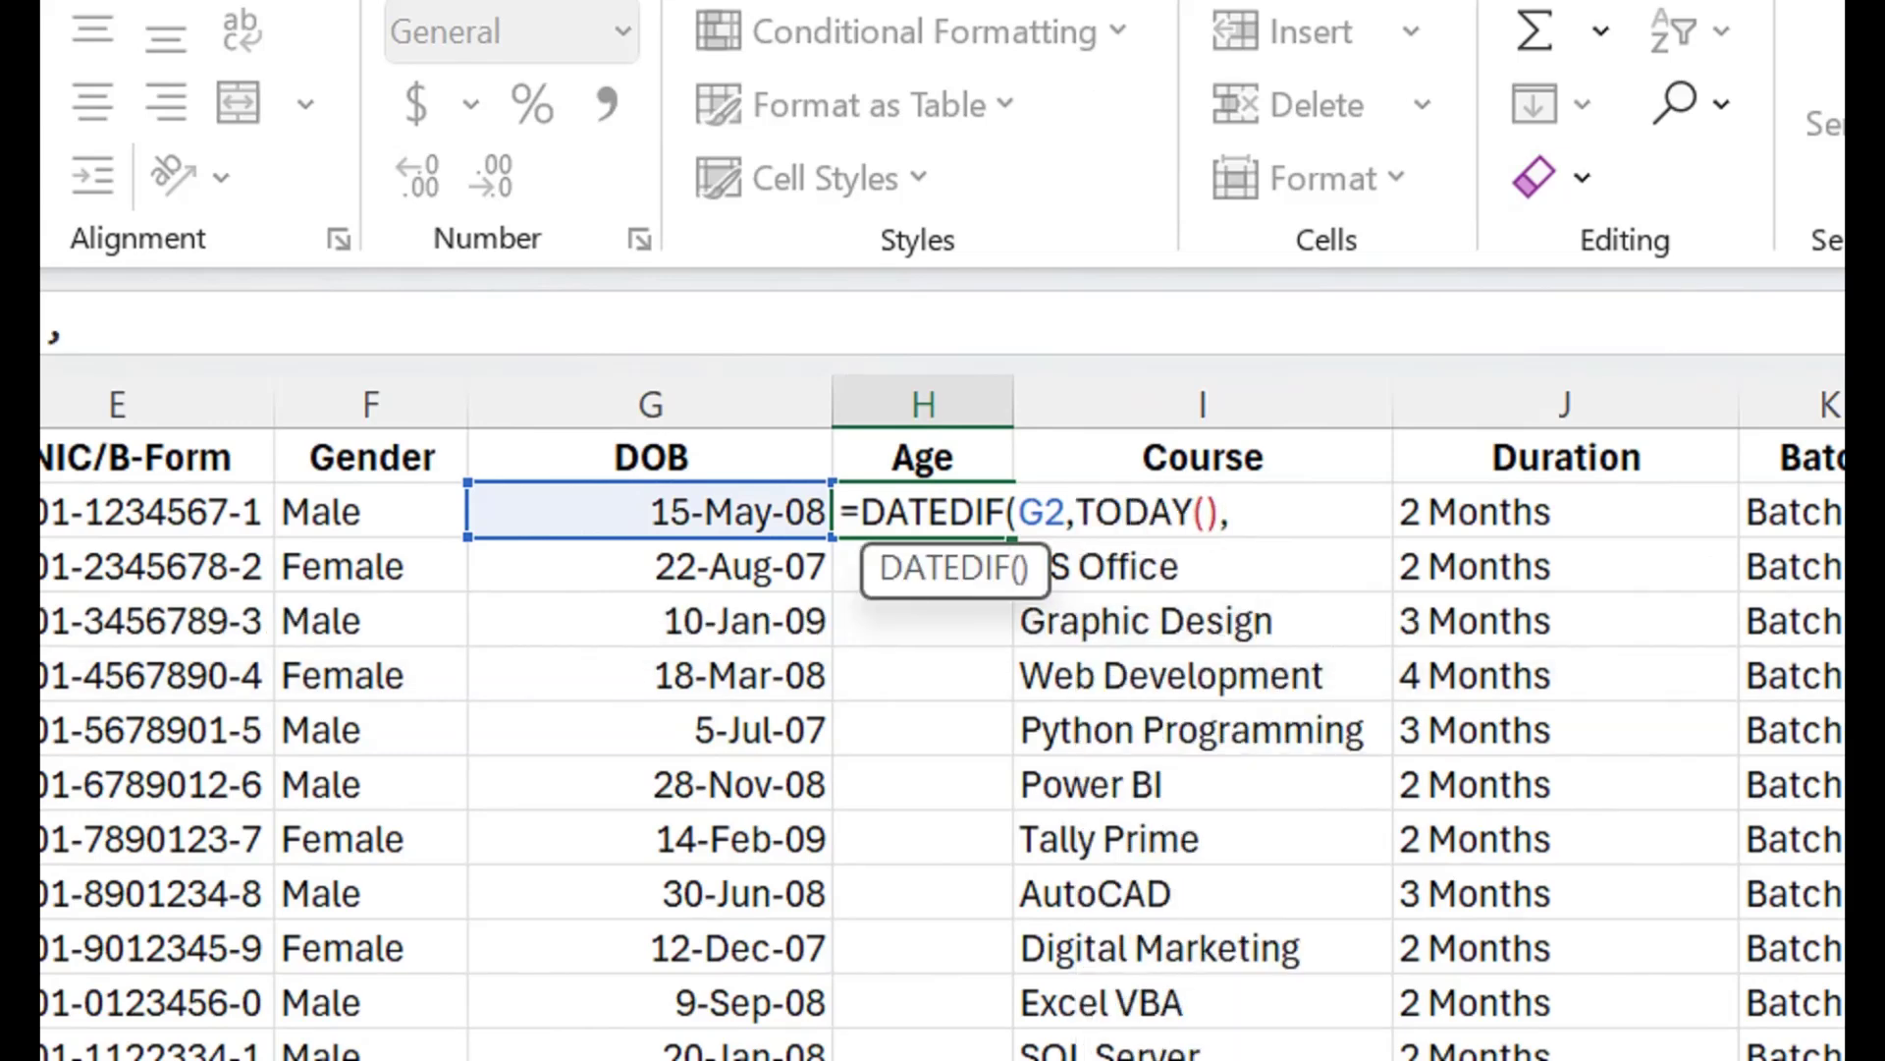
type("\"Y\")")
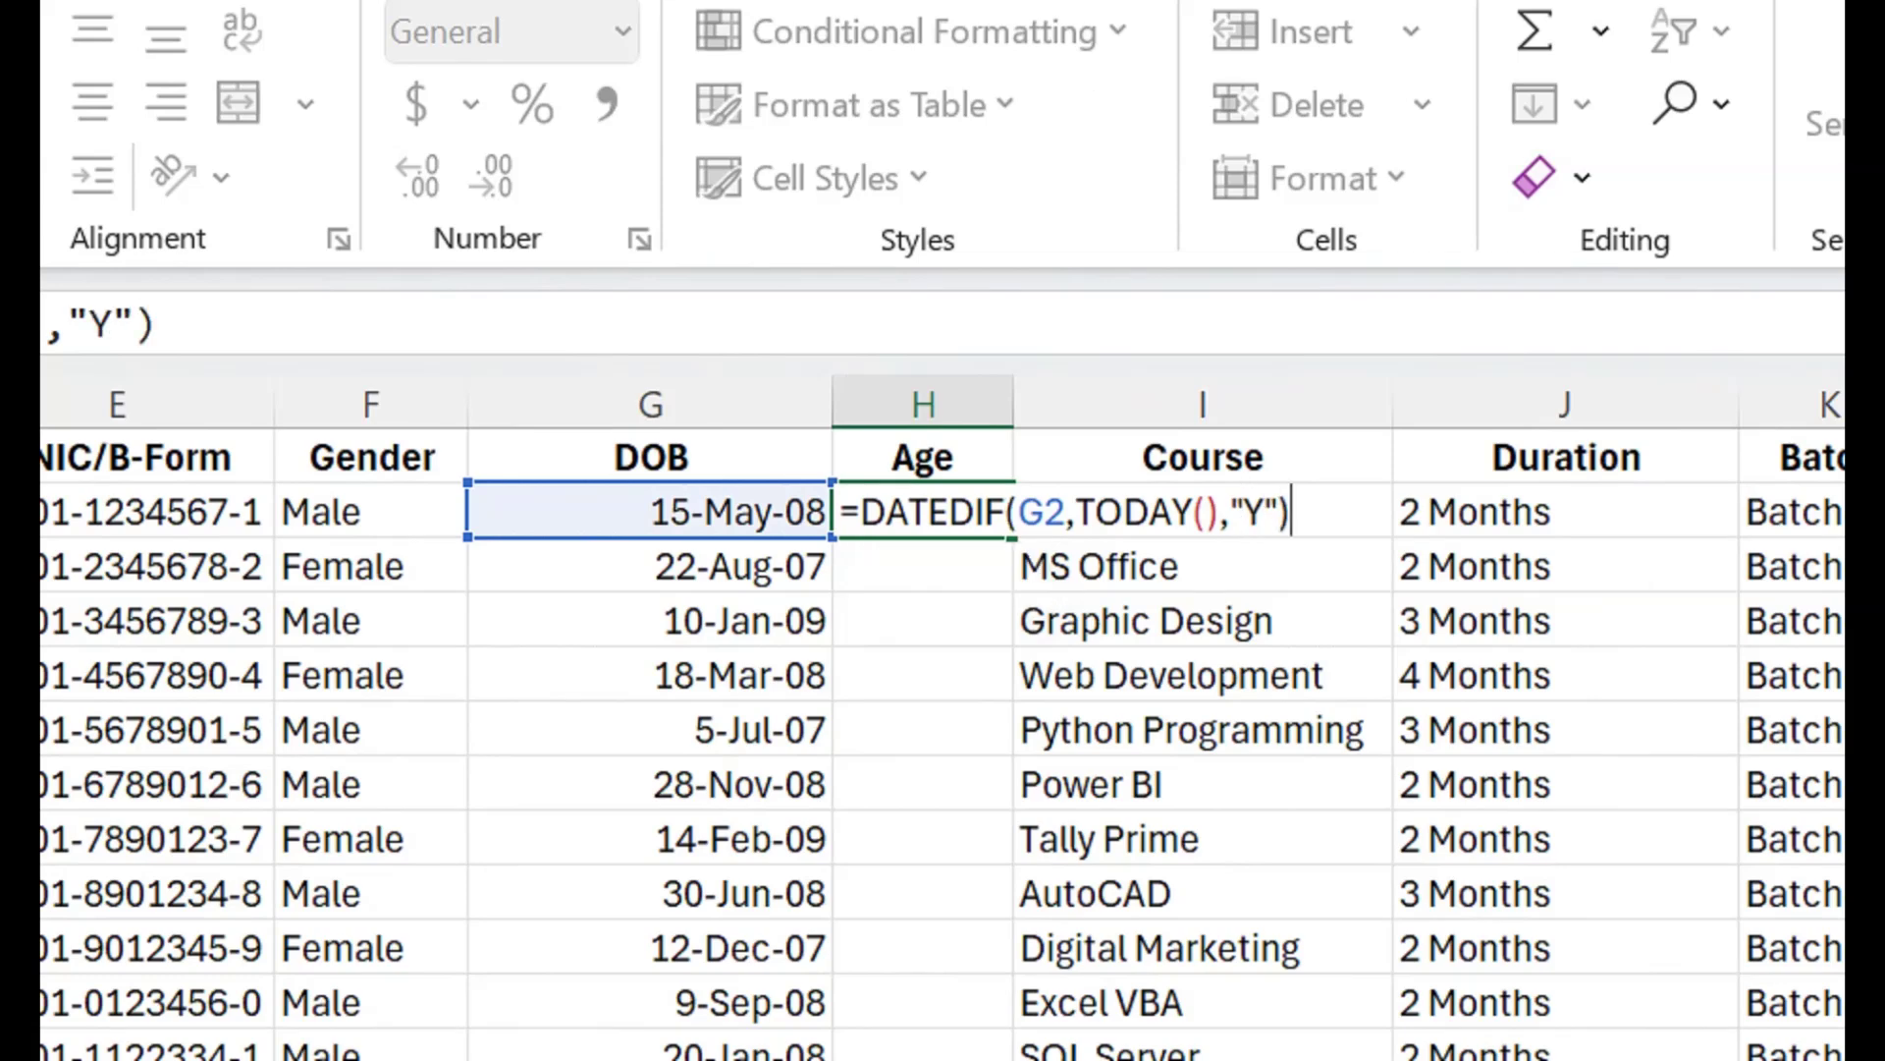
key("Return")
left_click(922, 511)
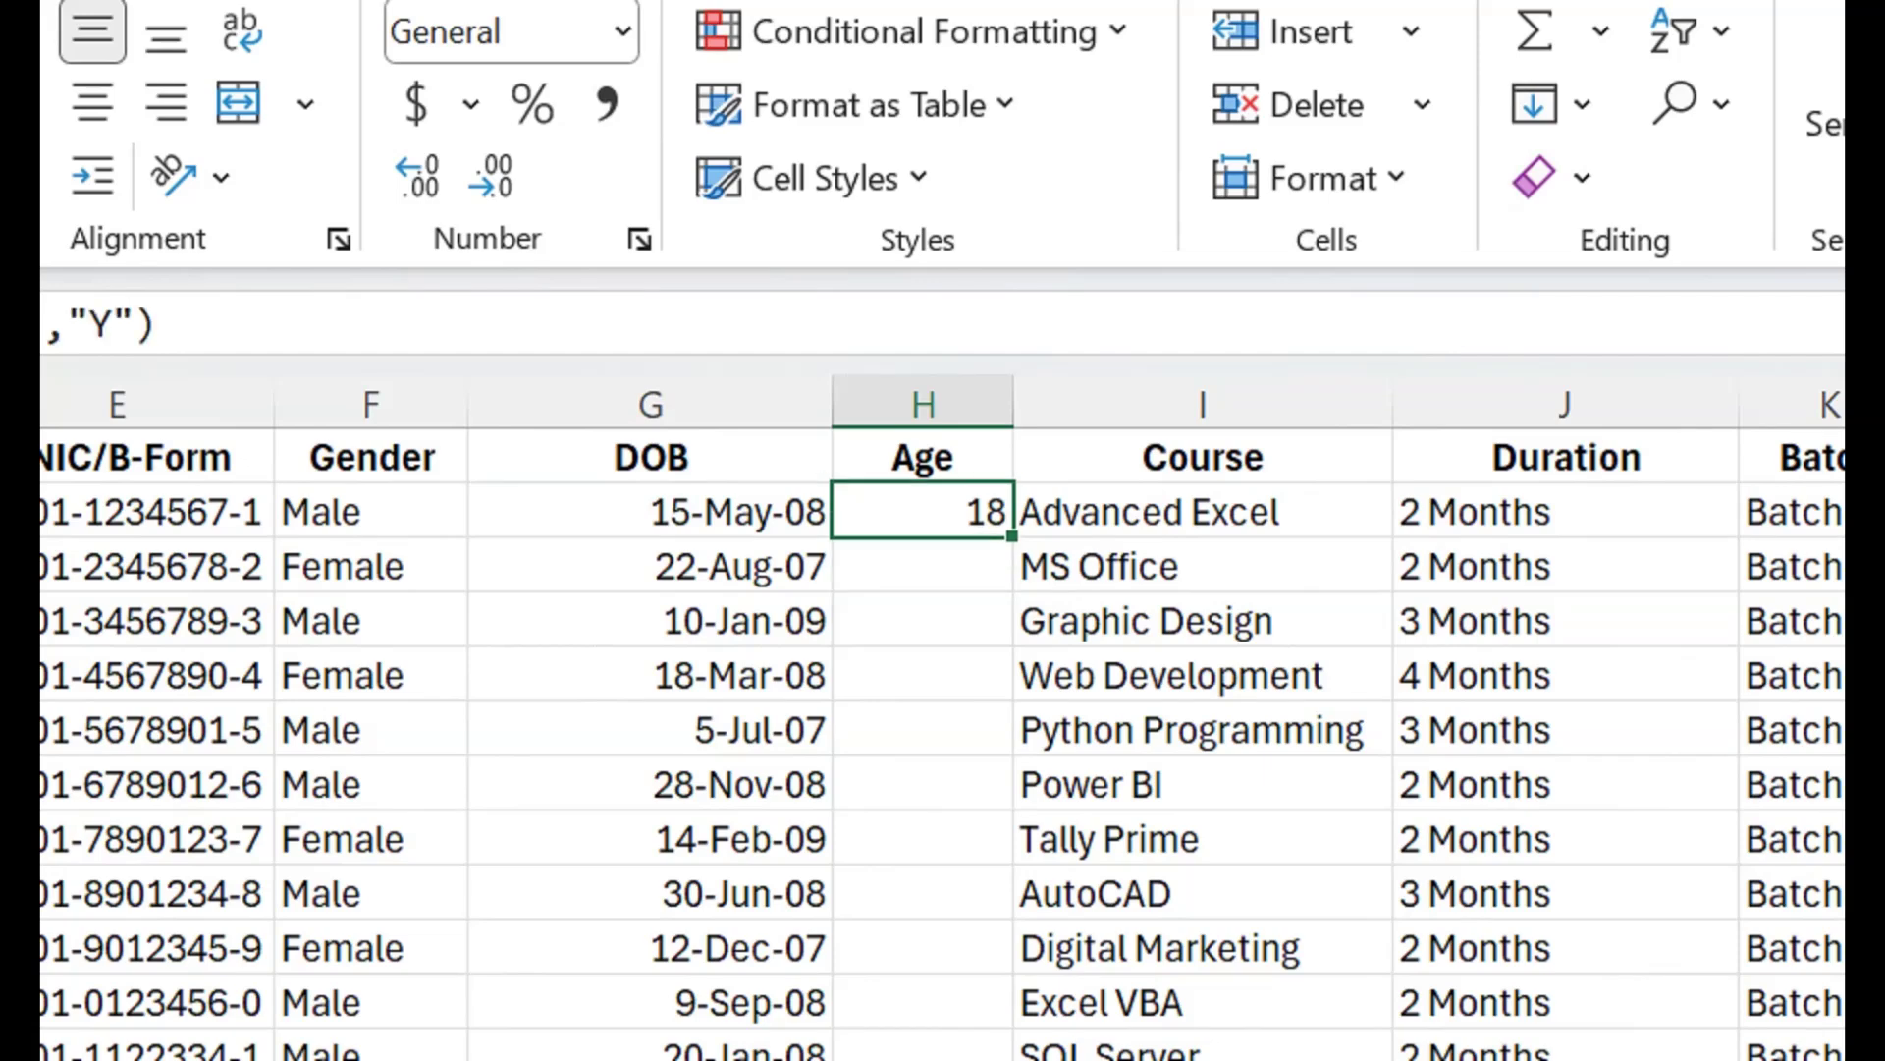
double_click(1012, 536)
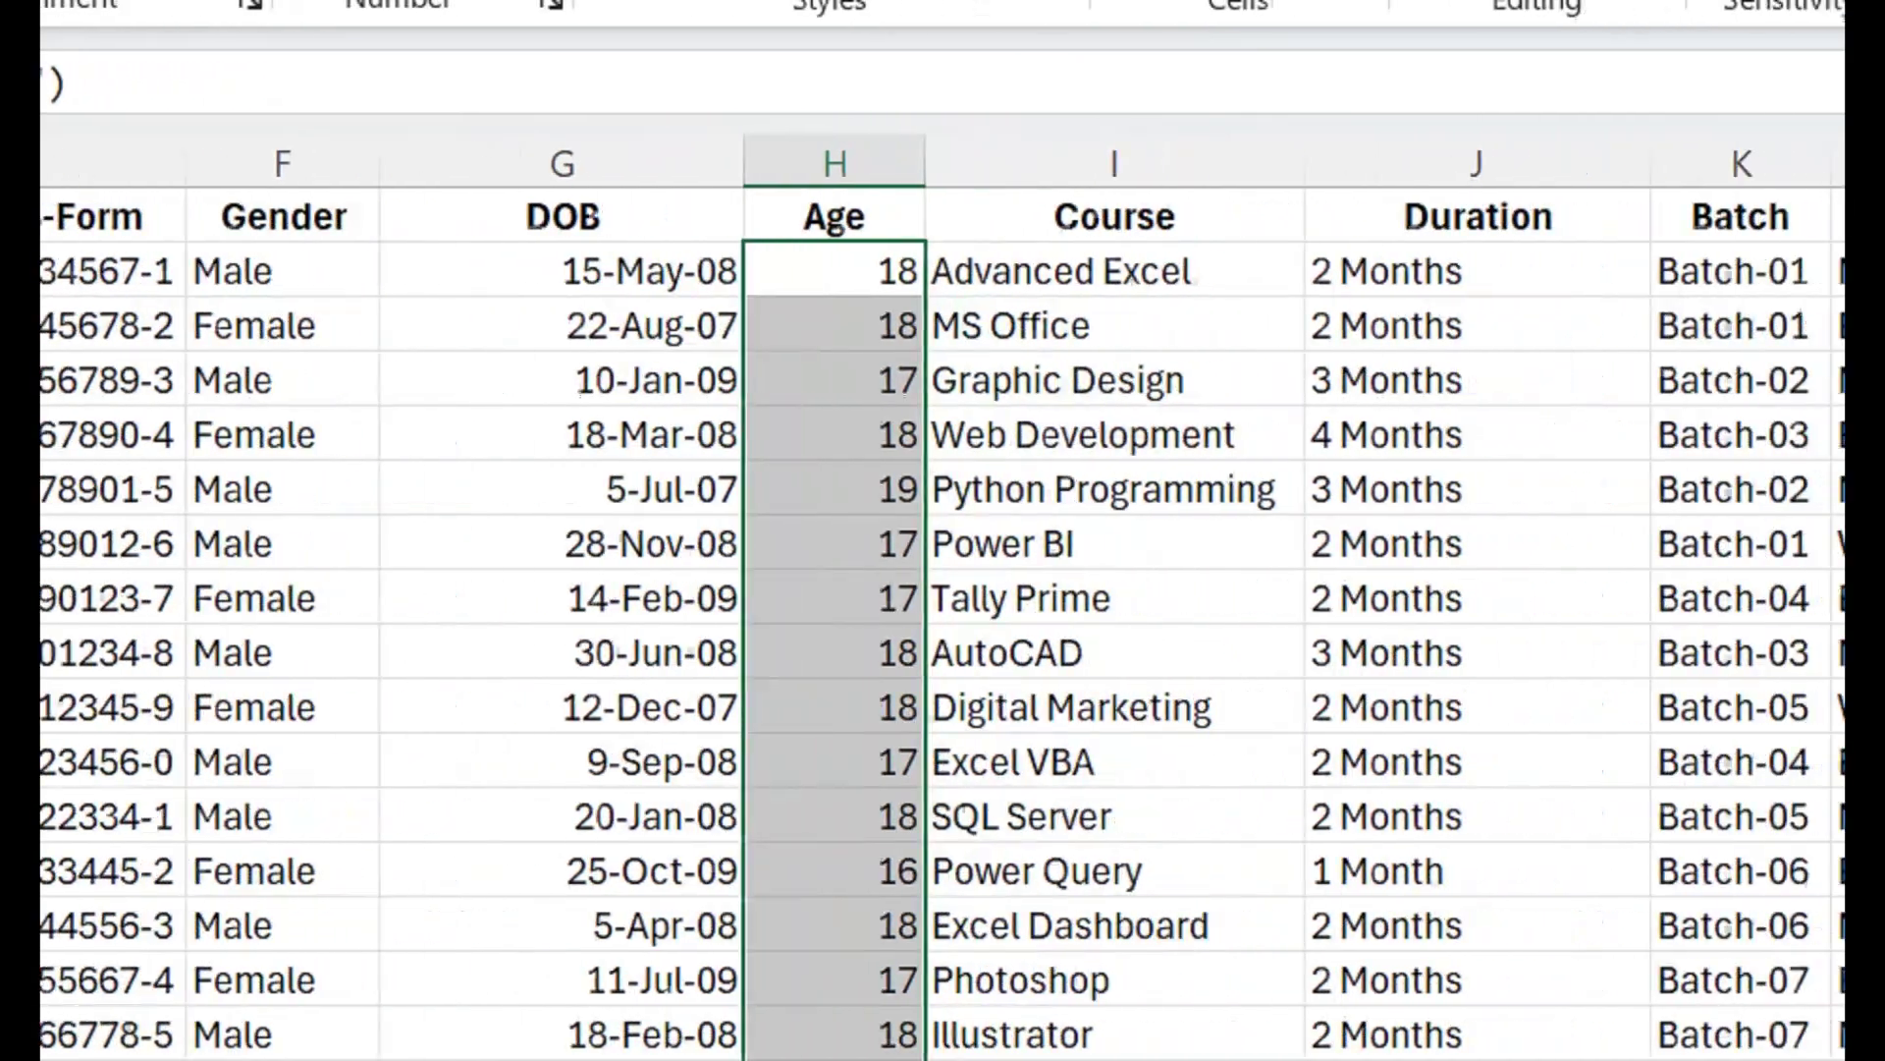
Calculate the Net Fee as Fee minus Discount with =Q2-R2 in S2 and fill the formula down the column.
left_click_drag(1363, 543, 1399, 598)
scroll(1483, 598, "right", 5)
left_click(1700, 489)
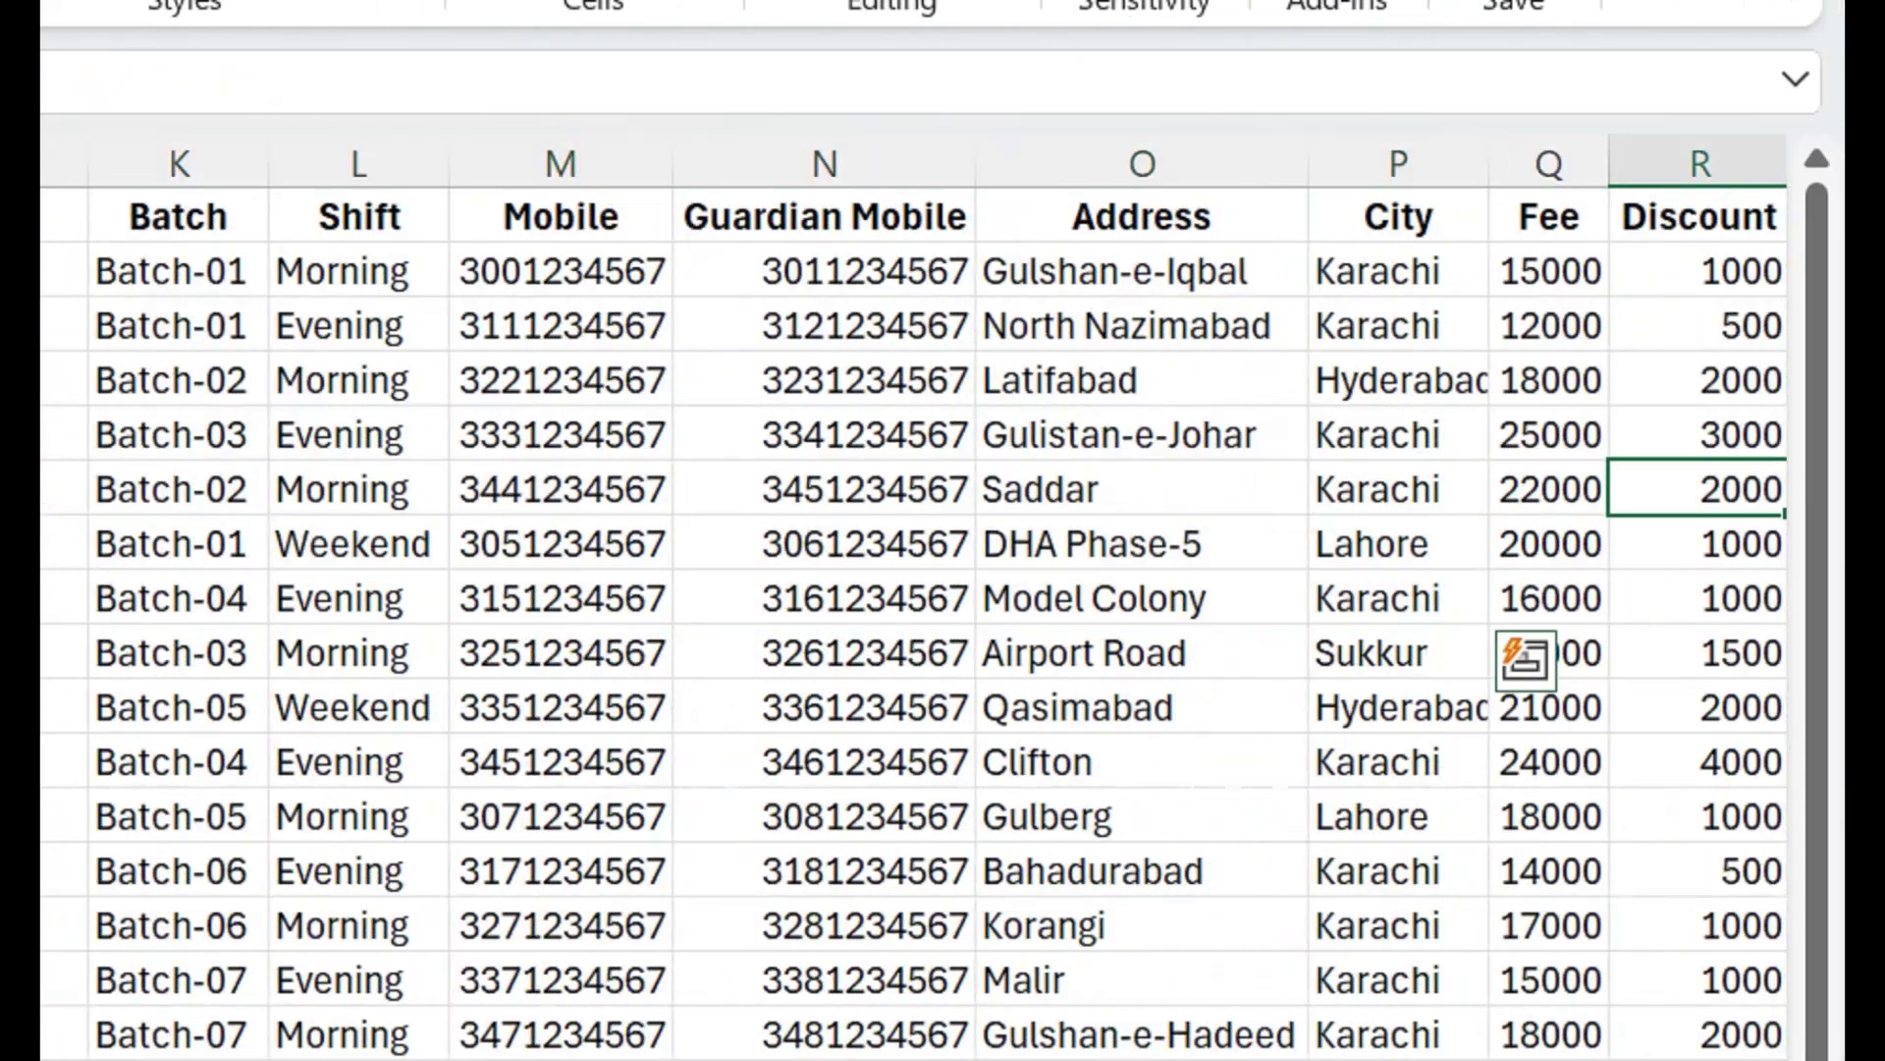
scroll(1699, 489, "right", 3)
left_click_drag(1192, 489, 1372, 489)
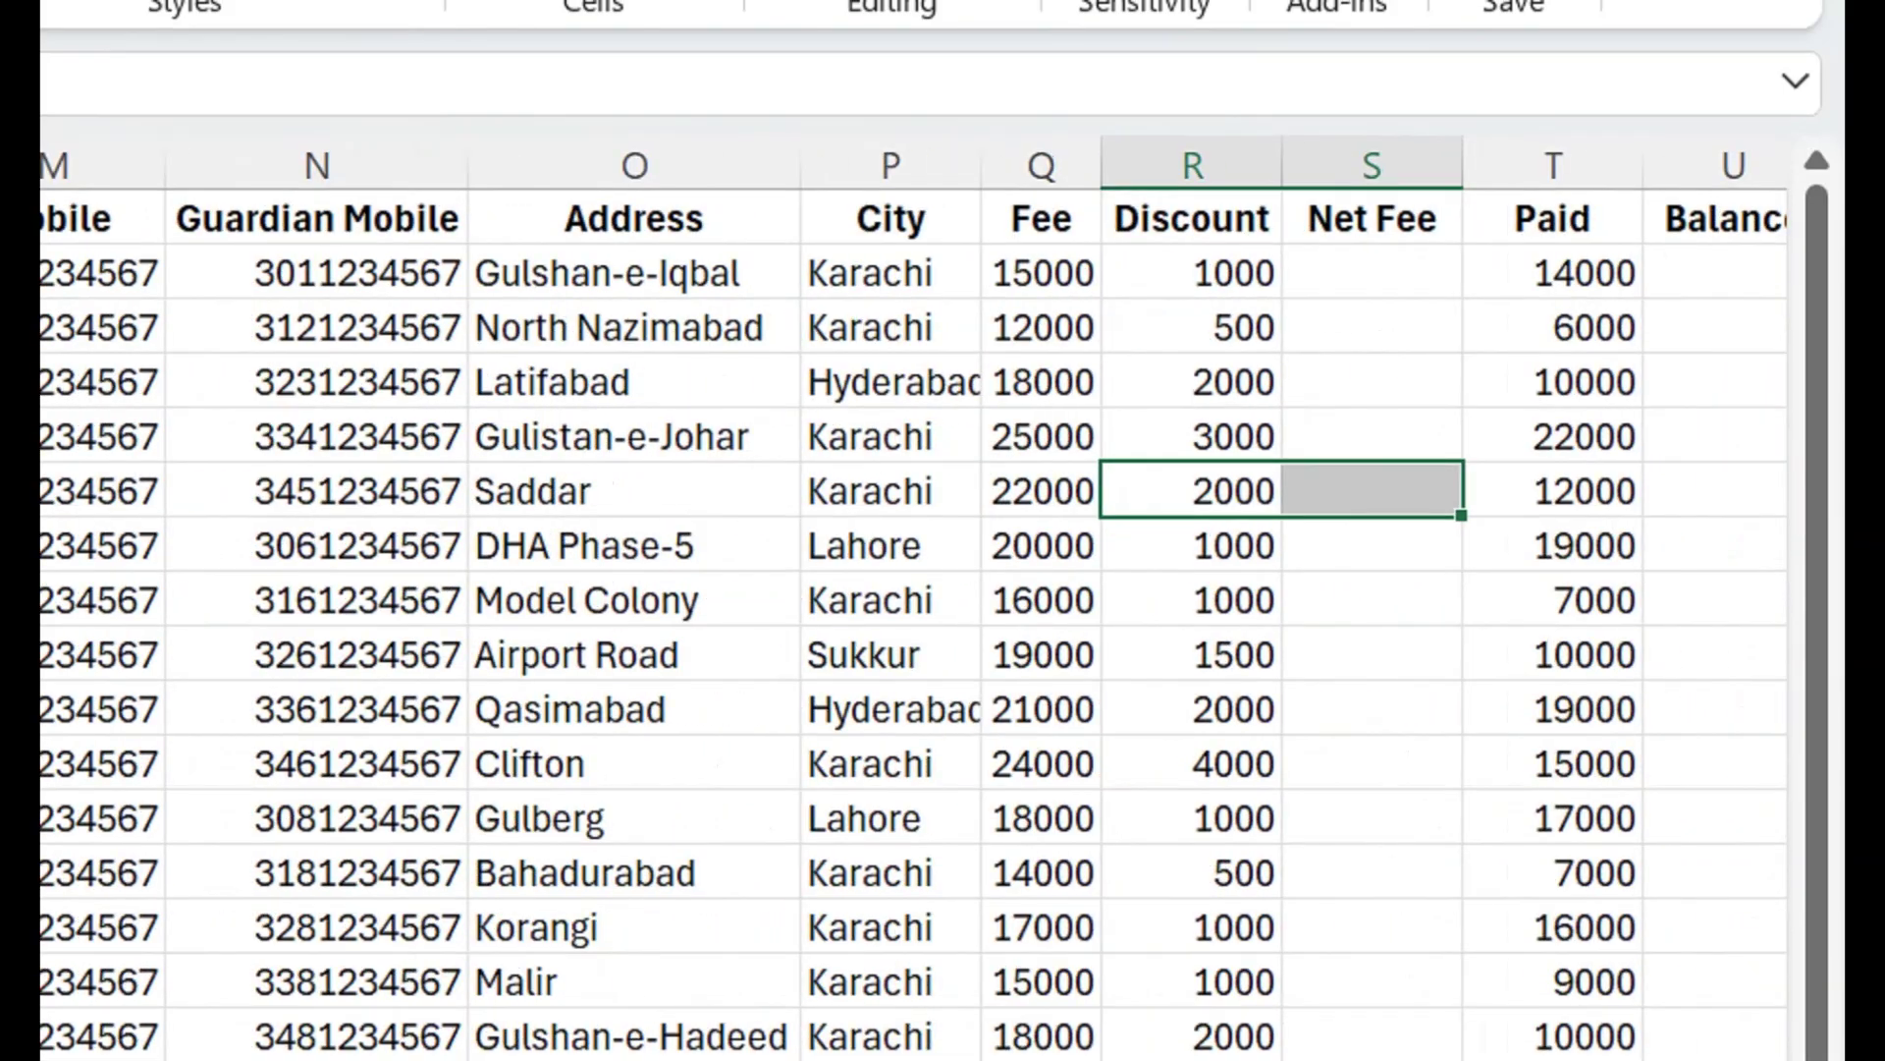
left_click(1371, 271)
type("=")
key("Left")
key("Left")
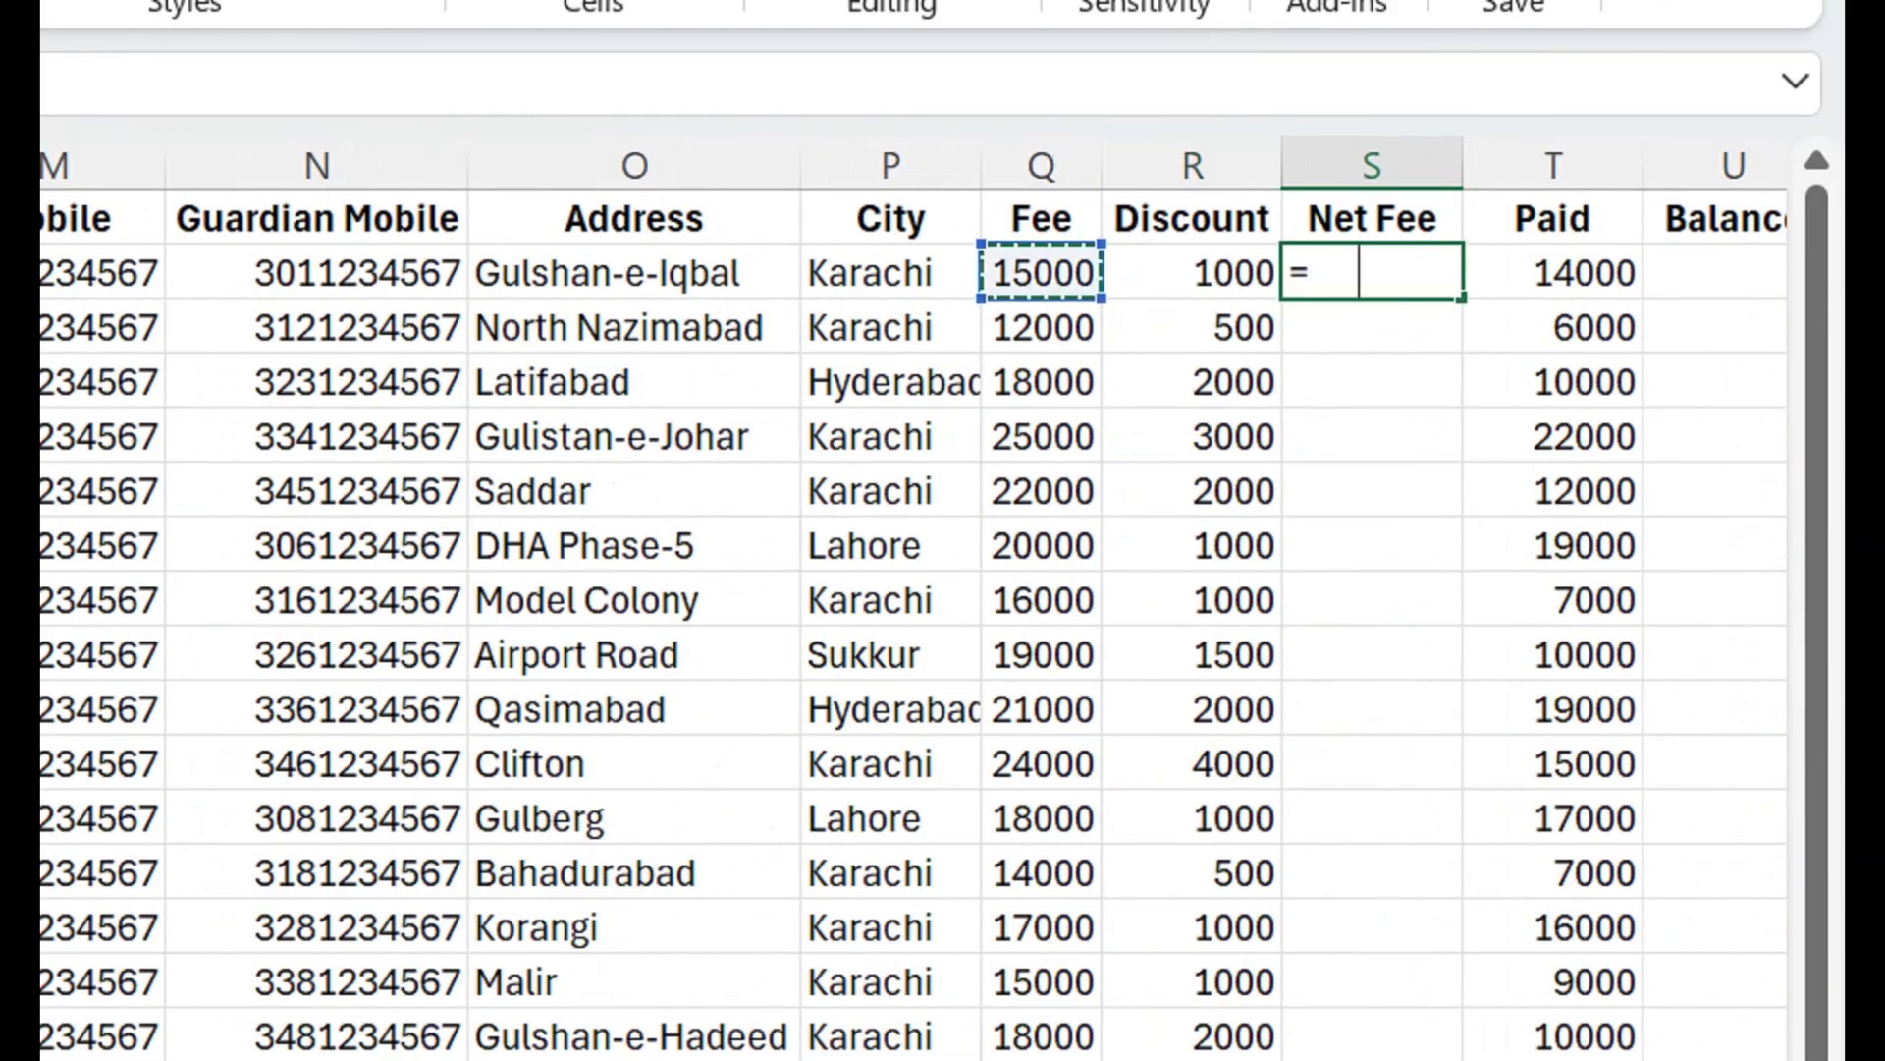
type("-")
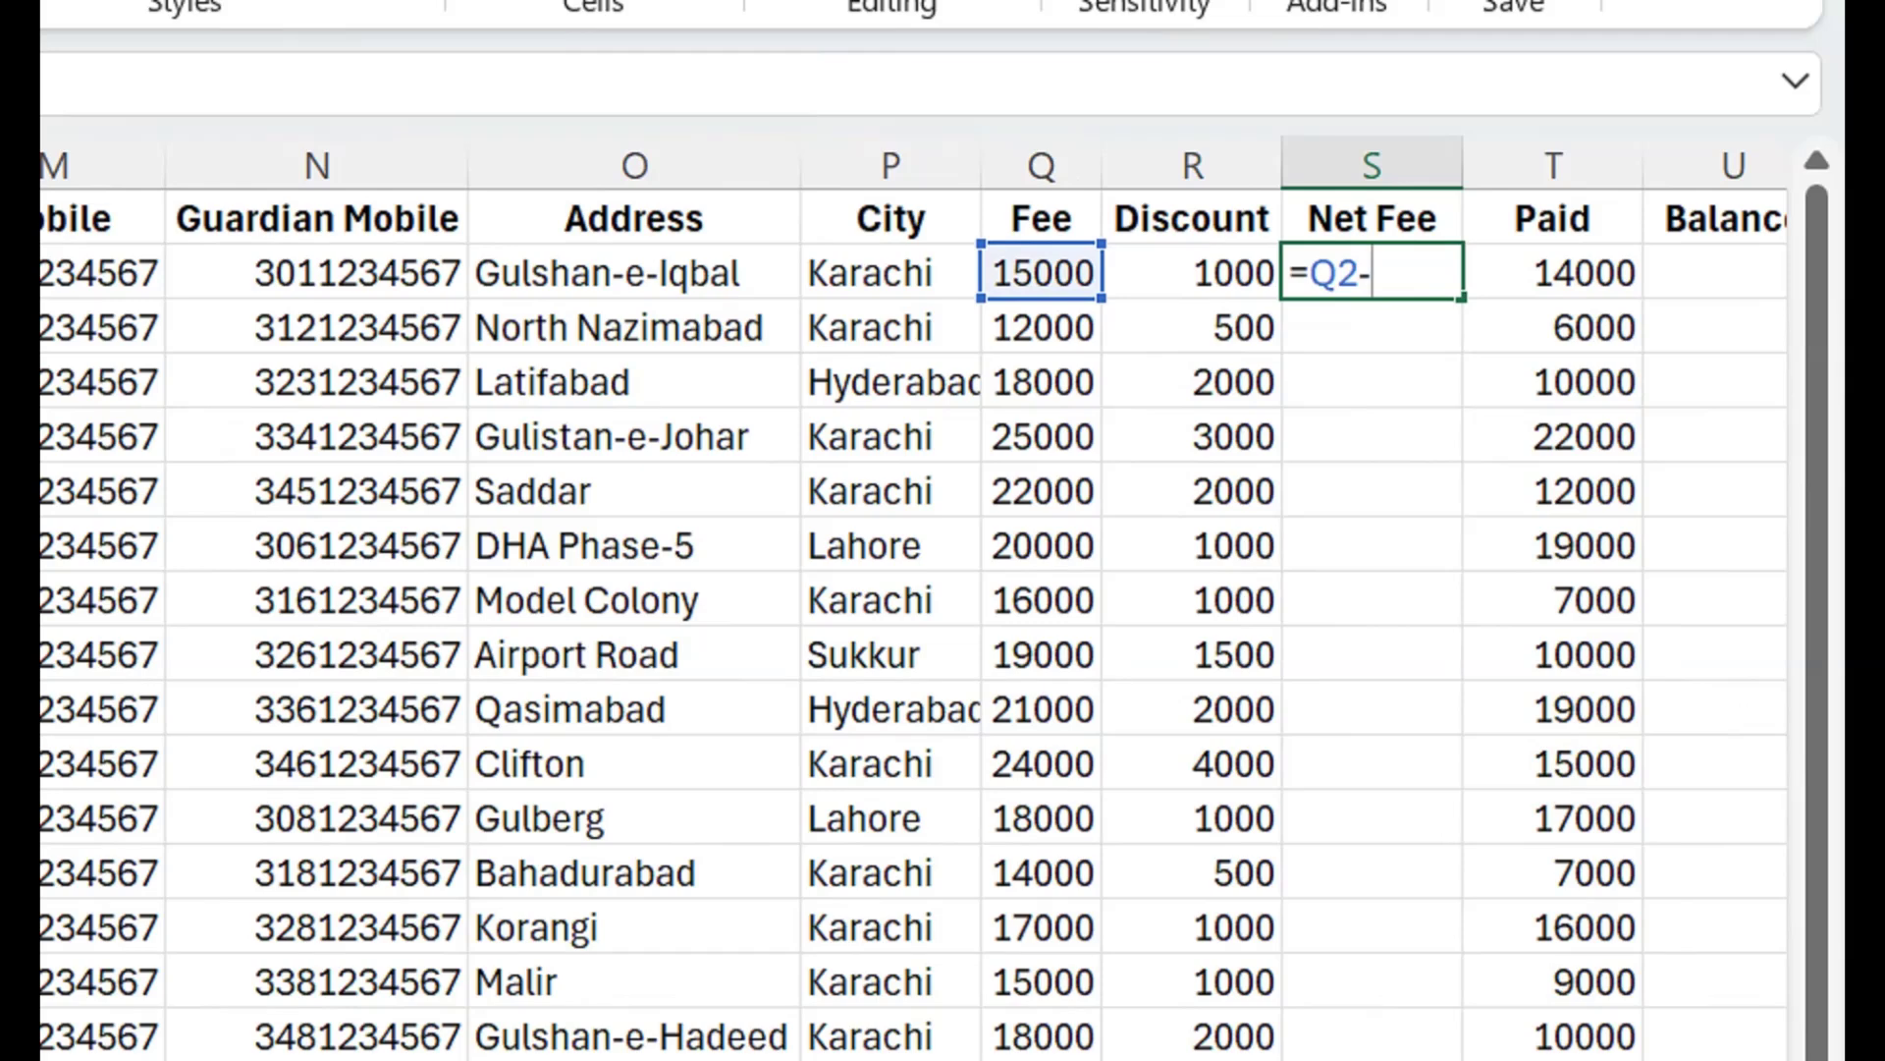
key("Left")
key("Return")
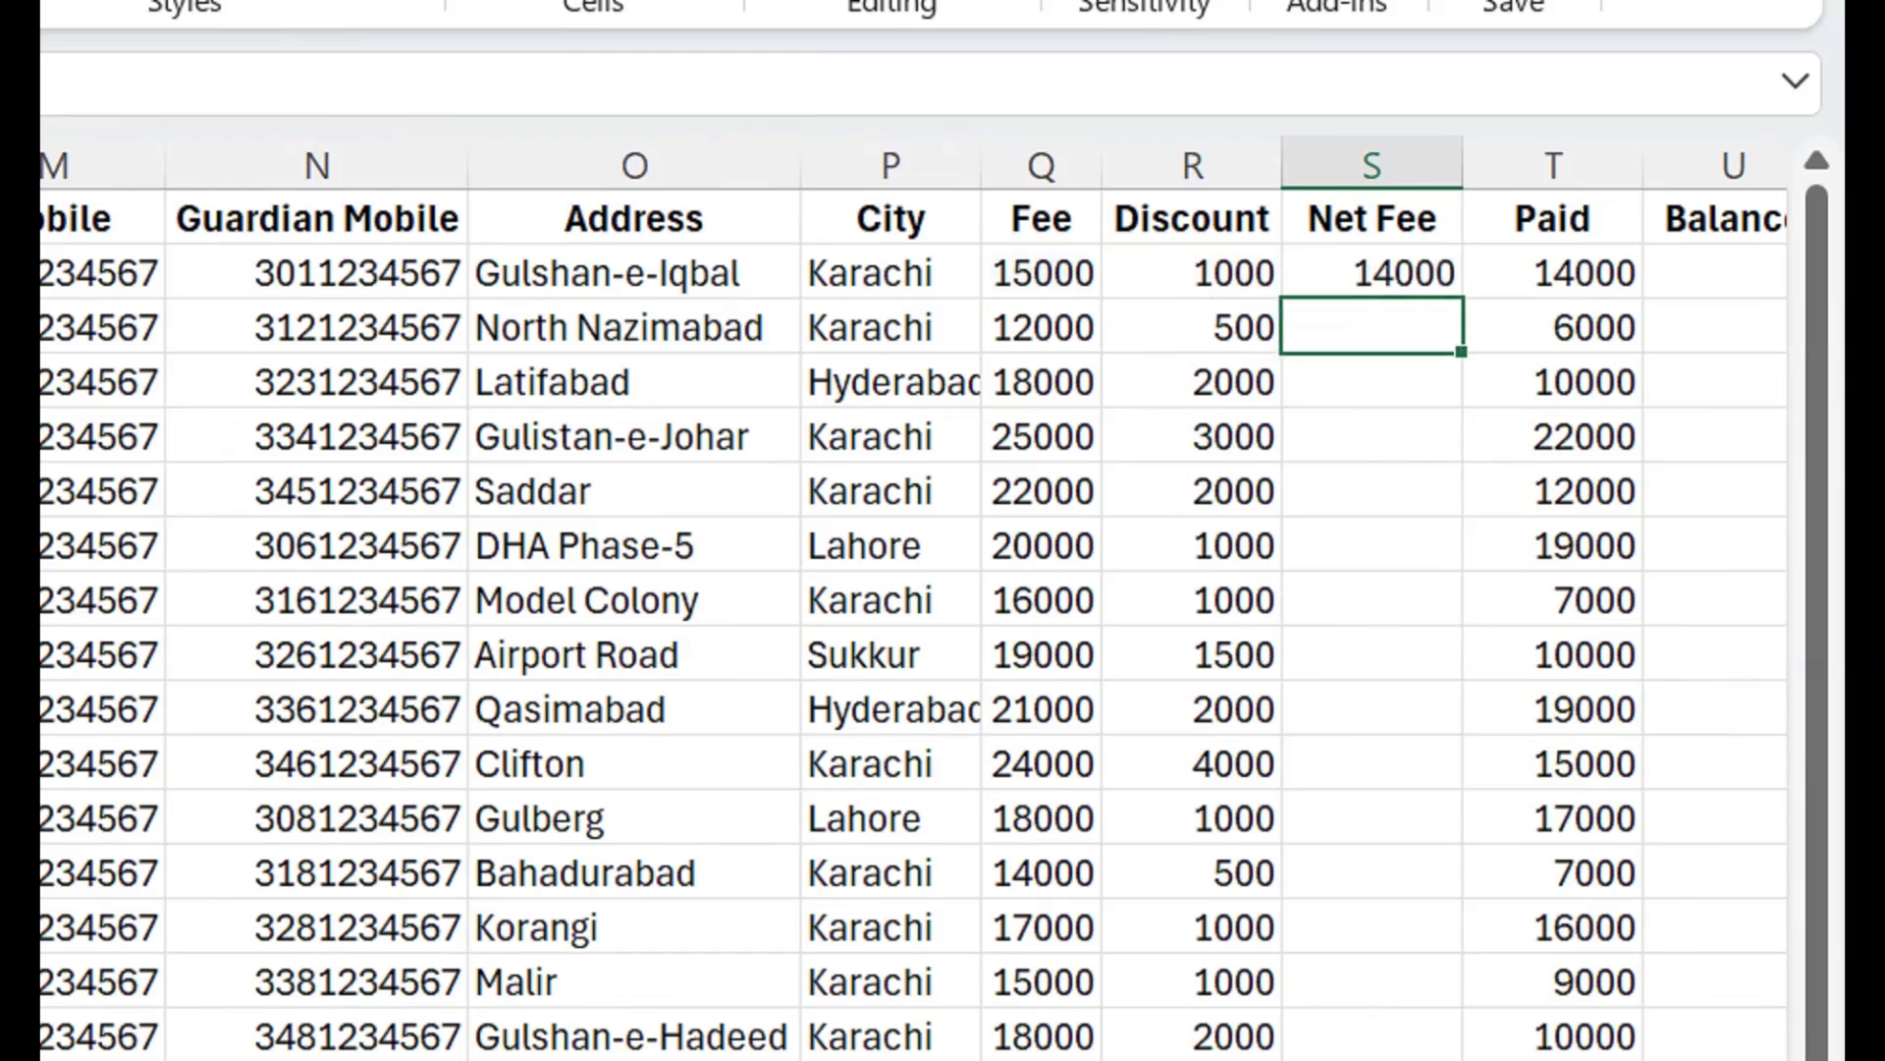
left_click(1371, 273)
double_click(1461, 298)
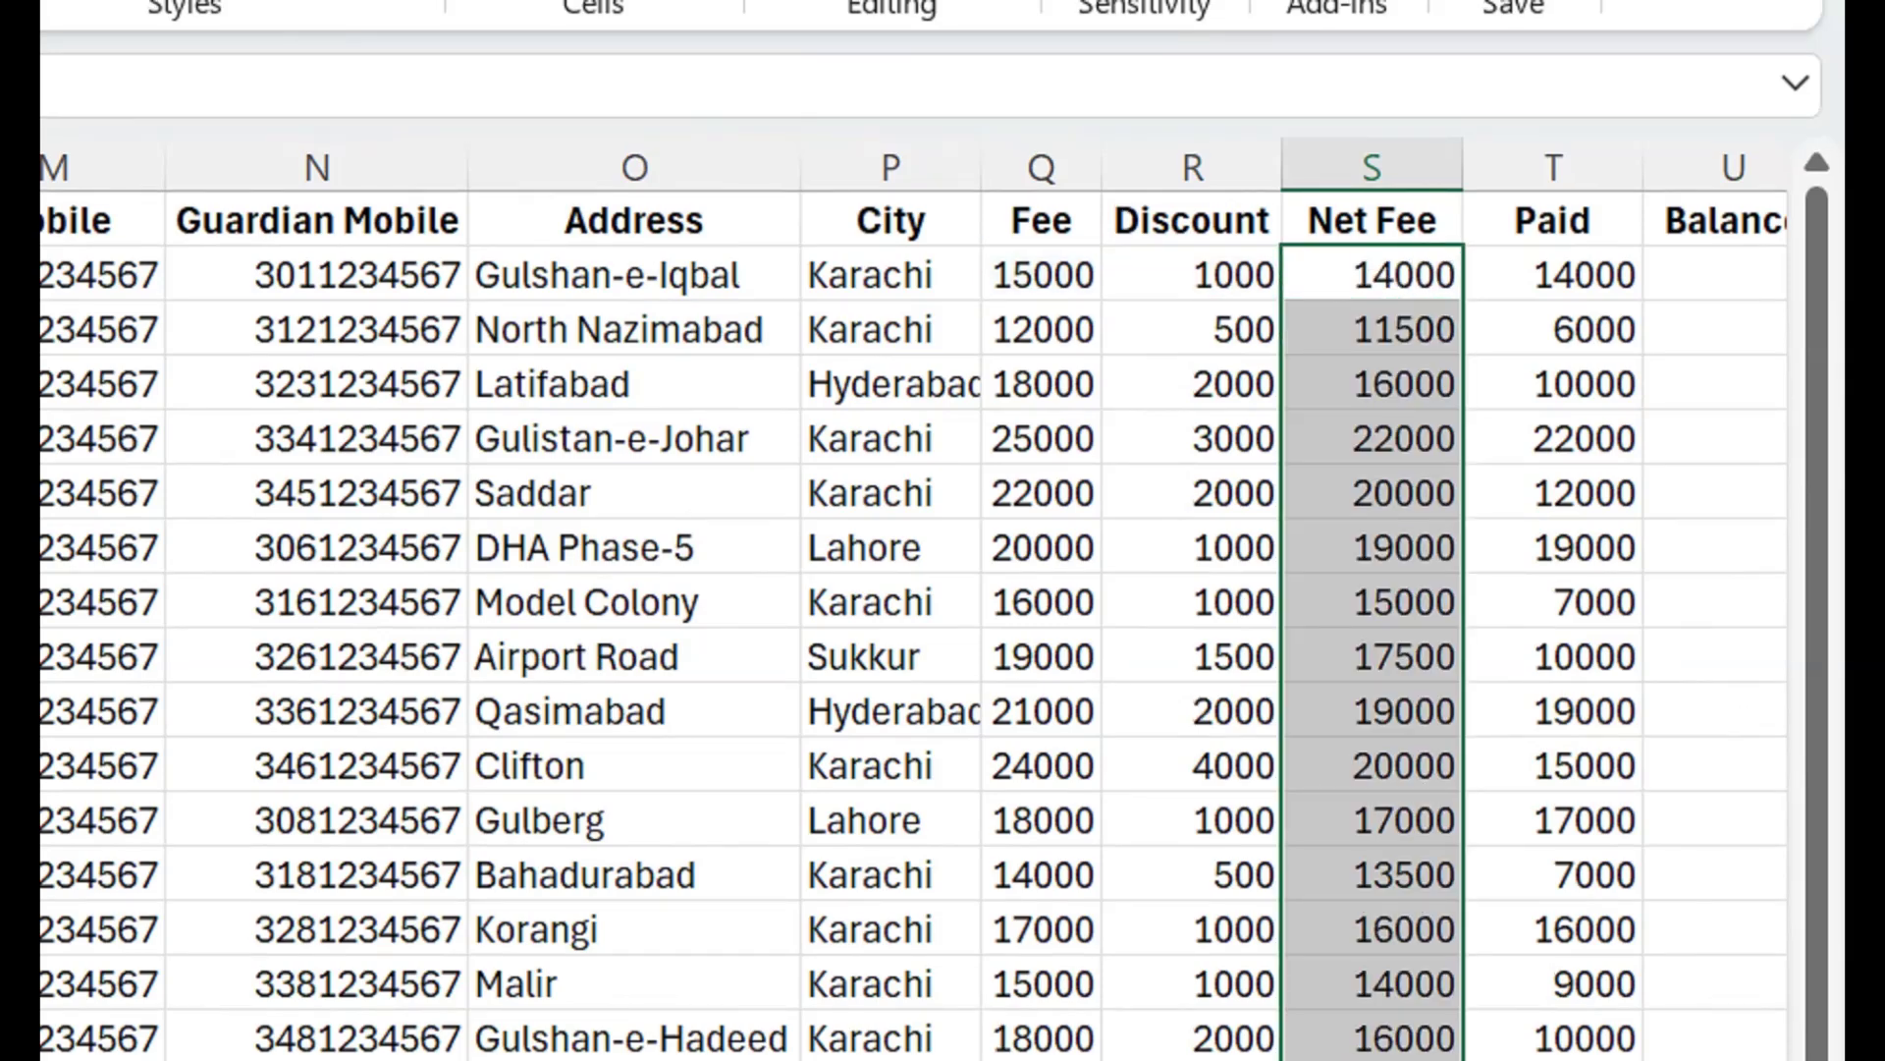
Calculate the Balance as Net Fee minus Paid with =S2-T2 in U2 and fill the formula down the column.
left_click_drag(1572, 329, 1719, 329)
left_click(1369, 273)
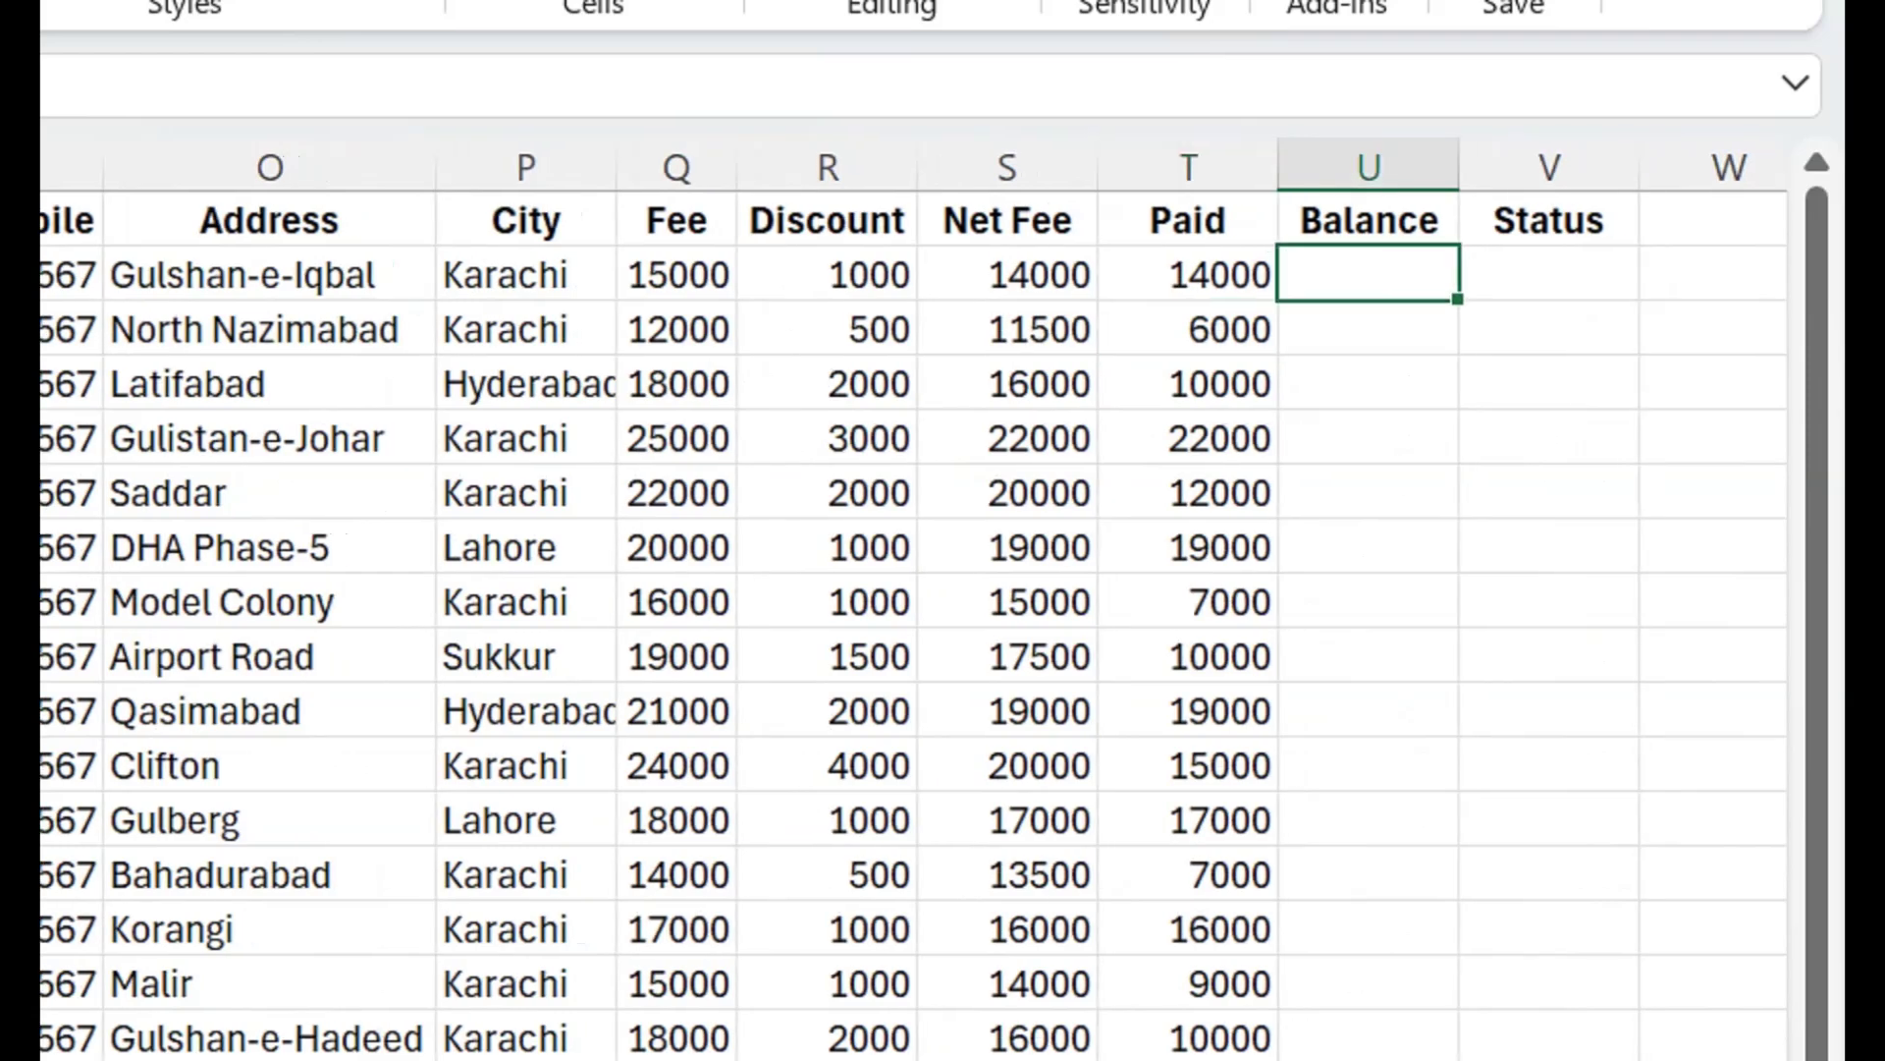
type("=")
left_click(1006, 274)
type("-")
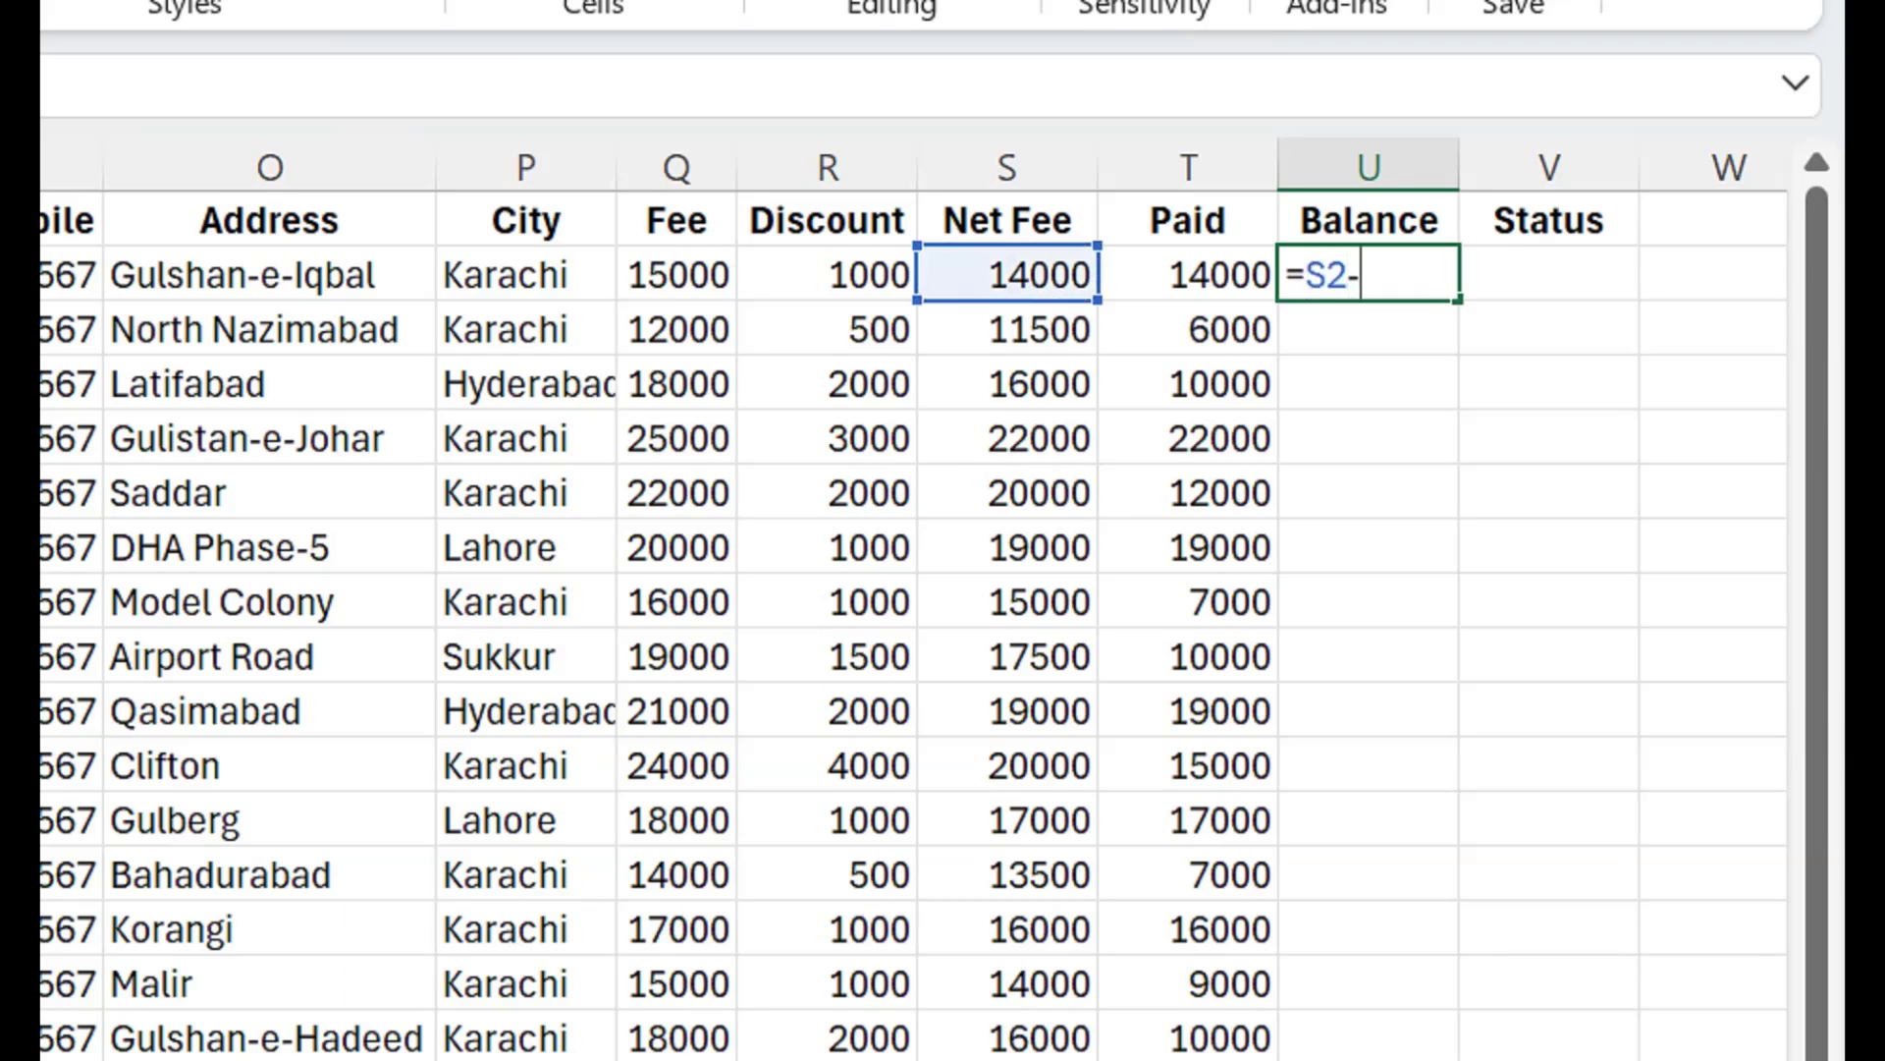
type("T2")
key("Return")
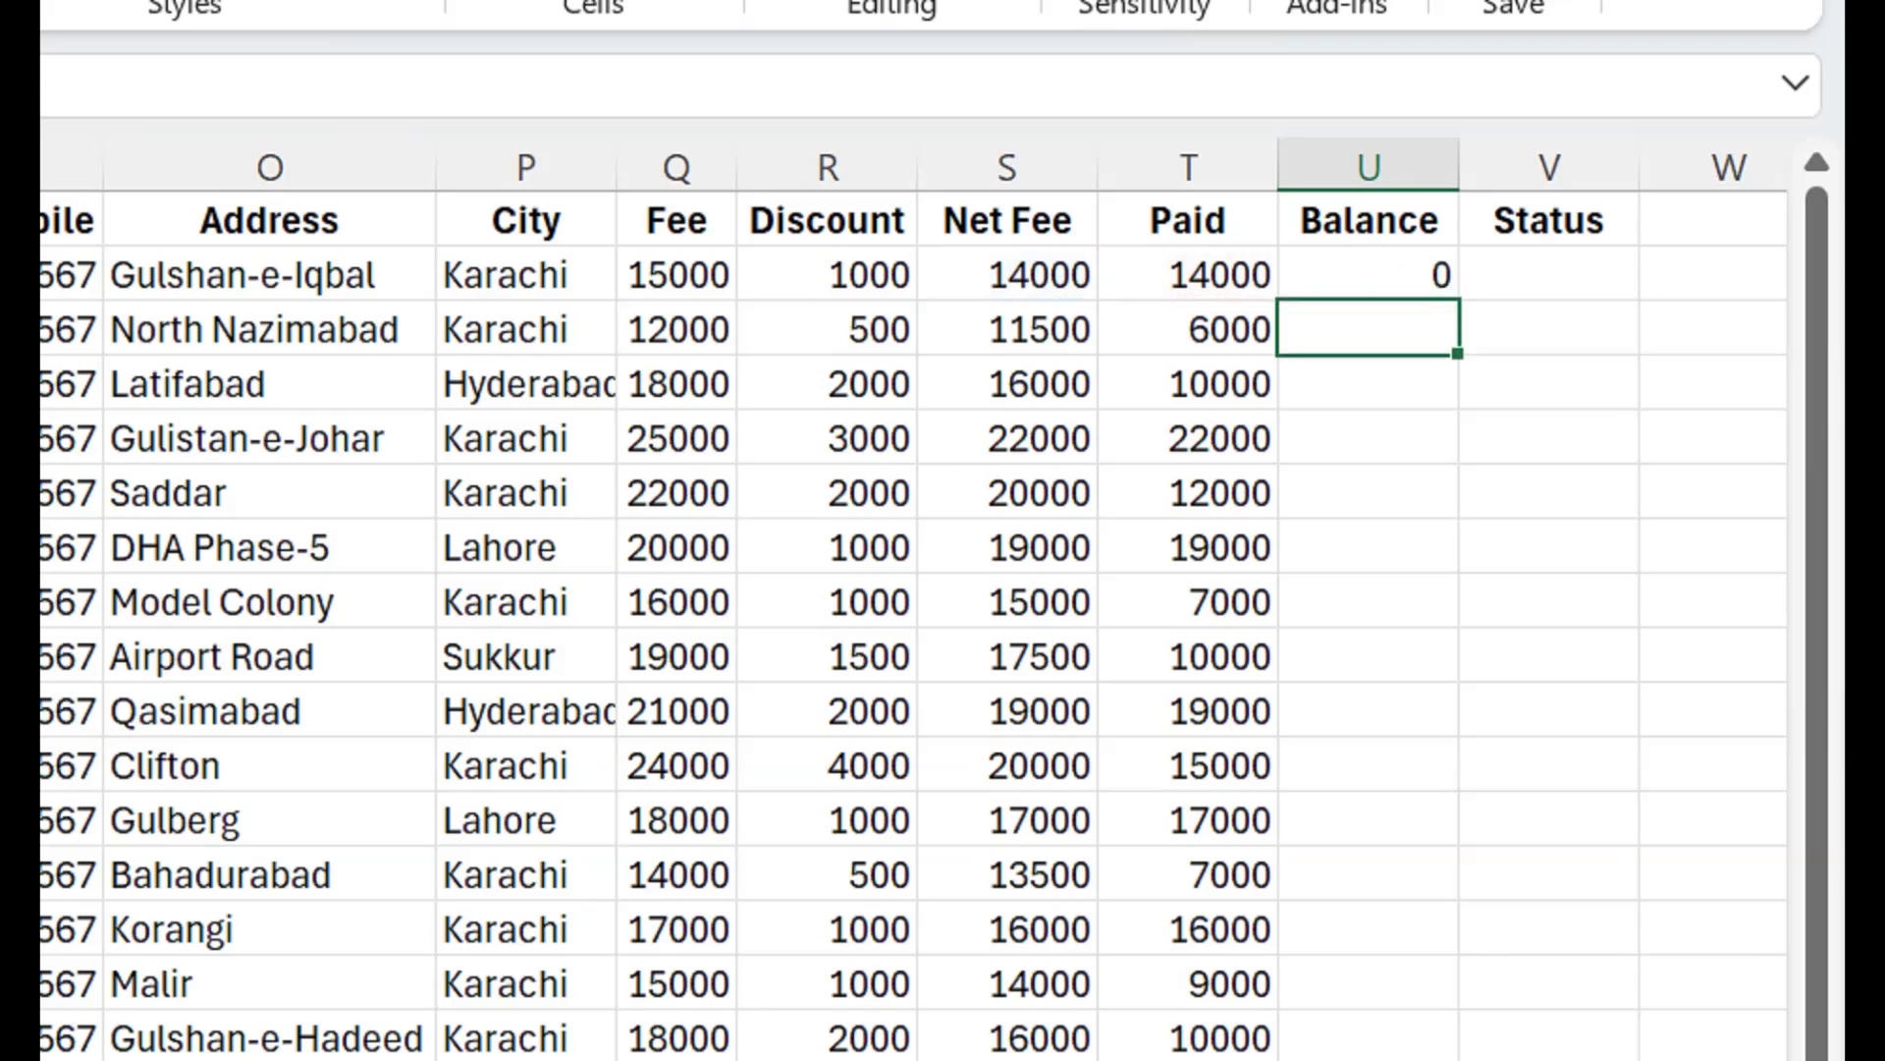
left_click(1368, 274)
double_click(1457, 298)
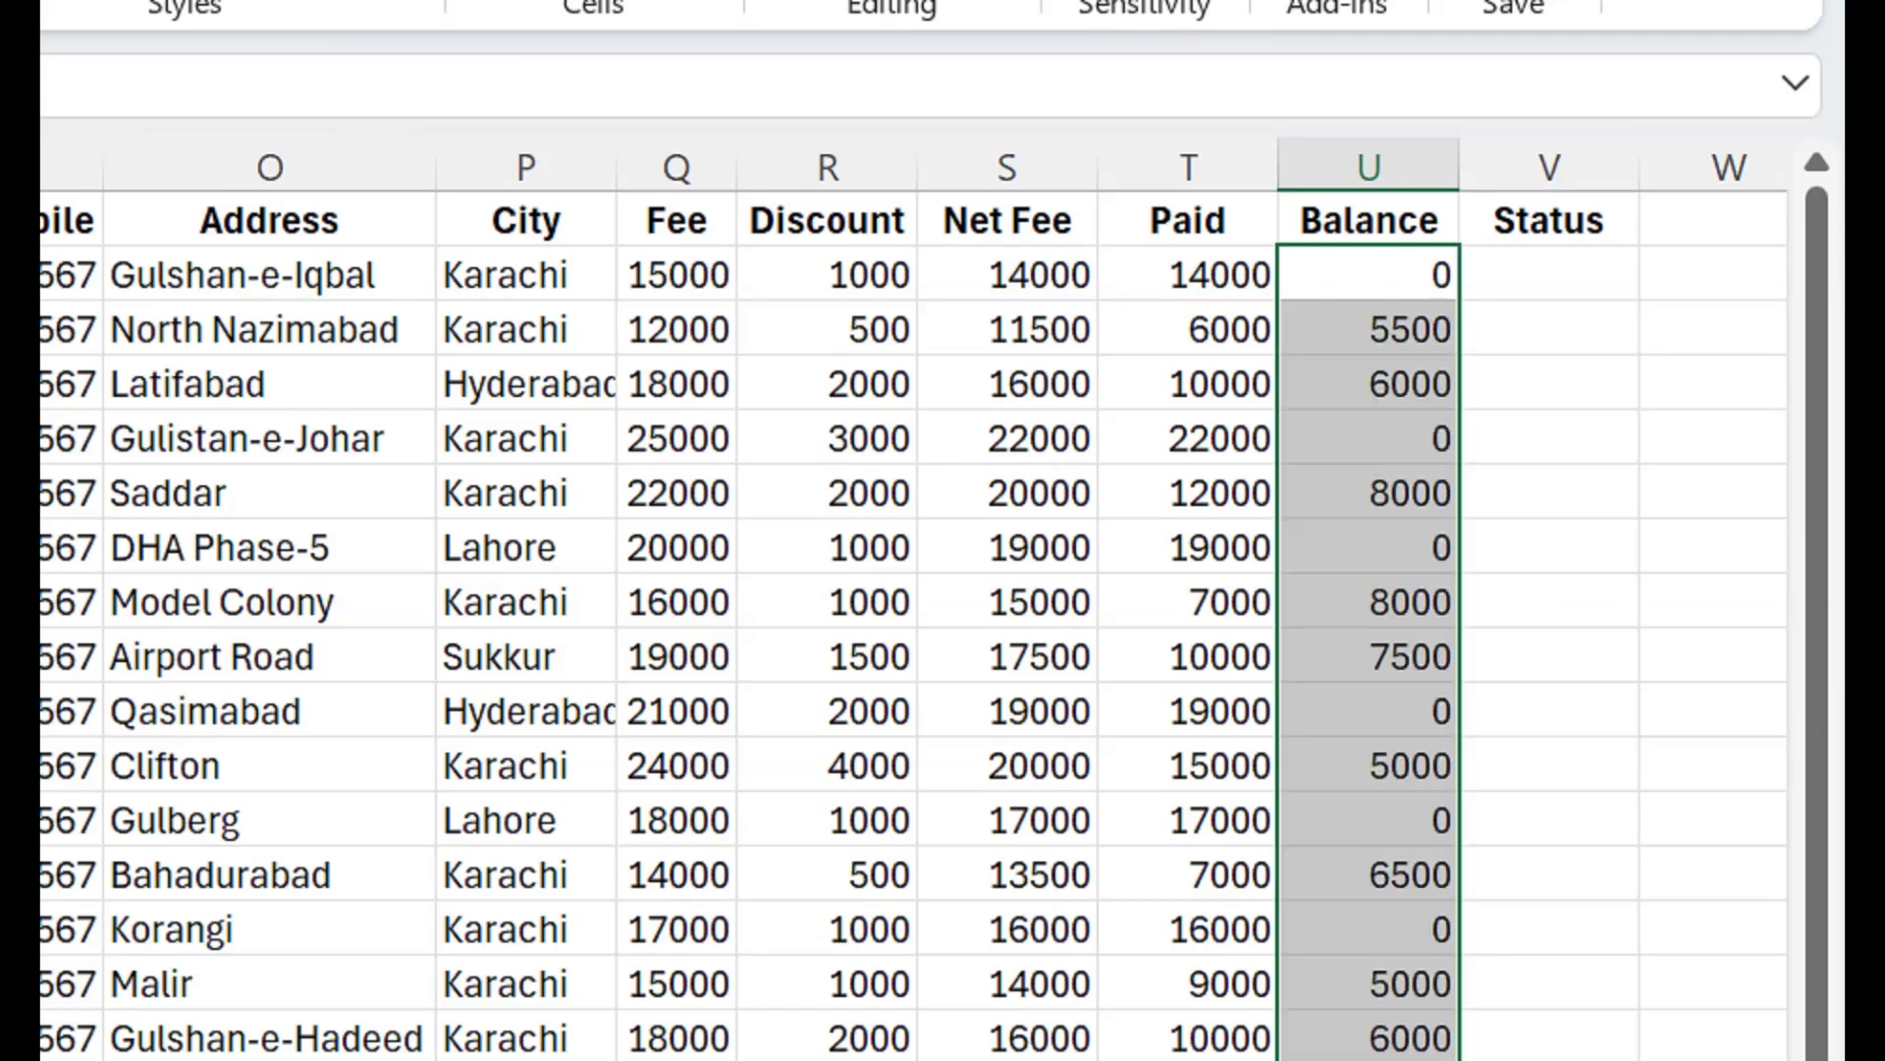
Derive the payment status with =IF(U2=0,"Paid","Pending") in V2 and fill the formula down the Status column.
left_click(1549, 274)
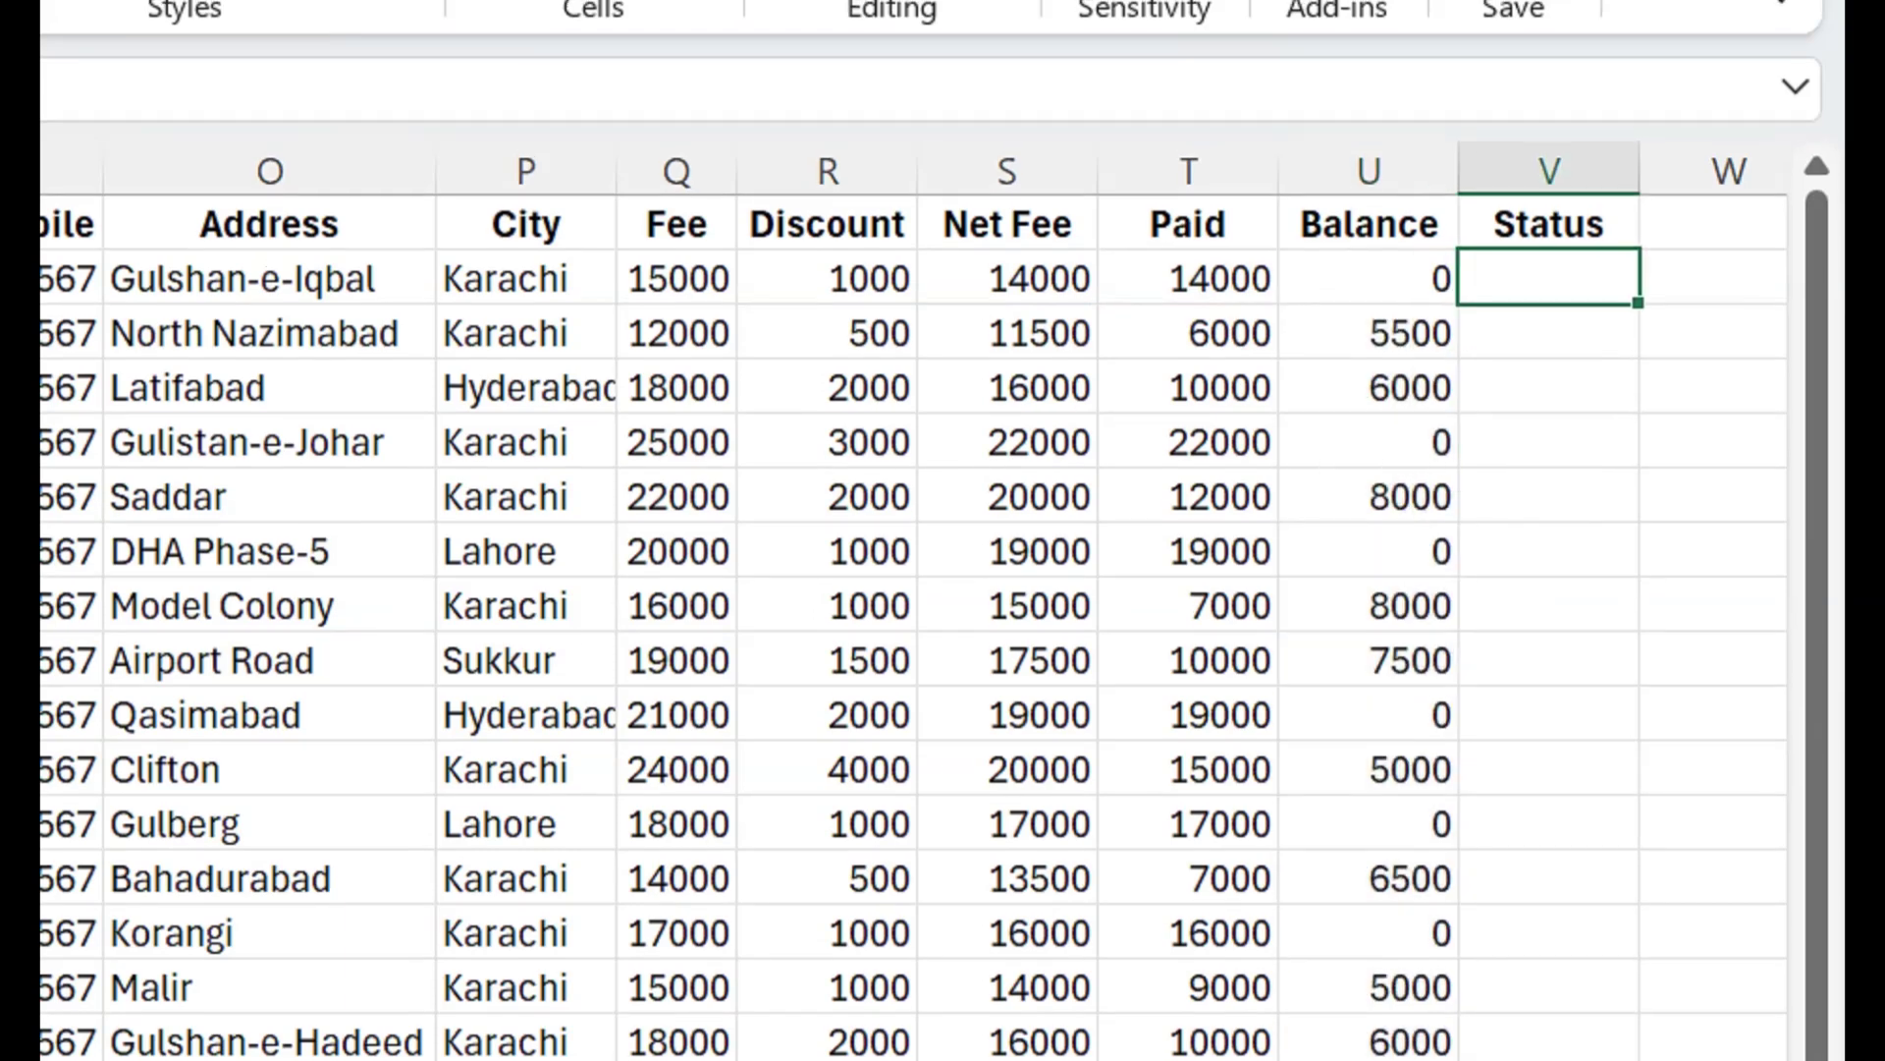
type("=")
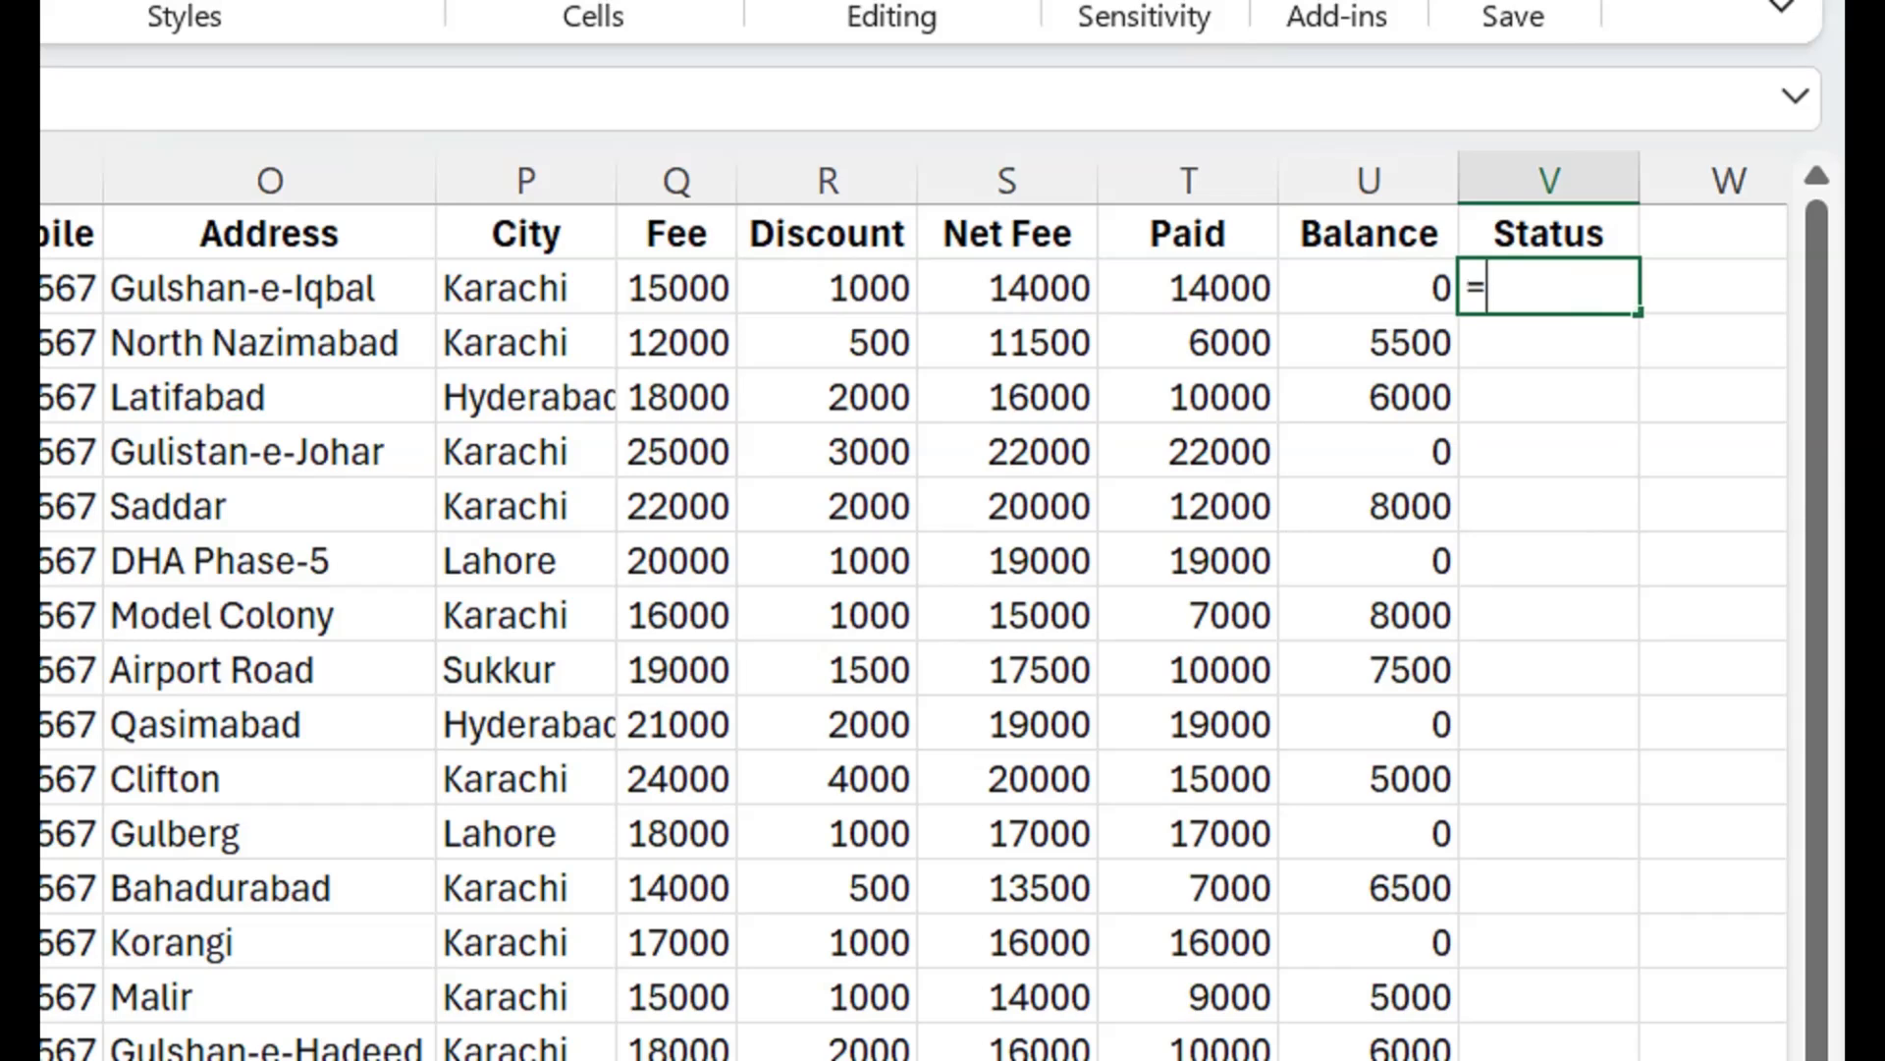
type("IF(U2=0,")
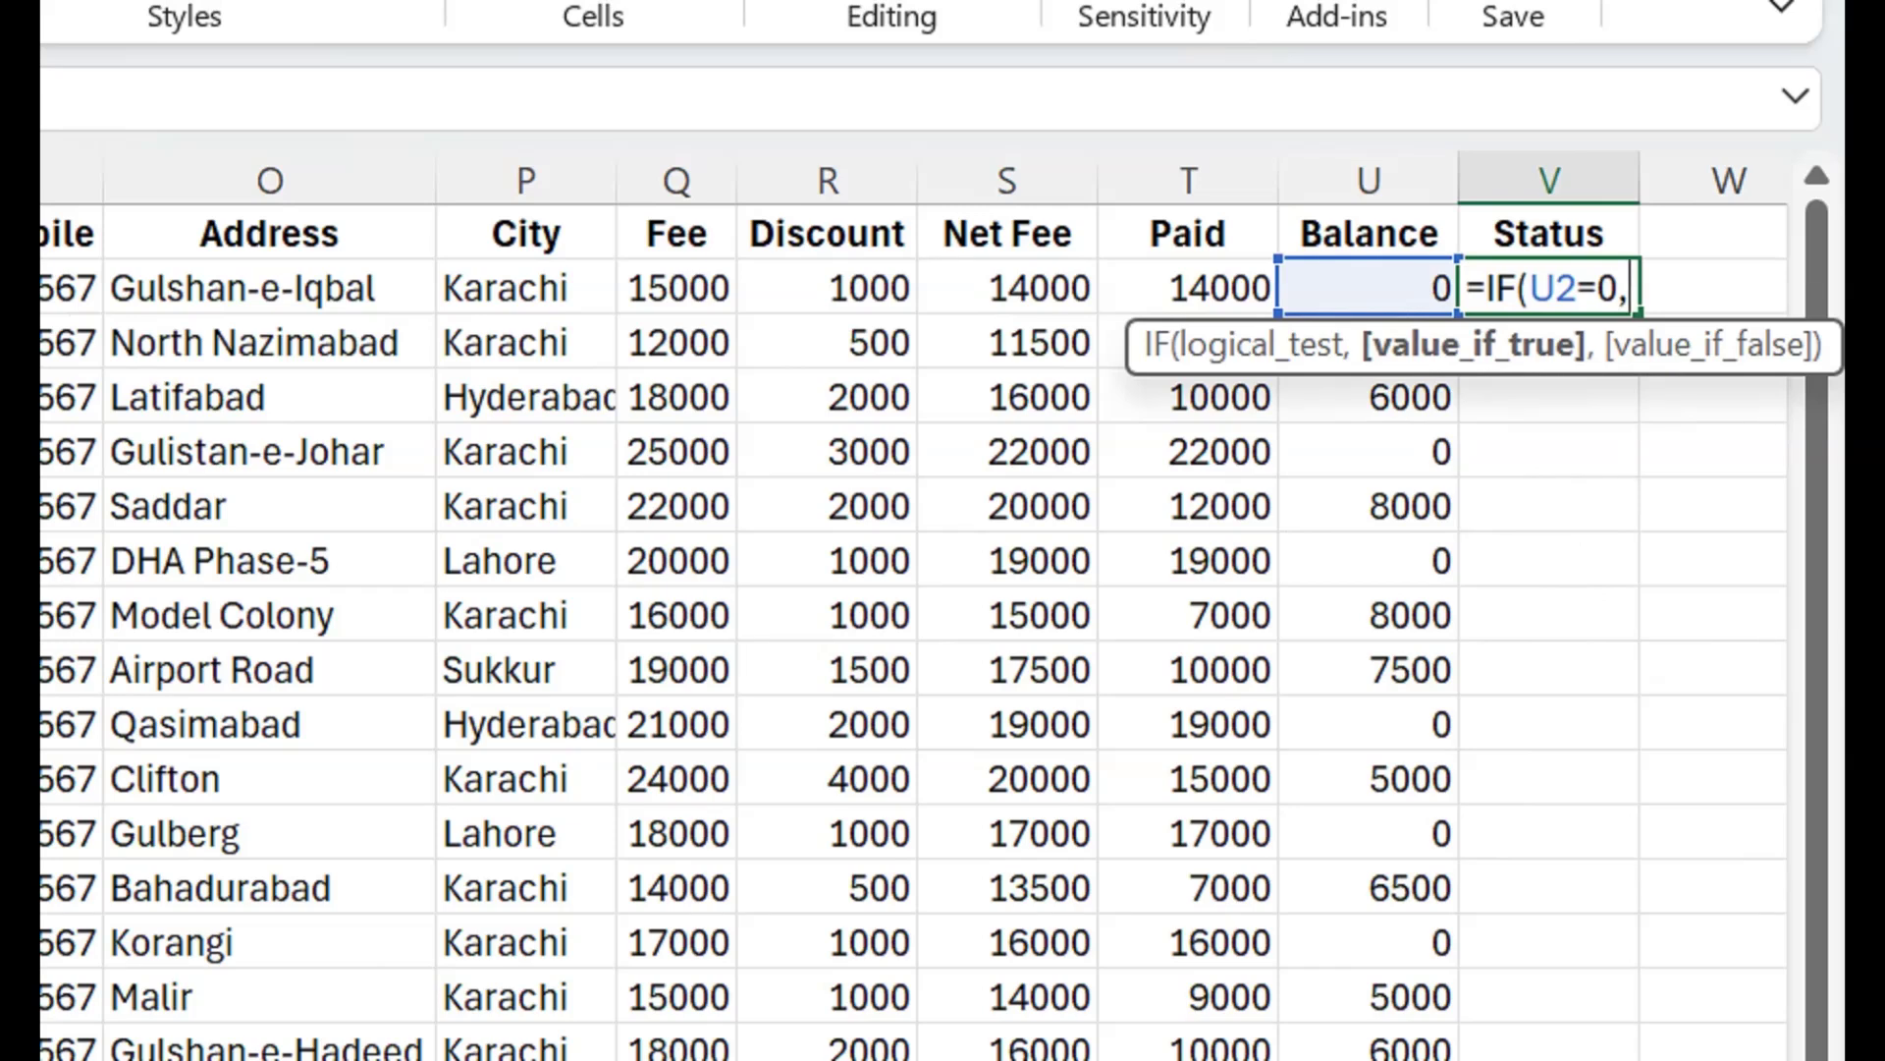
type("\"pAID")
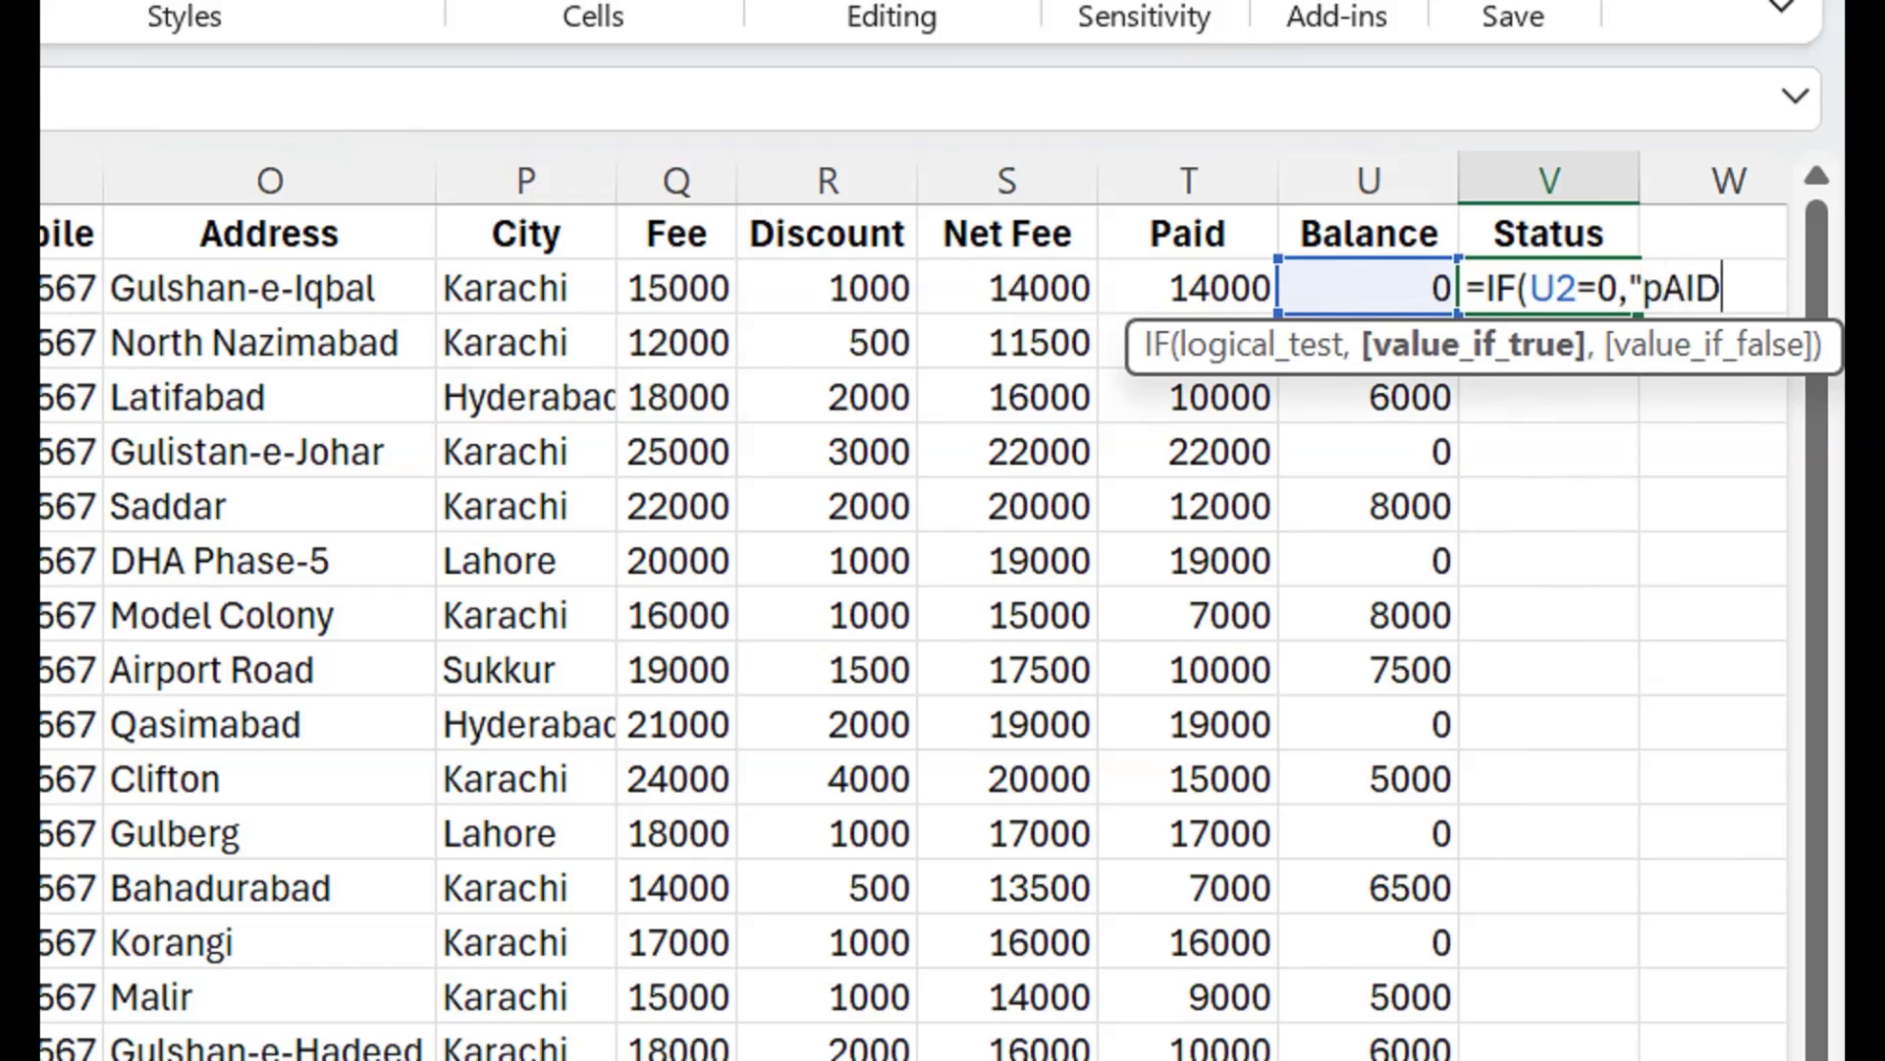
key("BackSpace")
key("BackSpace")
key("BackSpace")
key("BackSpace")
type("Pa")
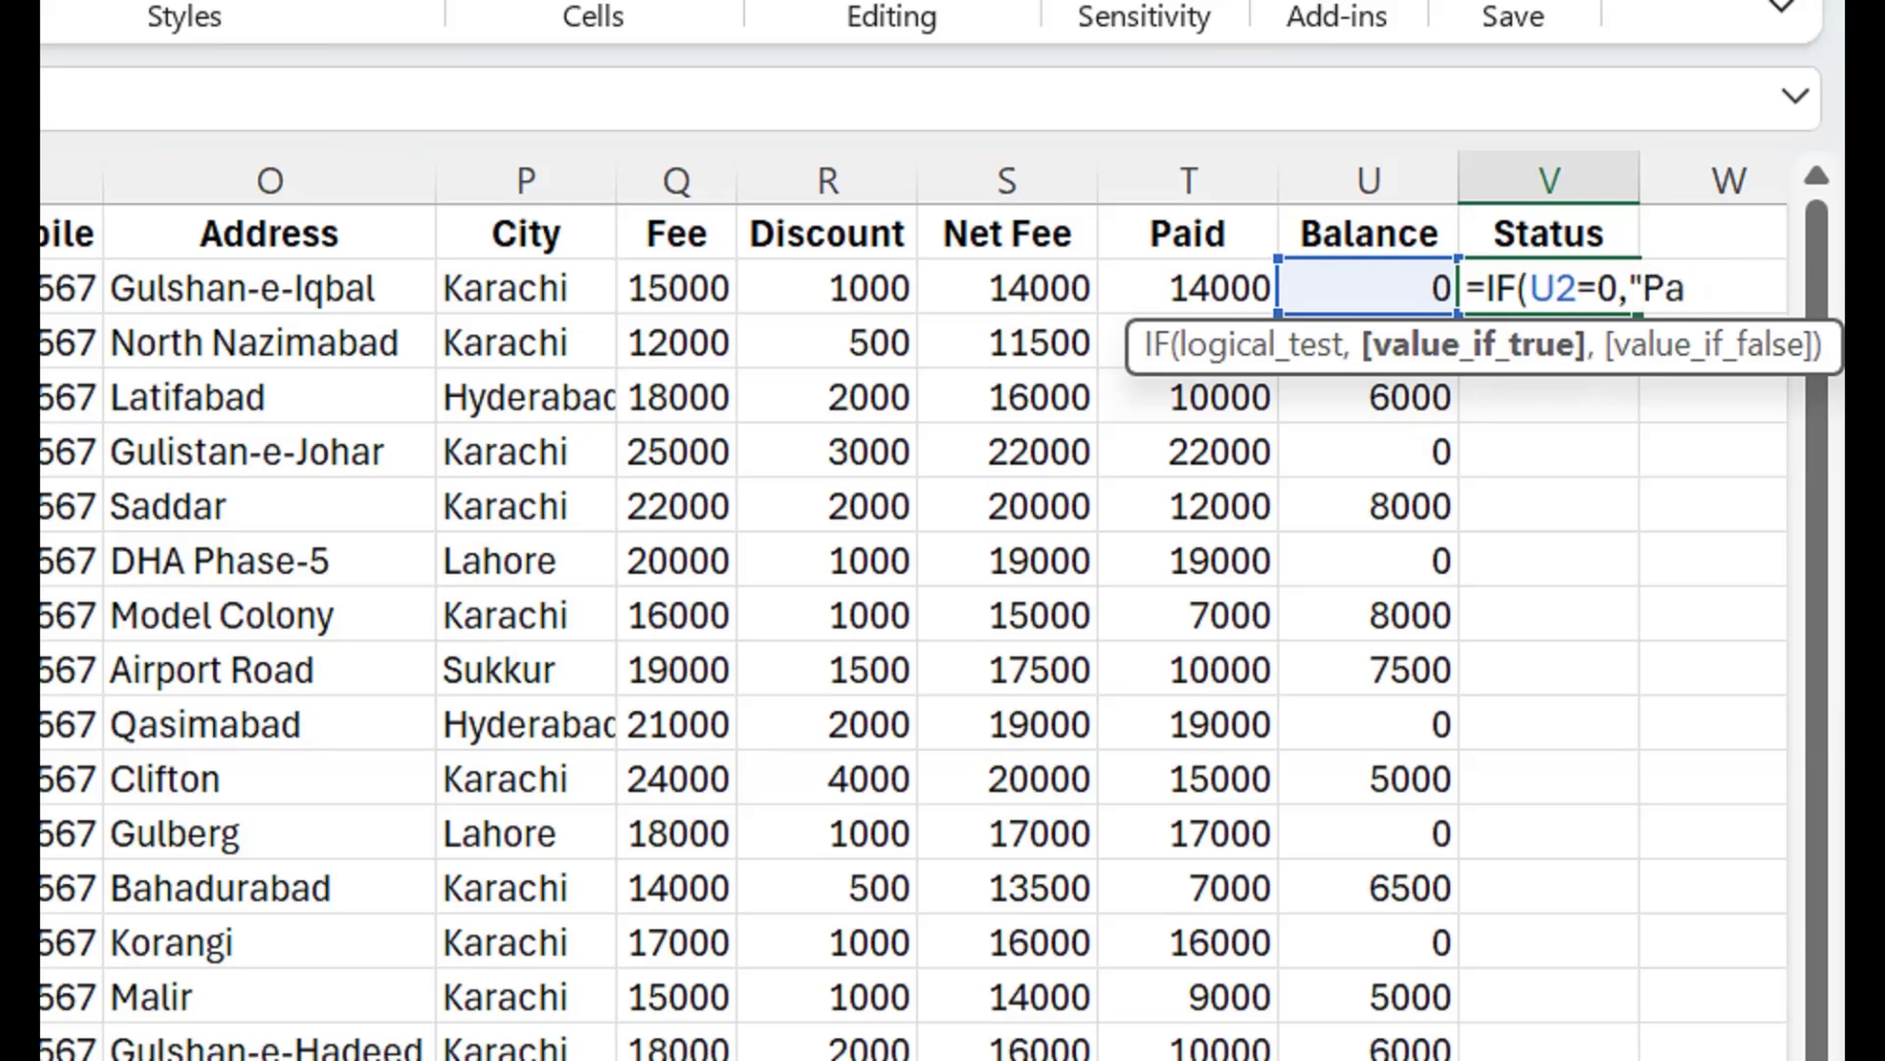
type("id\",\"")
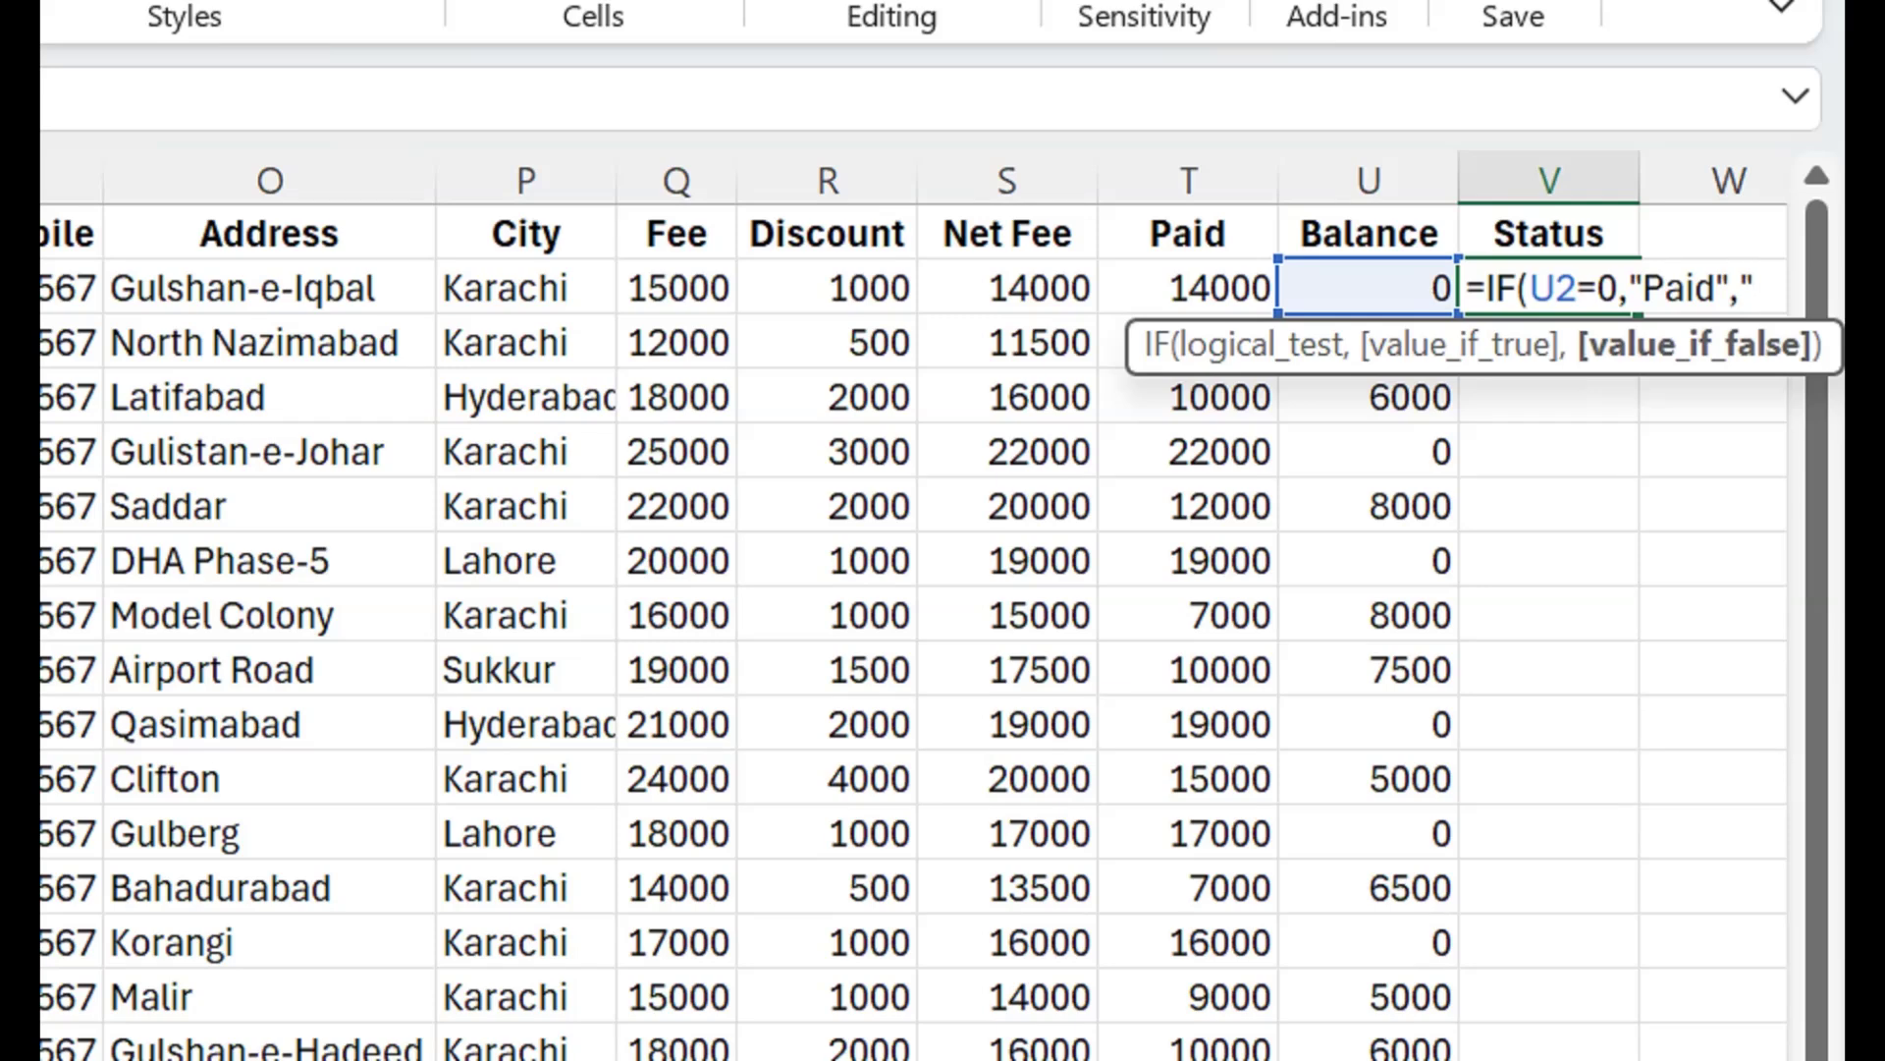
type("Penfin")
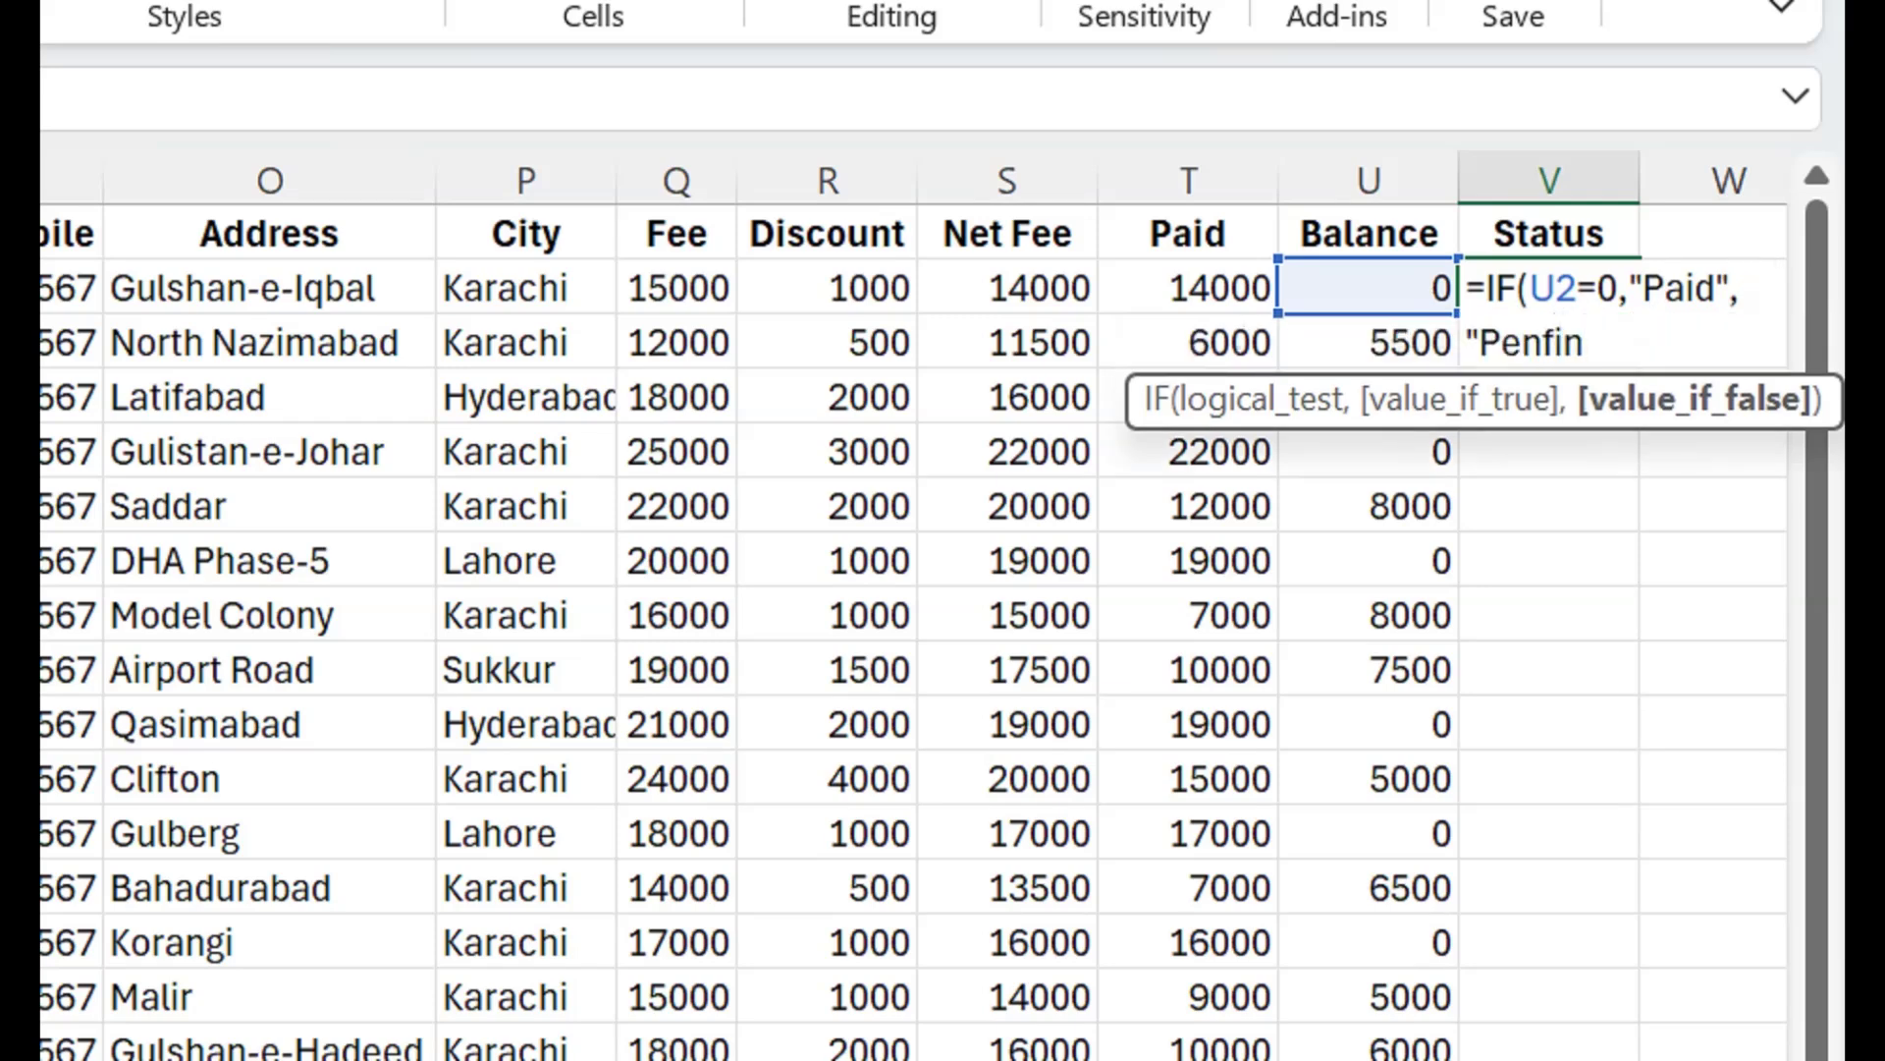
key("BackSpace")
key("BackSpace")
key("BackSpace")
type("ind\")")
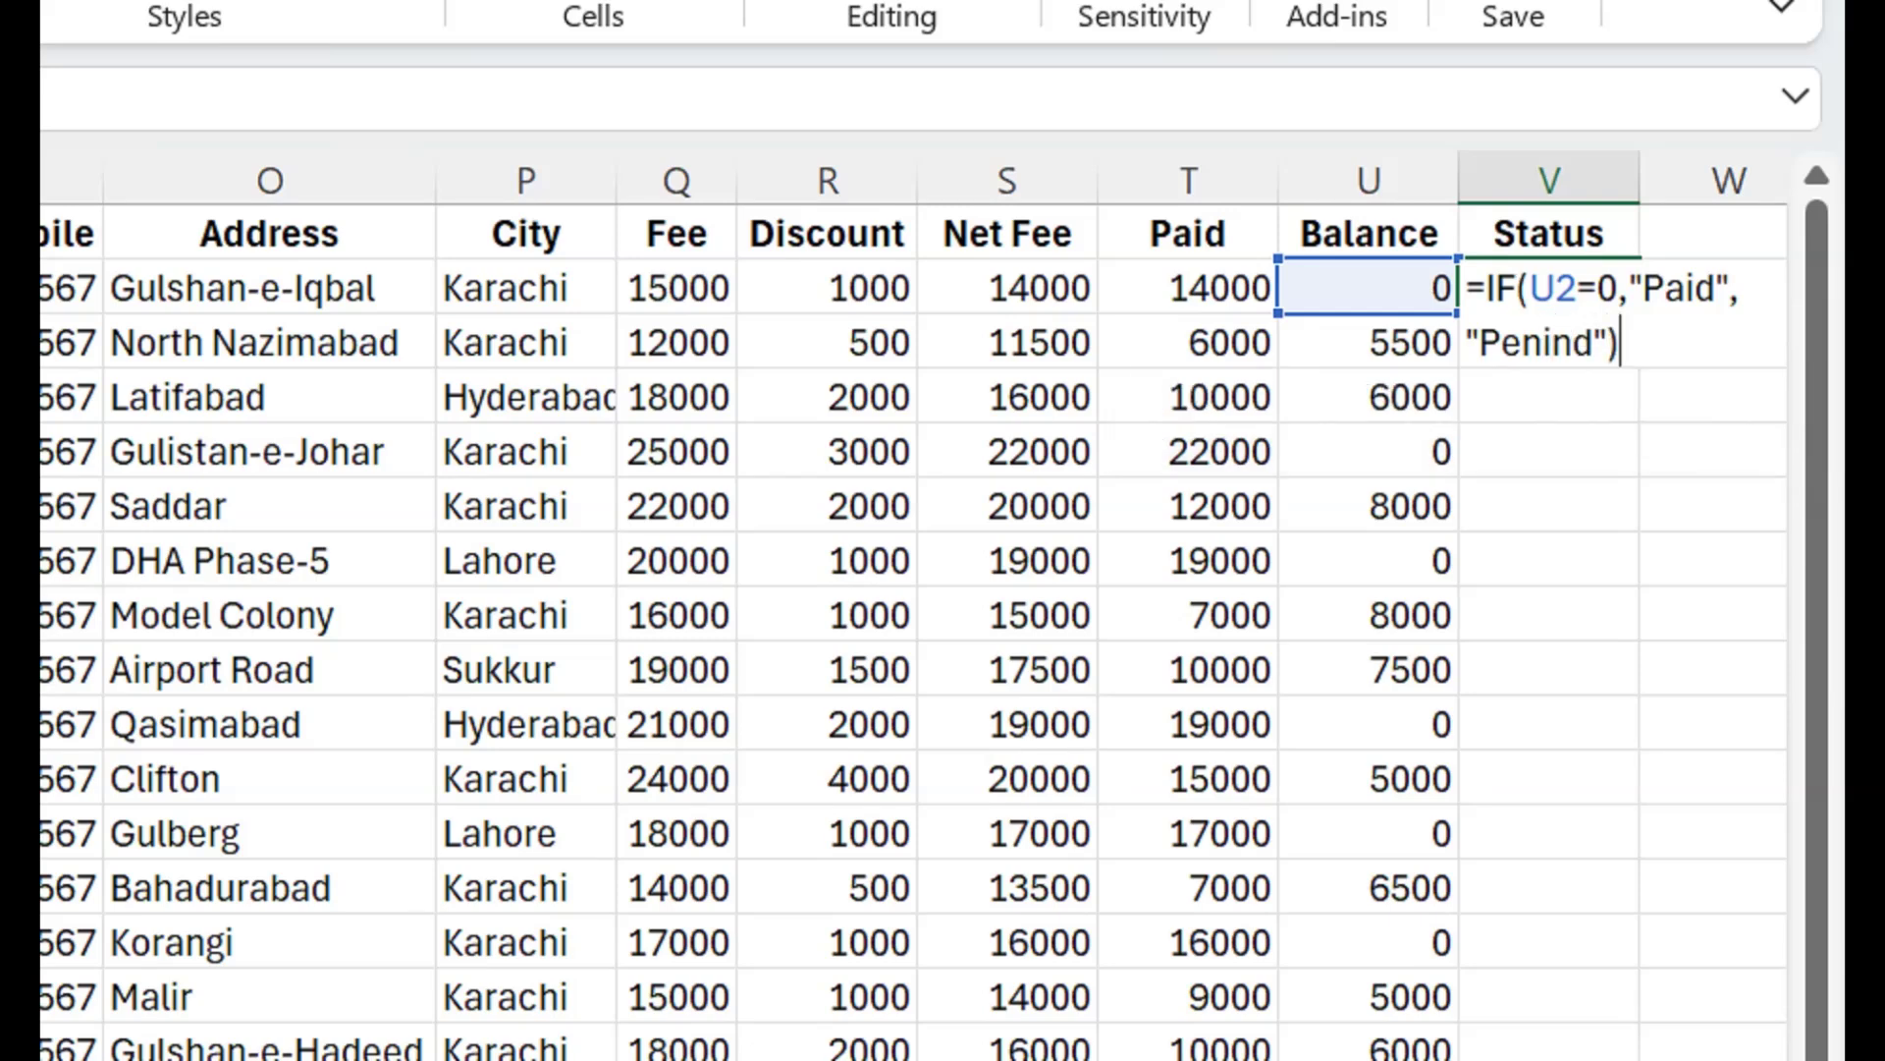
key("BackSpace")
key("BackSpace")
key("BackSpace")
key("BackSpace")
key("BackSpace")
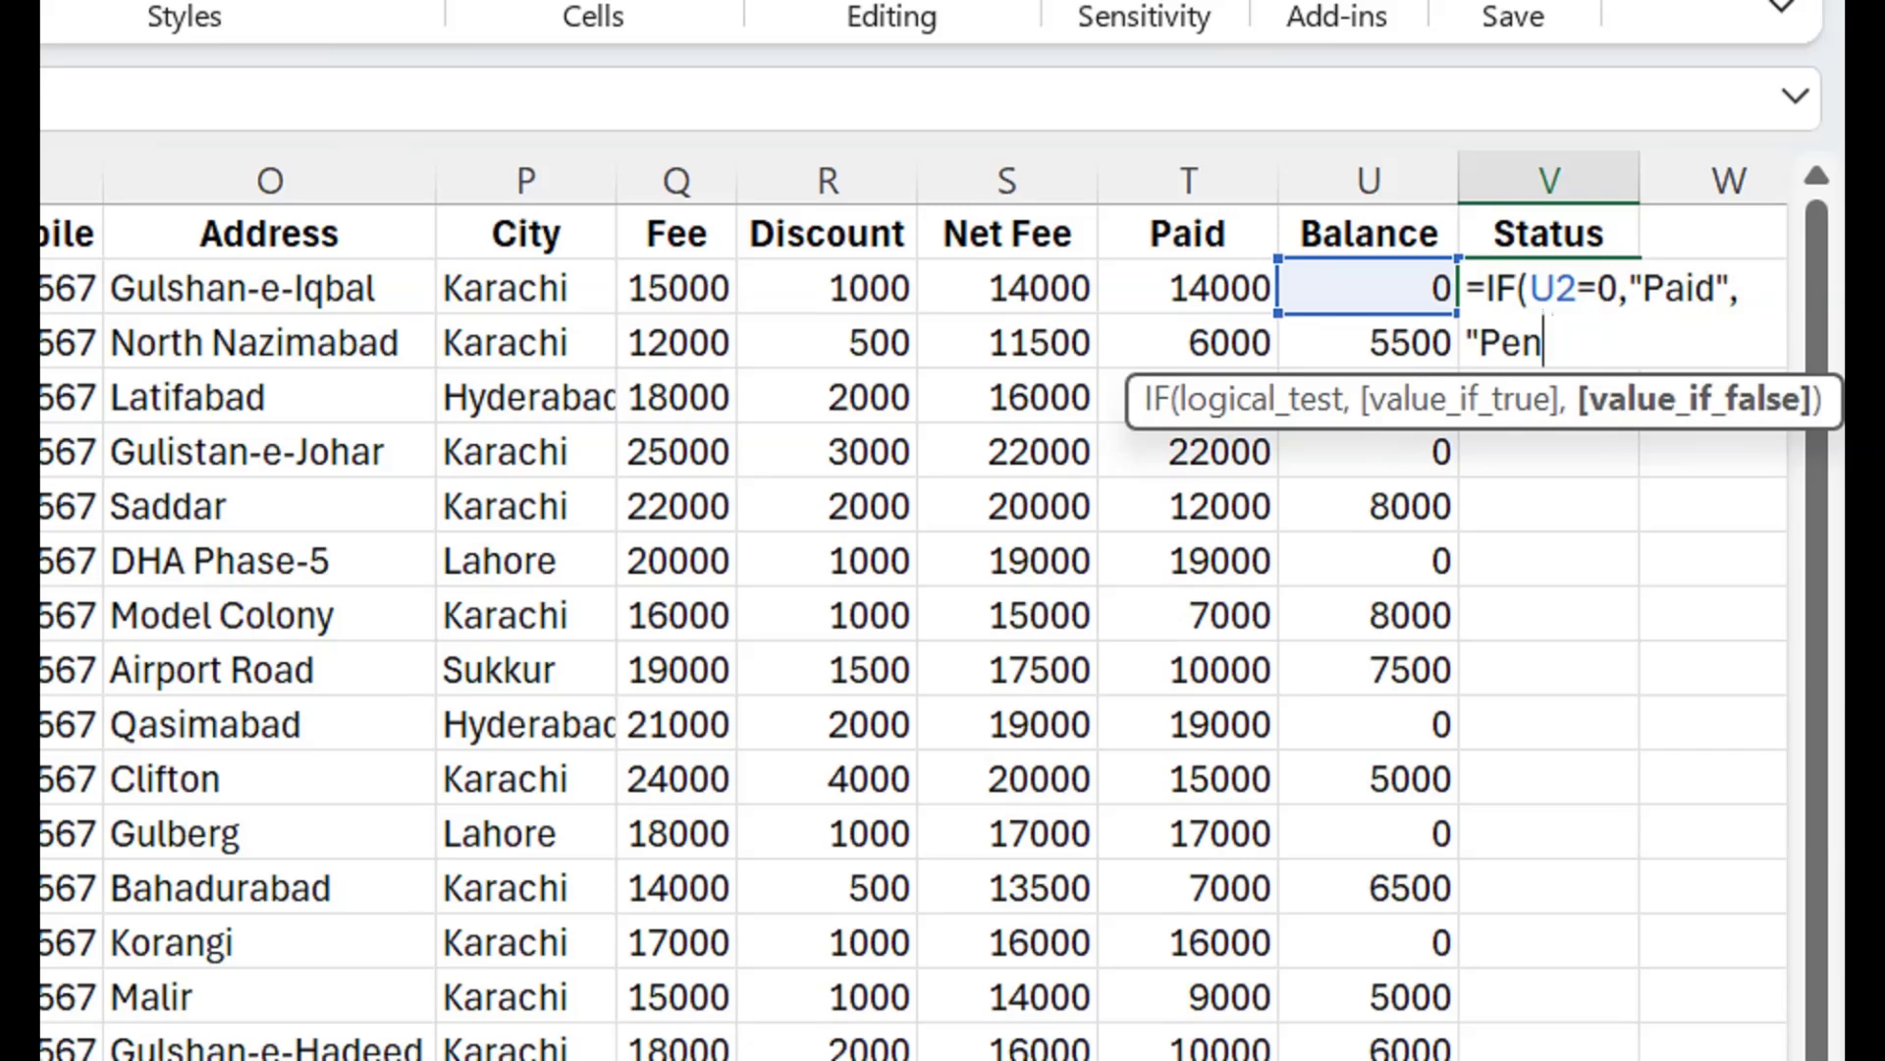
type("ding\")")
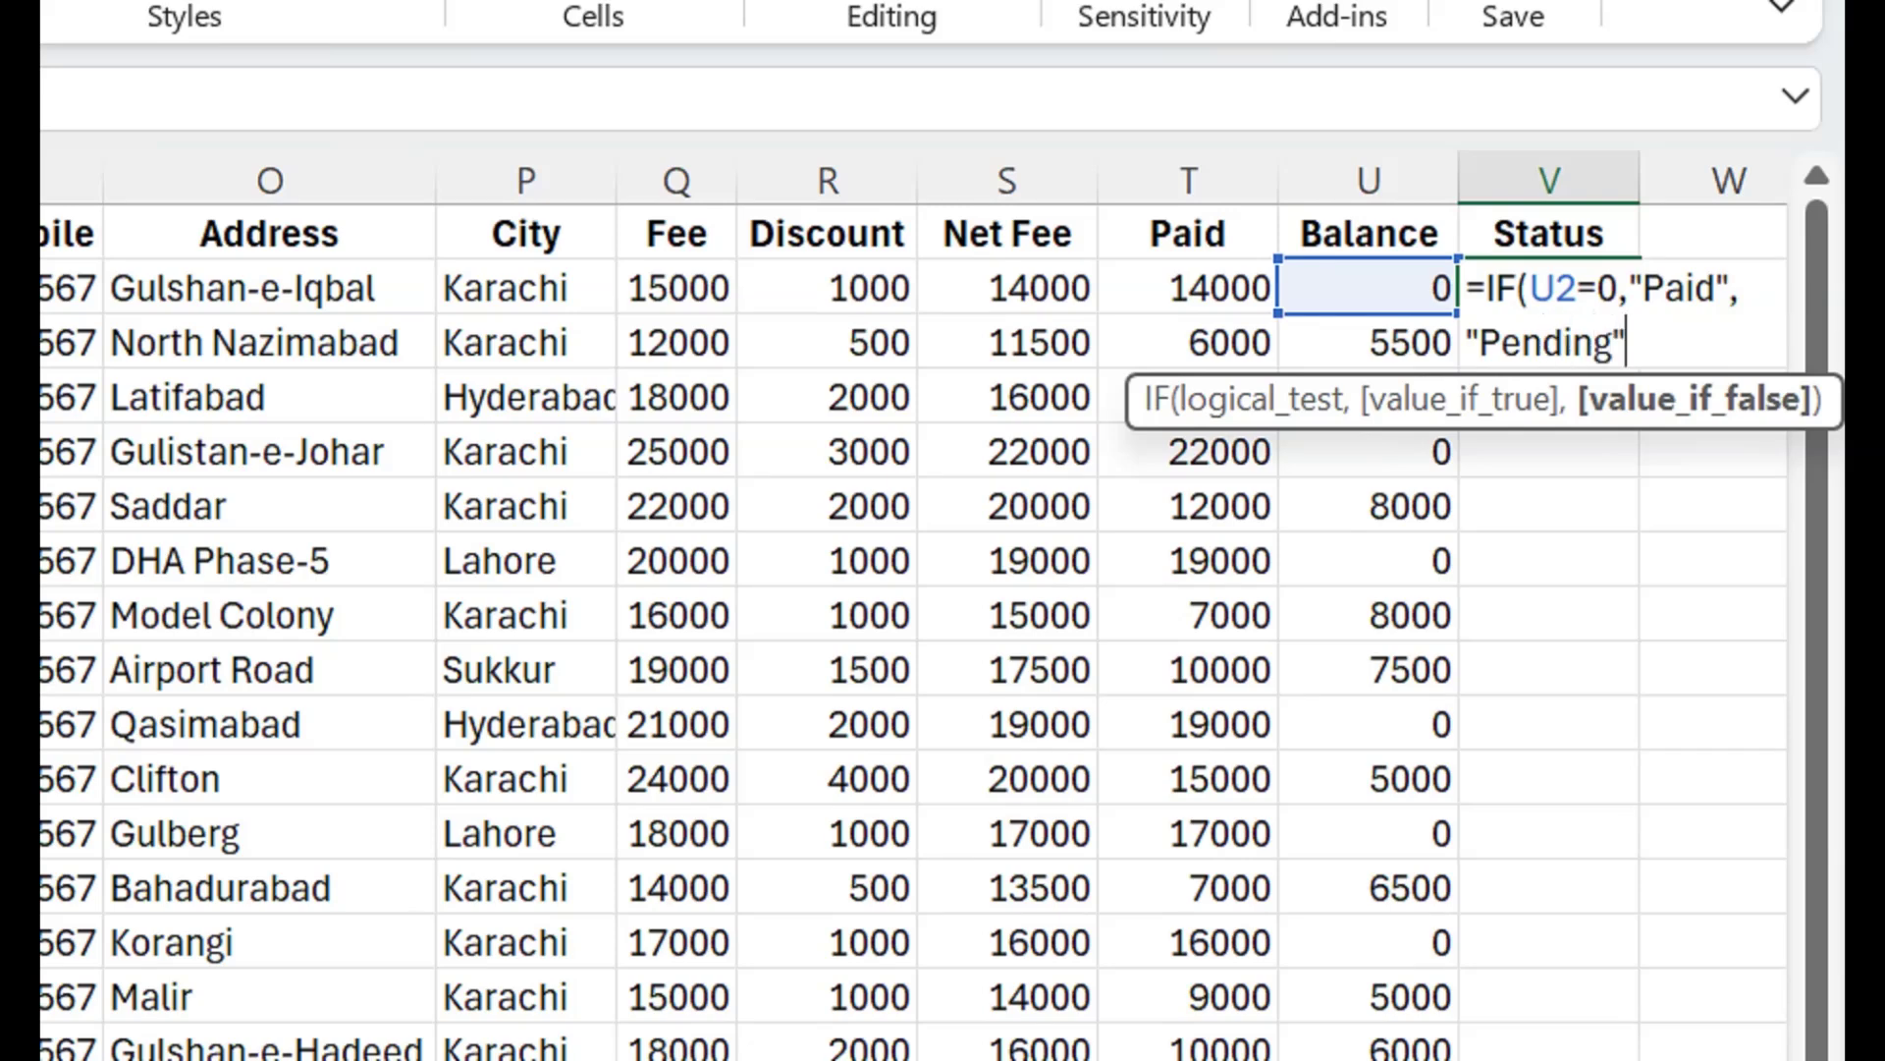
key("Return")
key("Up")
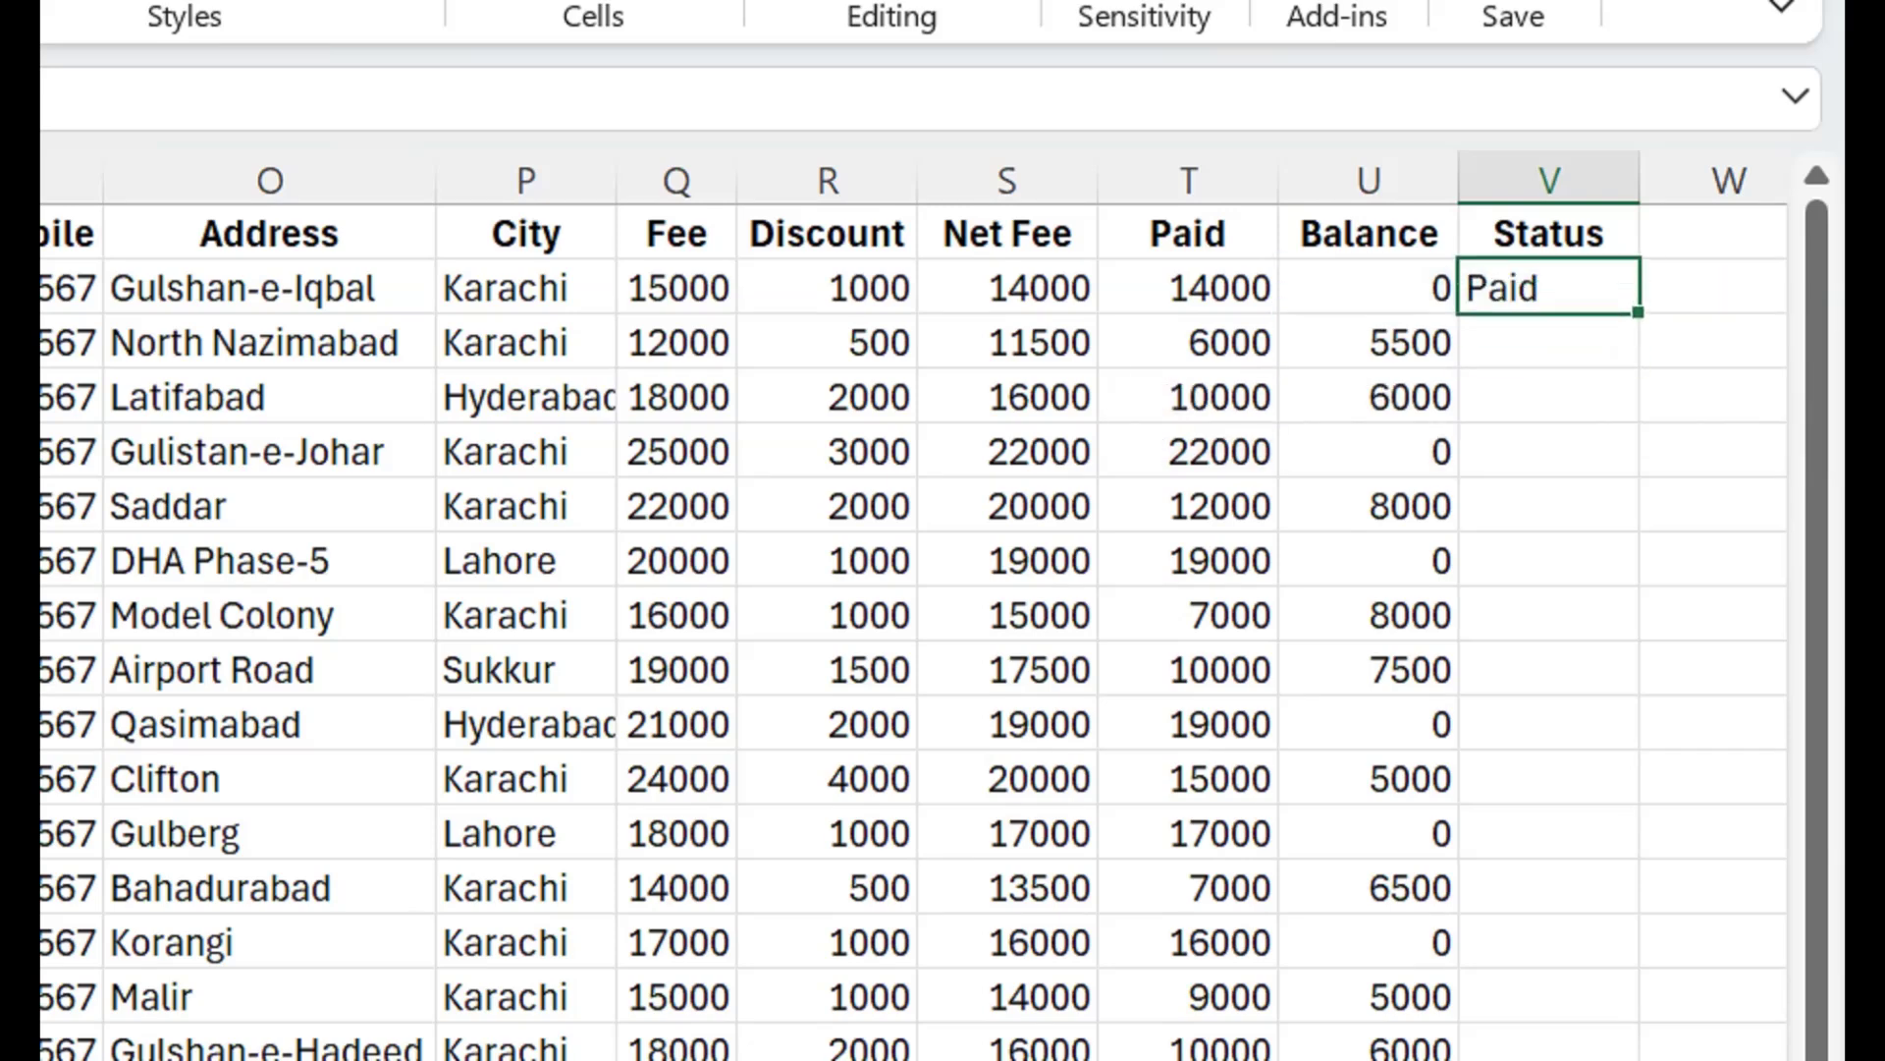
double_click(1638, 313)
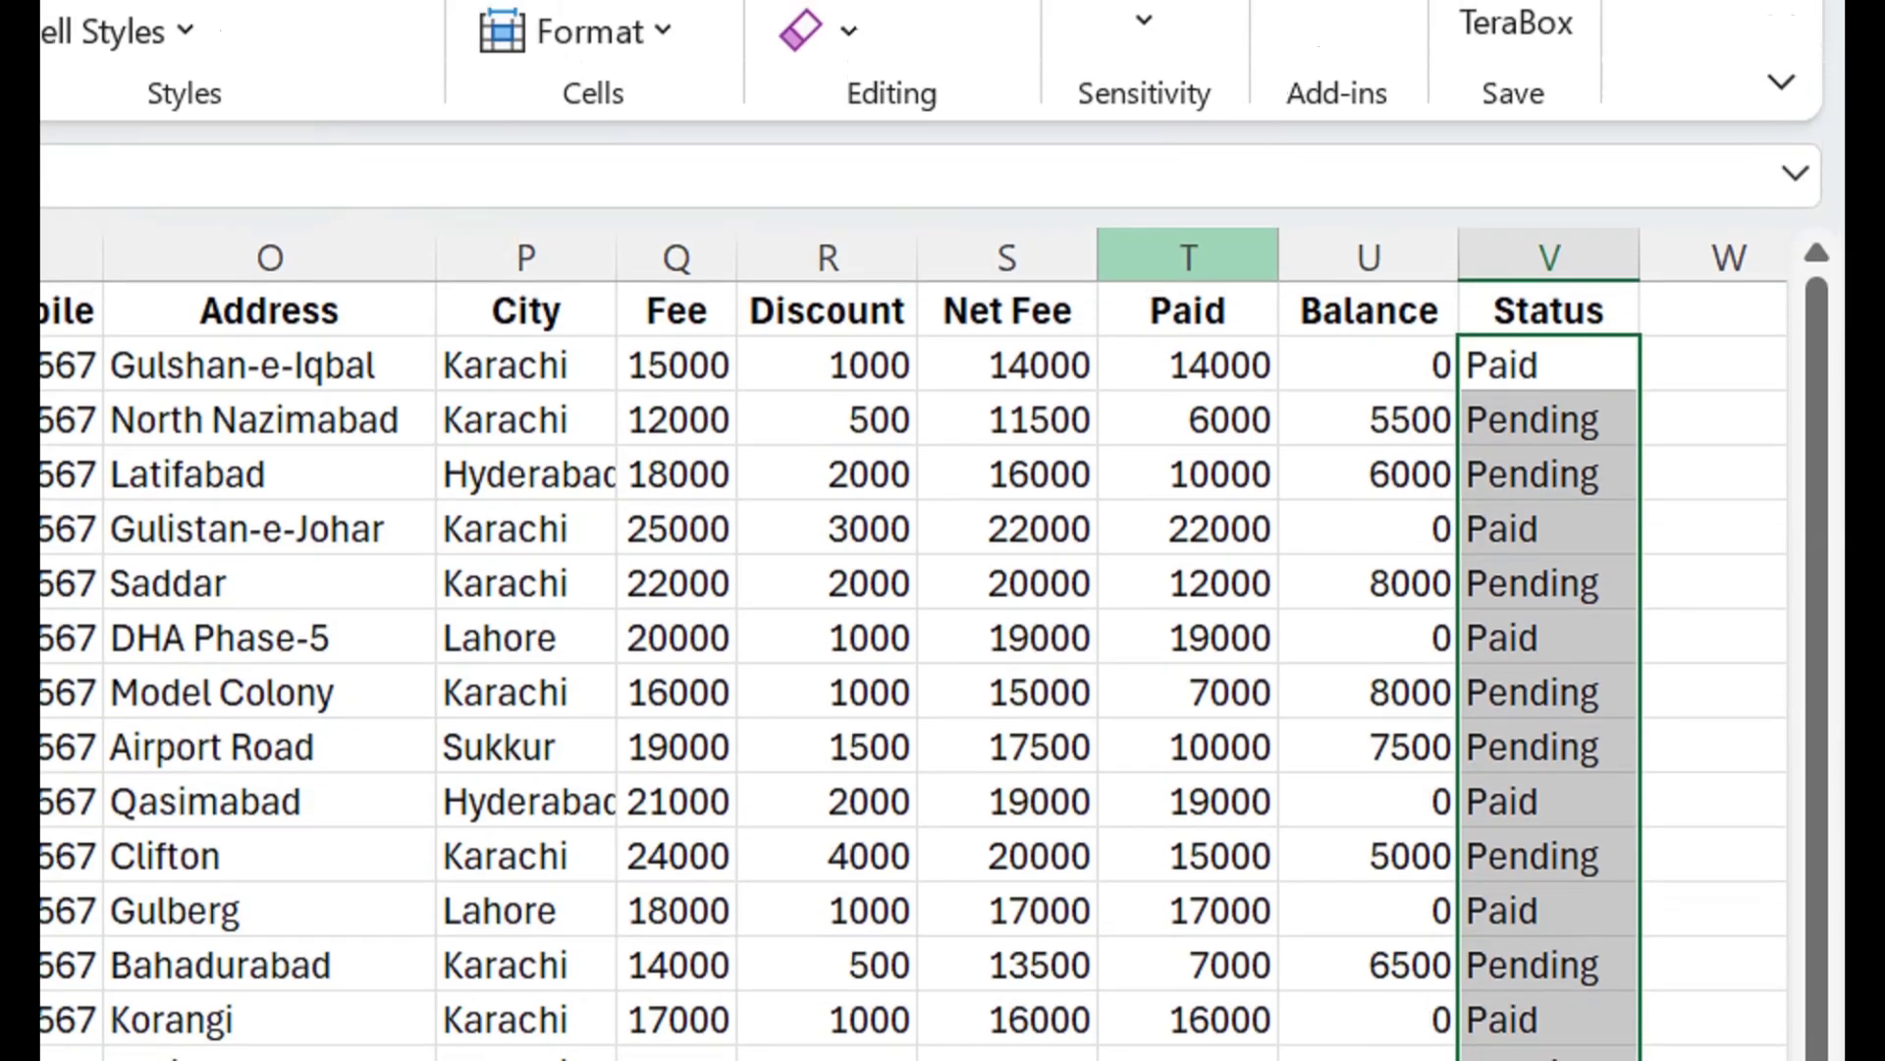
Delete the Paid, Balance and Status columns from the MASTER sheet.
left_click_drag(1188, 193, 1549, 193)
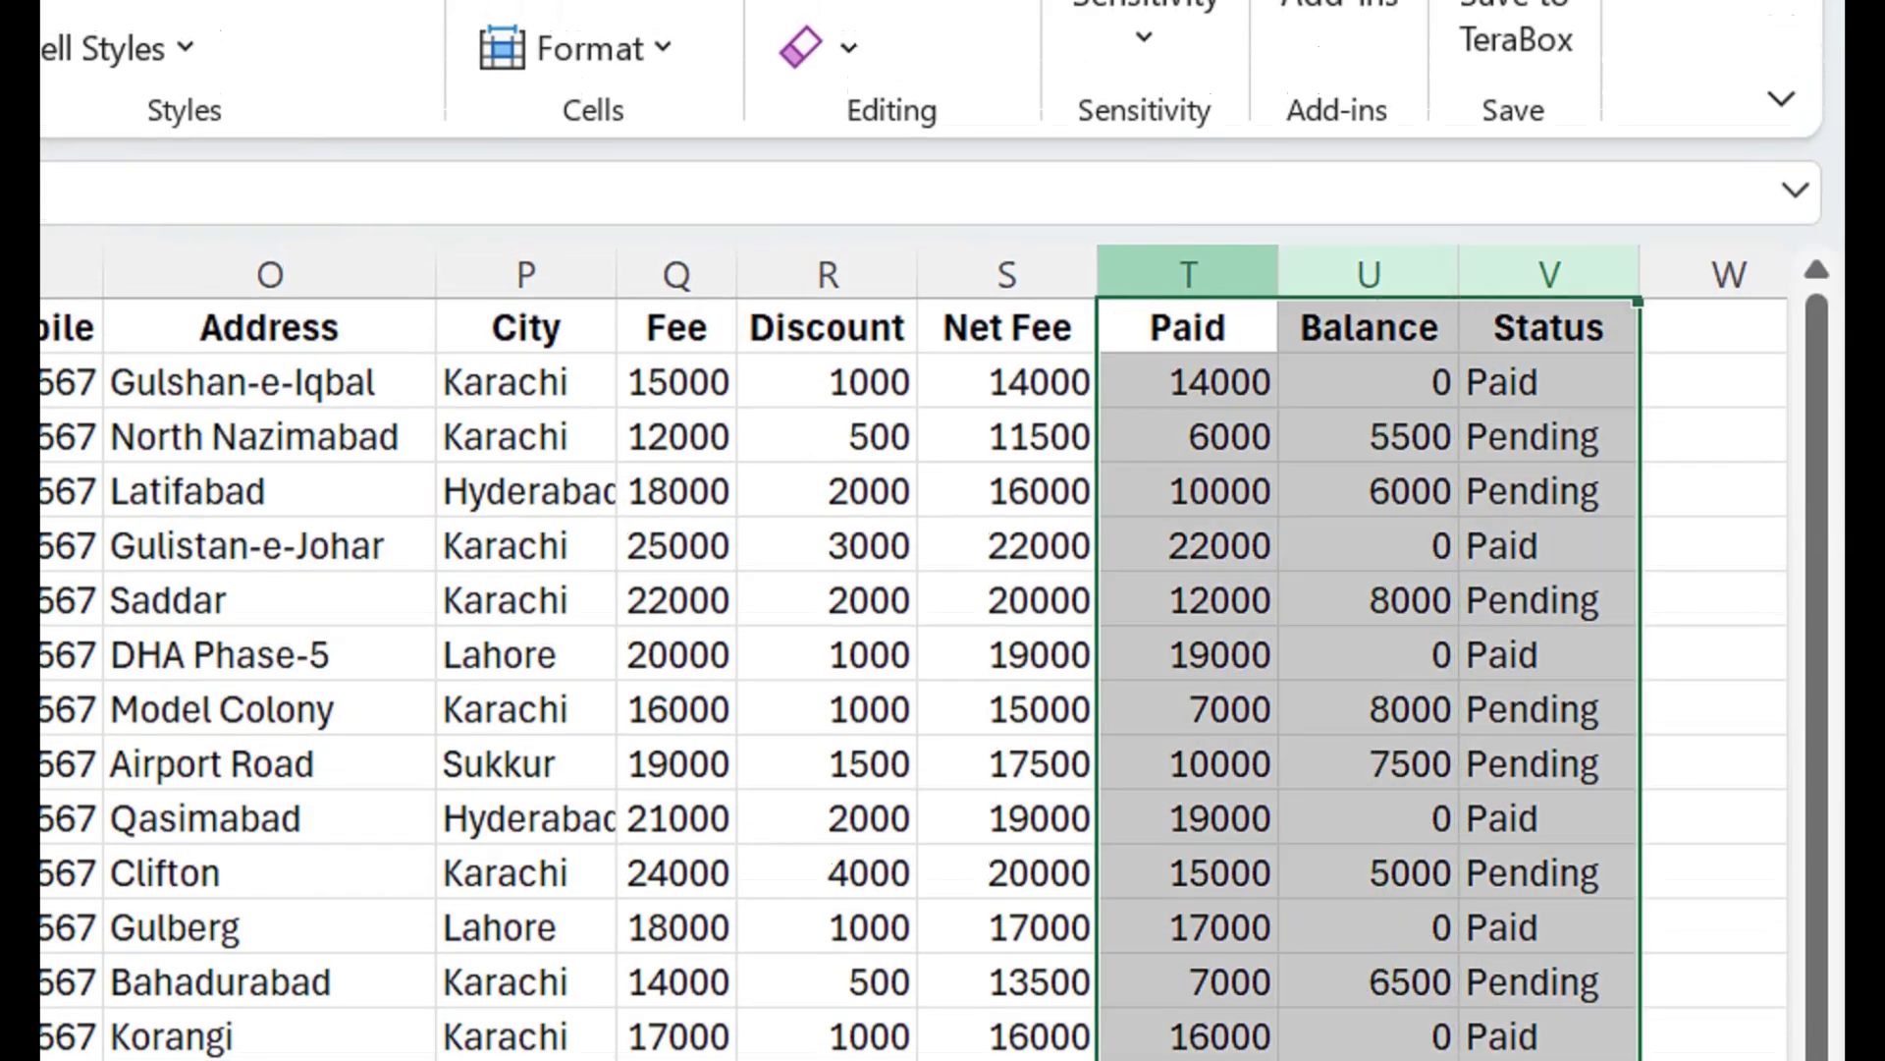
right_click(1209, 275)
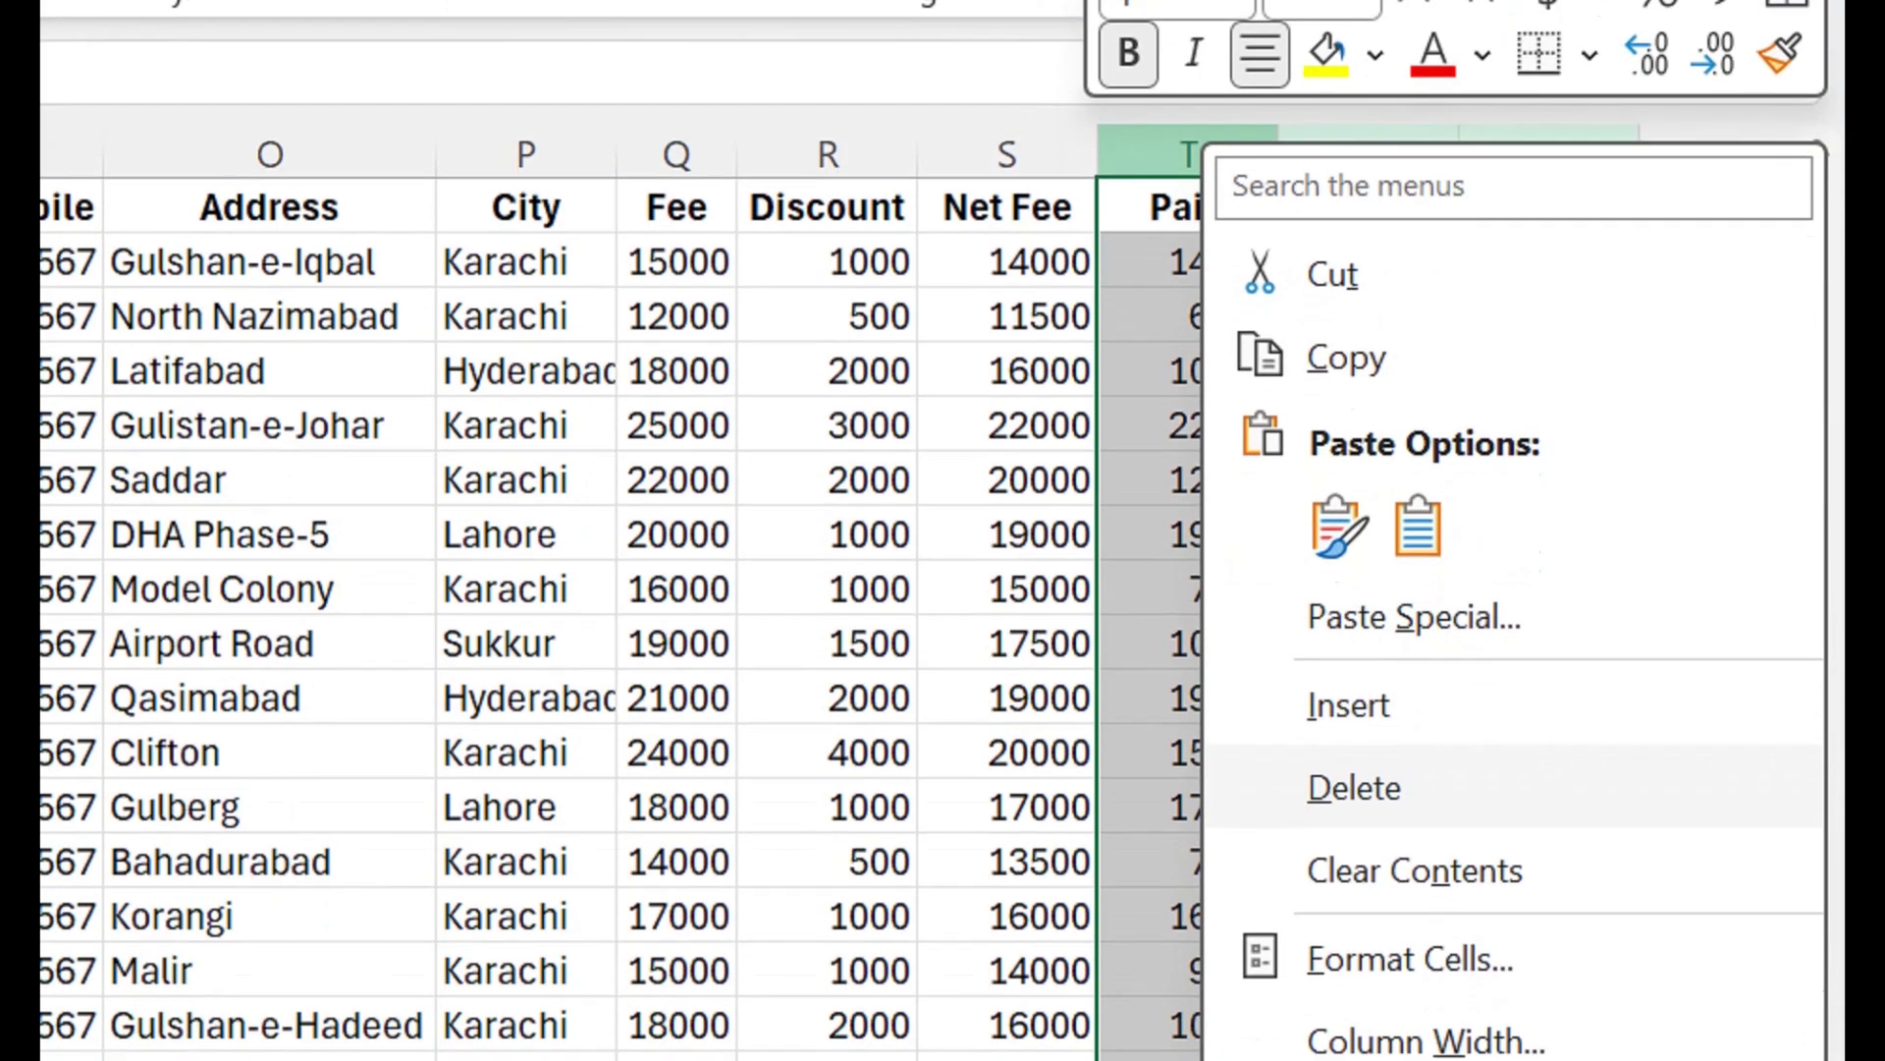
left_click(1355, 788)
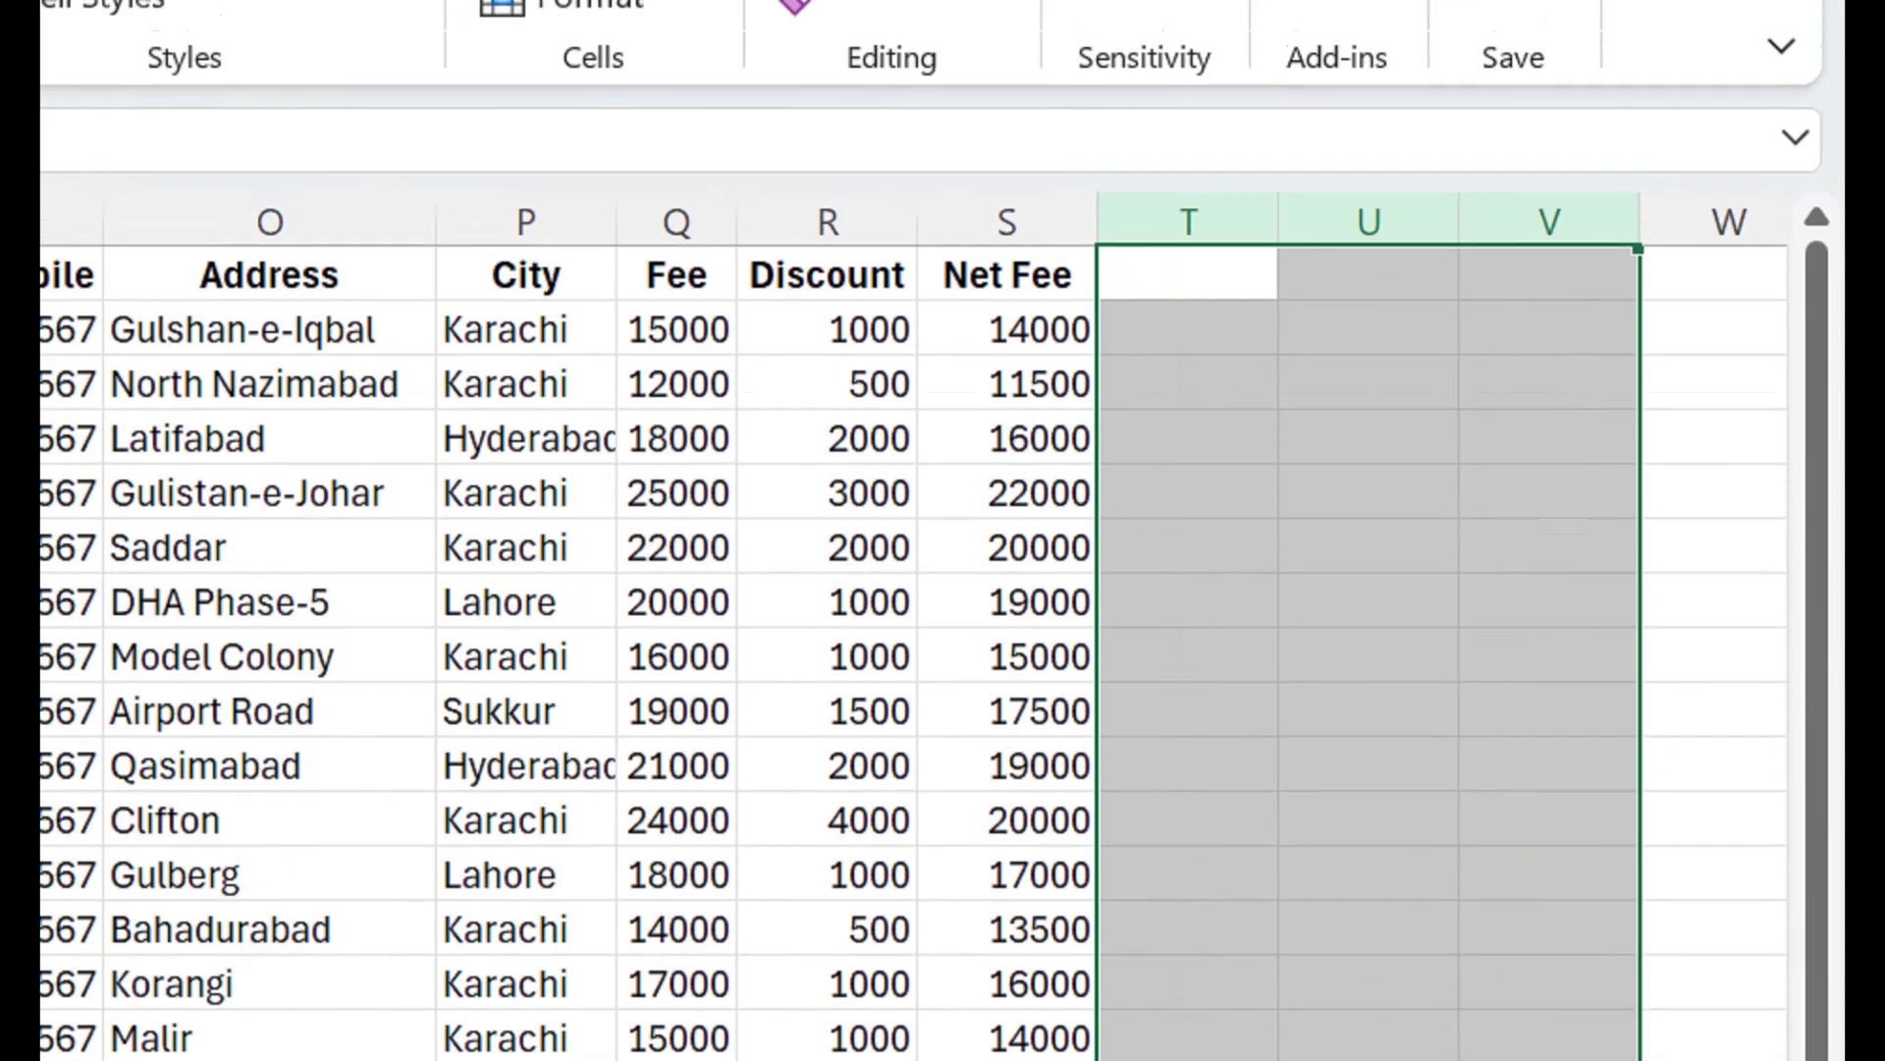
Enter the header MONTHLY in T1, beside the Net Fee header.
left_click(1189, 263)
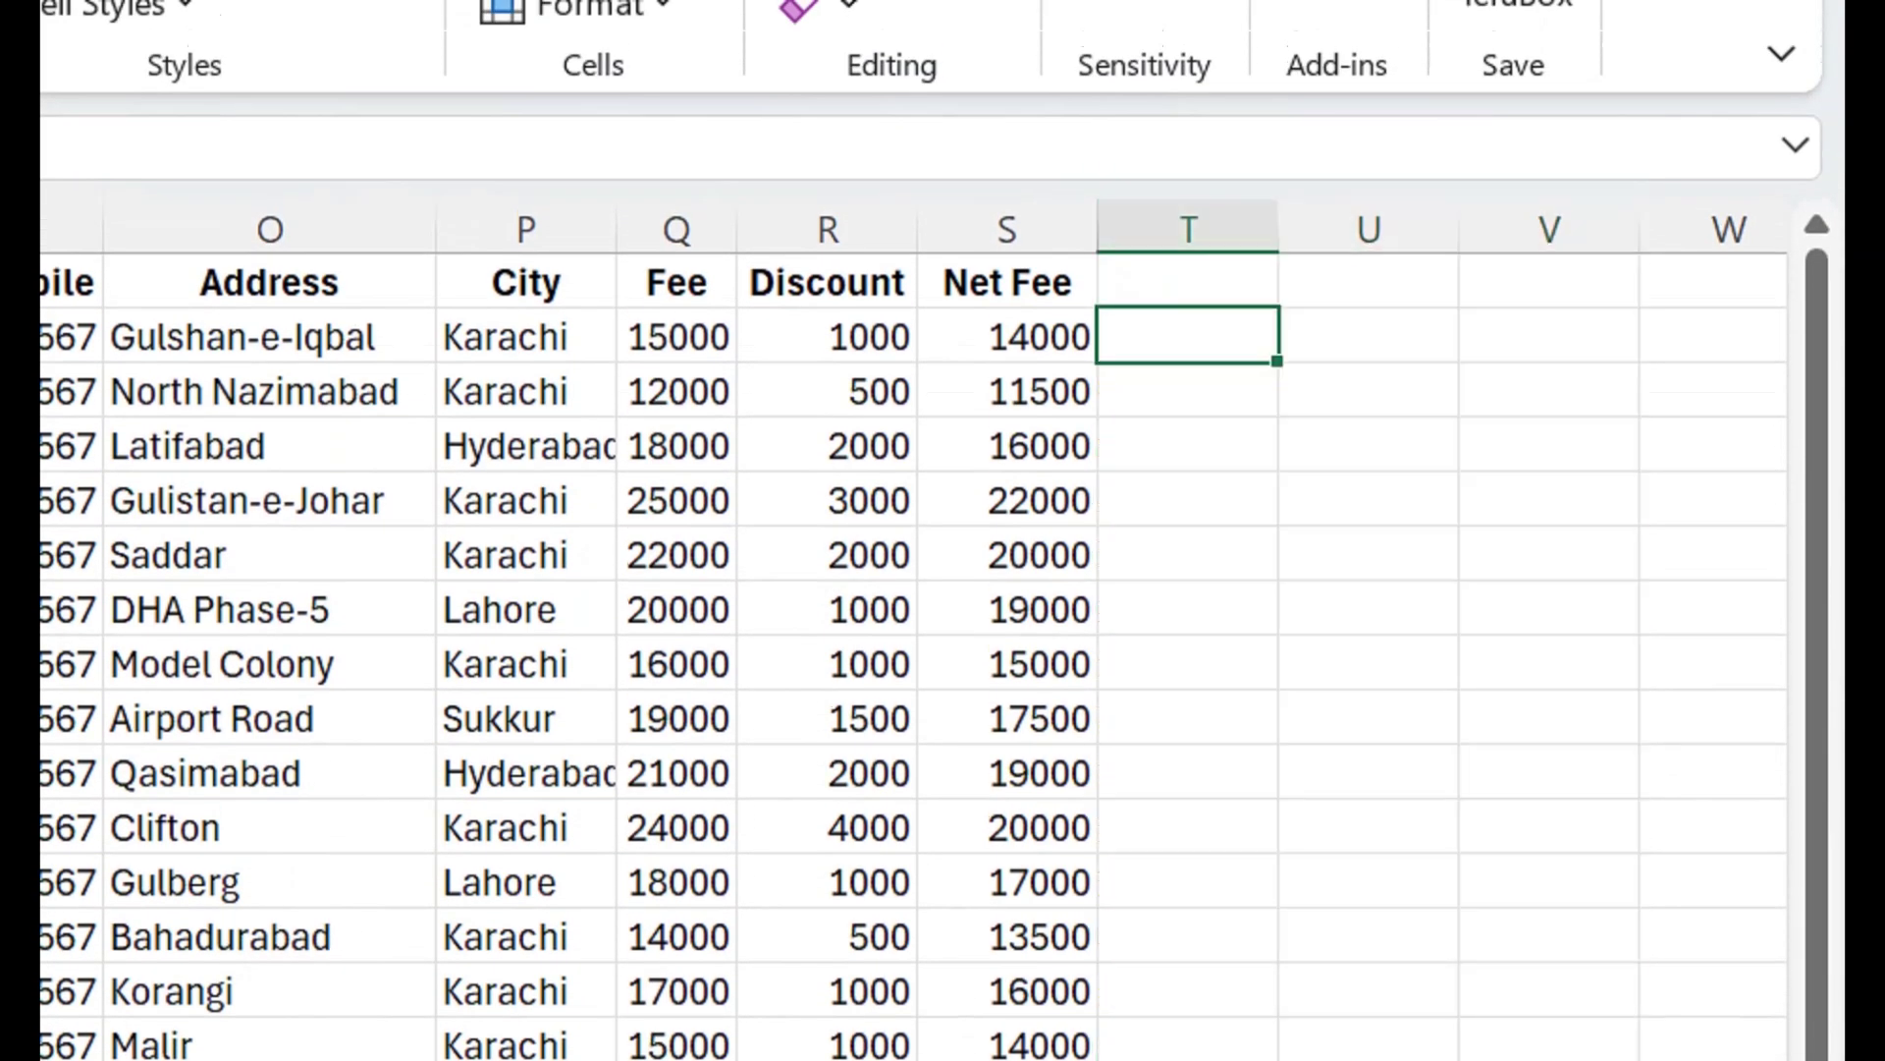
left_click(1189, 283)
type("monthly")
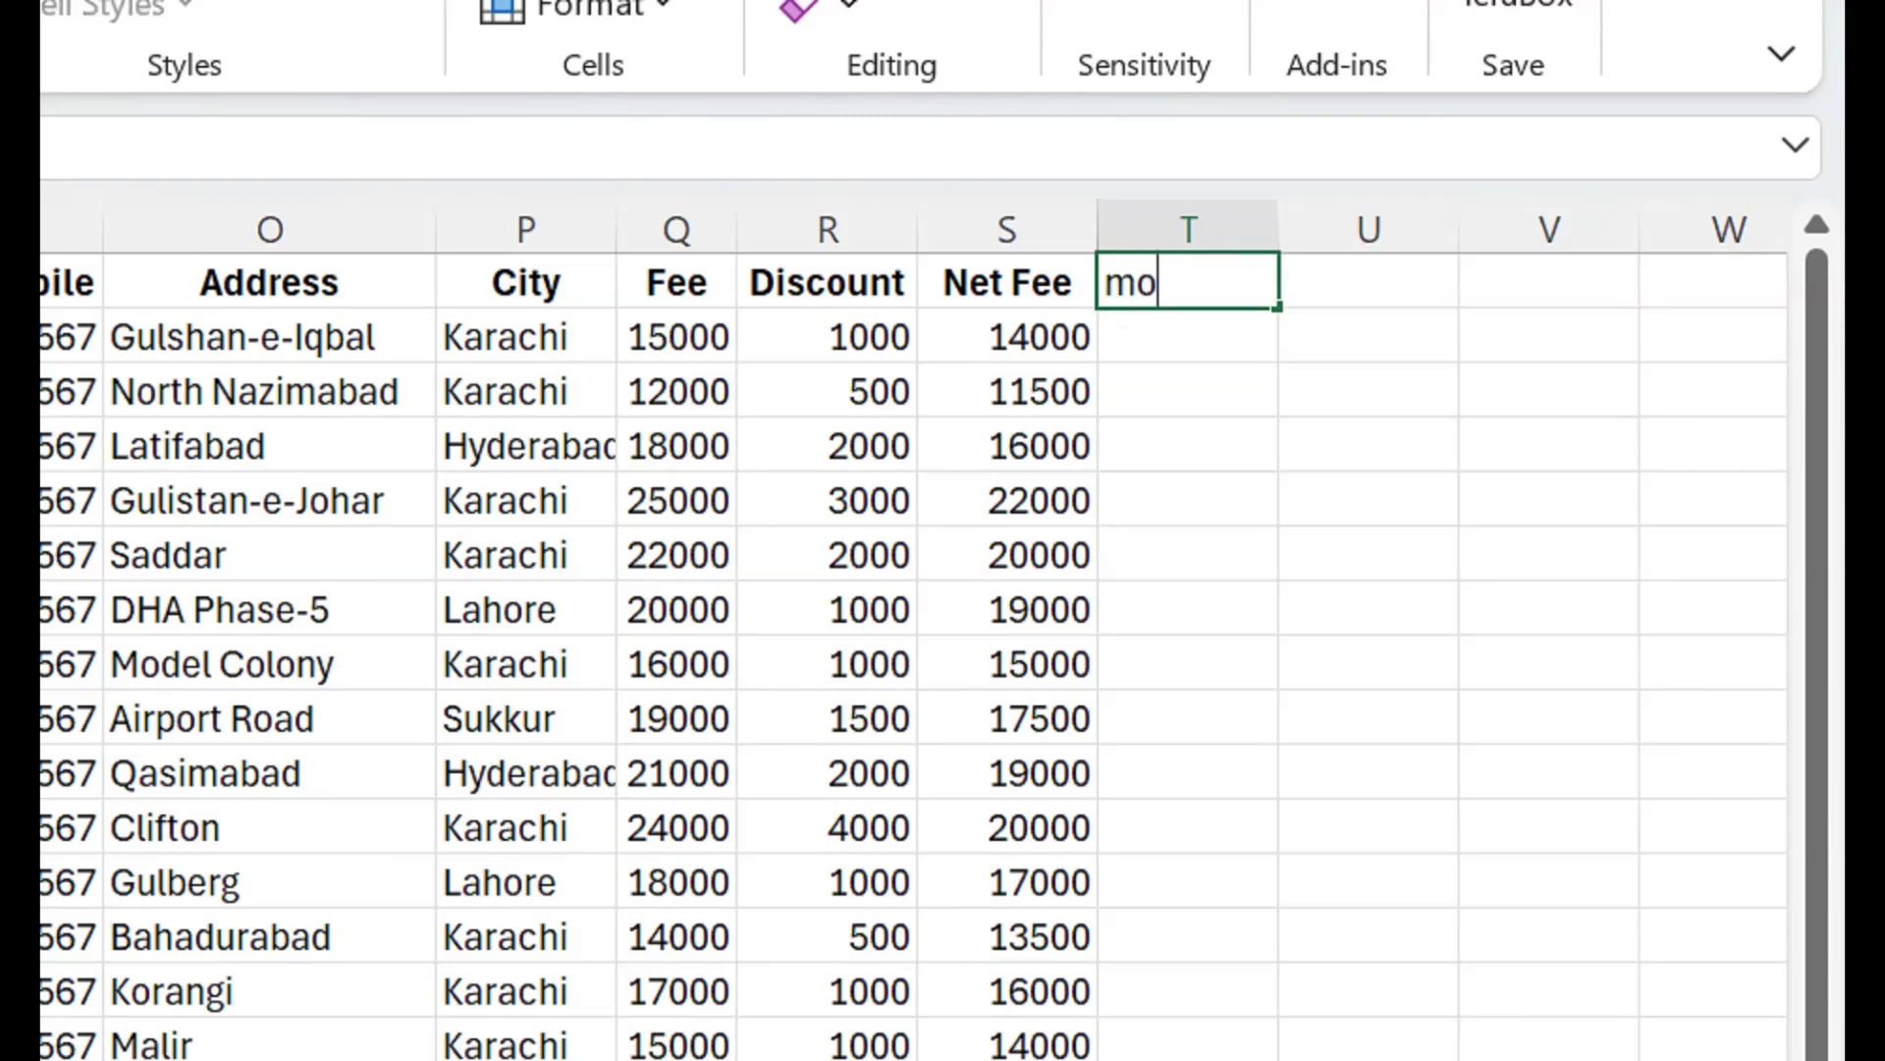
key("BackSpace")
key("BackSpace")
key("BackSpace")
key("BackSpace")
key("BackSpace")
key("BackSpace")
key("BackSpace")
type("MONTH")
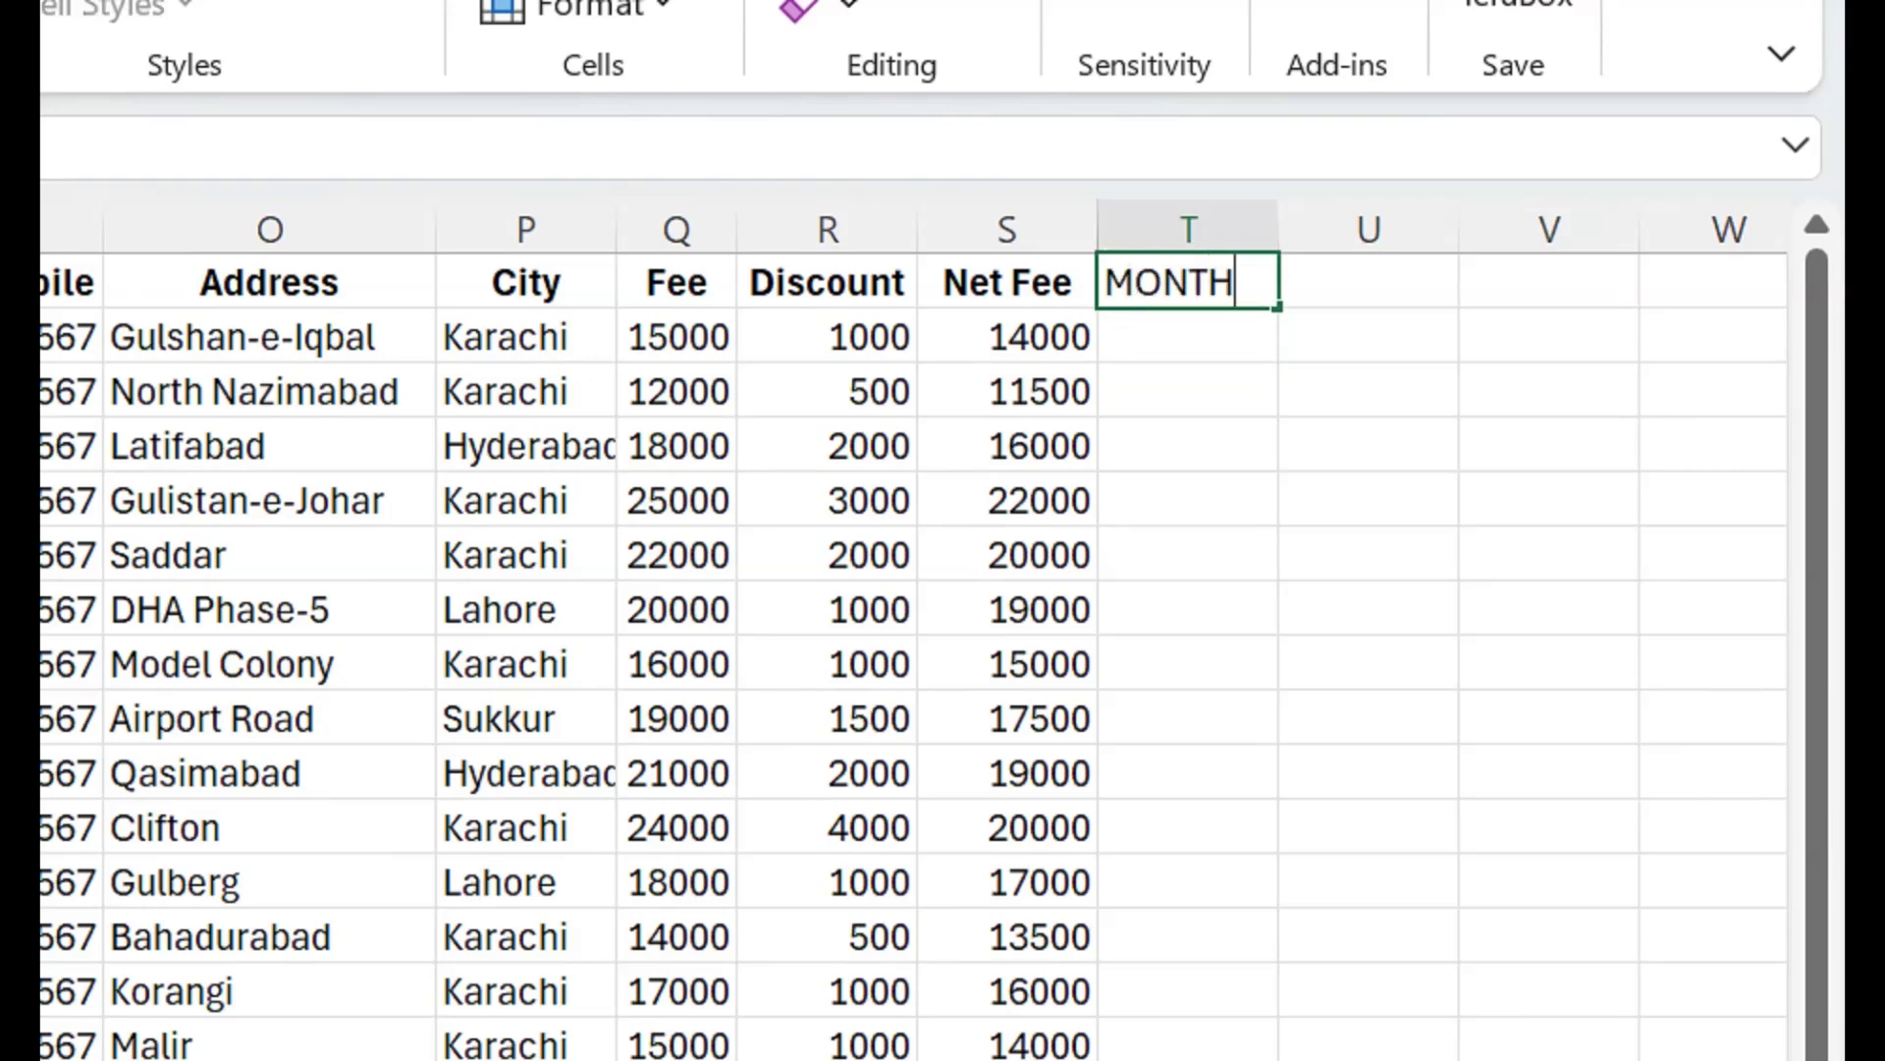
type("LY")
key("Return")
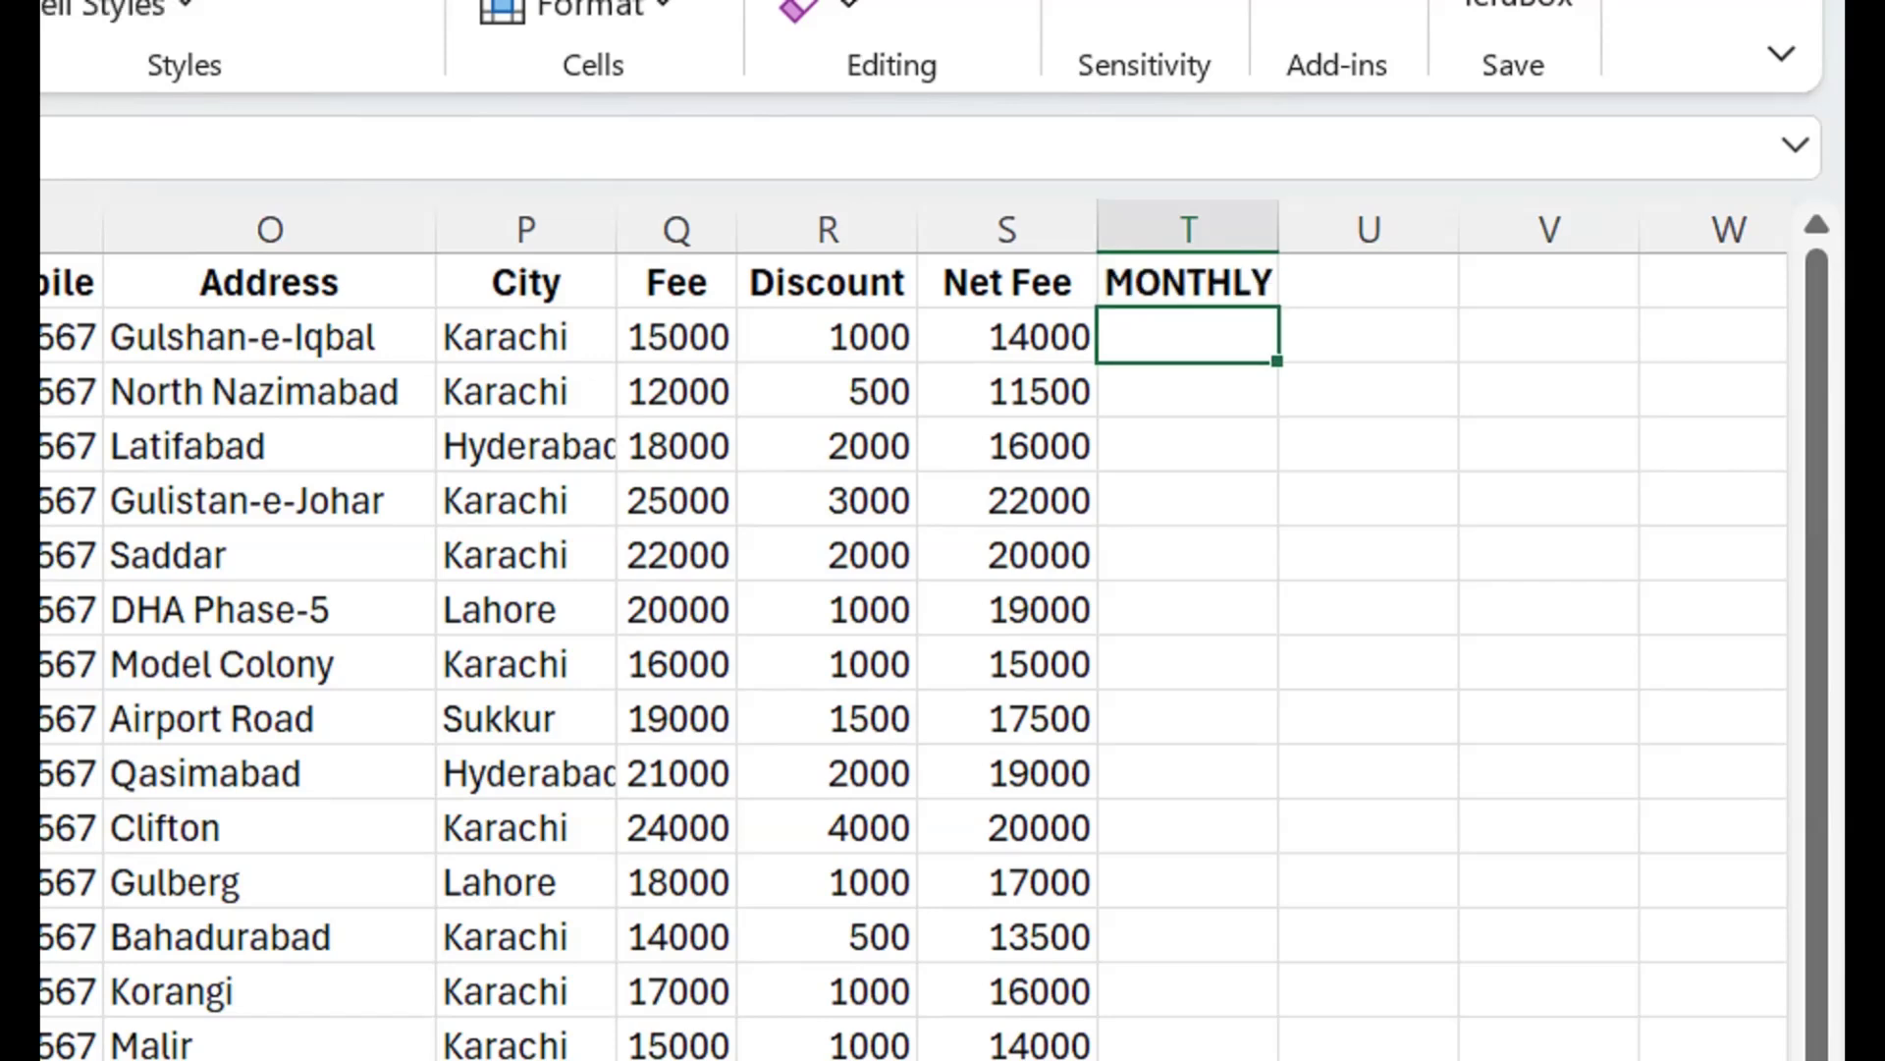
Calculate the rounded monthly fee from Net Fee and the Duration's leading digit with =ROUND(S2/LEFT(J2,1),0) in T2.
type("=ROU")
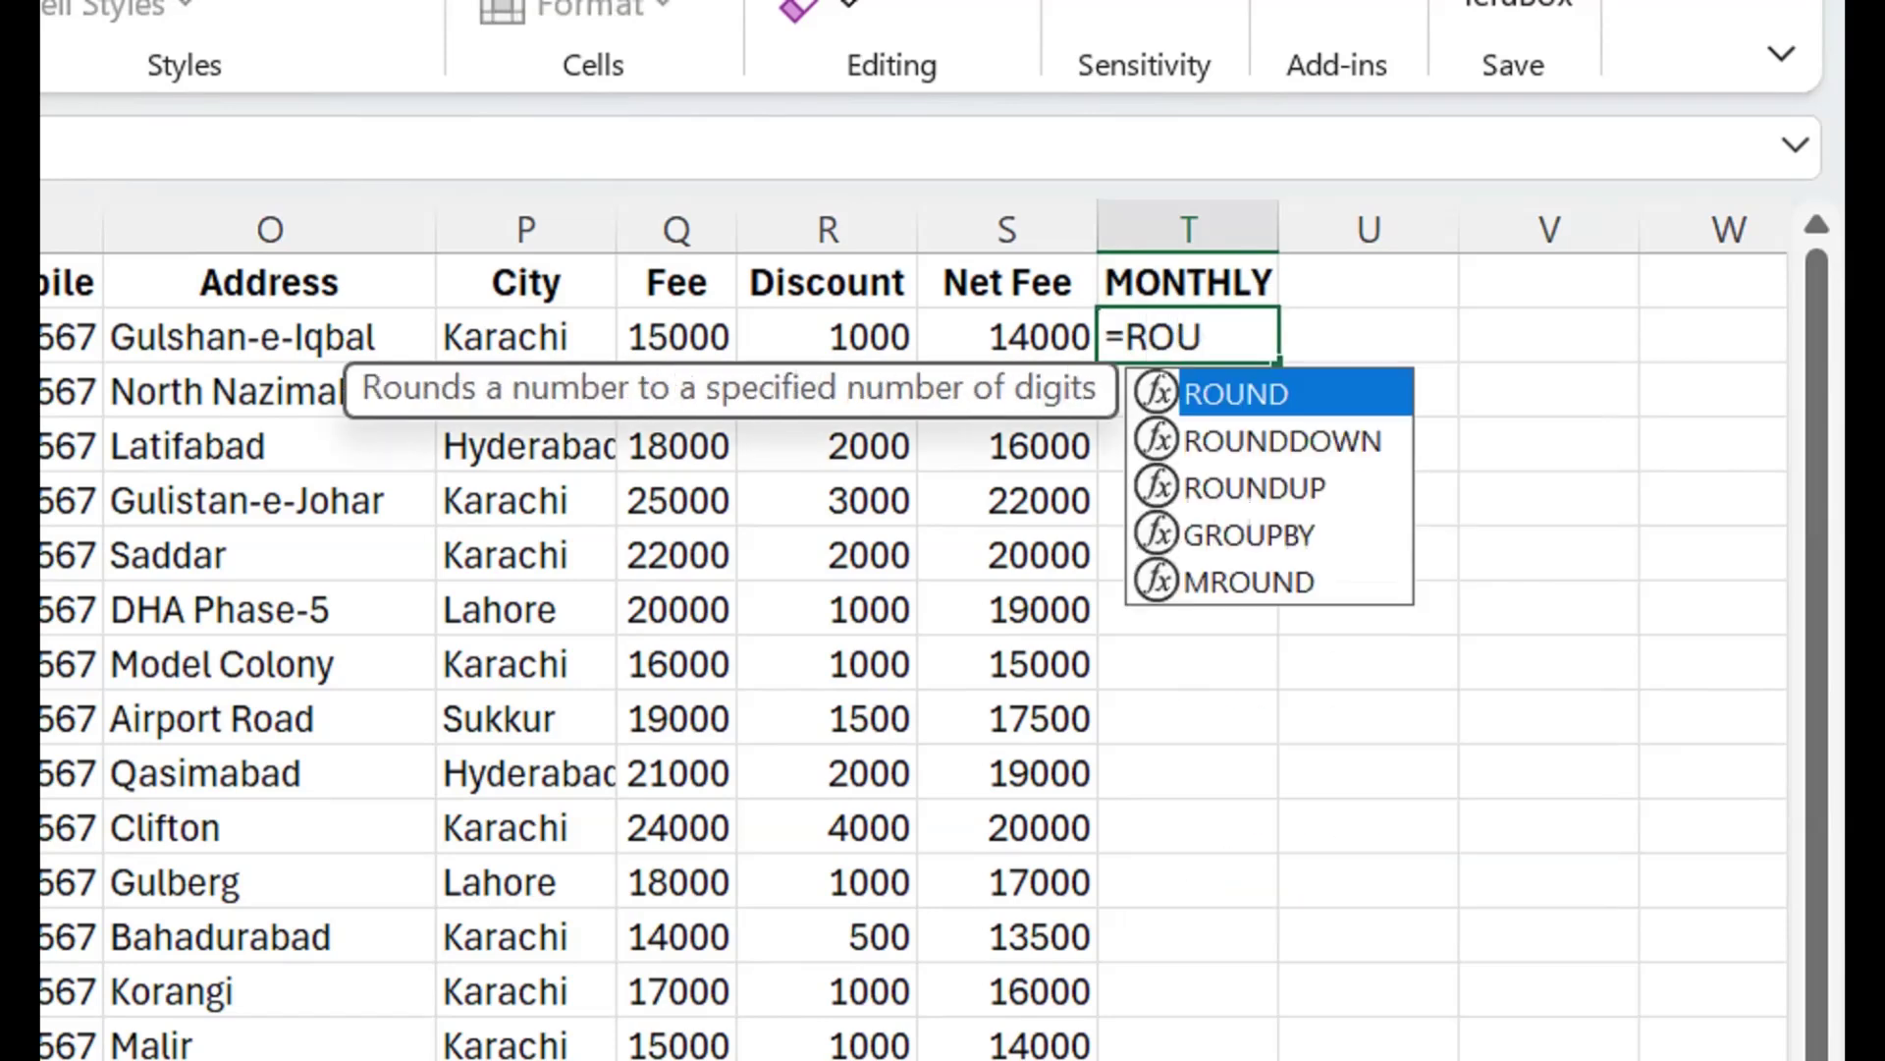
type("ND(")
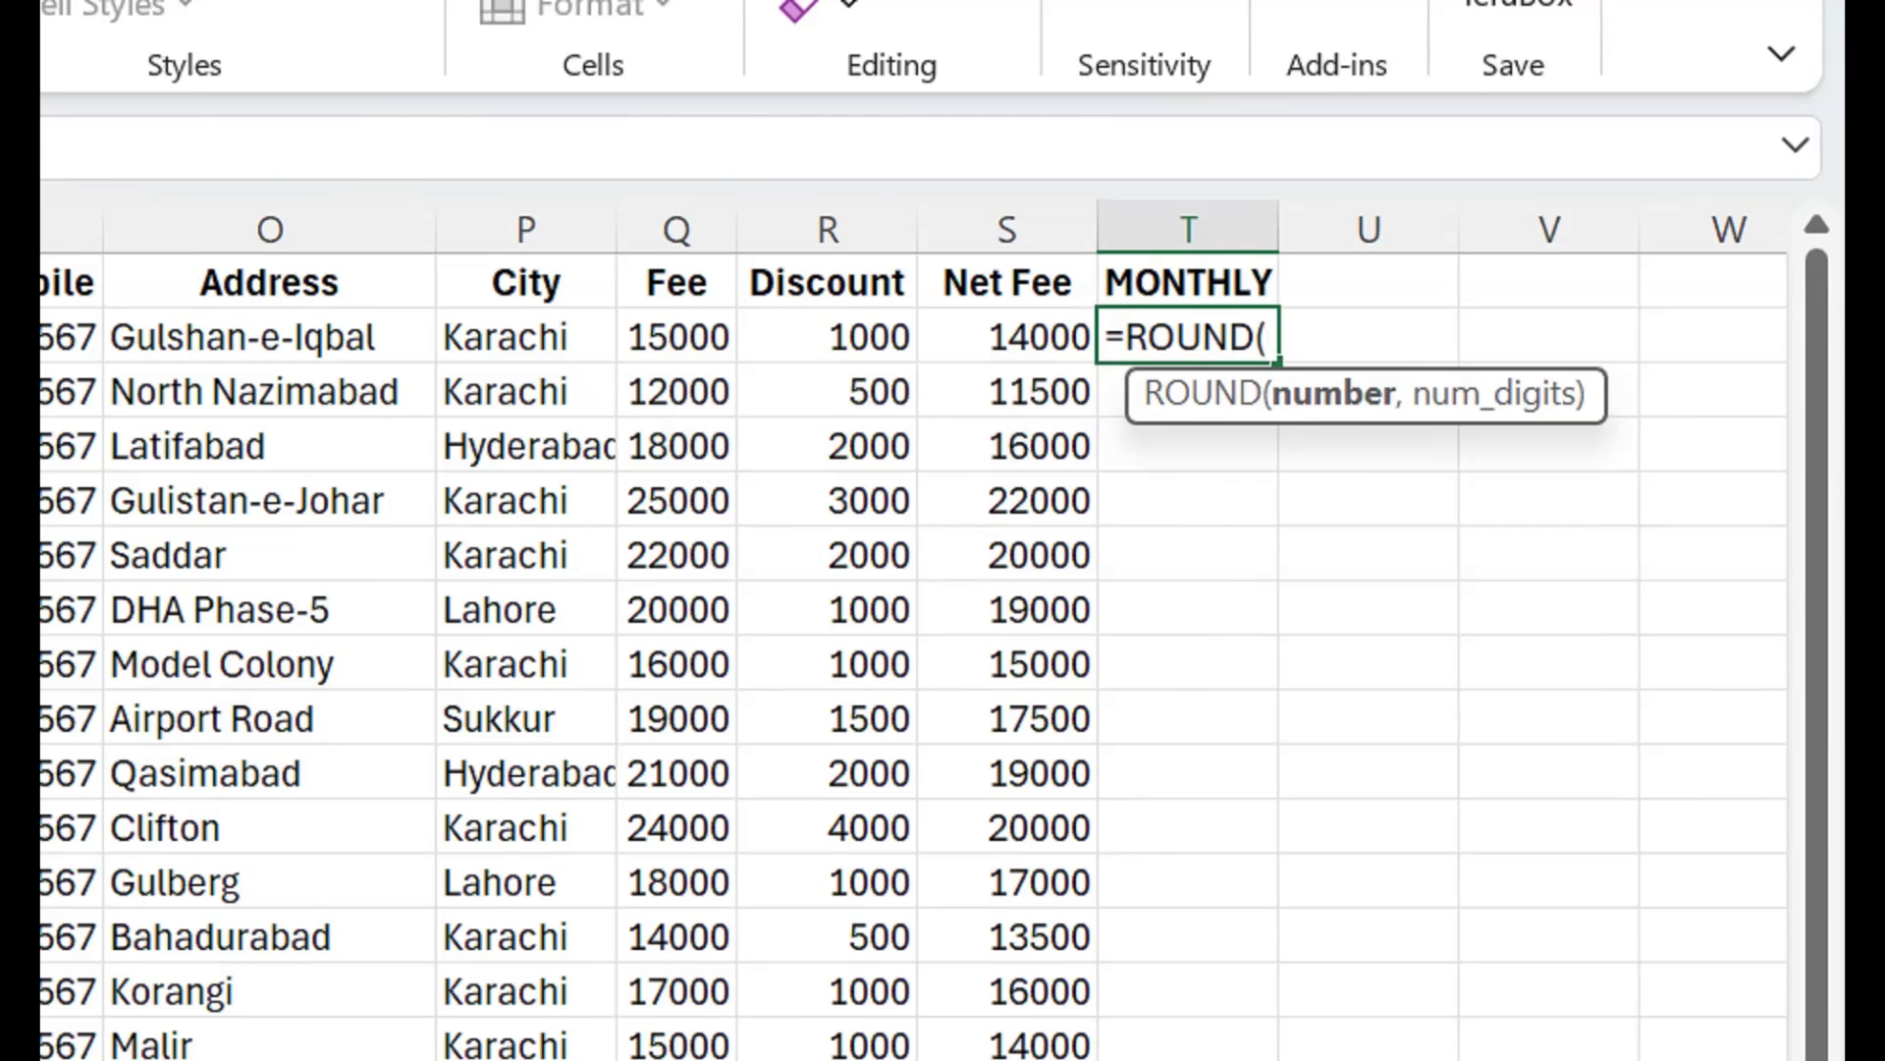
key("Left")
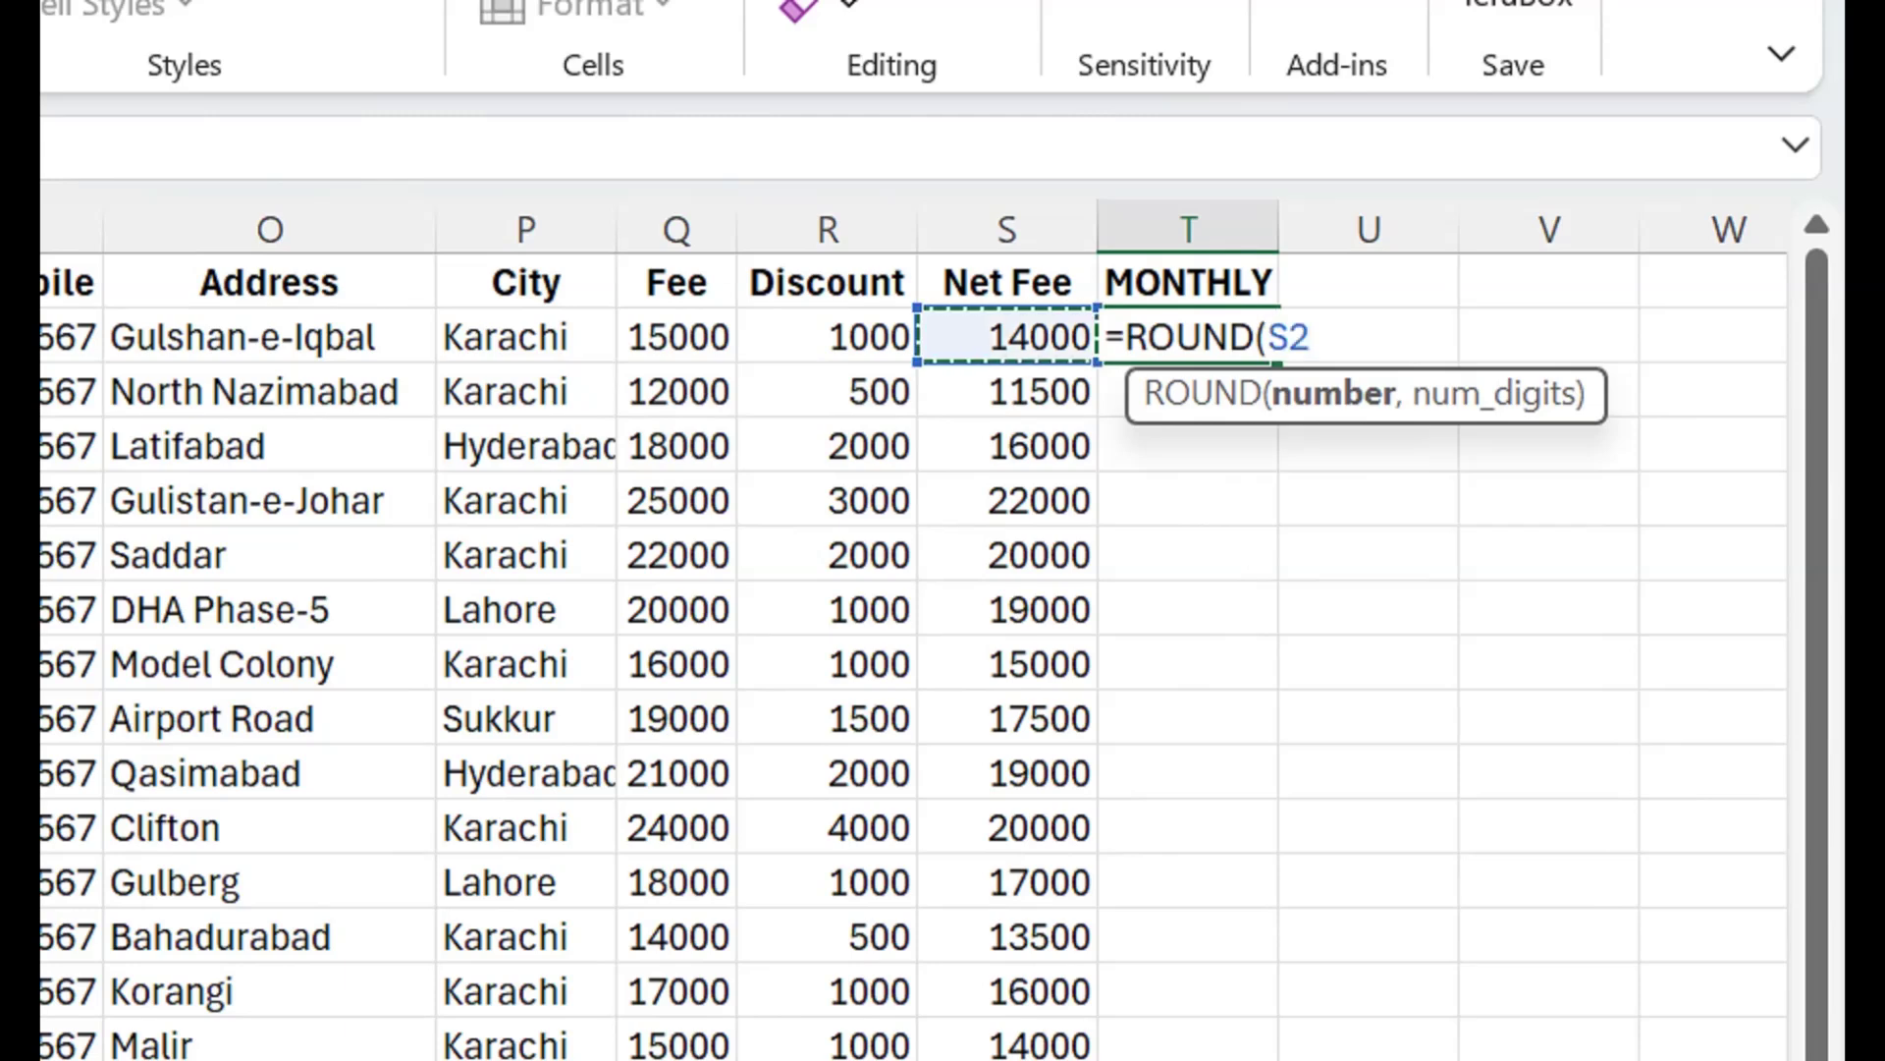
type("/")
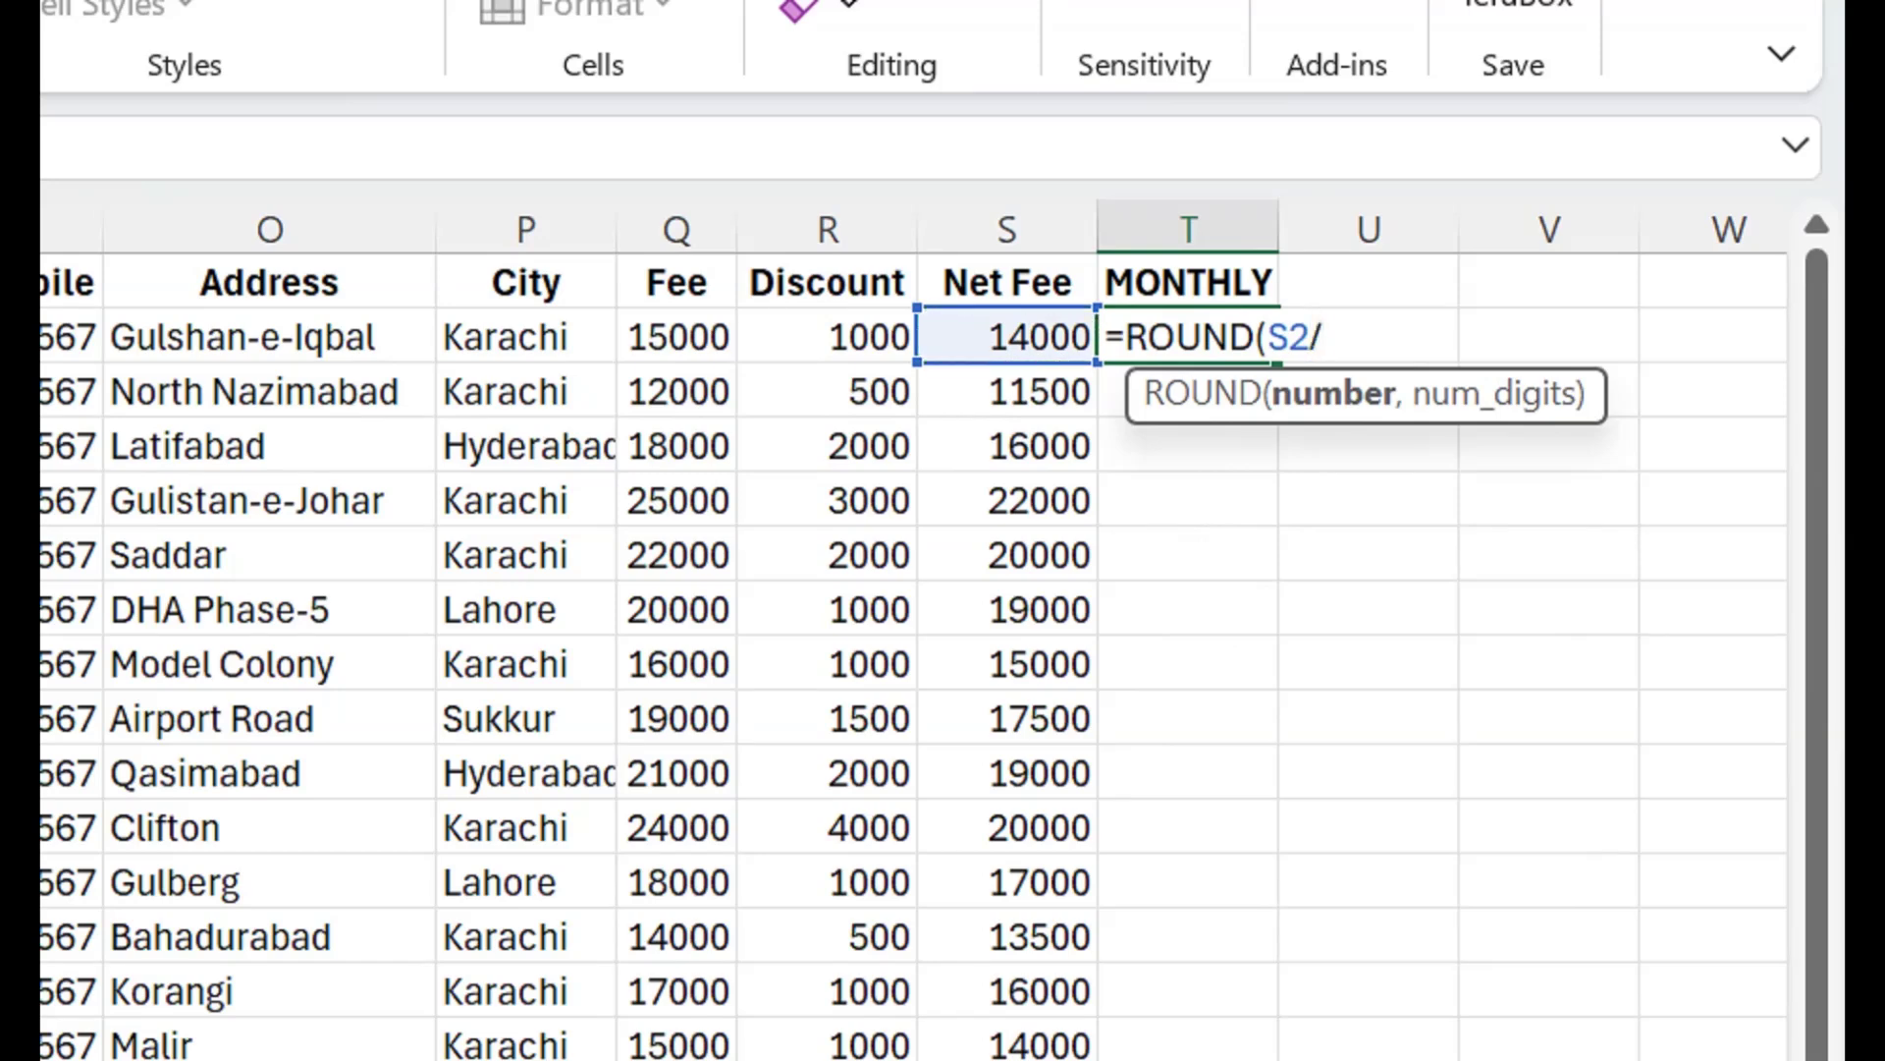
type("LEF")
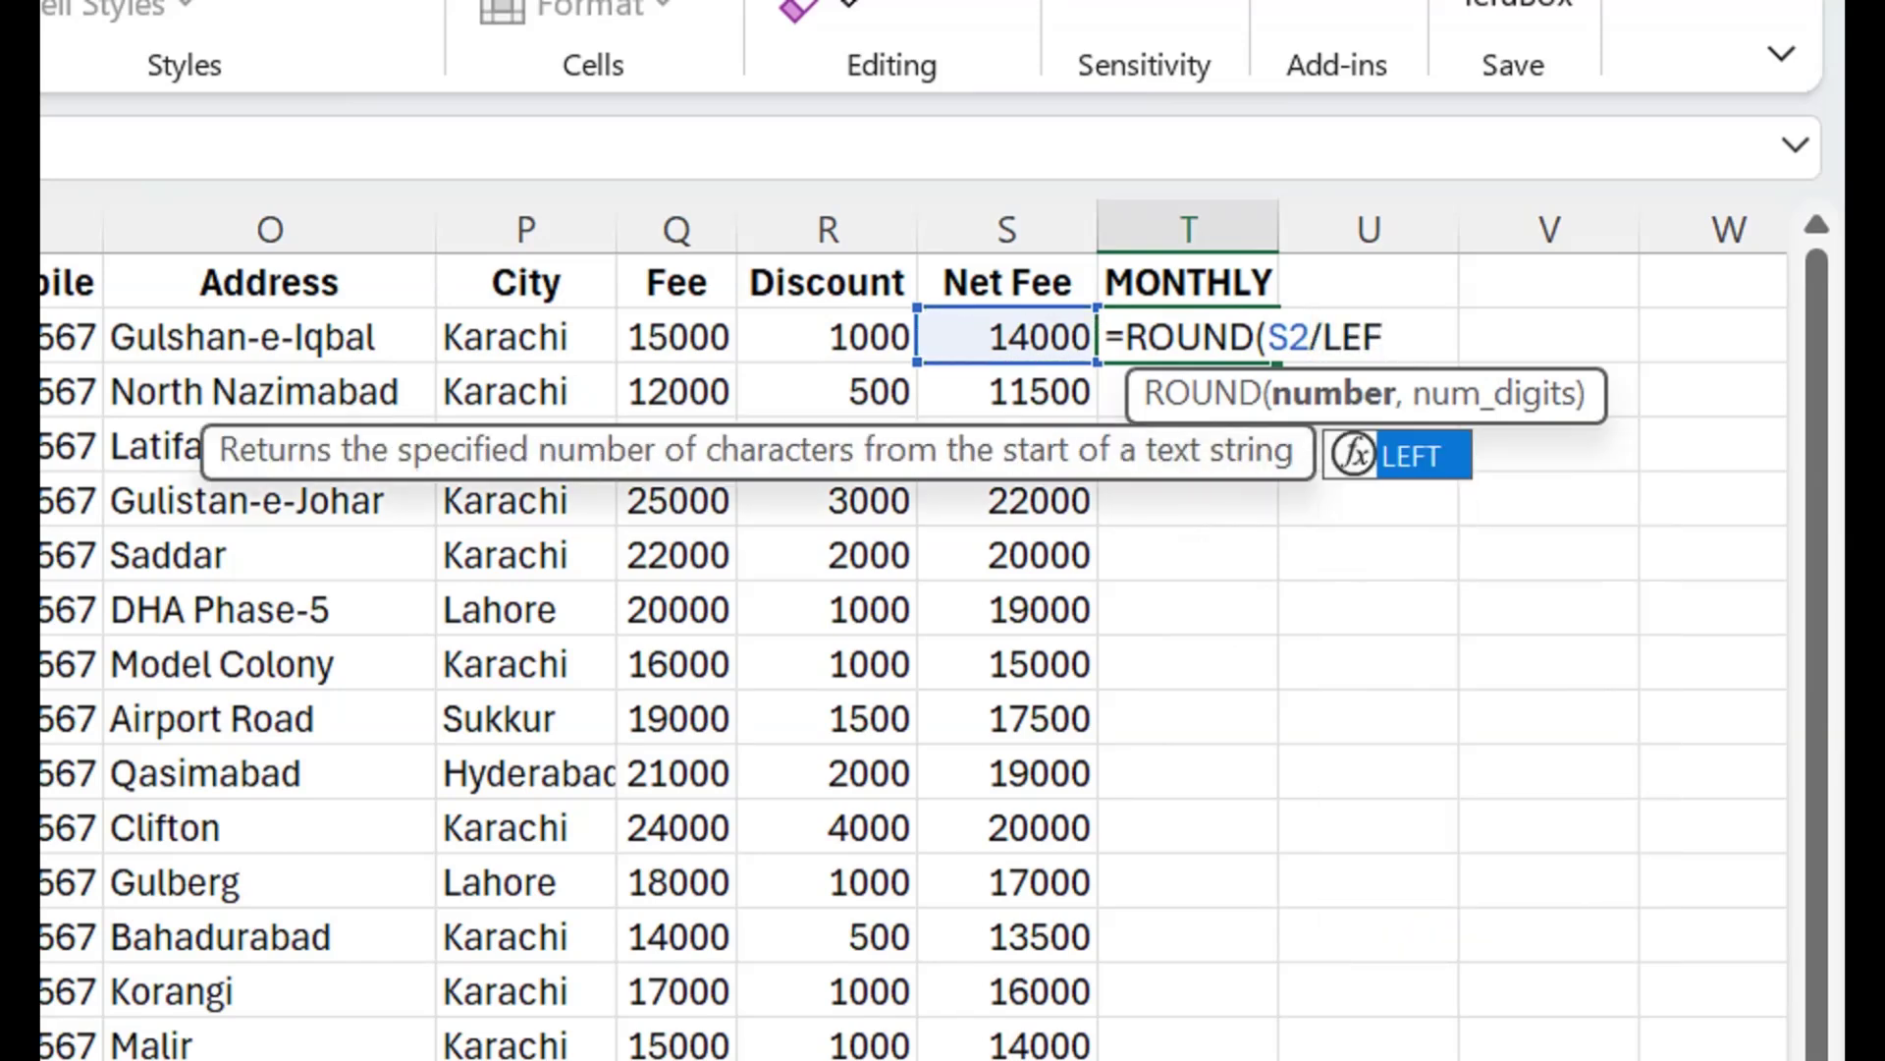
type("T(")
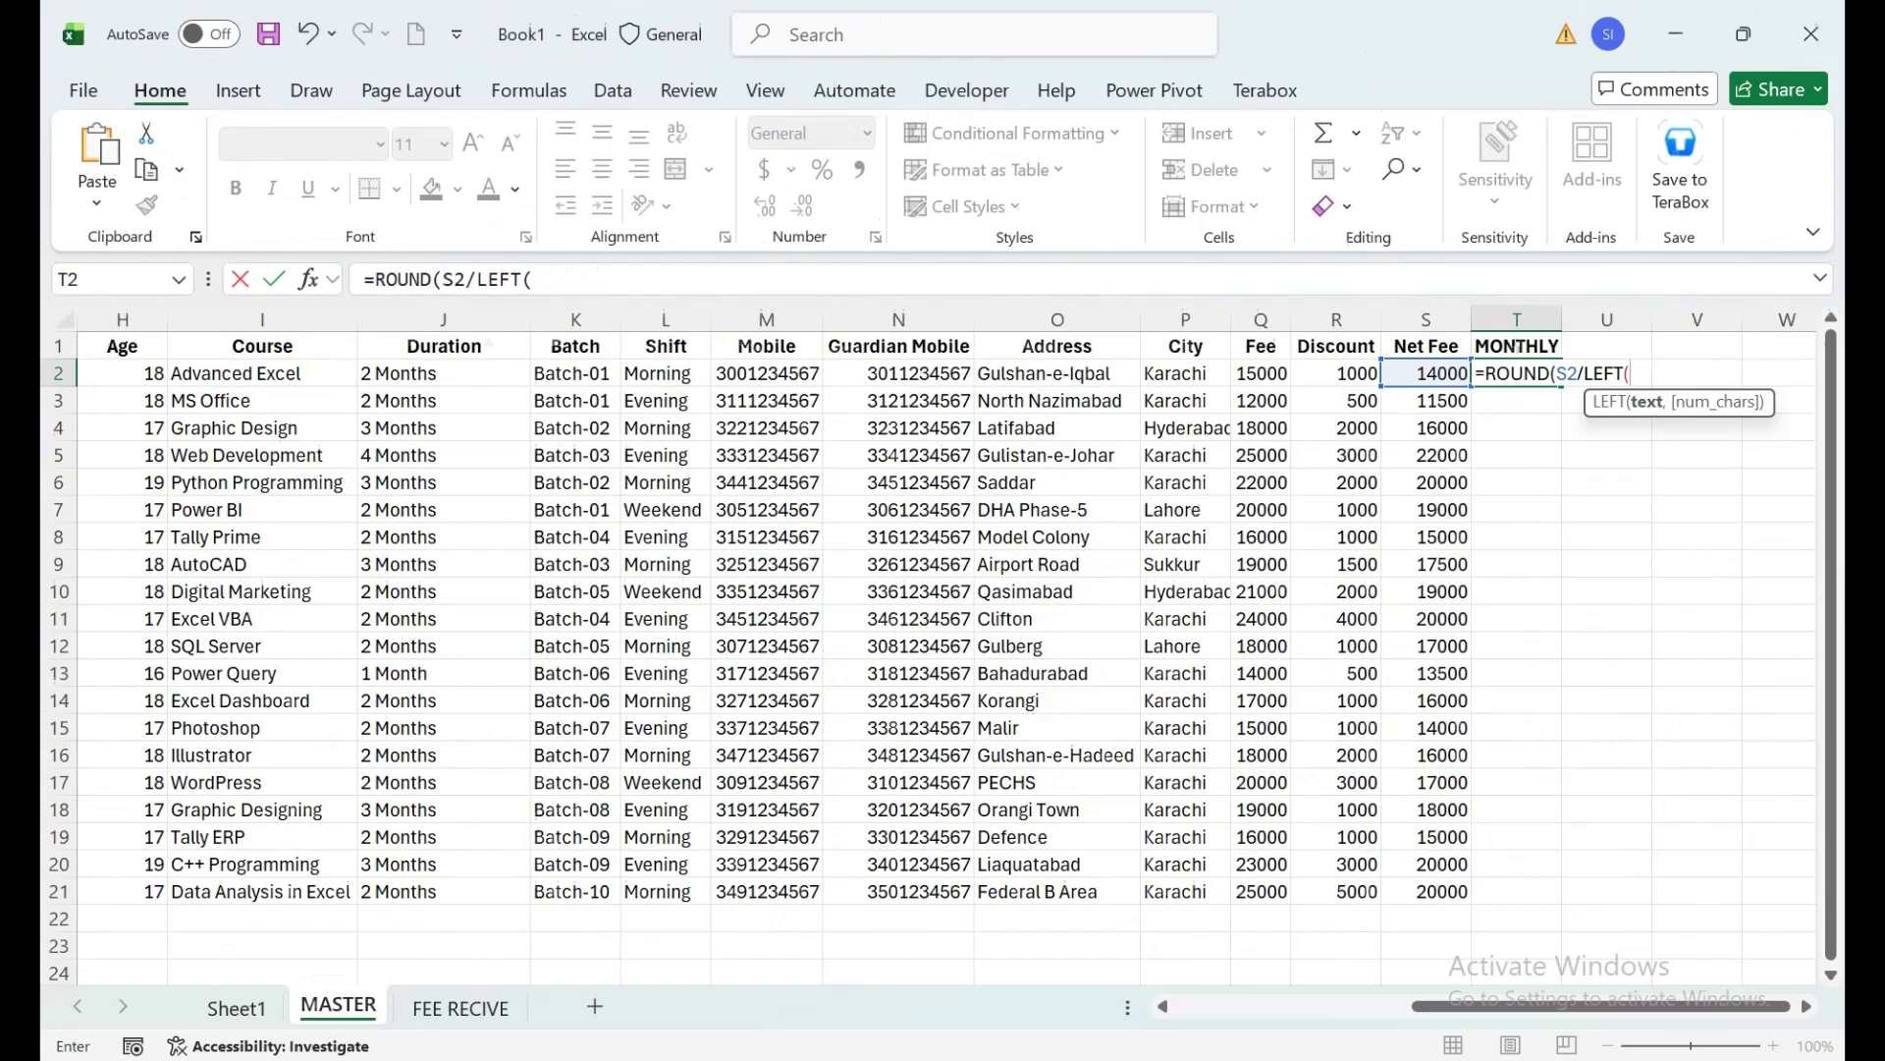
left_click_drag(1681, 398, 657, 364)
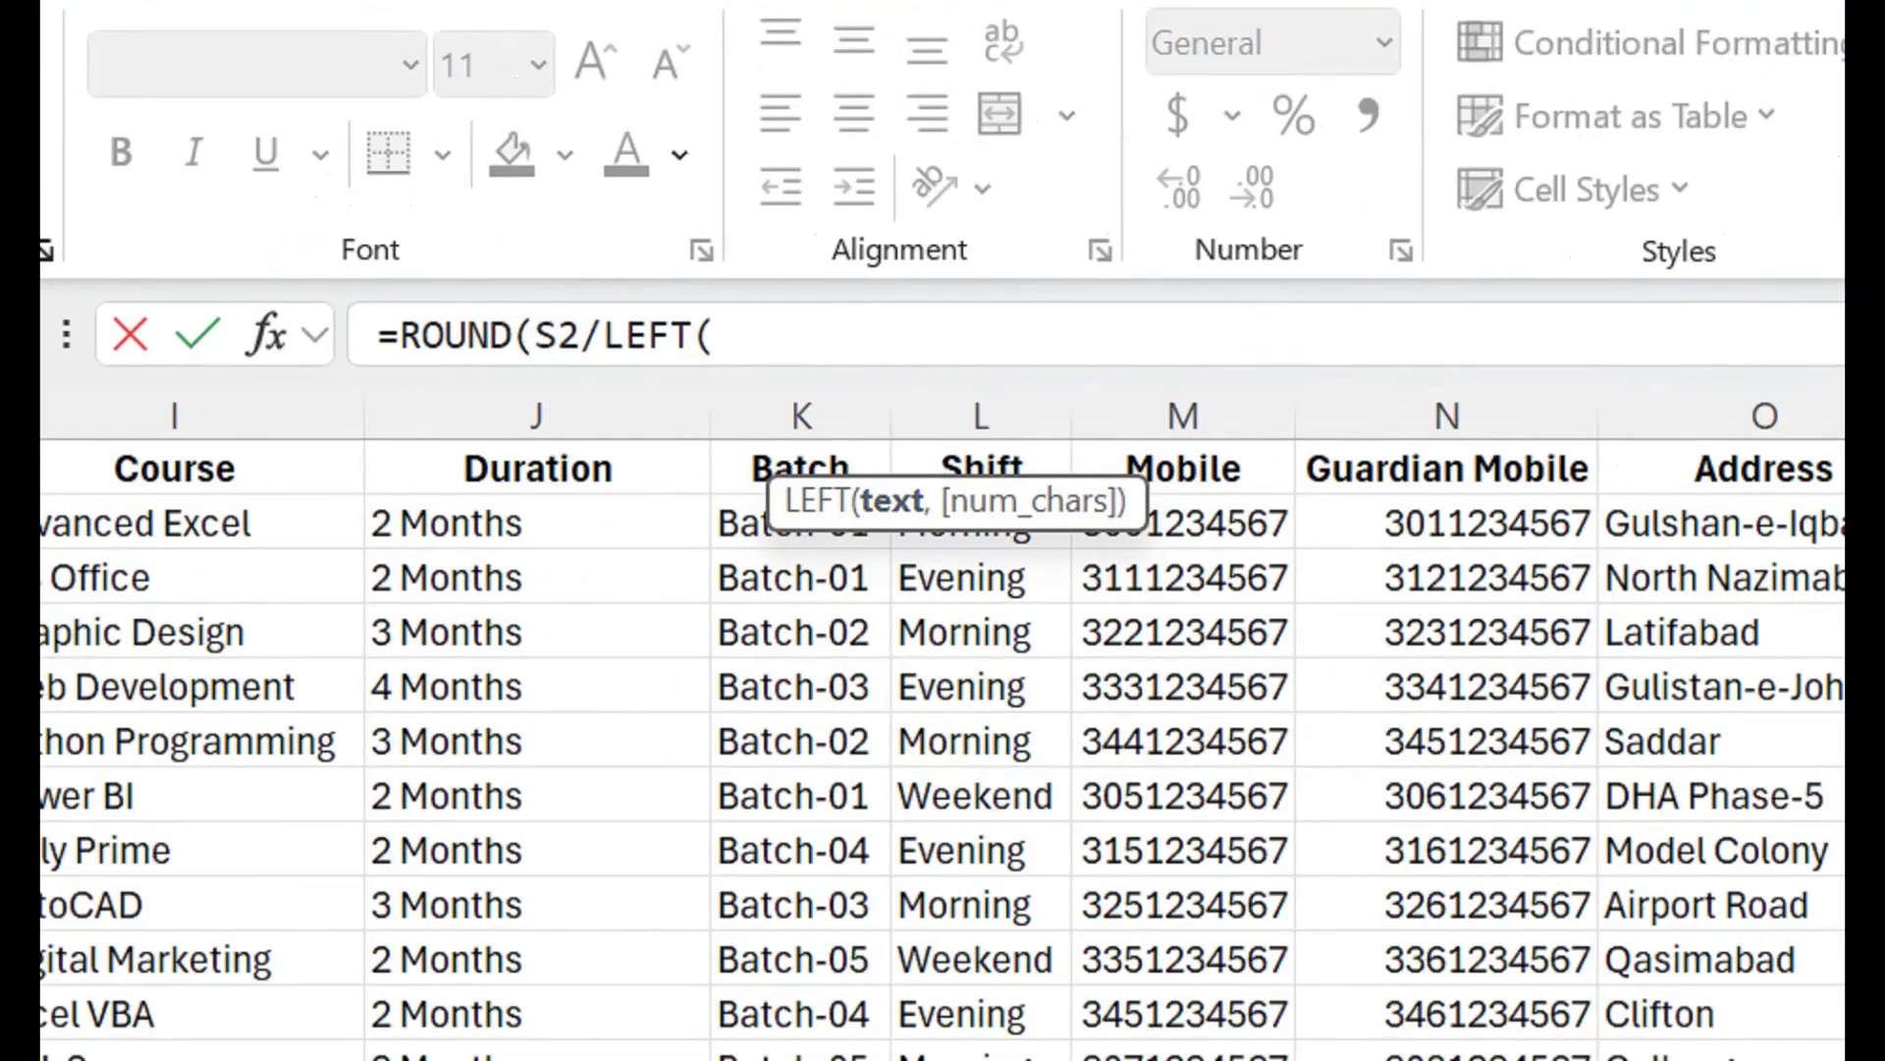
left_click(538, 522)
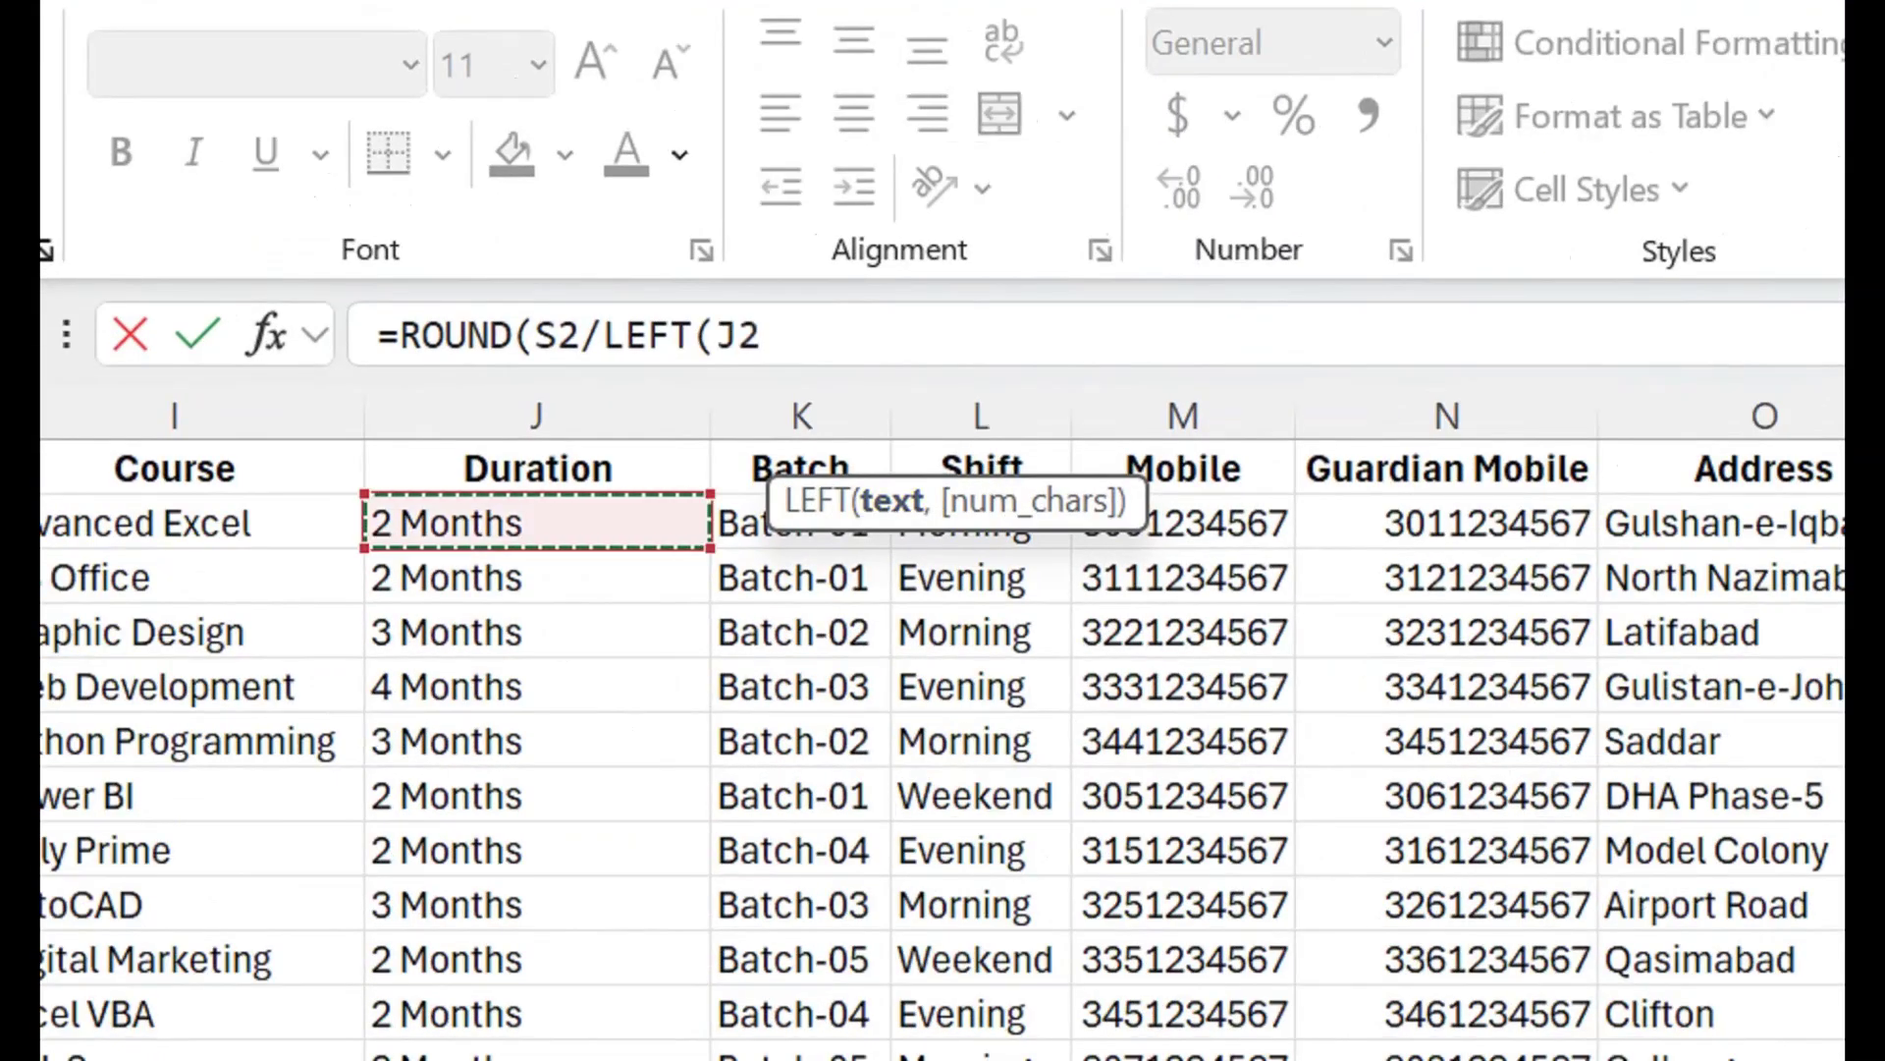
type(",")
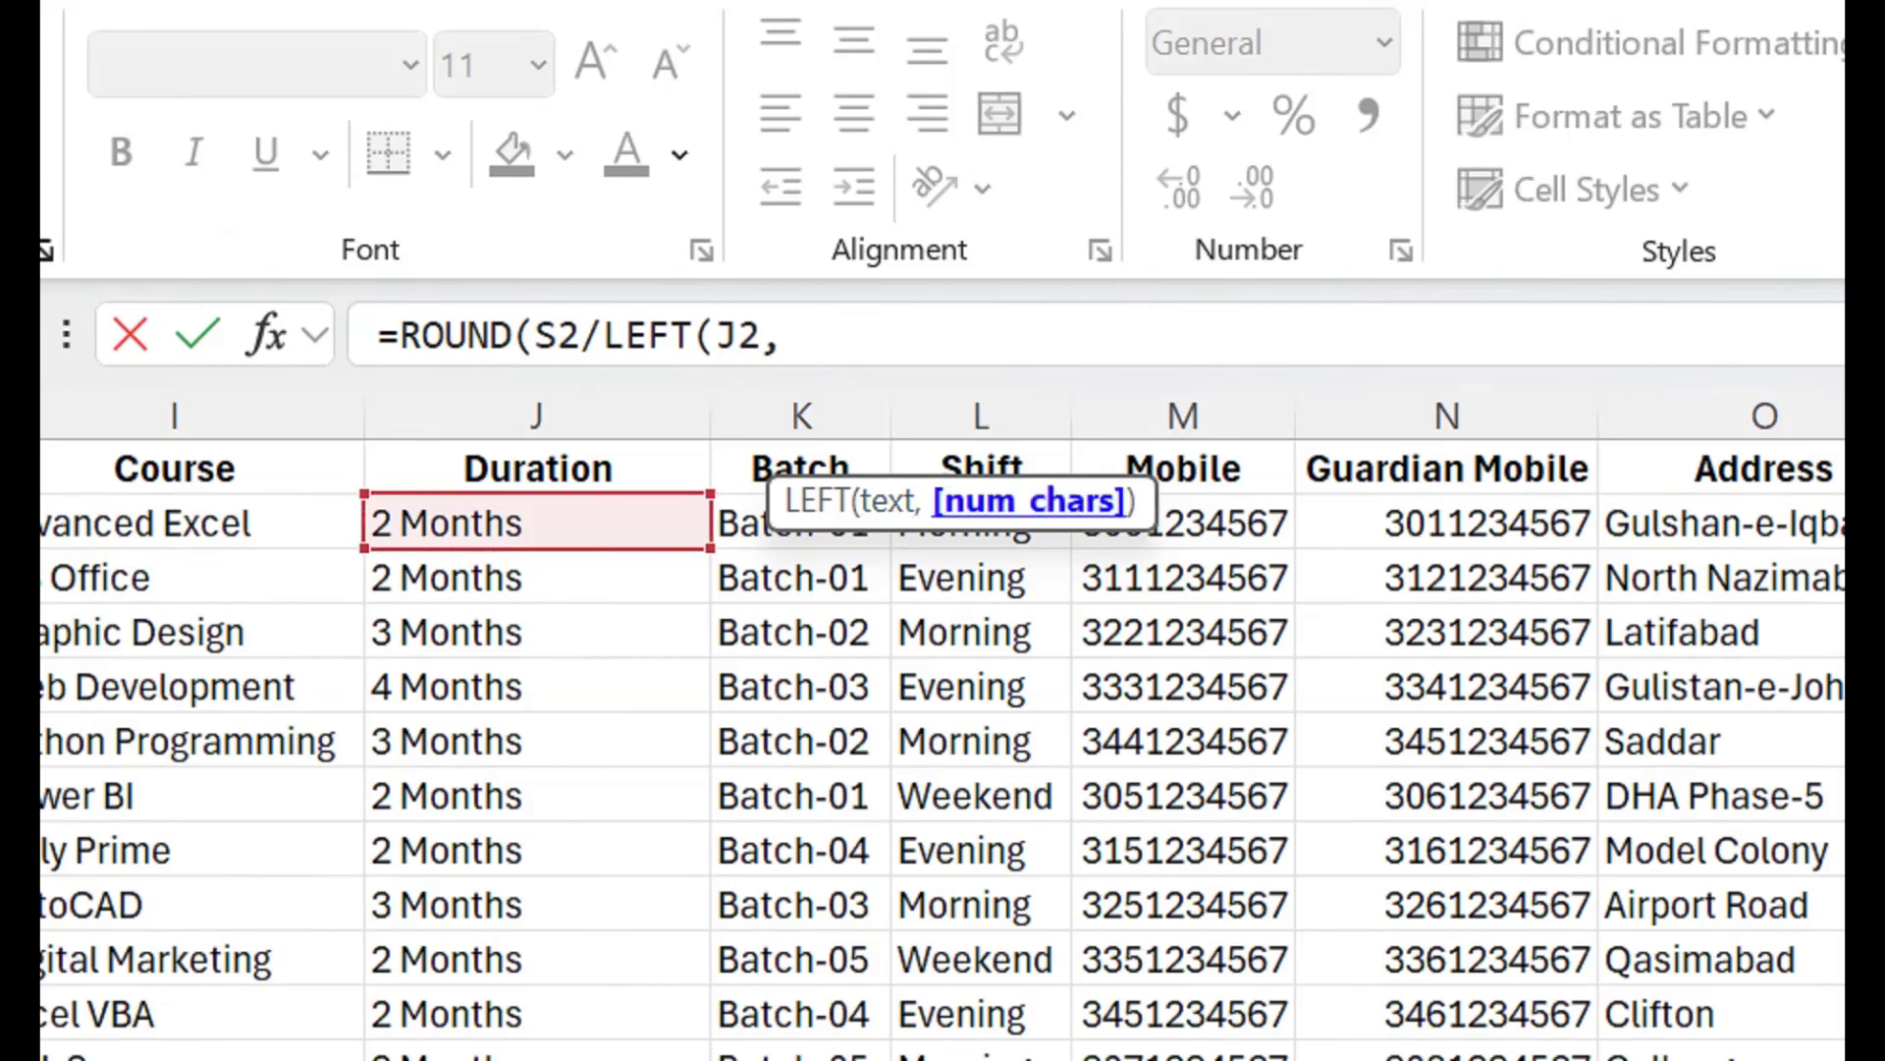
type("1")
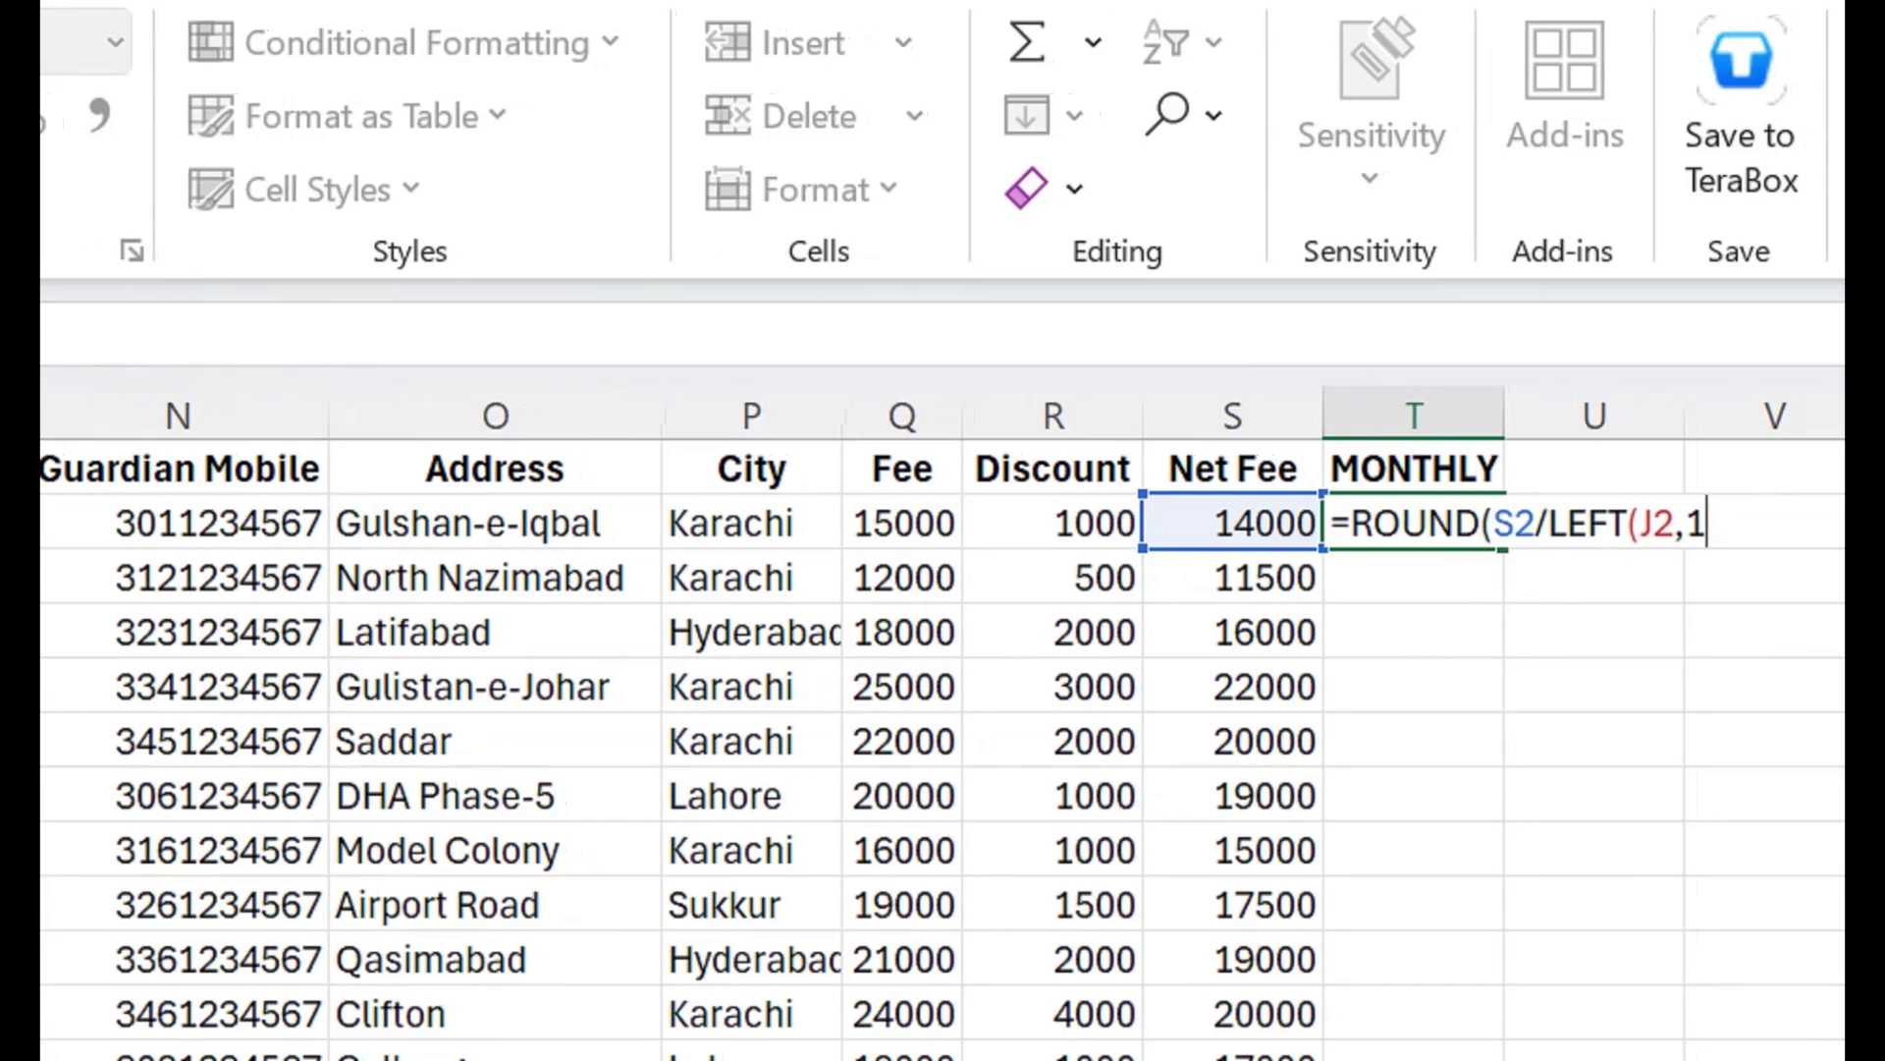
type("),")
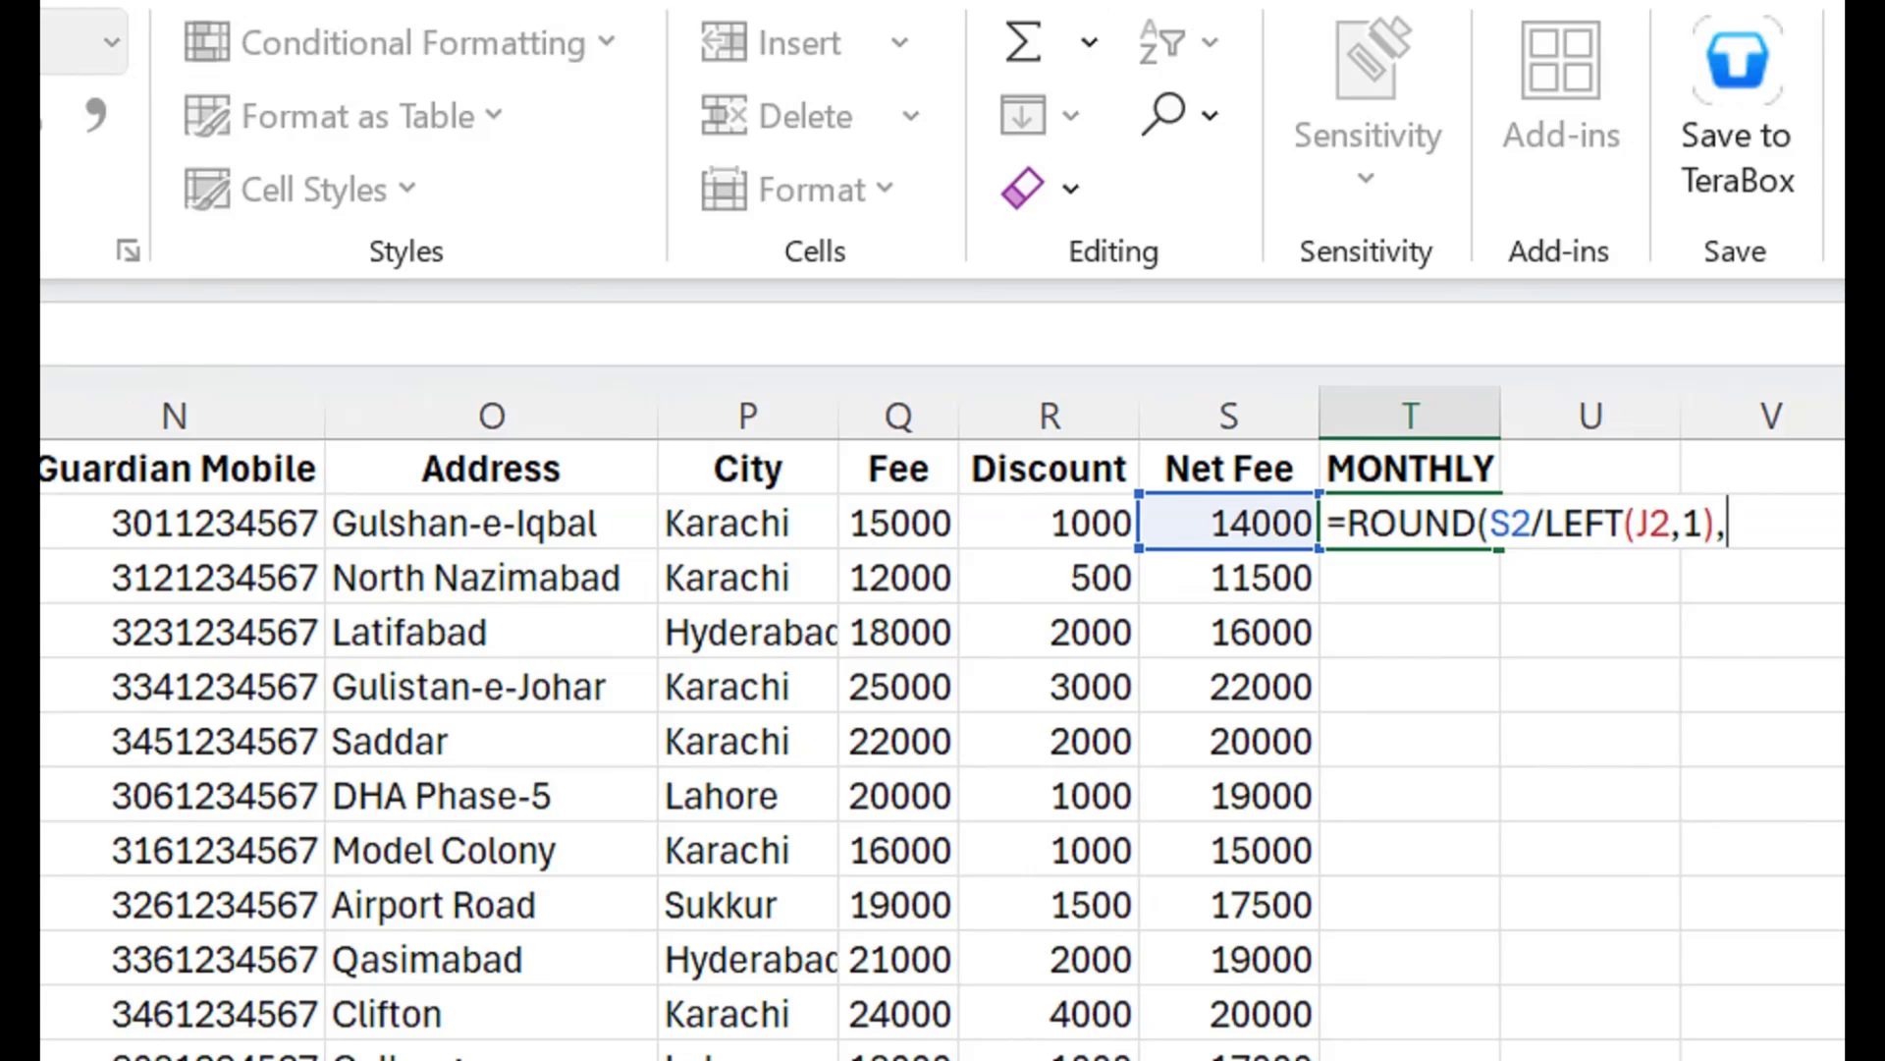
type("0)")
key("Return")
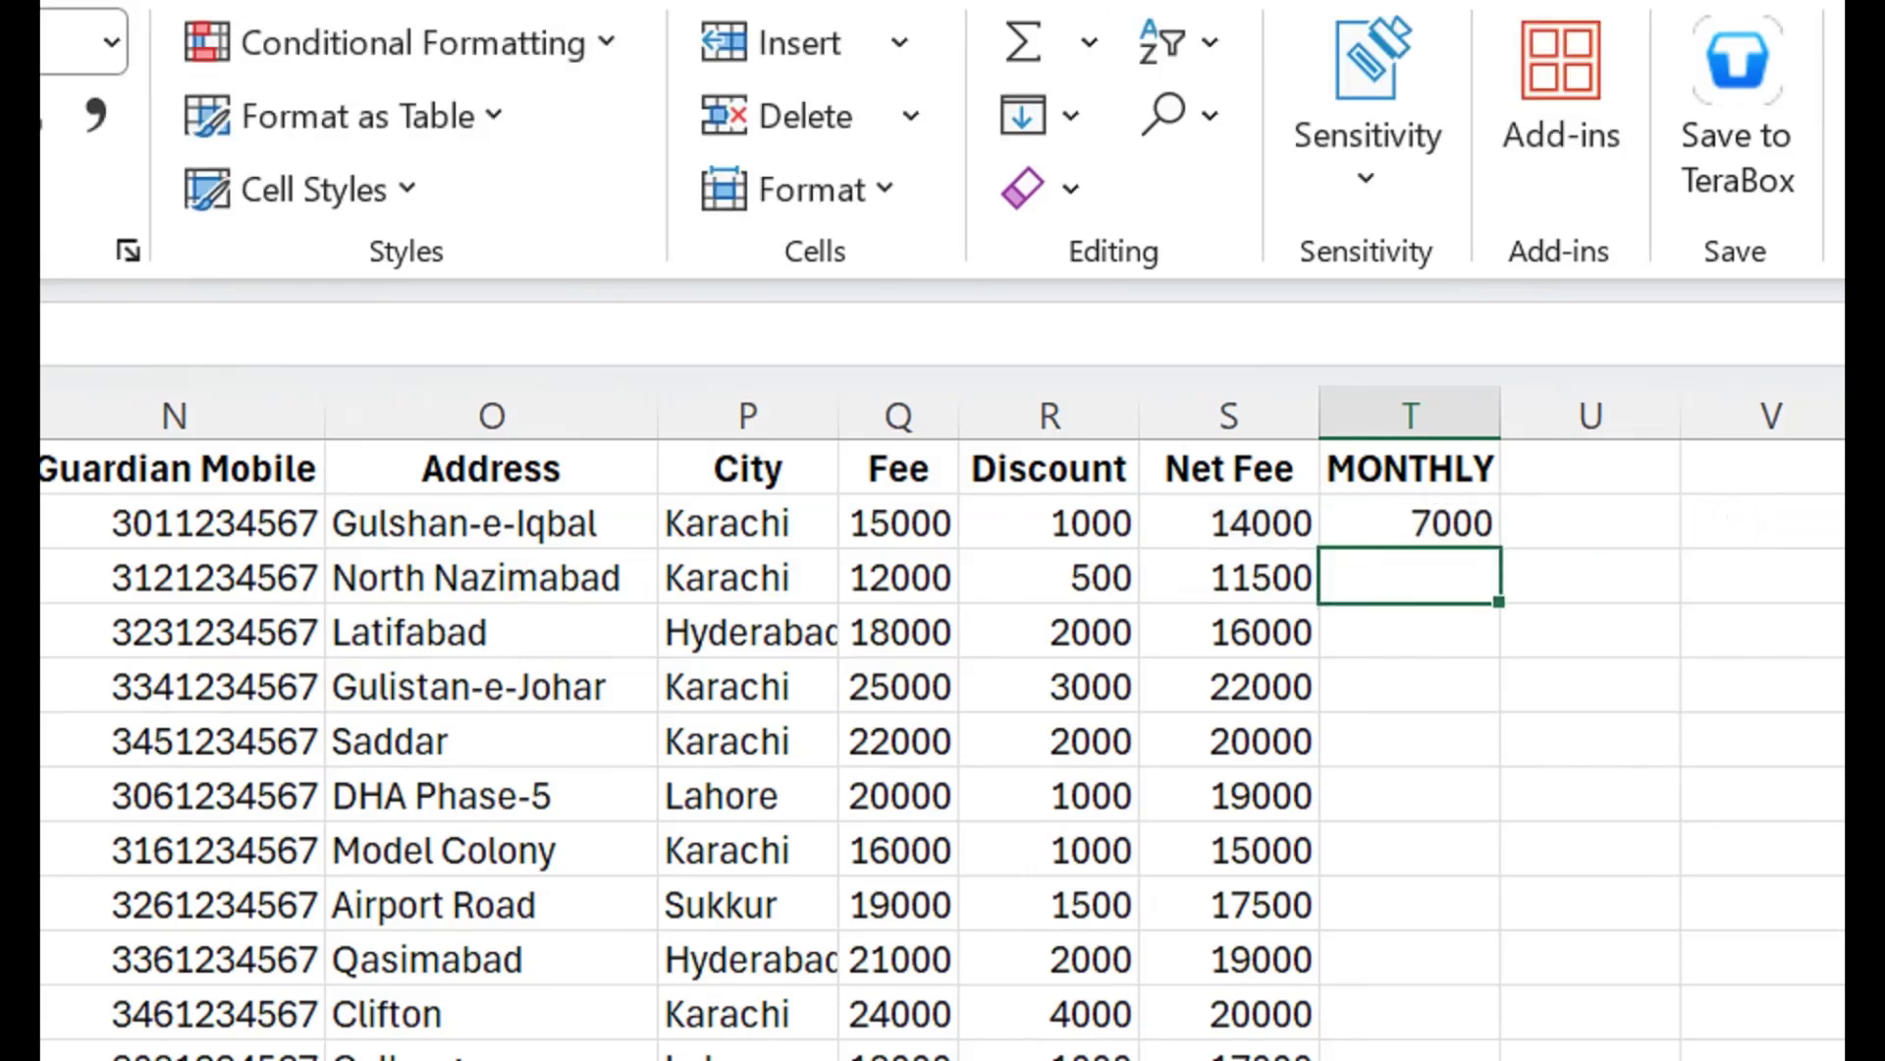
Check the source cells S2 and J2, and fill the monthly fee formula down the MONTHLY column to row 21.
left_click(1228, 523)
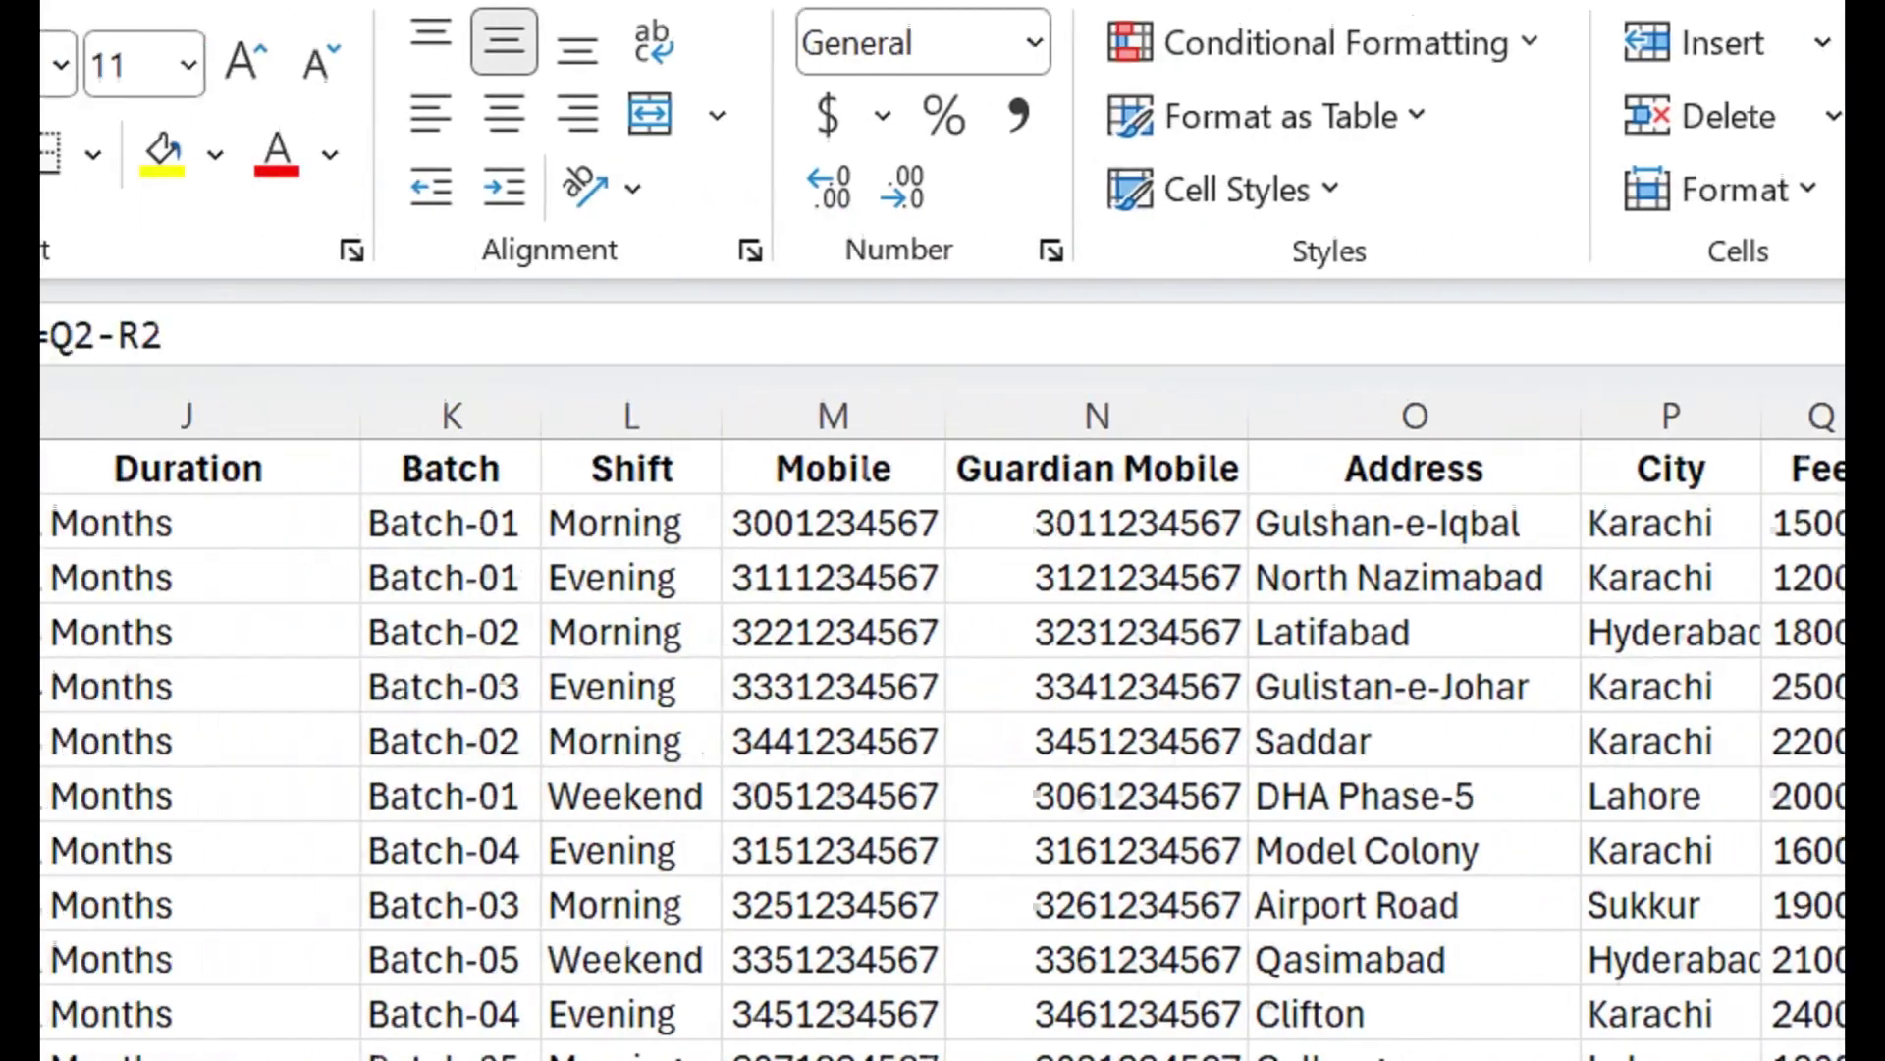
left_click(236, 521)
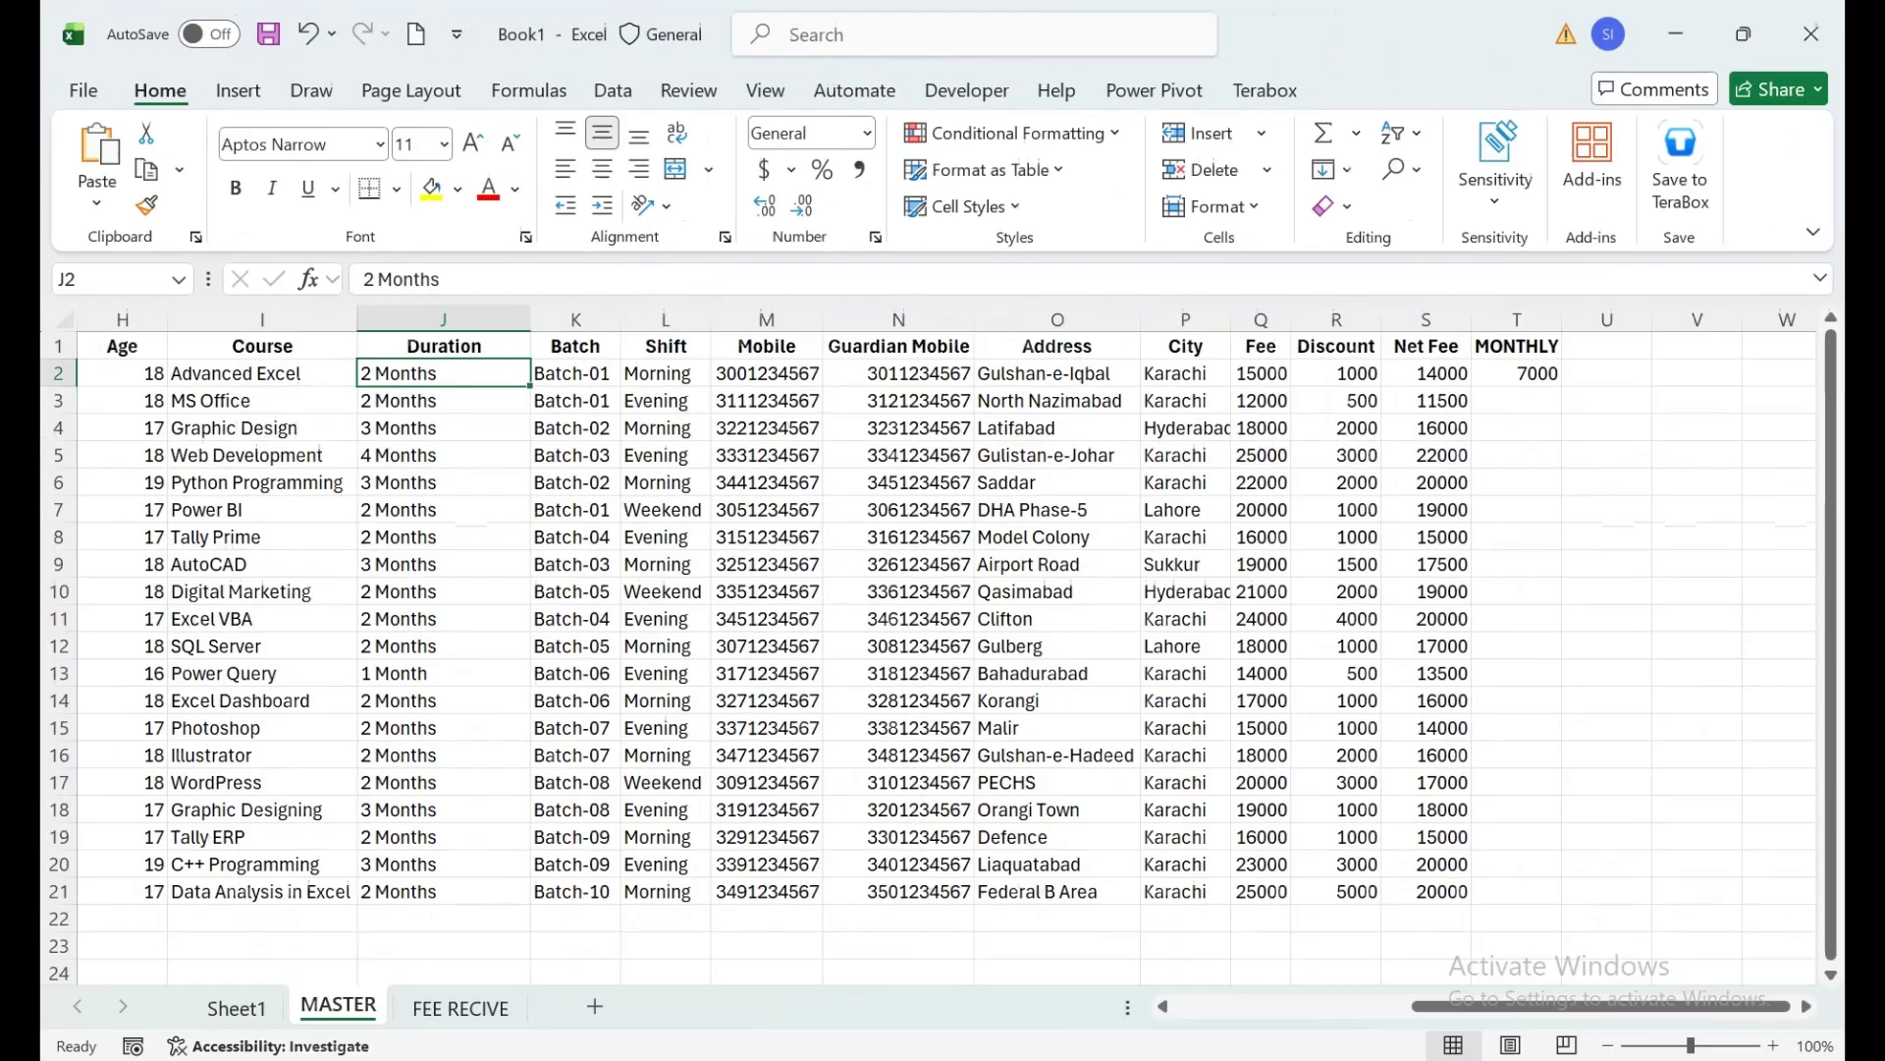
left_click(1517, 373)
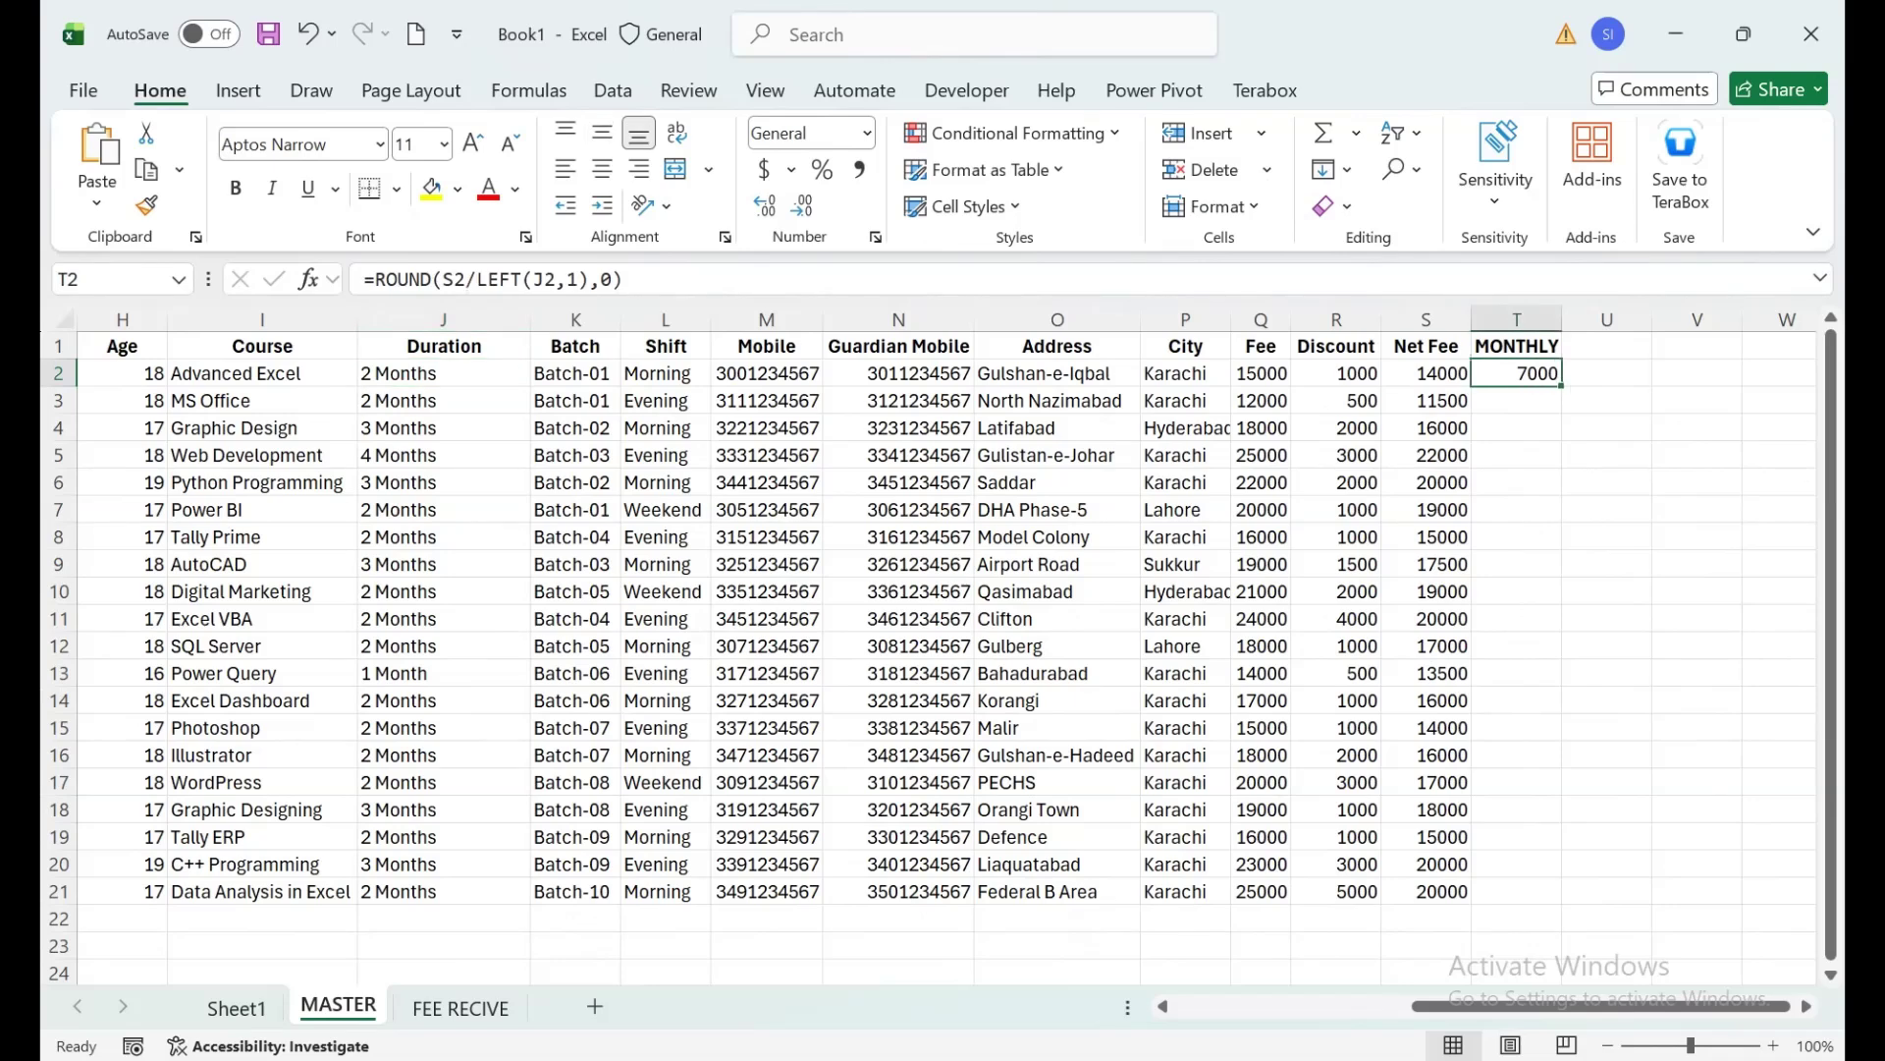
double_click(1561, 386)
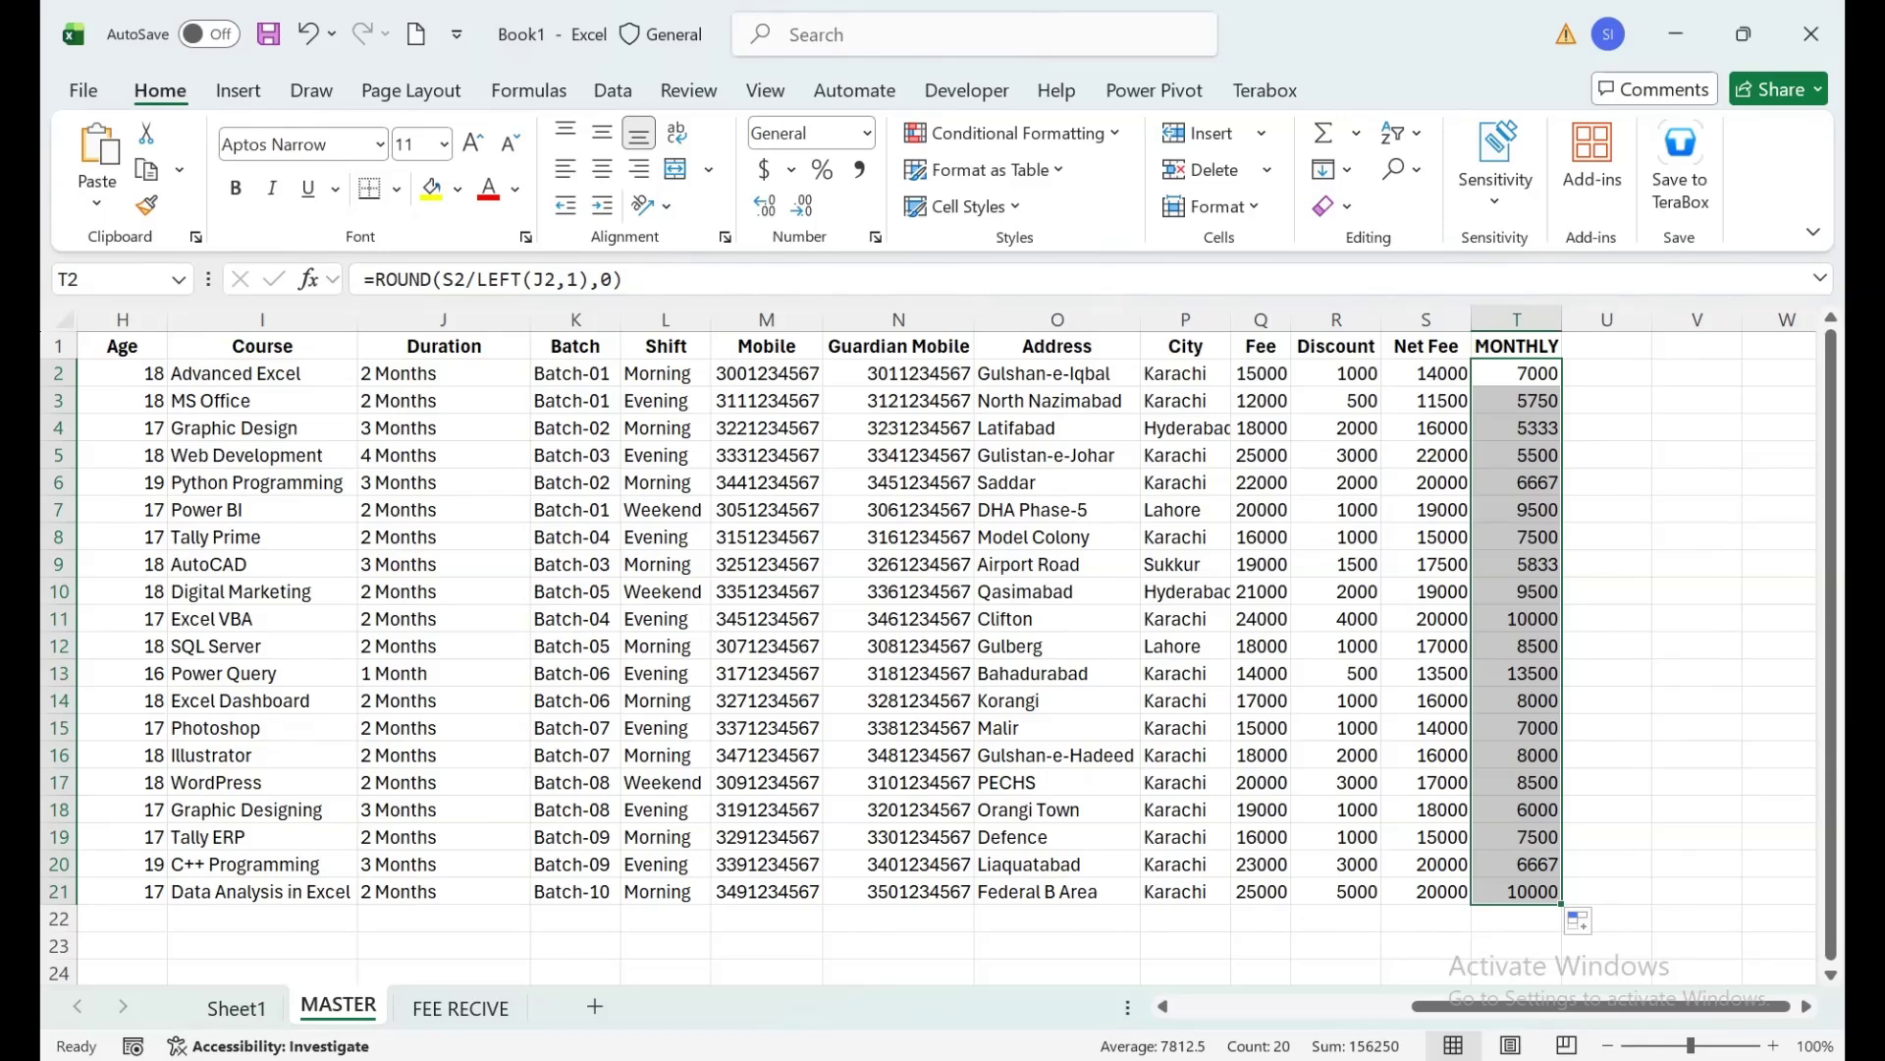
Widen the MONTHLY column on the MASTER sheet slightly so its header has more room.
left_click(1516, 319)
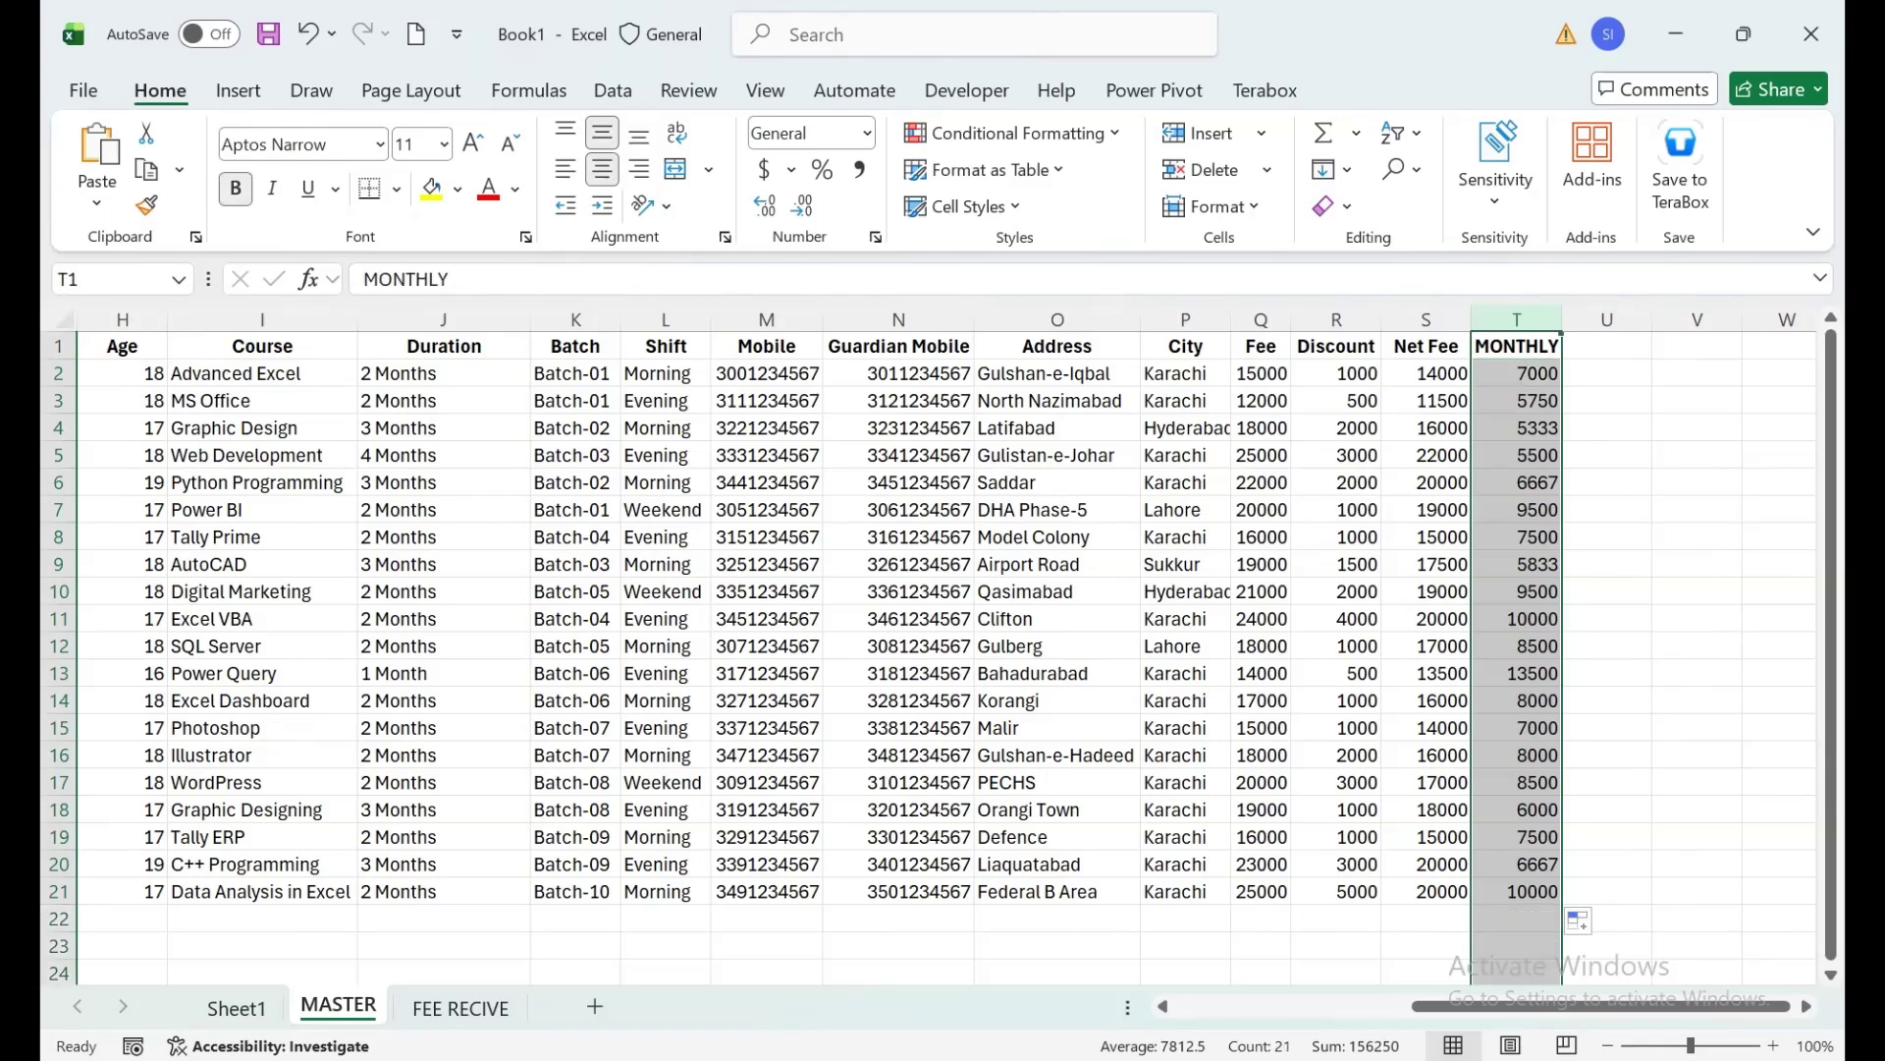
left_click_drag(1562, 319, 1573, 319)
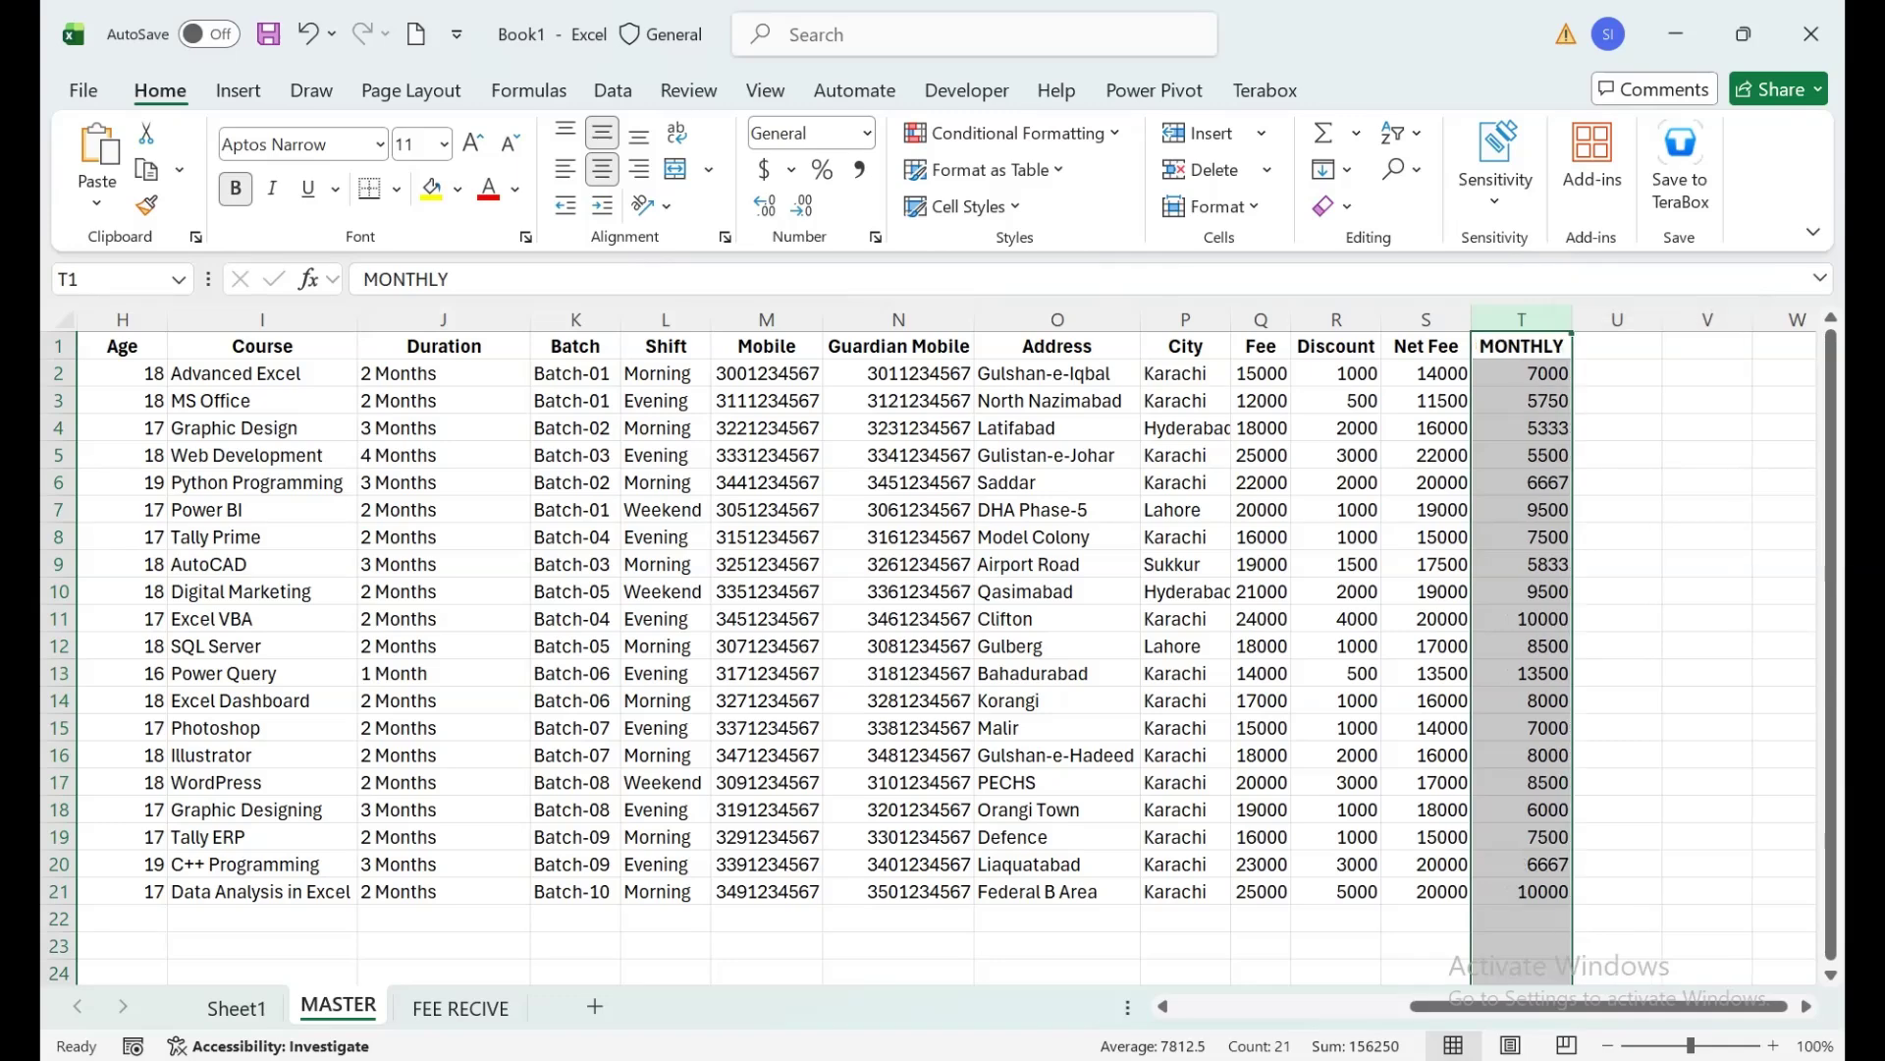
Enter the title MONTHLY FEE COLLECTION in A2 of the FEE RECIVE sheet.
left_click(461, 1008)
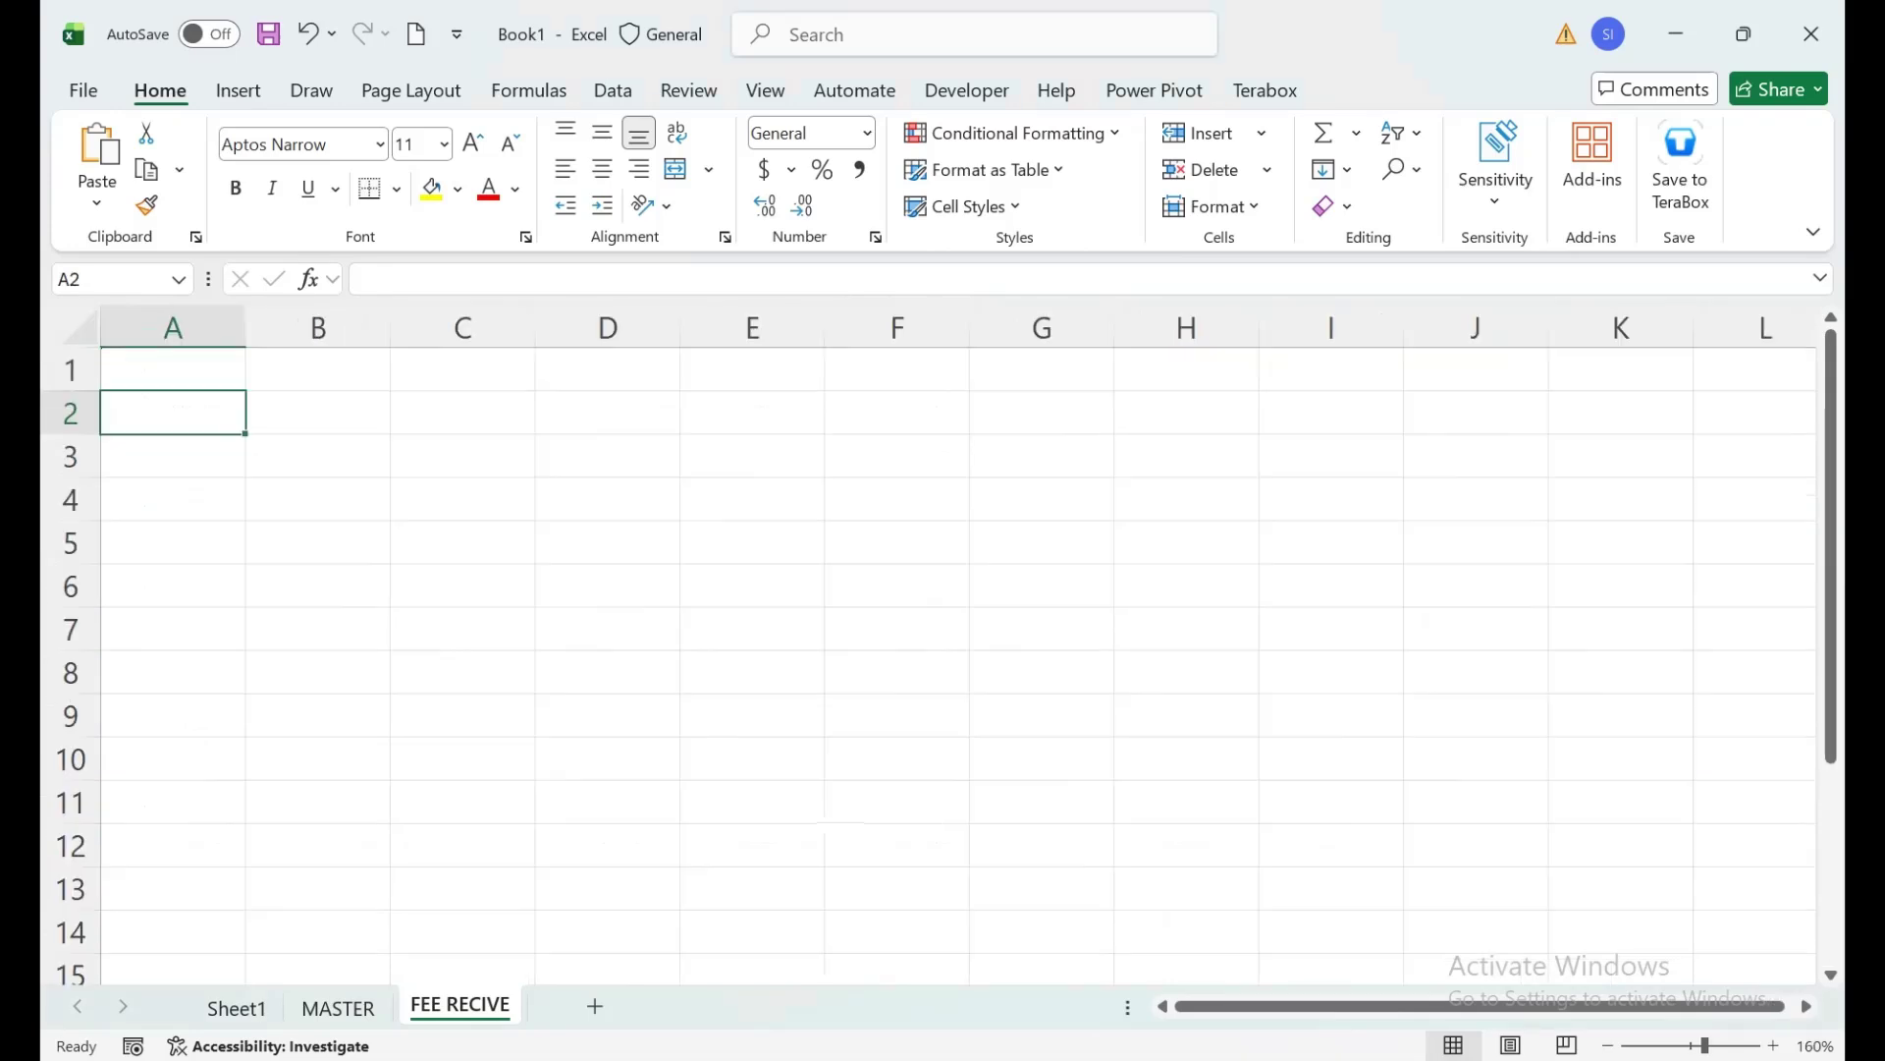
type("MONTHLY")
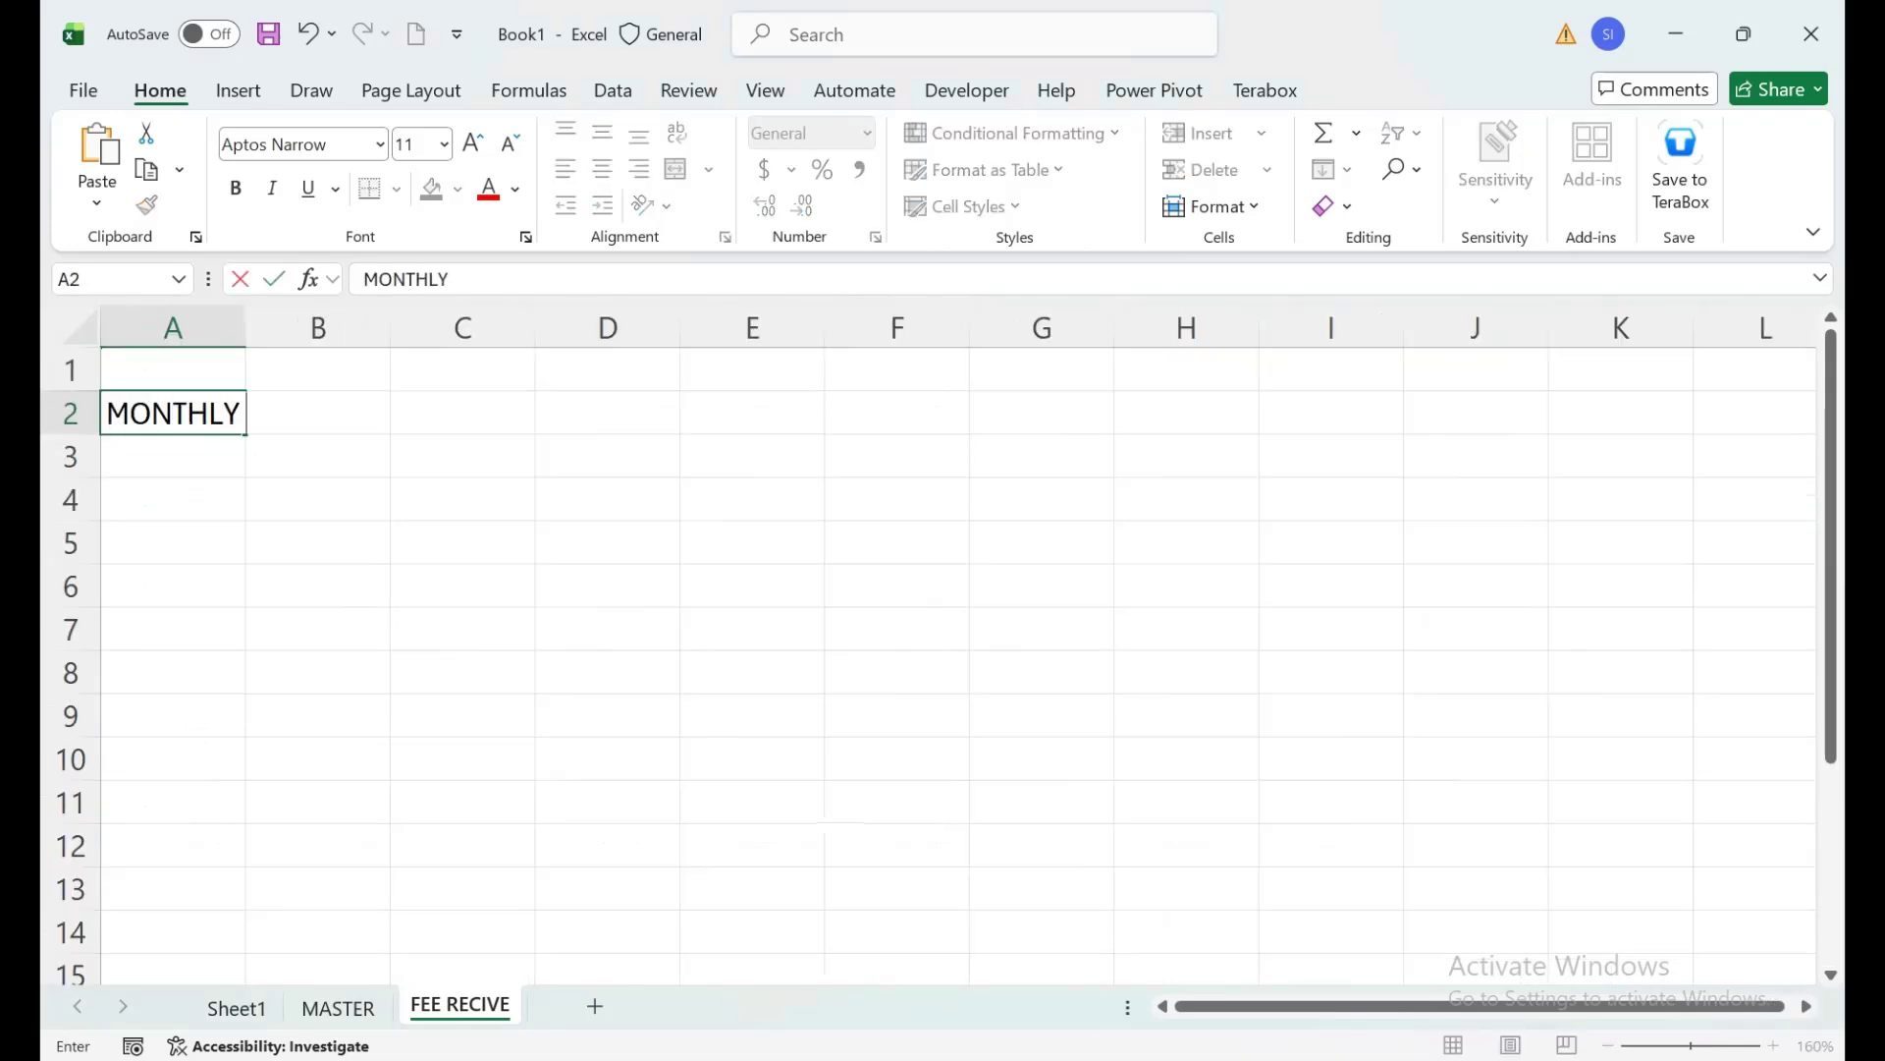
type(" FEE COLLEC")
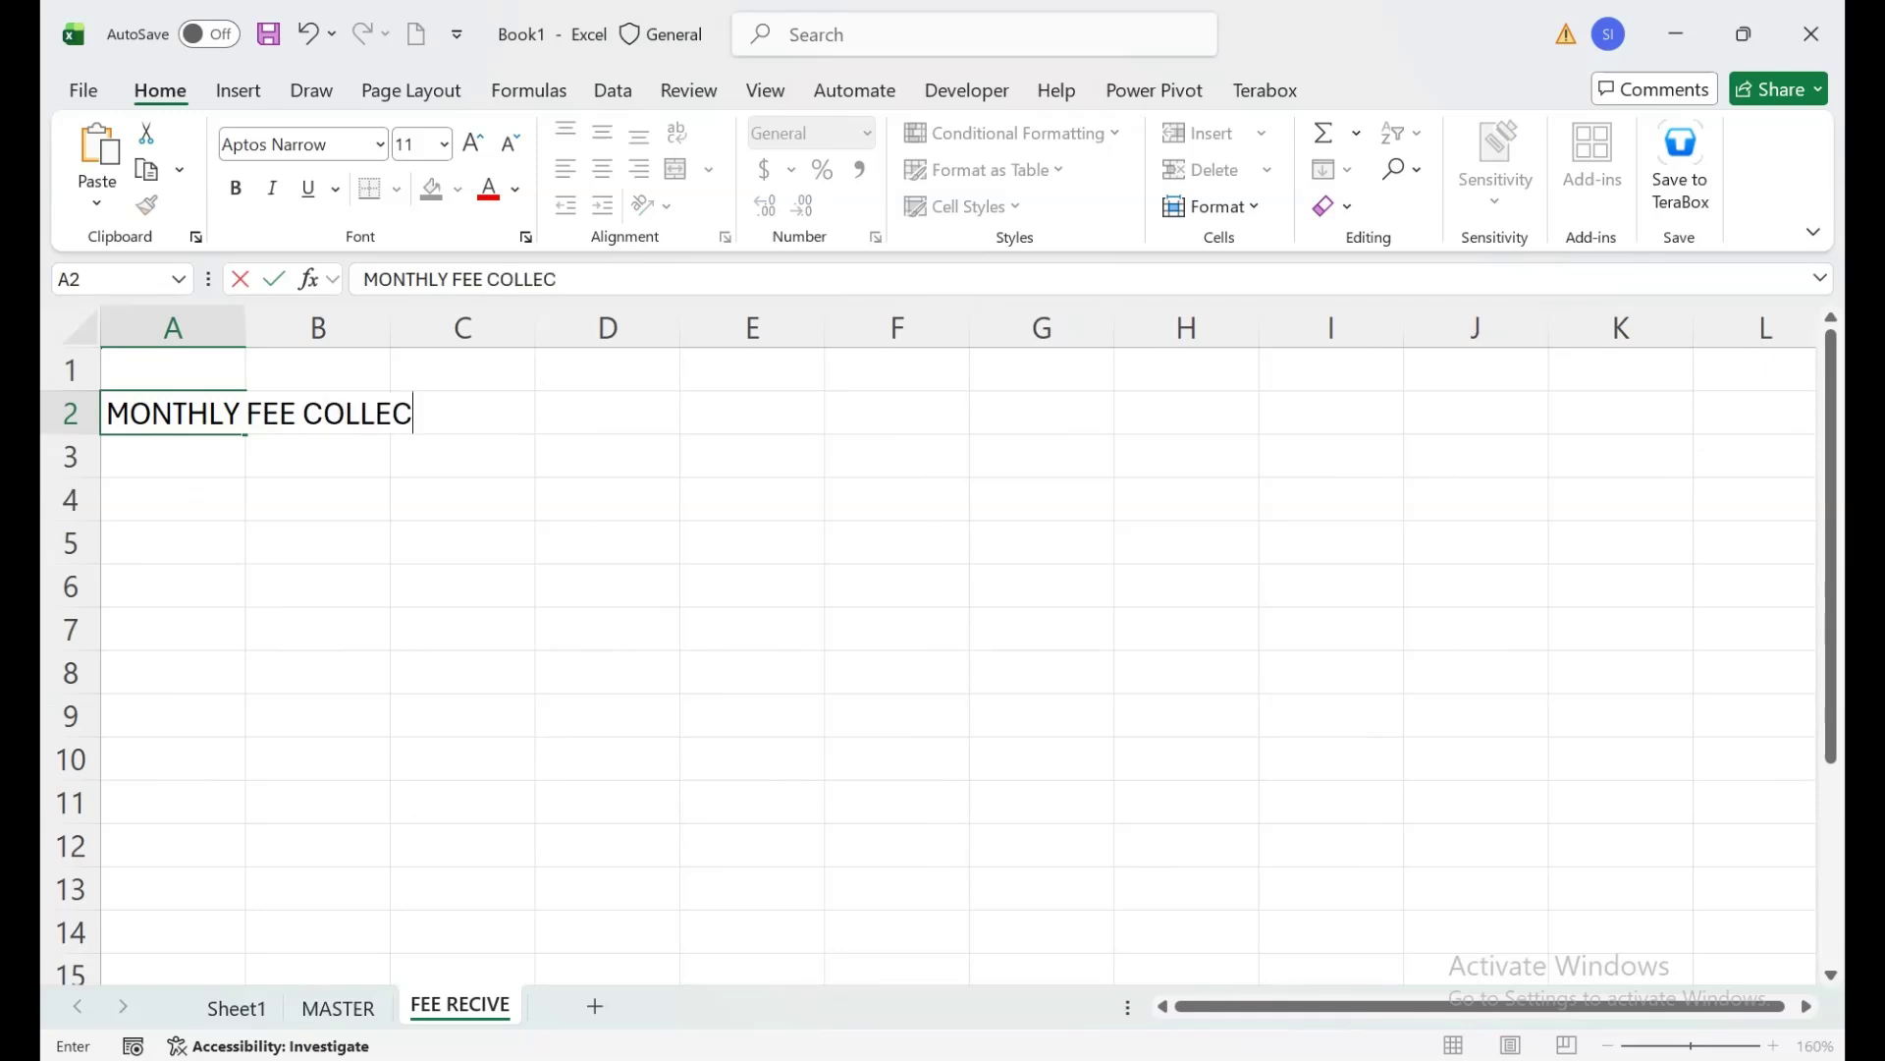
type("TION")
key("Return")
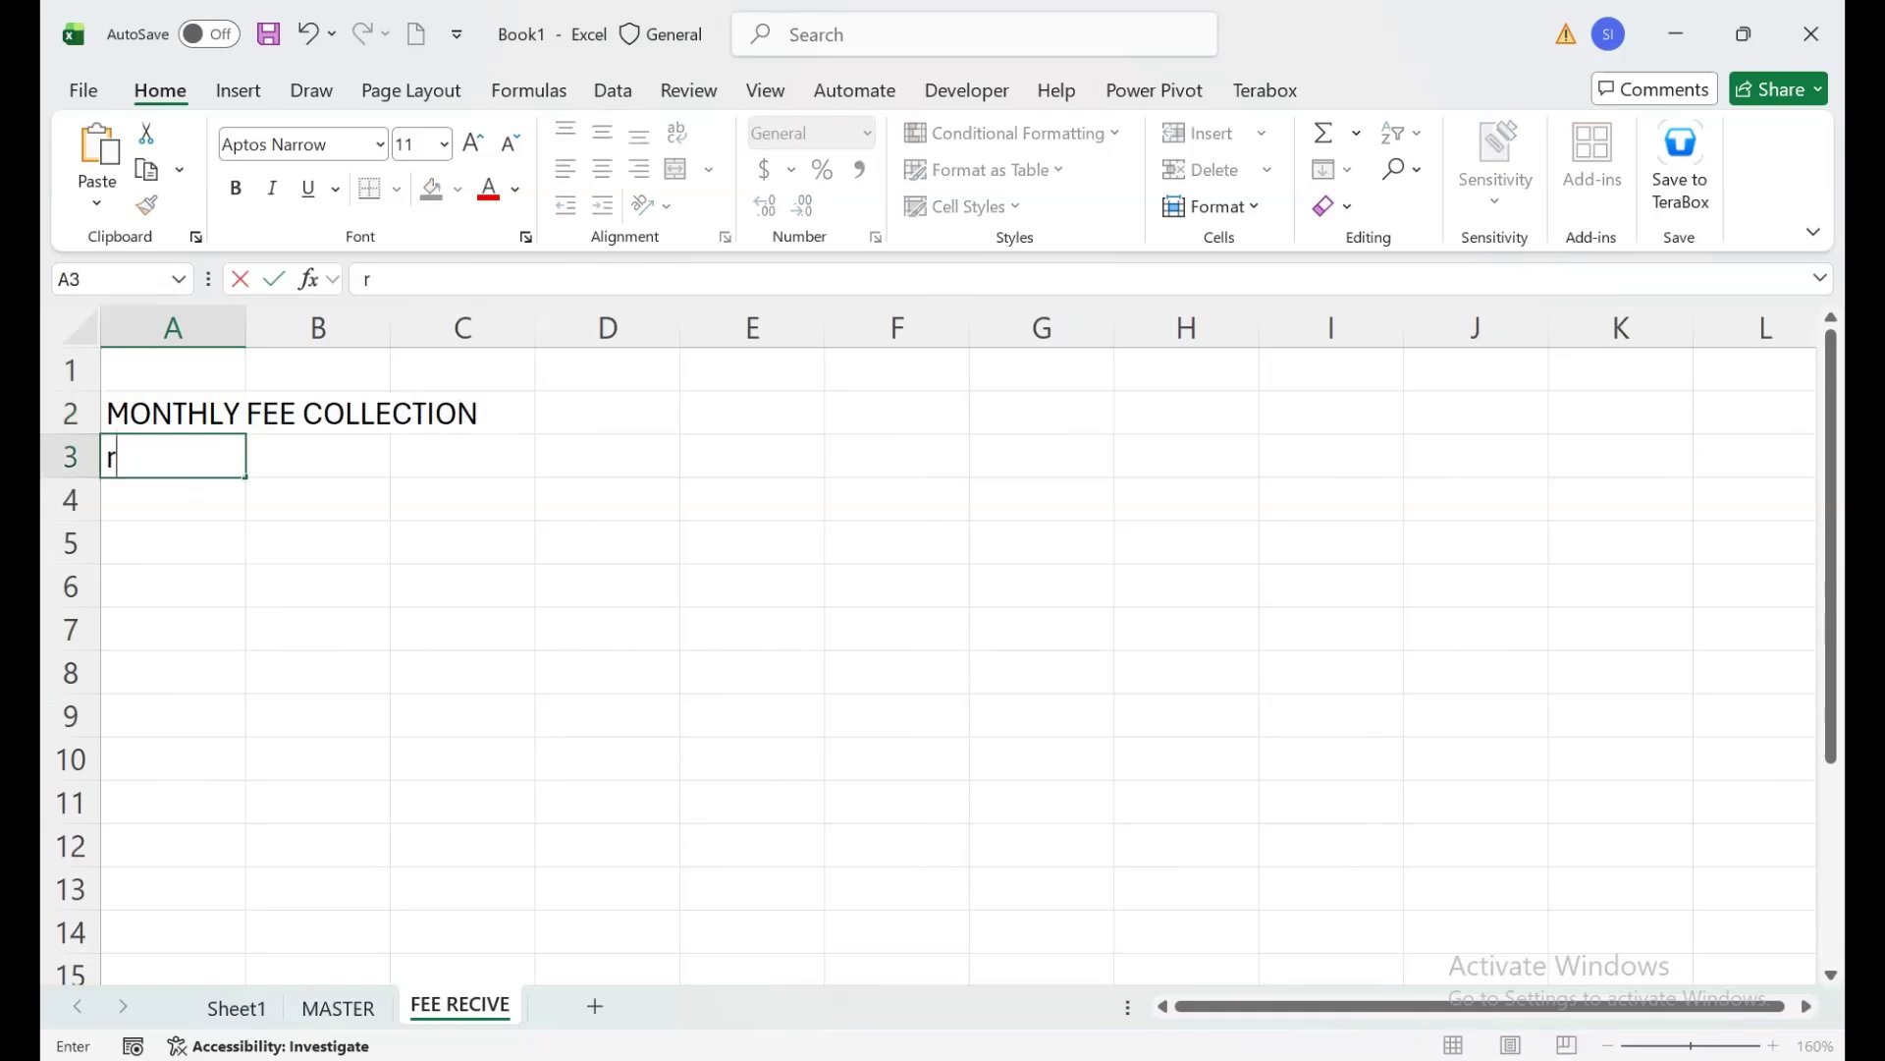
Enter the header RECEIPT NO in A3 and fit column A's width to that header.
type("RECEIPT ")
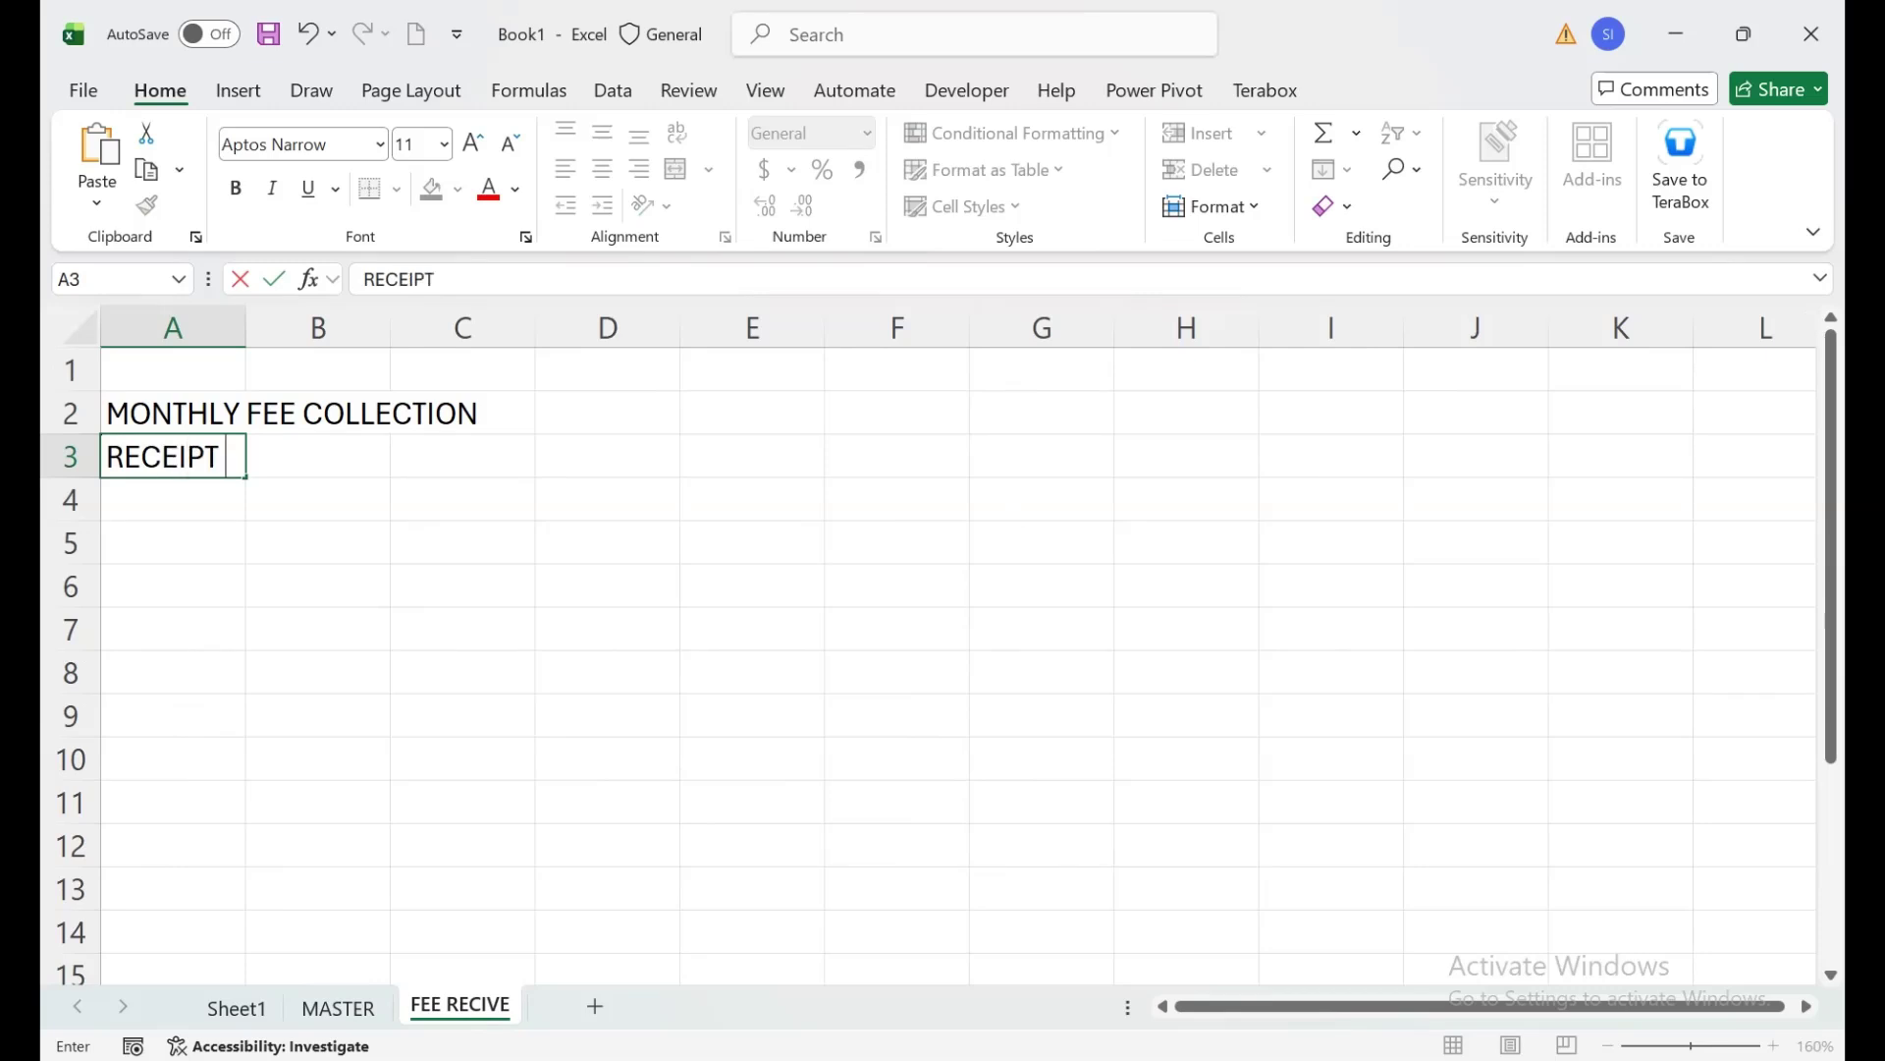
type("NO")
key("Tab")
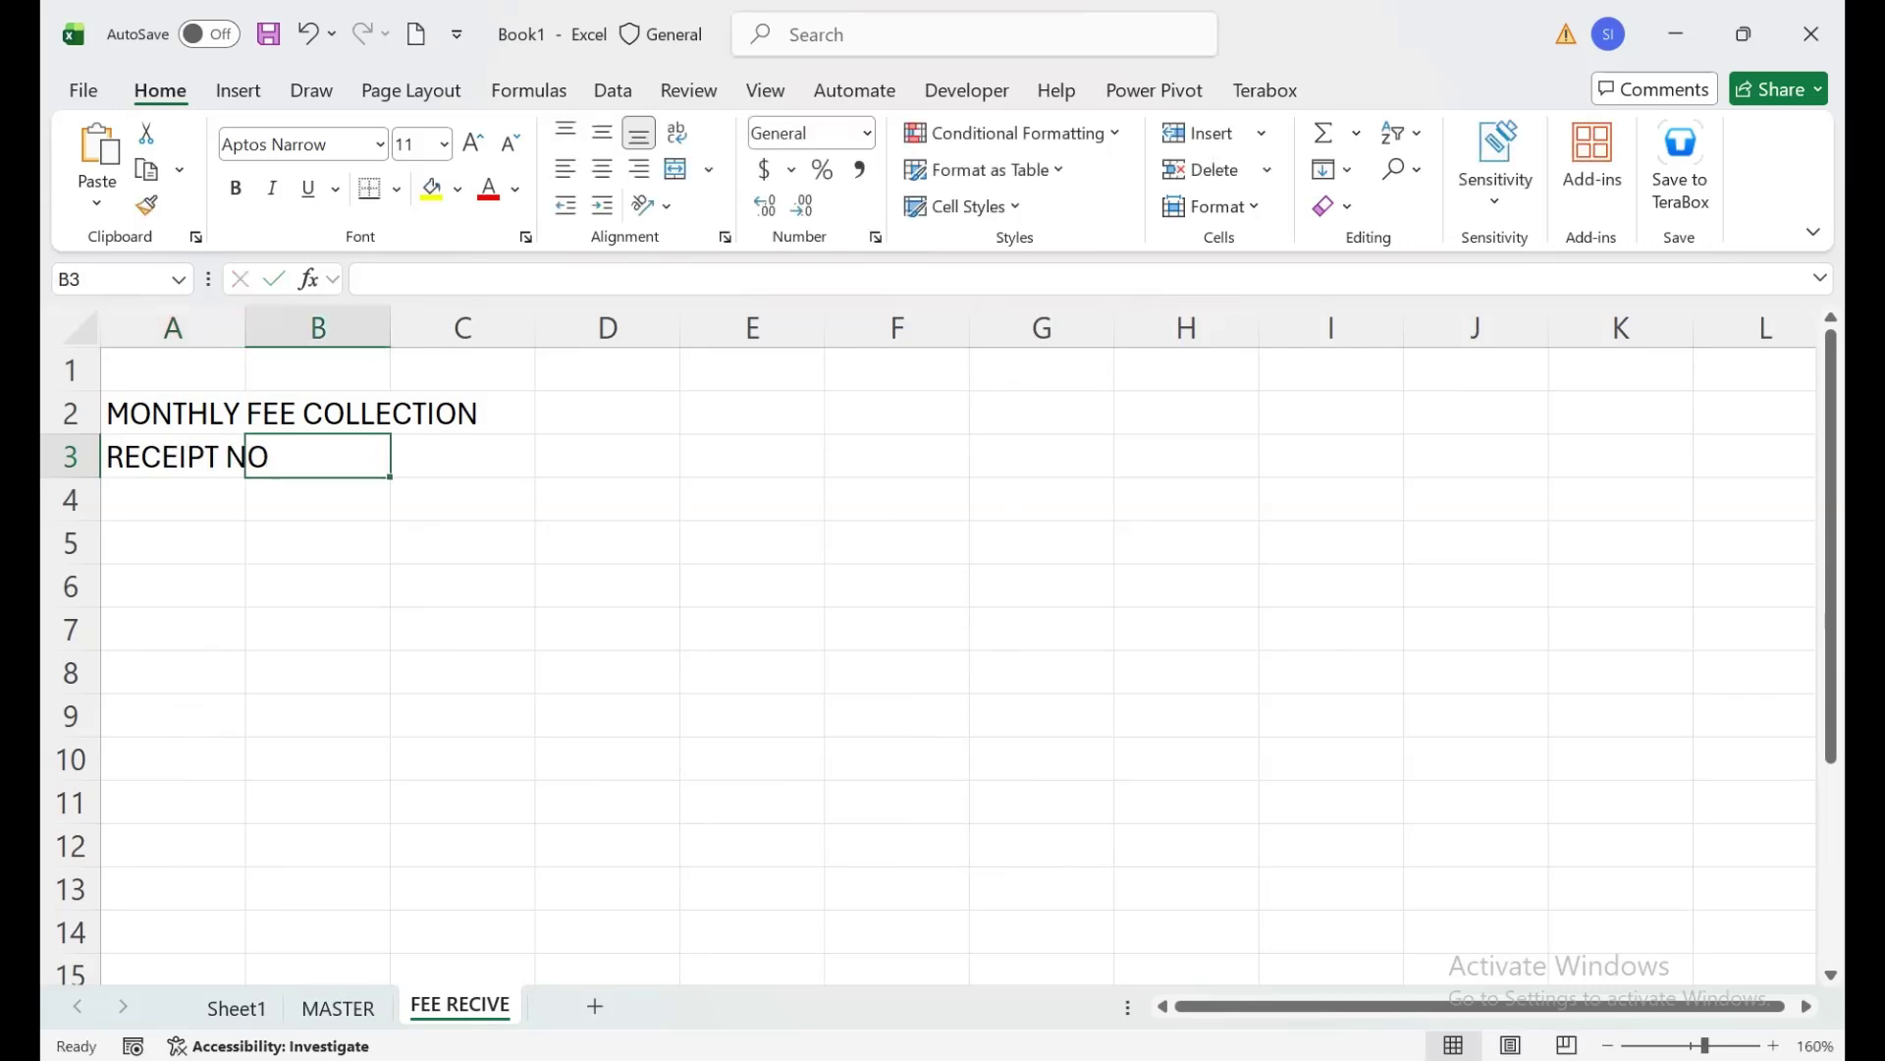
left_click(172, 456)
key("alt+h")
key("o")
key("i")
Enter the capitalised headers DATE in B3 and ADMISSION NO in C3.
left_click(348, 456)
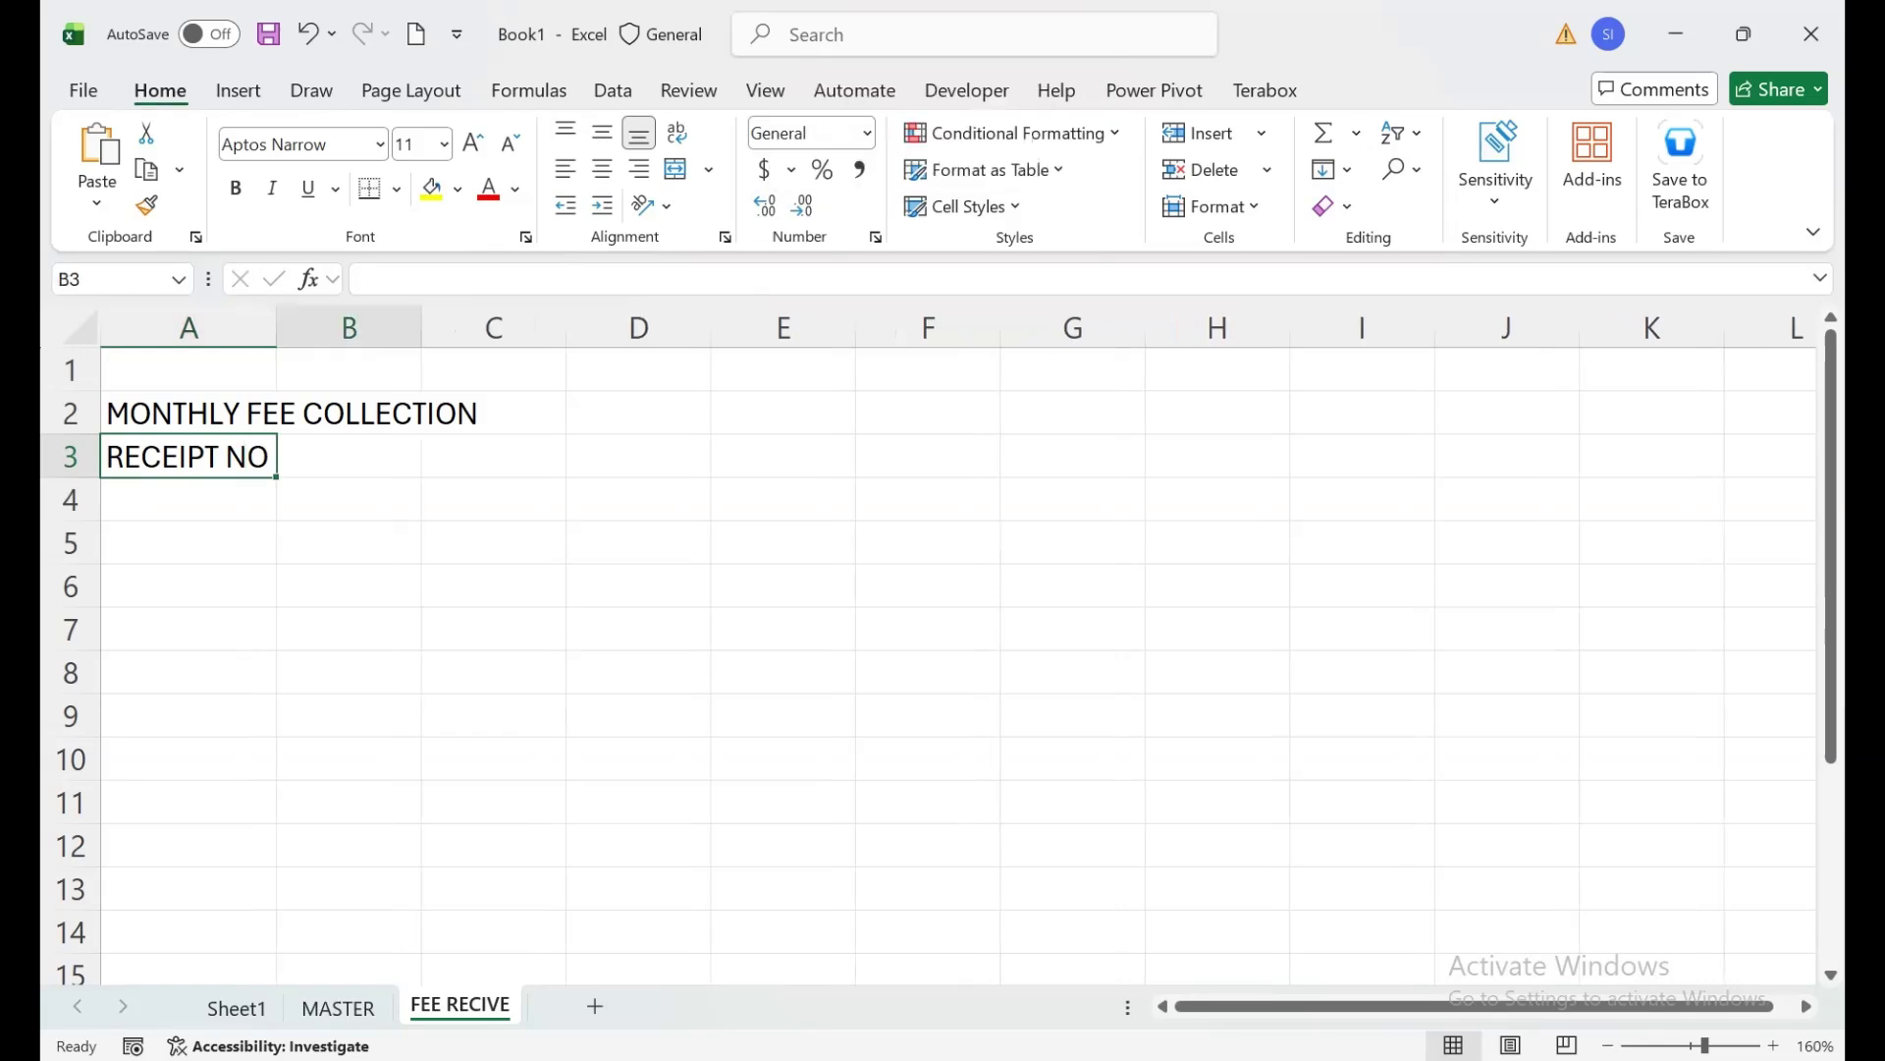
type("dATE")
key("Tab")
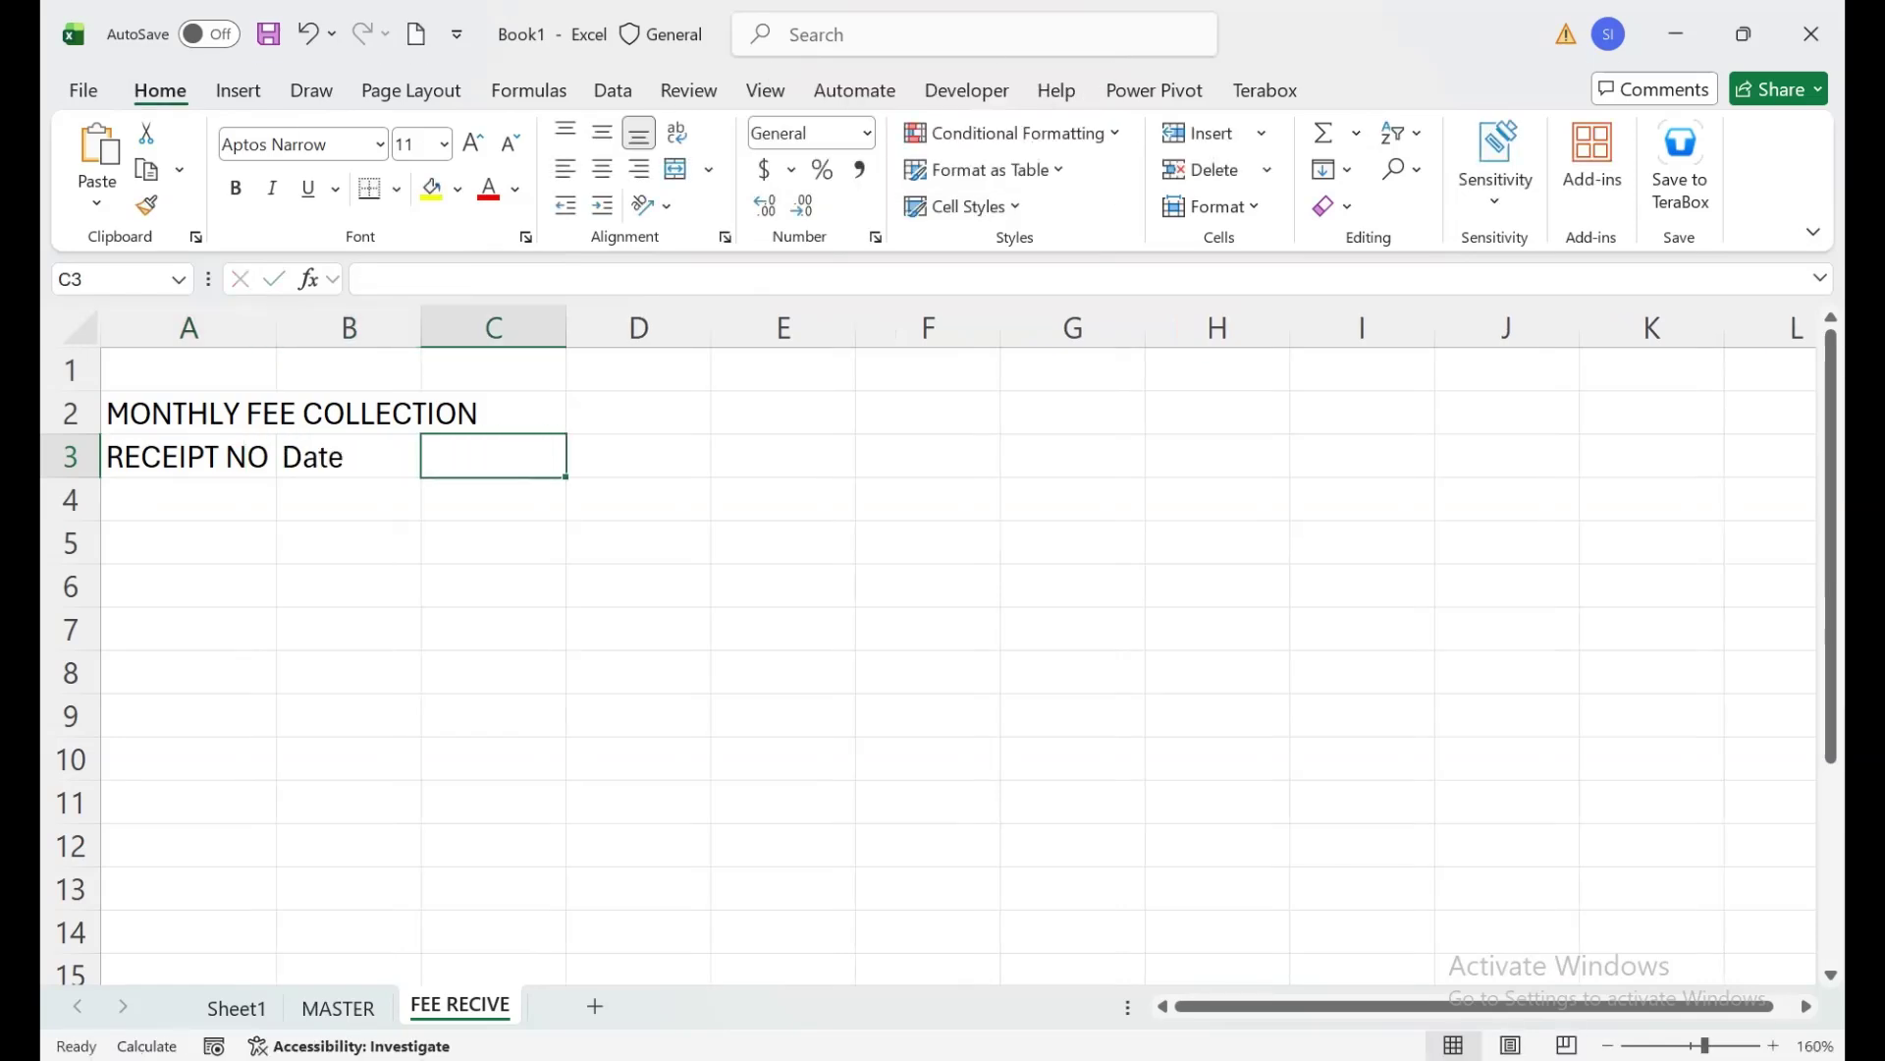
left_click(349, 456)
type("DATE")
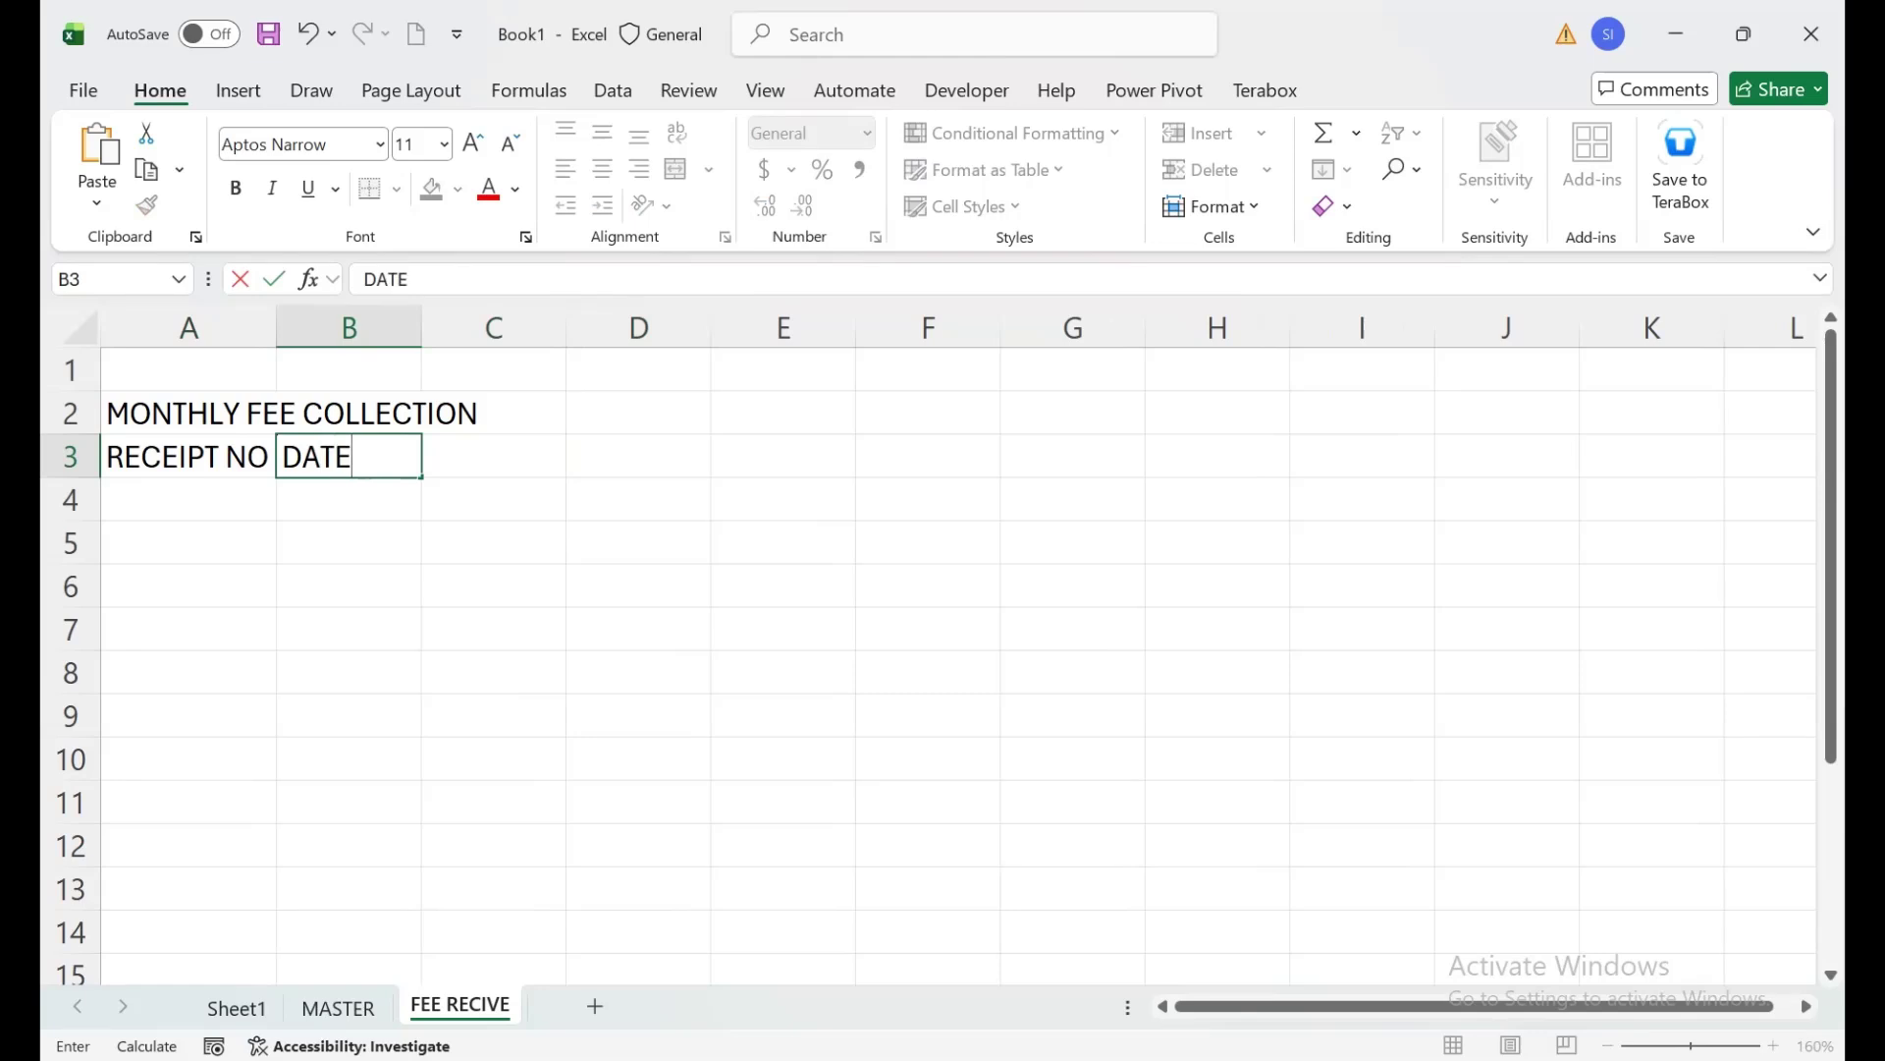
key("Tab")
type("ADMISSION N")
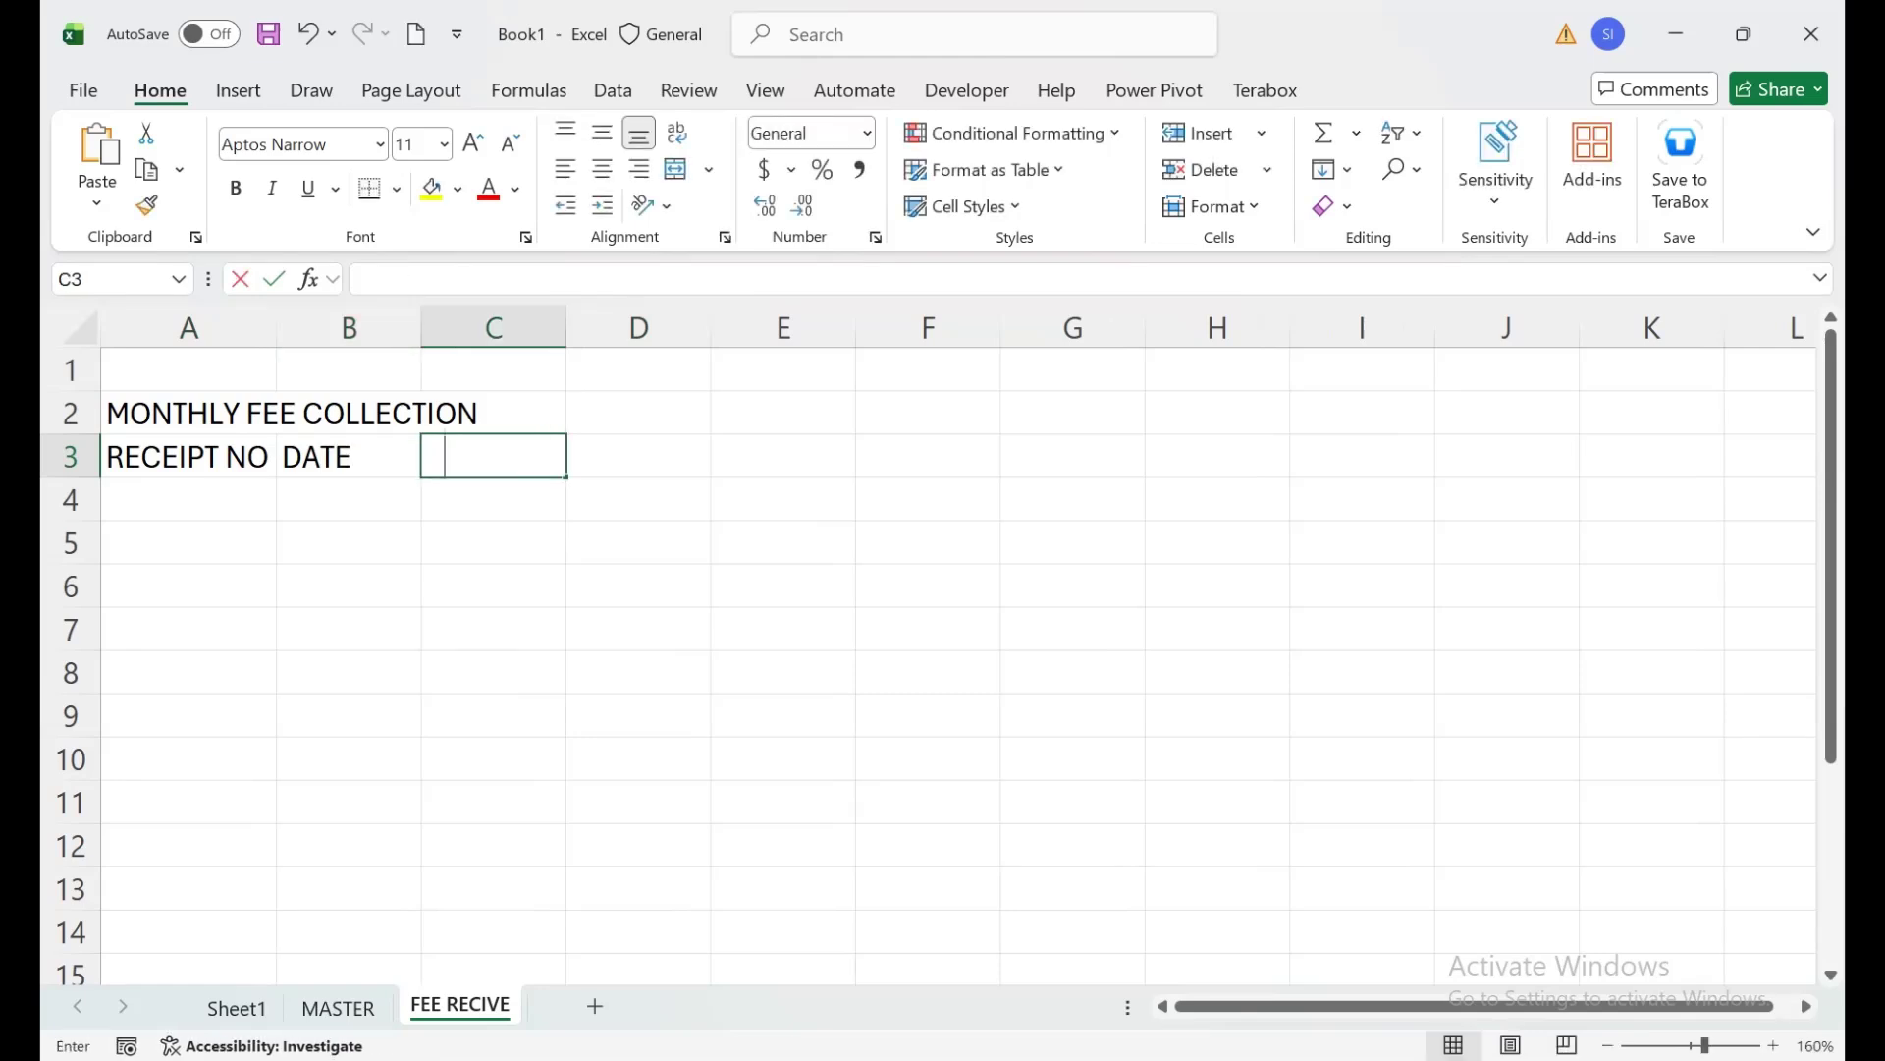
type("O")
key("Tab")
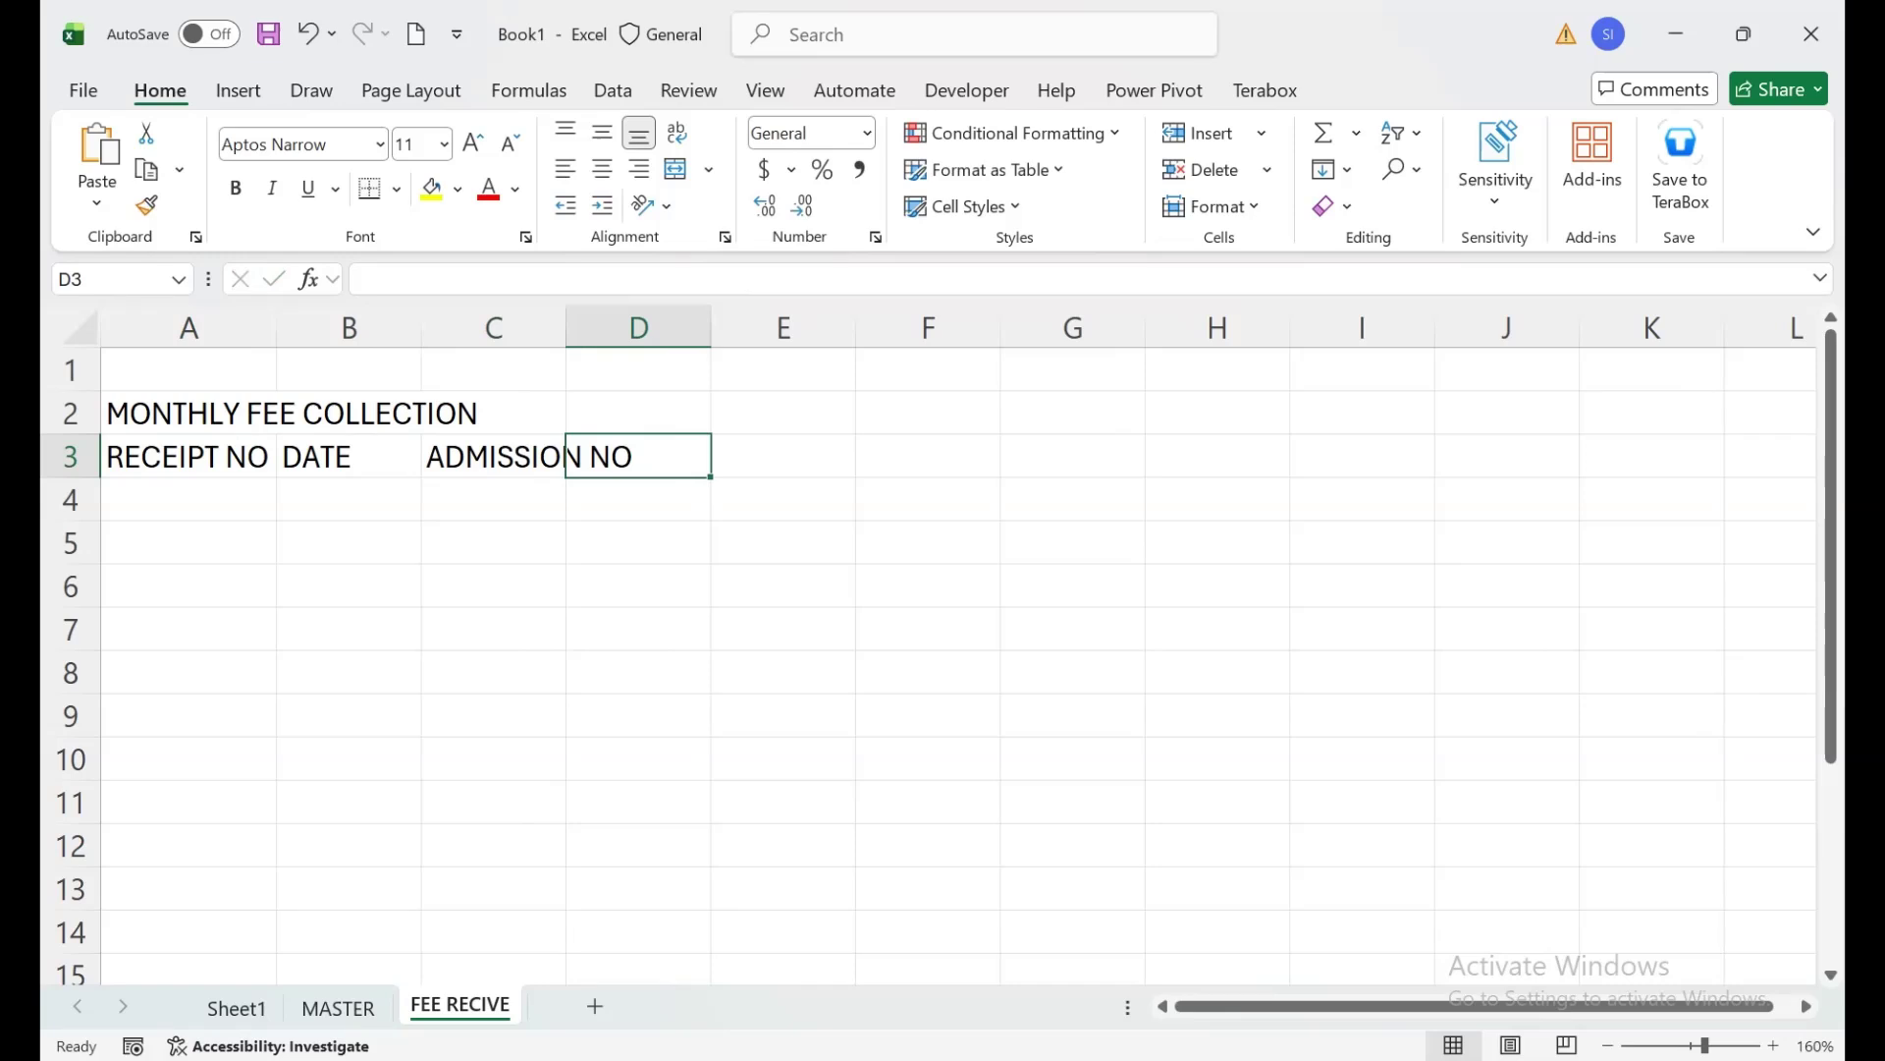
Enter the headers STUDENT NAME in D3 and MONTH in E3.
type("STUDENT NAME")
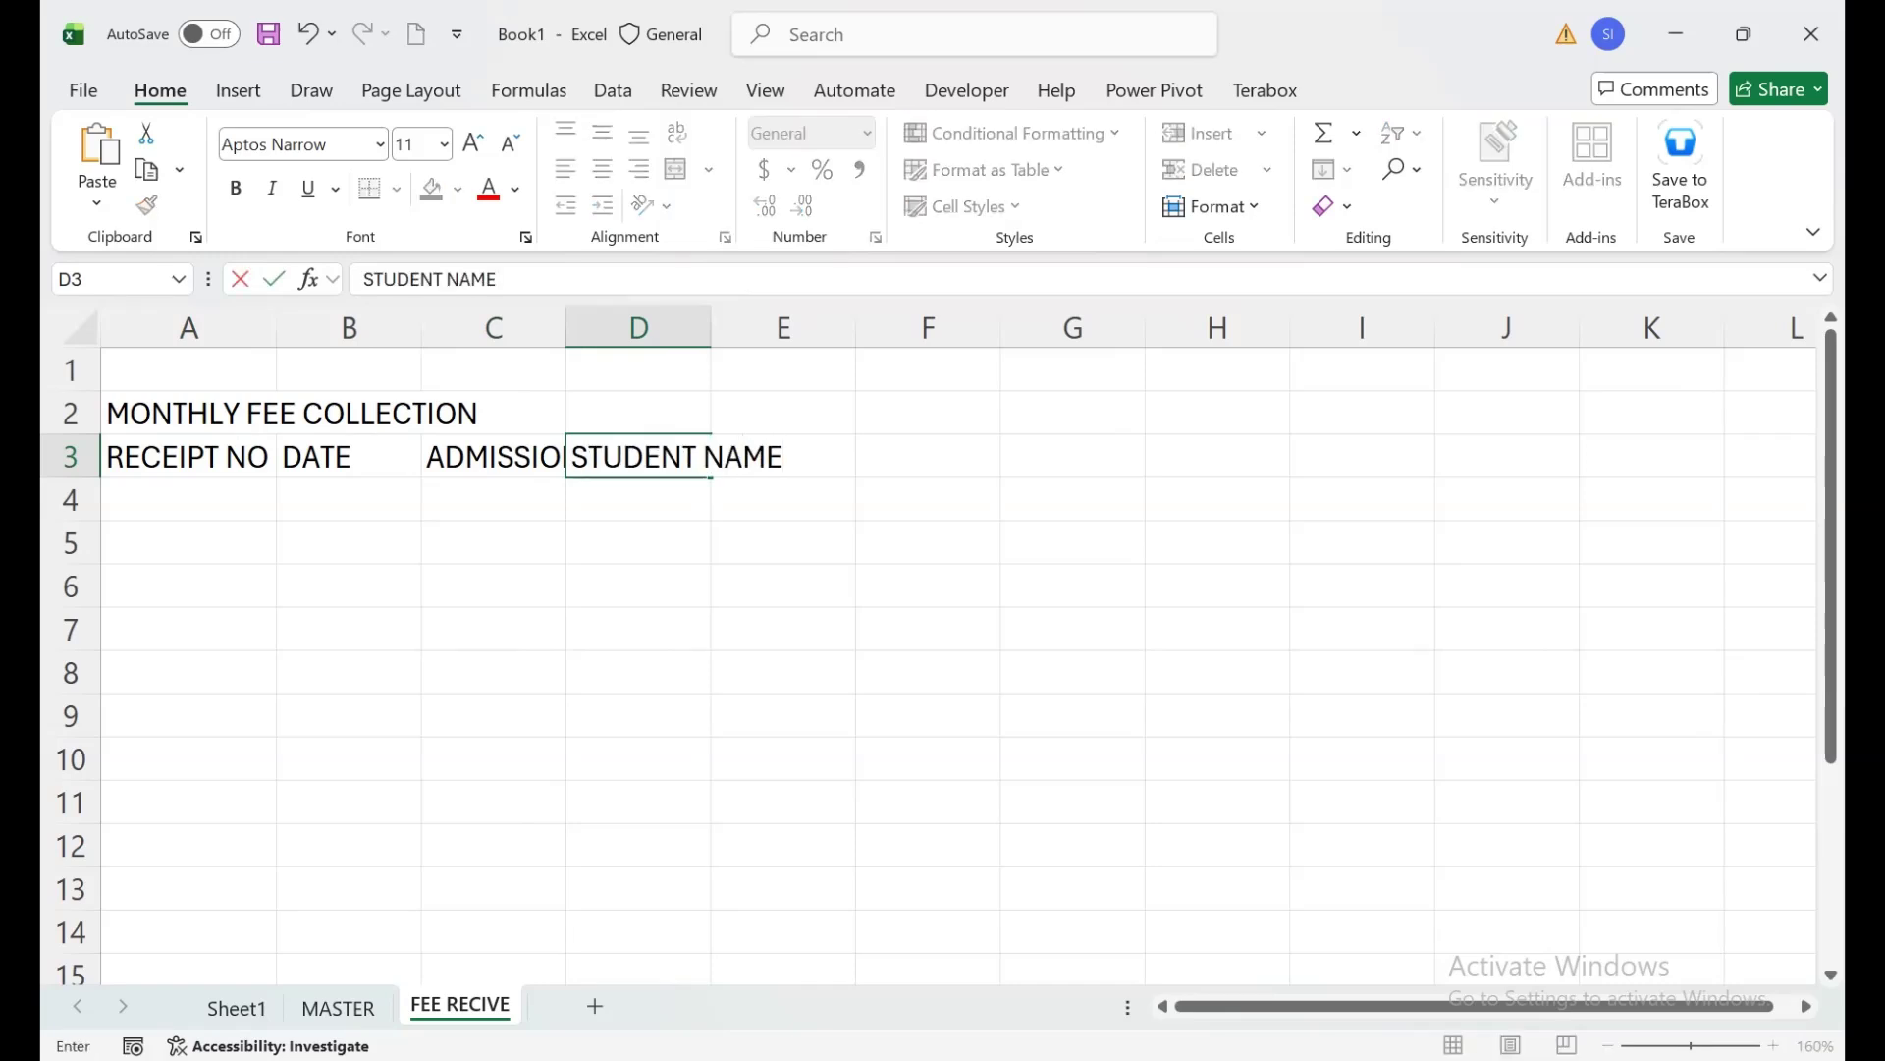
key("Tab")
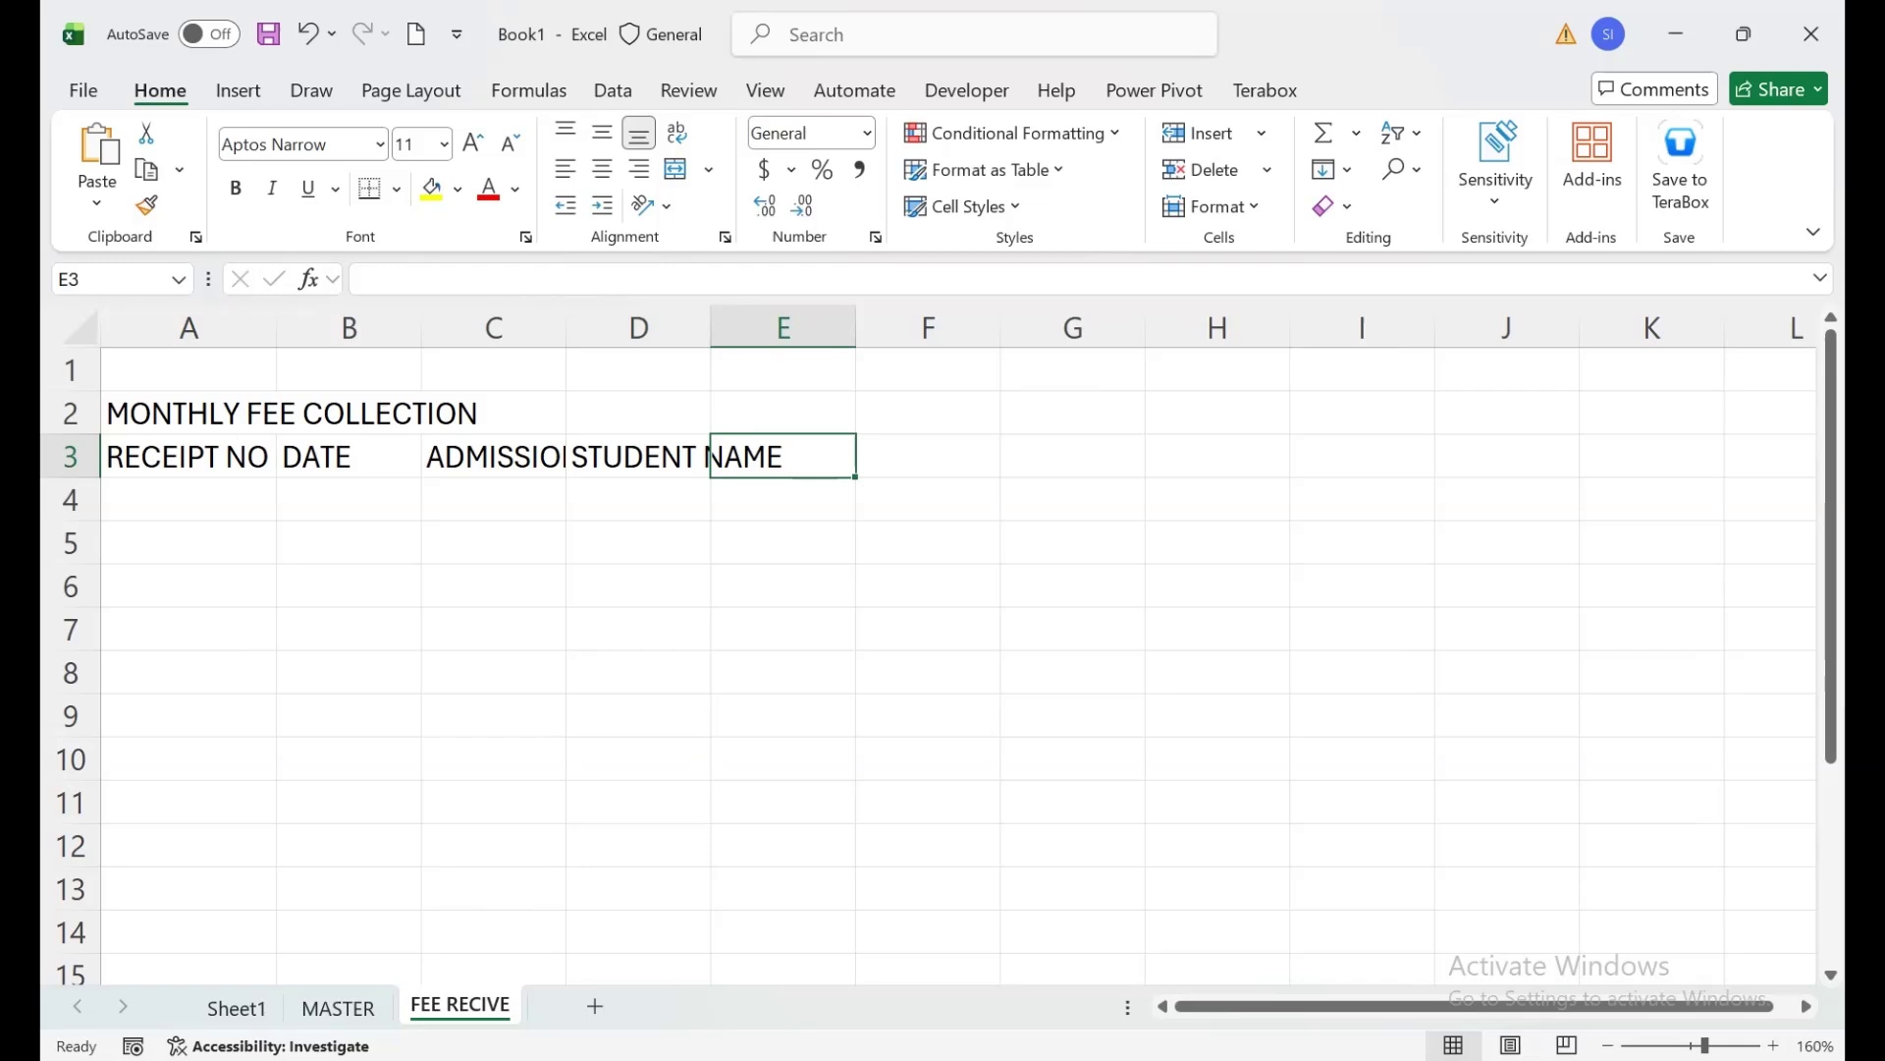
type("MONTH")
key("Tab")
Enter the headers MONTHL FEE in F3 and PREVIOUS BAL in G3.
type("MOBNT")
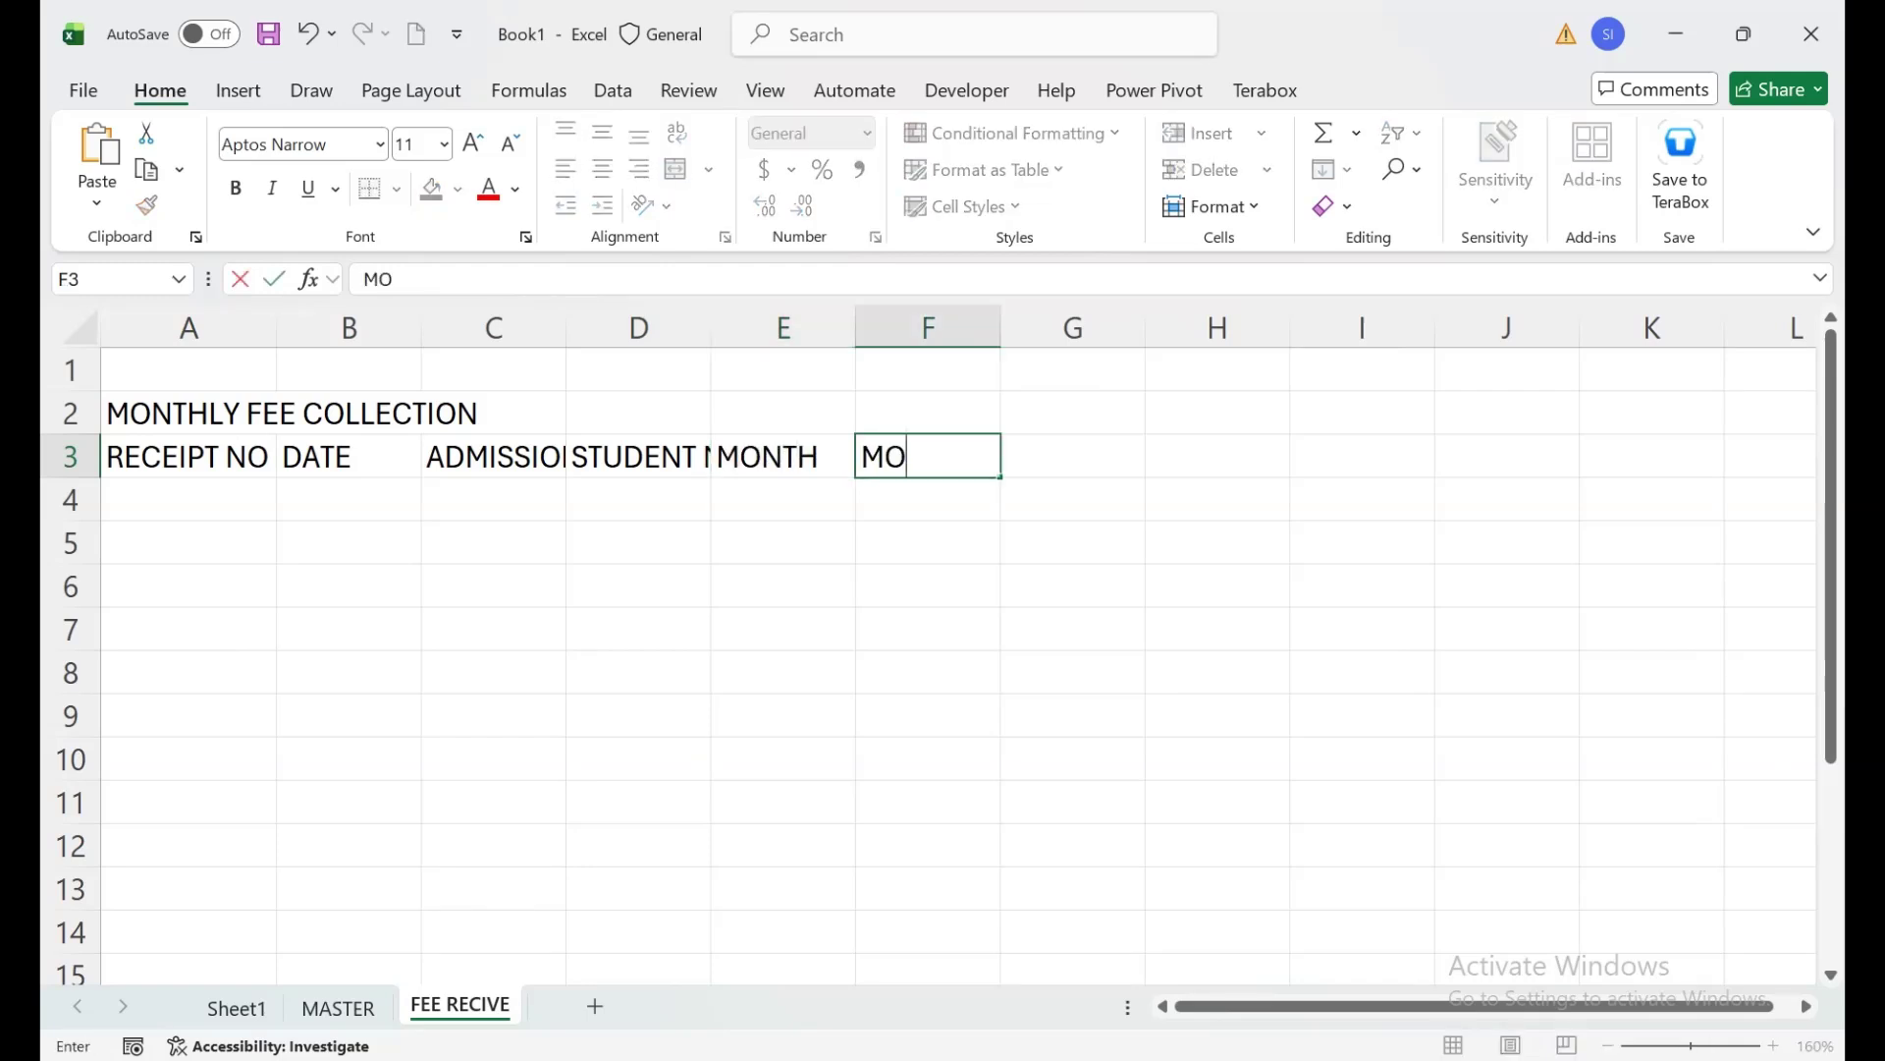
key("BackSpace")
key("BackSpace")
key("BackSpace")
type("NTHL FEE")
key("Tab")
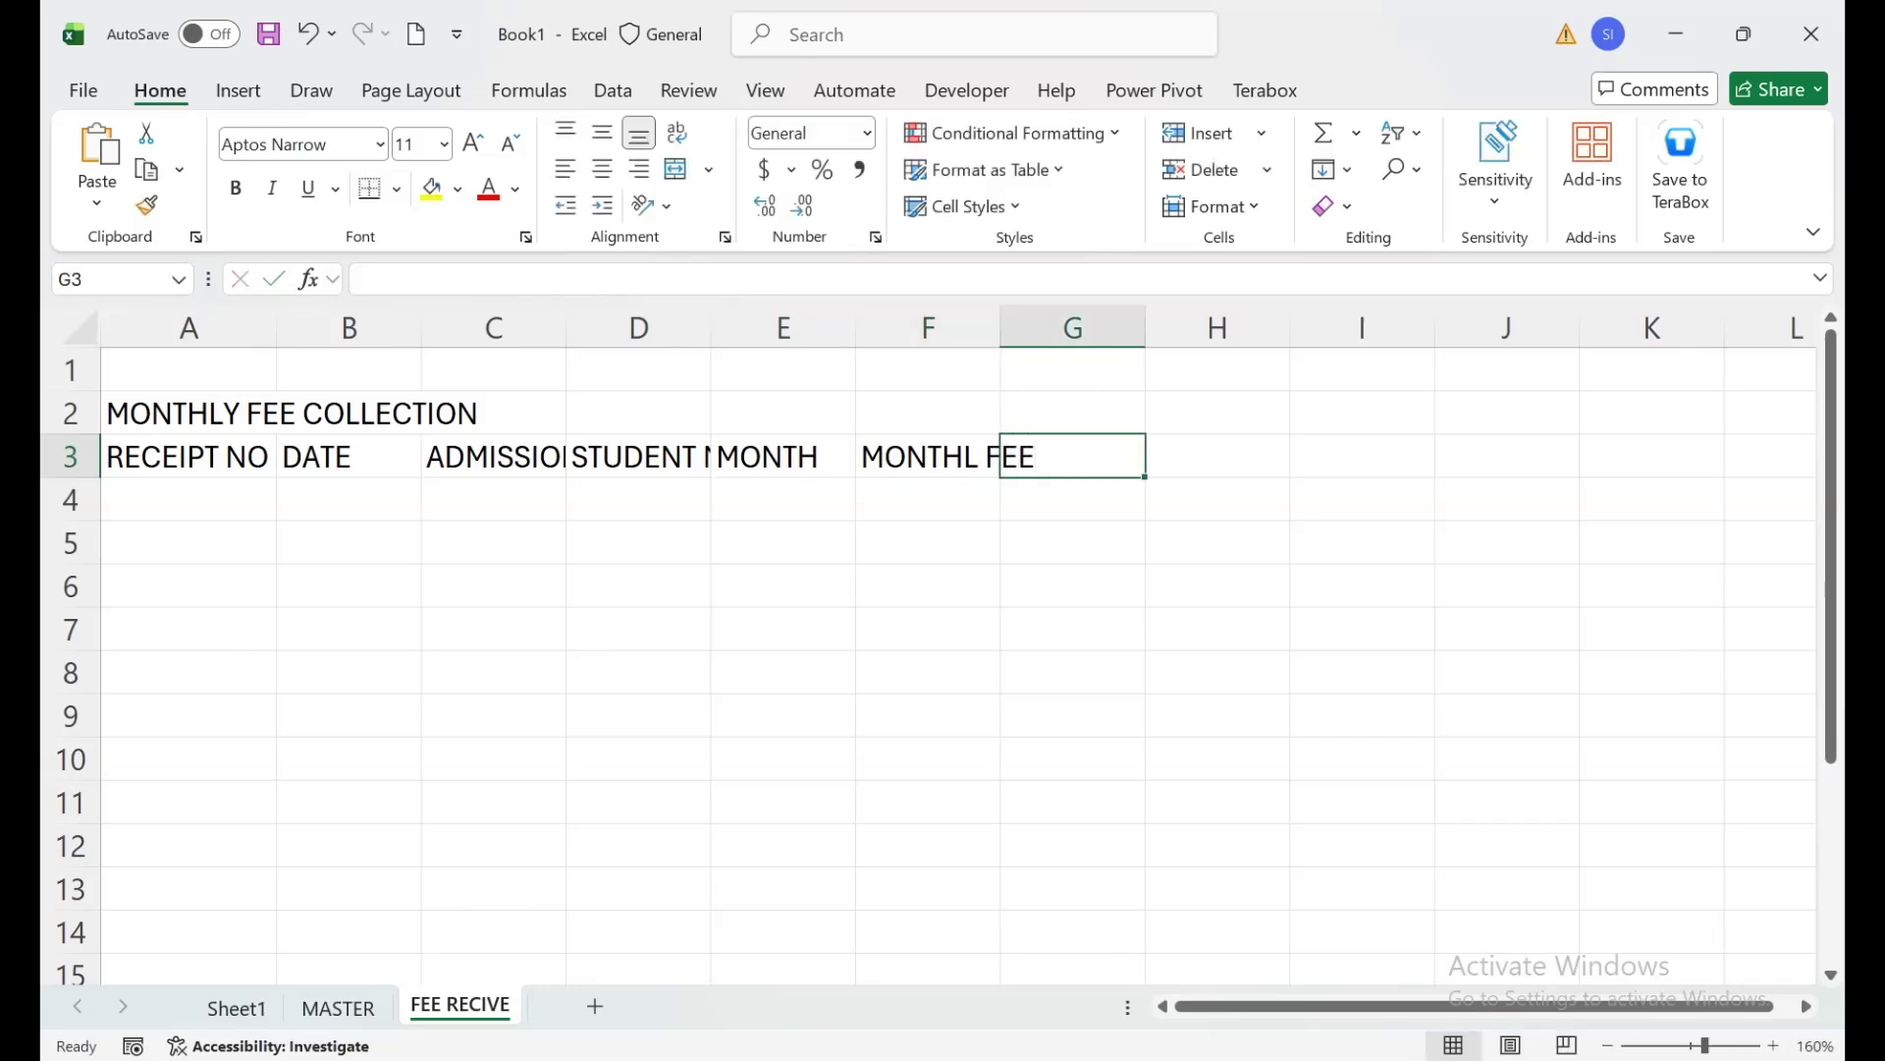
type("P")
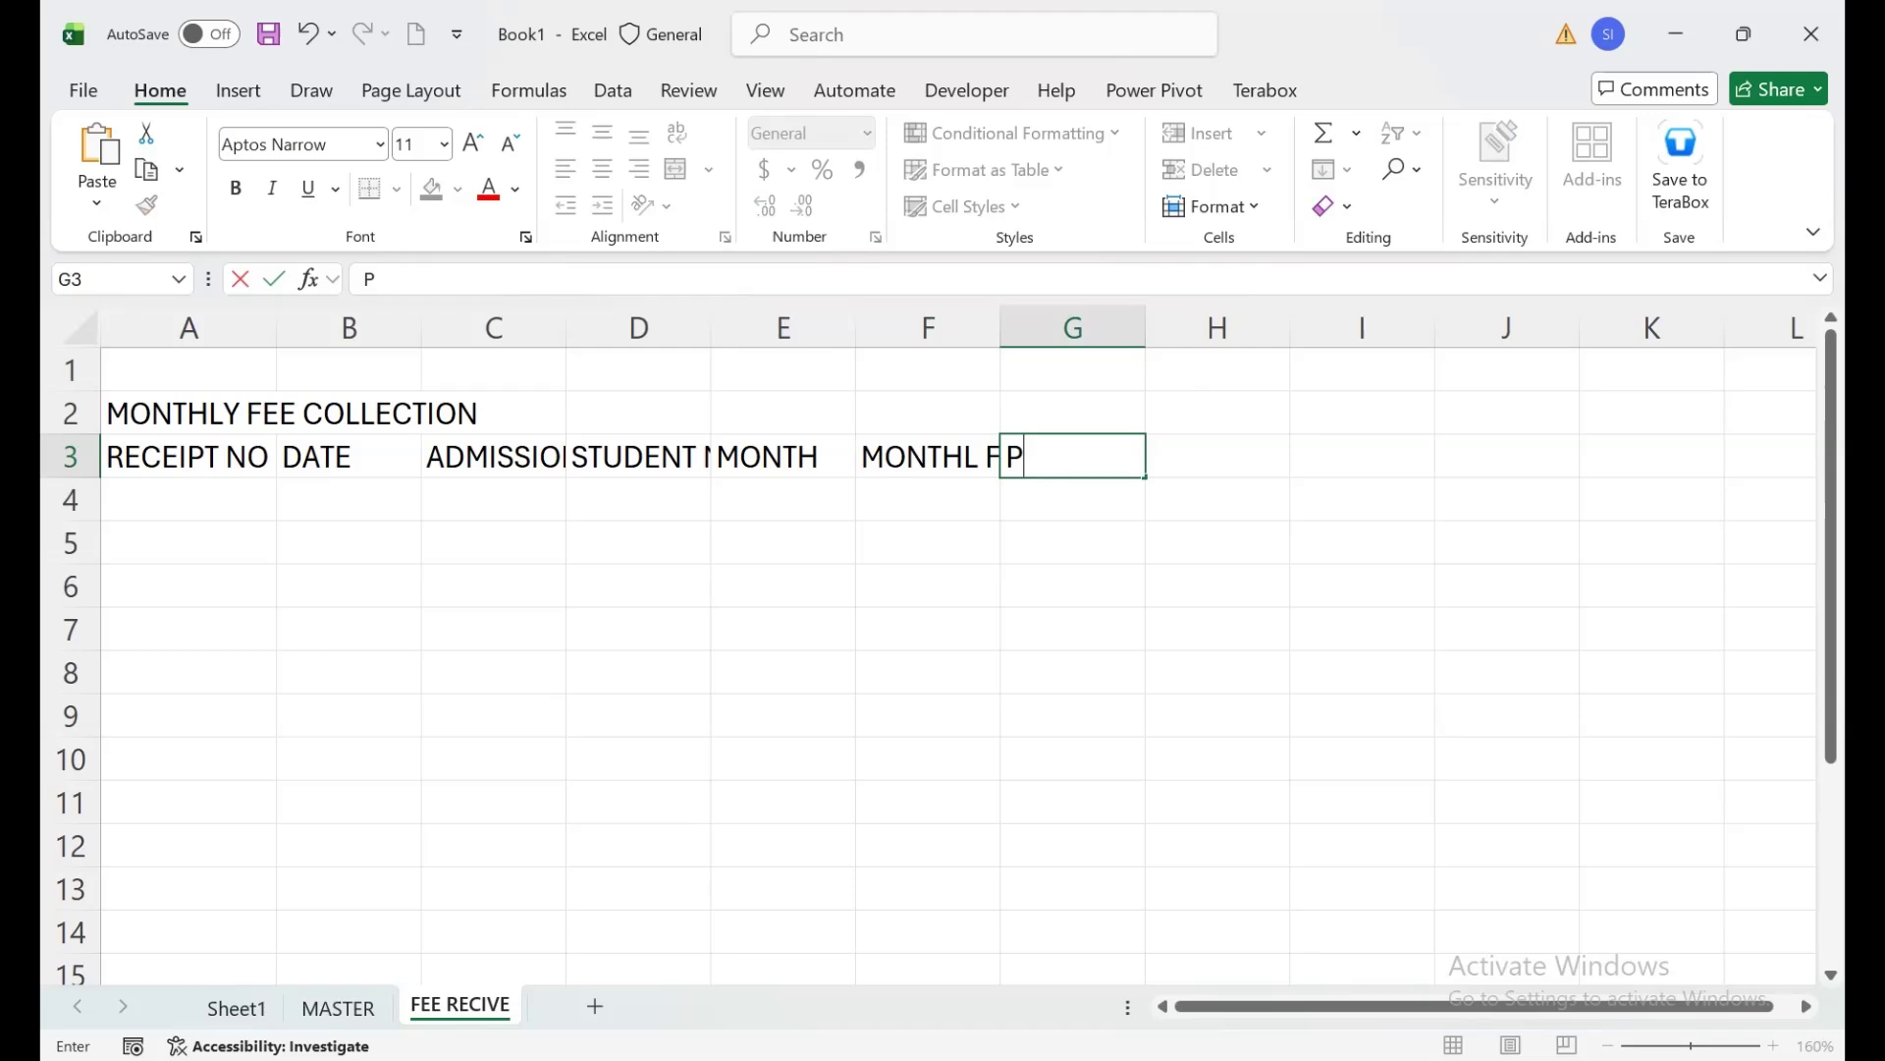
type("REVIOUS BAL")
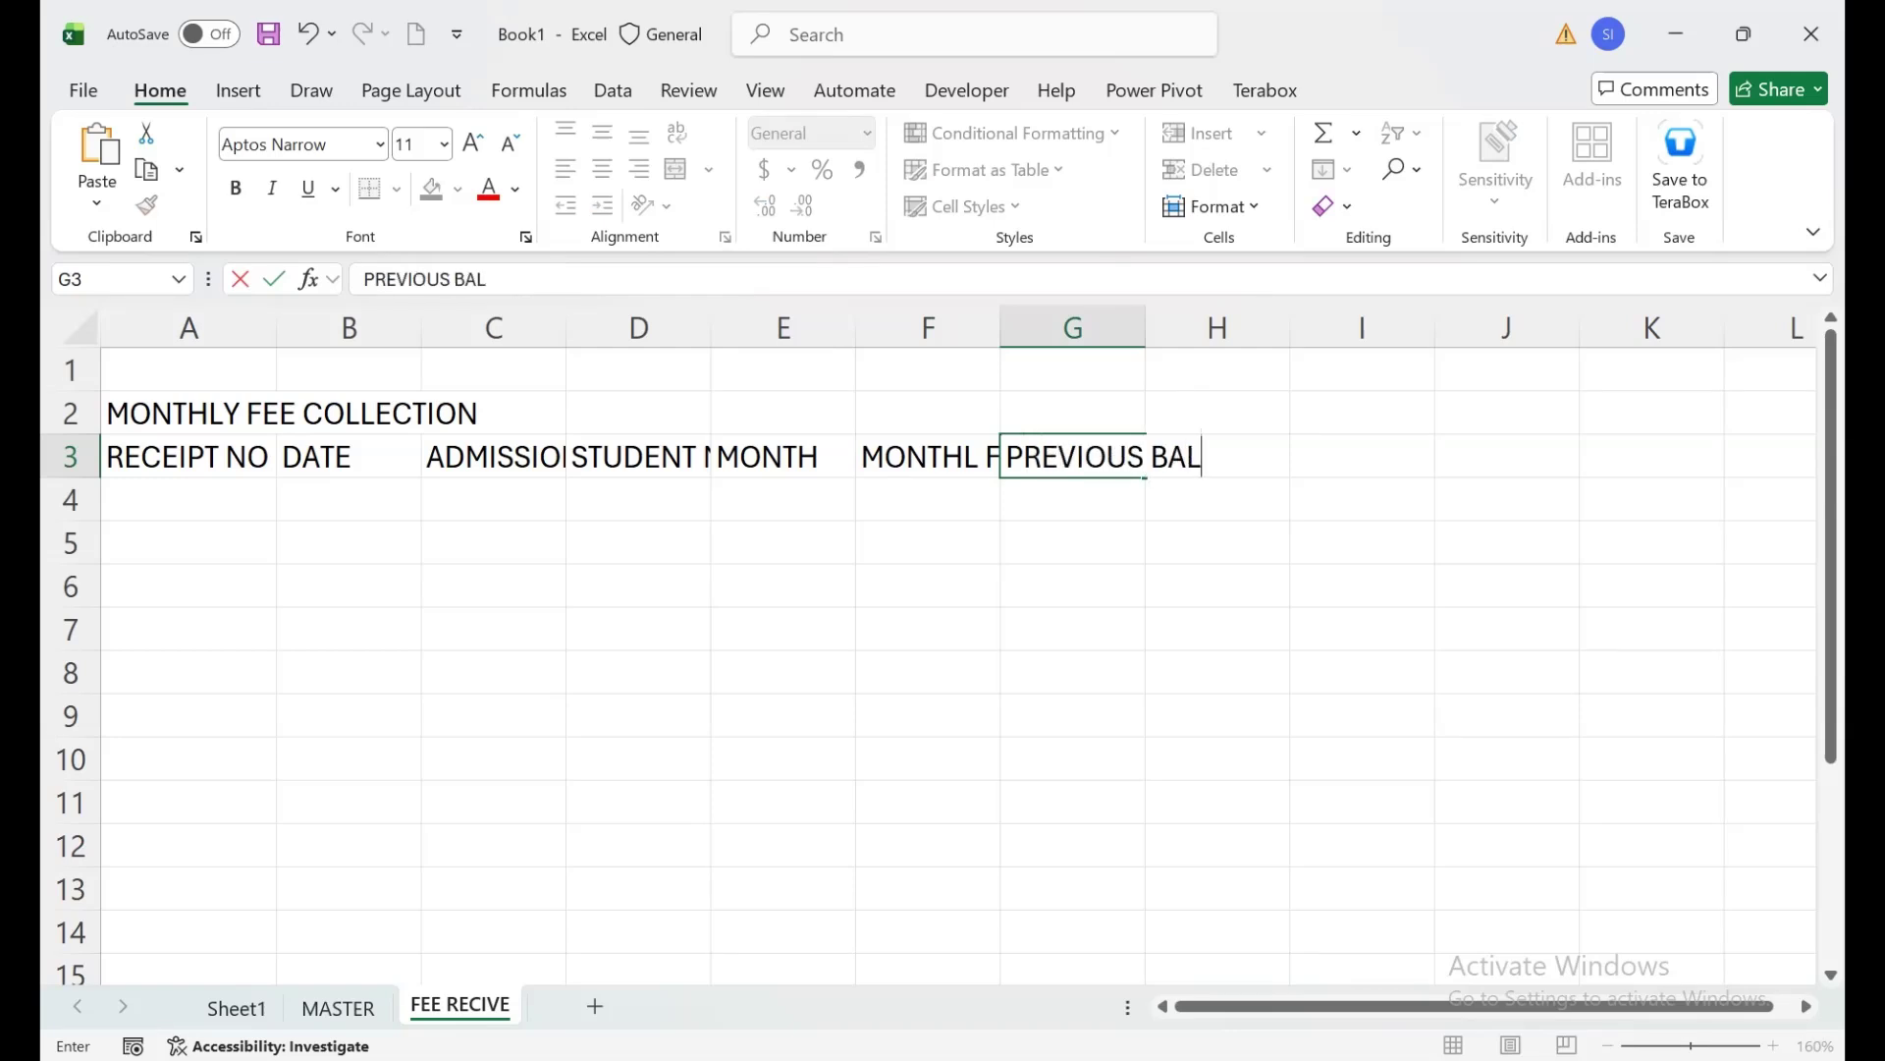
key("Tab")
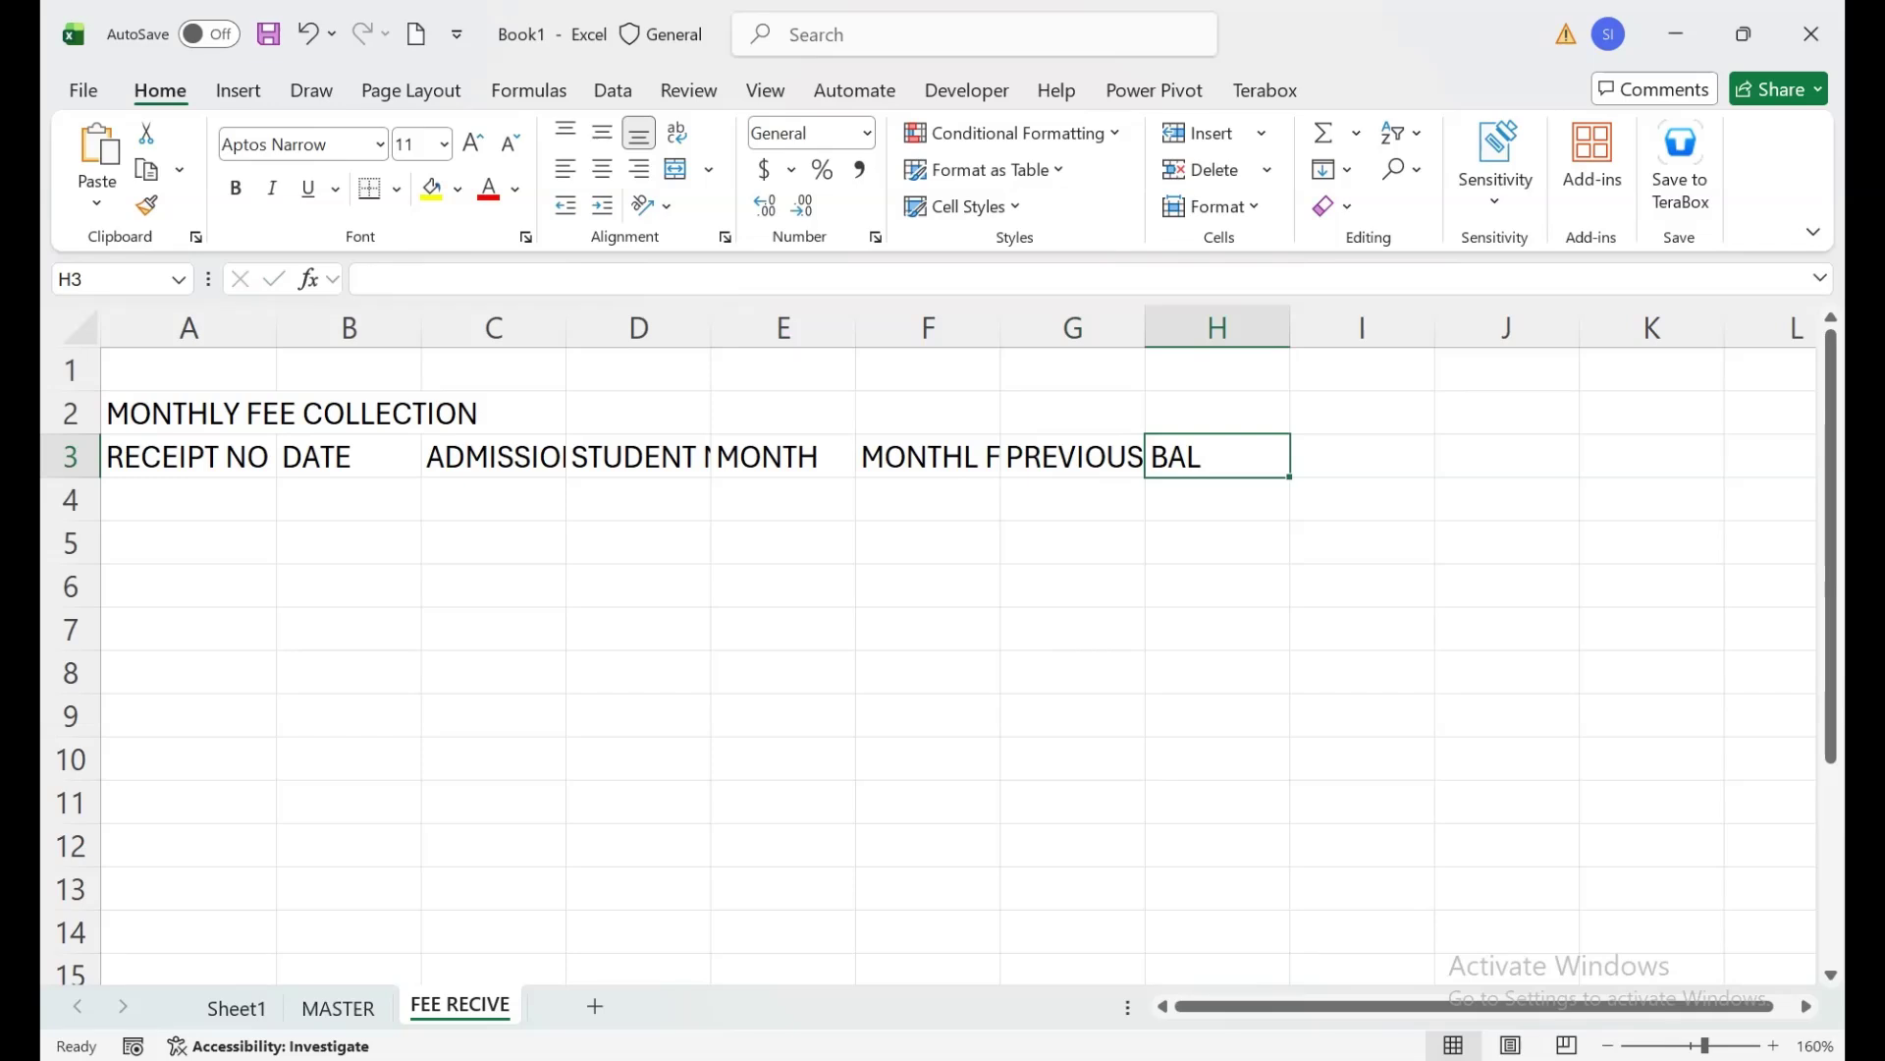
Enter the headers TOTAL DUE in H3 and RECEIVED in I3.
type("TT")
key("BackSpace")
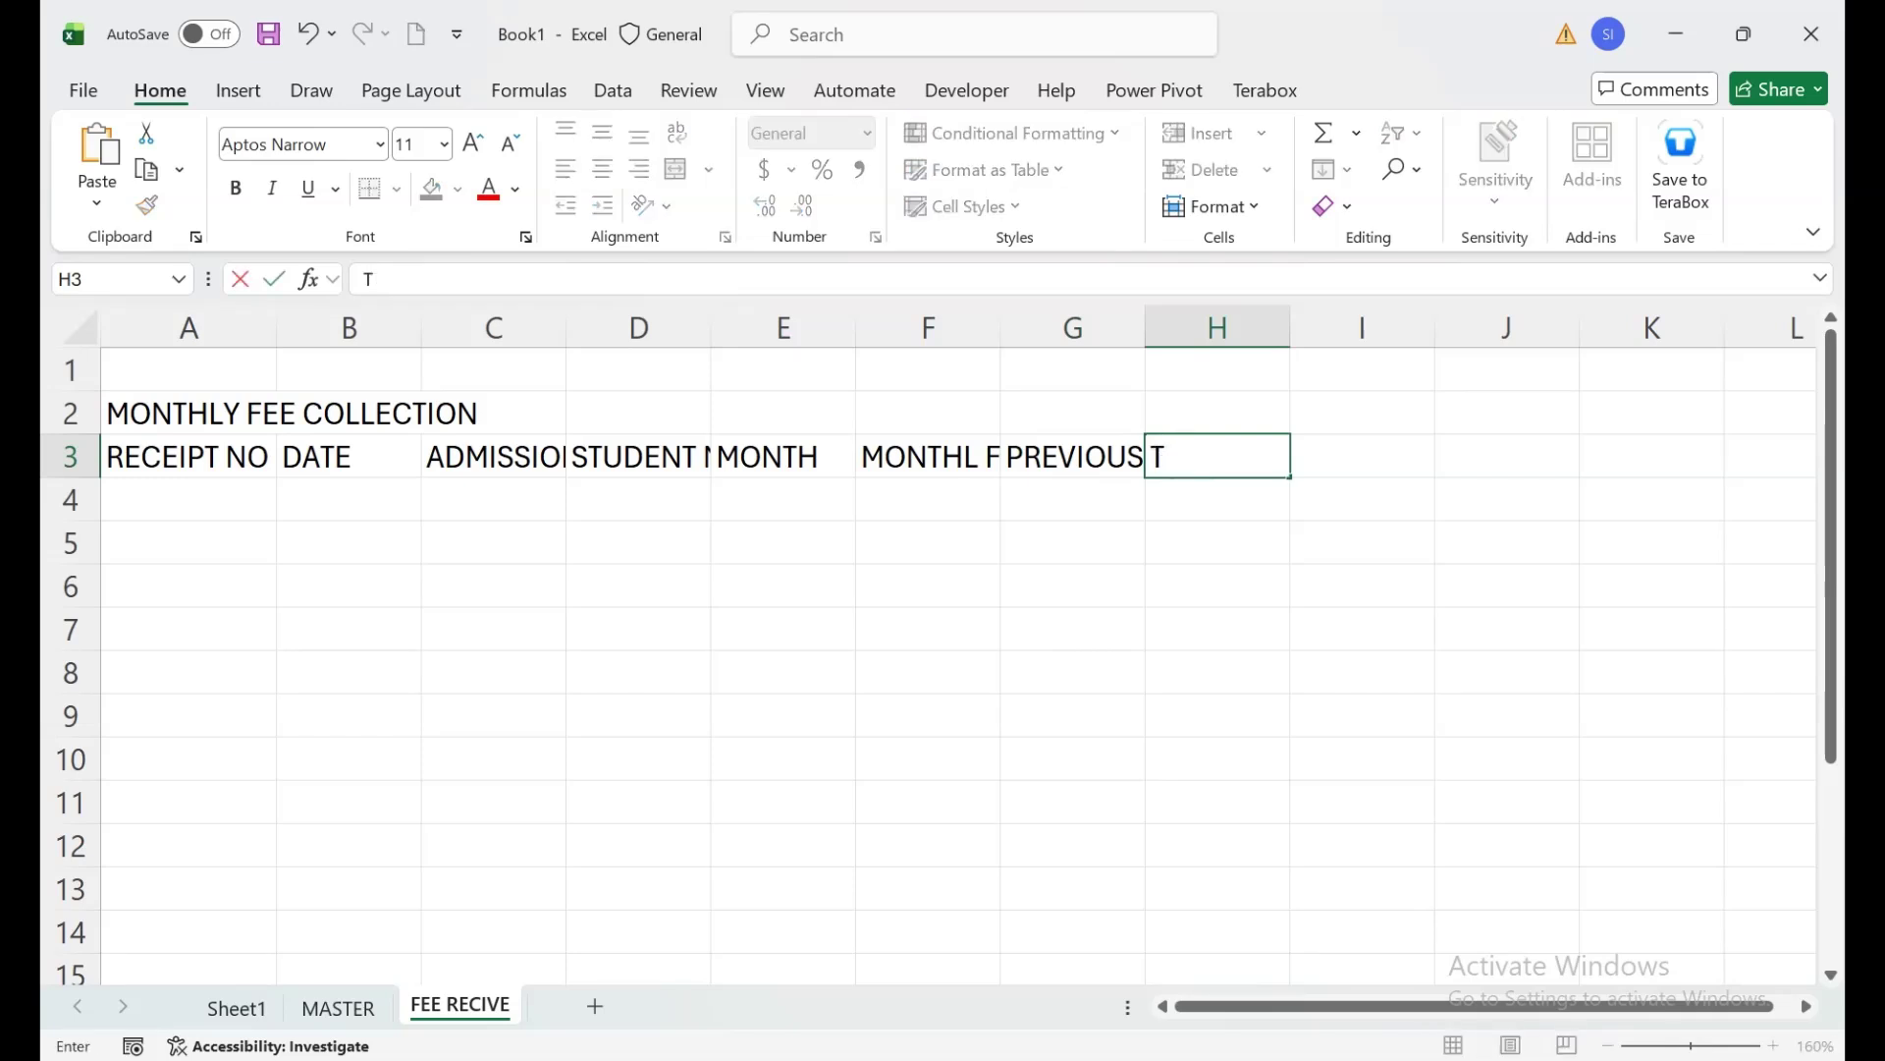
type("OTAL DUE")
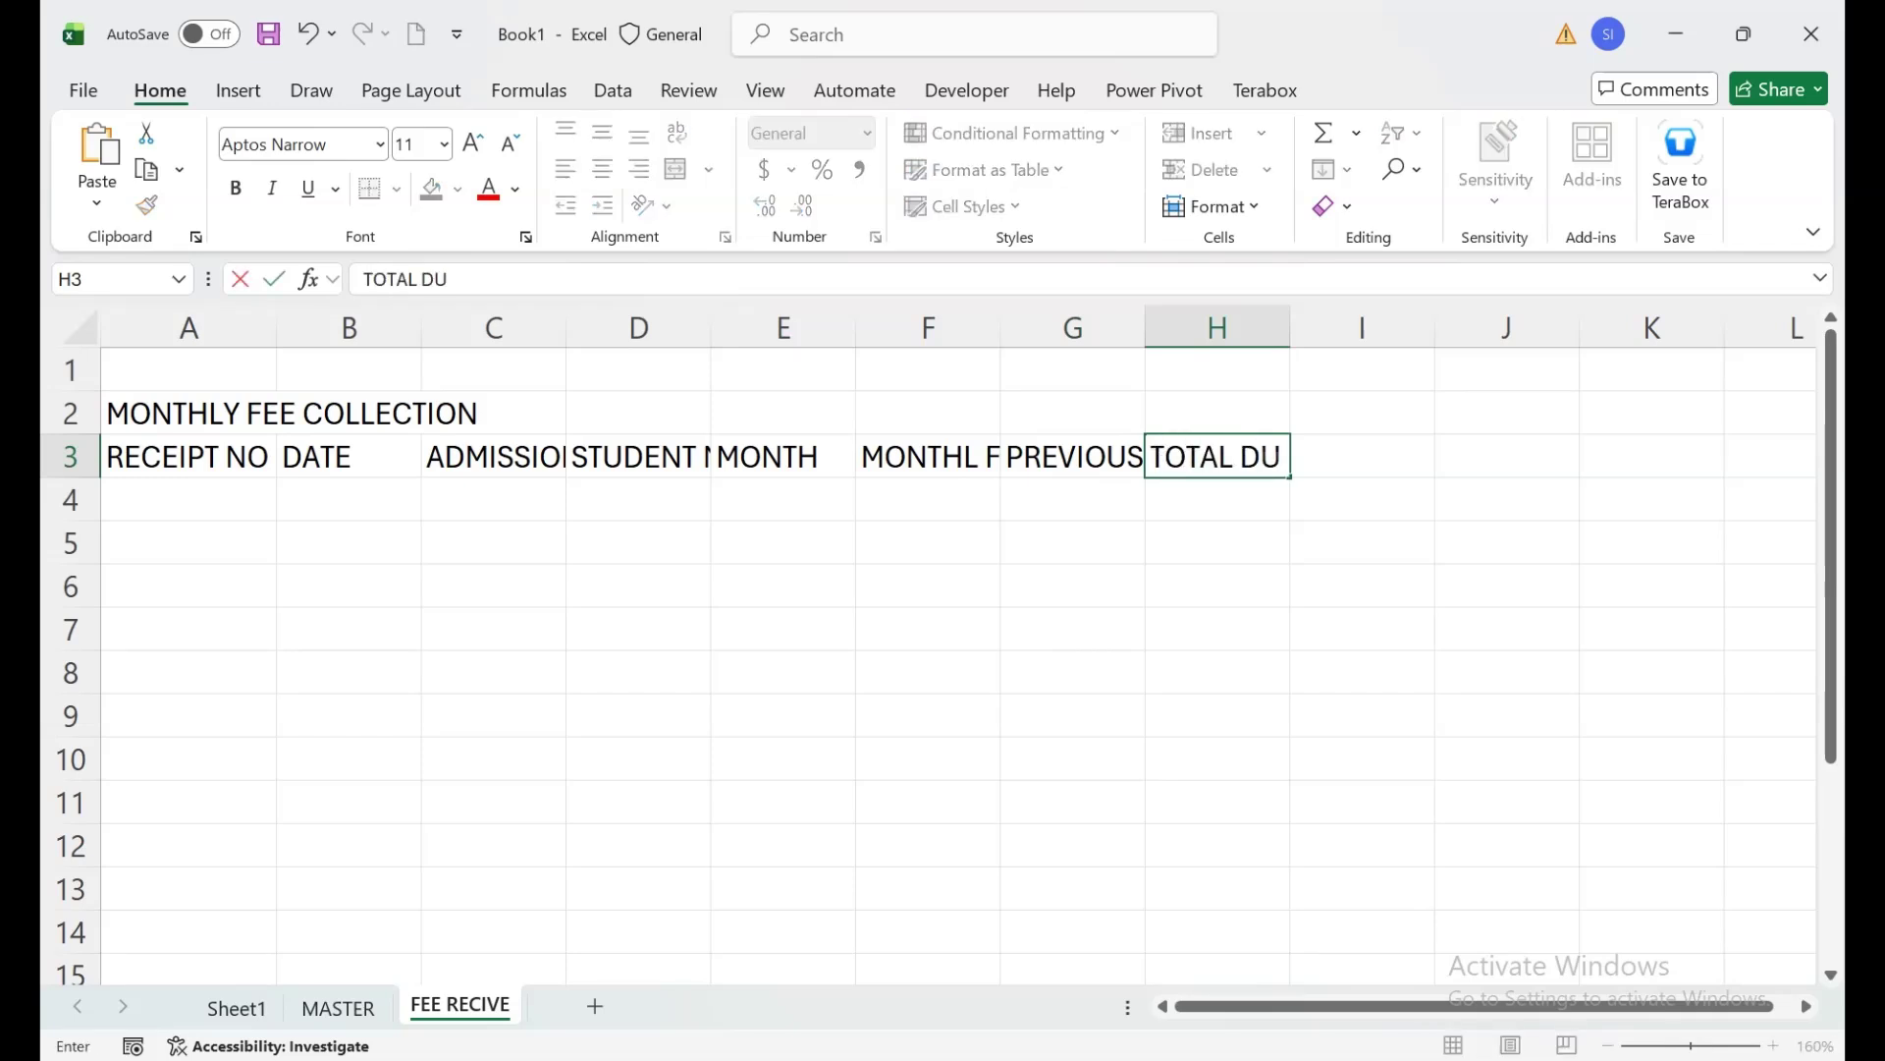
key("Tab")
type("RECEIV")
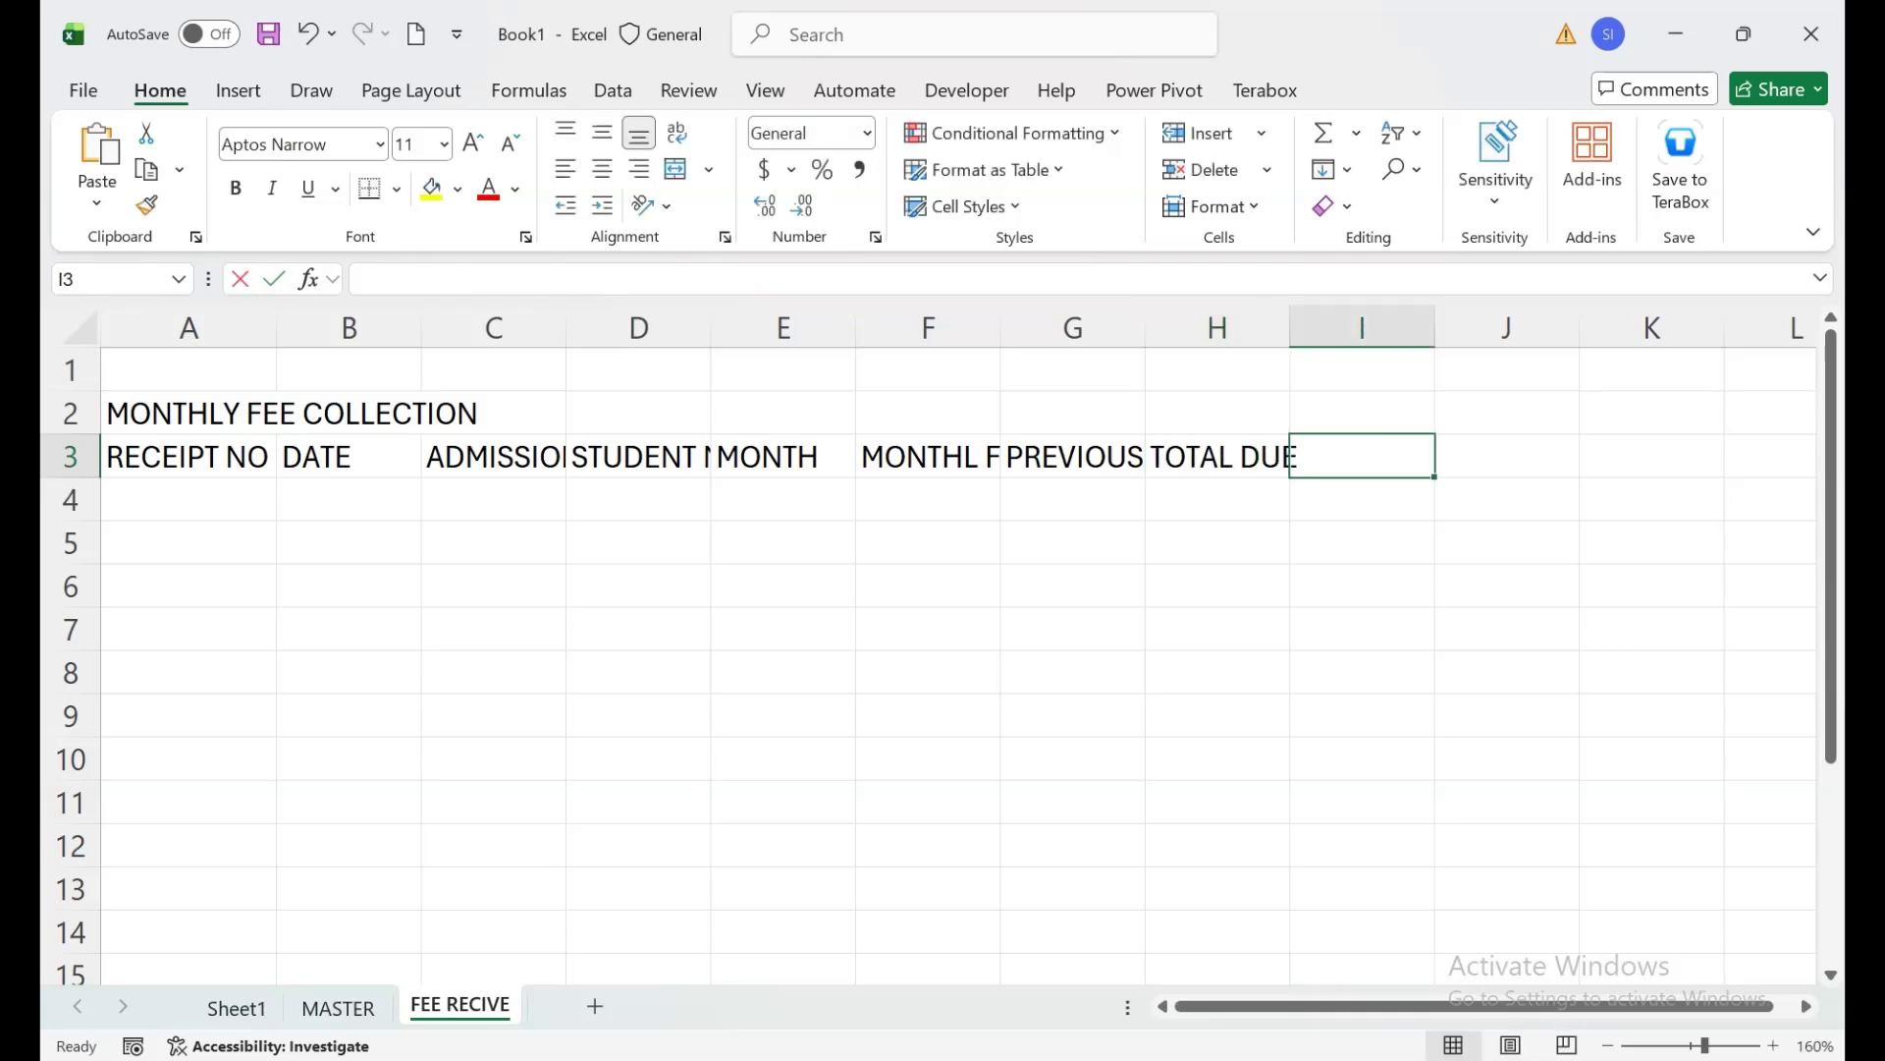
type("ED")
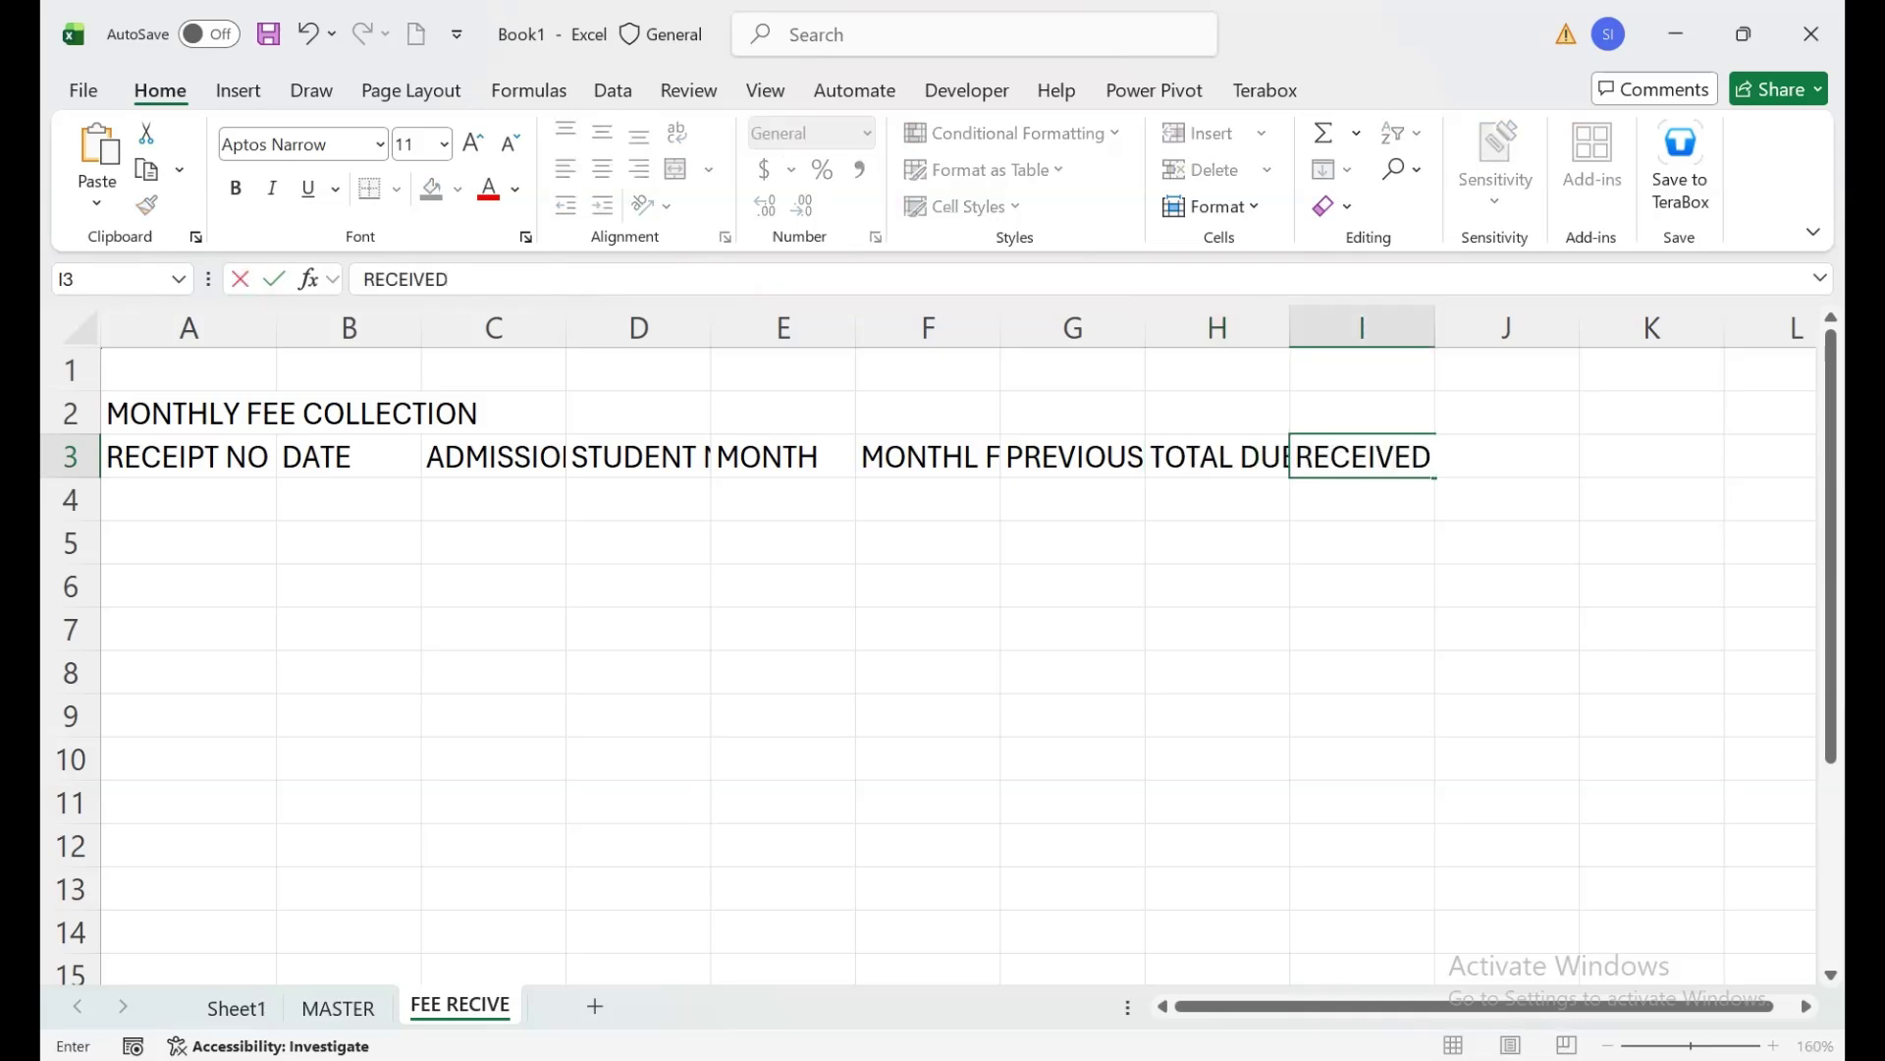
key("Tab")
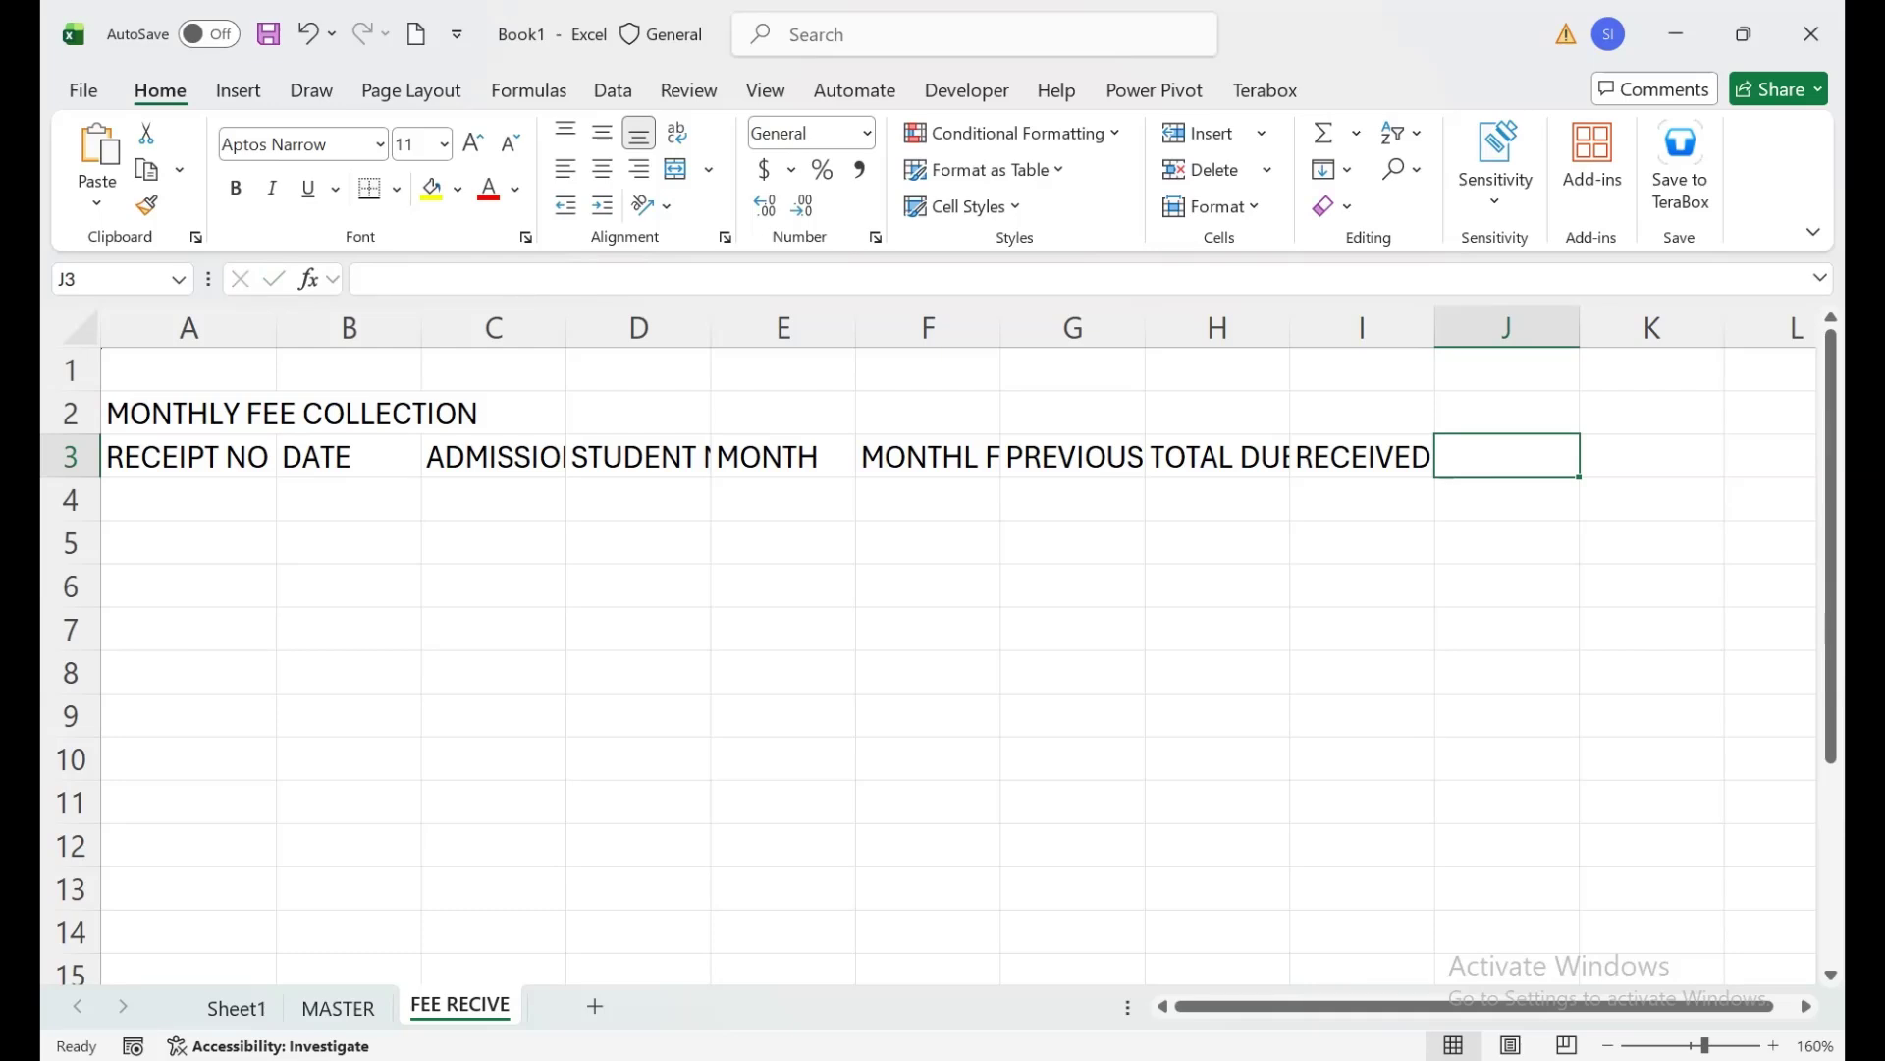
Complete the header row with CLOSING BALANCE in J3 and STATUS in K3.
type("CLOSING")
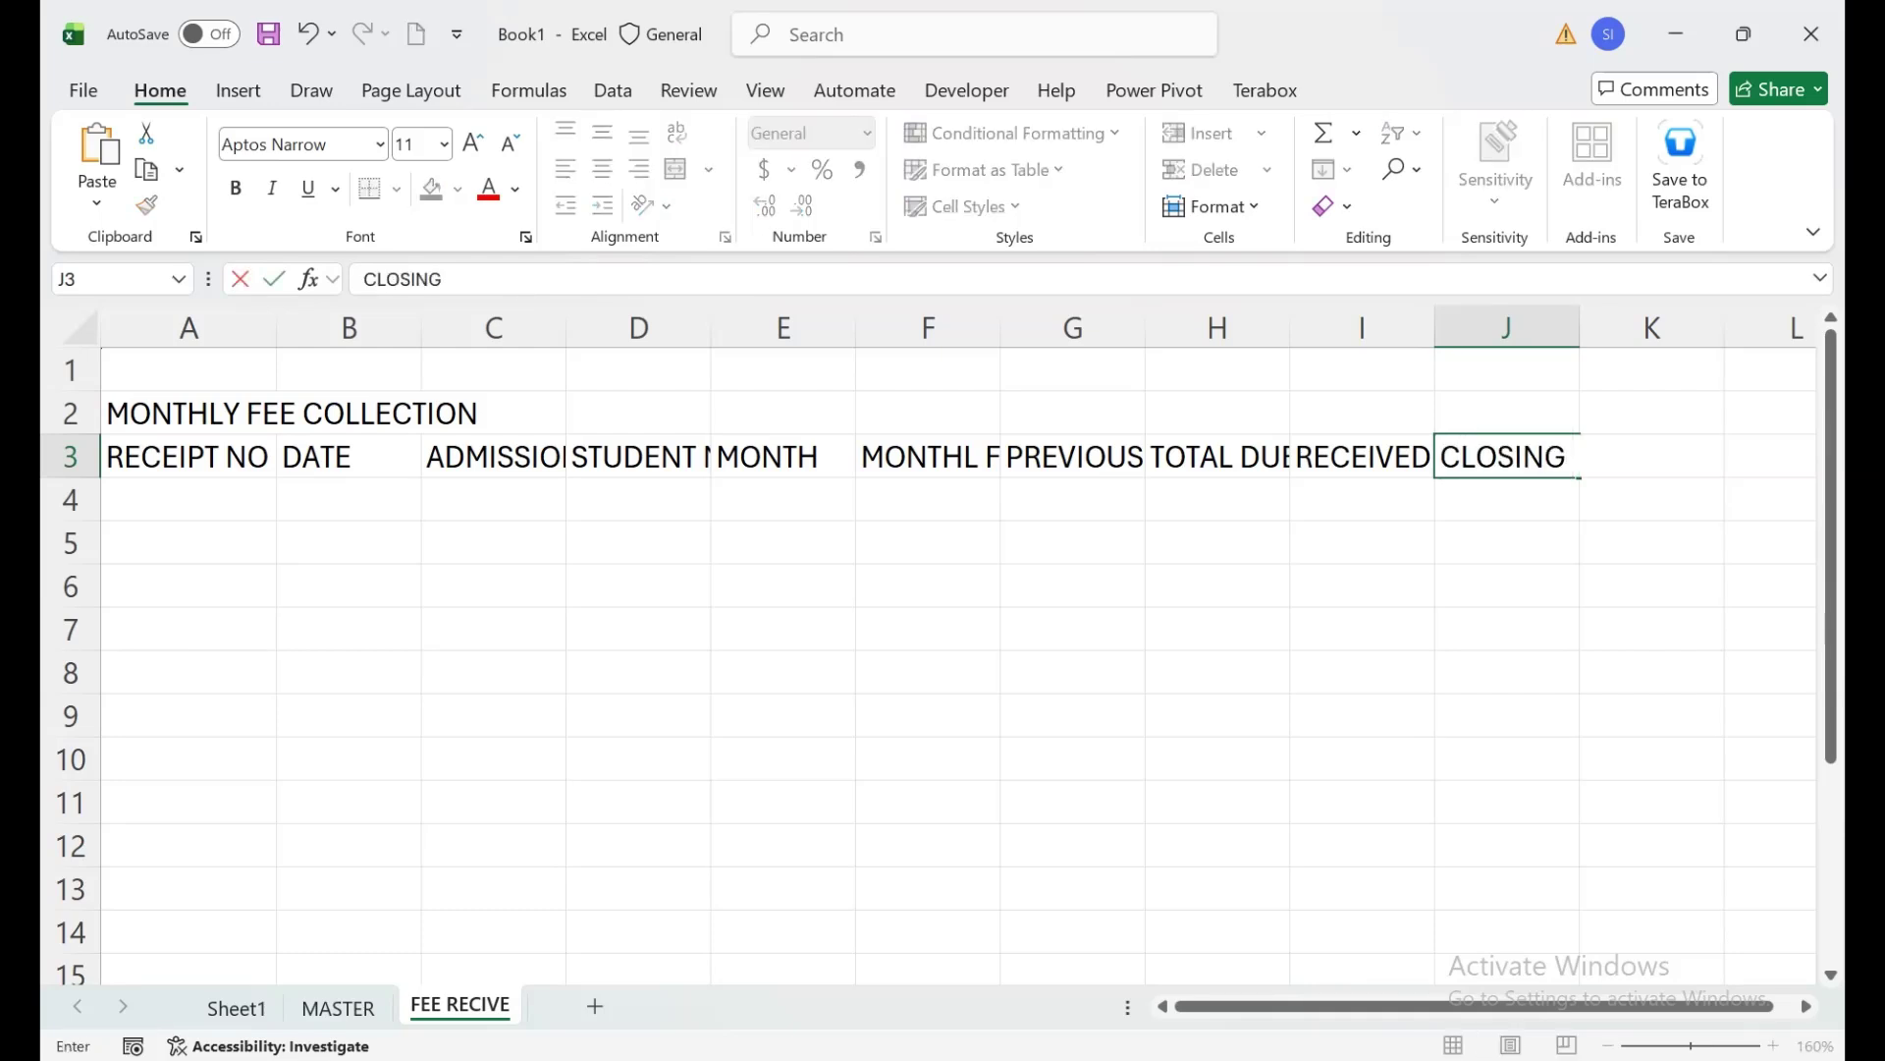
type(" BALANCE")
key("Tab")
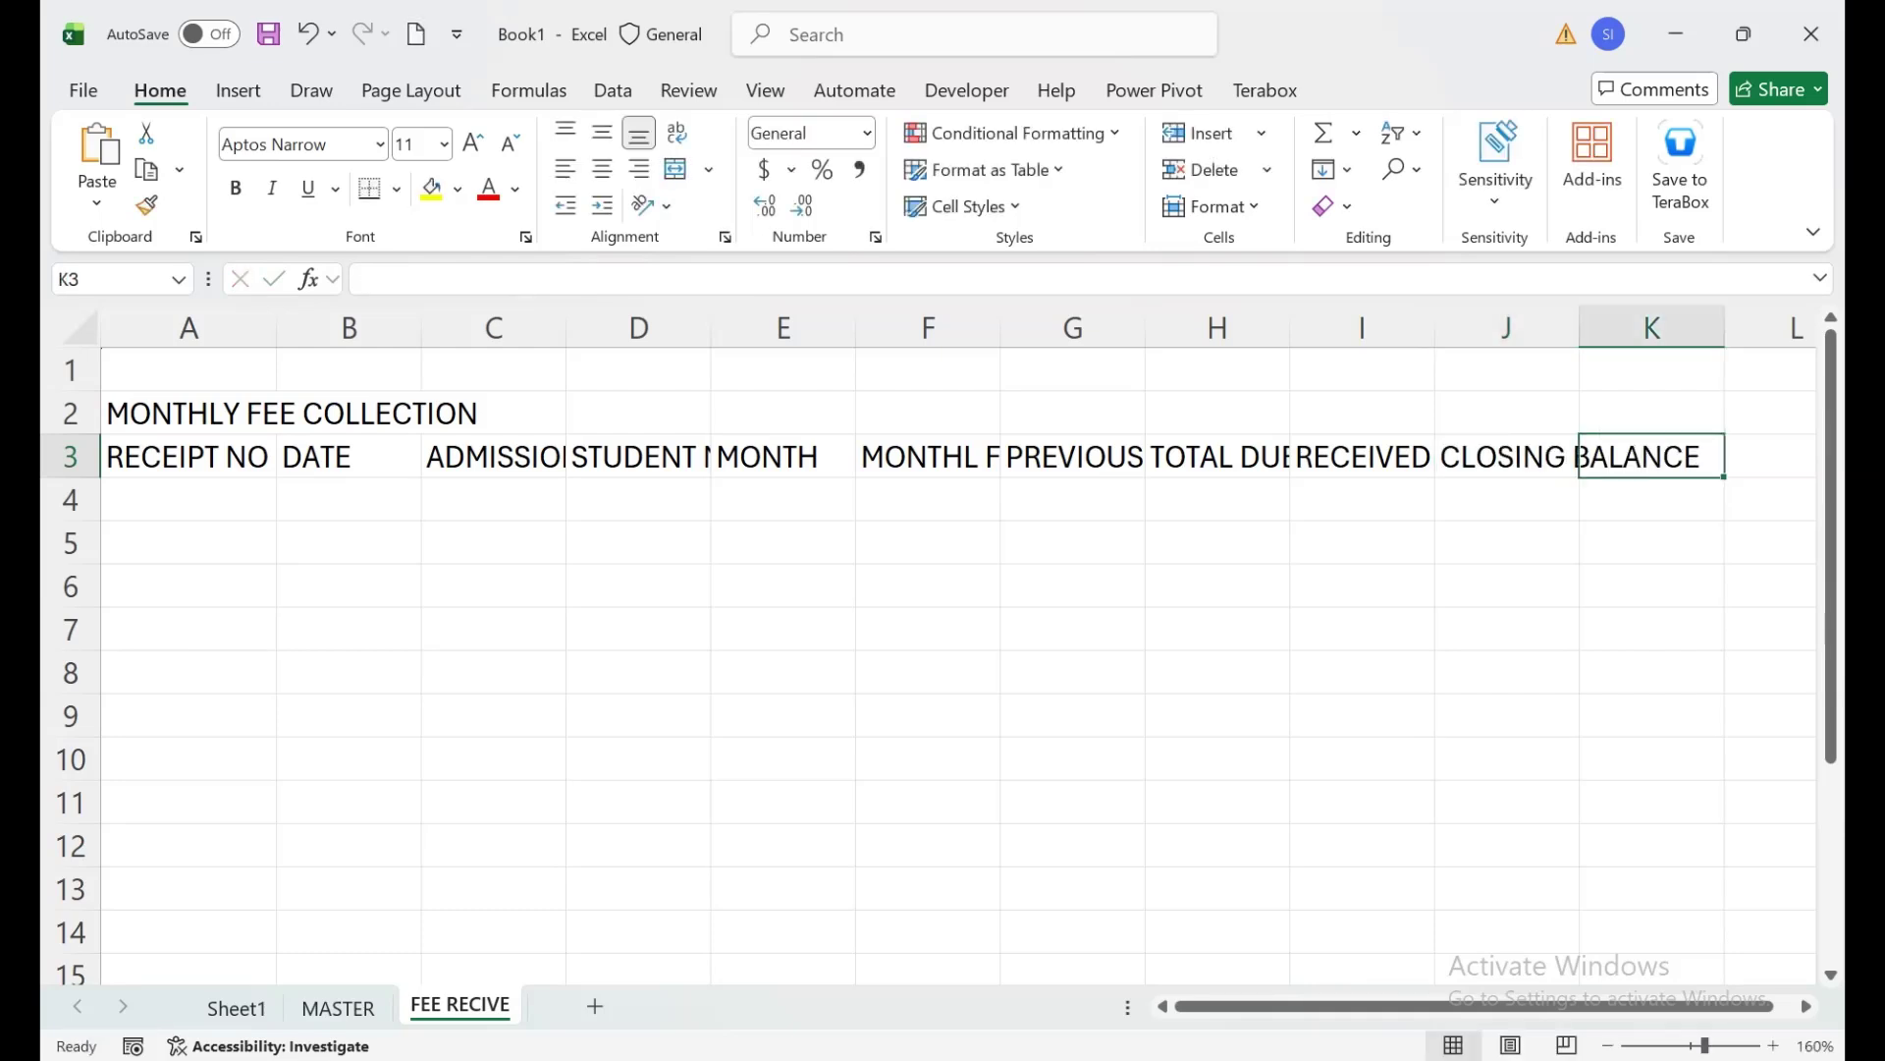
type("STATUS")
key("Return")
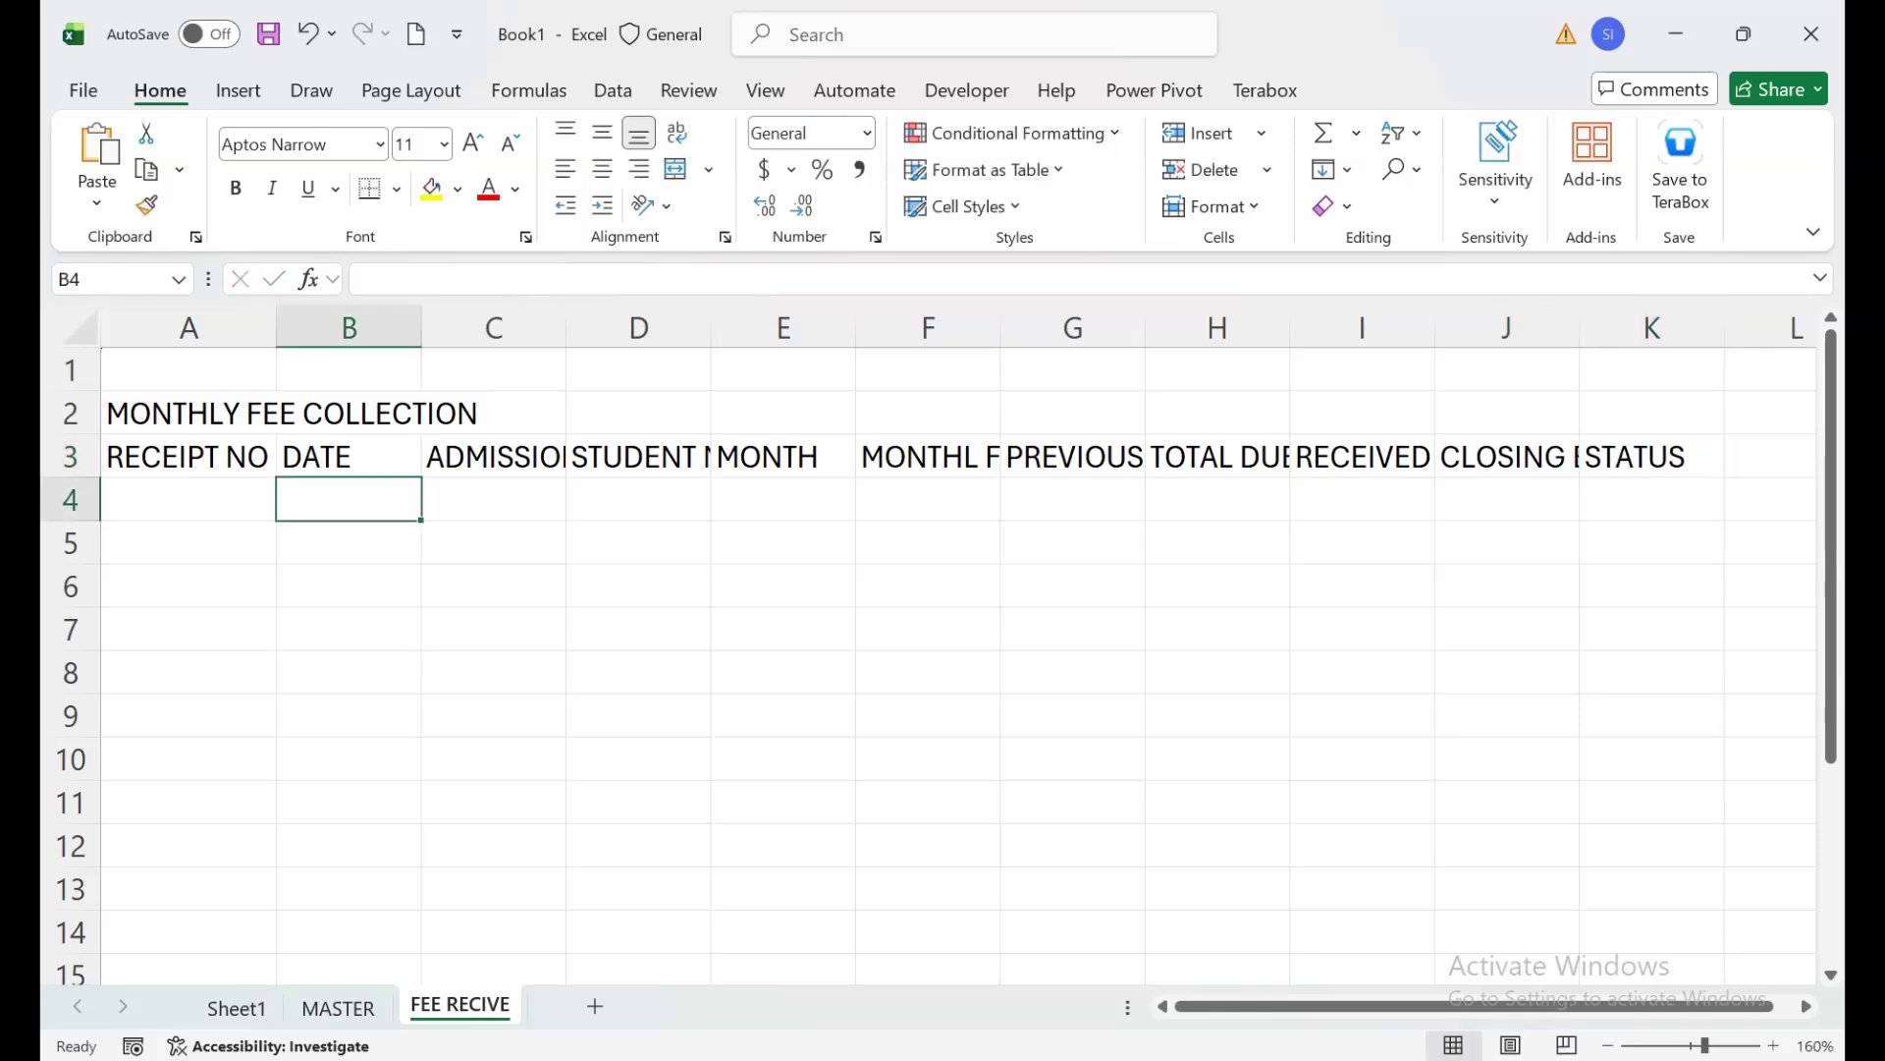
Fit the widths of the columns from DATE through STATUS to their header text.
left_click_drag(187, 413, 354, 413)
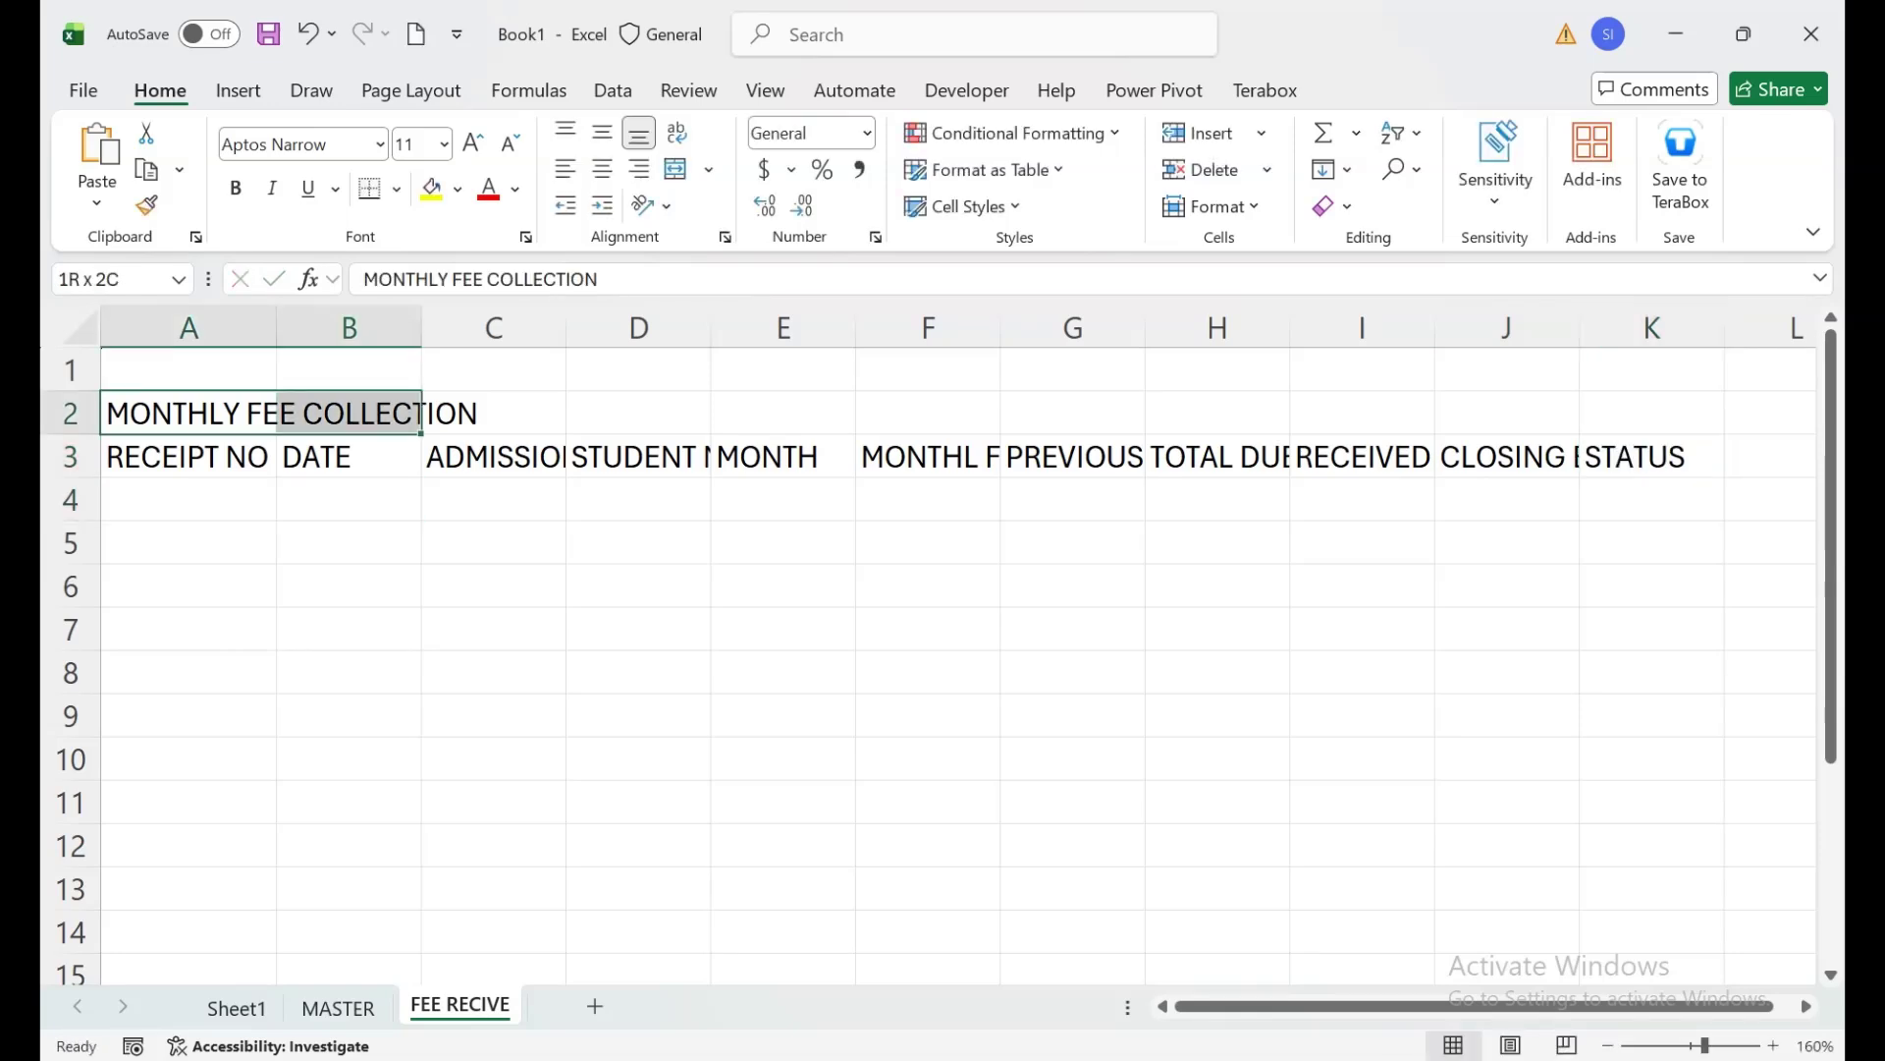
left_click(79, 329)
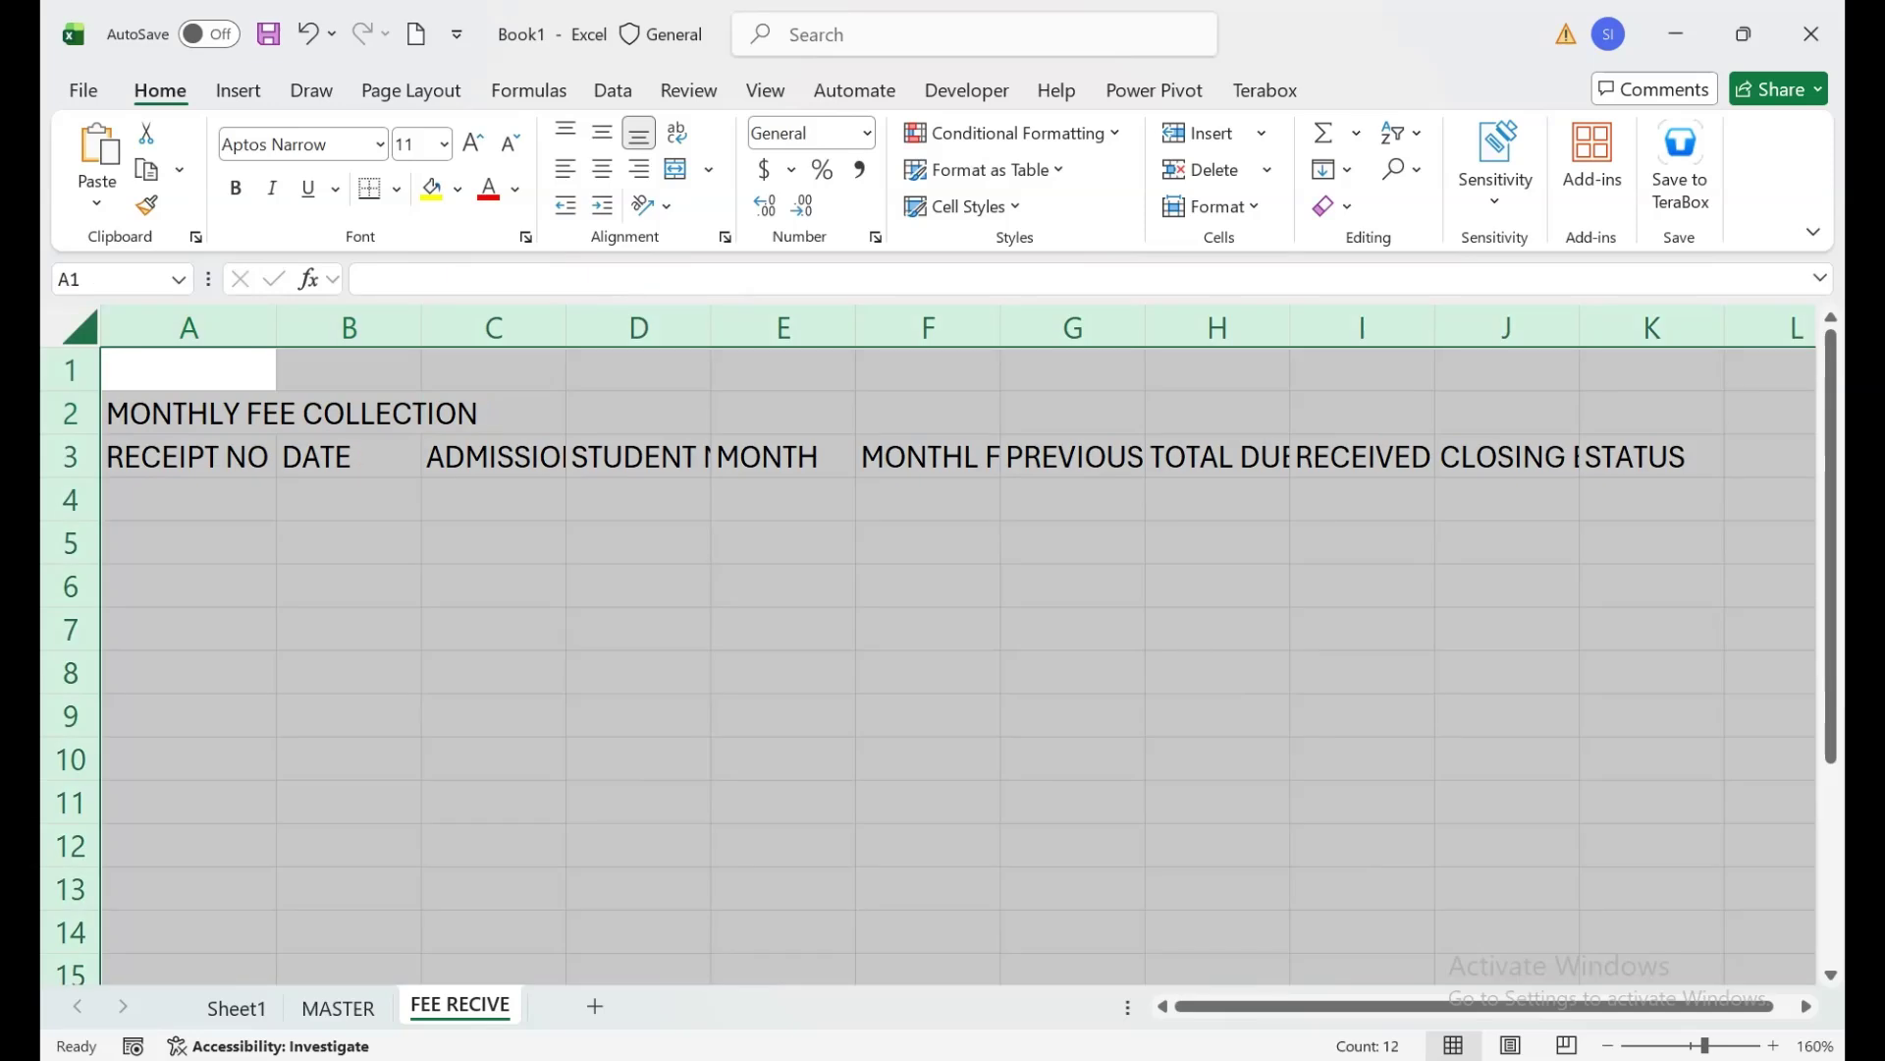
left_click(189, 329, "ctrl")
double_click(421, 329)
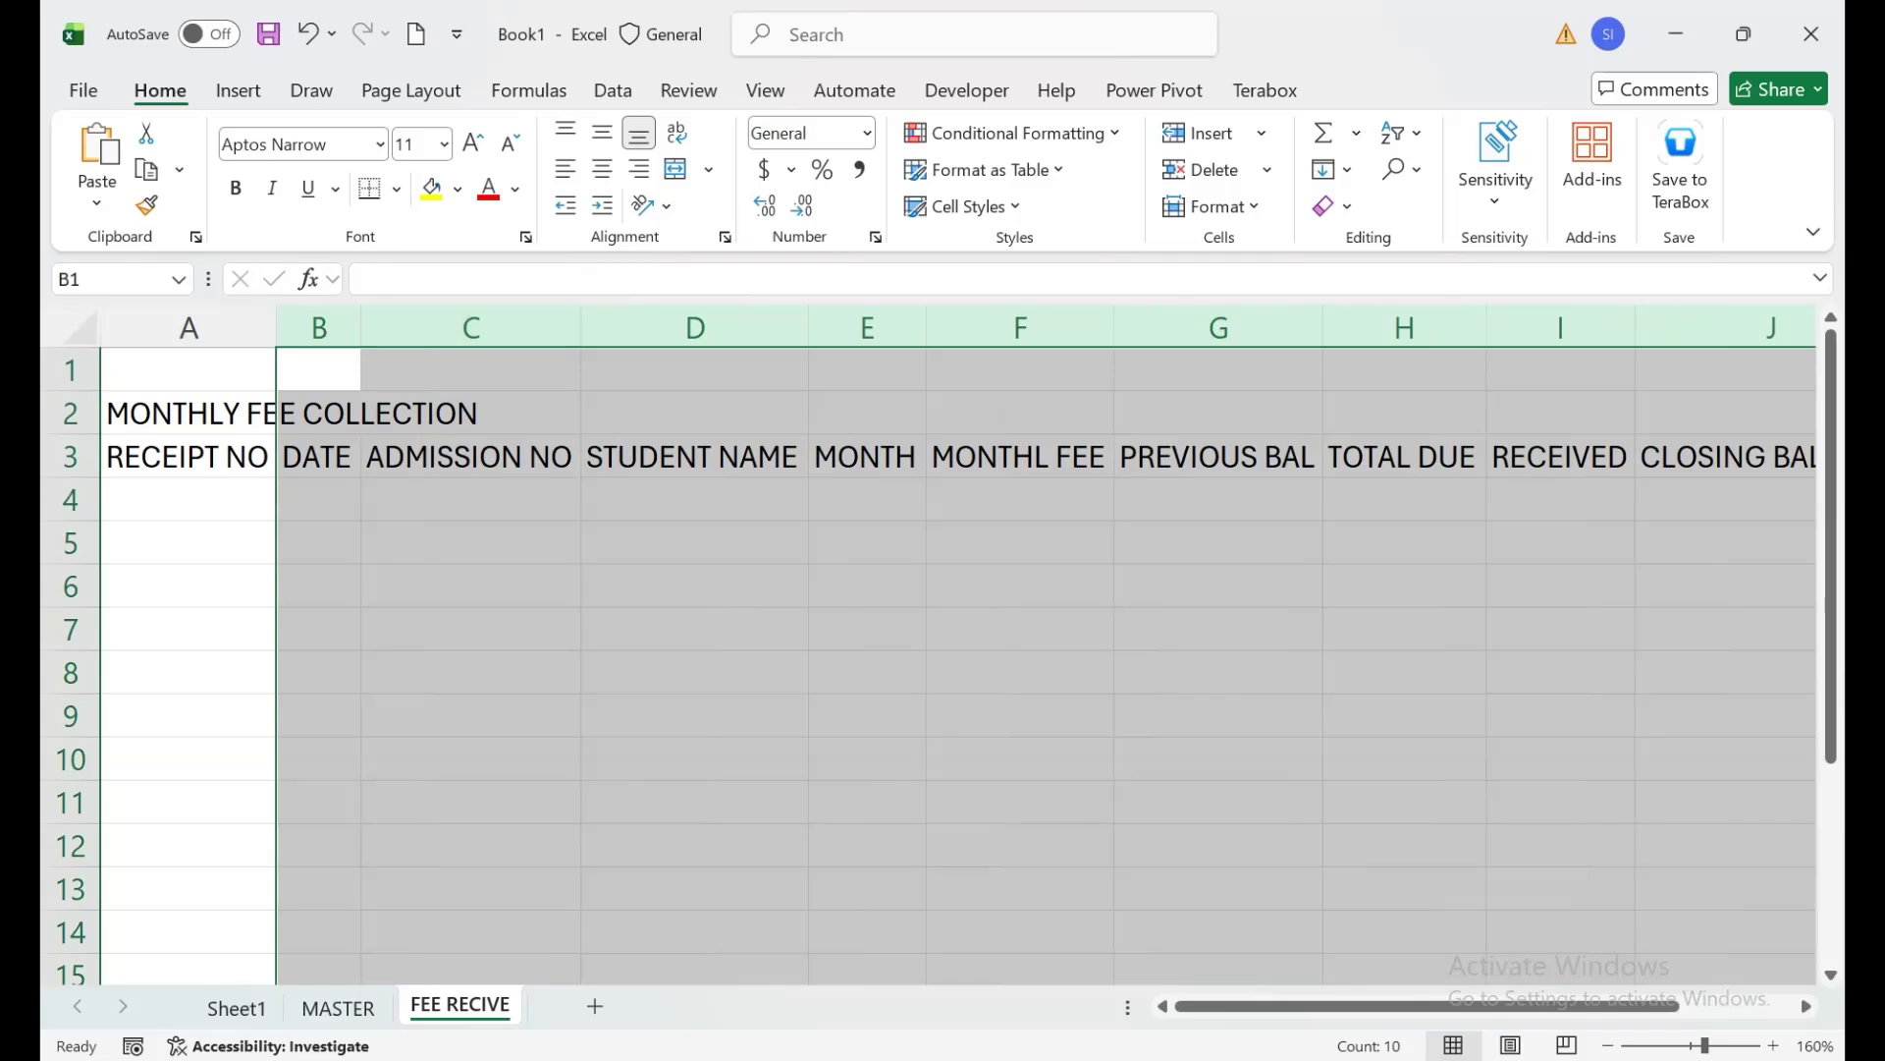
left_click(1217, 586)
left_click(1725, 457)
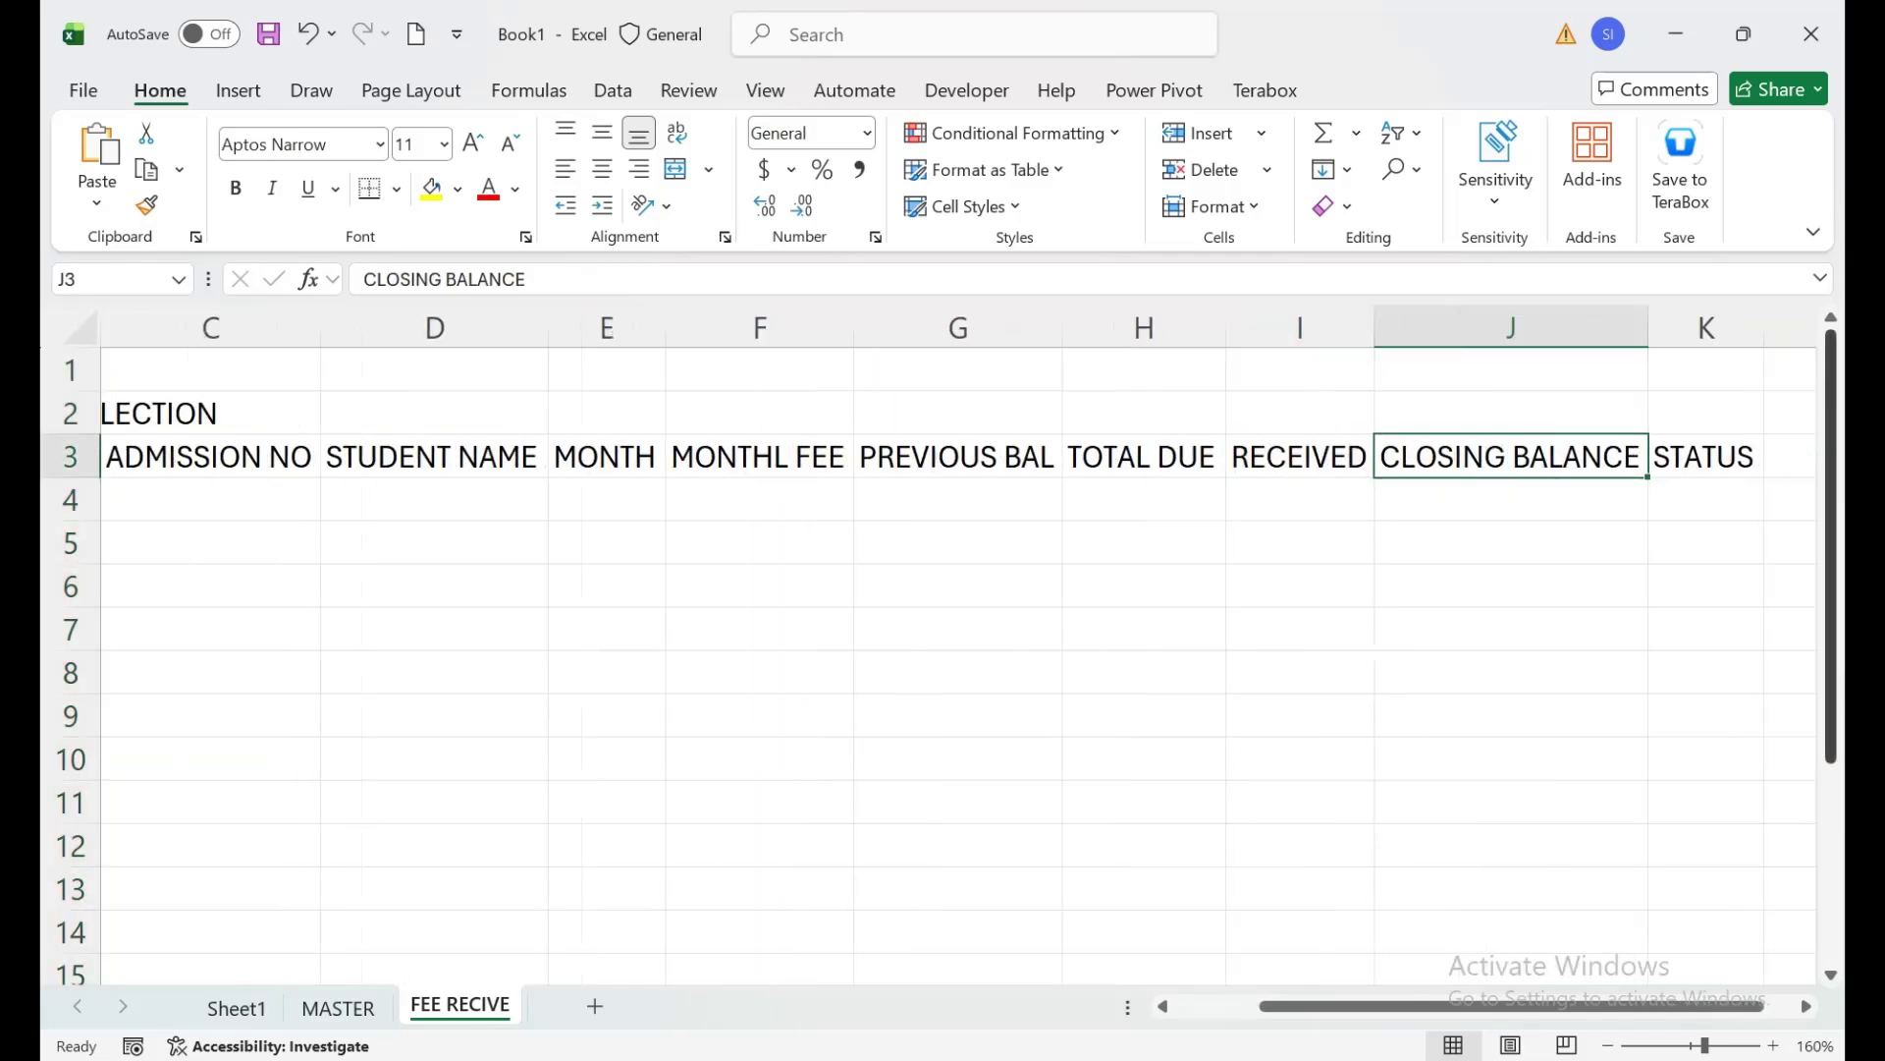
Zoom the sheet to the range A1:K11 so all header columns fit in view, and select the DATE header.
left_click_drag(1707, 370, 187, 802)
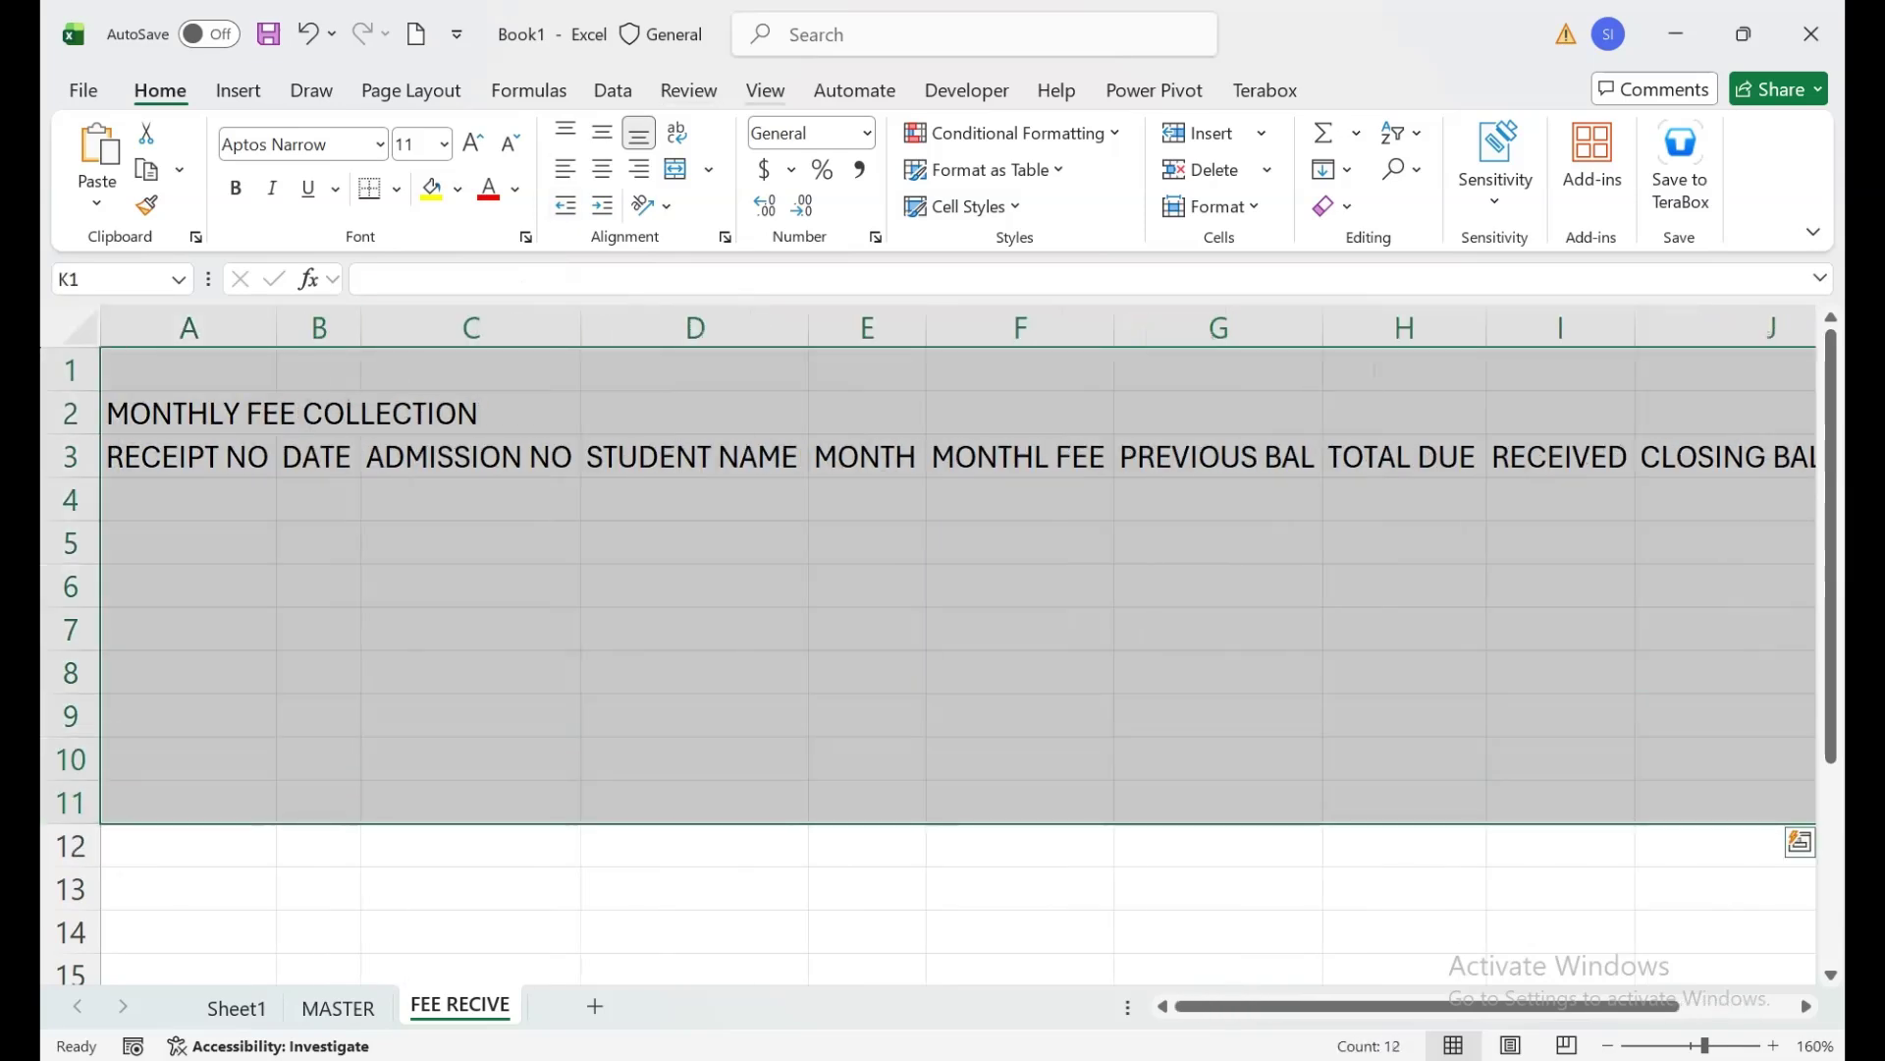
left_click(765, 90)
left_click(1126, 162)
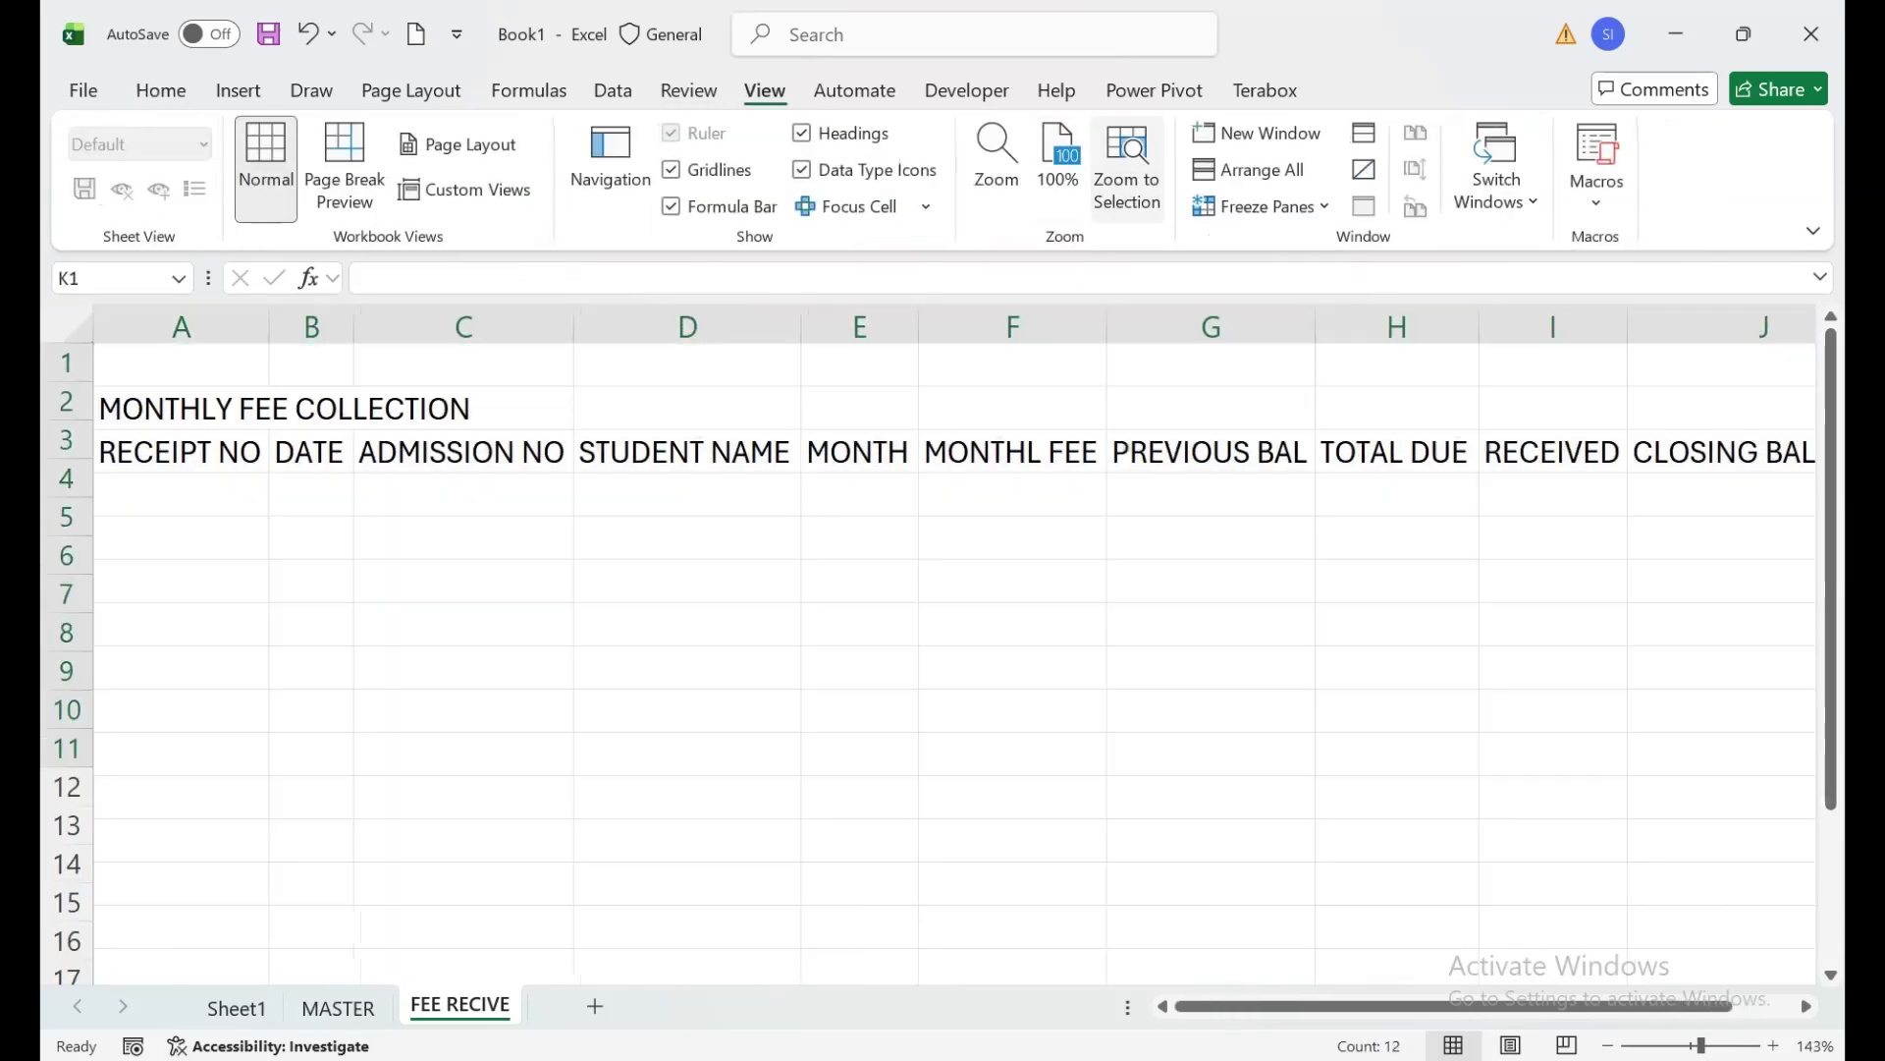
left_click(287, 440)
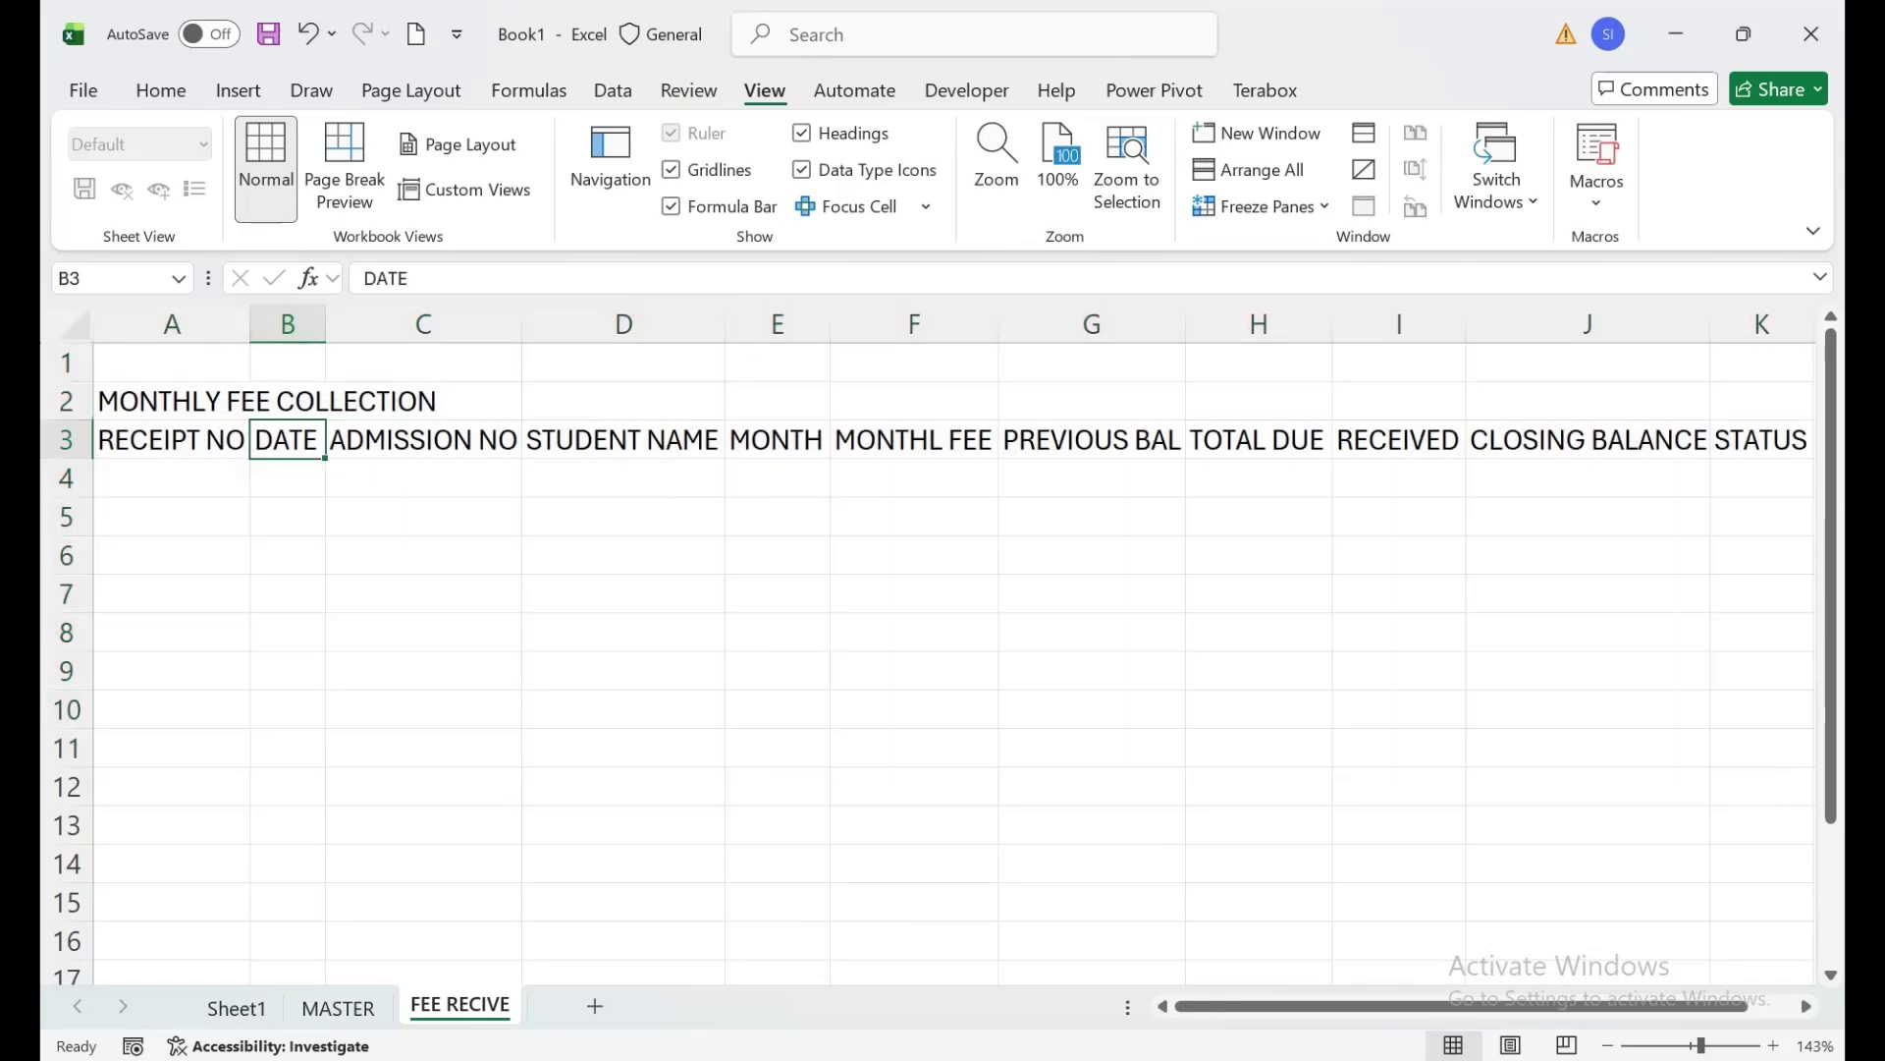
Widen the DATE column and begin the receipt number formula in A4 with ="RC-"&YEAR(B4).
left_click_drag(325, 325, 388, 324)
left_click(172, 478)
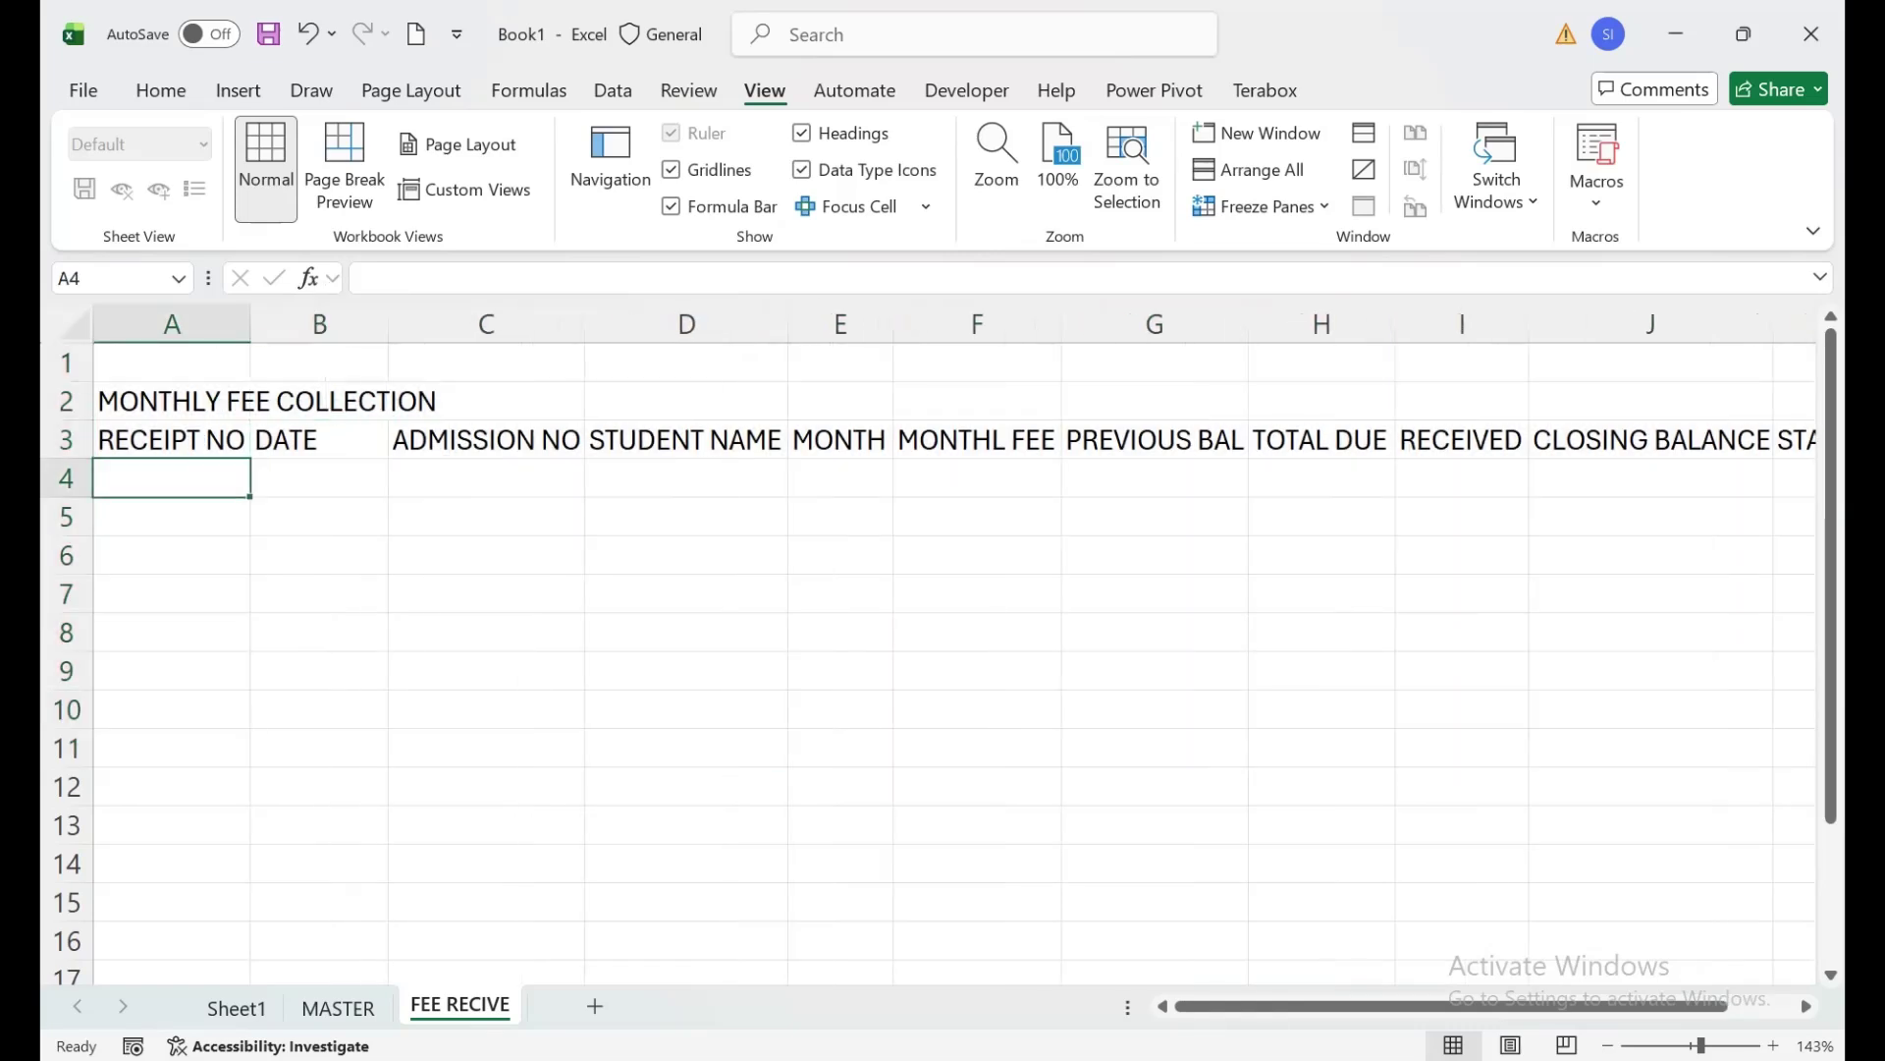
type("=")
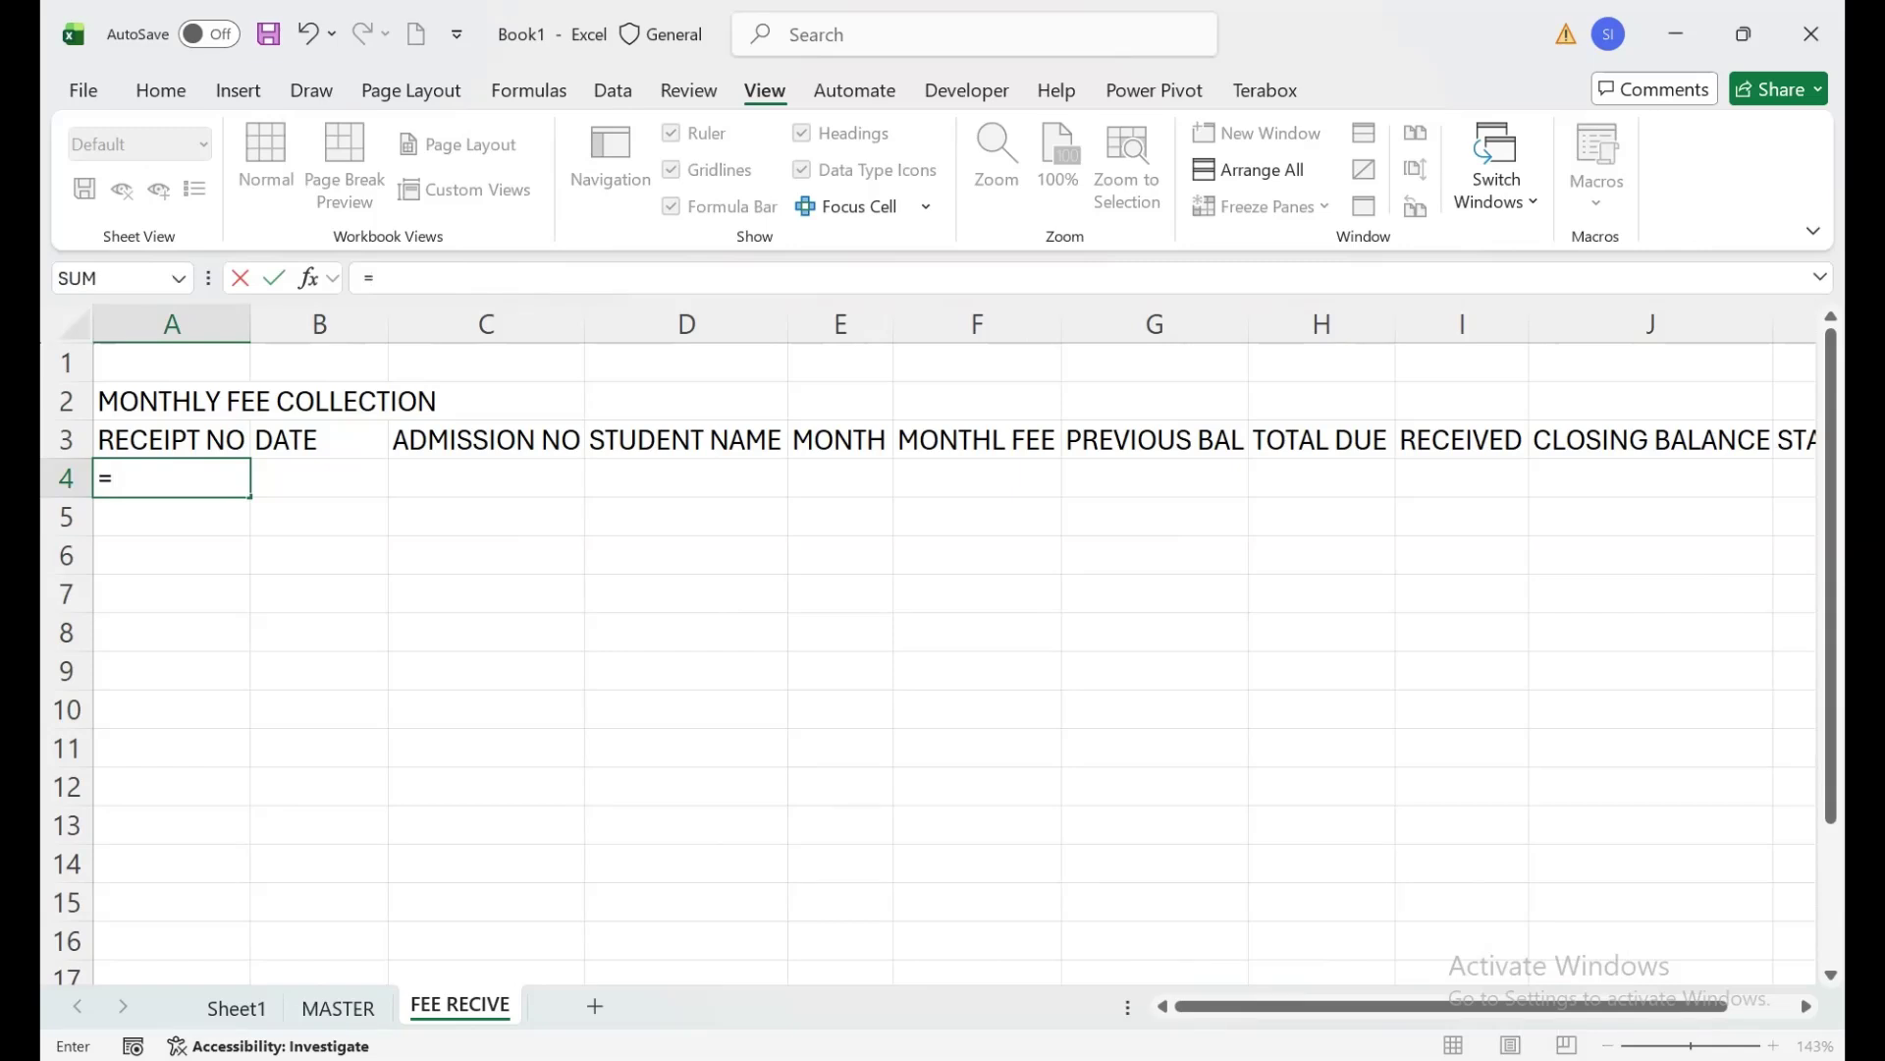
type("\"RC")
type("&")
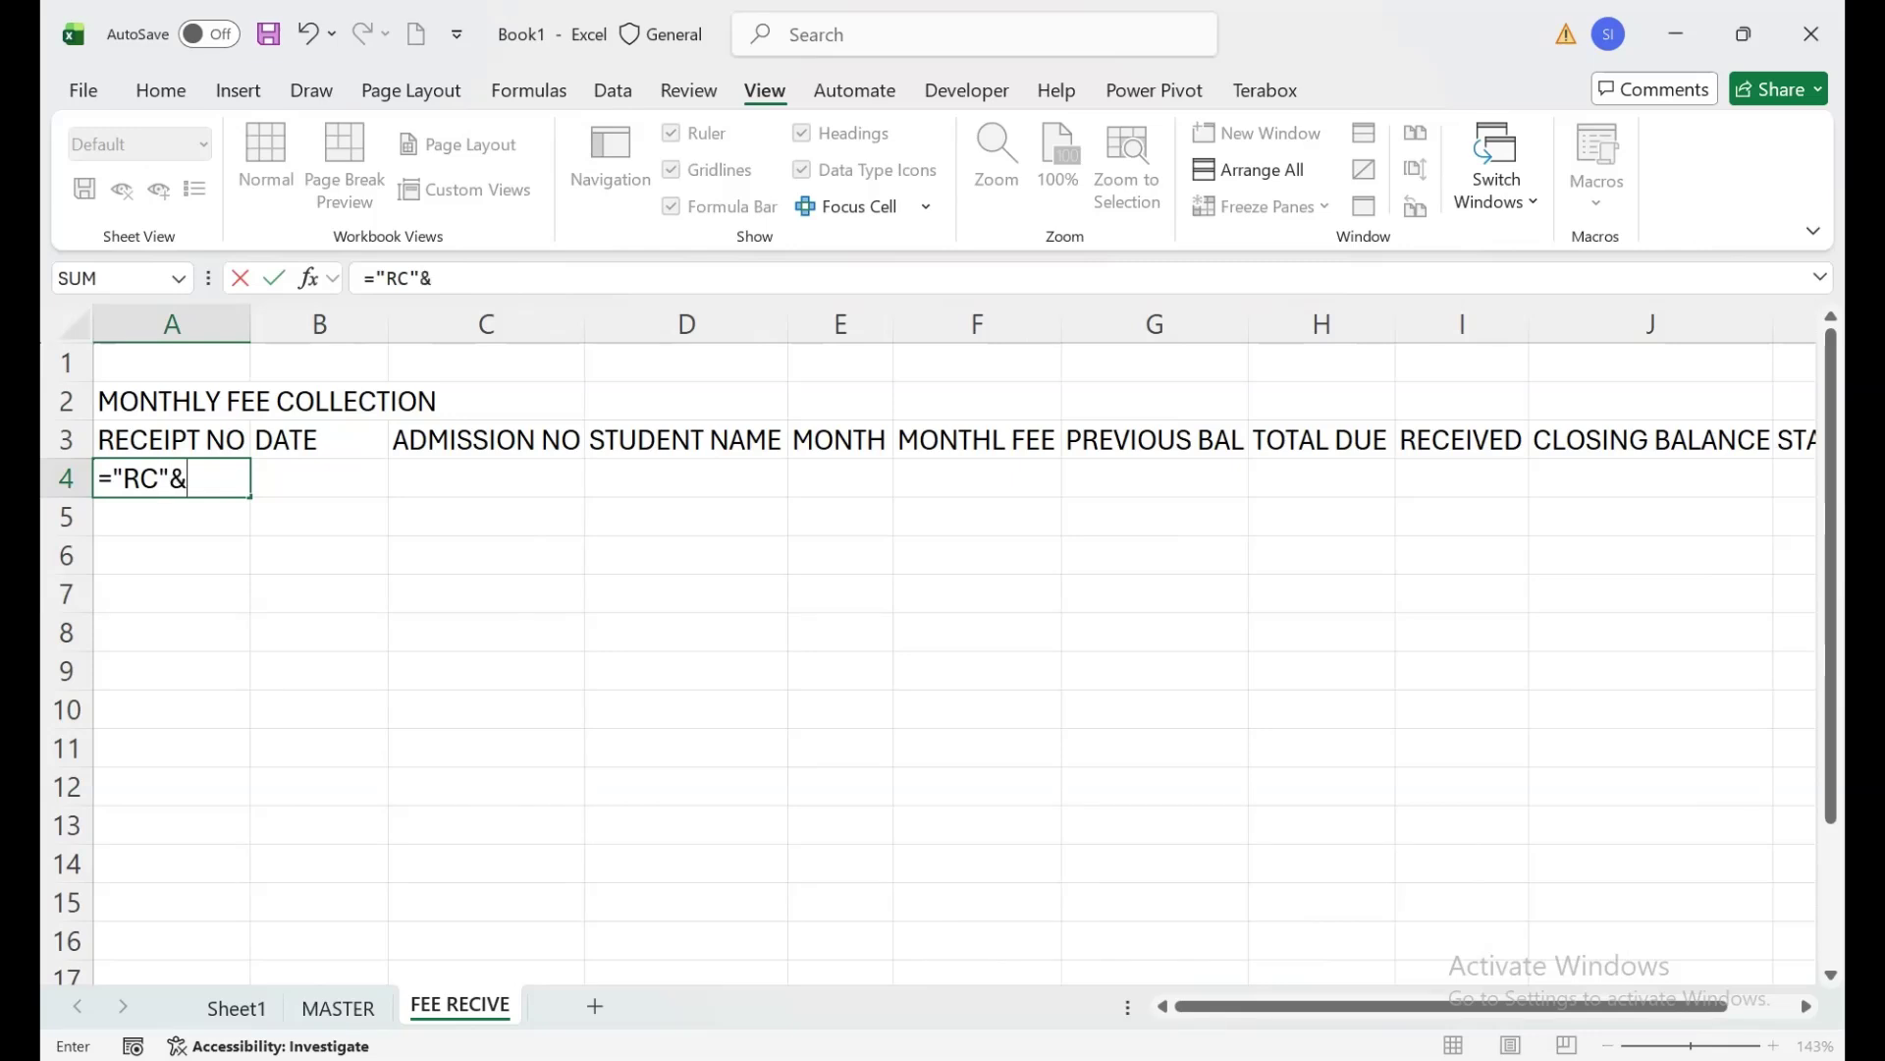
key("F8")
key("shift+Left")
key("shift+Left")
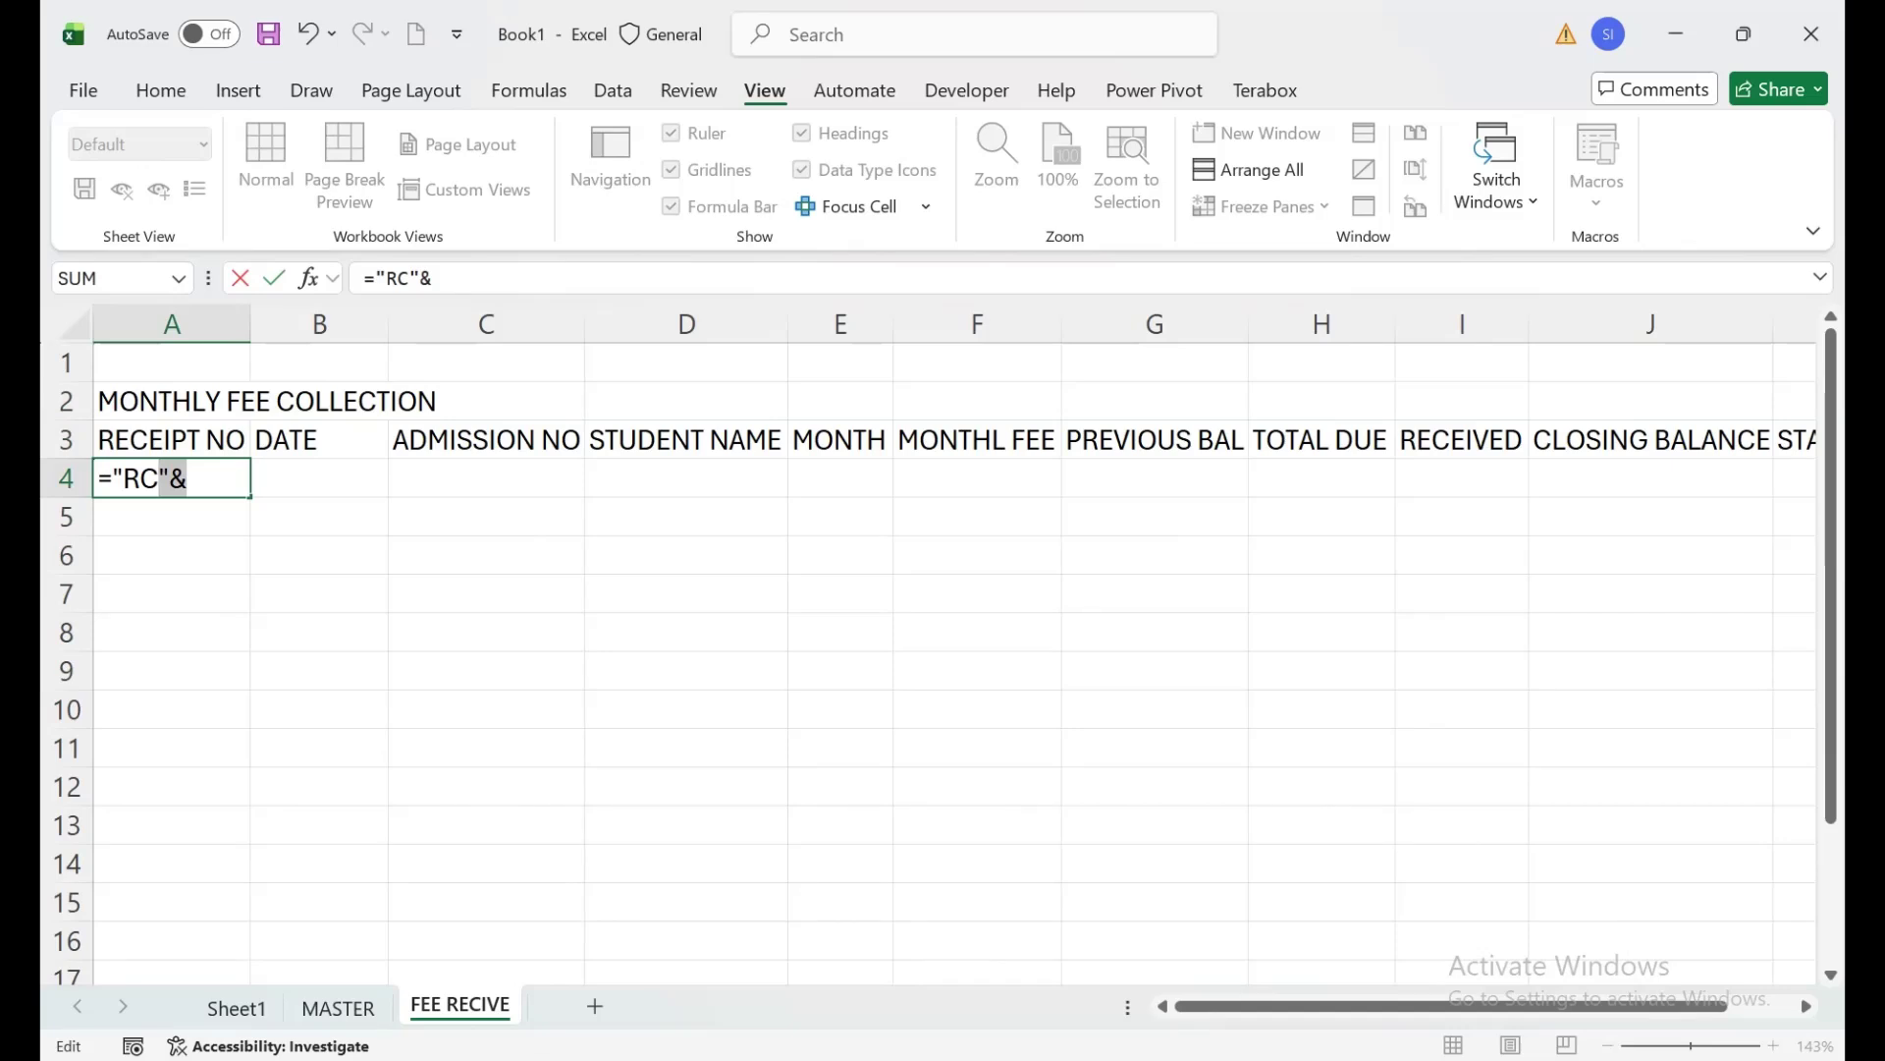
key("Left")
type("-\"&YEAR(")
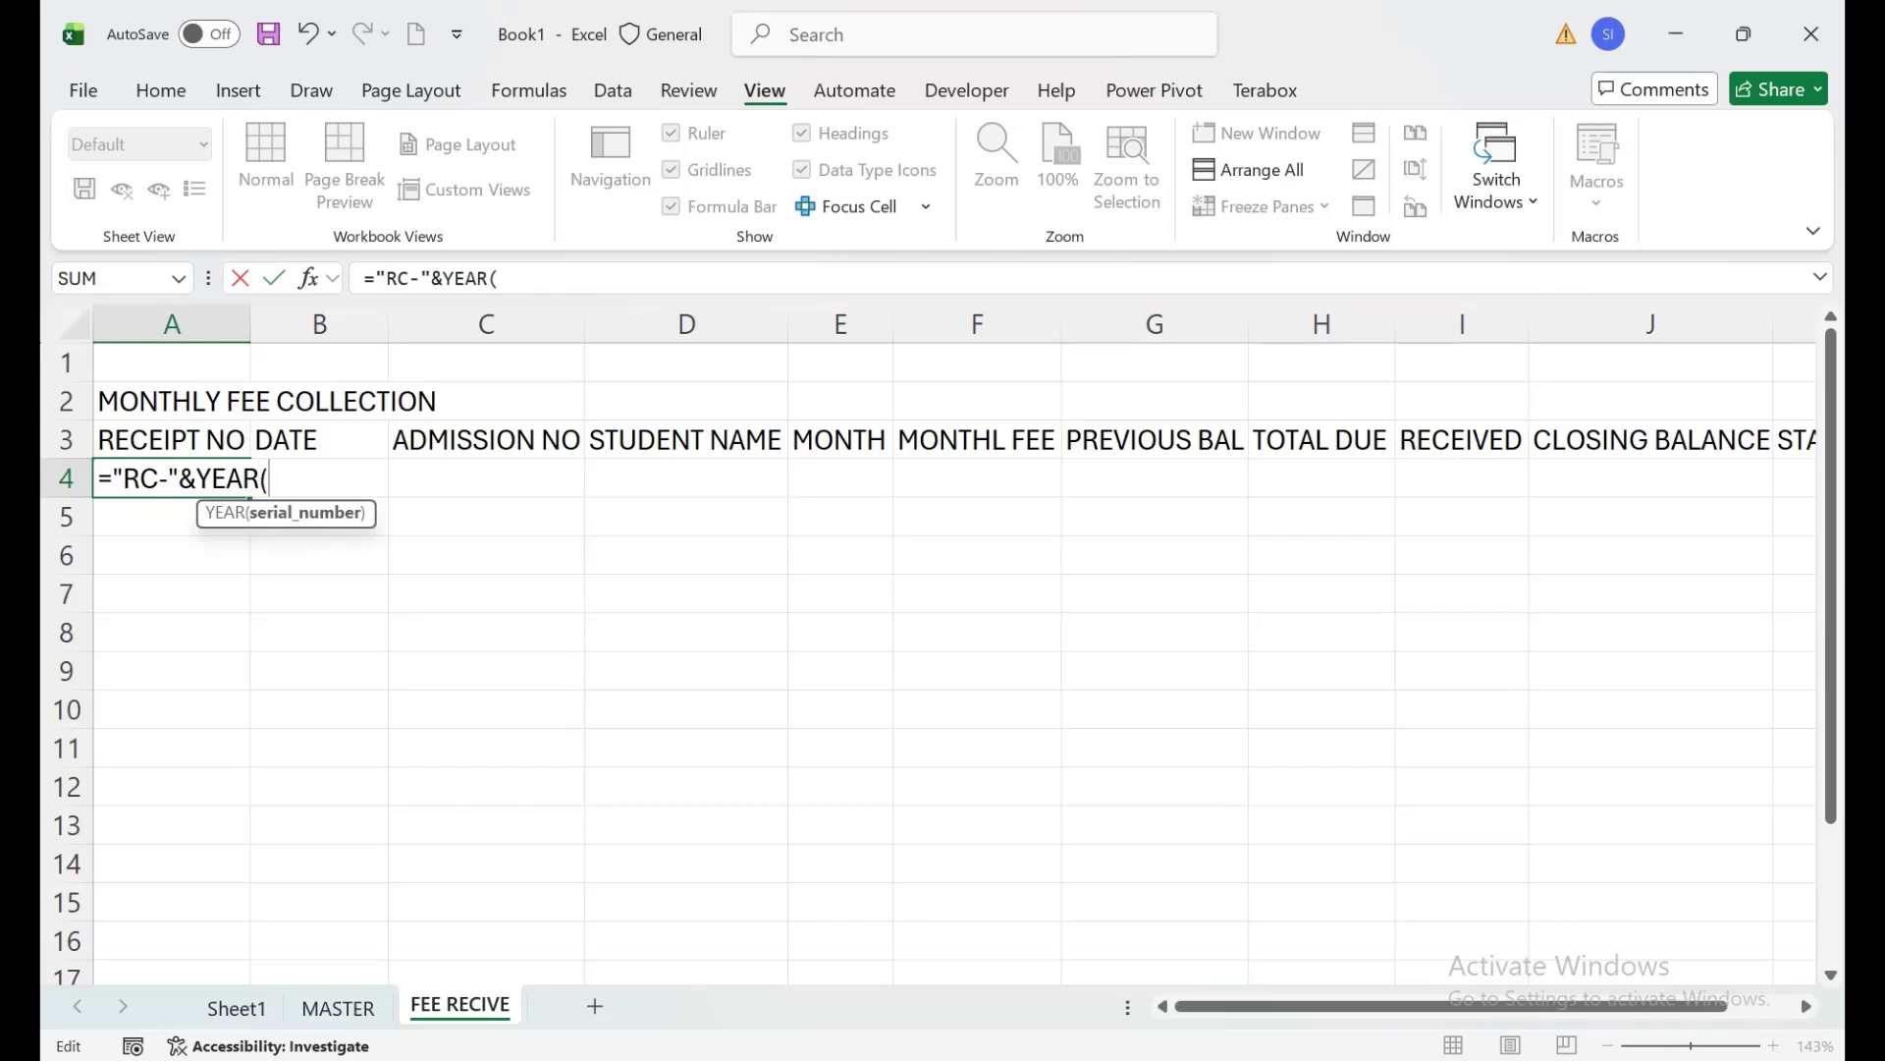
left_click(319, 440)
key("Down")
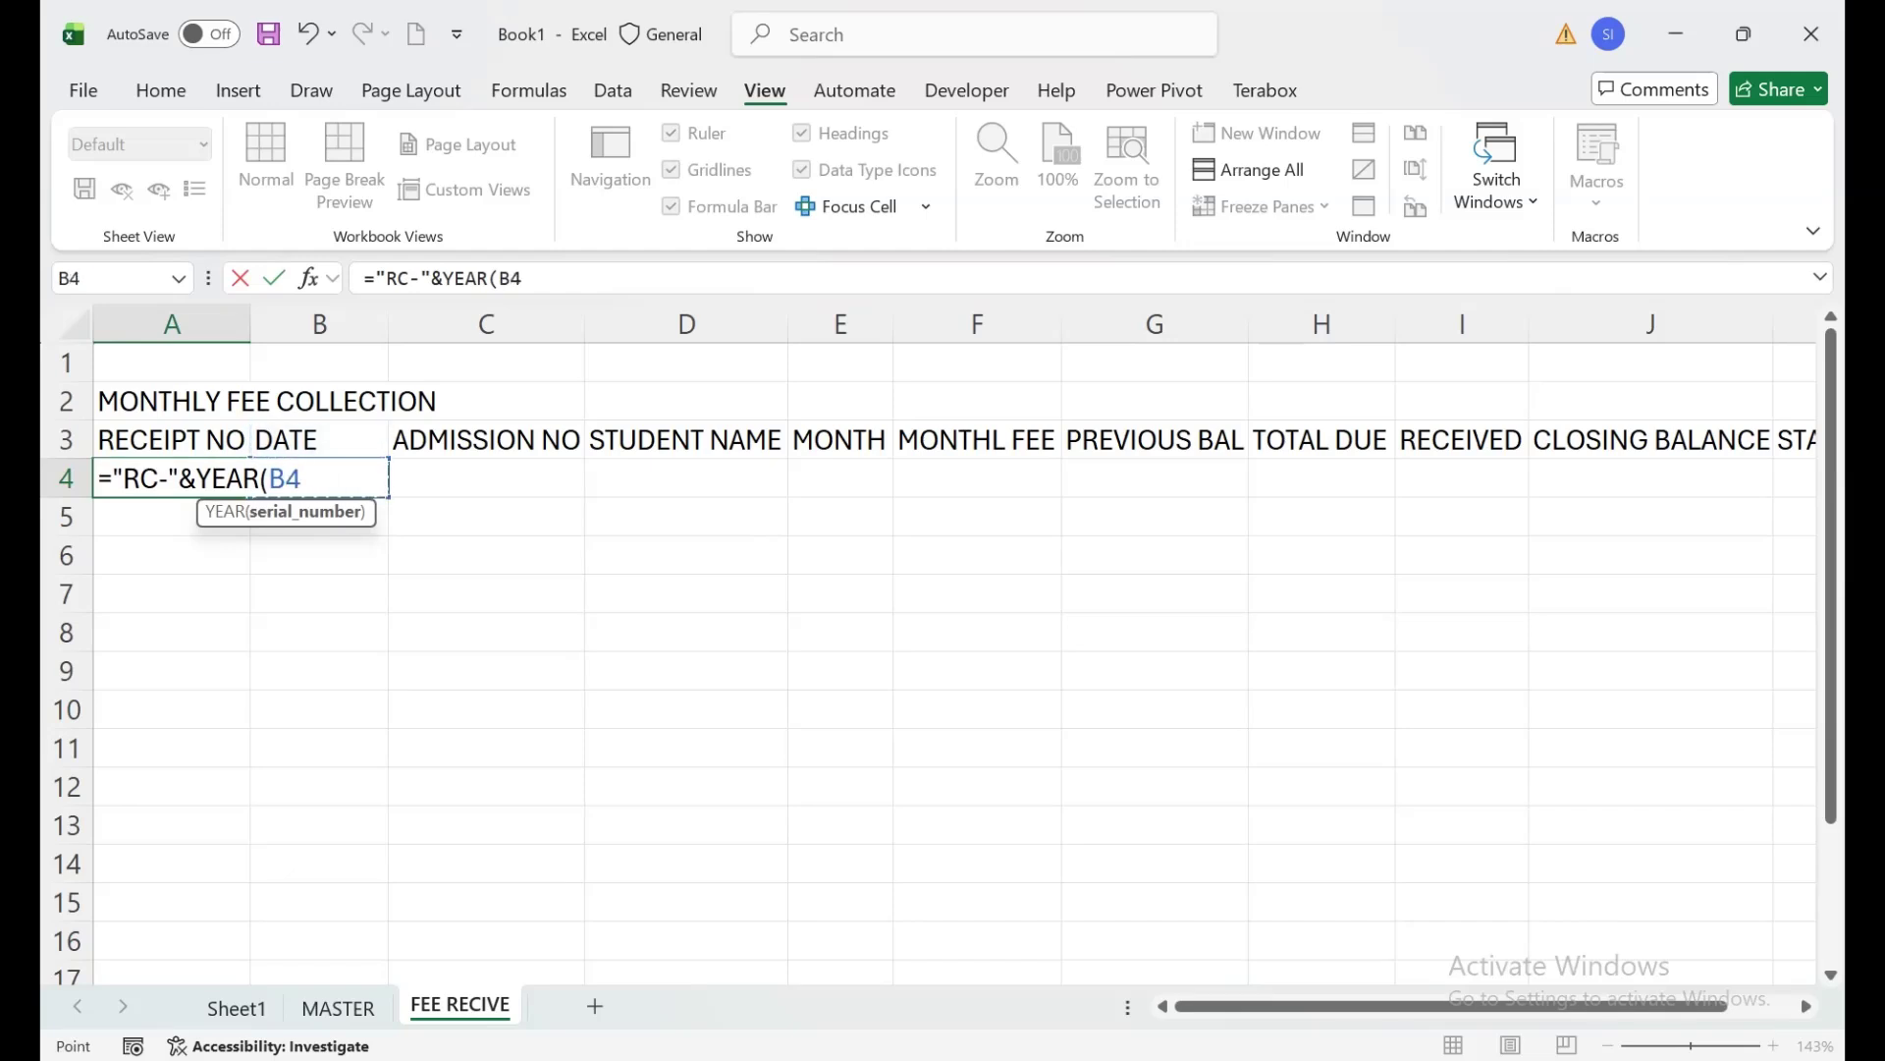
type(")")
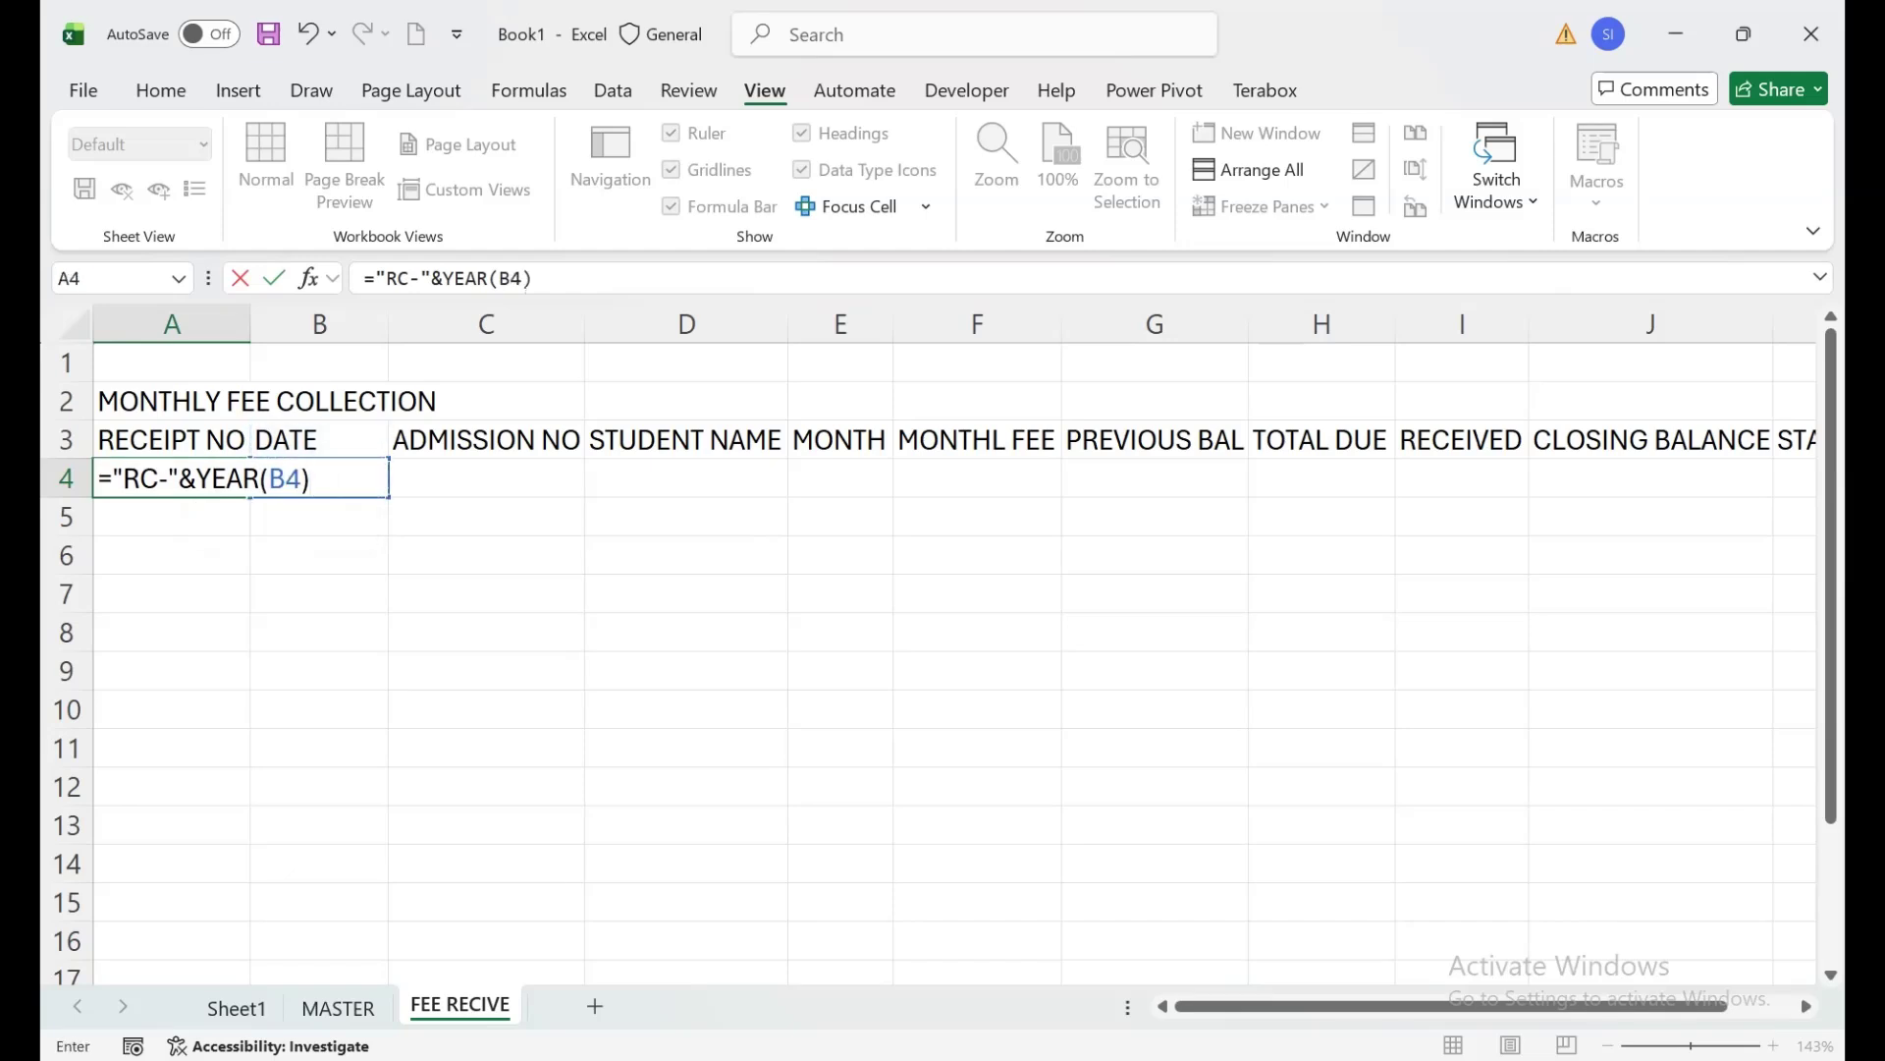
Complete the A4 formula with &"-"&TEXT(ROW(A1),"0000") and adjust column A to fit the receipt number.
type("&\"-\"&TEXT")
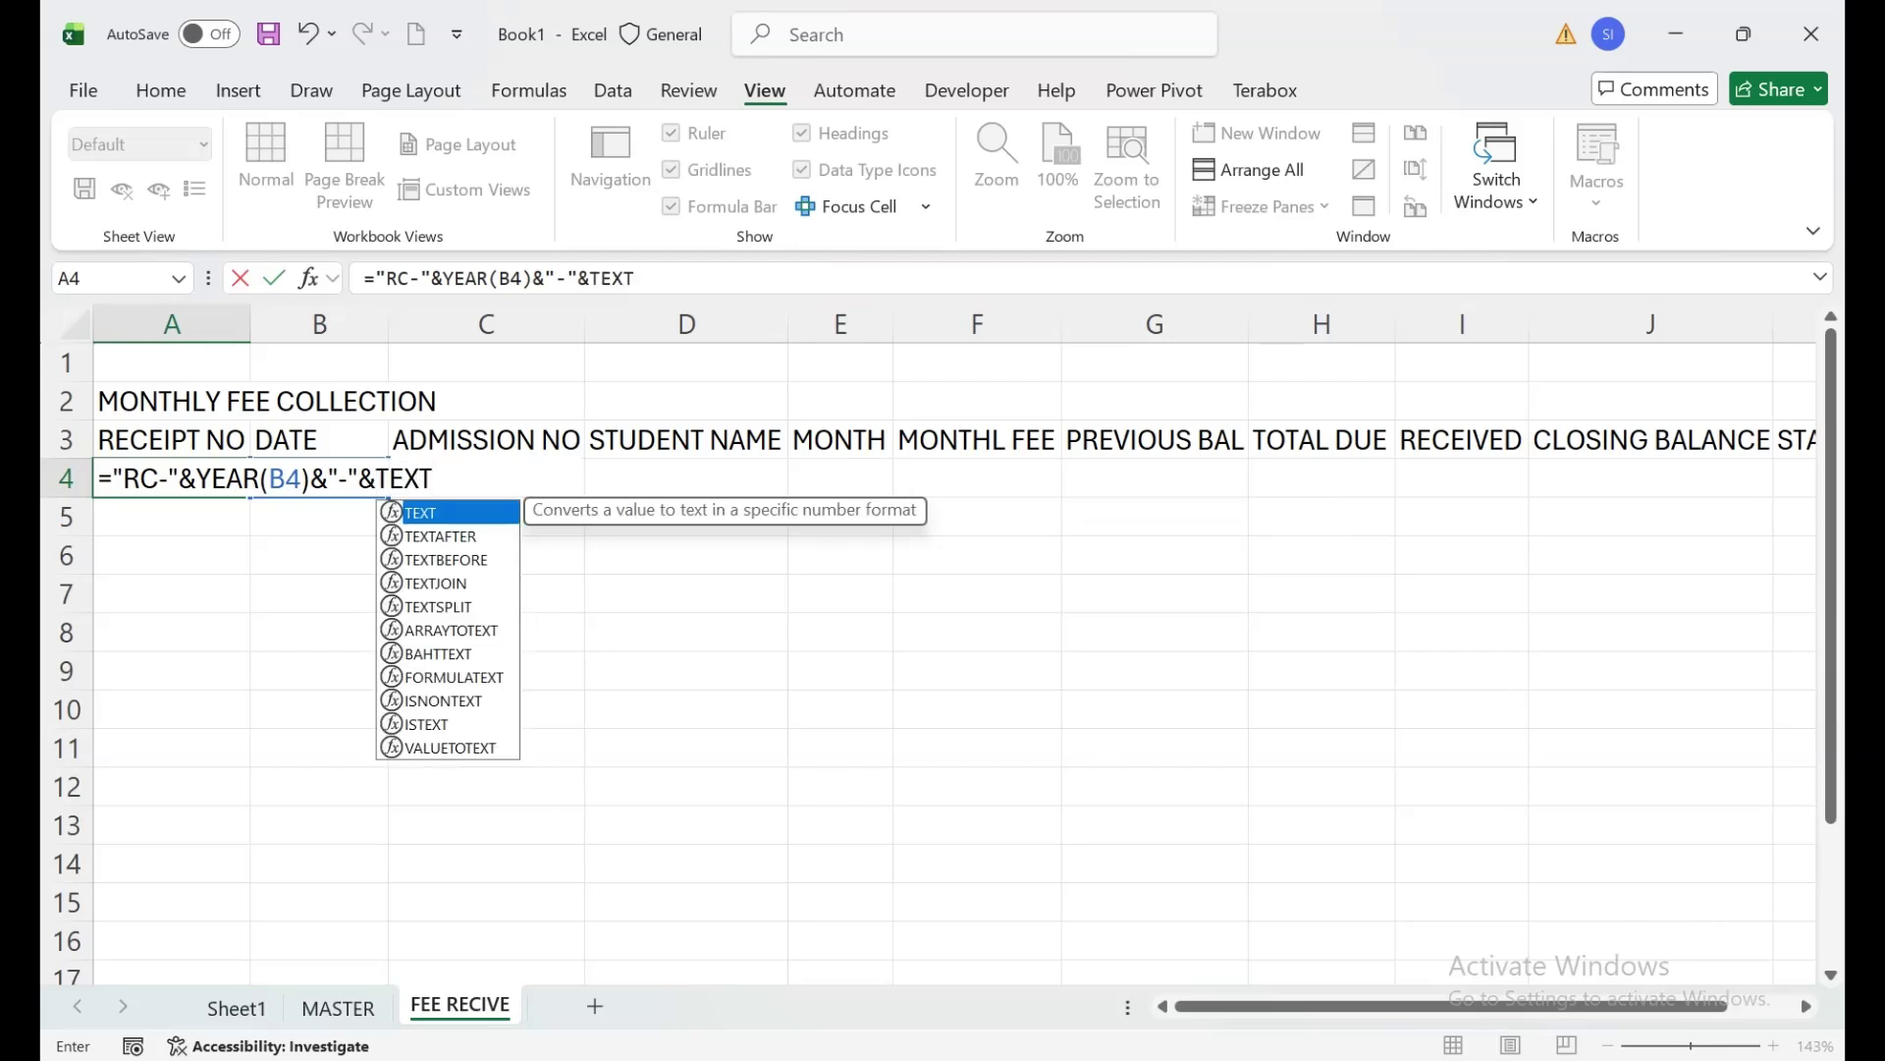
type("(ROW(")
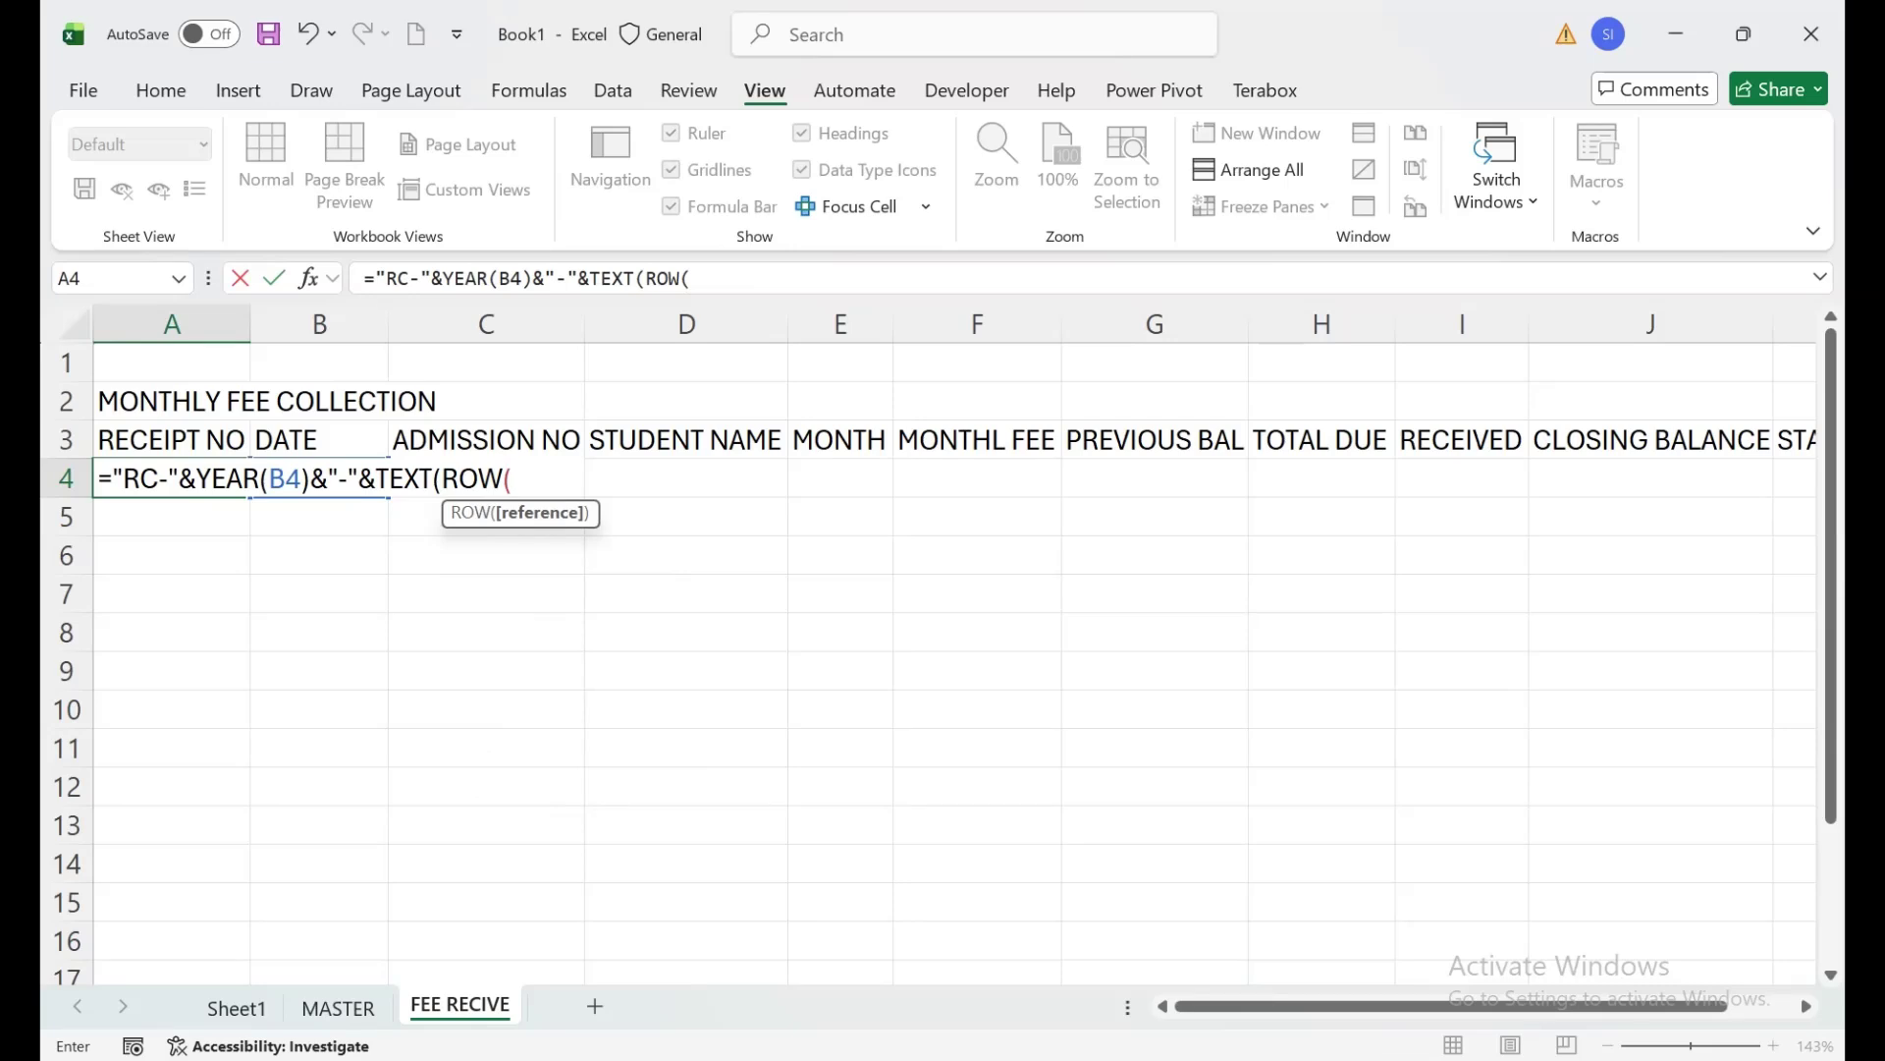
left_click(172, 362)
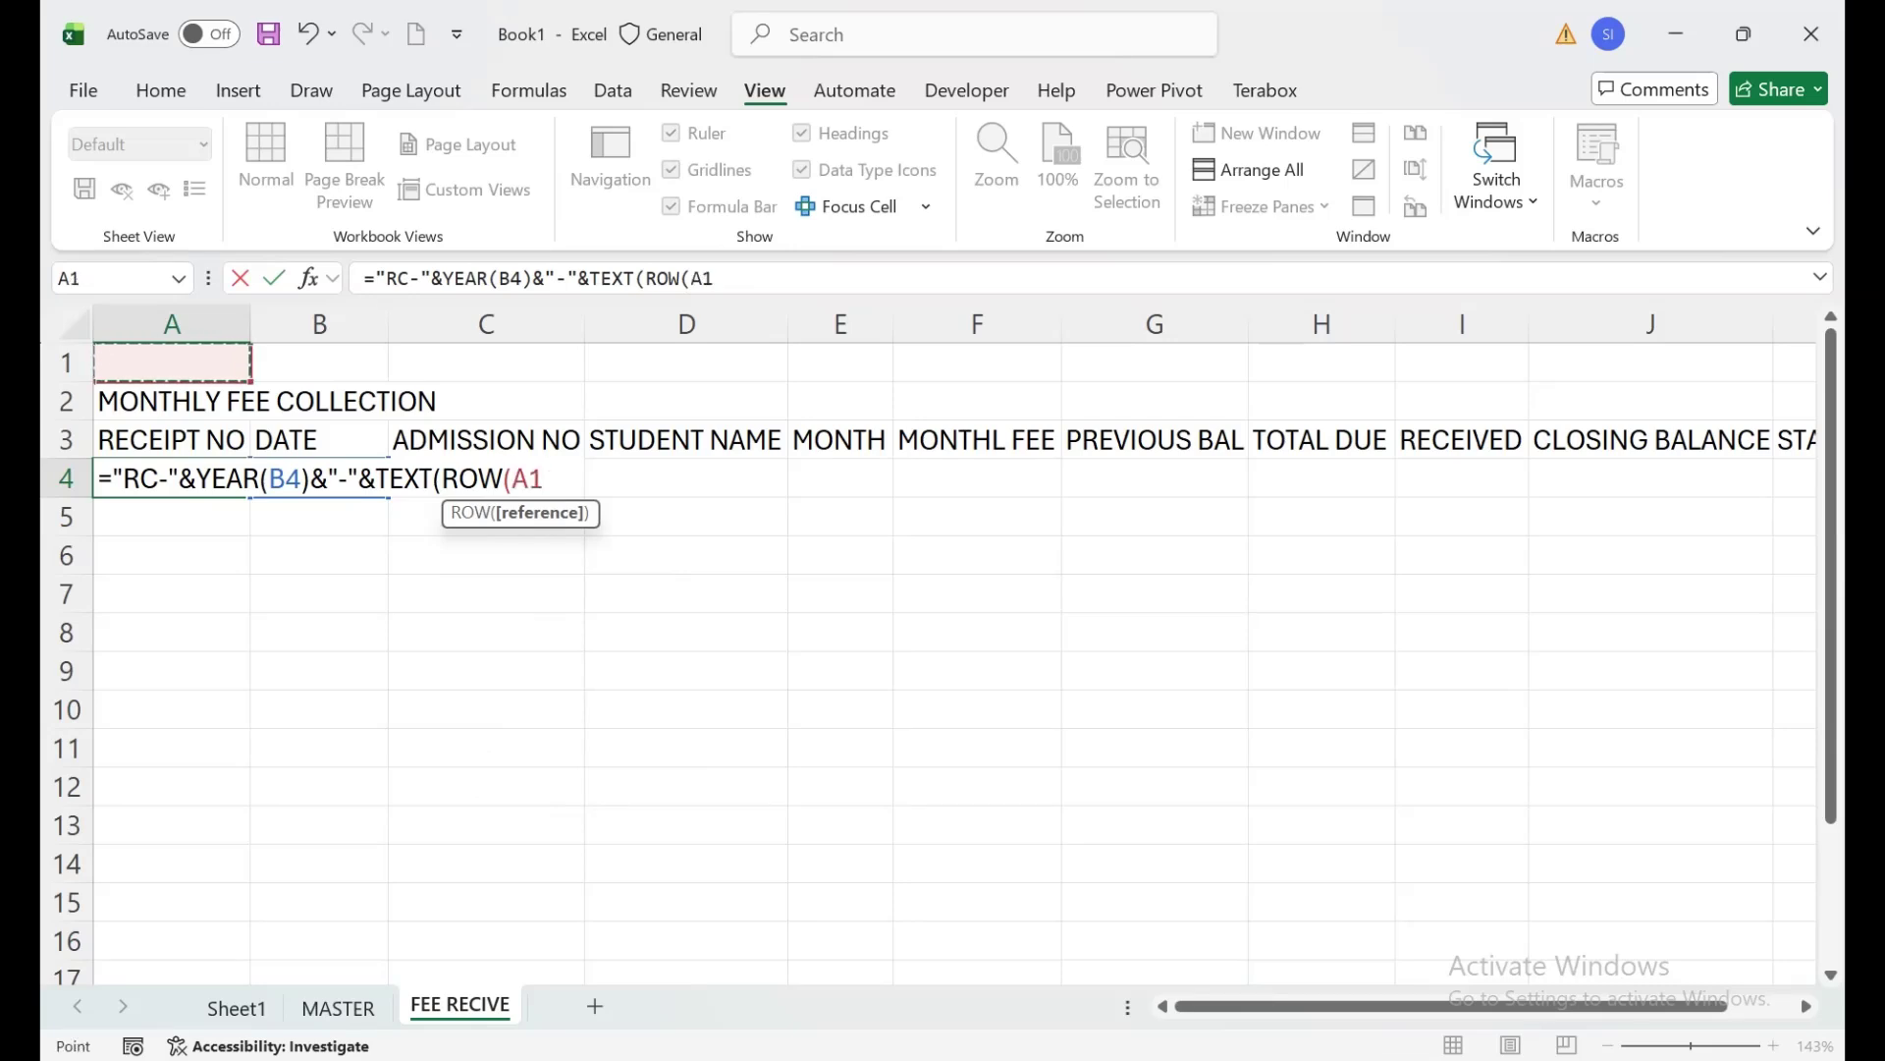
type("),\"0000")
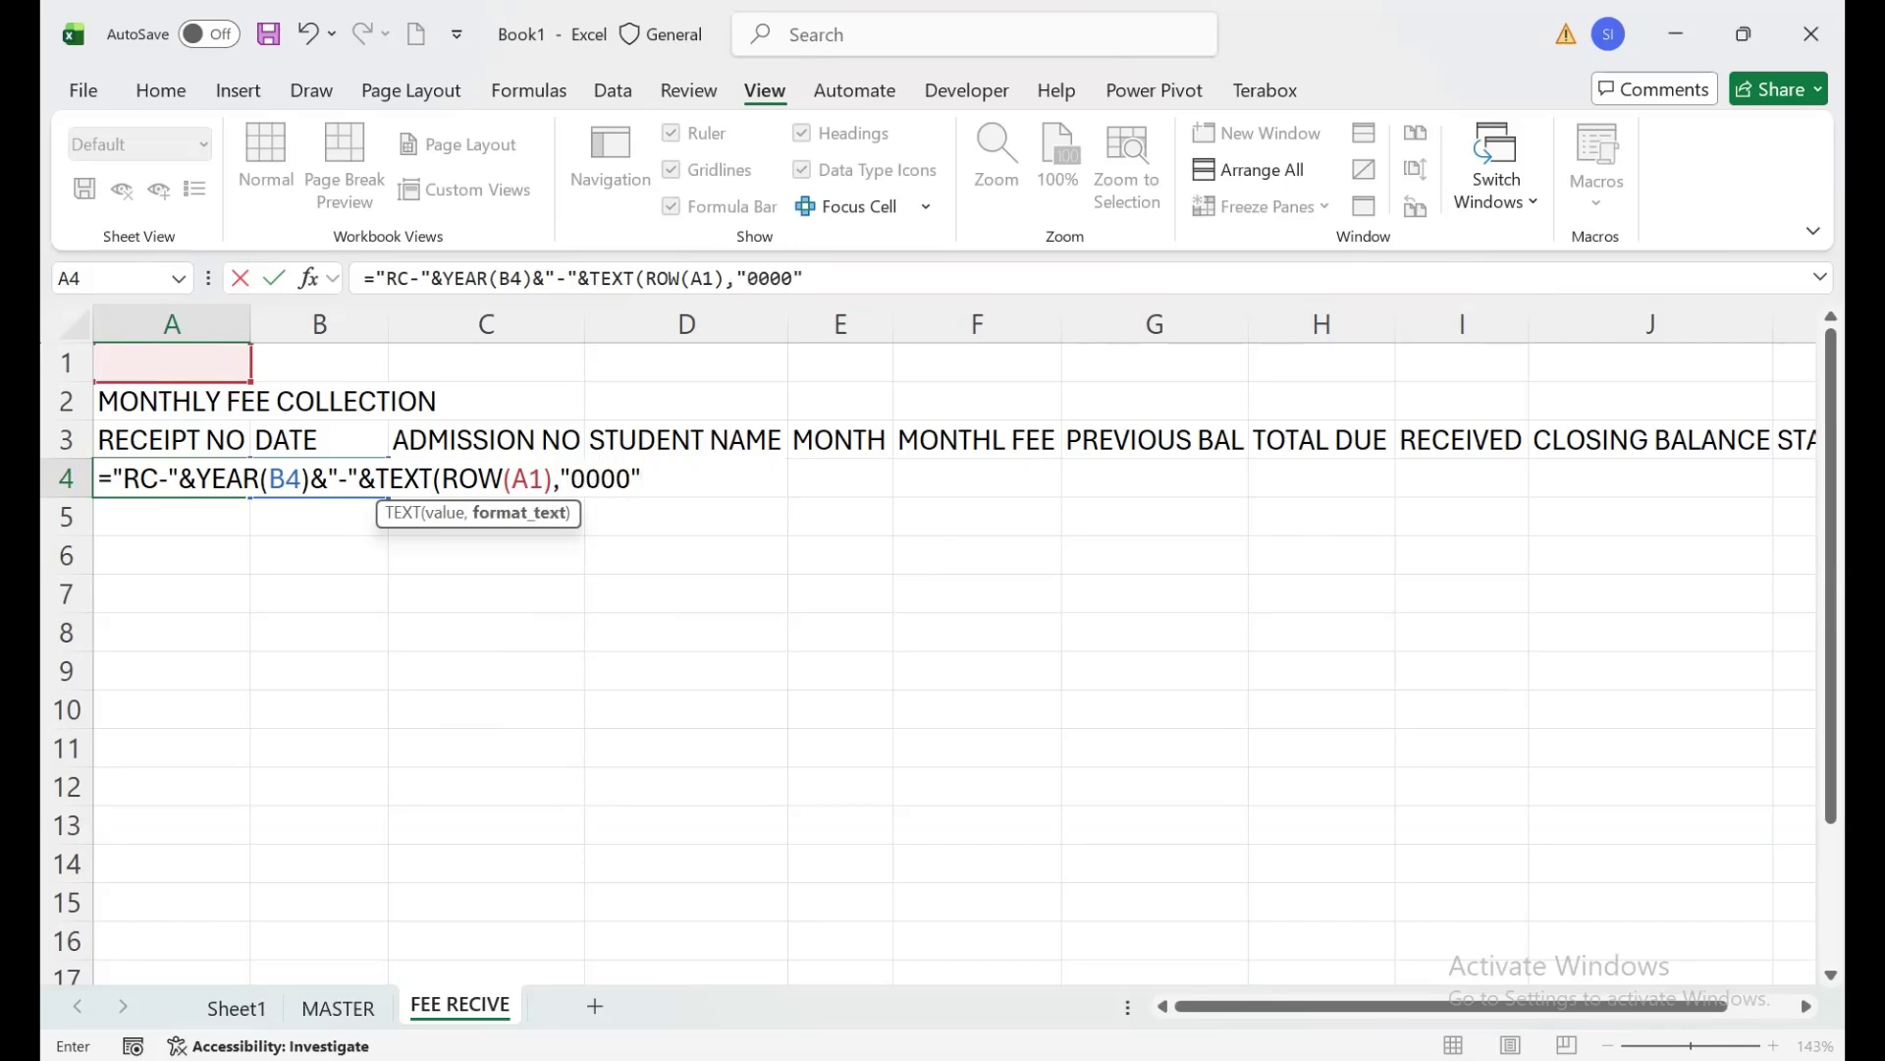
type("\")")
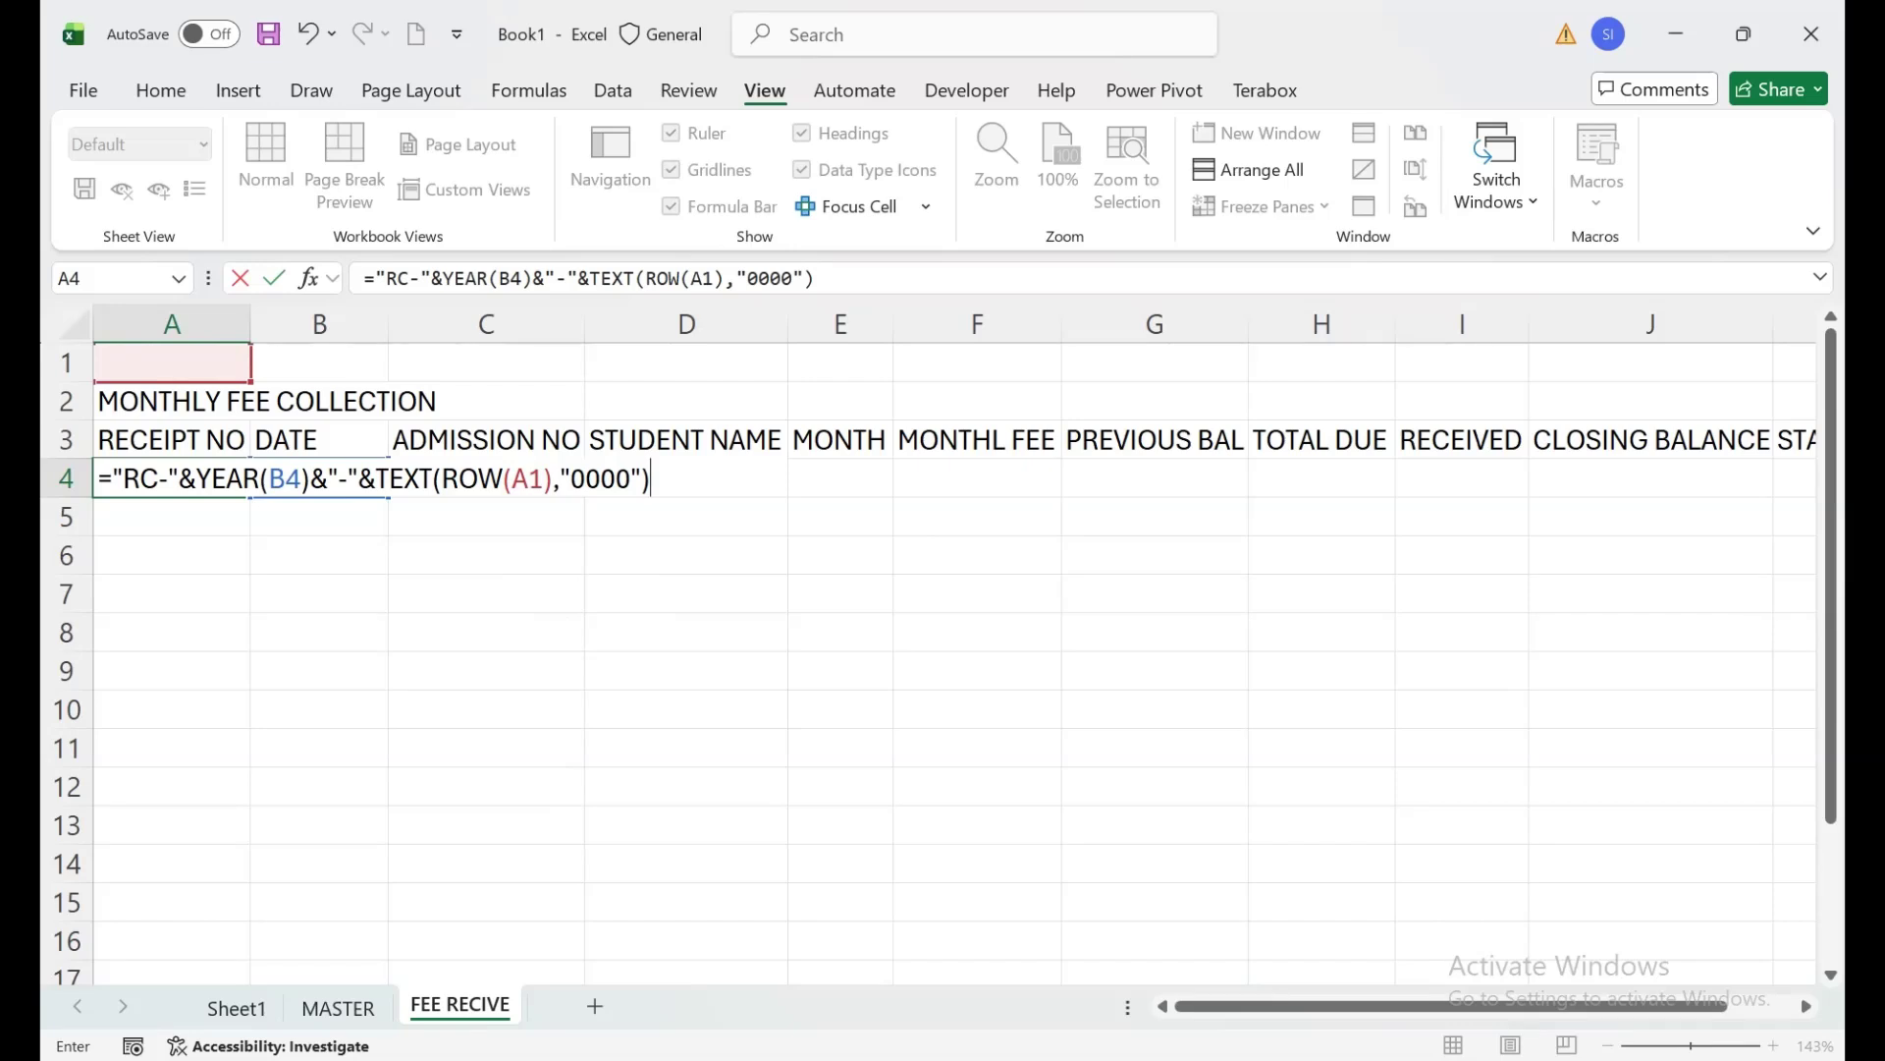
key("Return")
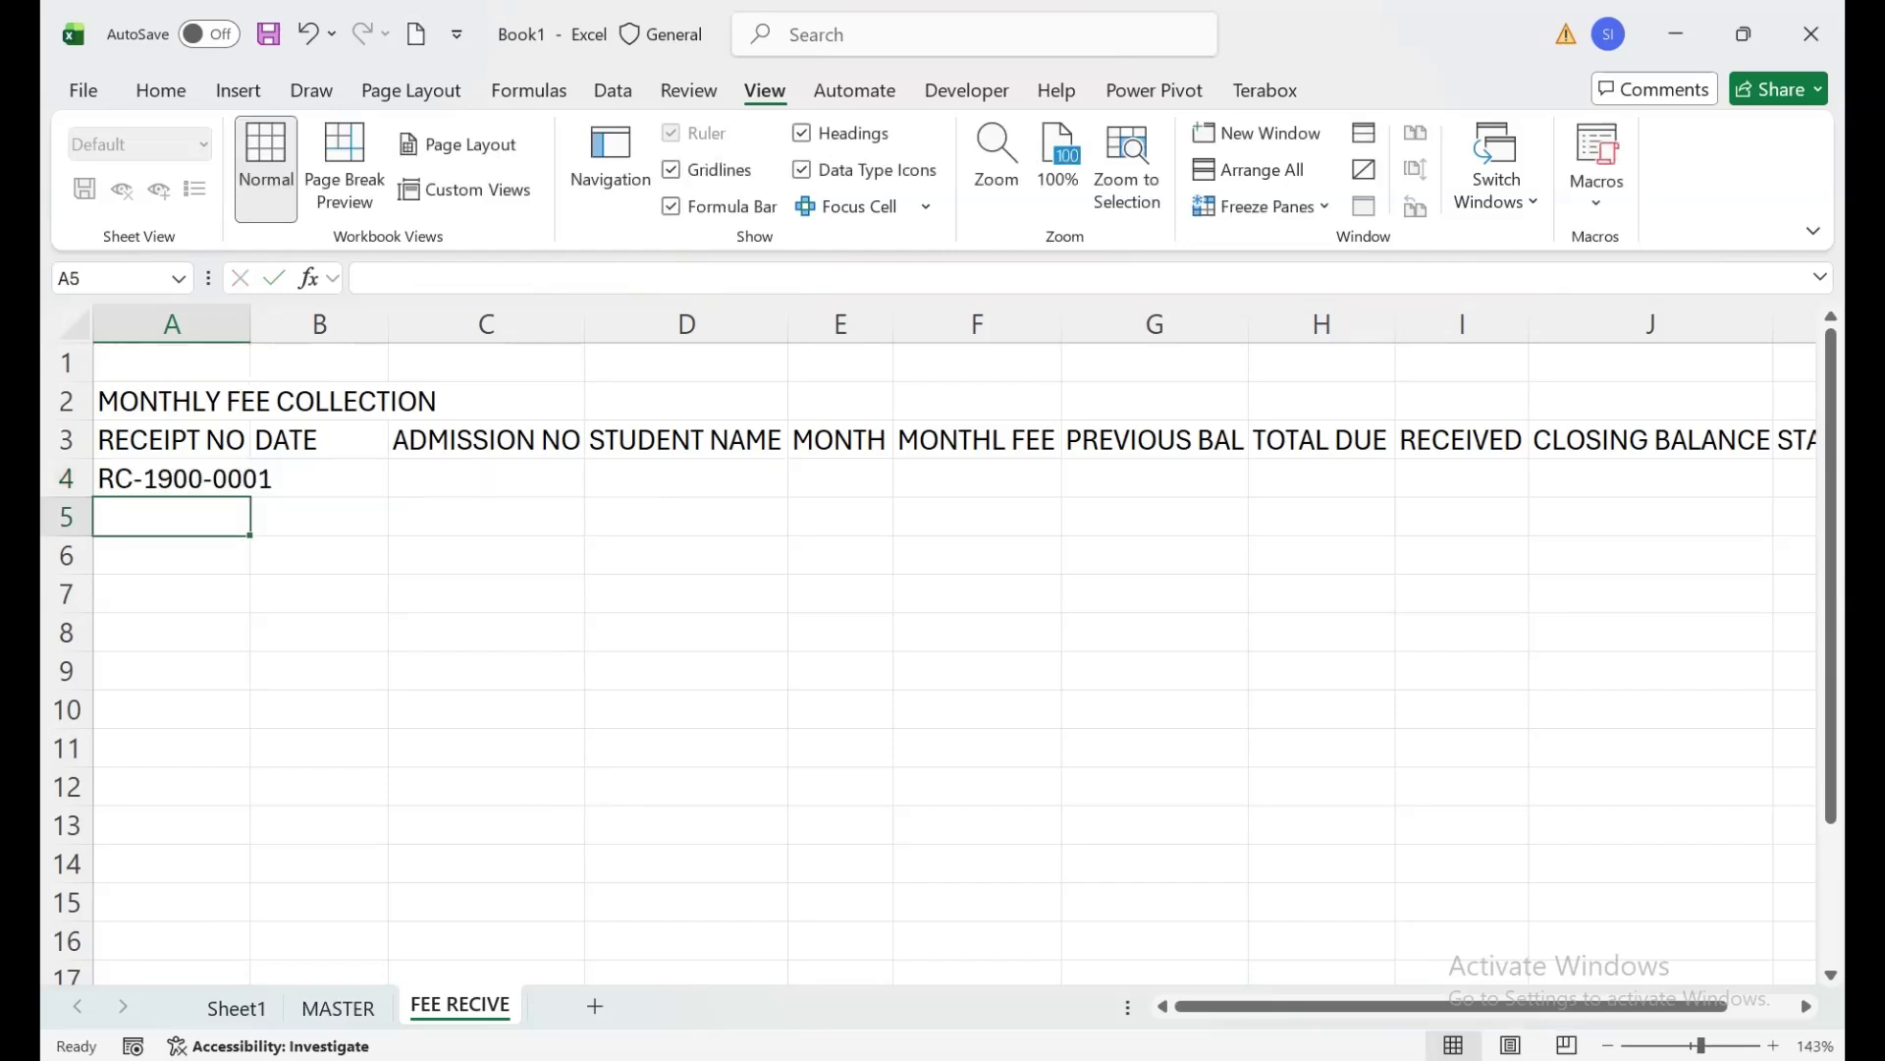
double_click(251, 324)
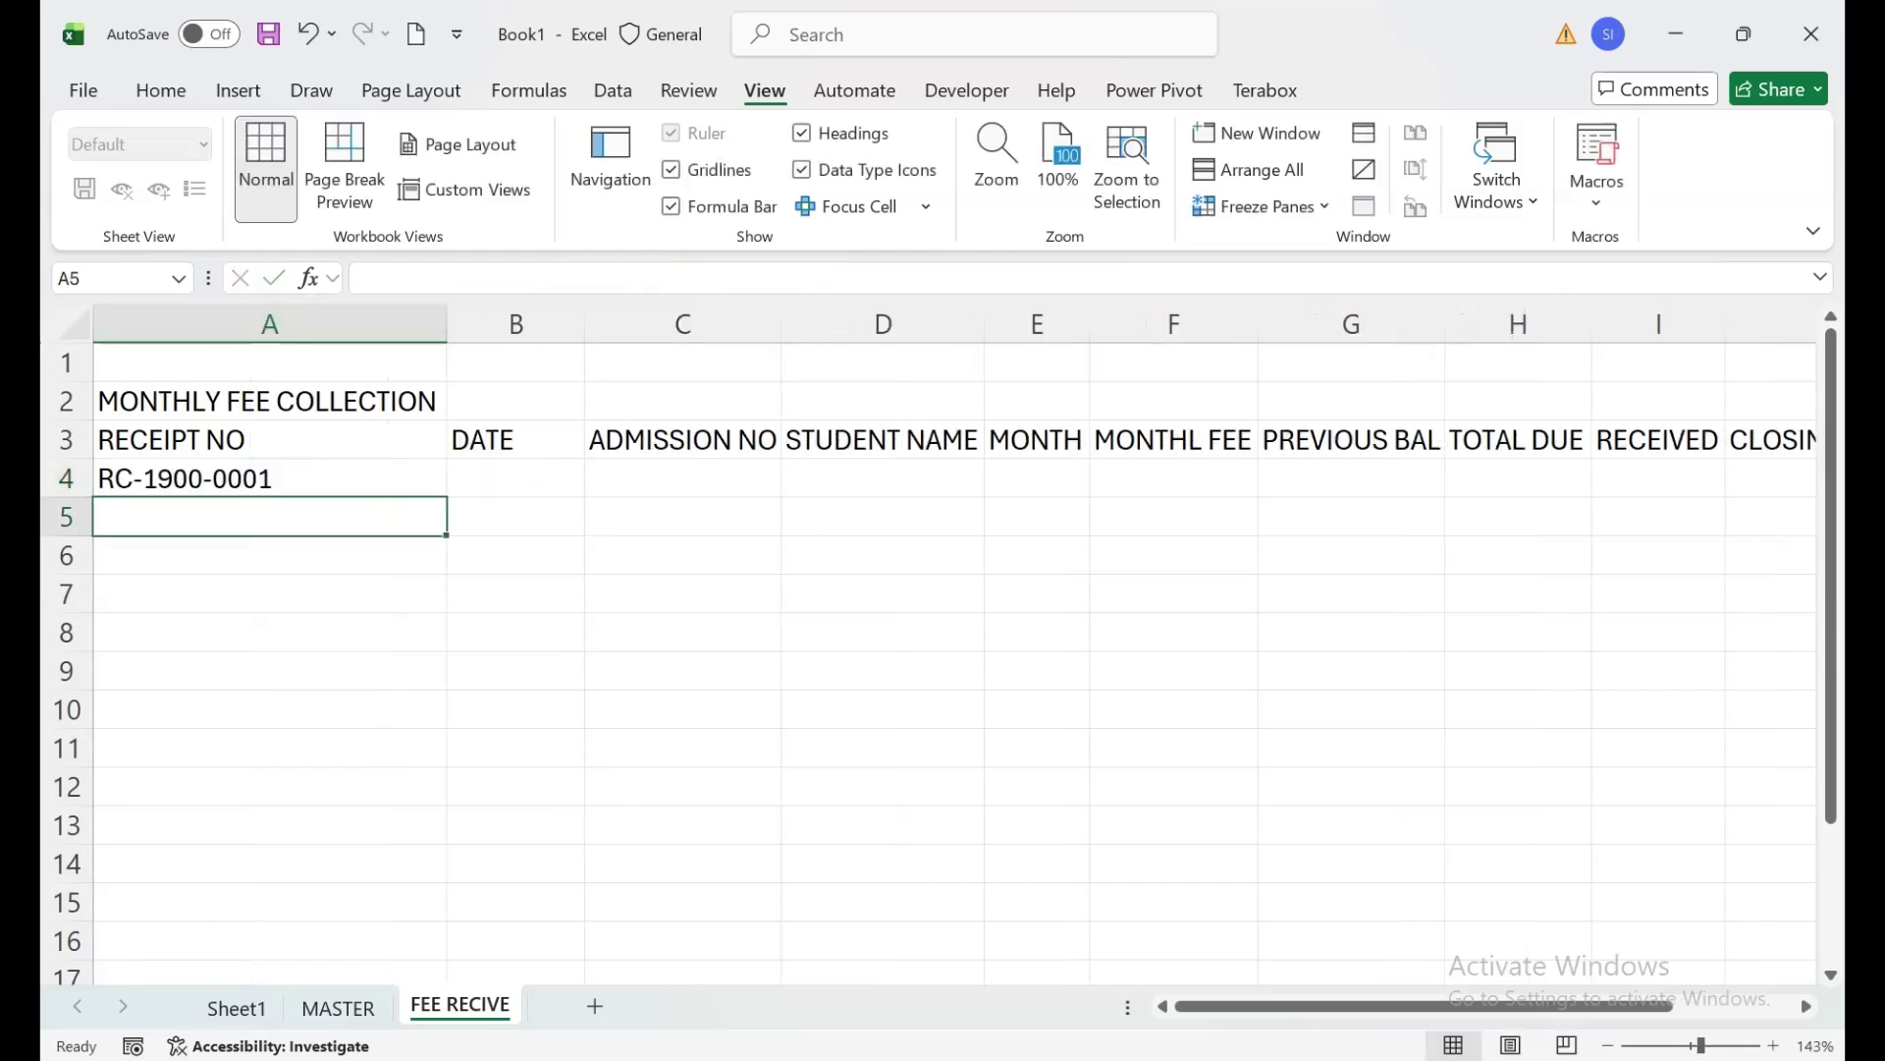
left_click_drag(447, 324, 284, 324)
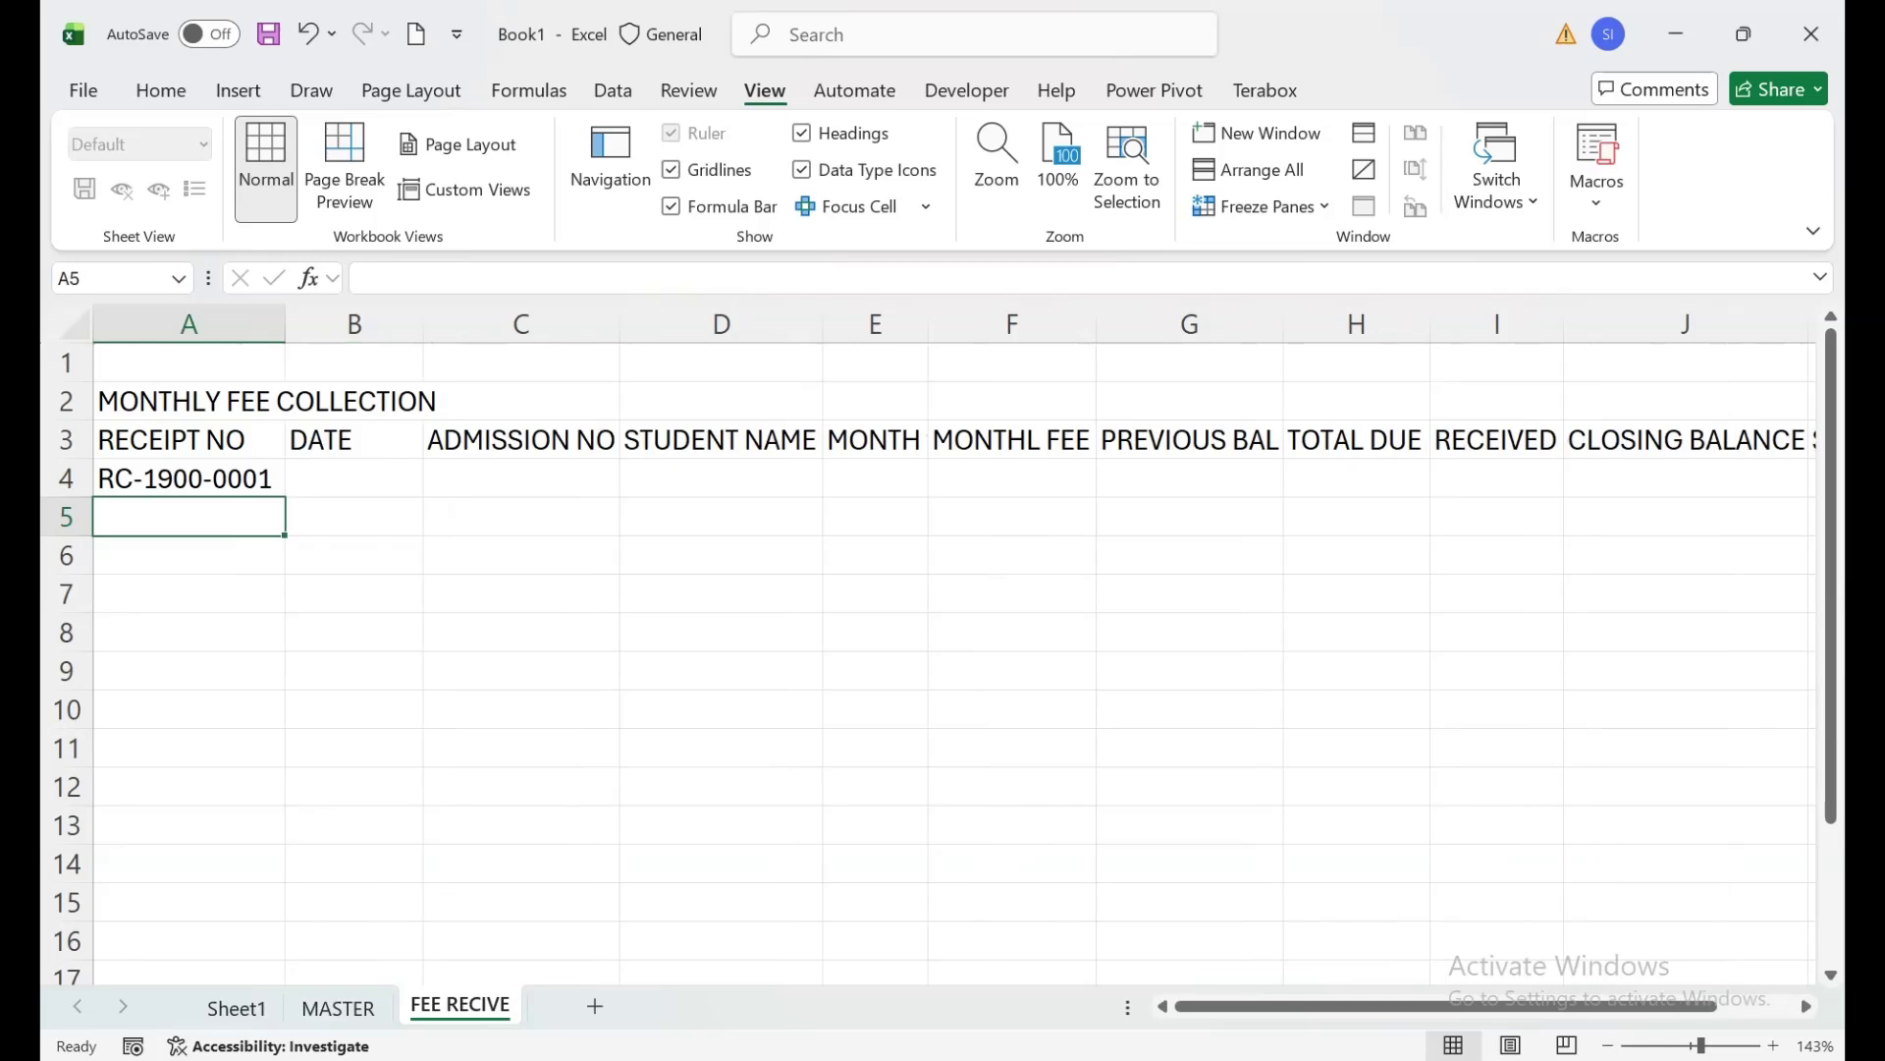
Enter the date 5-JULY-26 in B4 and check the receipt number formula in A4.
left_click(353, 478)
type("JULY-")
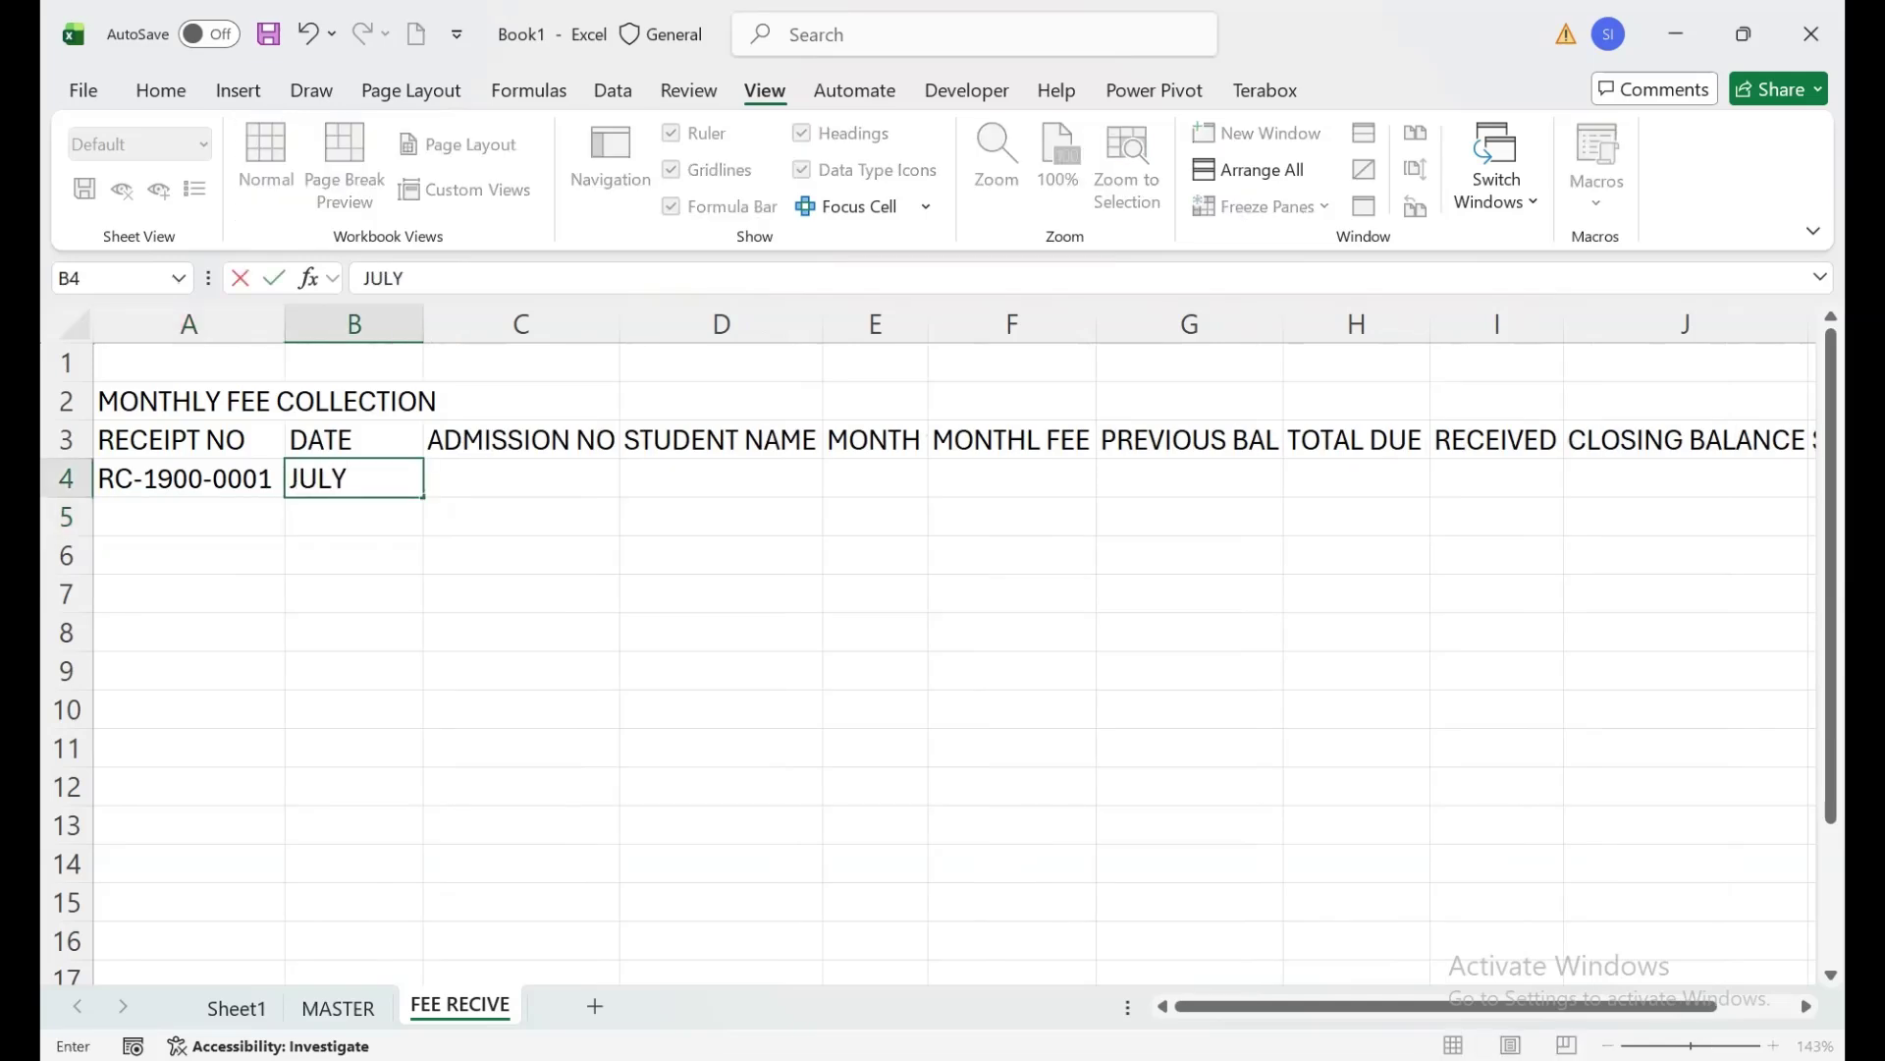
key("BackSpace")
key("BackSpace")
key("BackSpace")
key("BackSpace")
type("5-JULY-")
type("26")
key("Return")
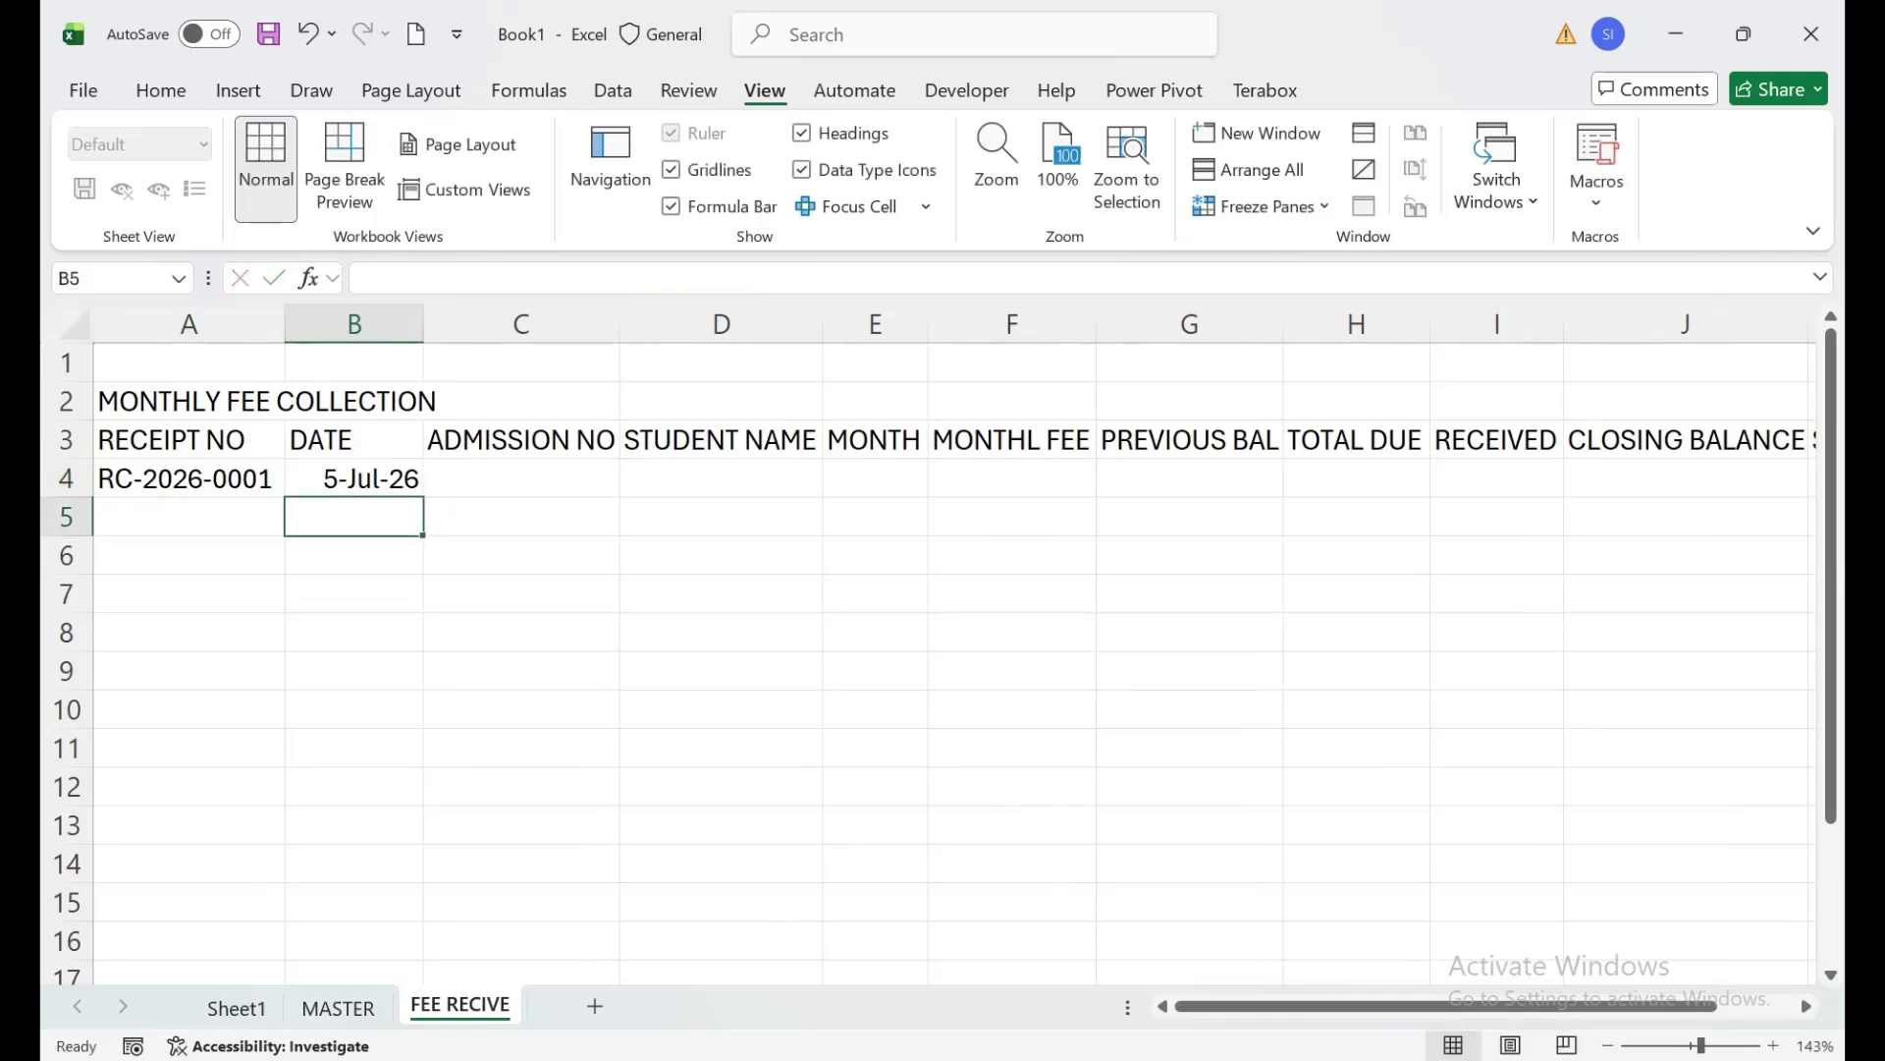
left_click(189, 478)
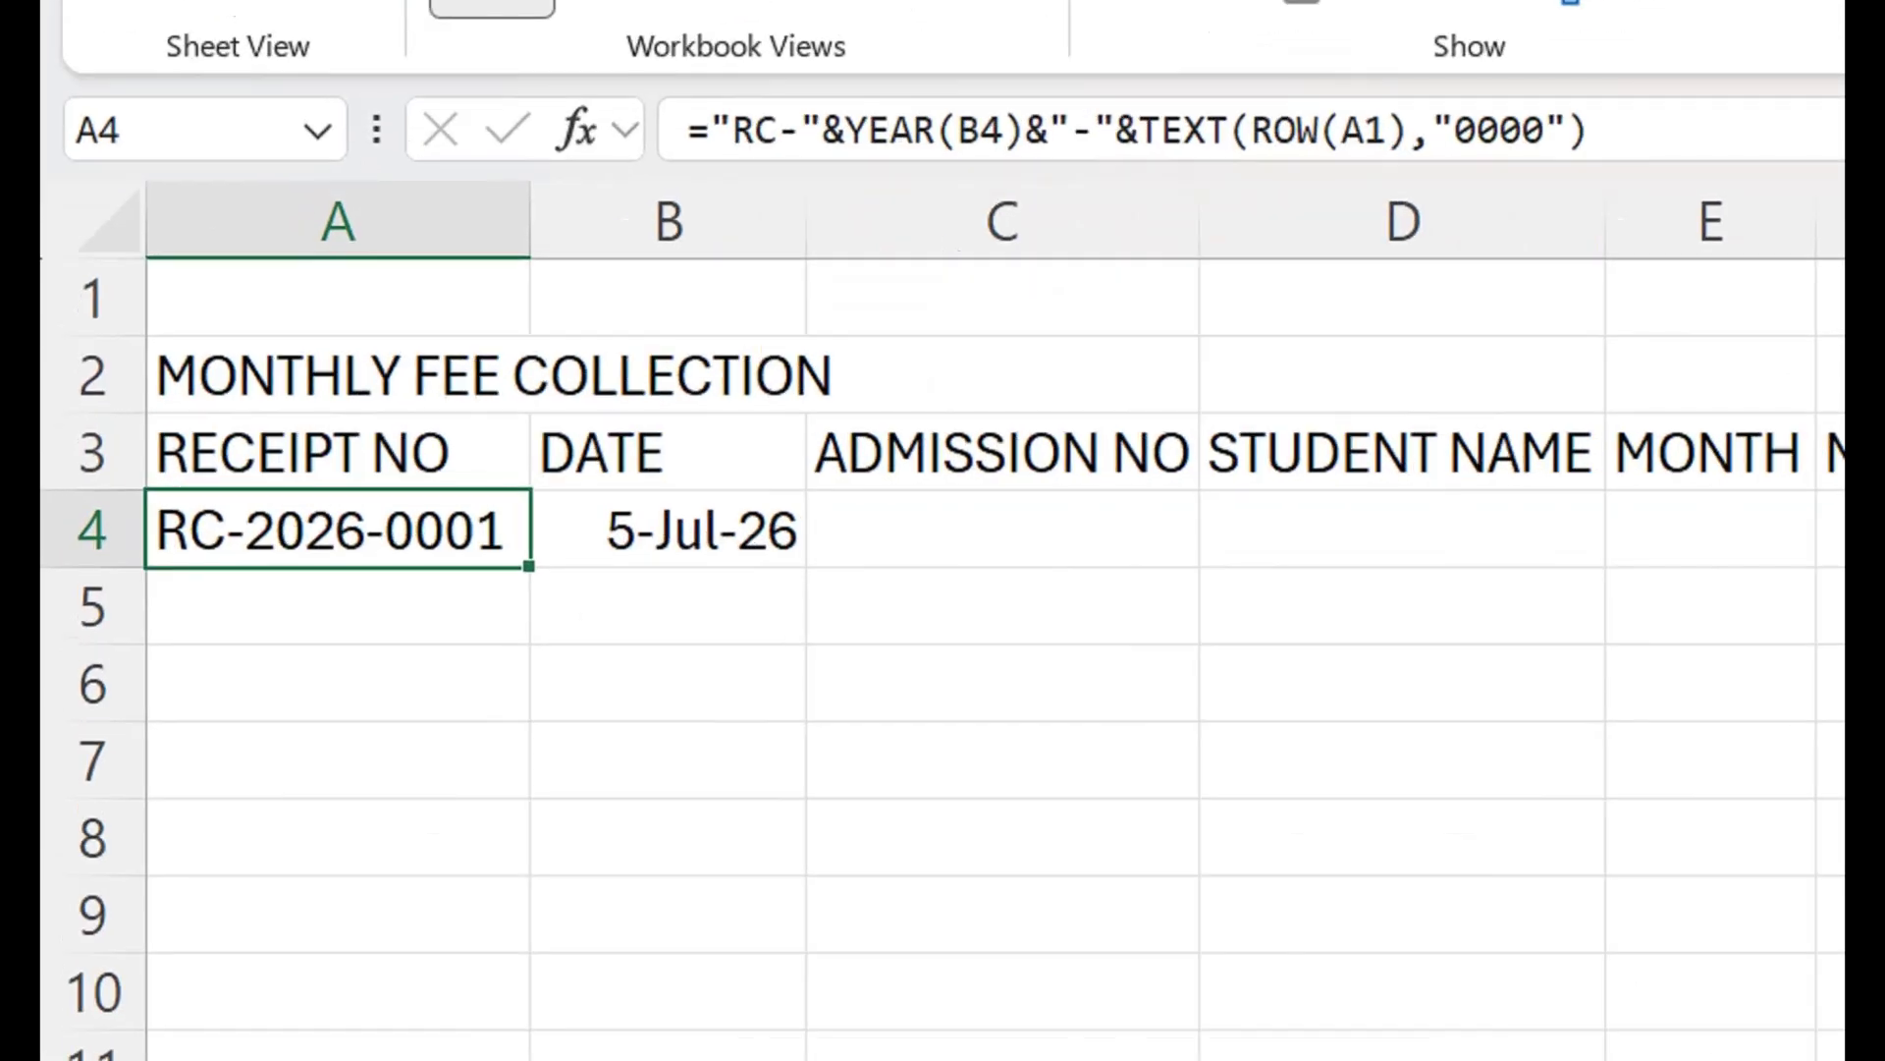
left_click(1001, 530)
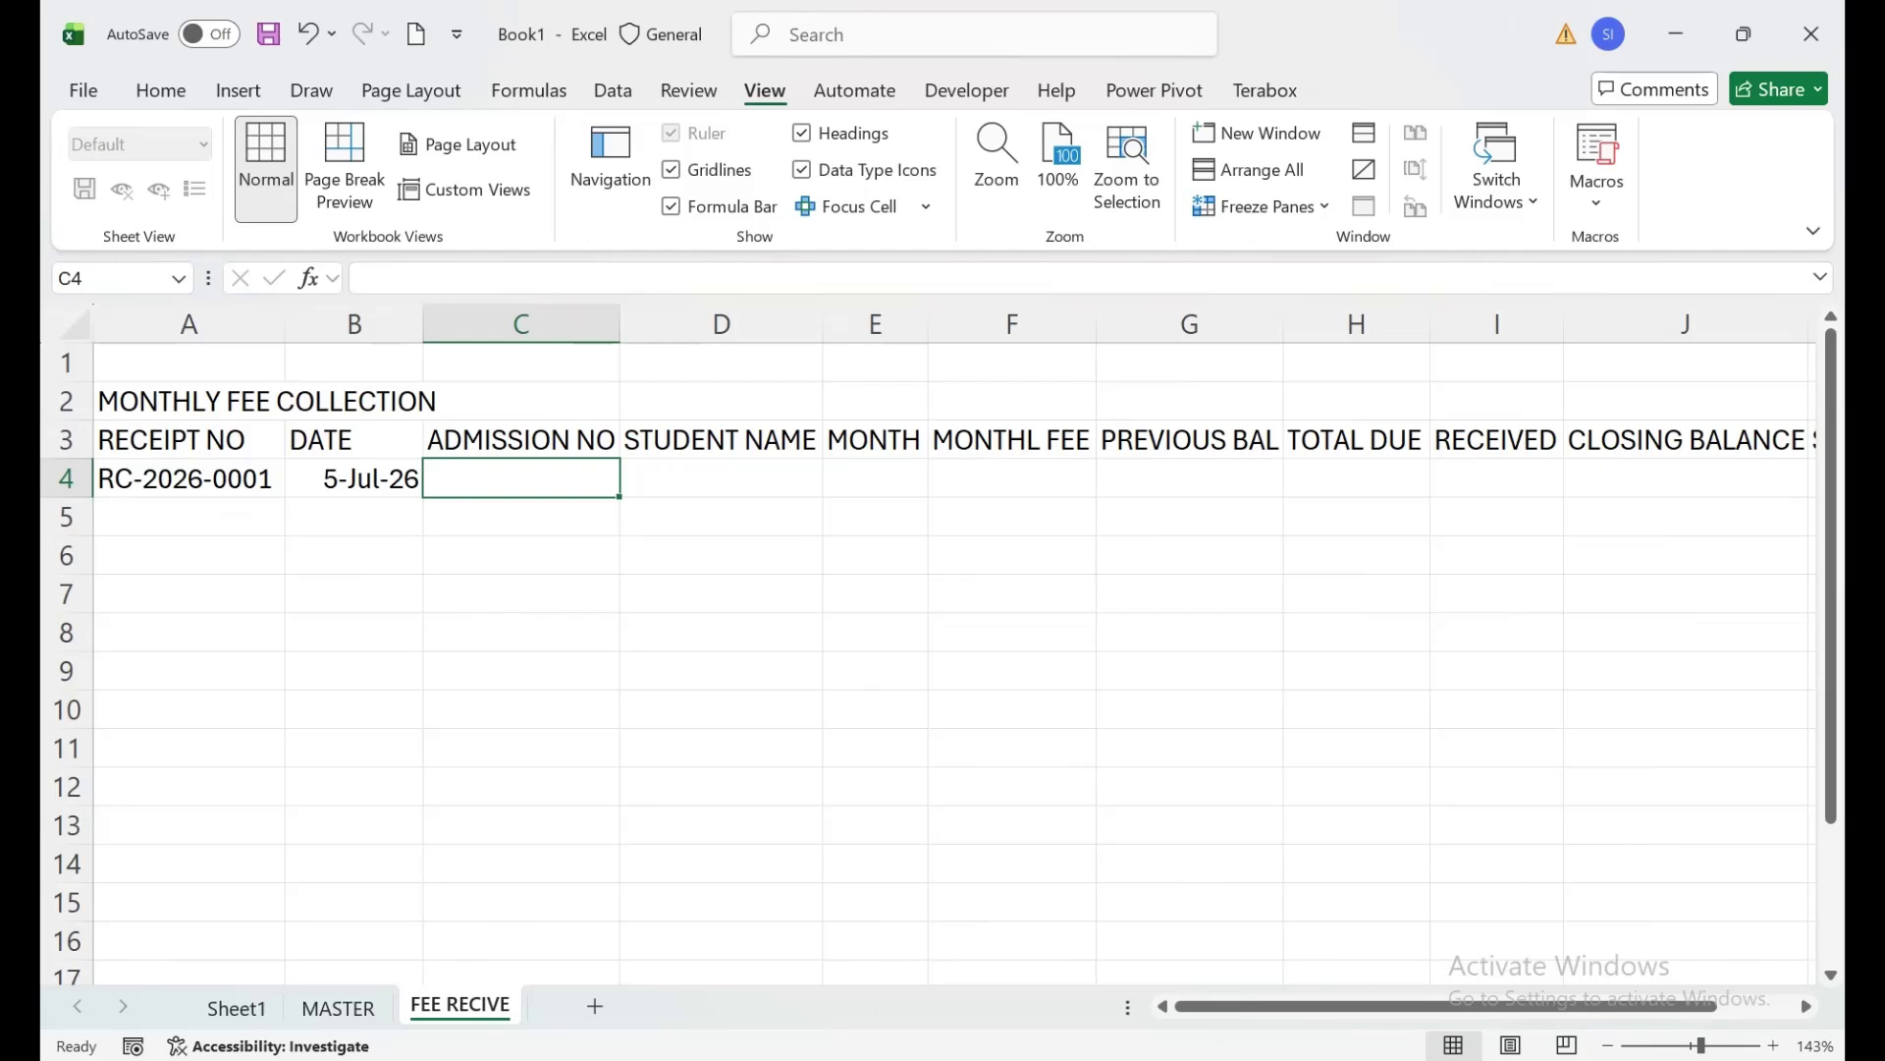
Insert a blank column before the RECEIPT NO column and a blank row above the header row.
left_click(189, 324)
right_click(196, 324)
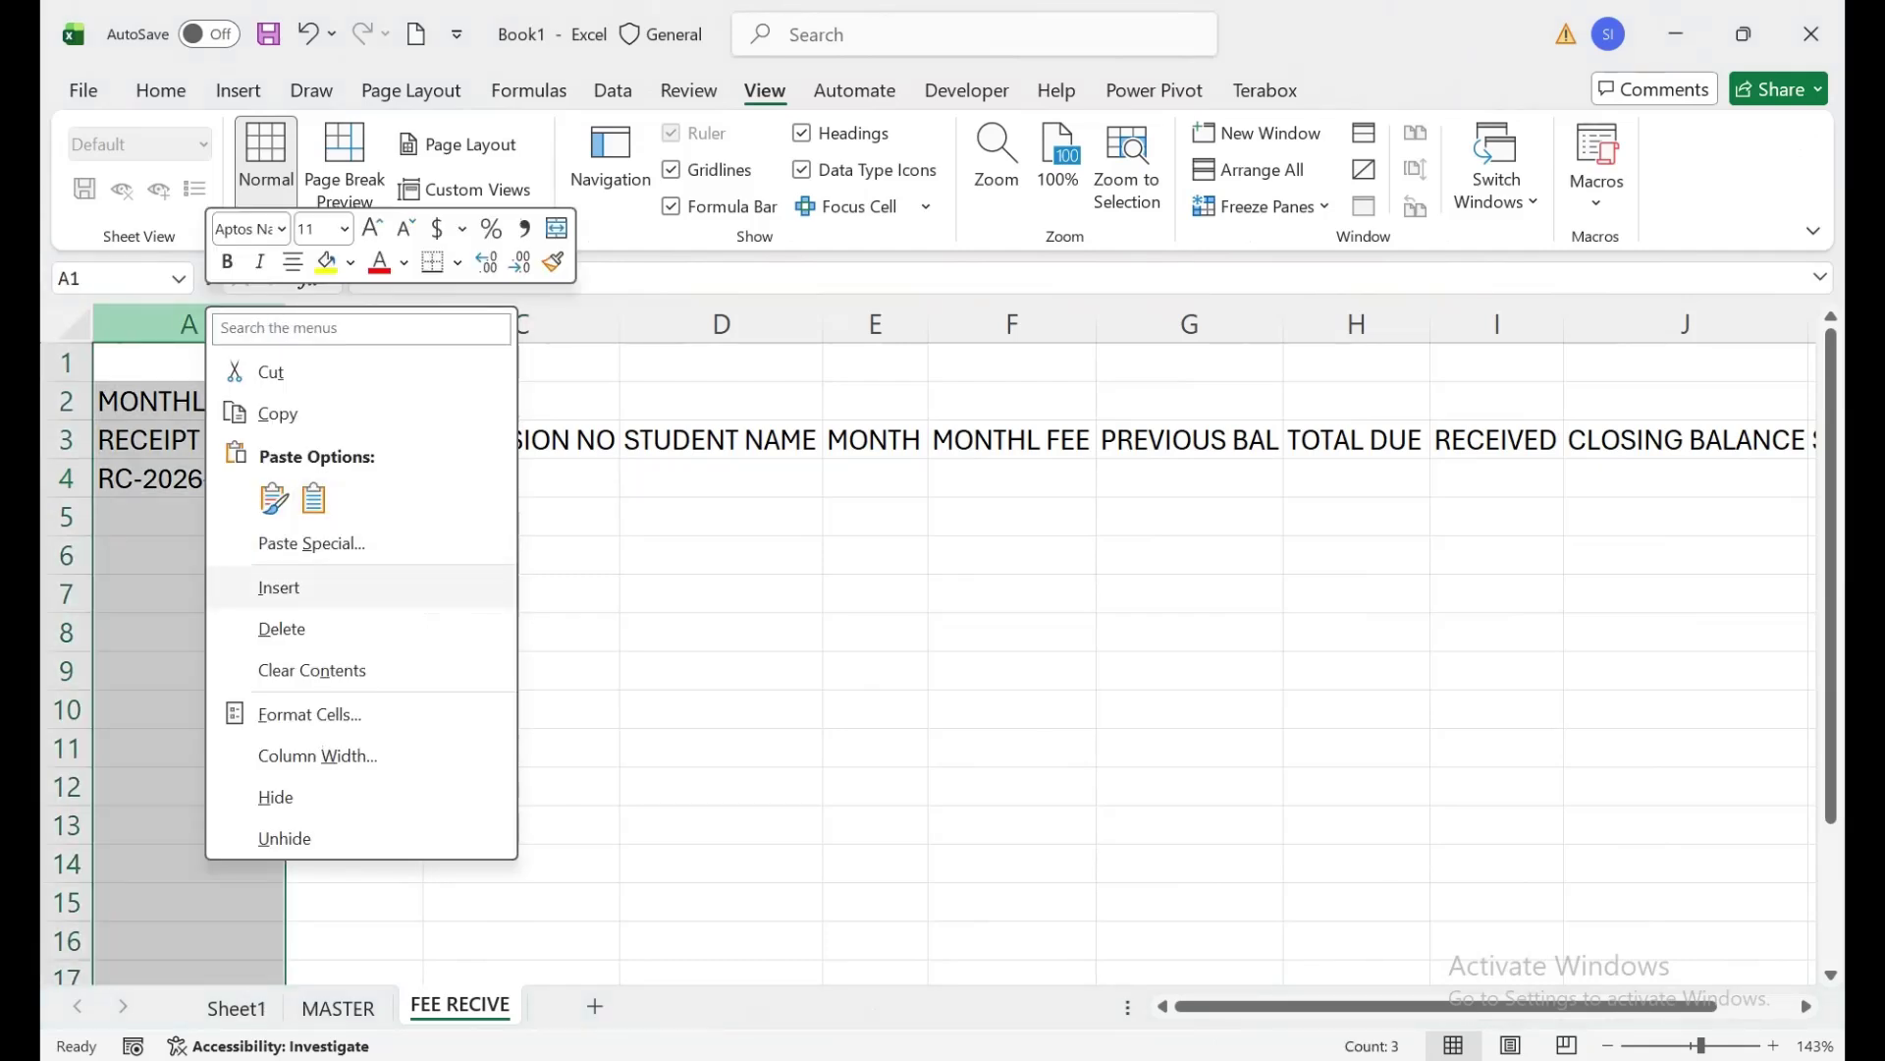
left_click(279, 587)
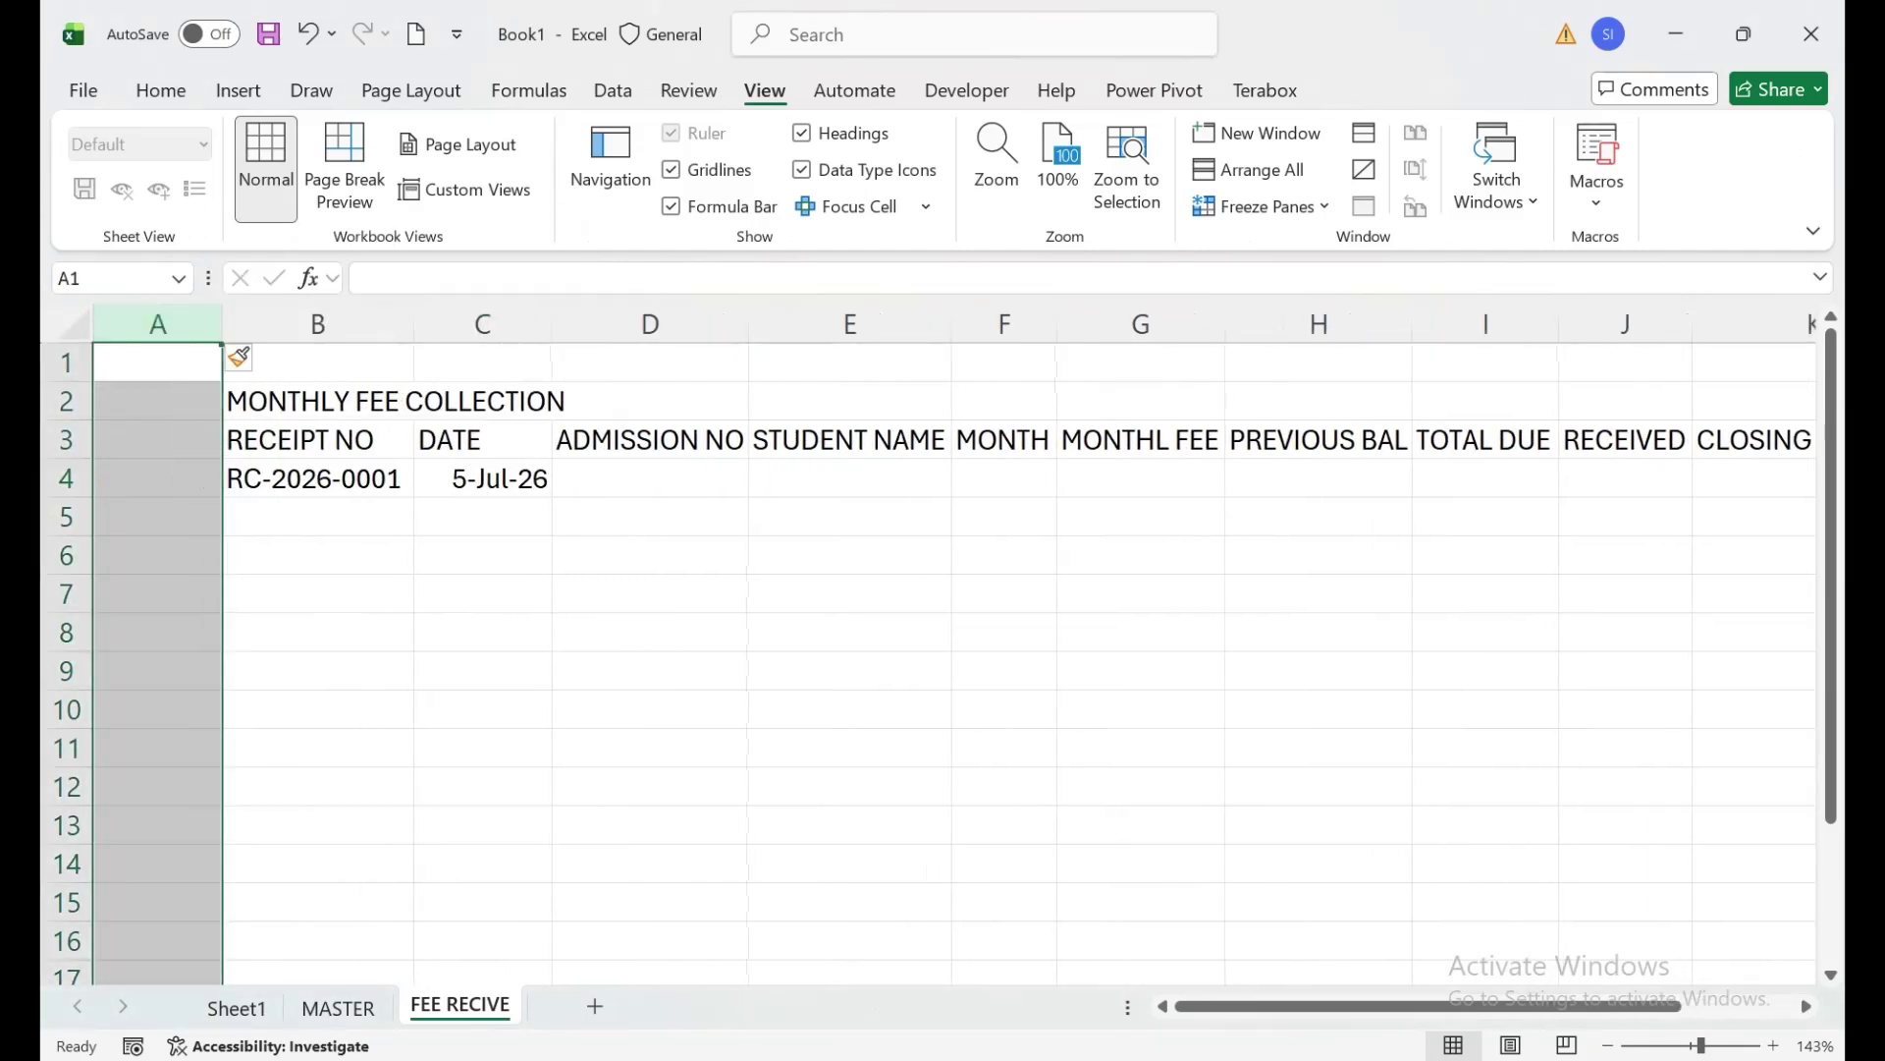
right_click(65, 439)
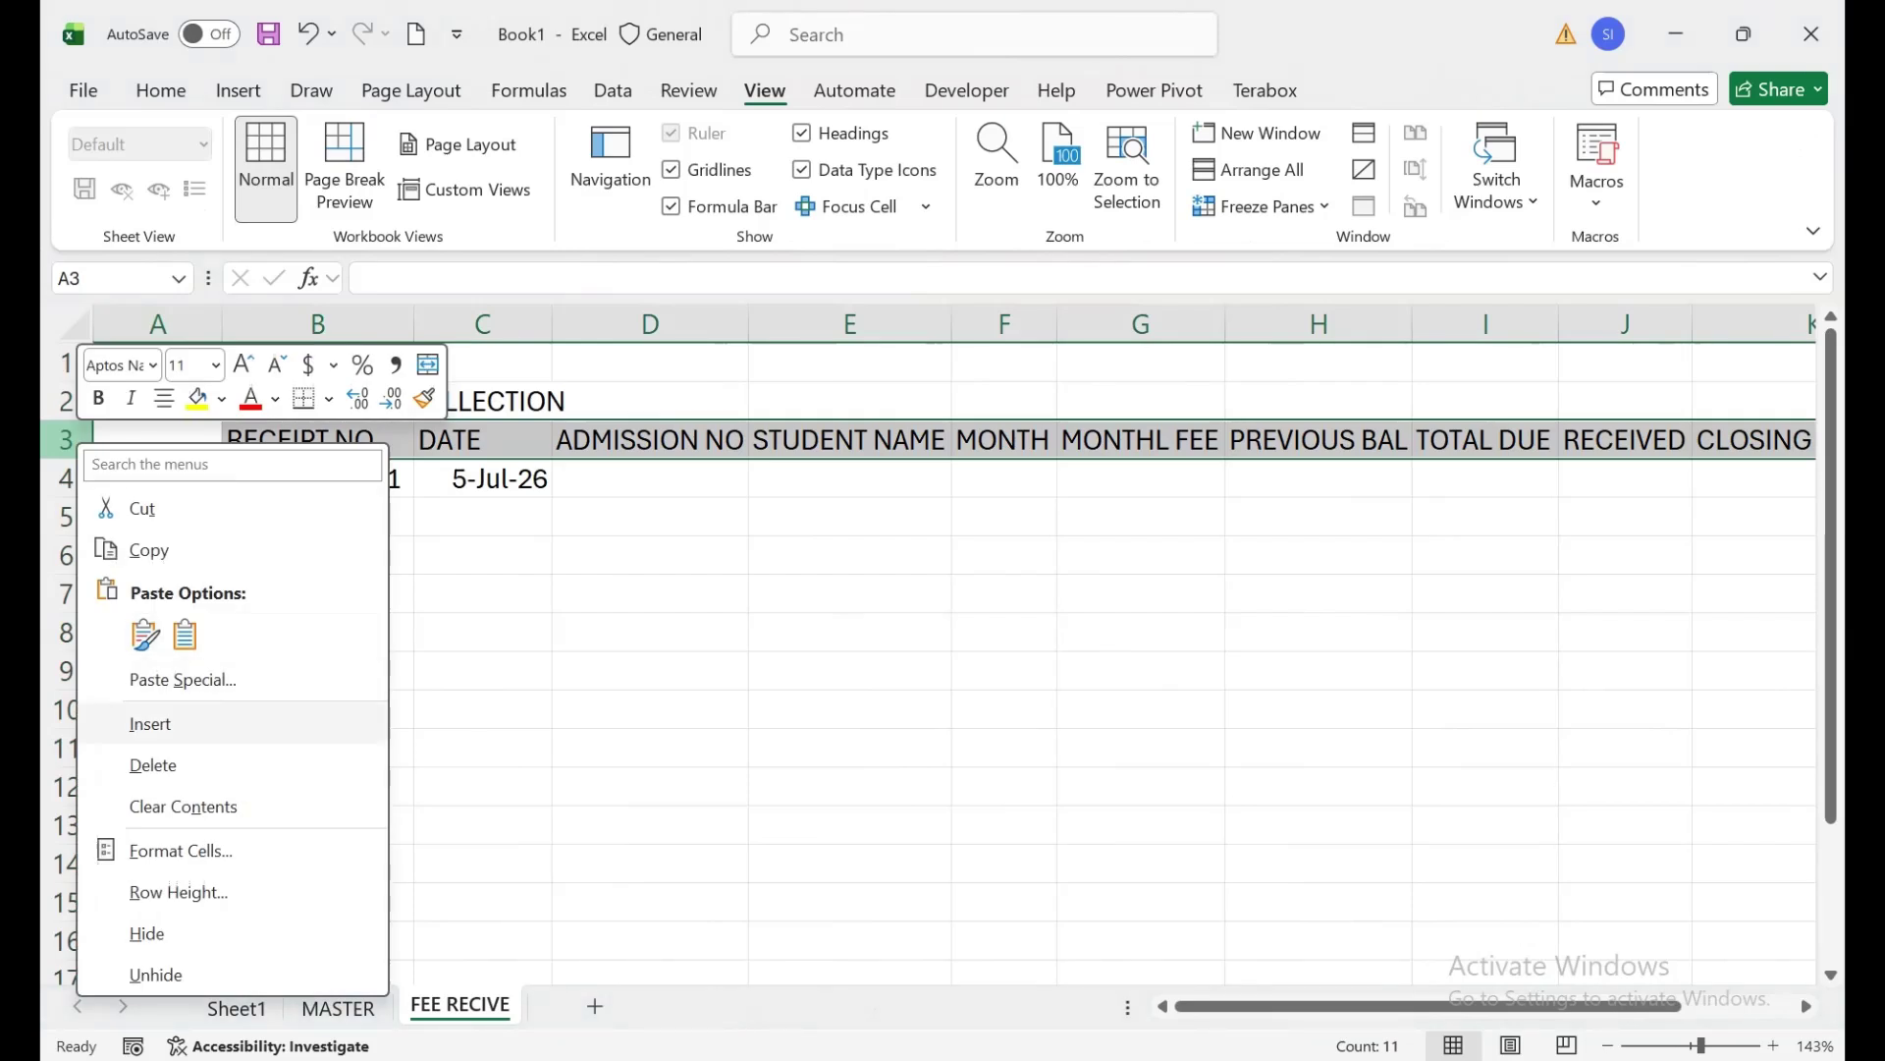
left_click(147, 723)
Move the RECEIPT NO header and its formula to A4:A5, widen column A, and copy the header into B4.
left_click_drag(317, 478, 97, 496)
left_click(147, 479)
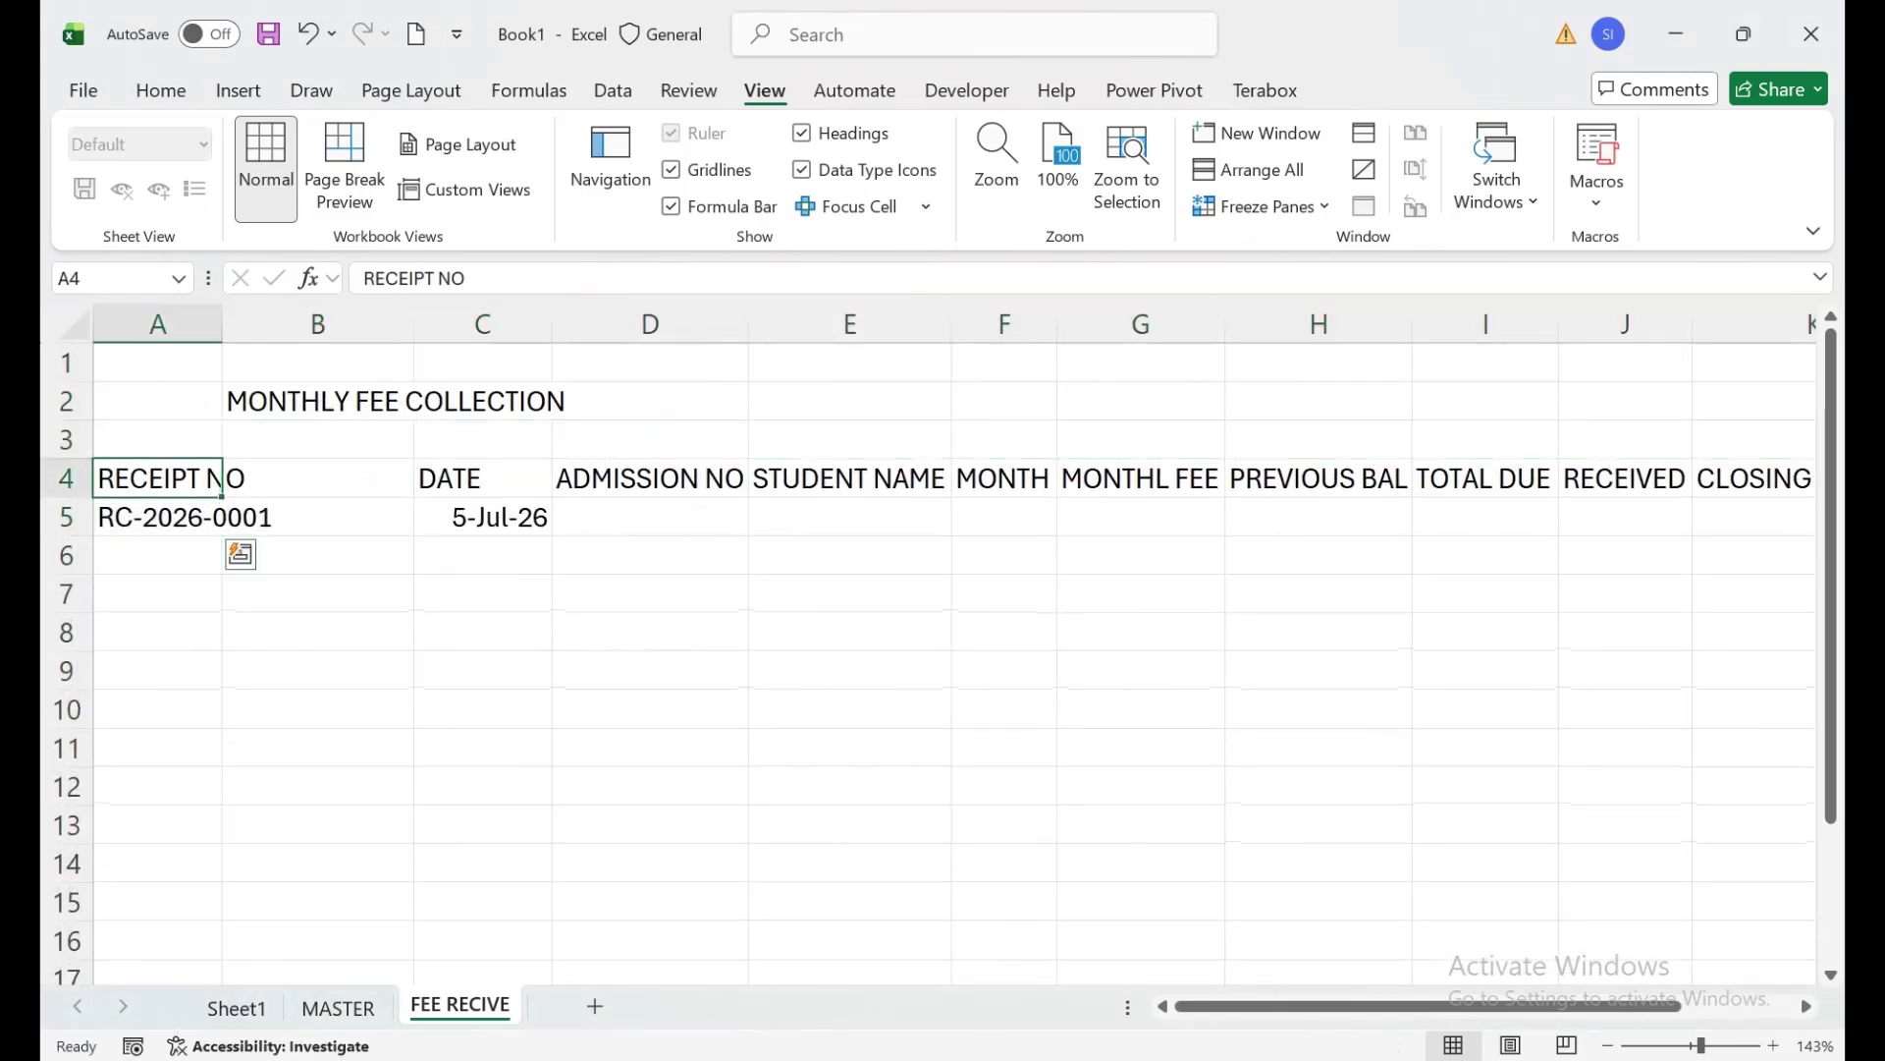
left_click_drag(222, 479, 315, 478)
left_click_drag(221, 324, 256, 324)
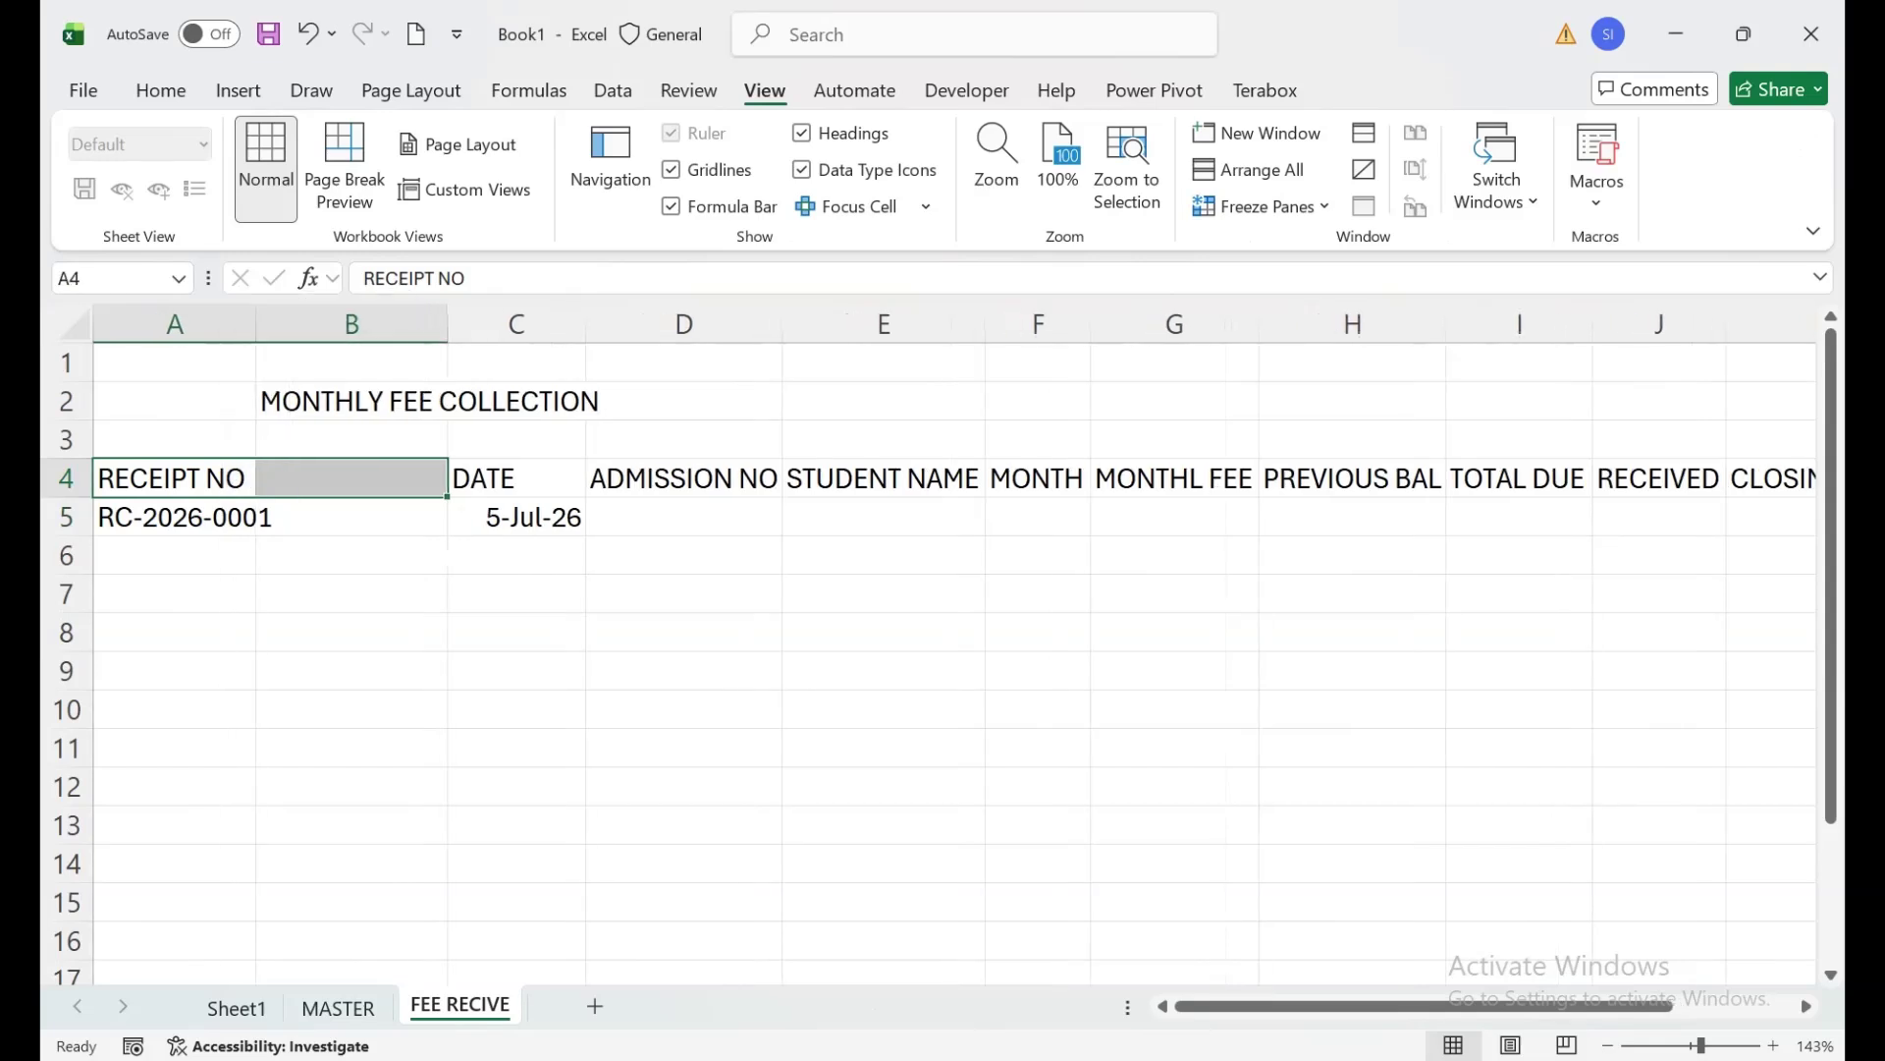
key("ctrl+r")
Copy the formula text from A5 into B5 with its references unchanged, and fit column A to its contents.
left_click(175, 518)
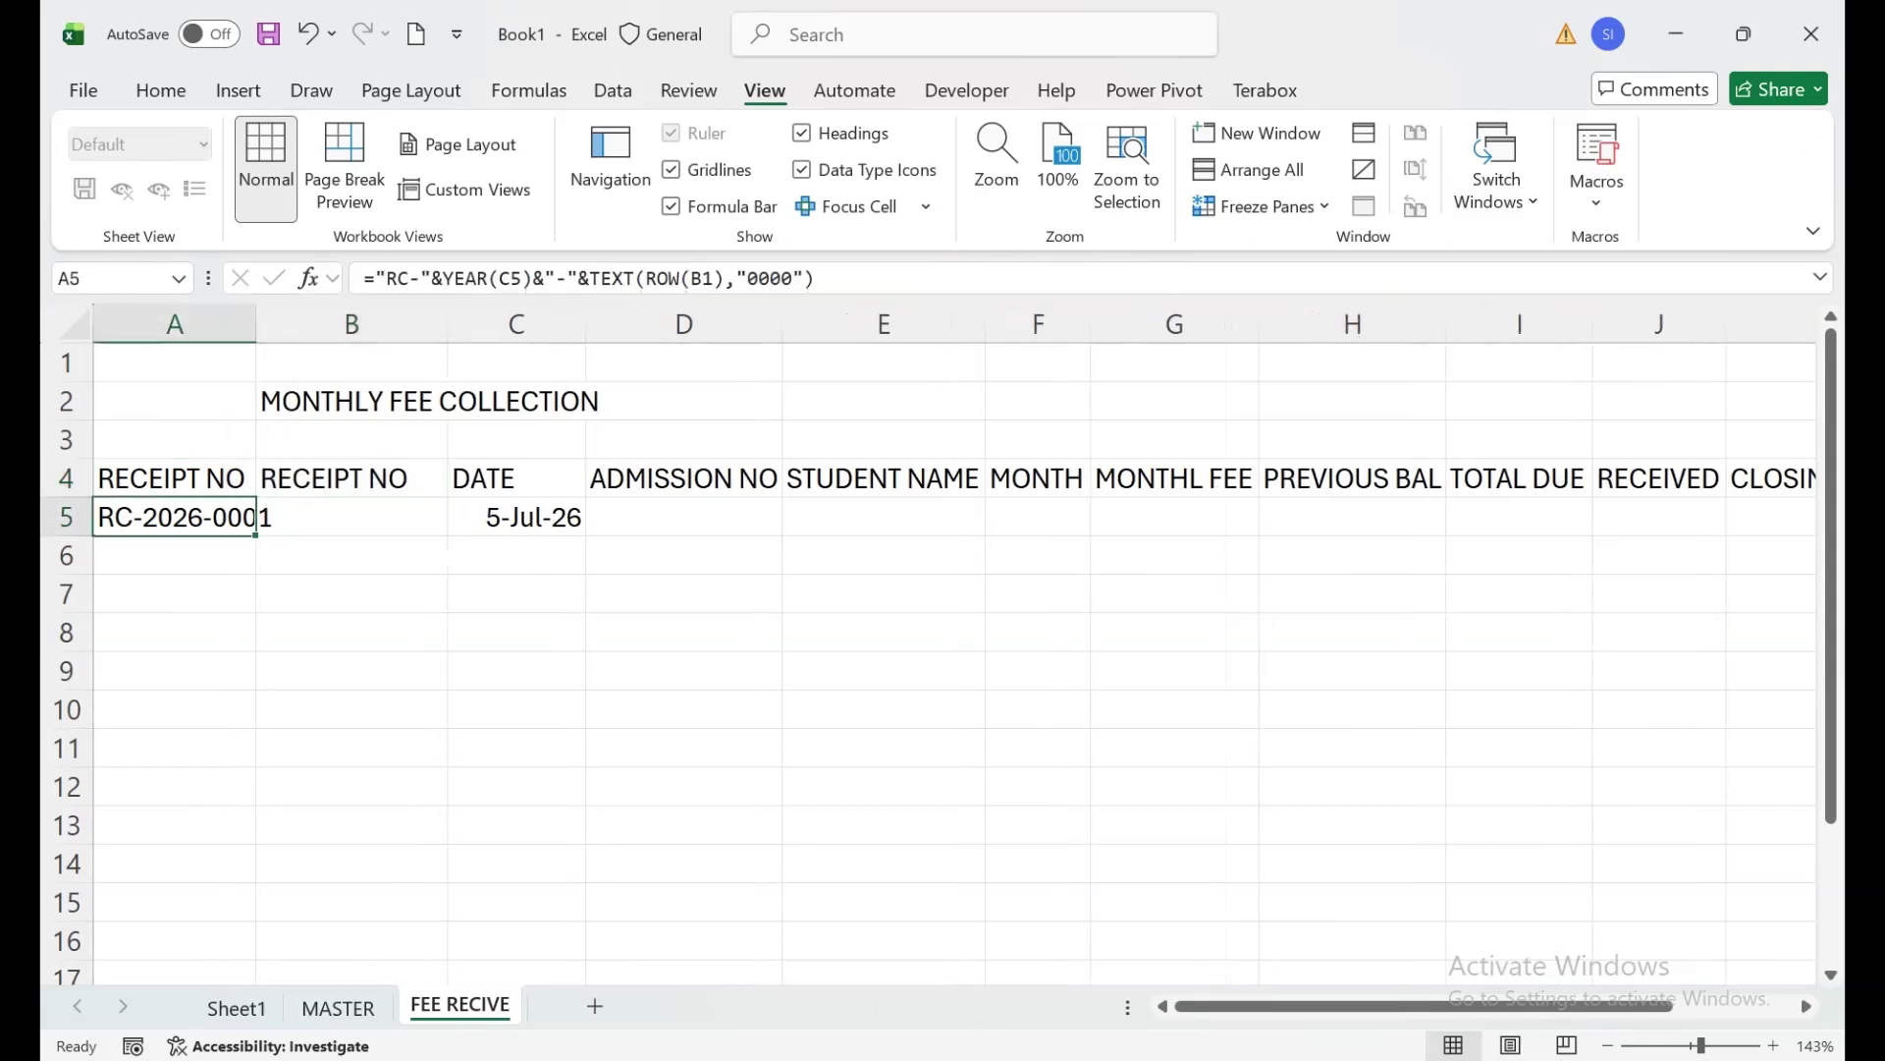
key("F2")
key("shift+Home")
key("ctrl+c")
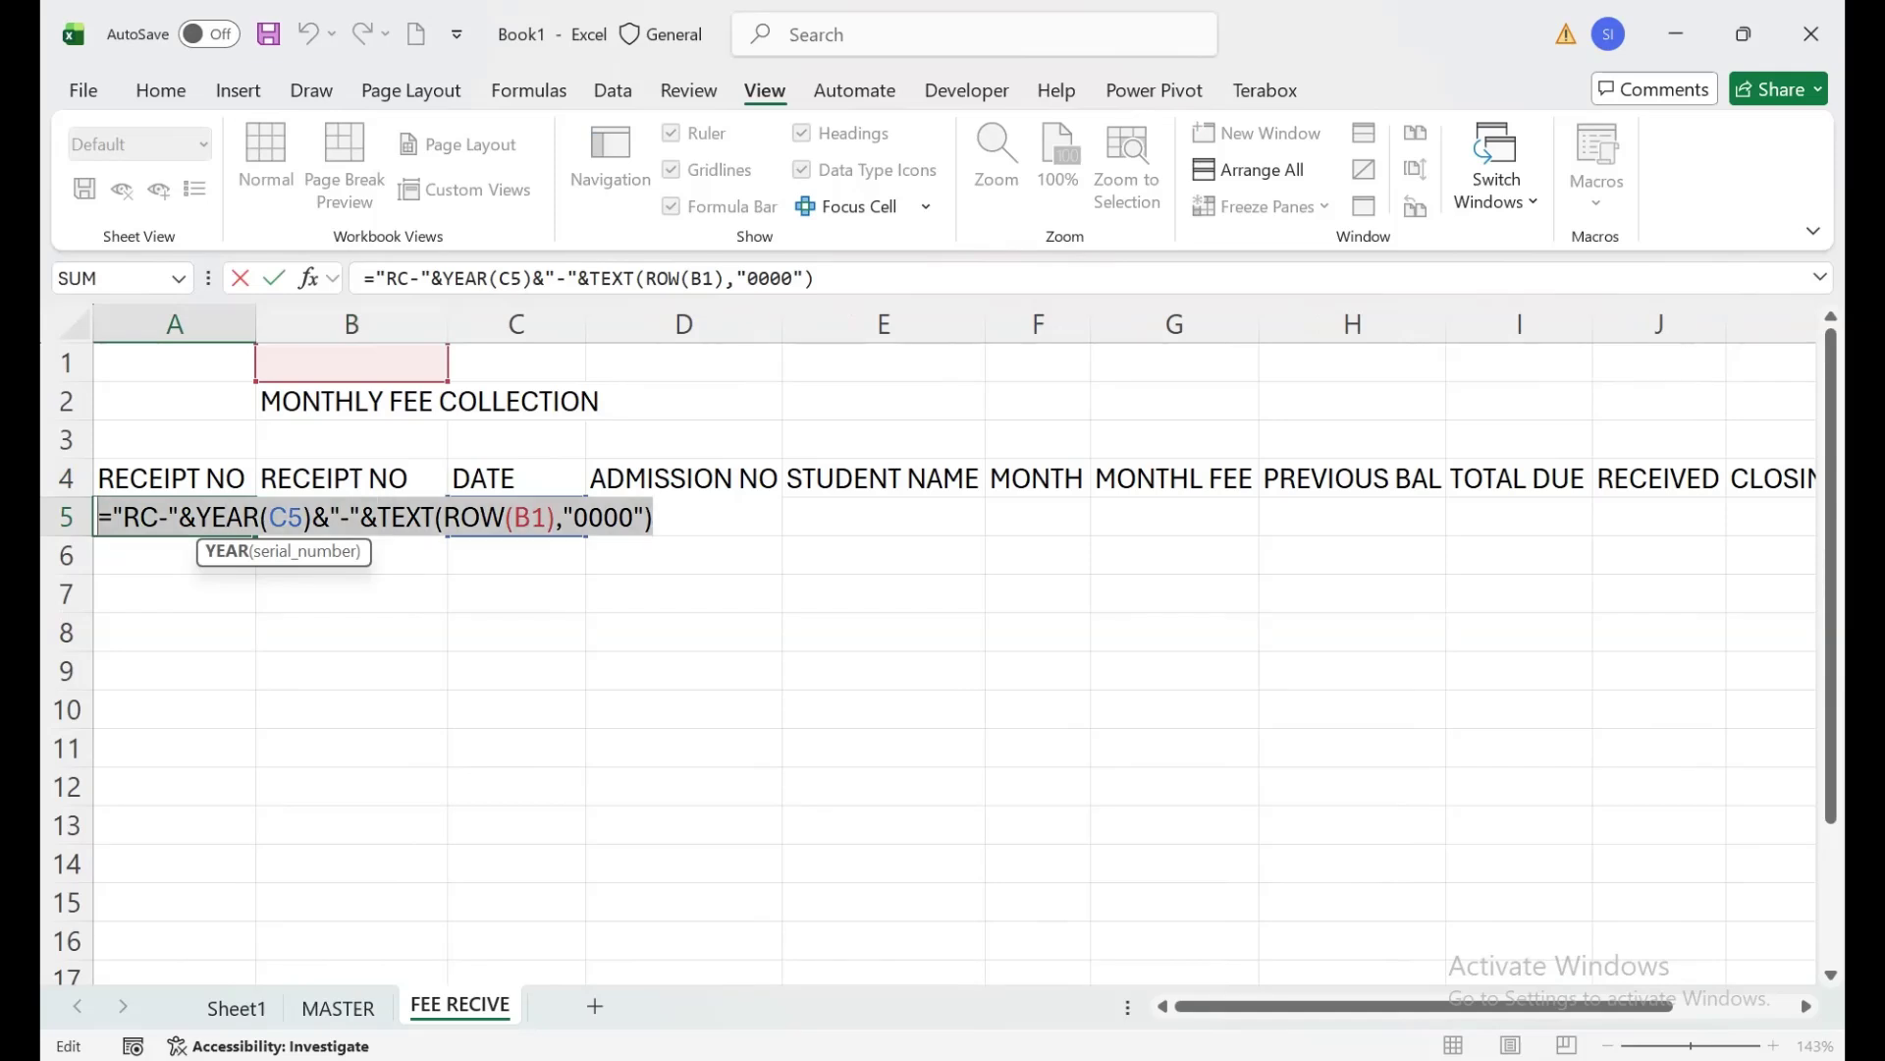
key("Return")
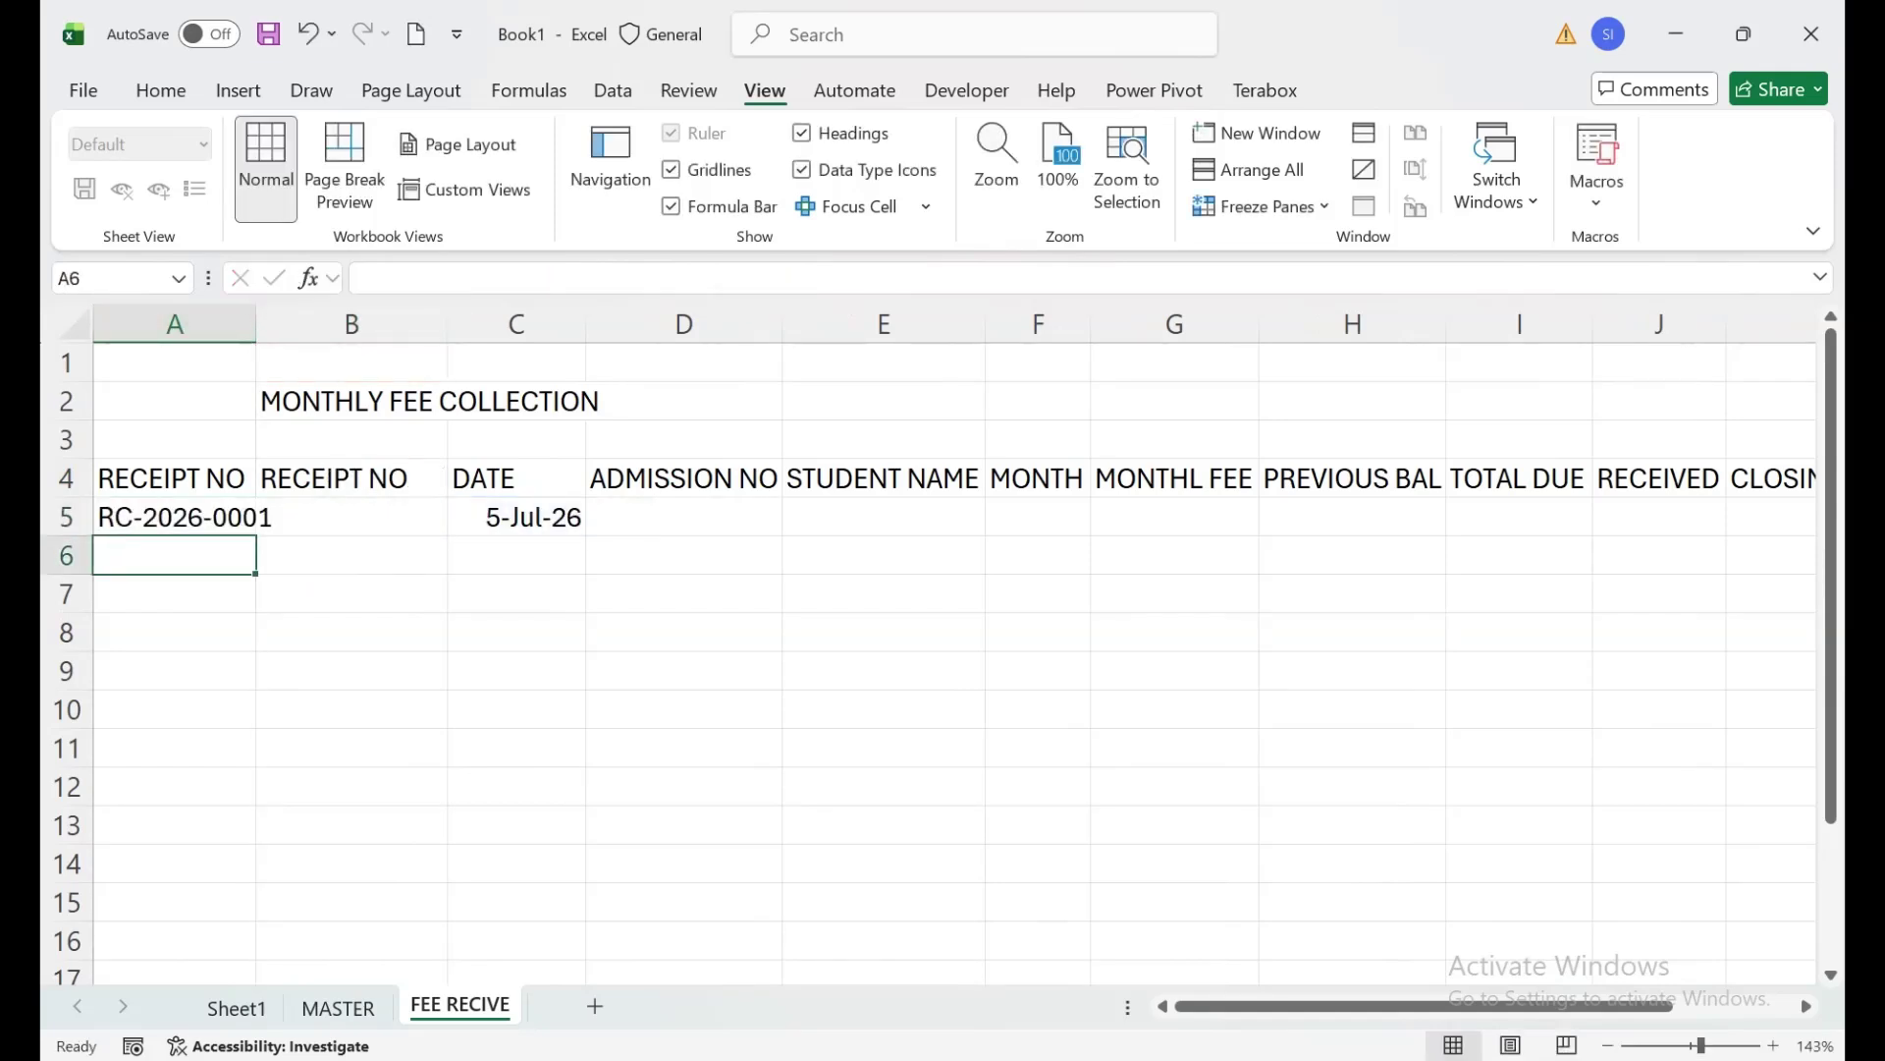
left_click(351, 517)
key("ctrl+v")
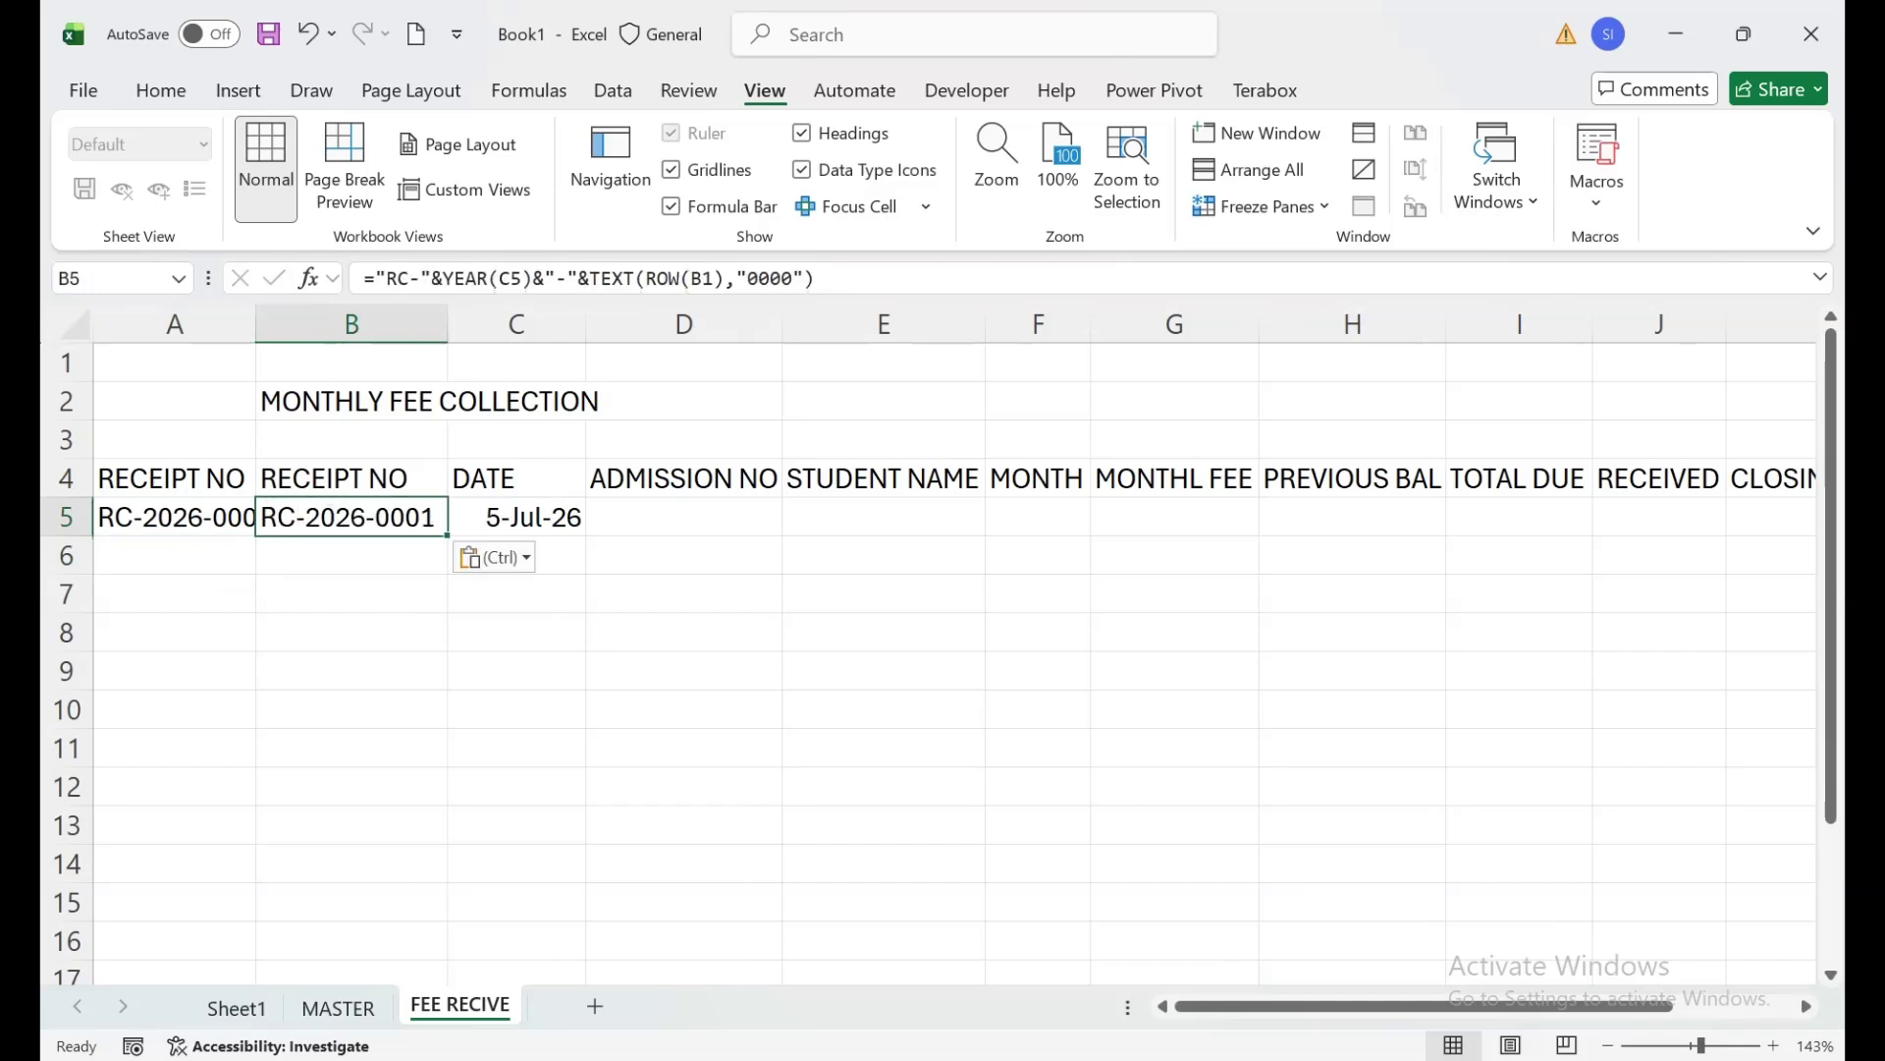
double_click(255, 324)
Add an IF test for D5="" at the start of the B5 formula, ahead of the "RC-" text.
double_click(381, 518)
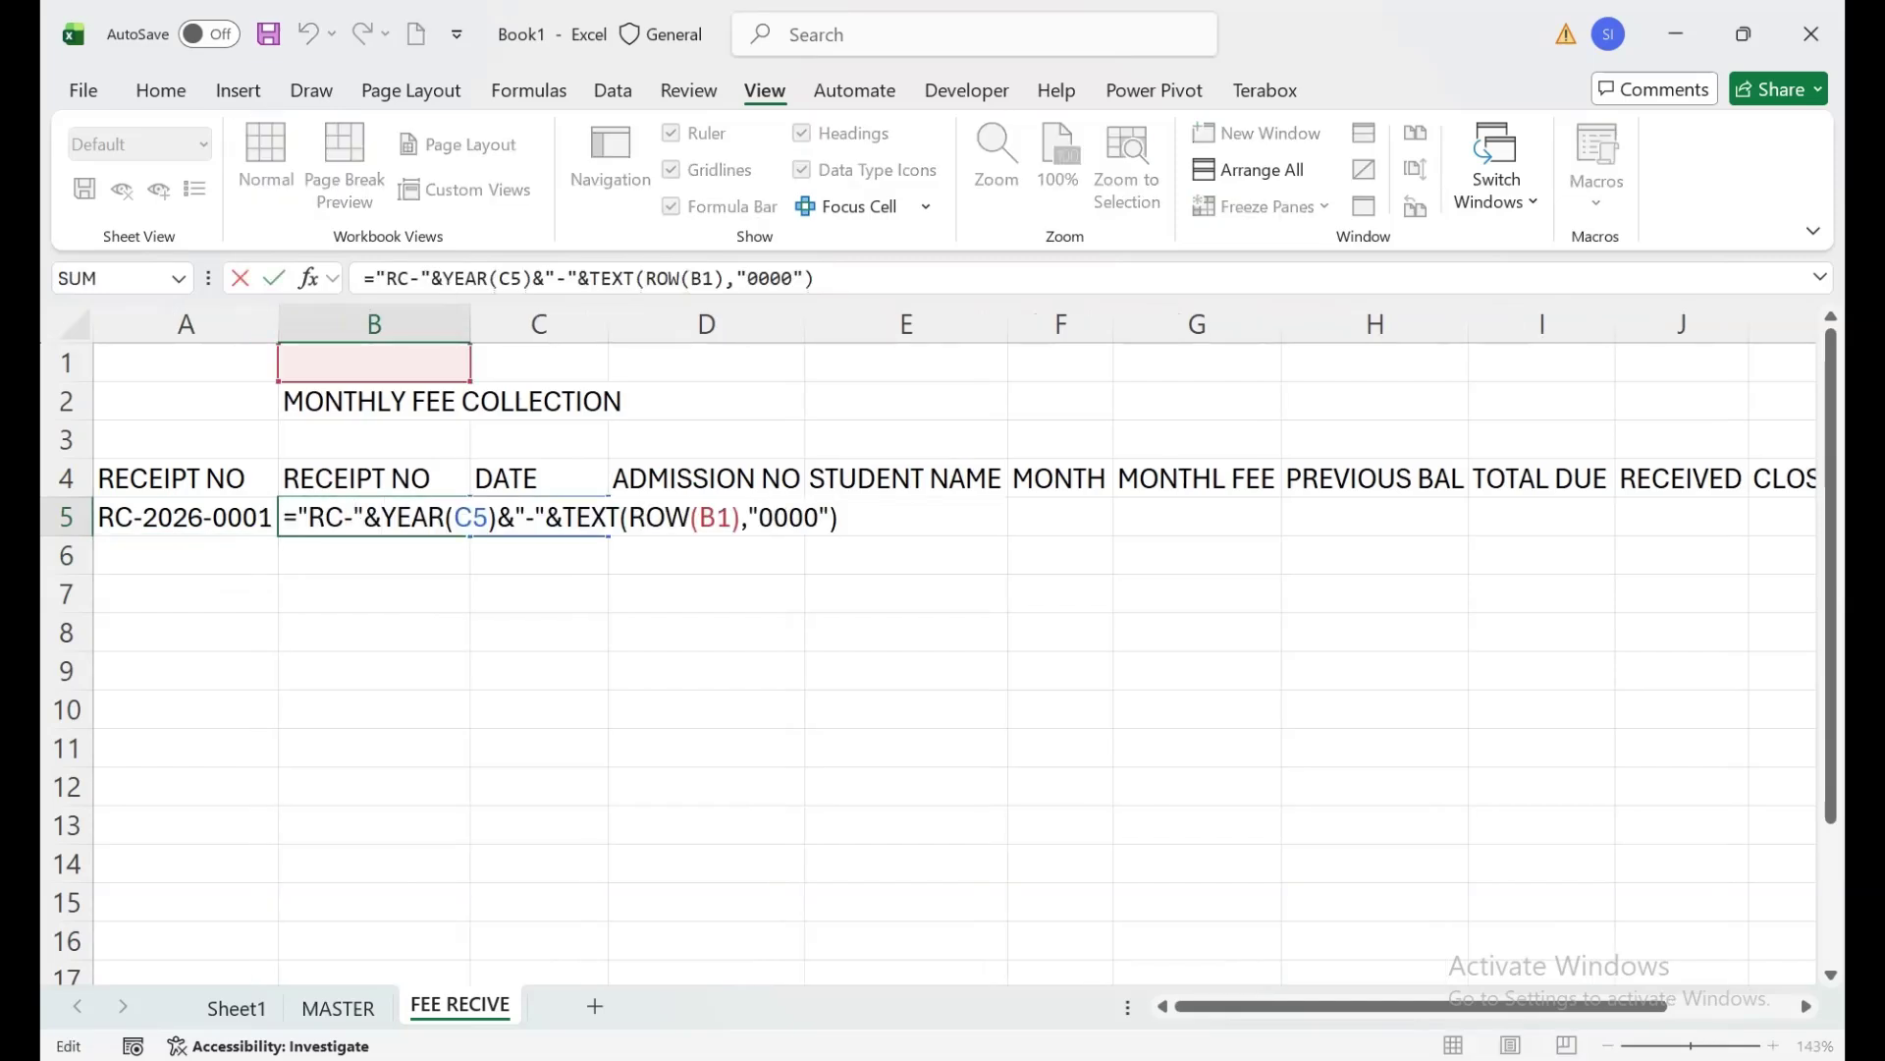
left_click(299, 517)
type("IF(")
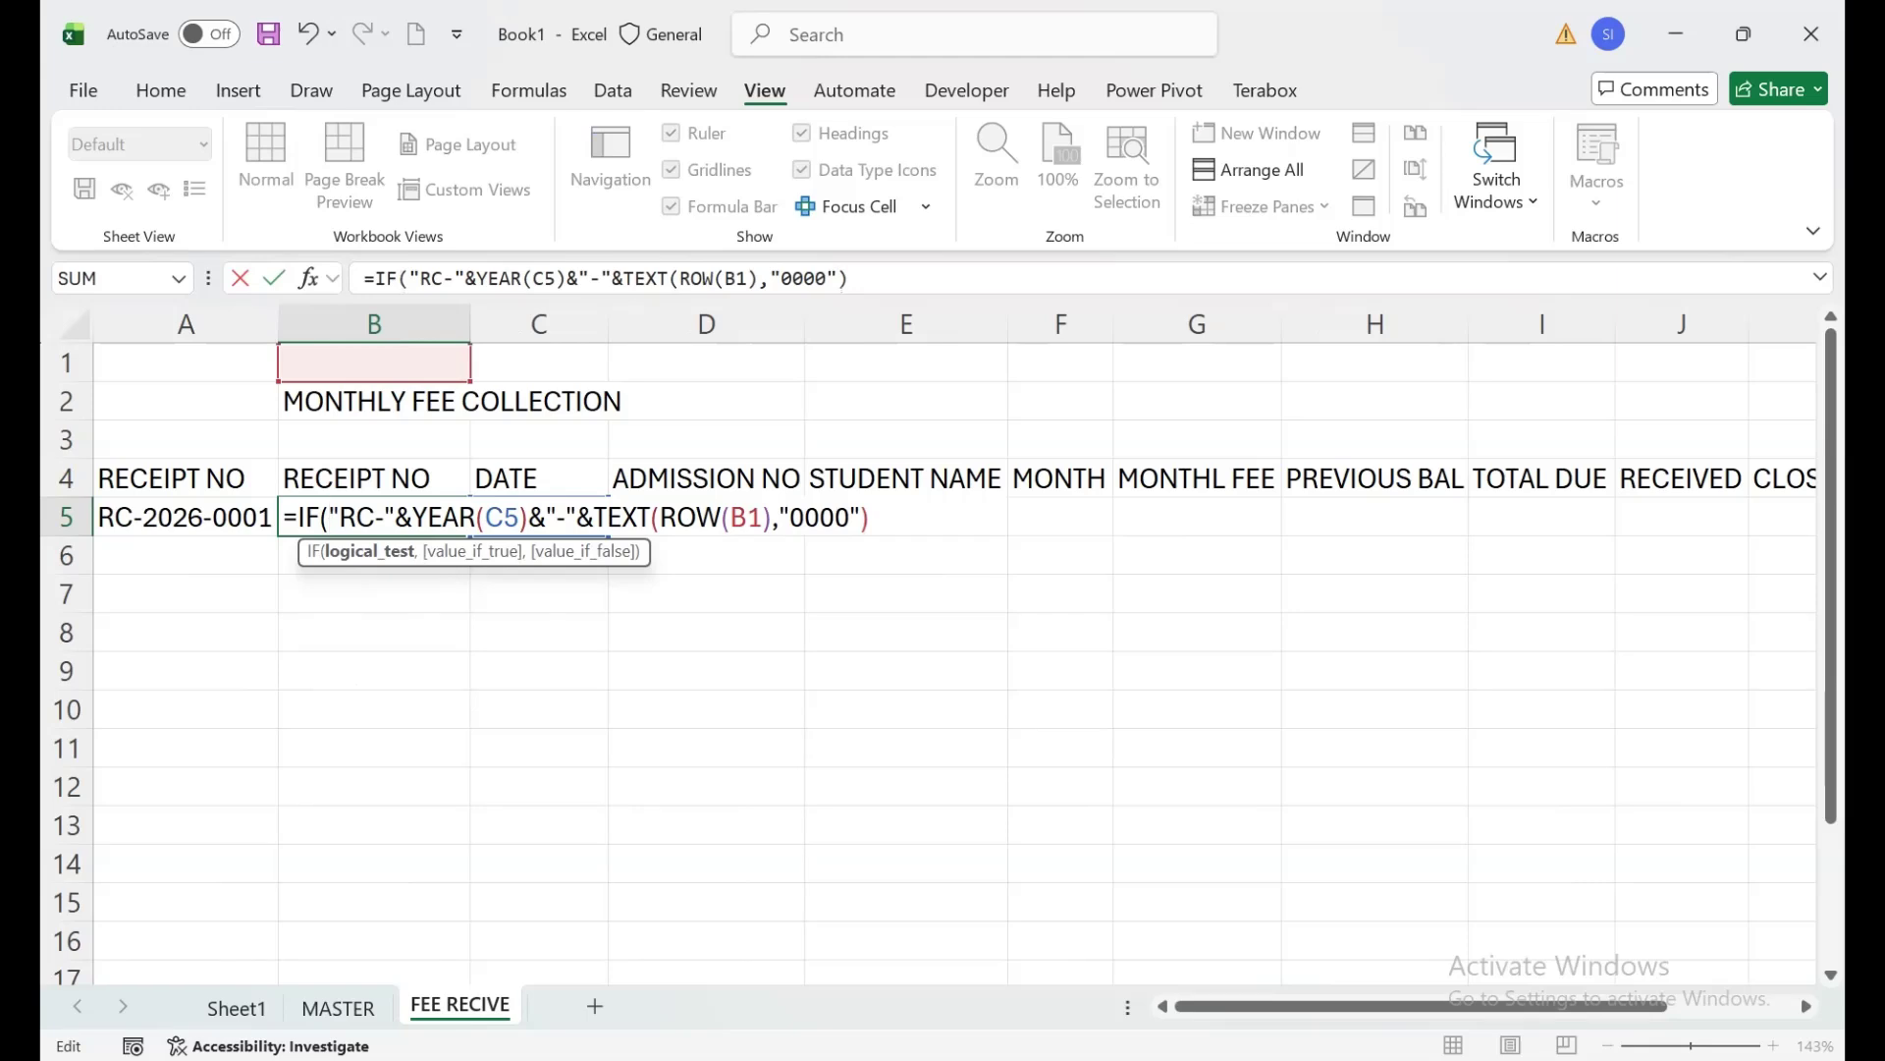
left_click(707, 478)
key("Down")
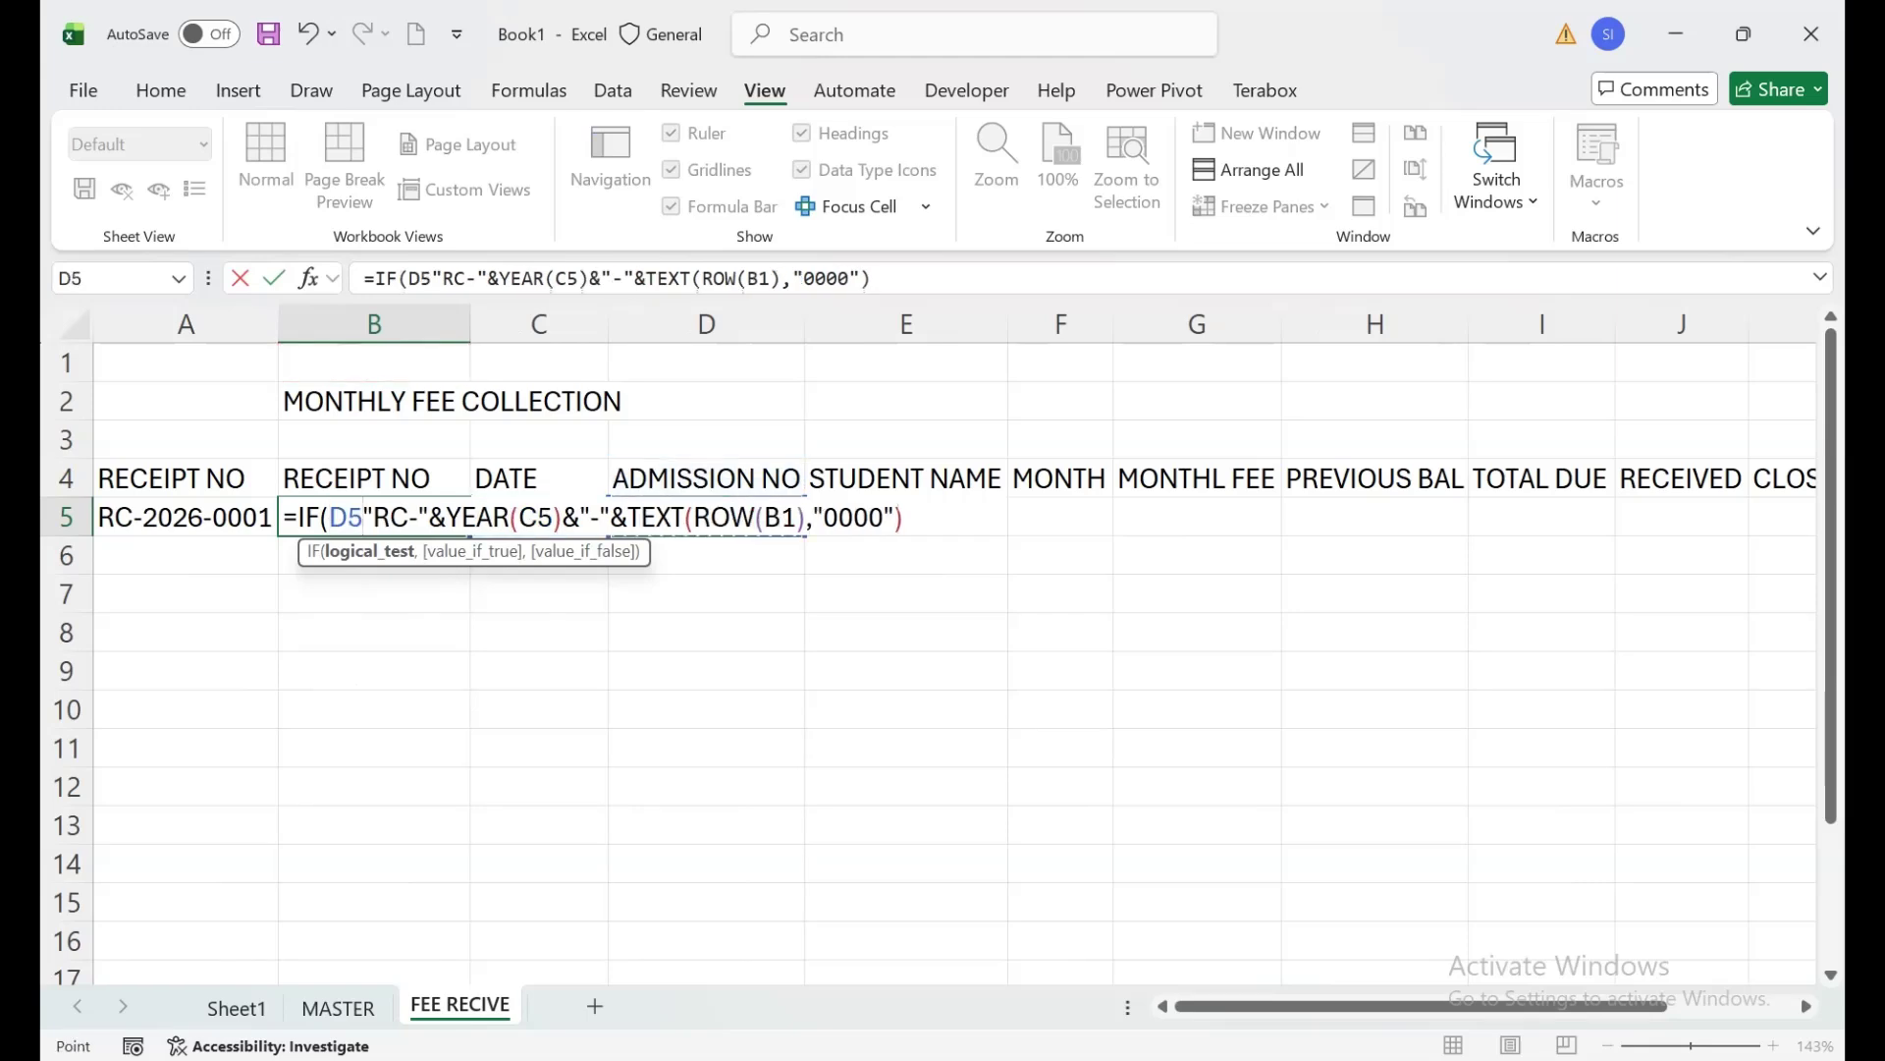
type("=\"\",\"")
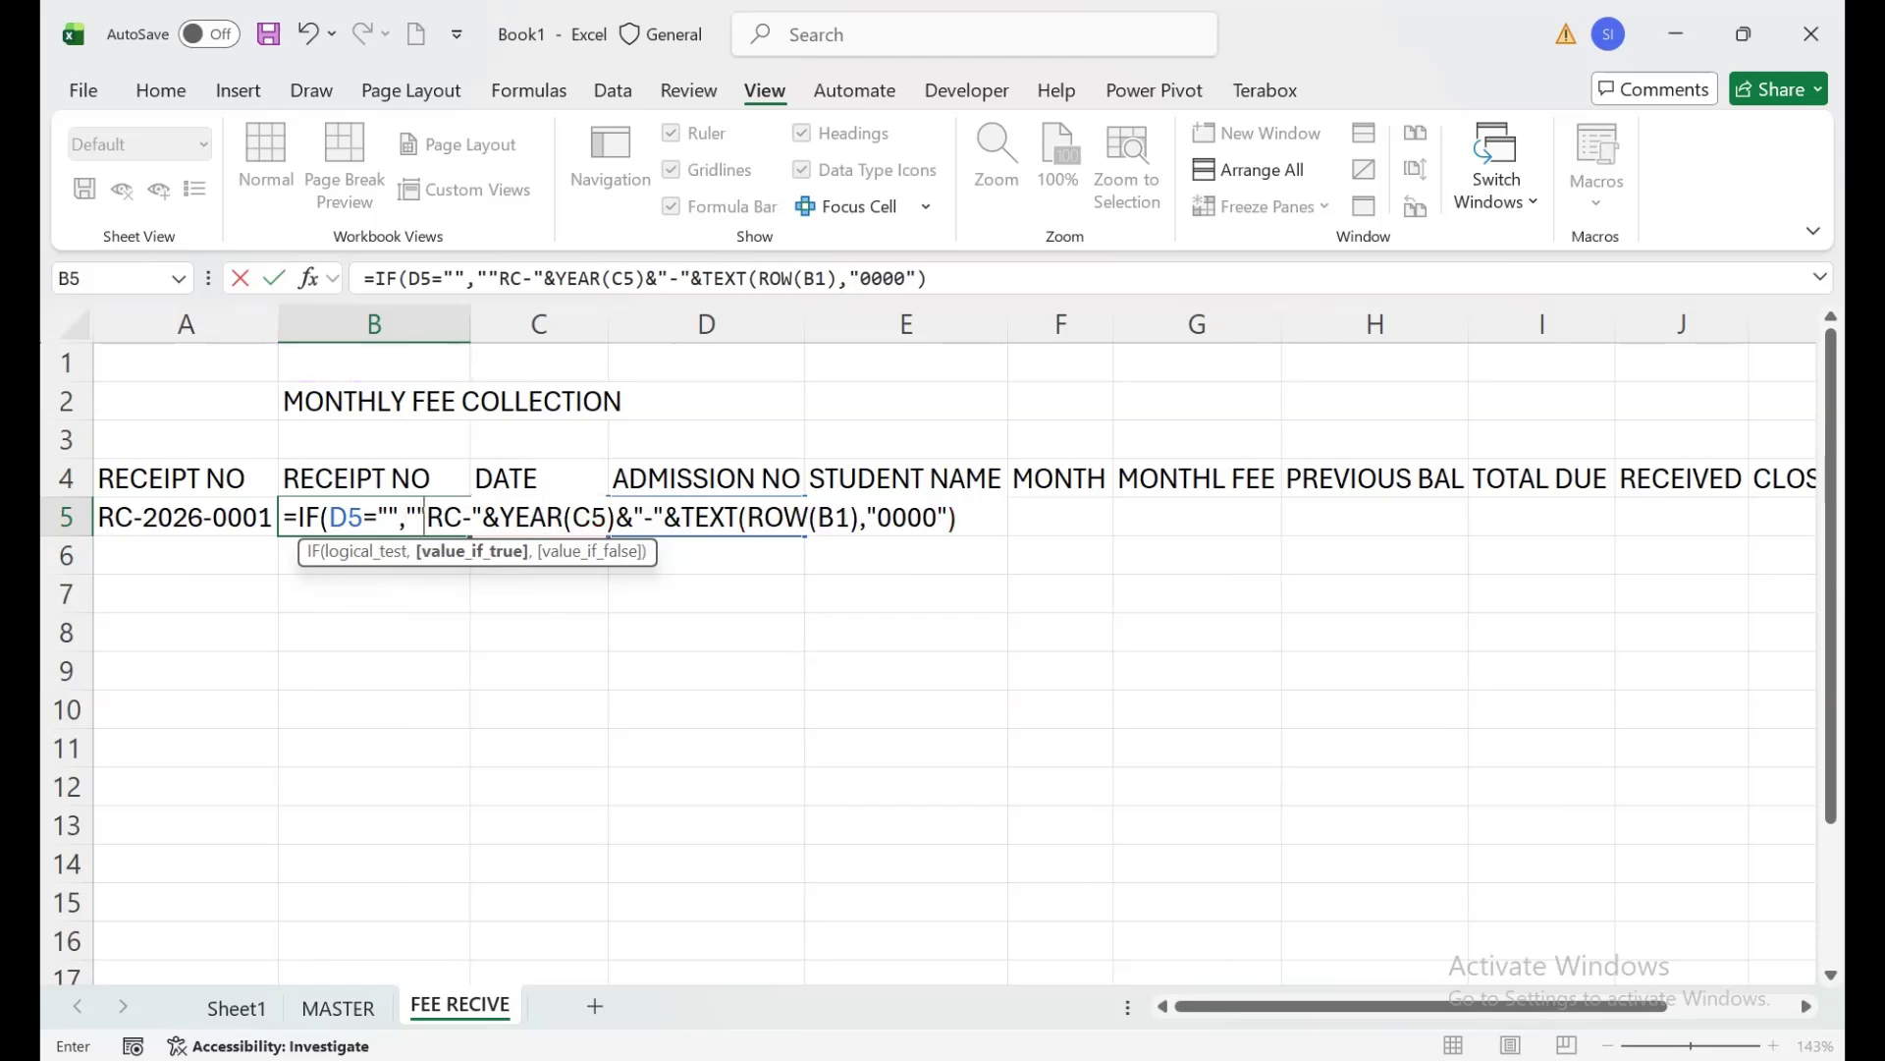
type(",")
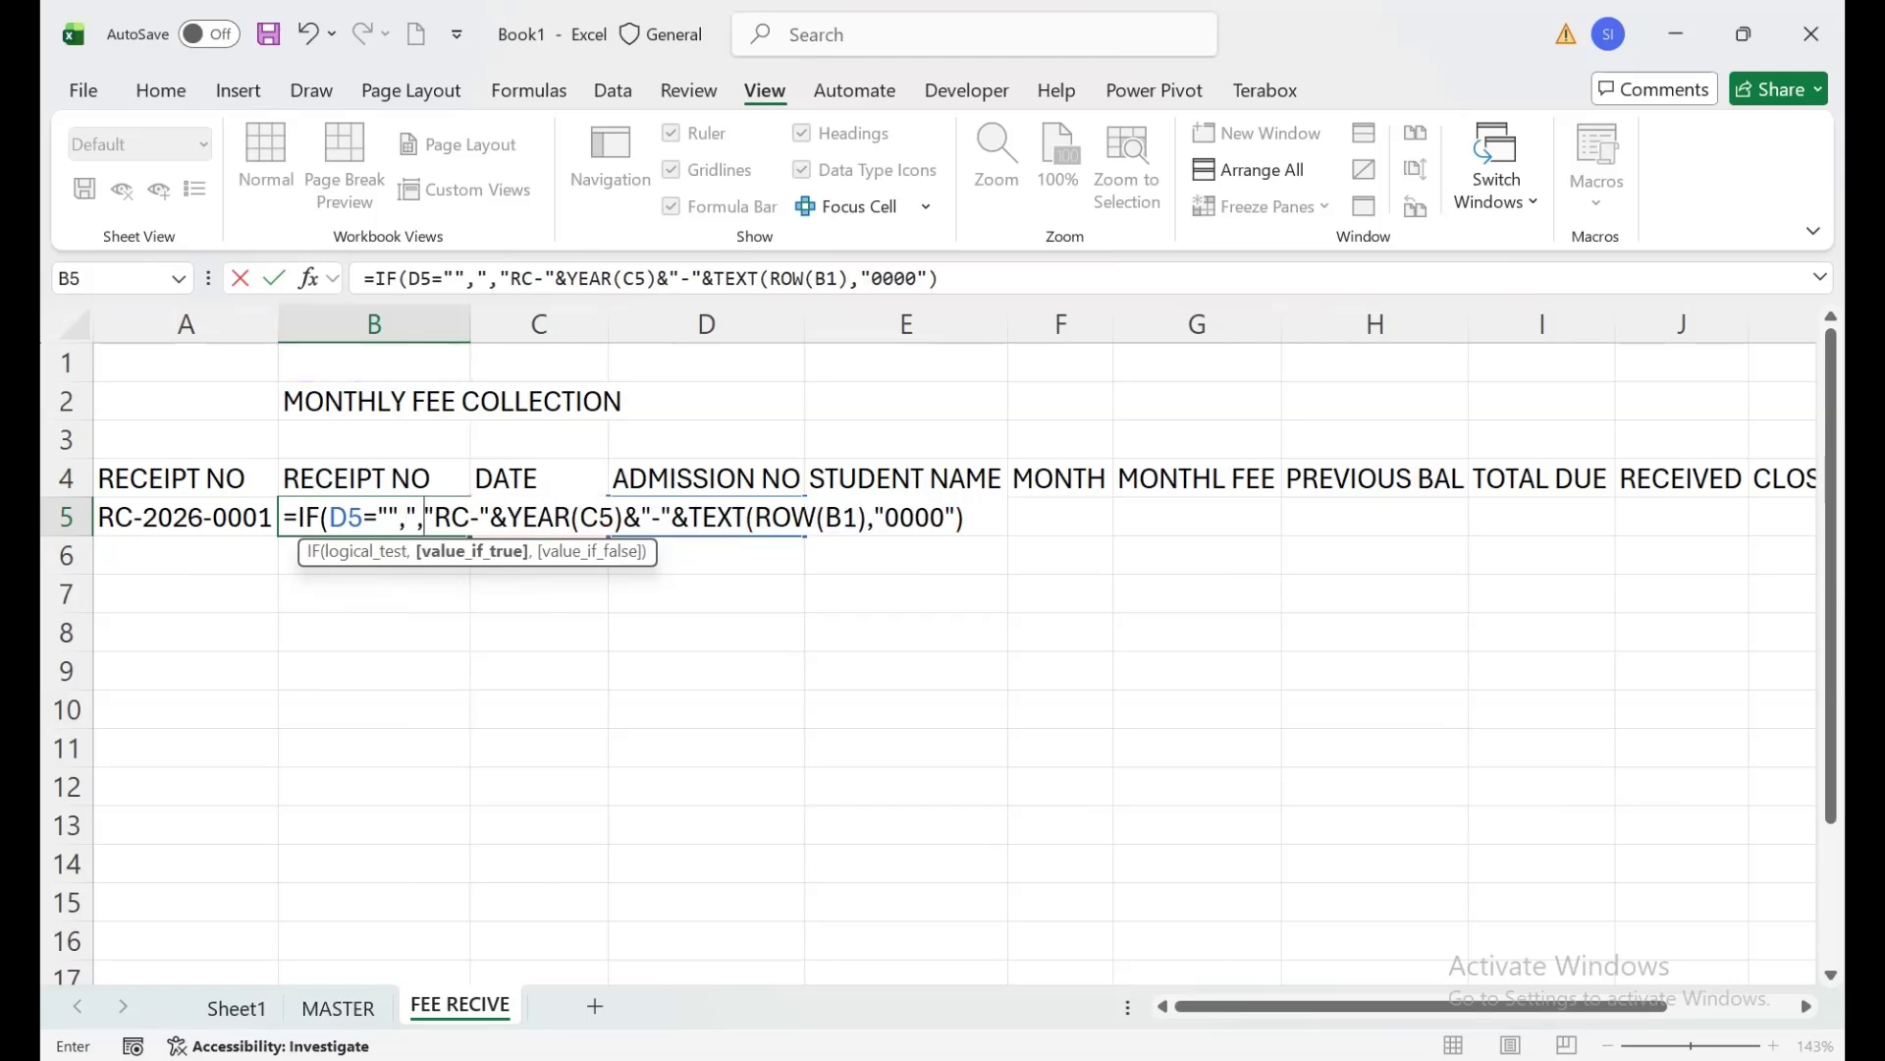
Replace ROW(B1) inside the TEXT function of the B5 formula with COUNTIF.
key("shift+Right")
key("shift+Right")
key("shift+Right")
key("shift+Right")
key("shift+Right")
key("shift+Right")
key("shift+Right")
key("shift+Right")
key("shift+Right")
key("shift+Right")
key("shift+Right")
key("shift+Right")
key("shift+Right")
key("shift+Right")
key("shift+Right")
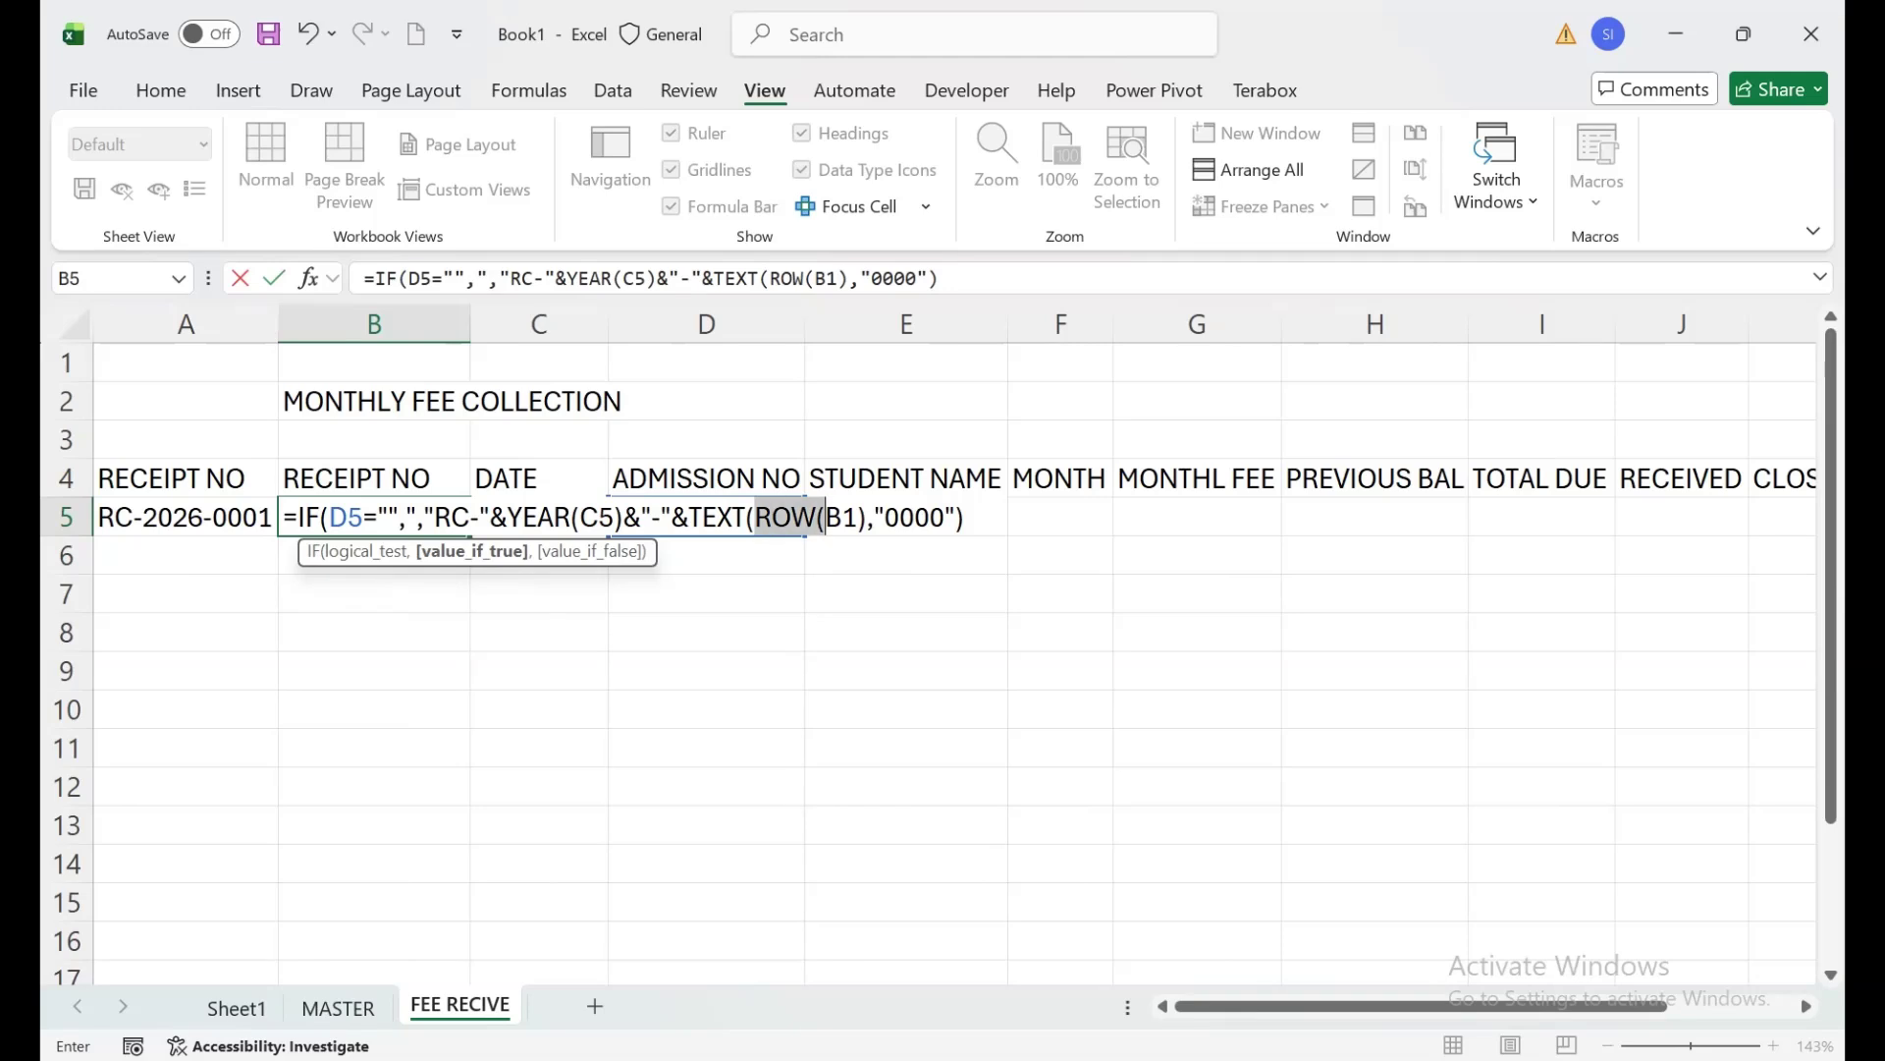
key("shift+Left")
key("shift+Left")
key("shift+Left")
key("shift+Left")
key("shift+Left")
key("shift+Left")
key("shift+Left")
key("shift+Left")
key("shift+Left")
key("F2")
type("COU")
type("NTIF")
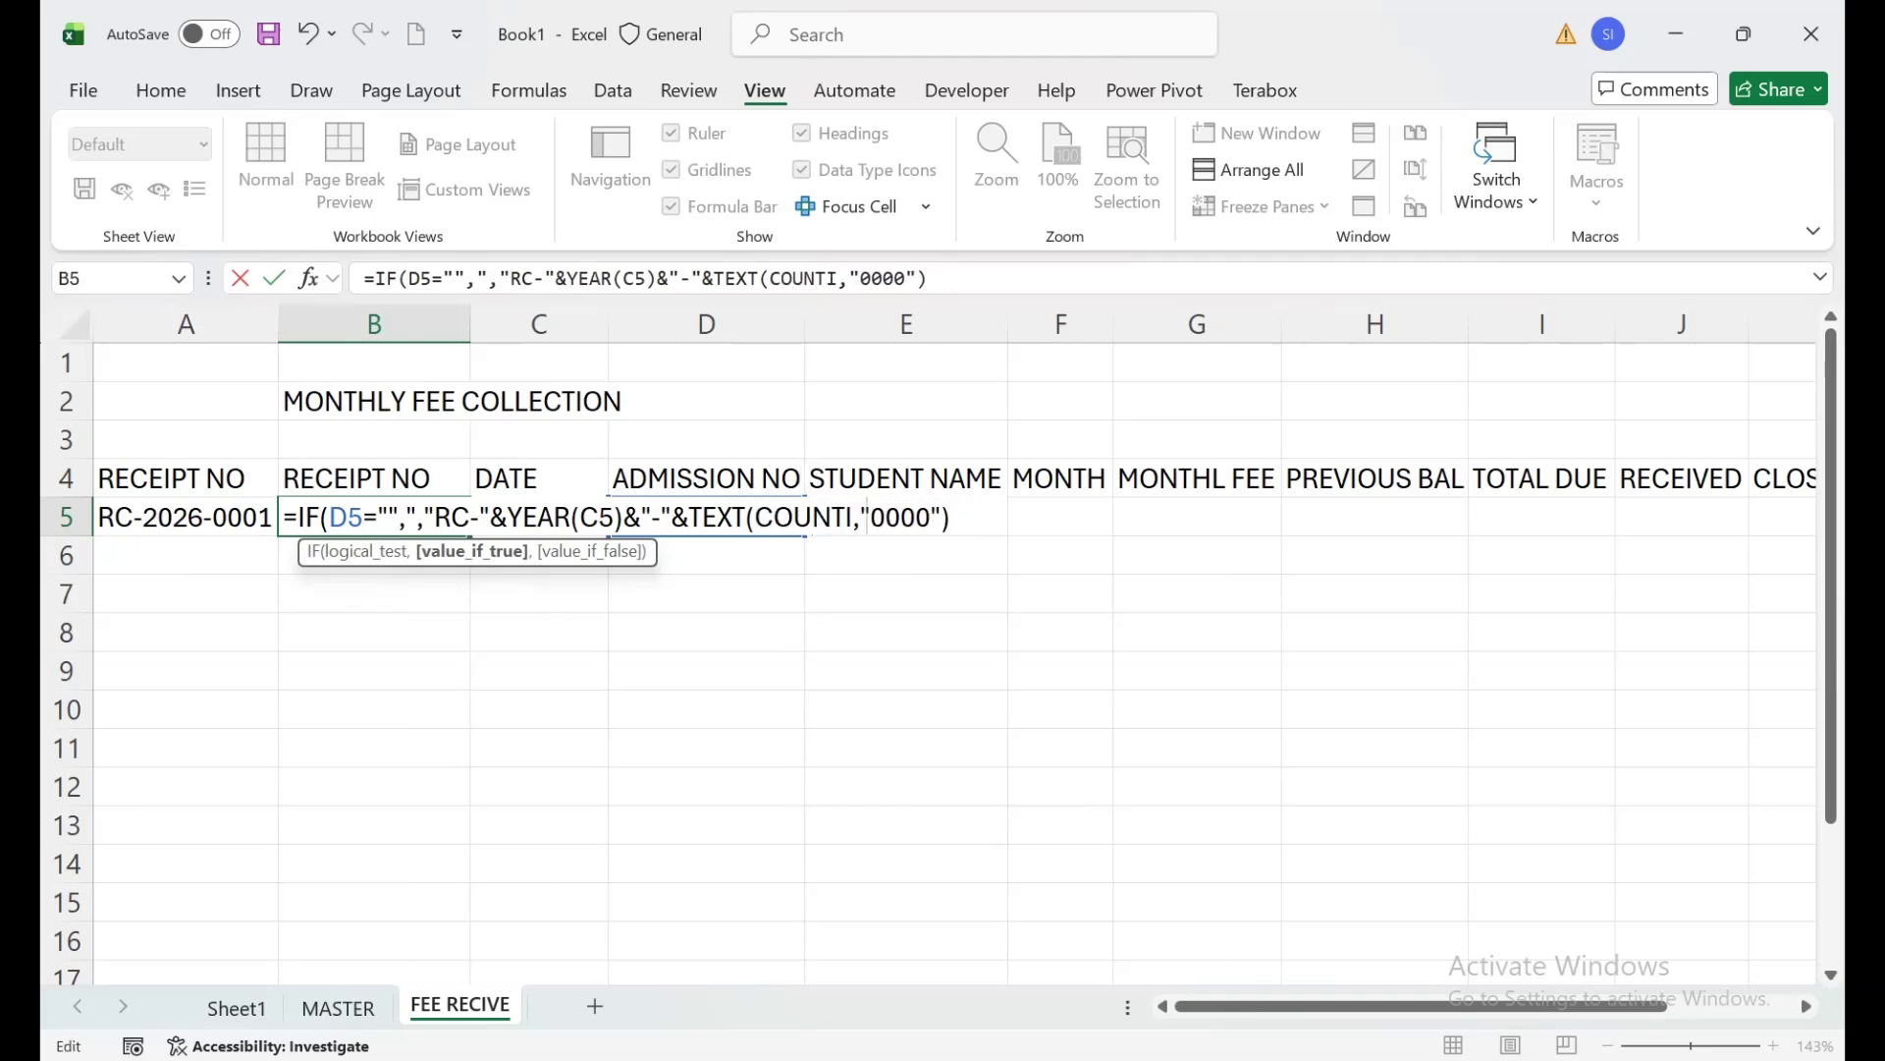
key("Return")
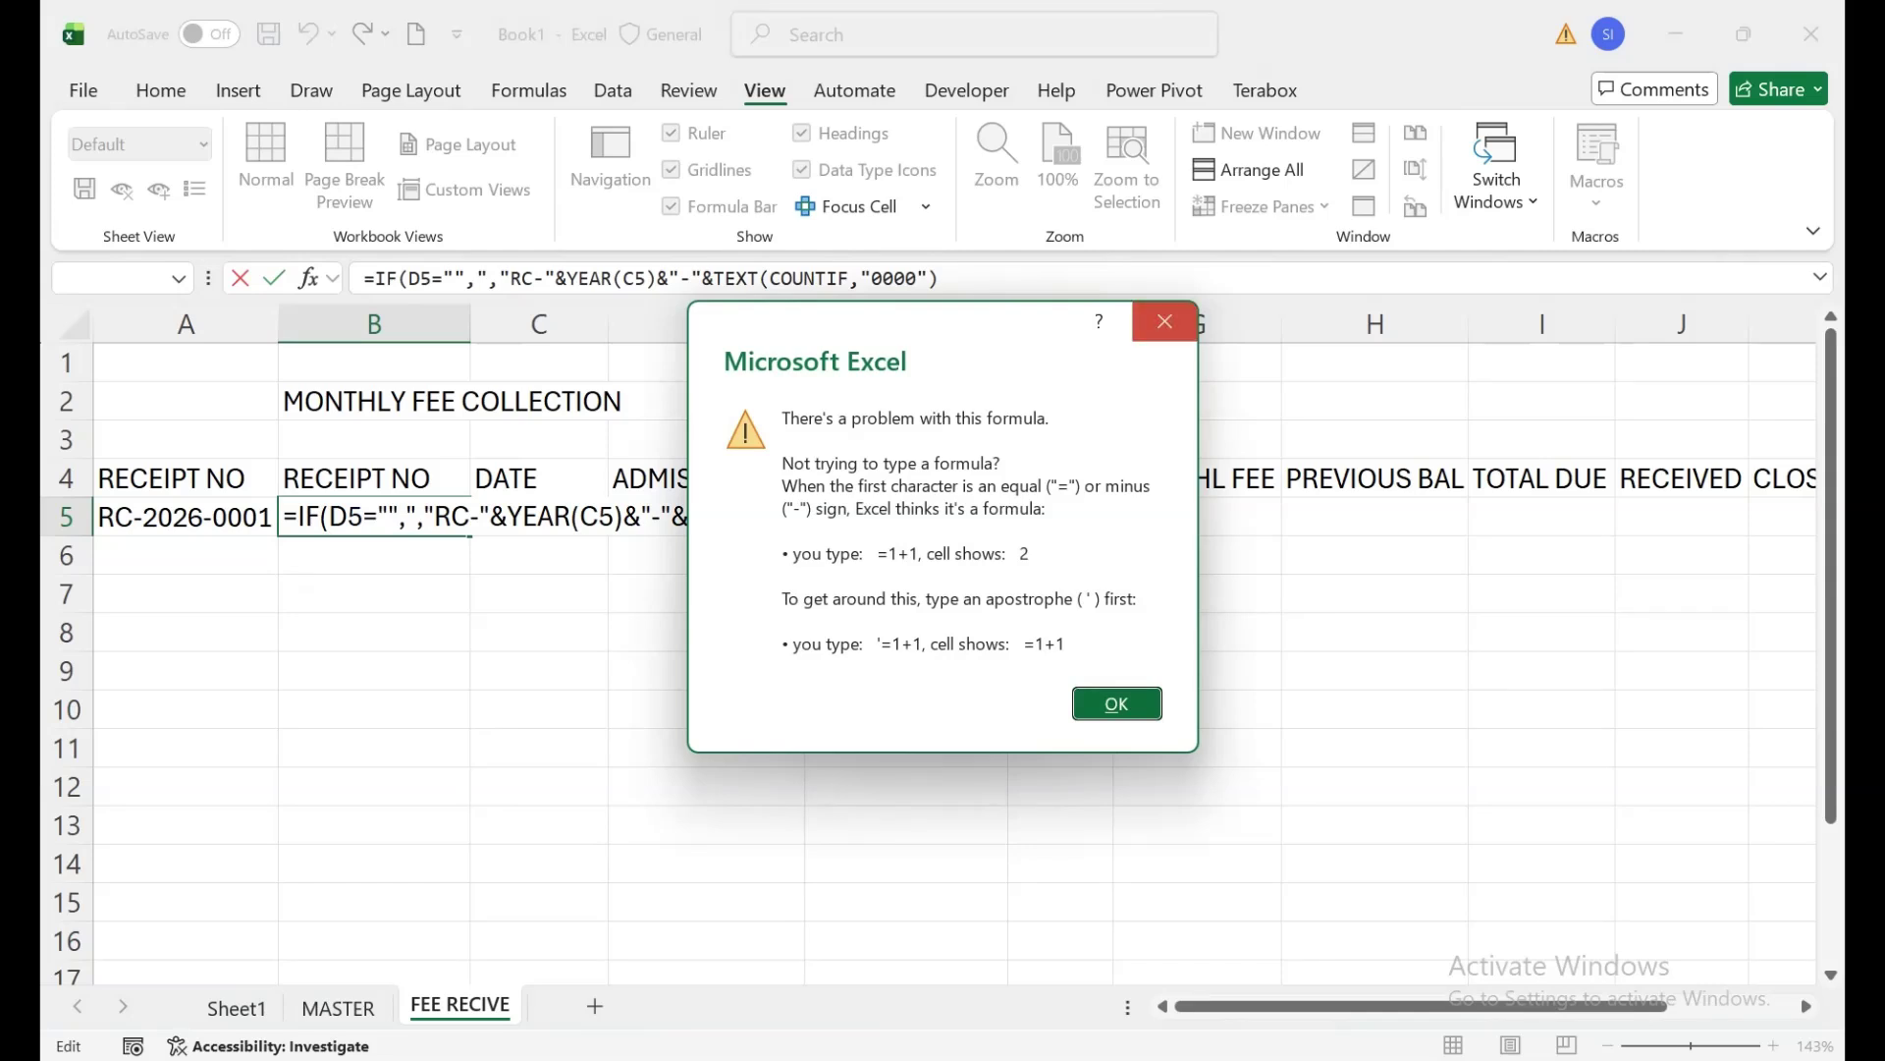
key("Return")
Give COUNTIF in the B5 formula the expanding range $D$5:D5, with only the starting cell locked.
left_click(849, 279)
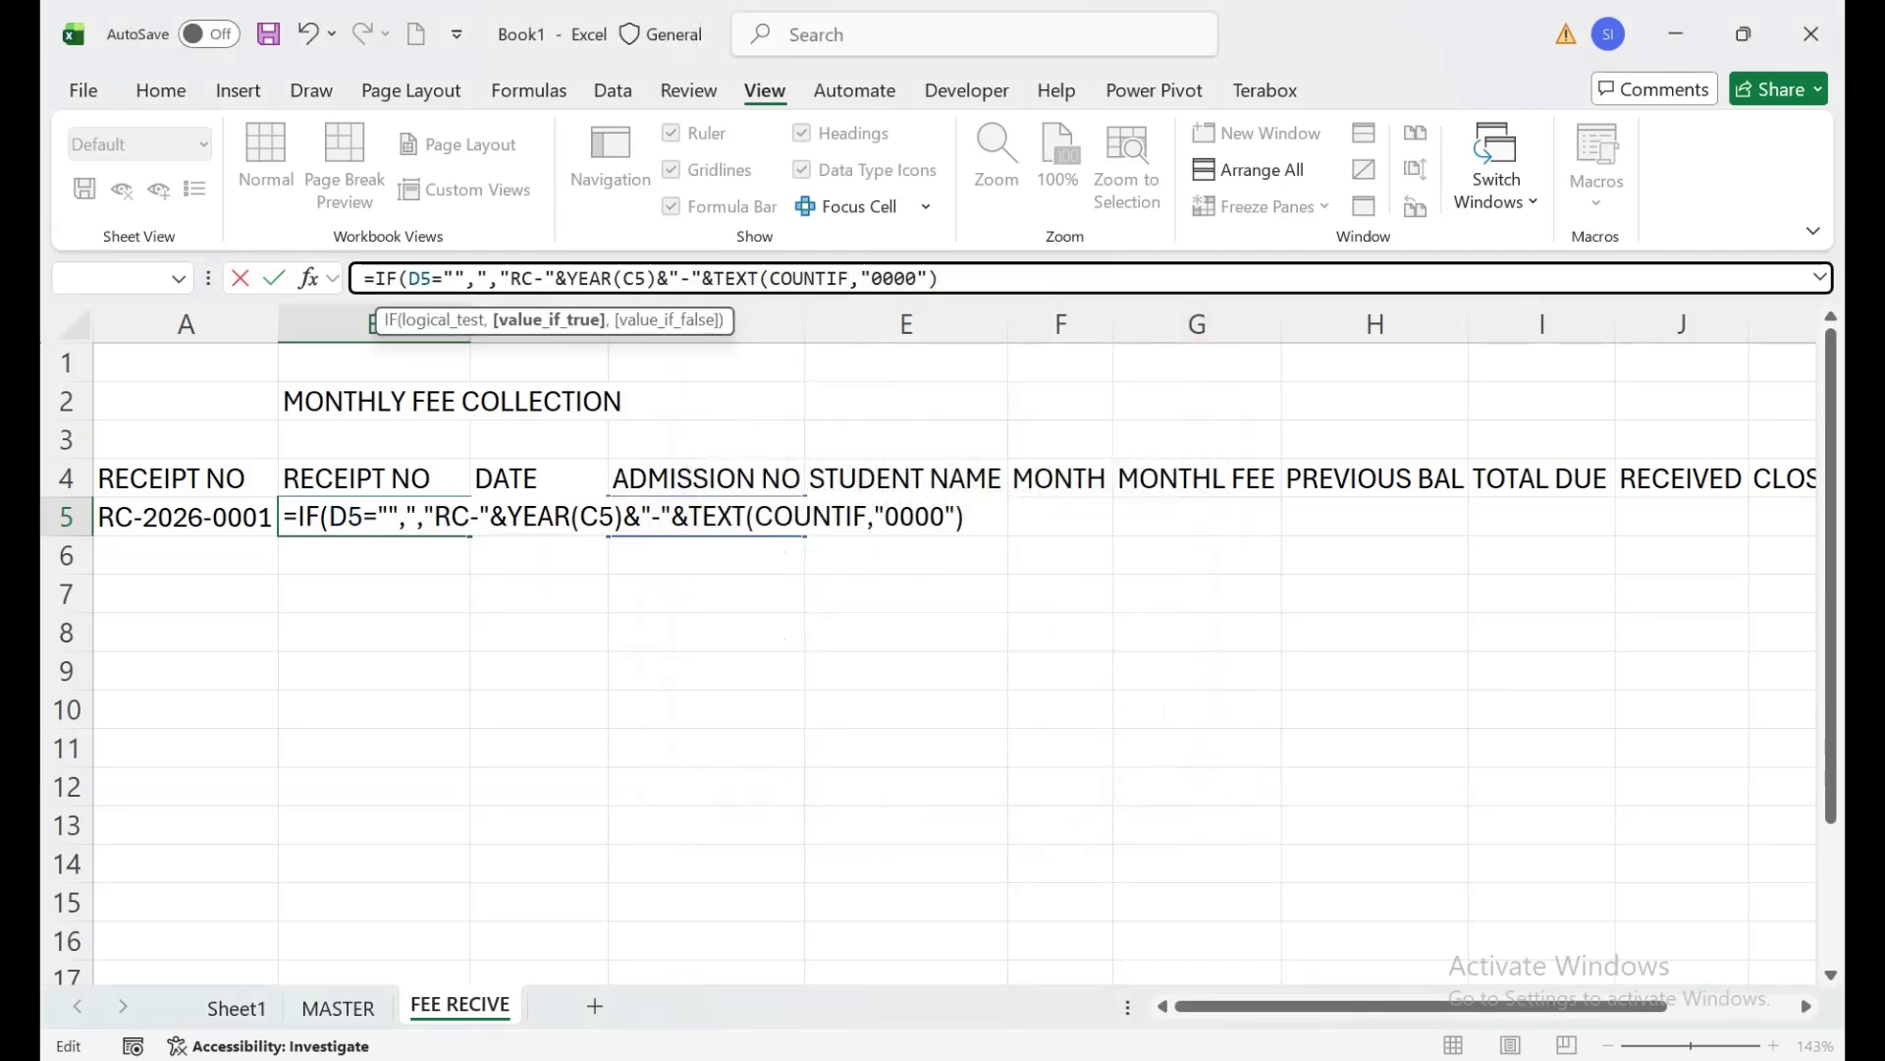
type("(")
left_click(706, 478)
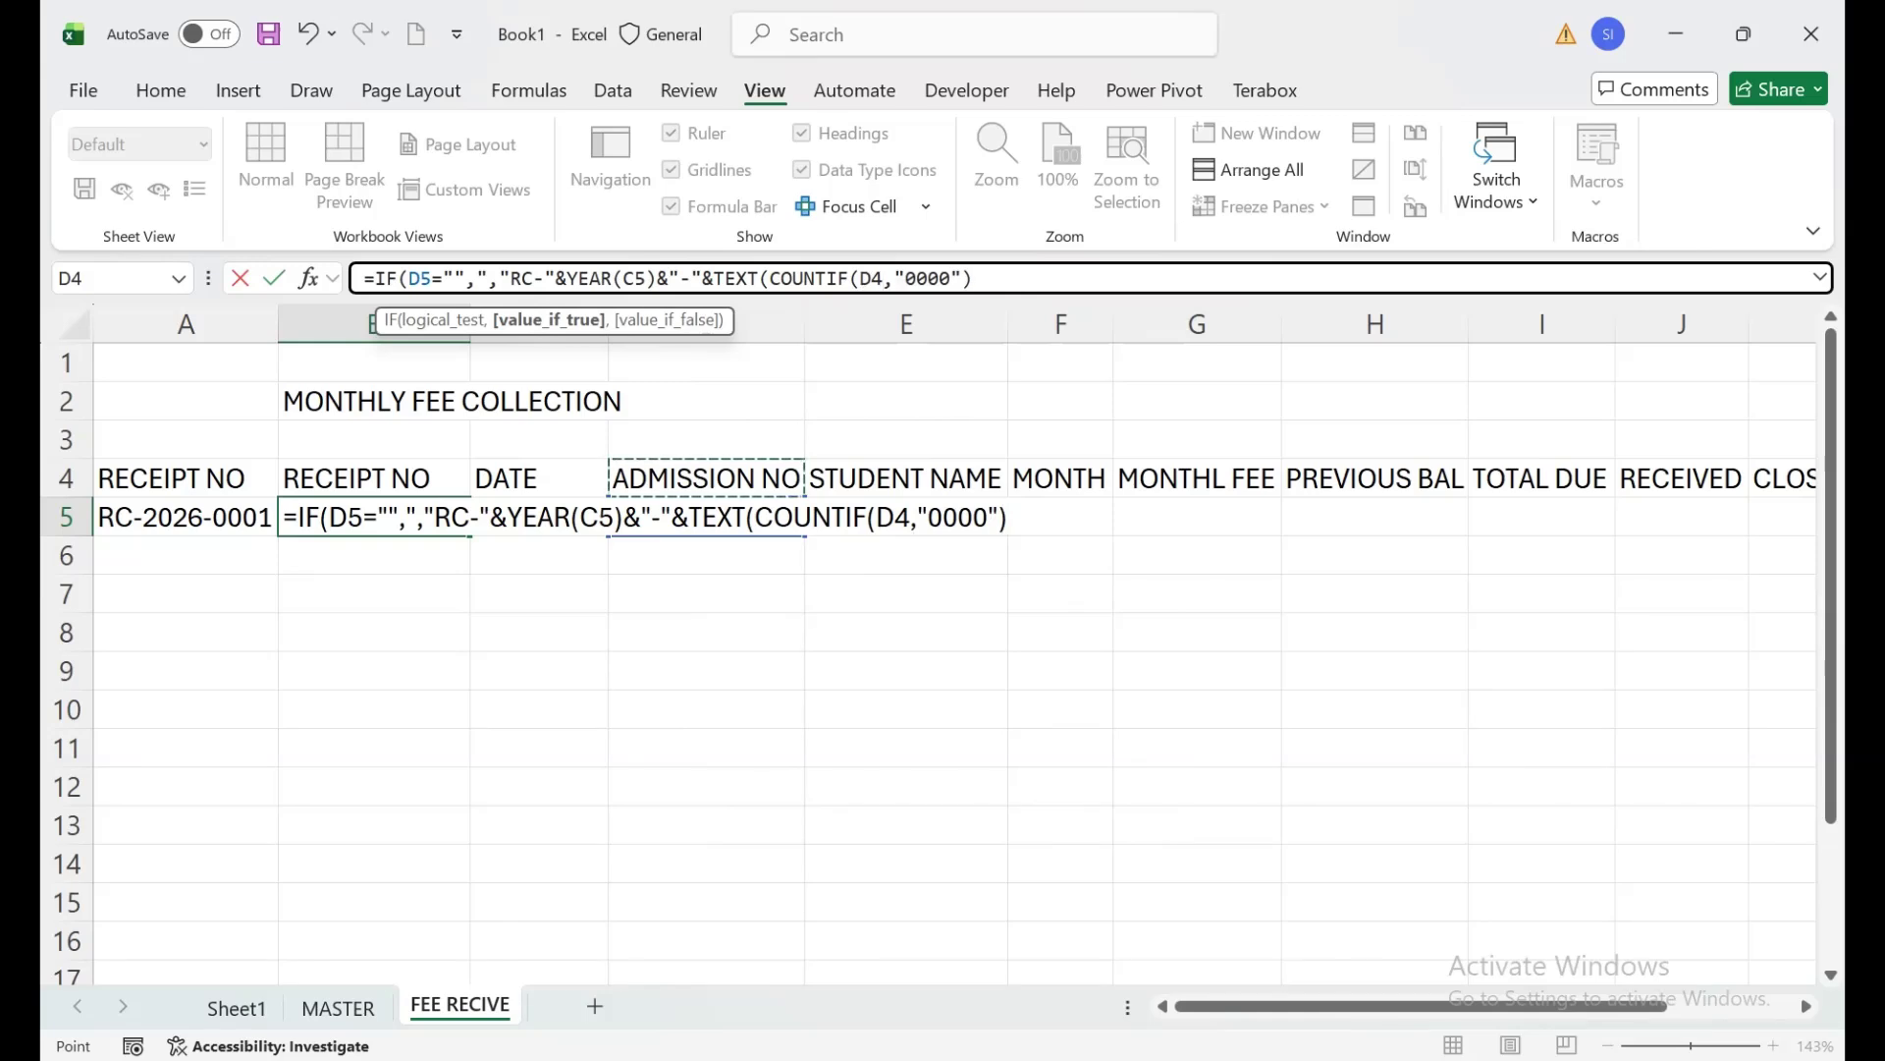
key("Down")
key("F8")
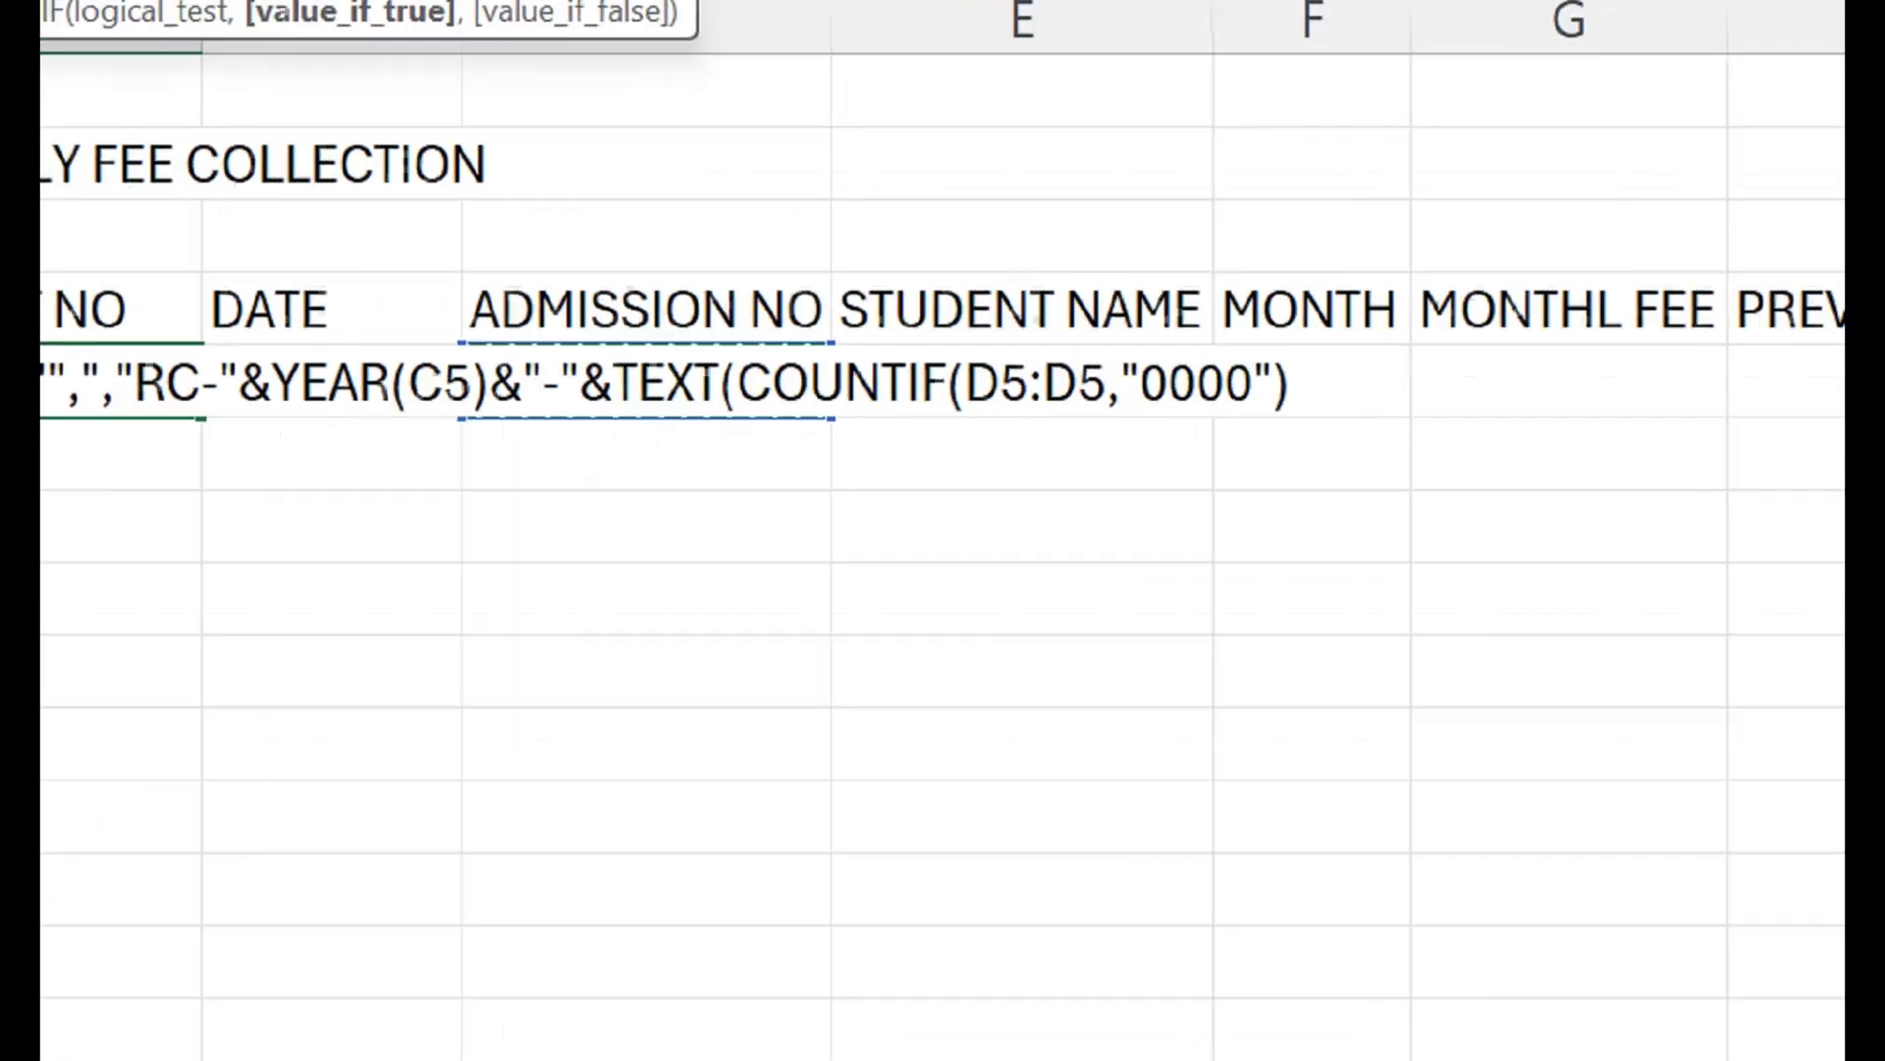
left_click(895, 517)
key("Left")
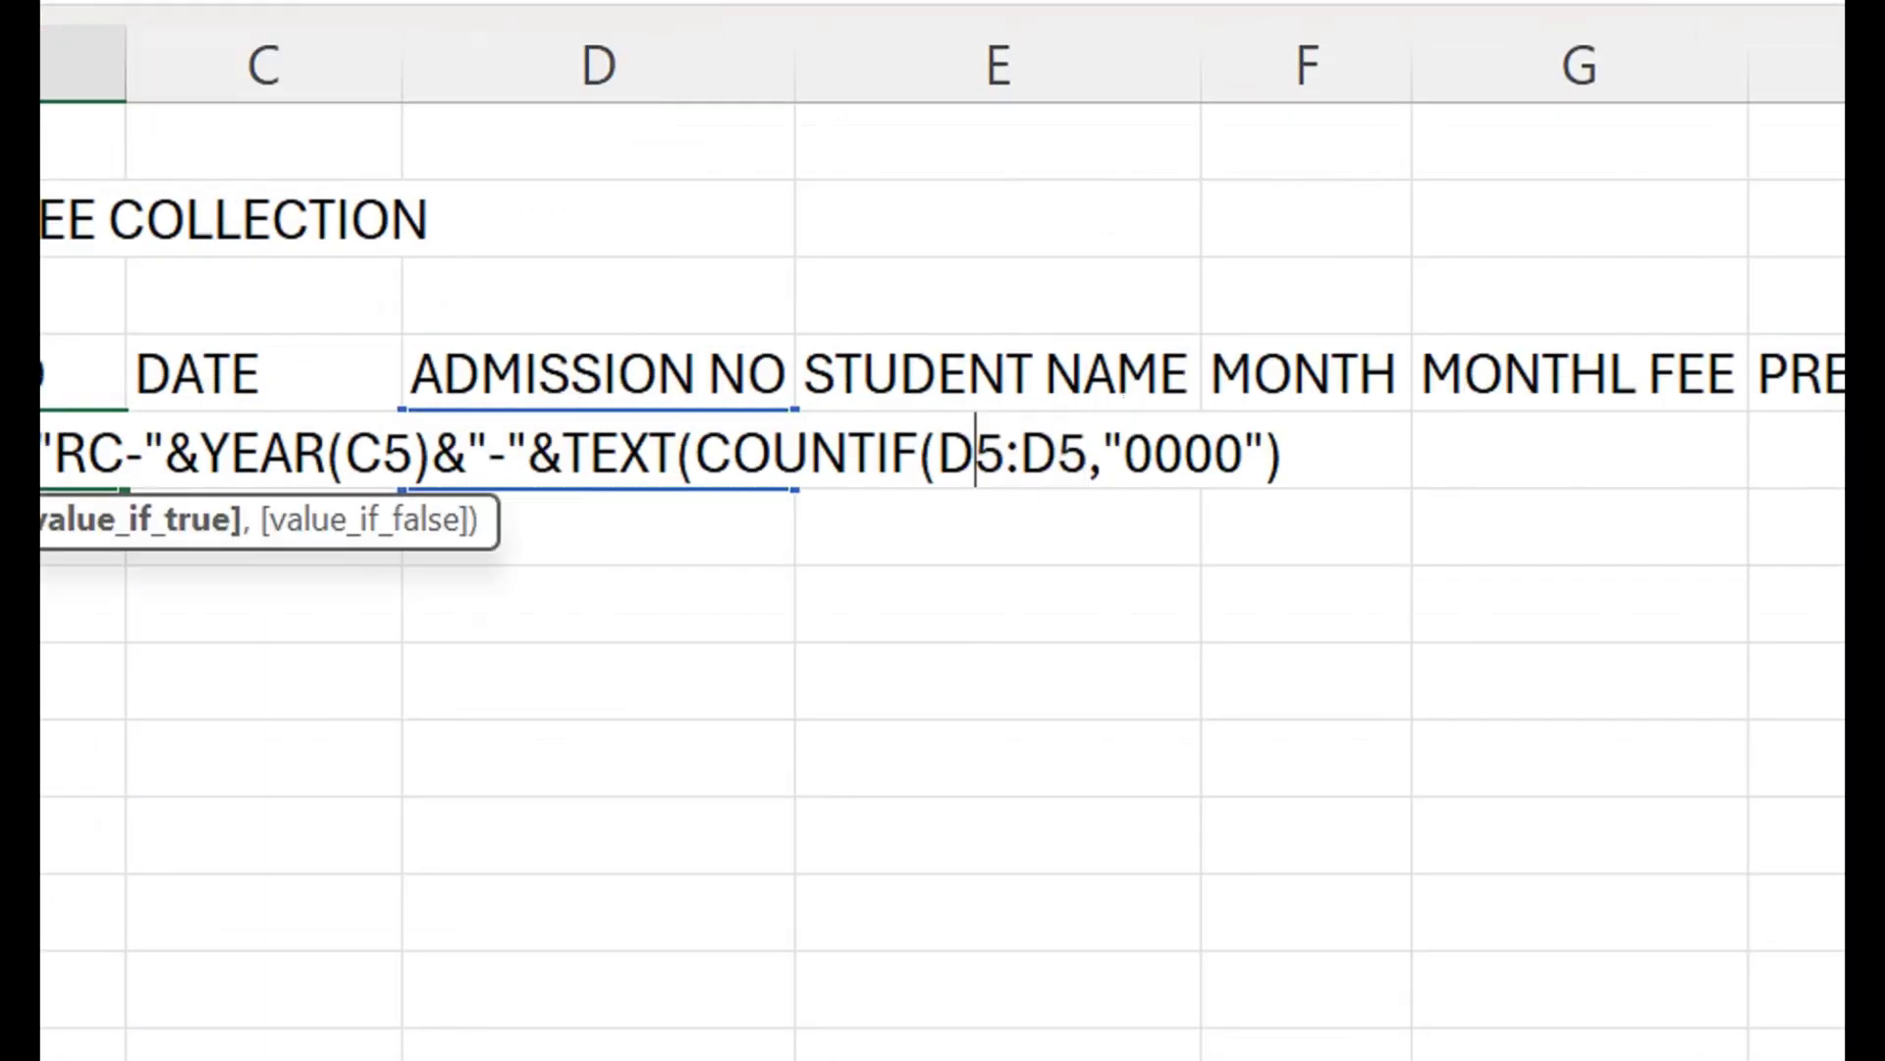
key("F4")
key("Right")
key("Right")
key("Right")
key("Right")
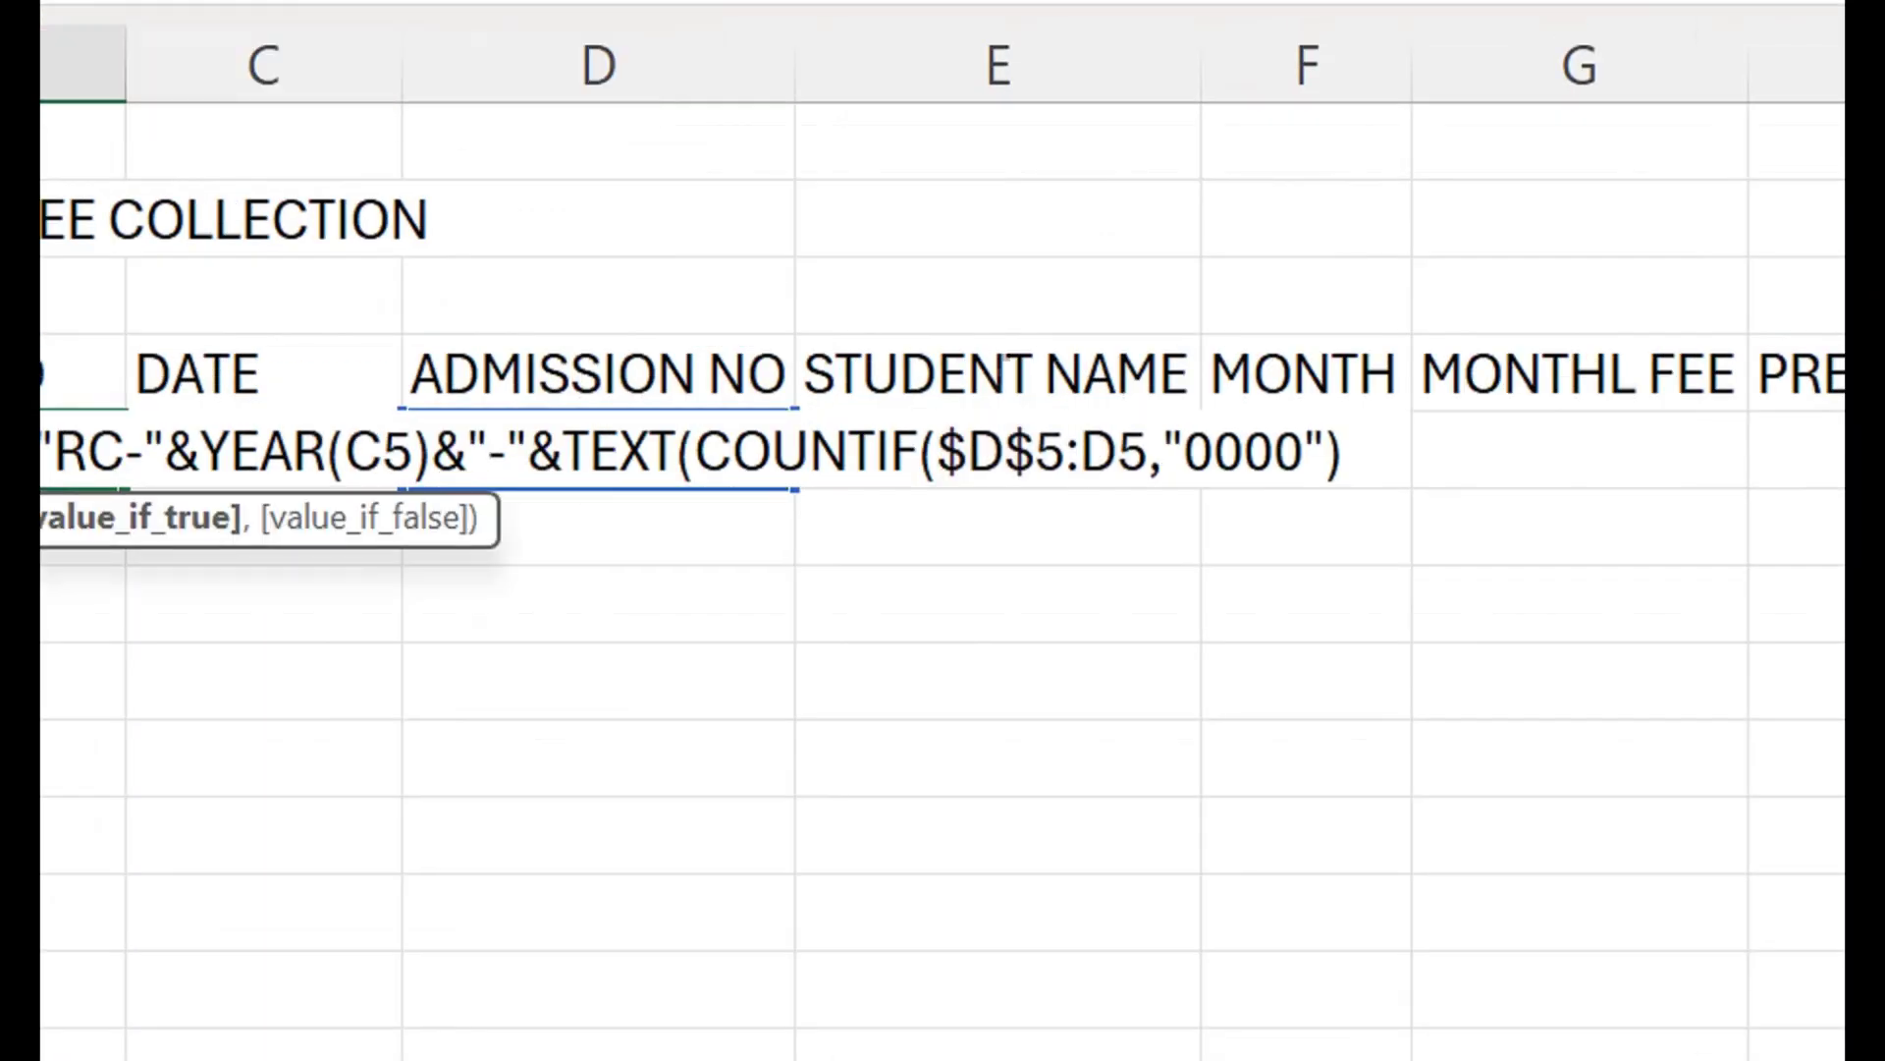
Add "<>" as the COUNTIF criterion after the range and close the COUNTIF parenthesis.
type("<>\"\"")
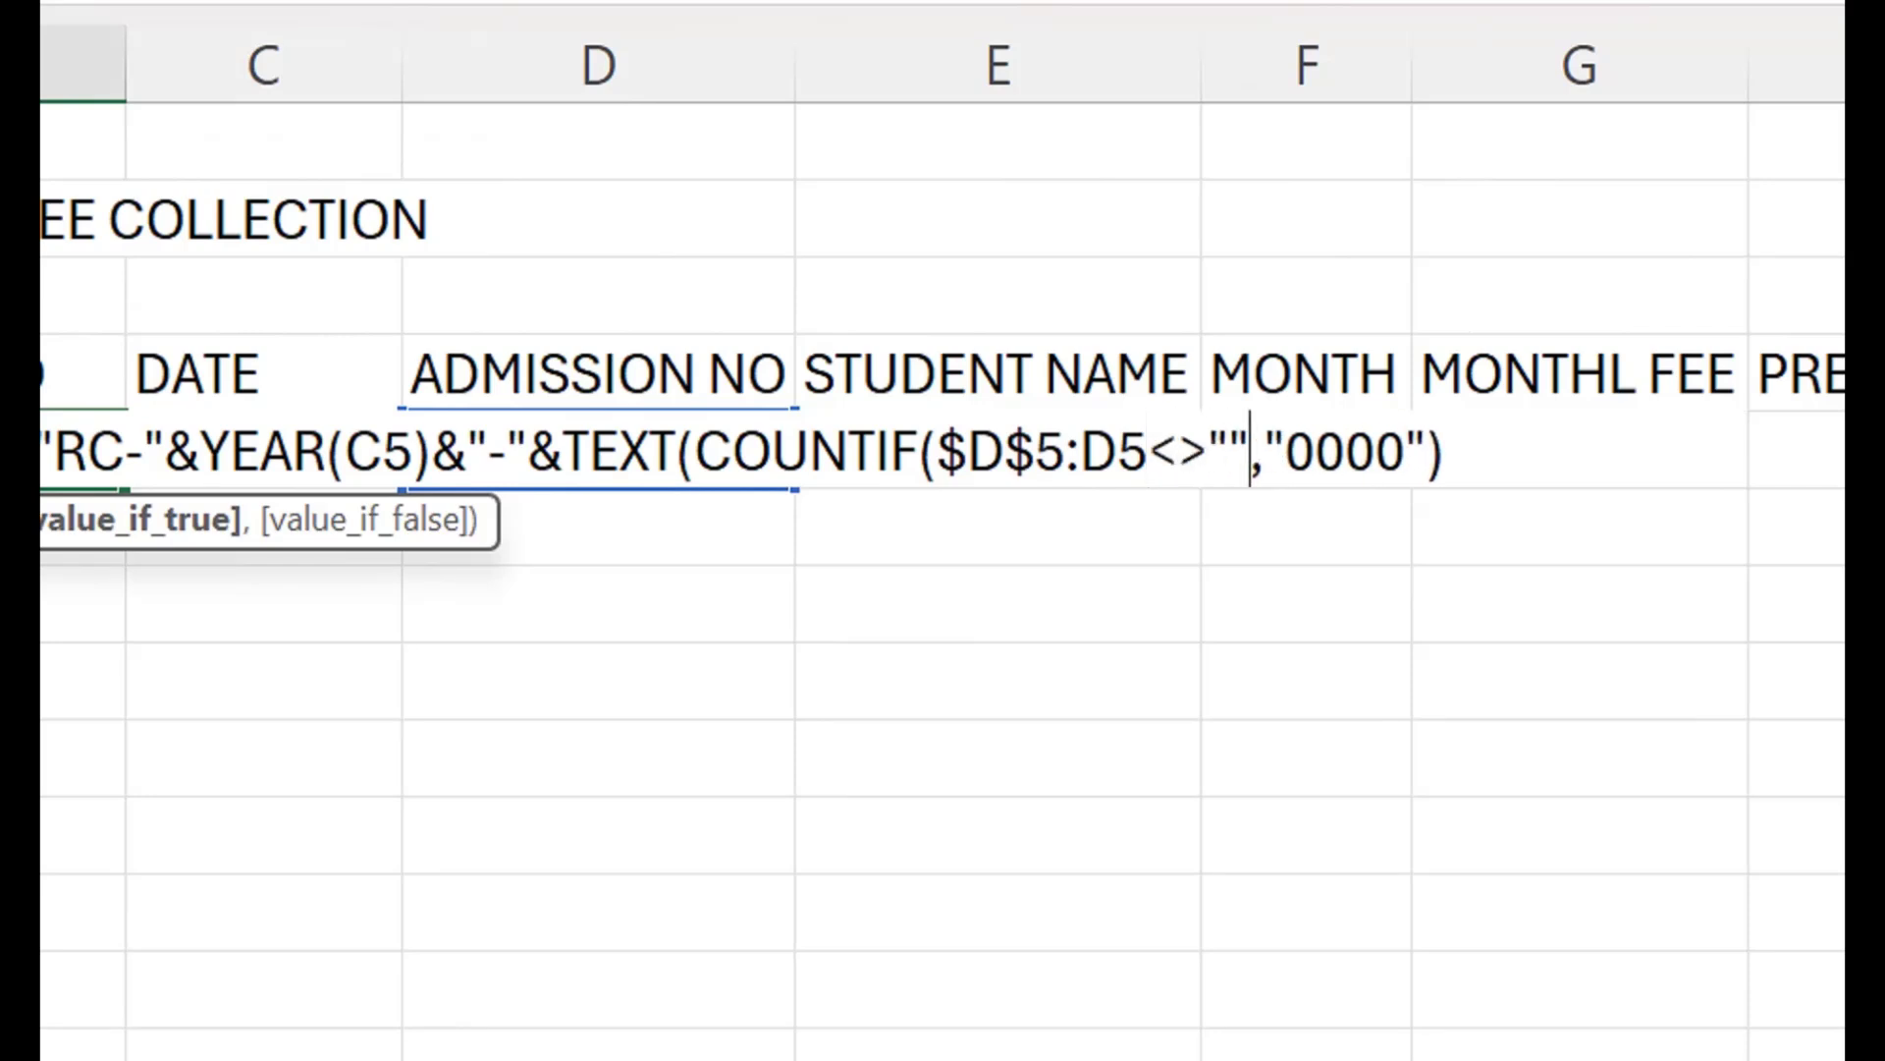
key("Left")
key("Left")
key("Left")
key("Left")
type(",")
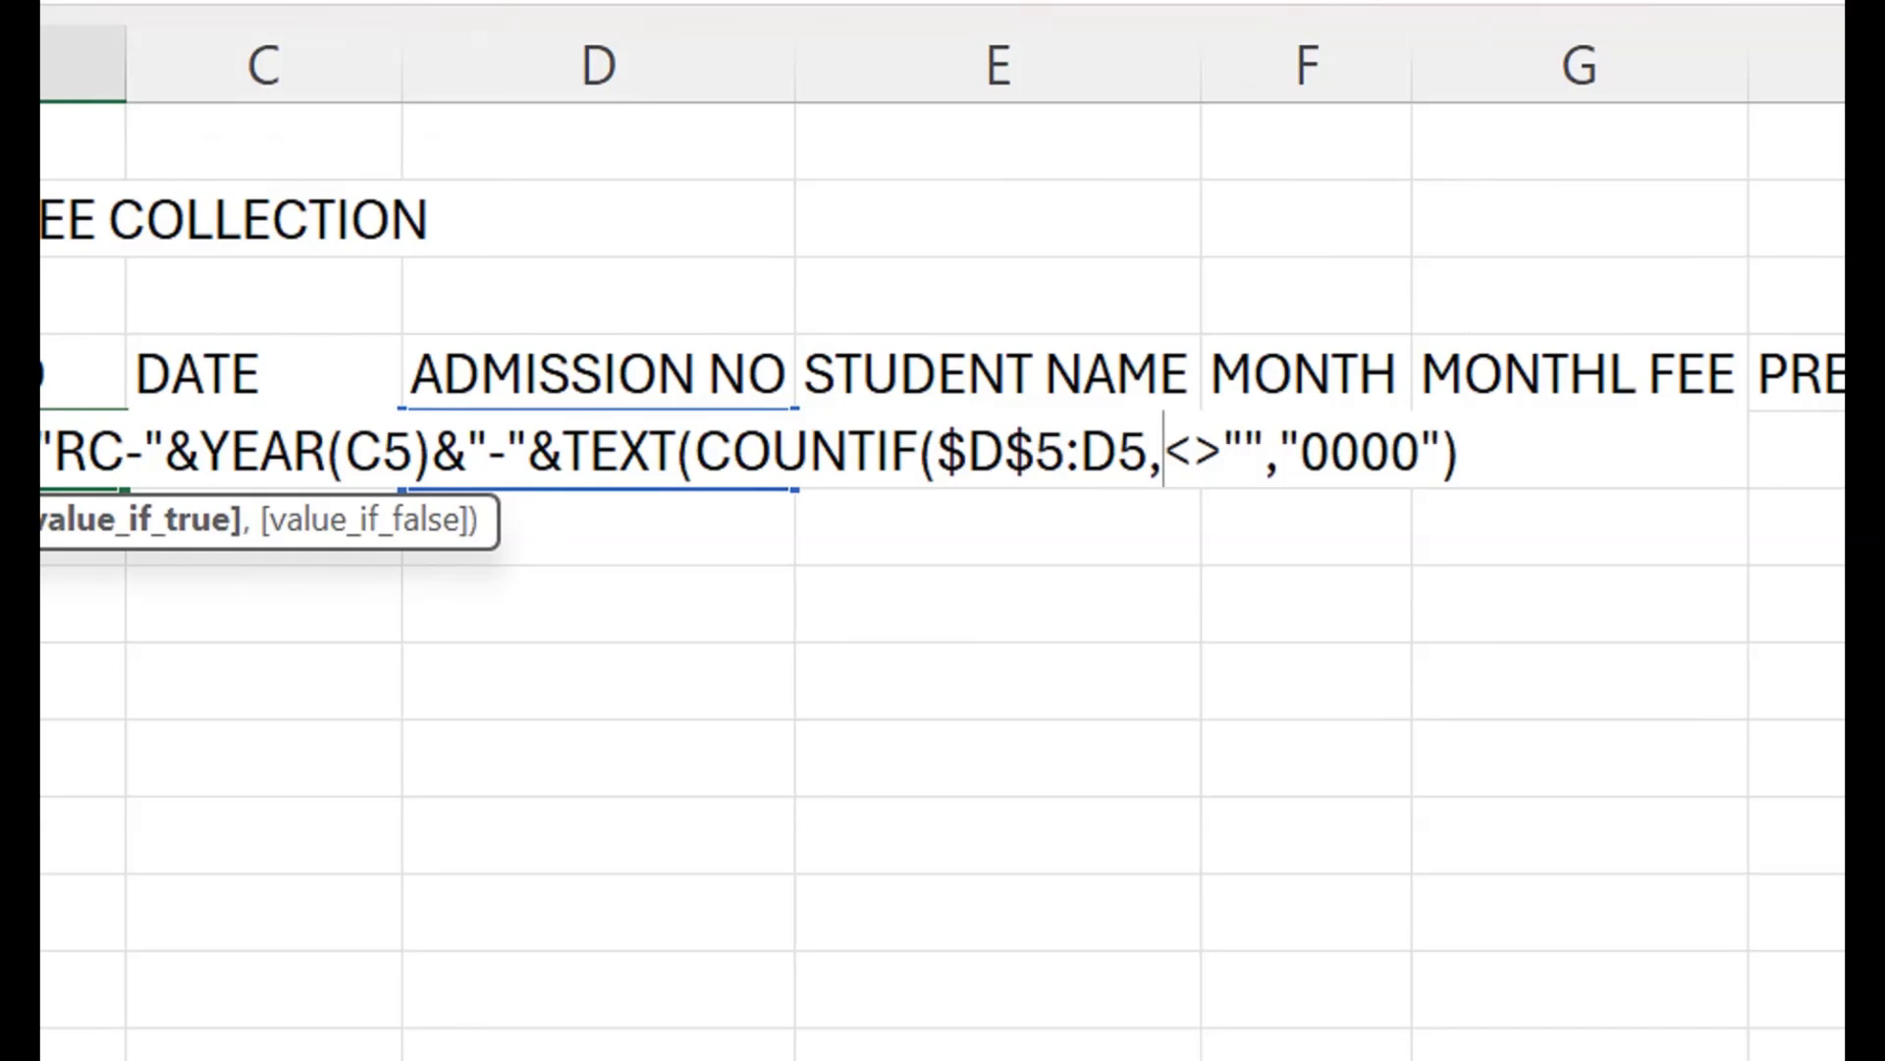
key("shift+Right")
key("shift+Right")
key("shift+Right")
key("shift+Right")
key("Left")
type("\"")
key("Right")
key("Right")
key("Right")
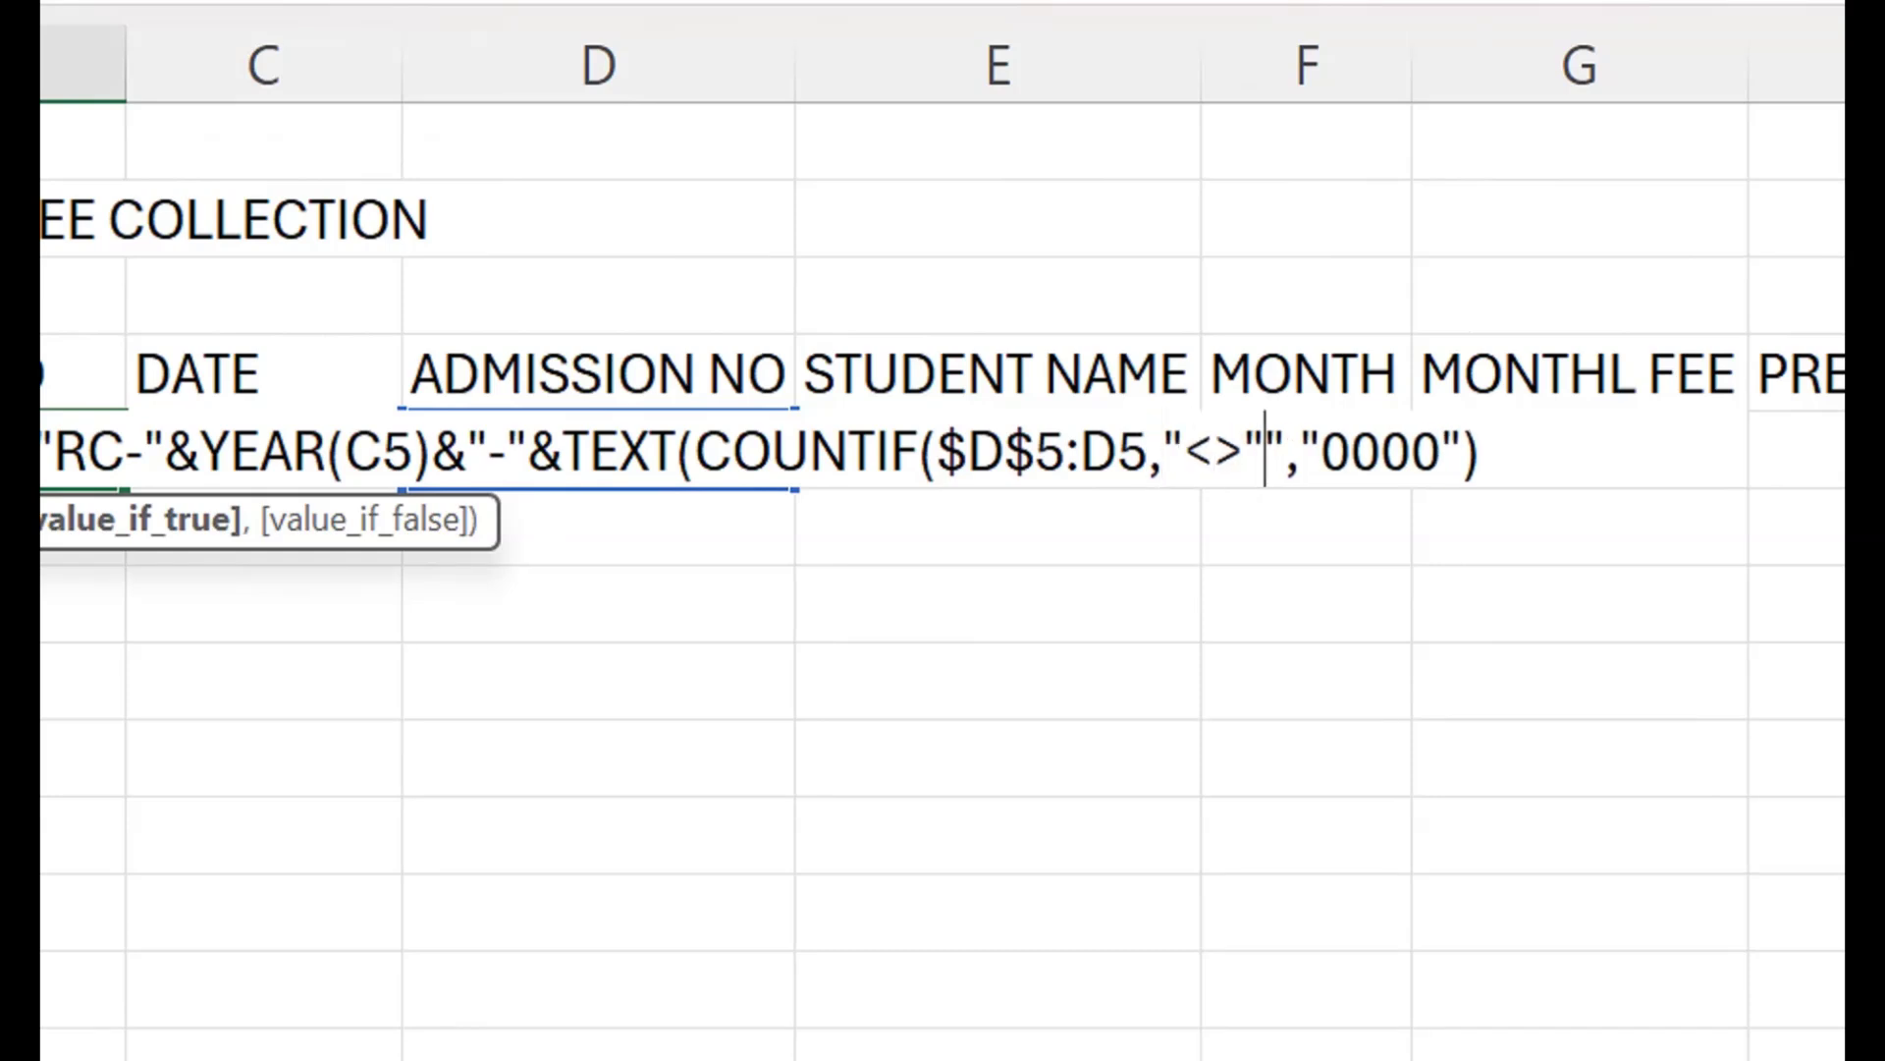
key("BackSpace")
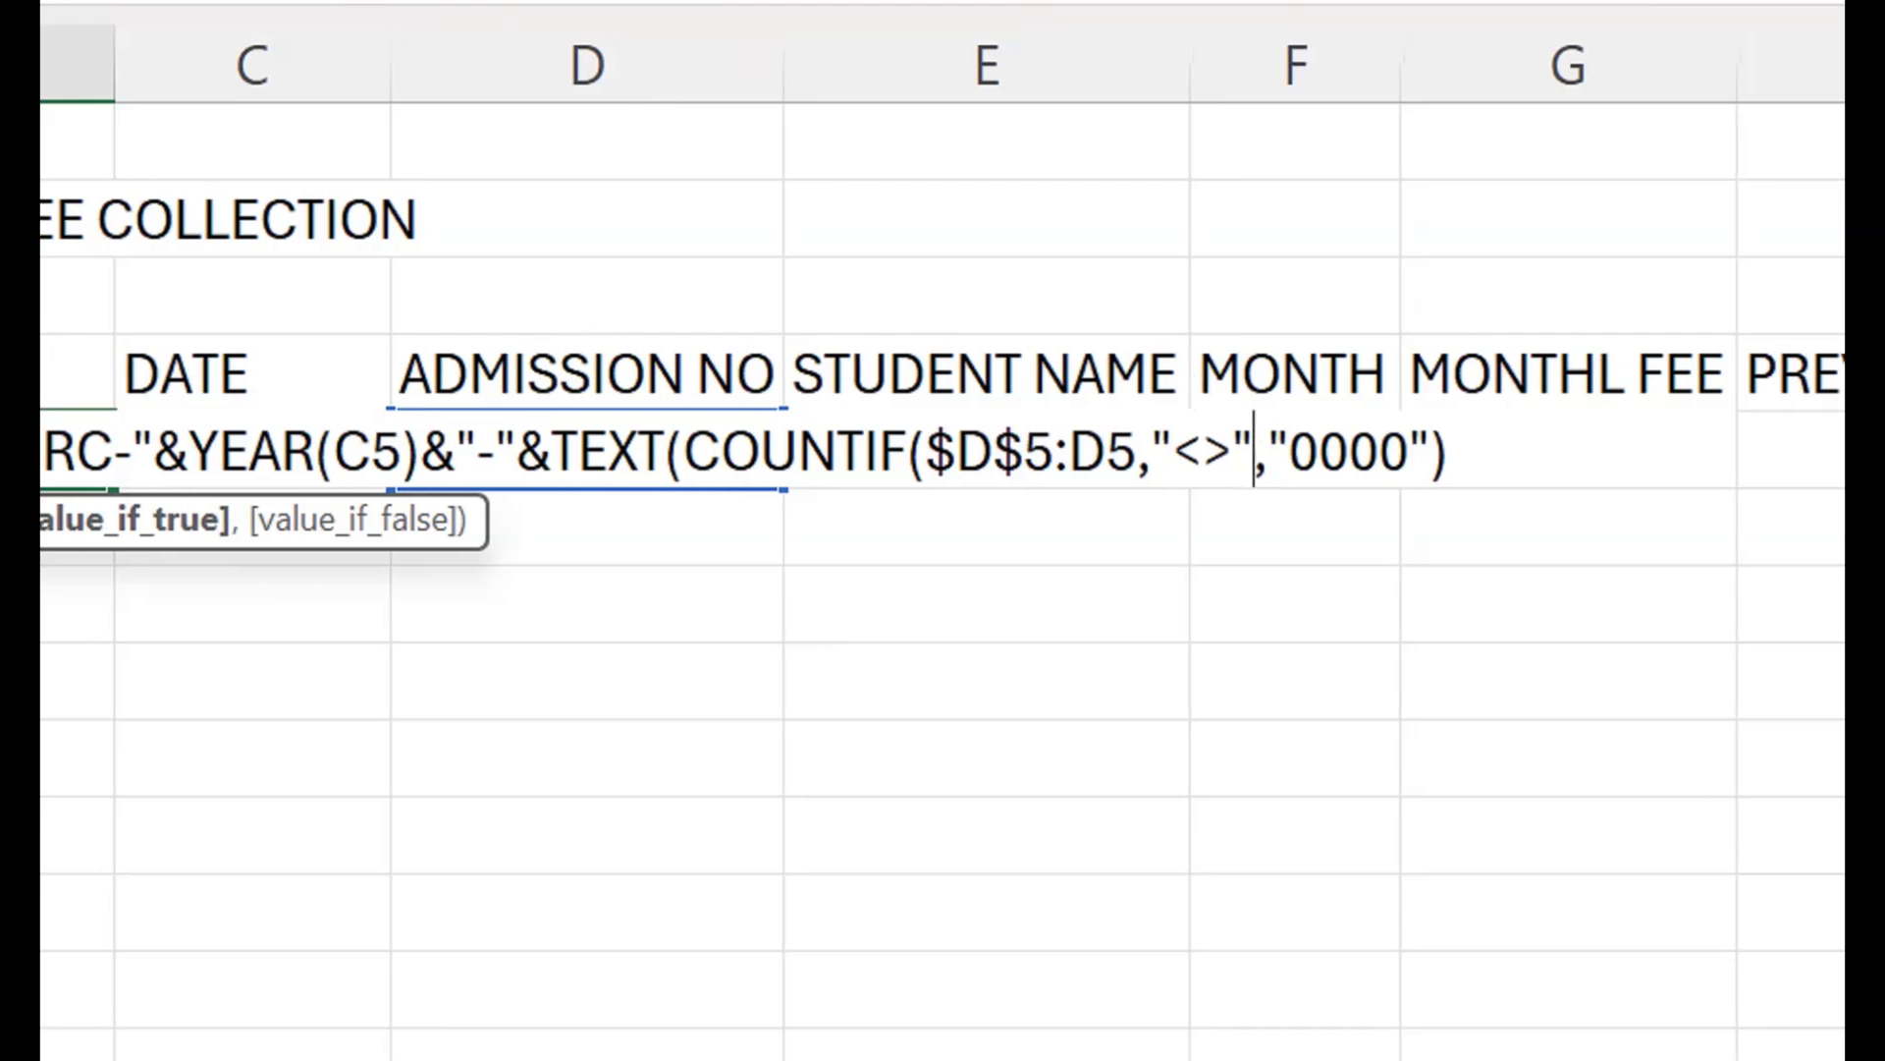
type(")")
Close the B5 formula with a final parenthesis, correct the IF function's value_if_true to "", and commit it.
key("End")
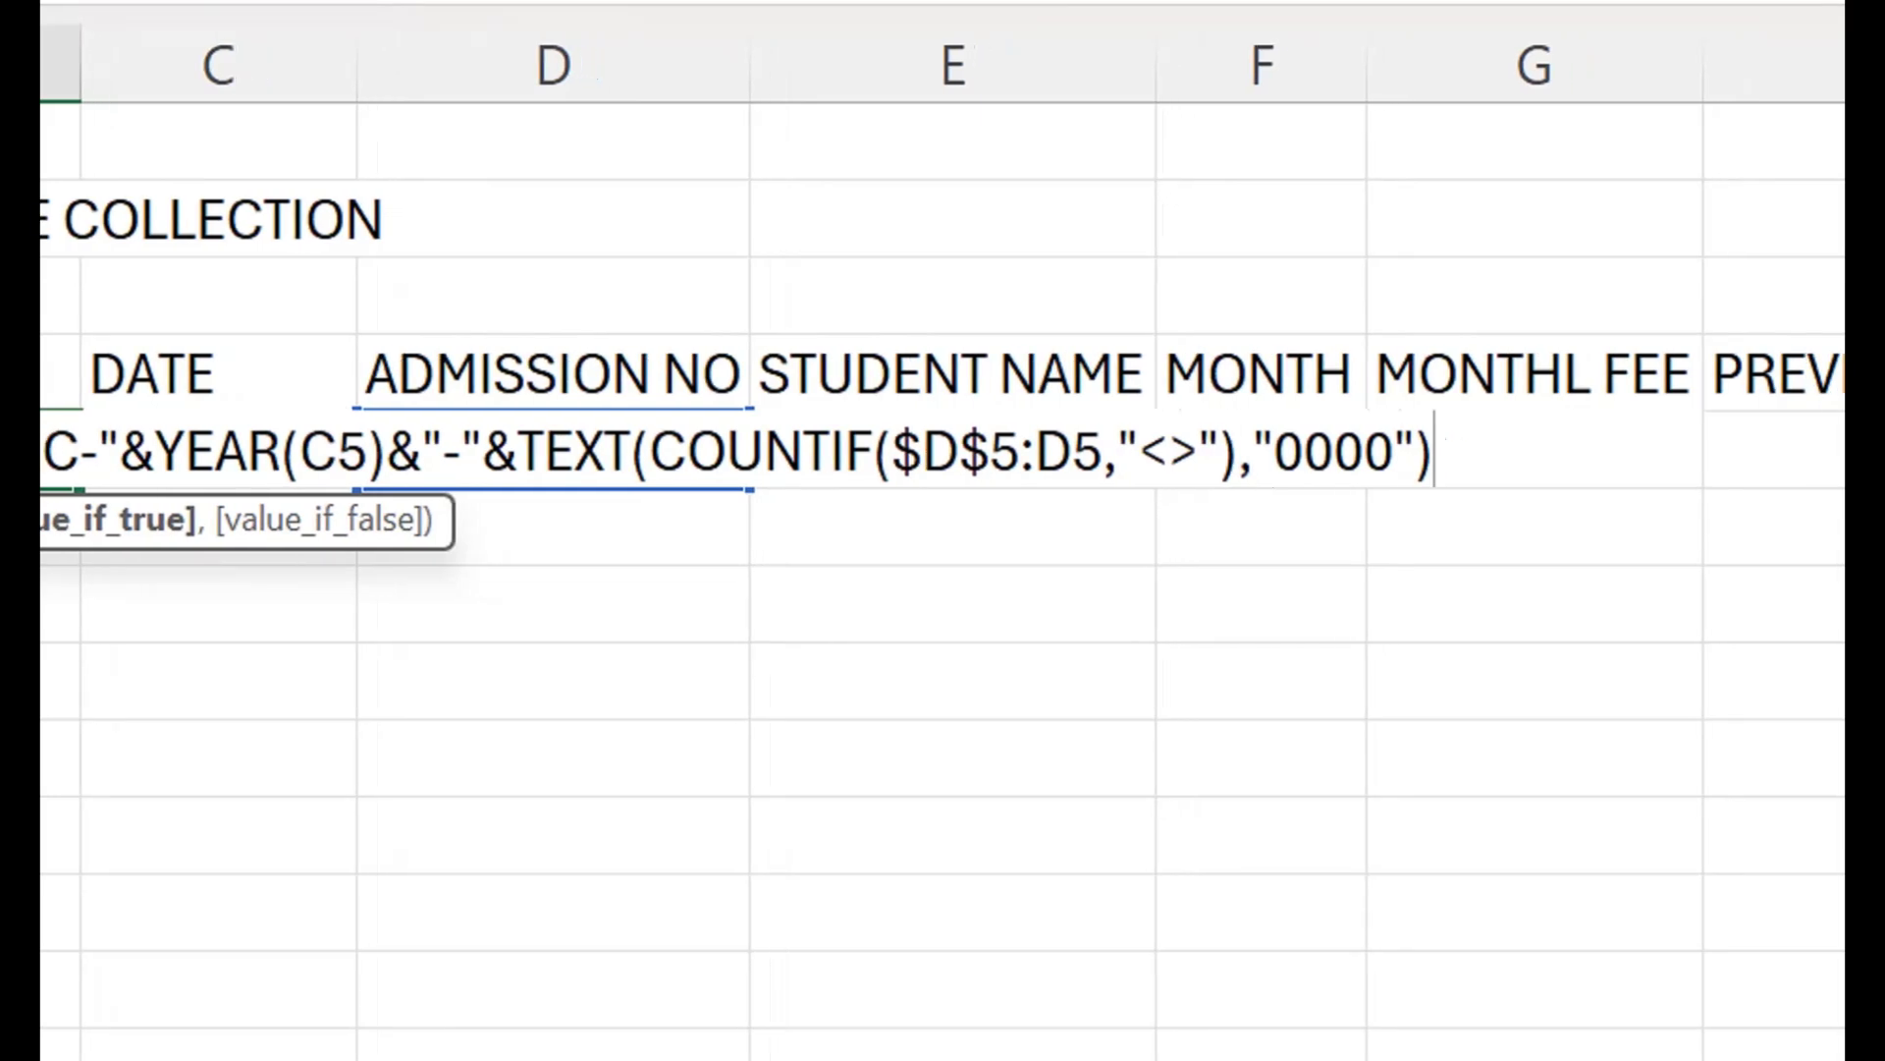
type(")")
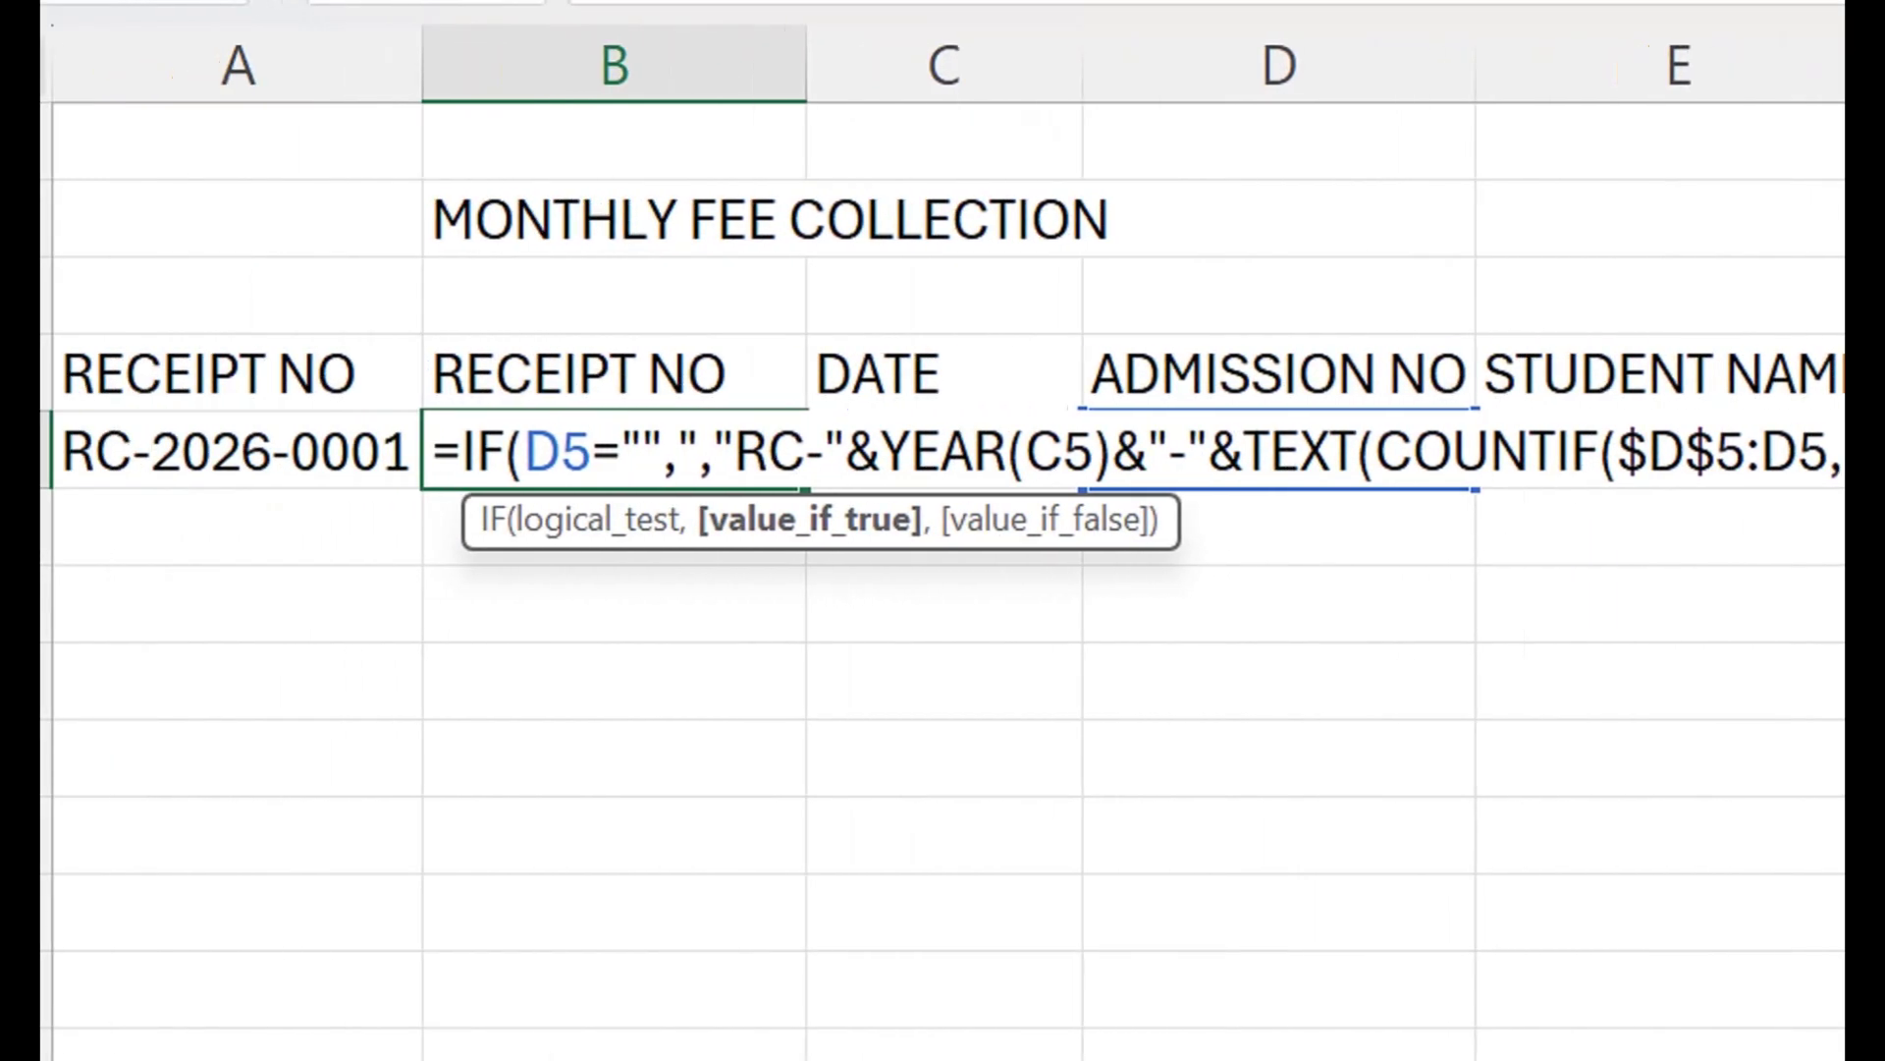
key("Return")
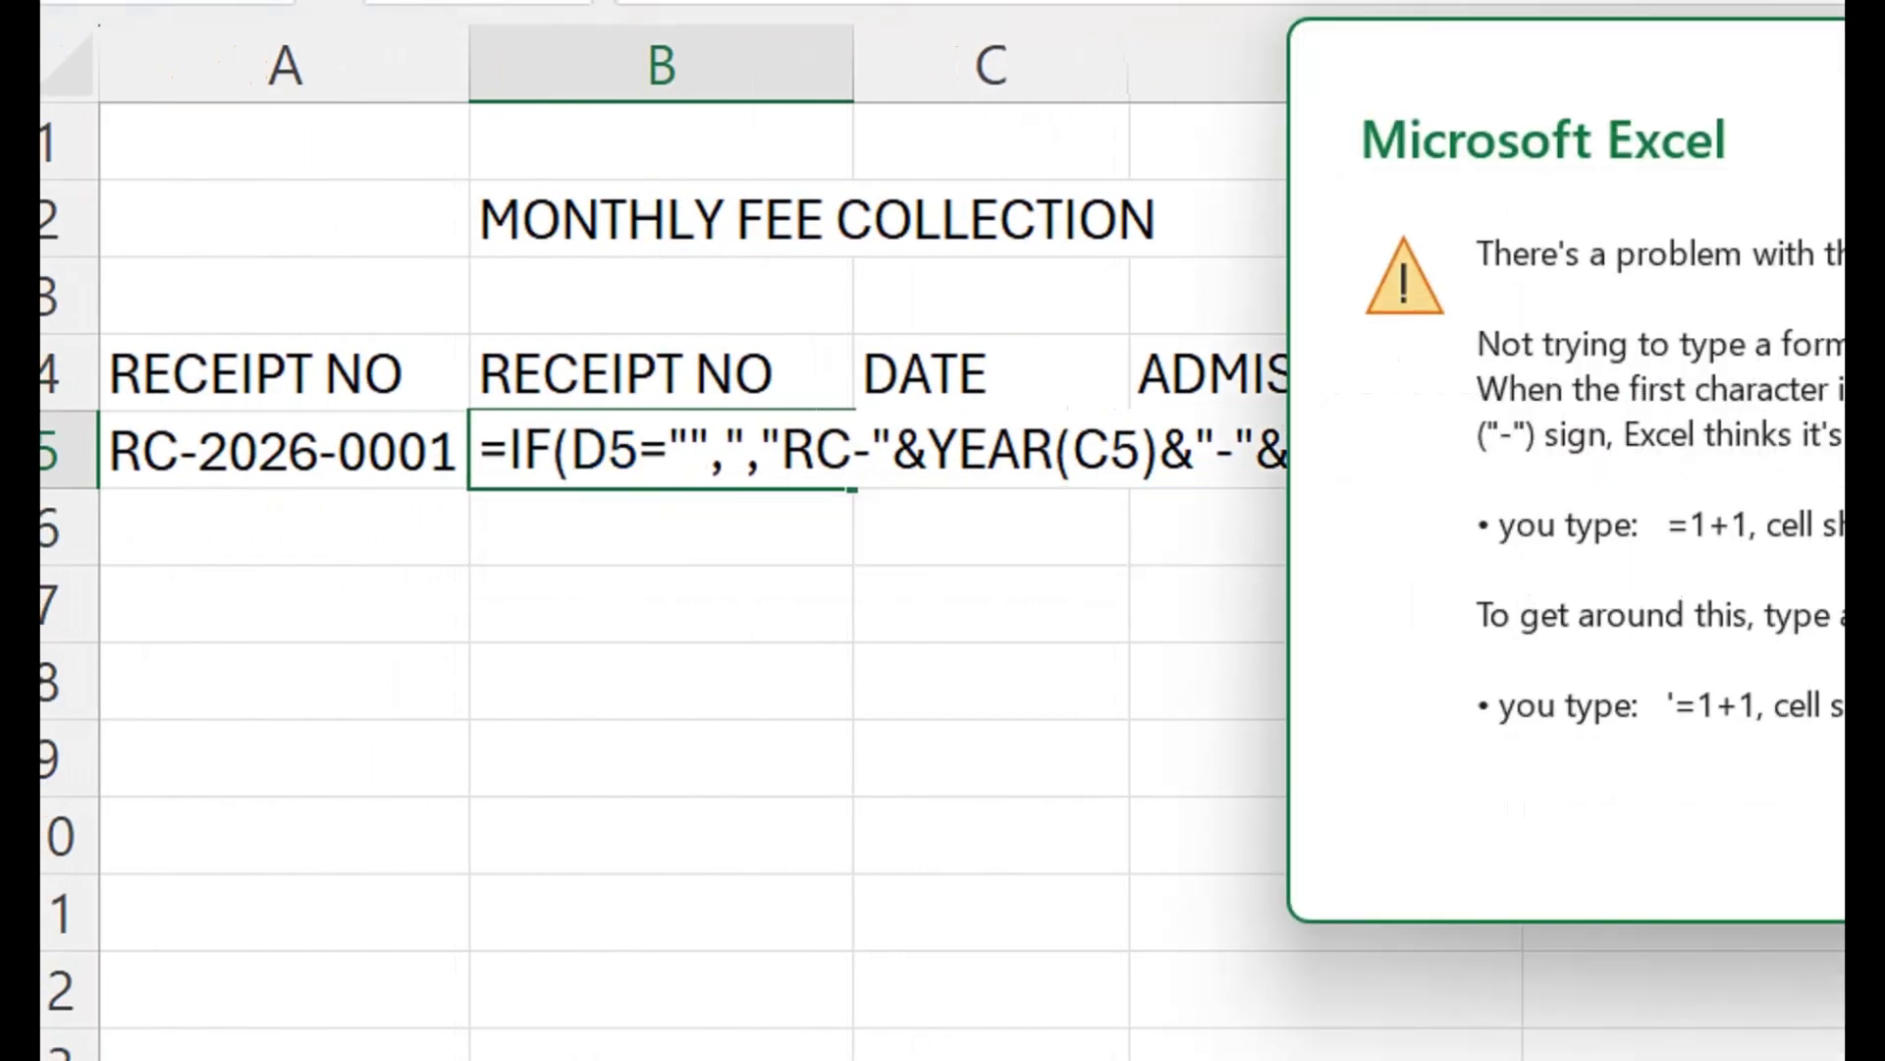
key("Return")
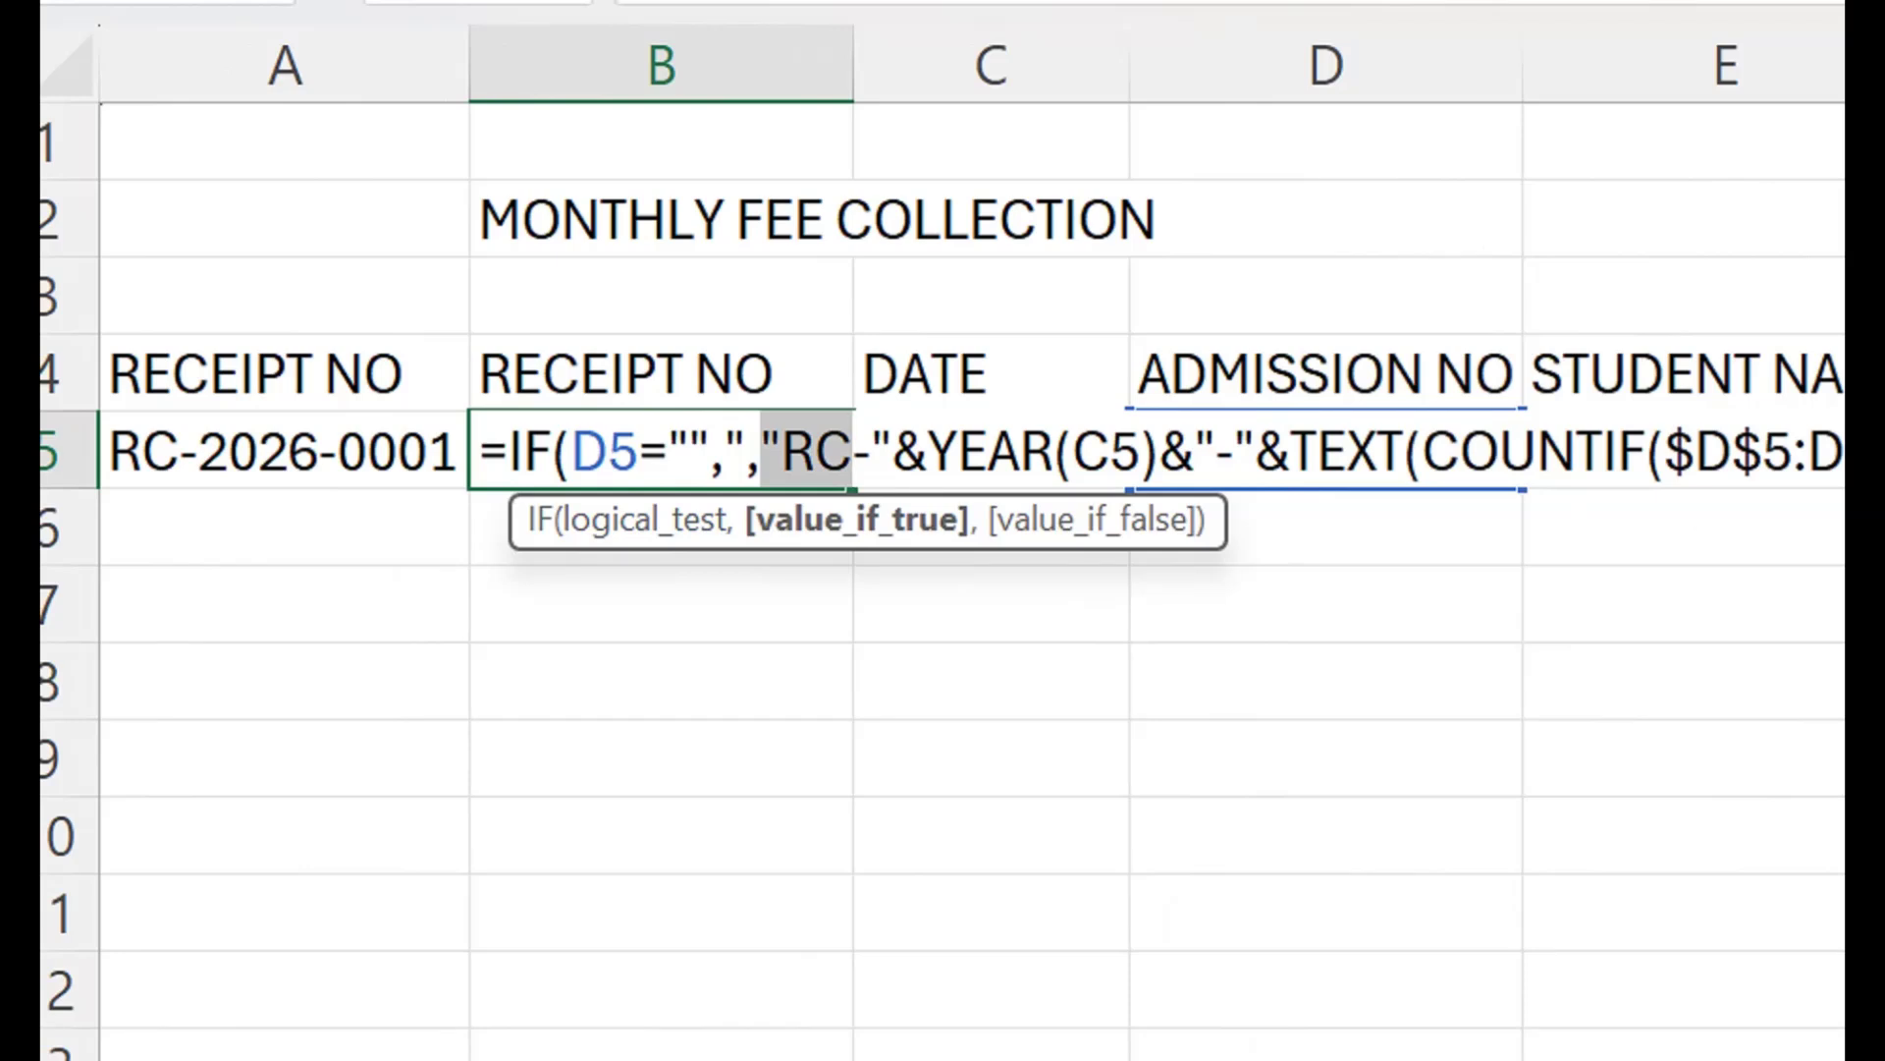
left_click(743, 452)
type("\"")
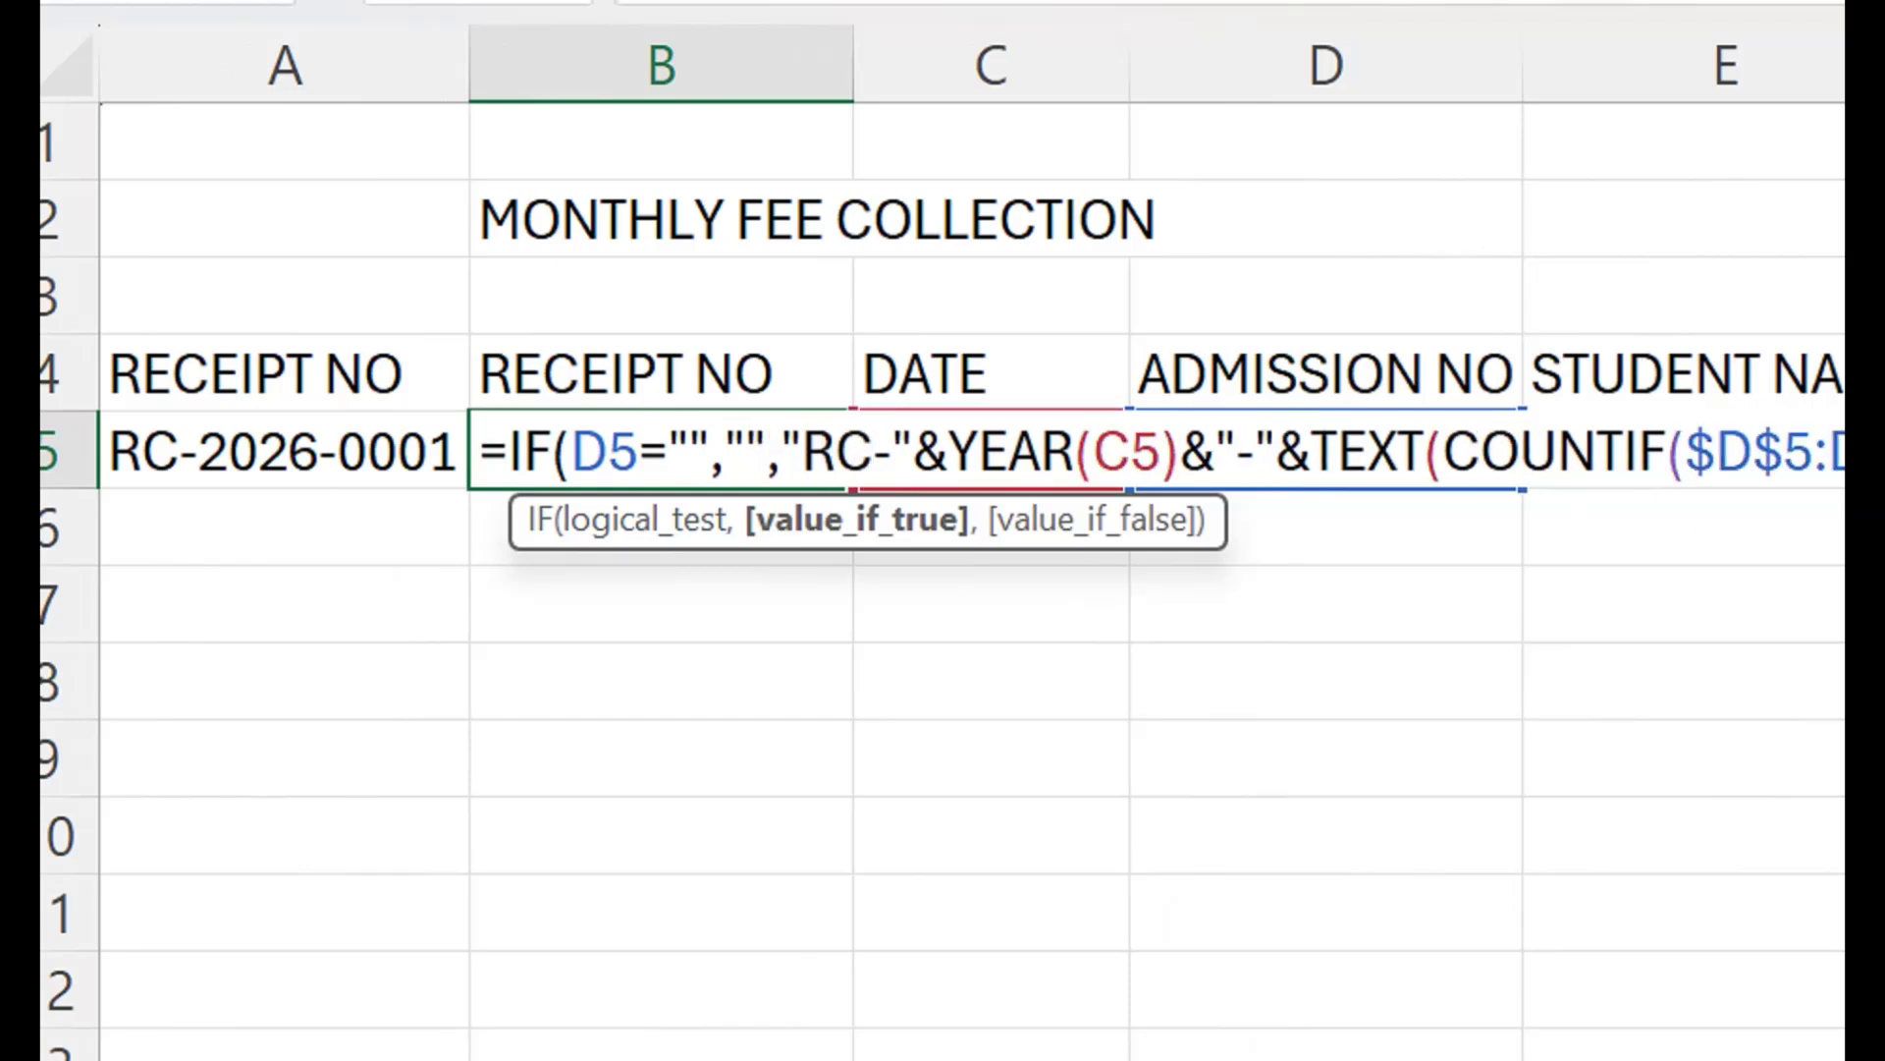
key("Return")
Delete column A, which holds the old RECEIPT NO header and formula.
left_click(660, 450)
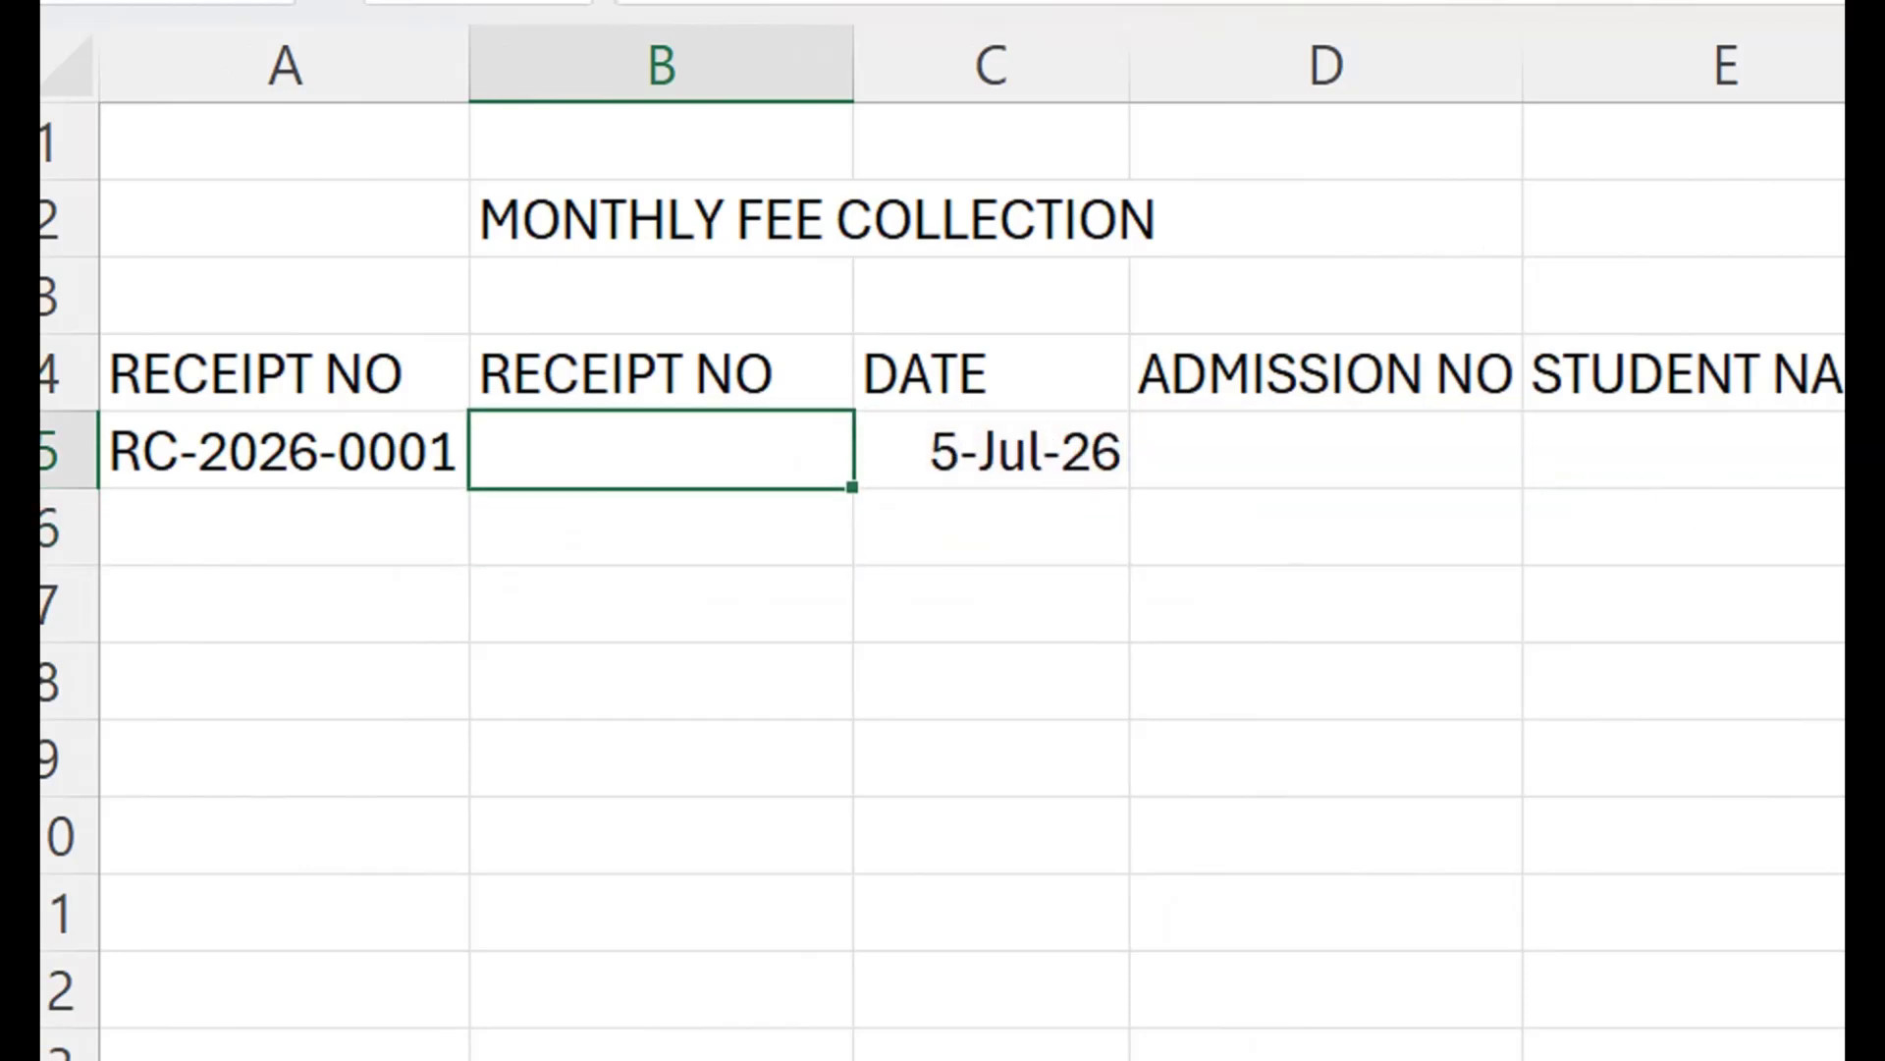
key("Right")
key("Right")
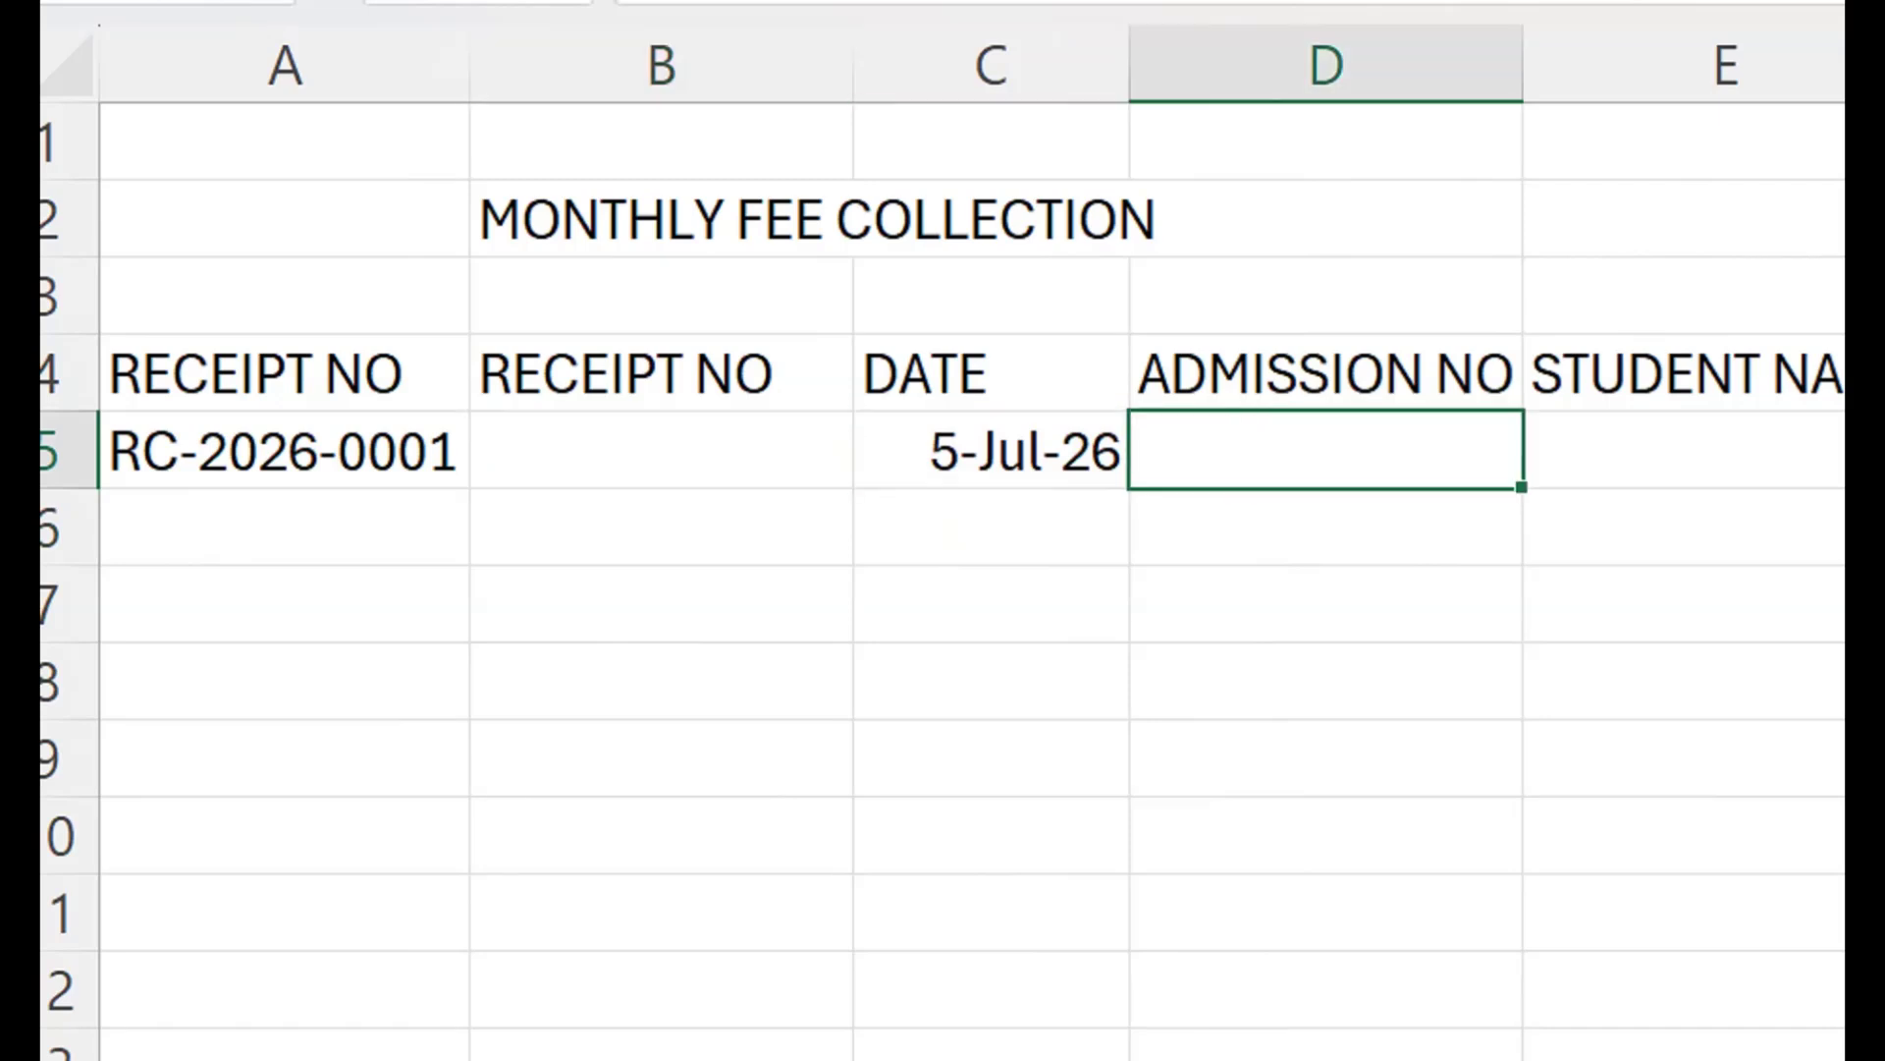
right_click(305, 84)
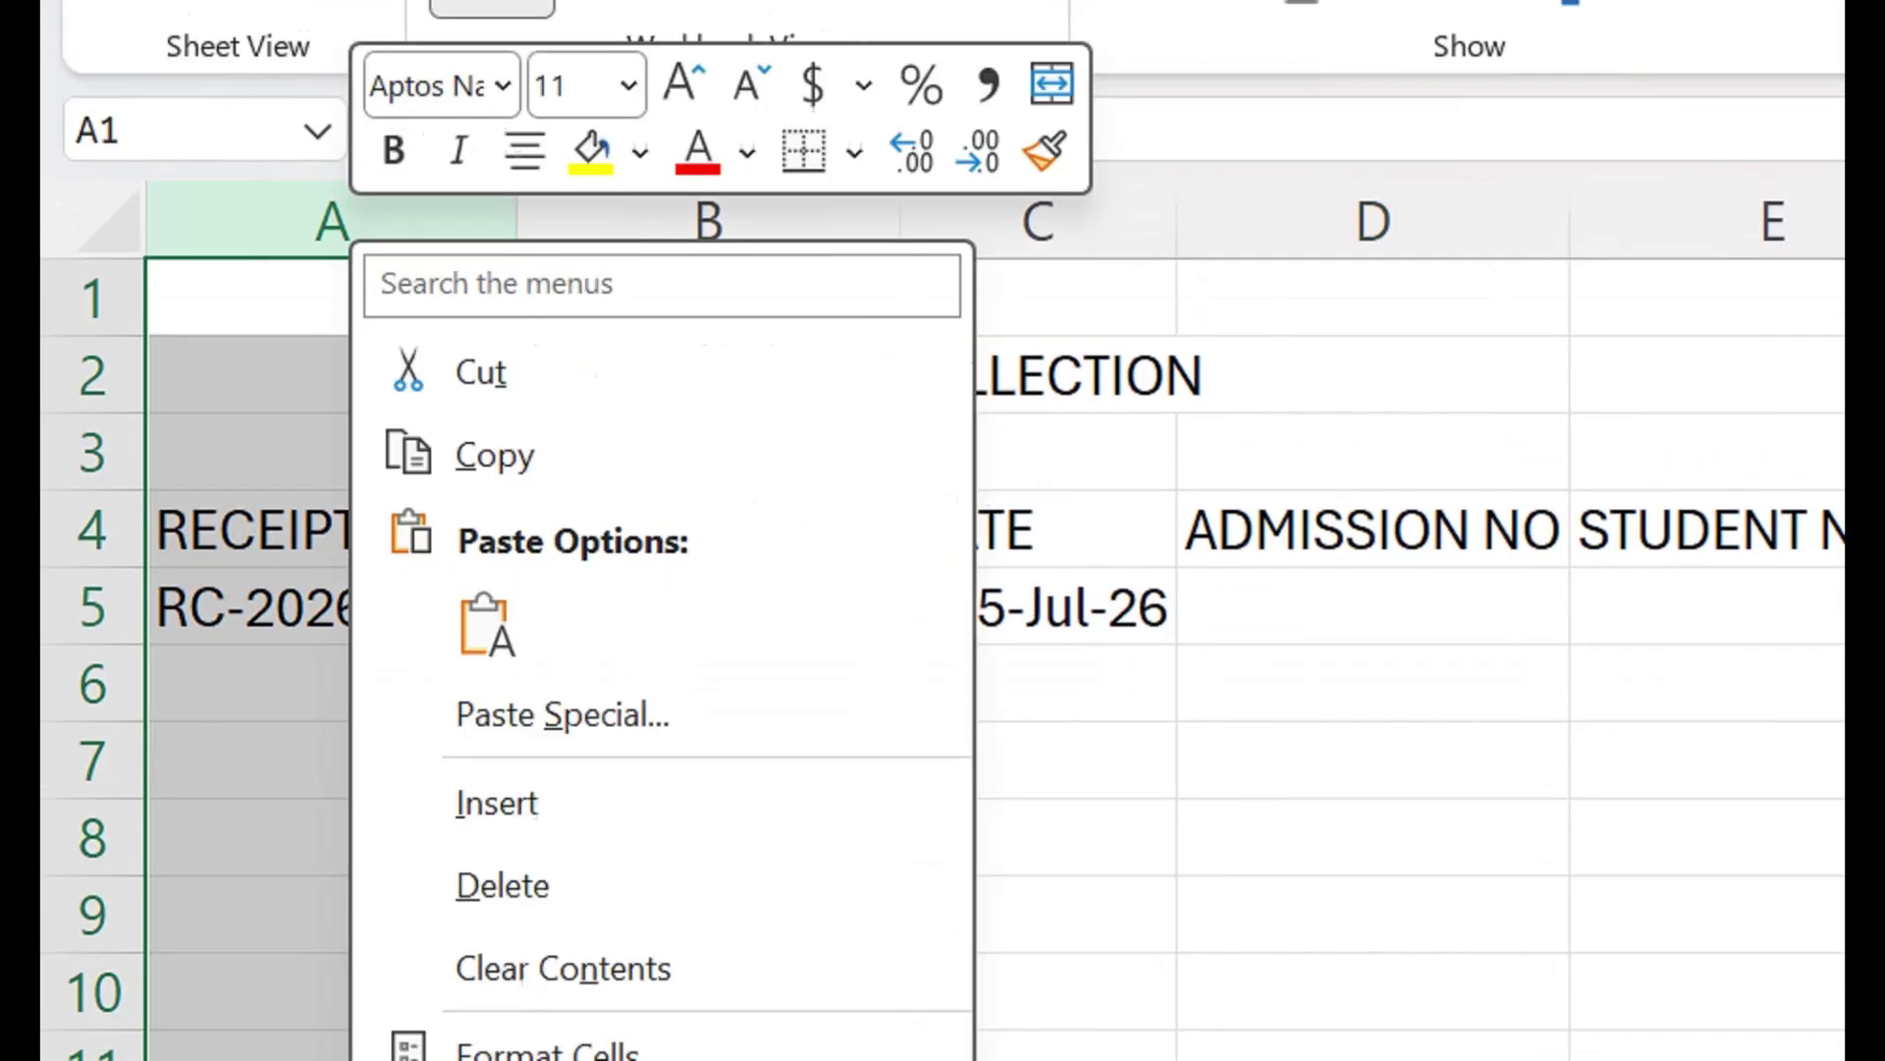
left_click(456, 726)
left_click(337, 535)
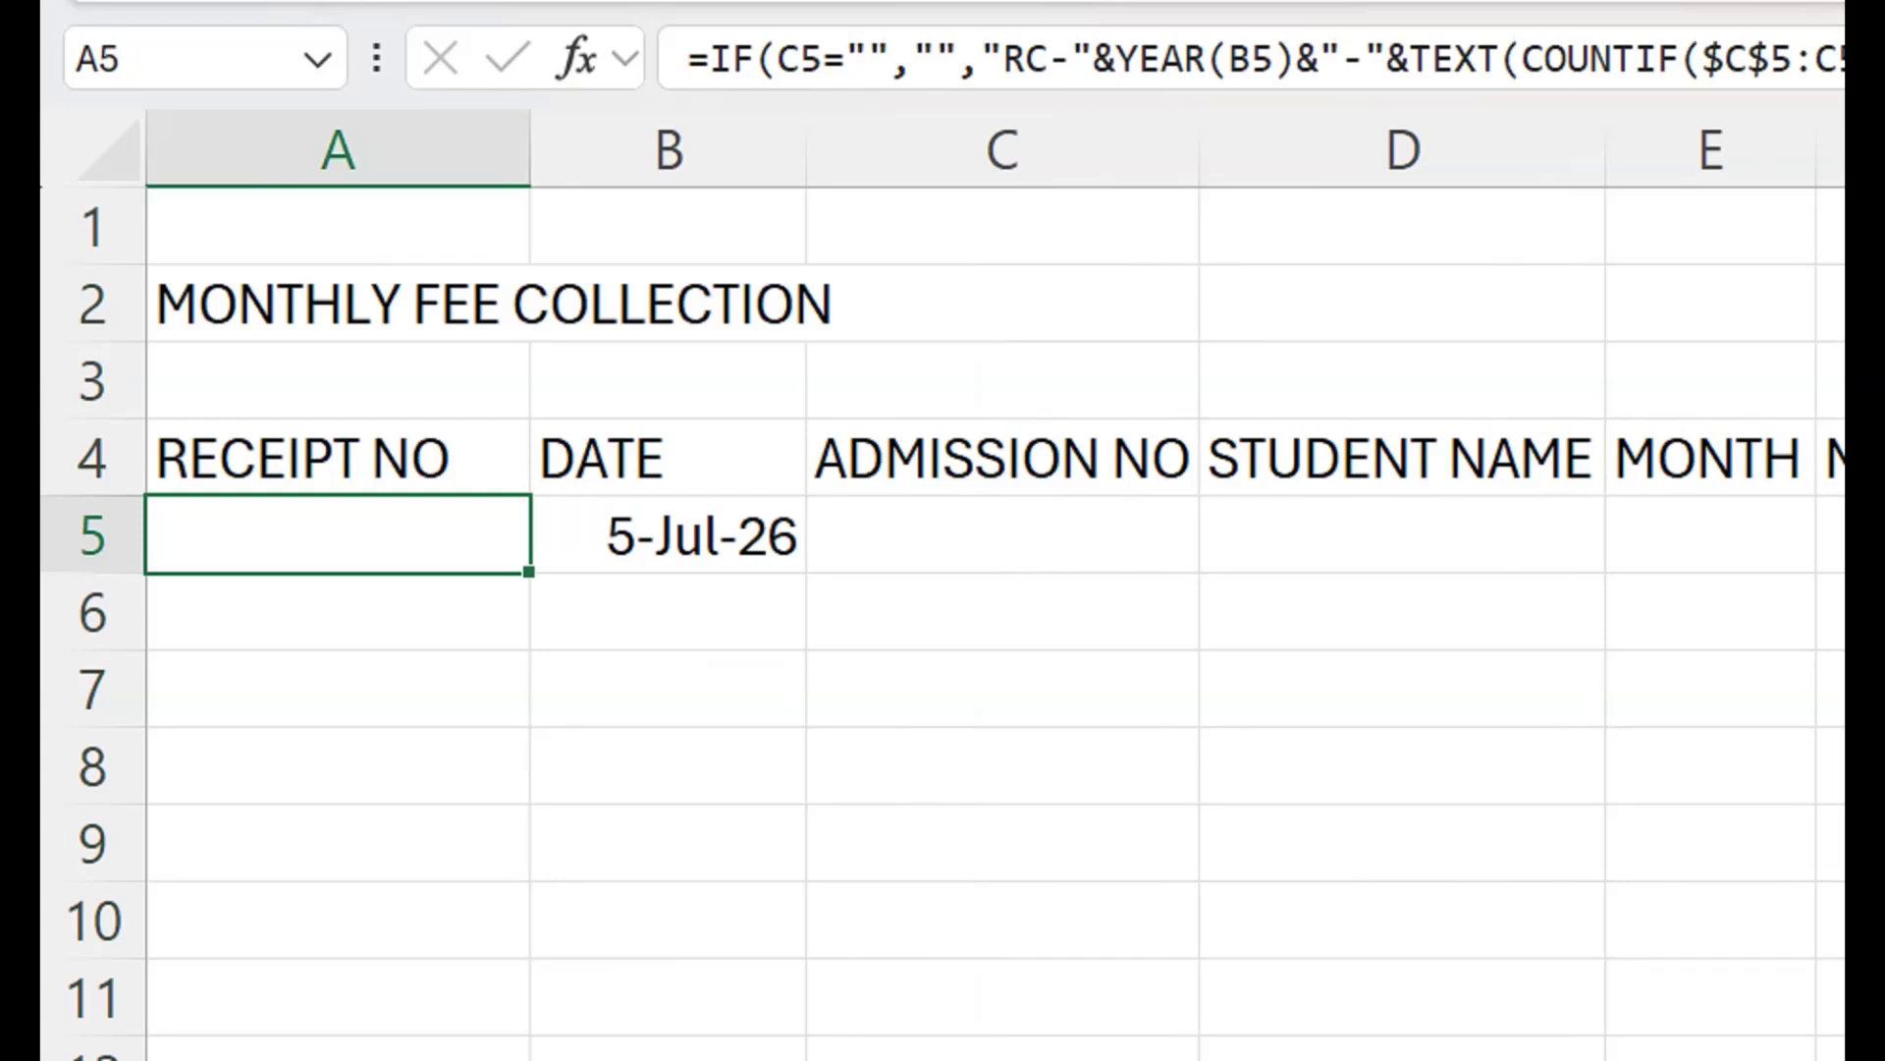
Apply List data validation to the ADMISSION NO cells C5:C28, with =MASTER!$A$2:$A$21 as the source.
left_click(1002, 535)
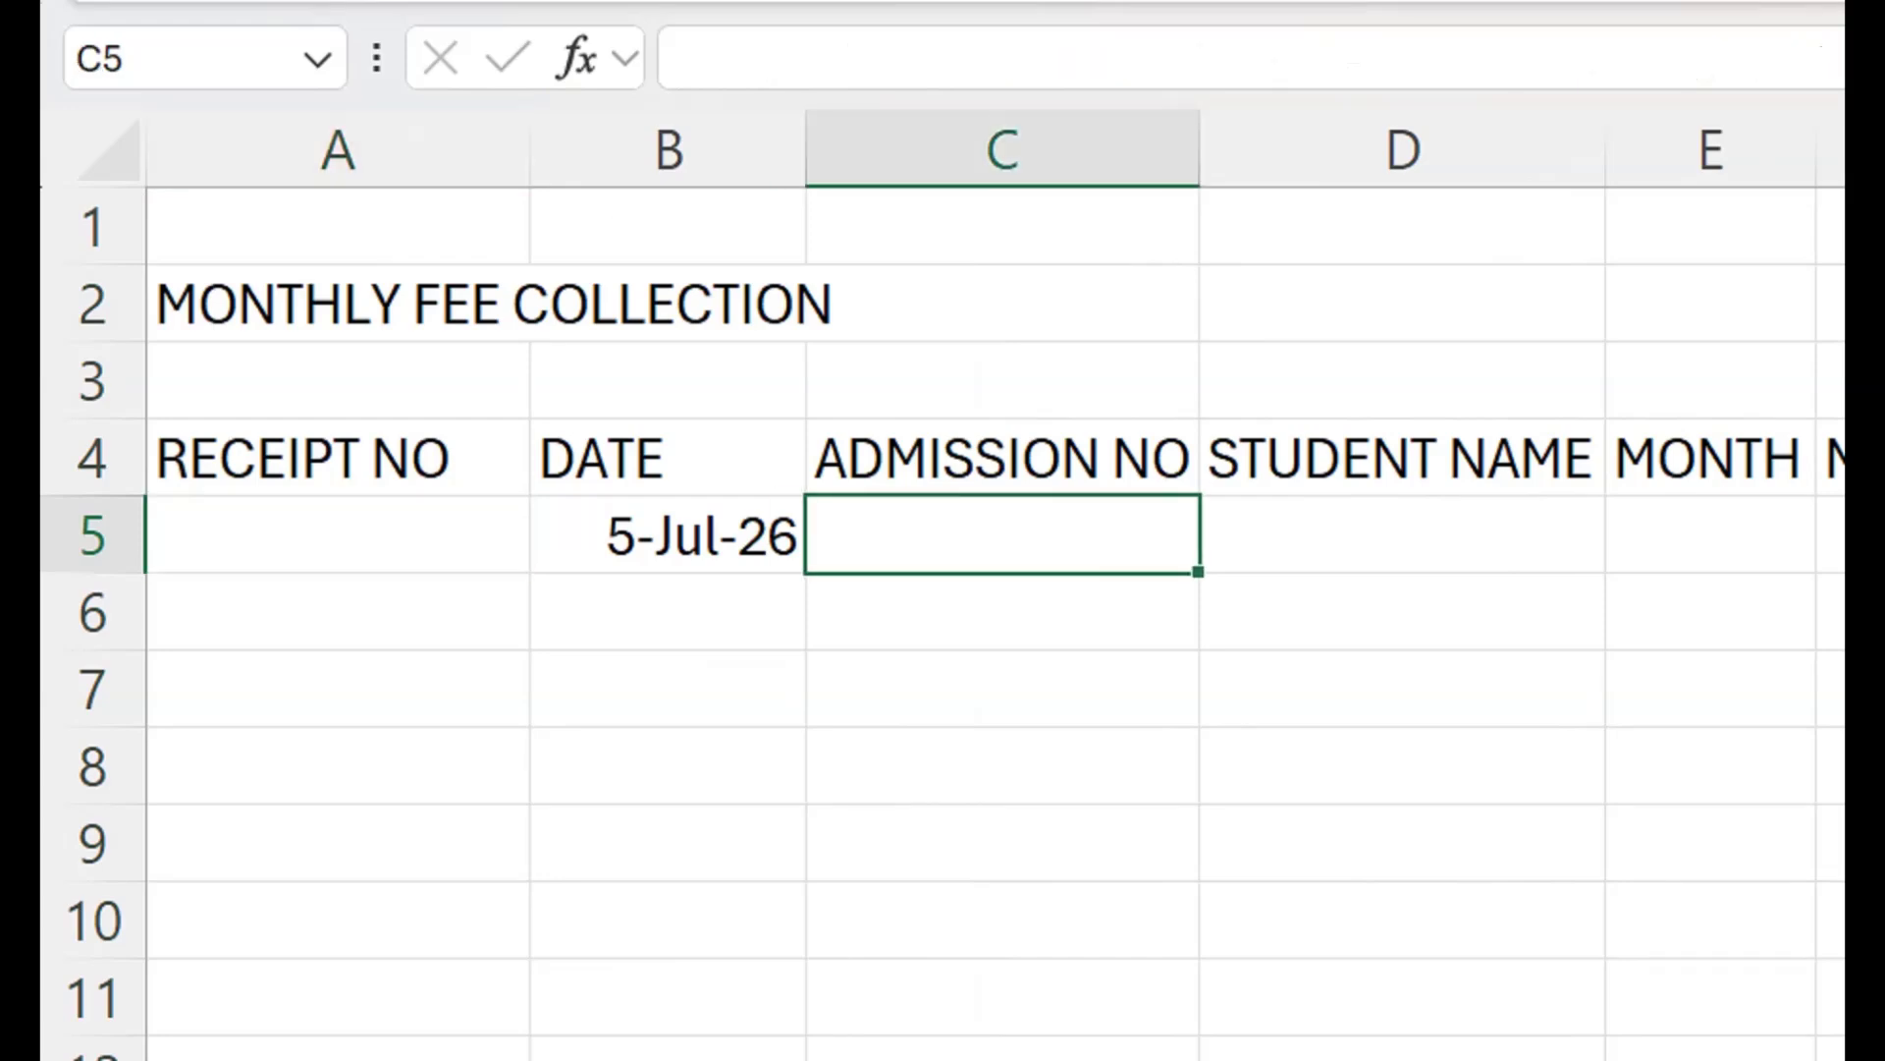
left_click_drag(1002, 535, 521, 920)
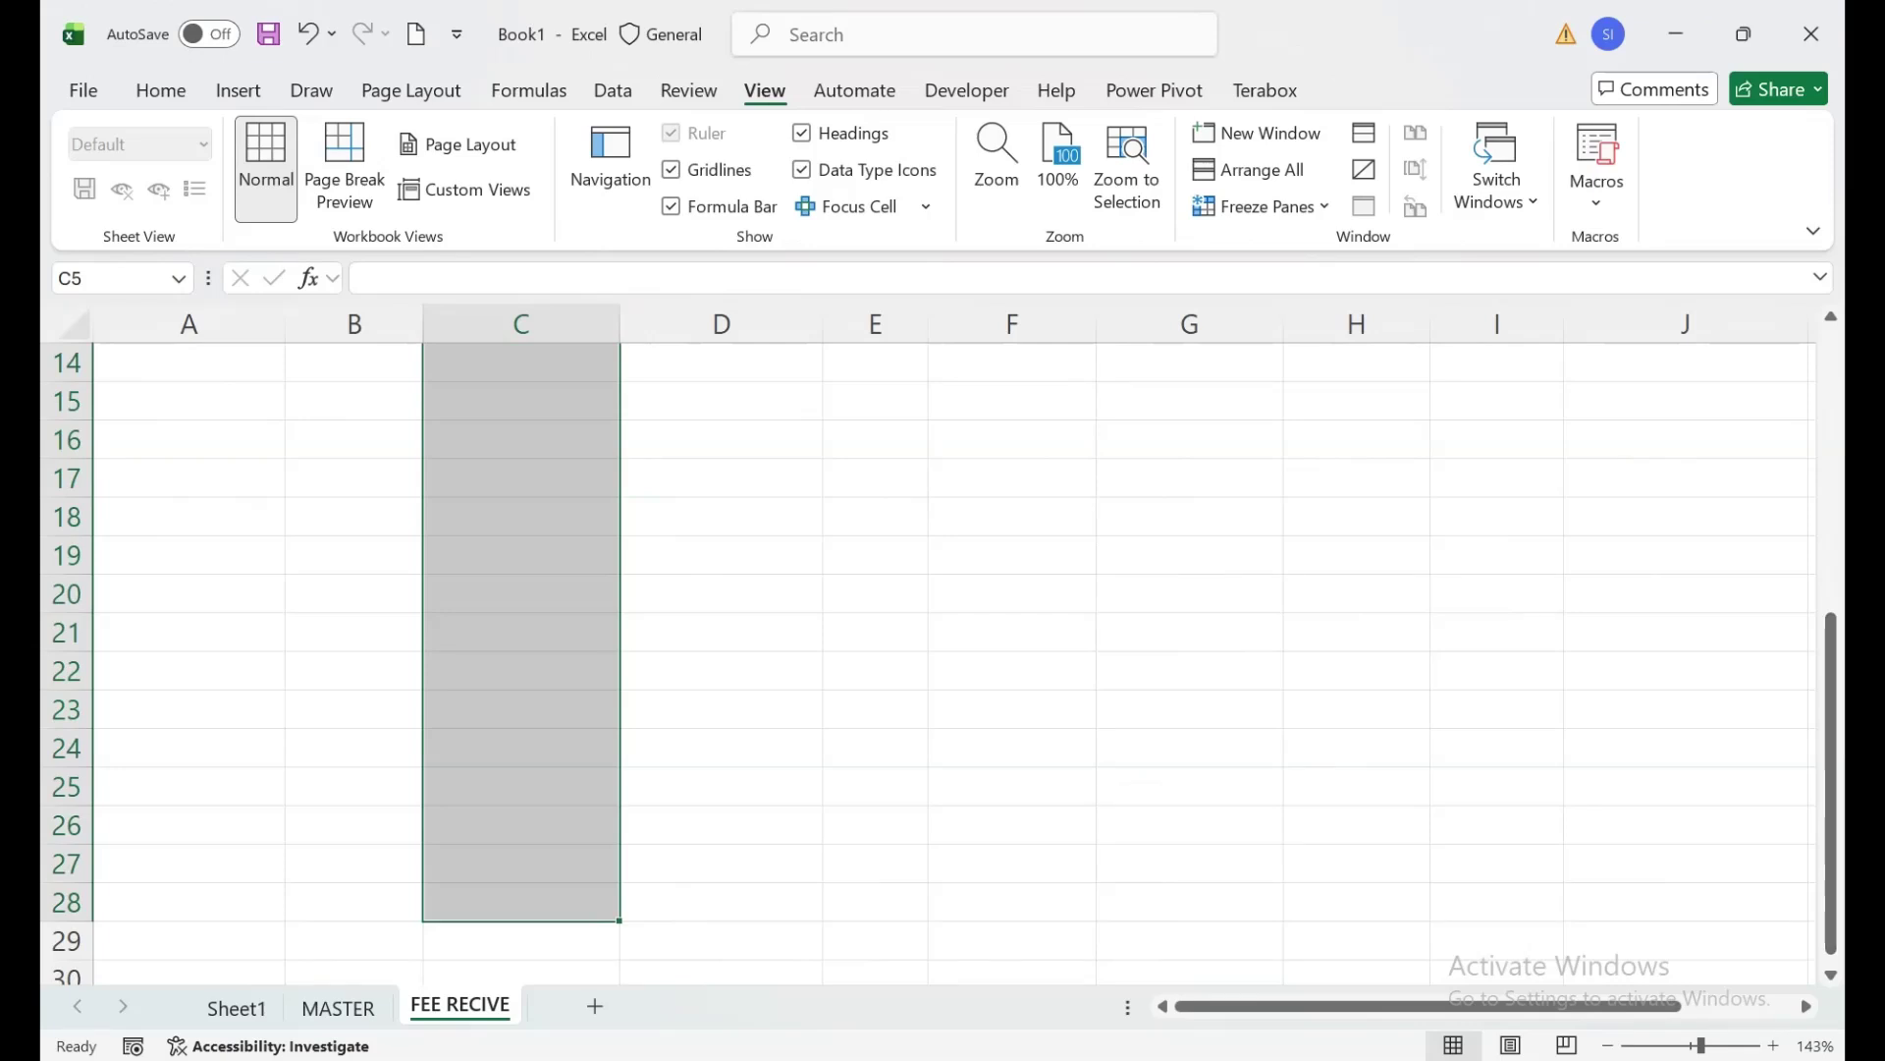
left_click_drag(1832, 908, 1832, 628)
left_click(612, 90)
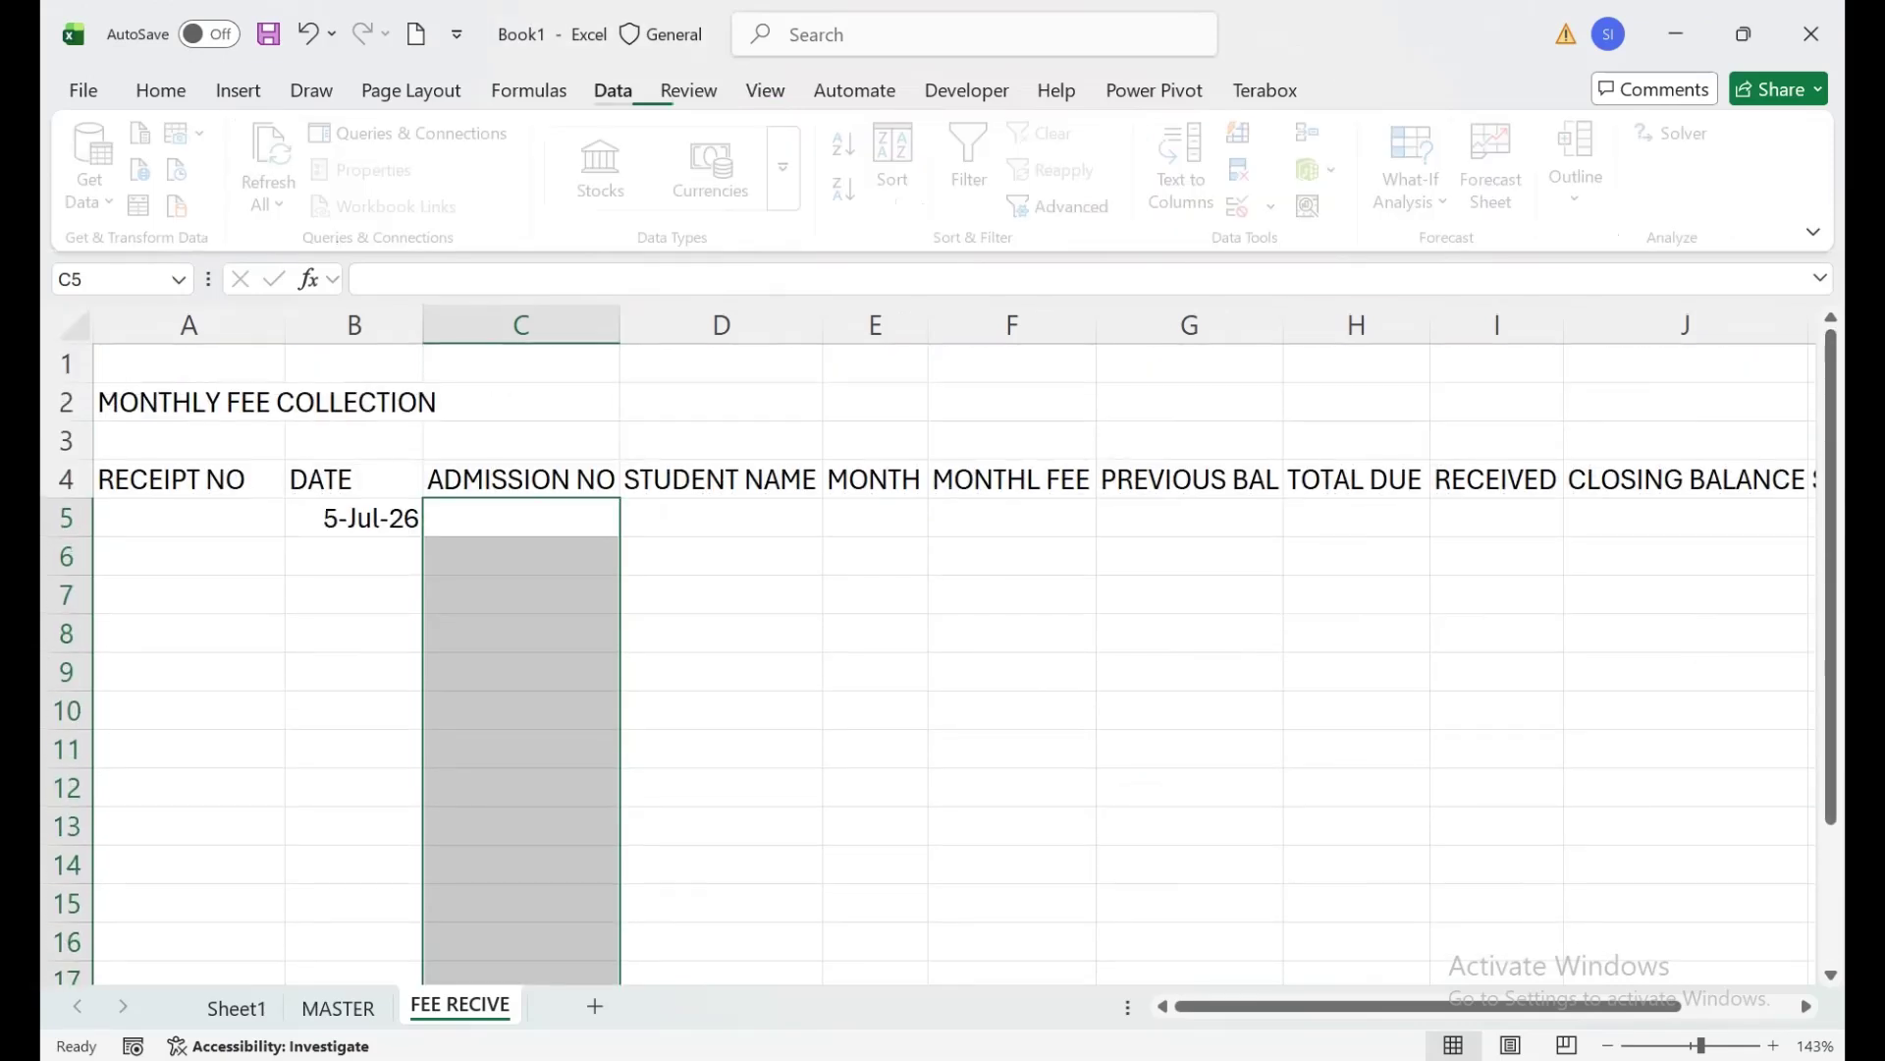
left_click(1239, 206)
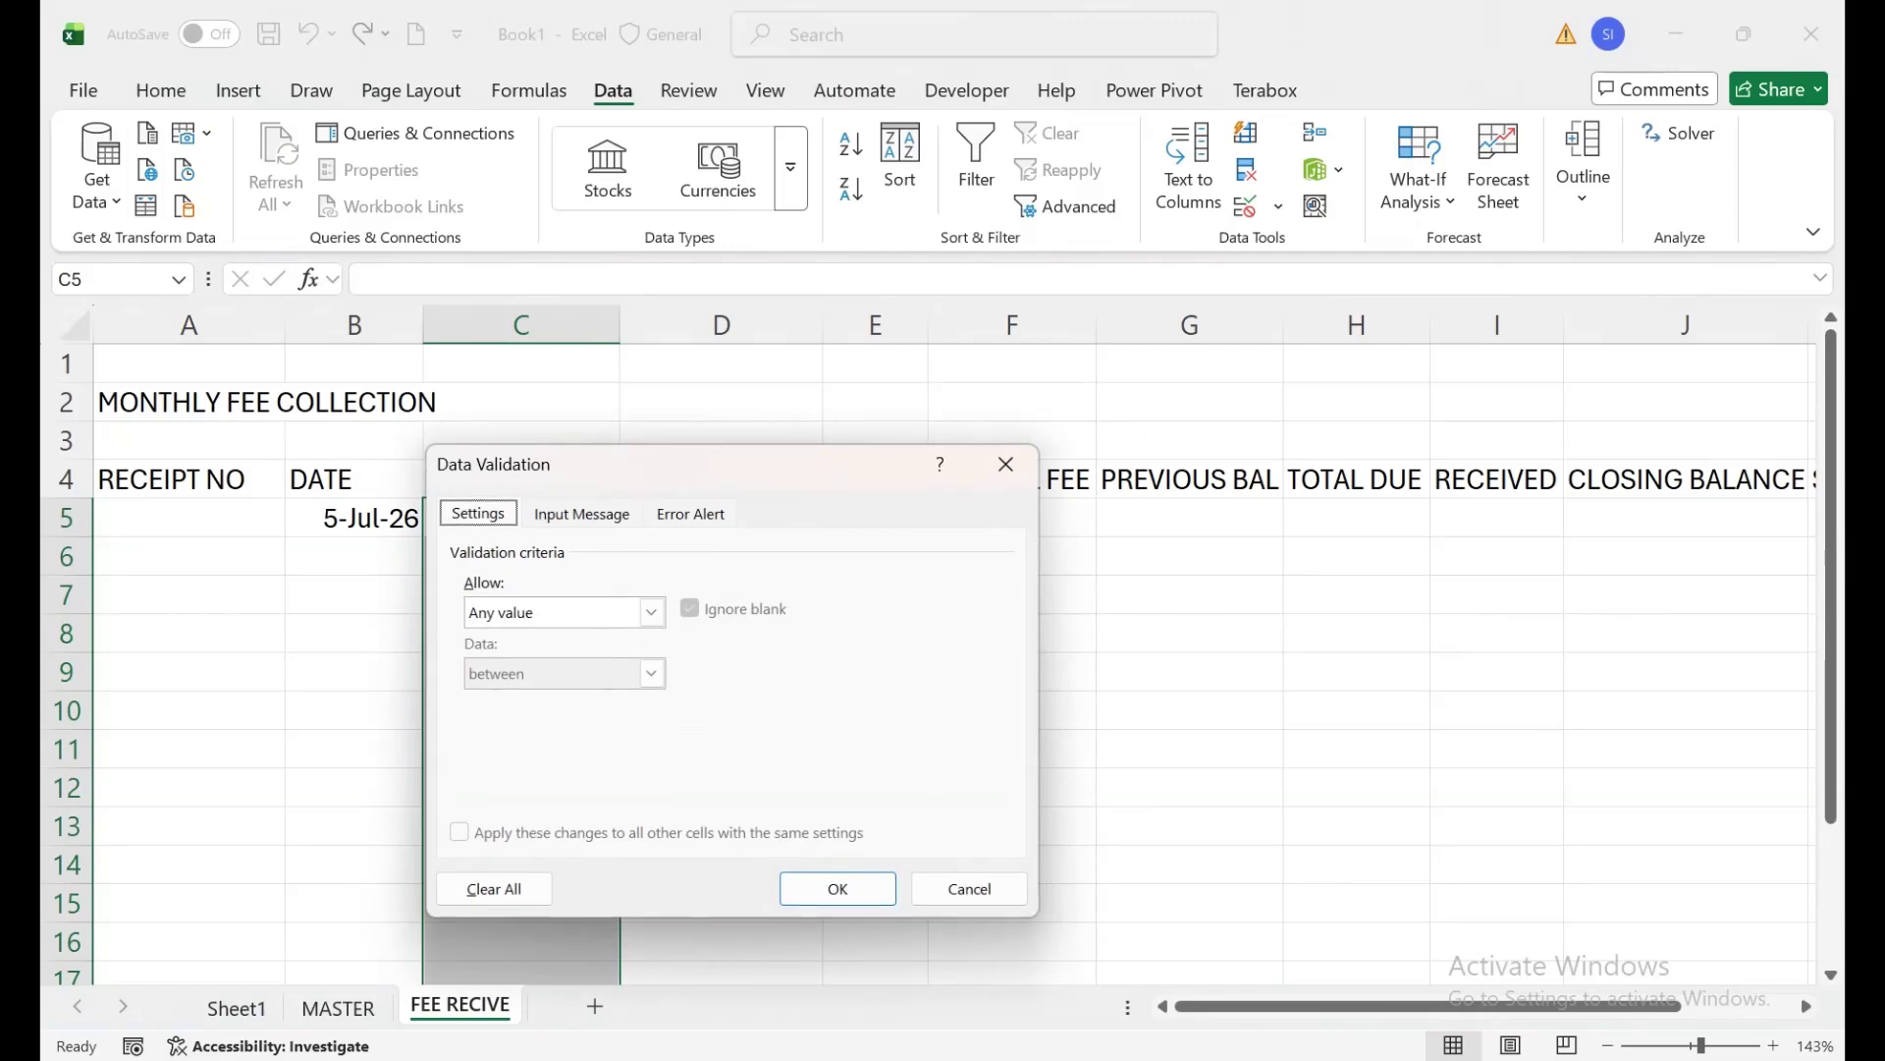
left_click(993, 584)
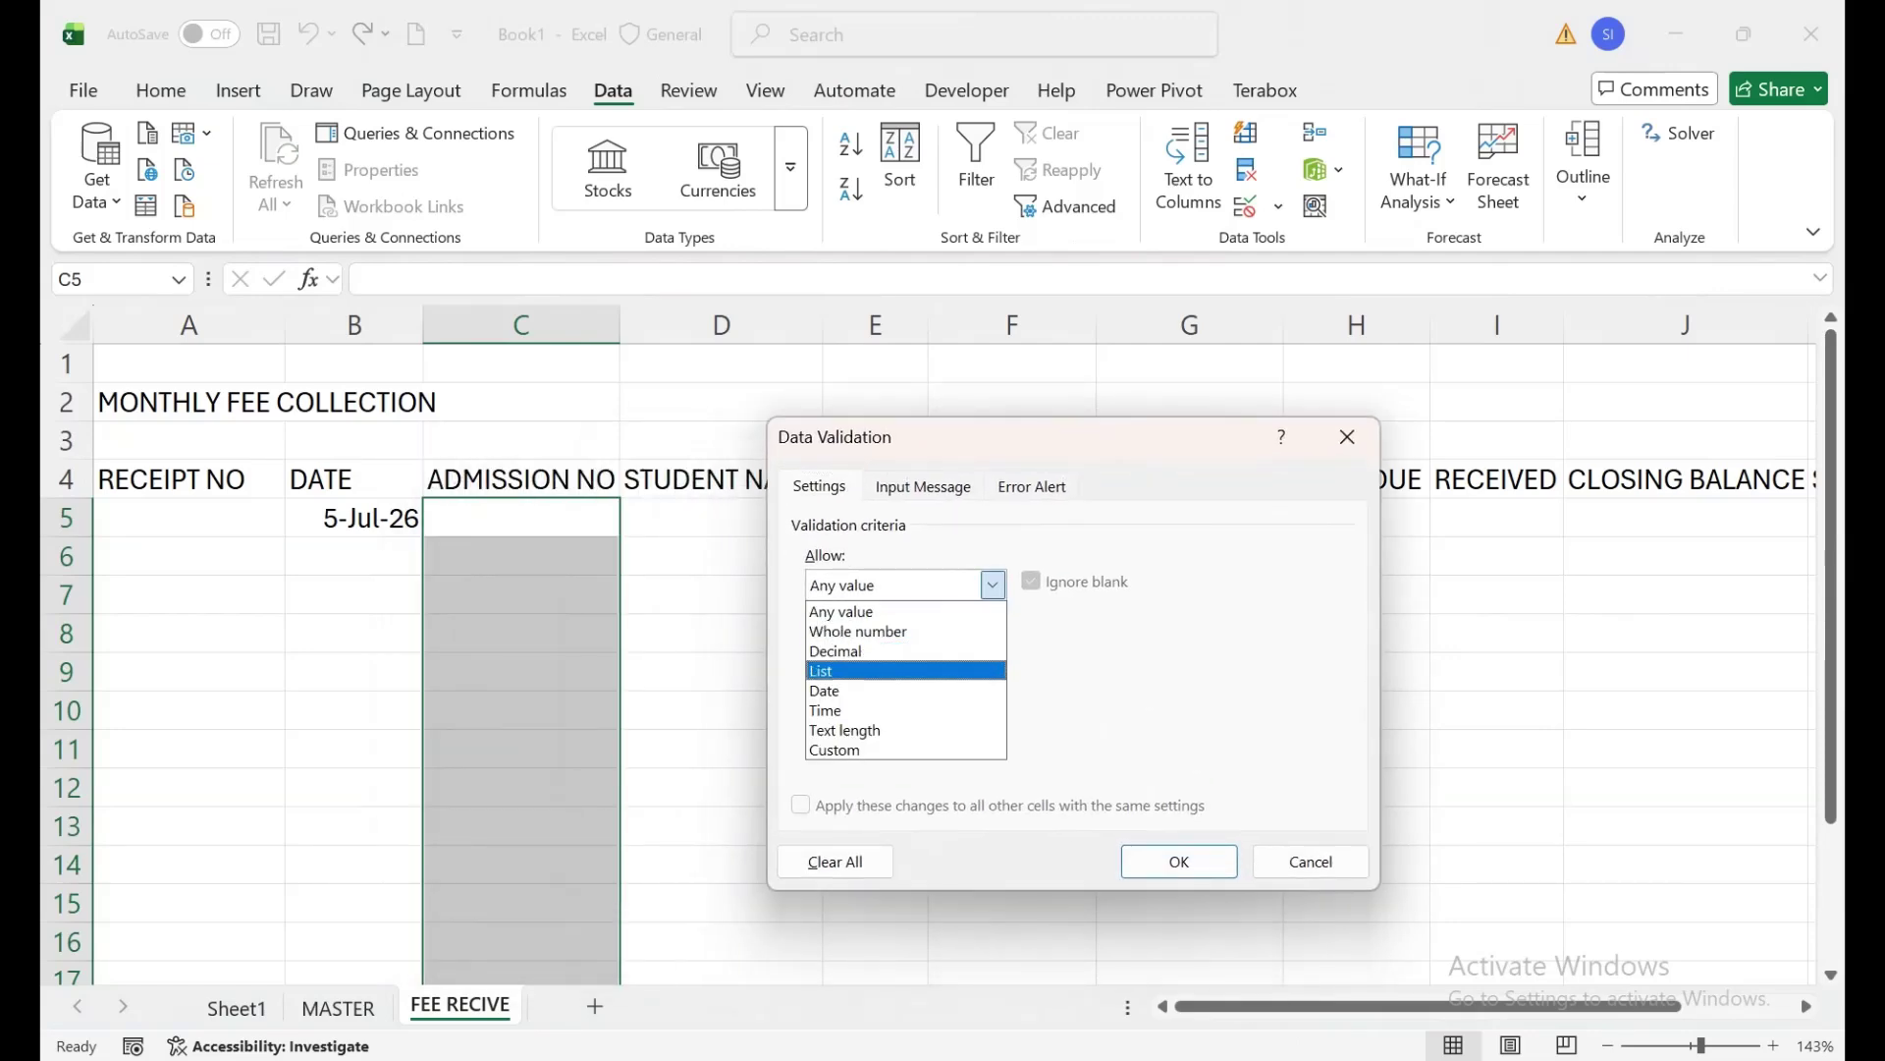
left_click(844, 670)
left_click(982, 706)
left_click(338, 1006)
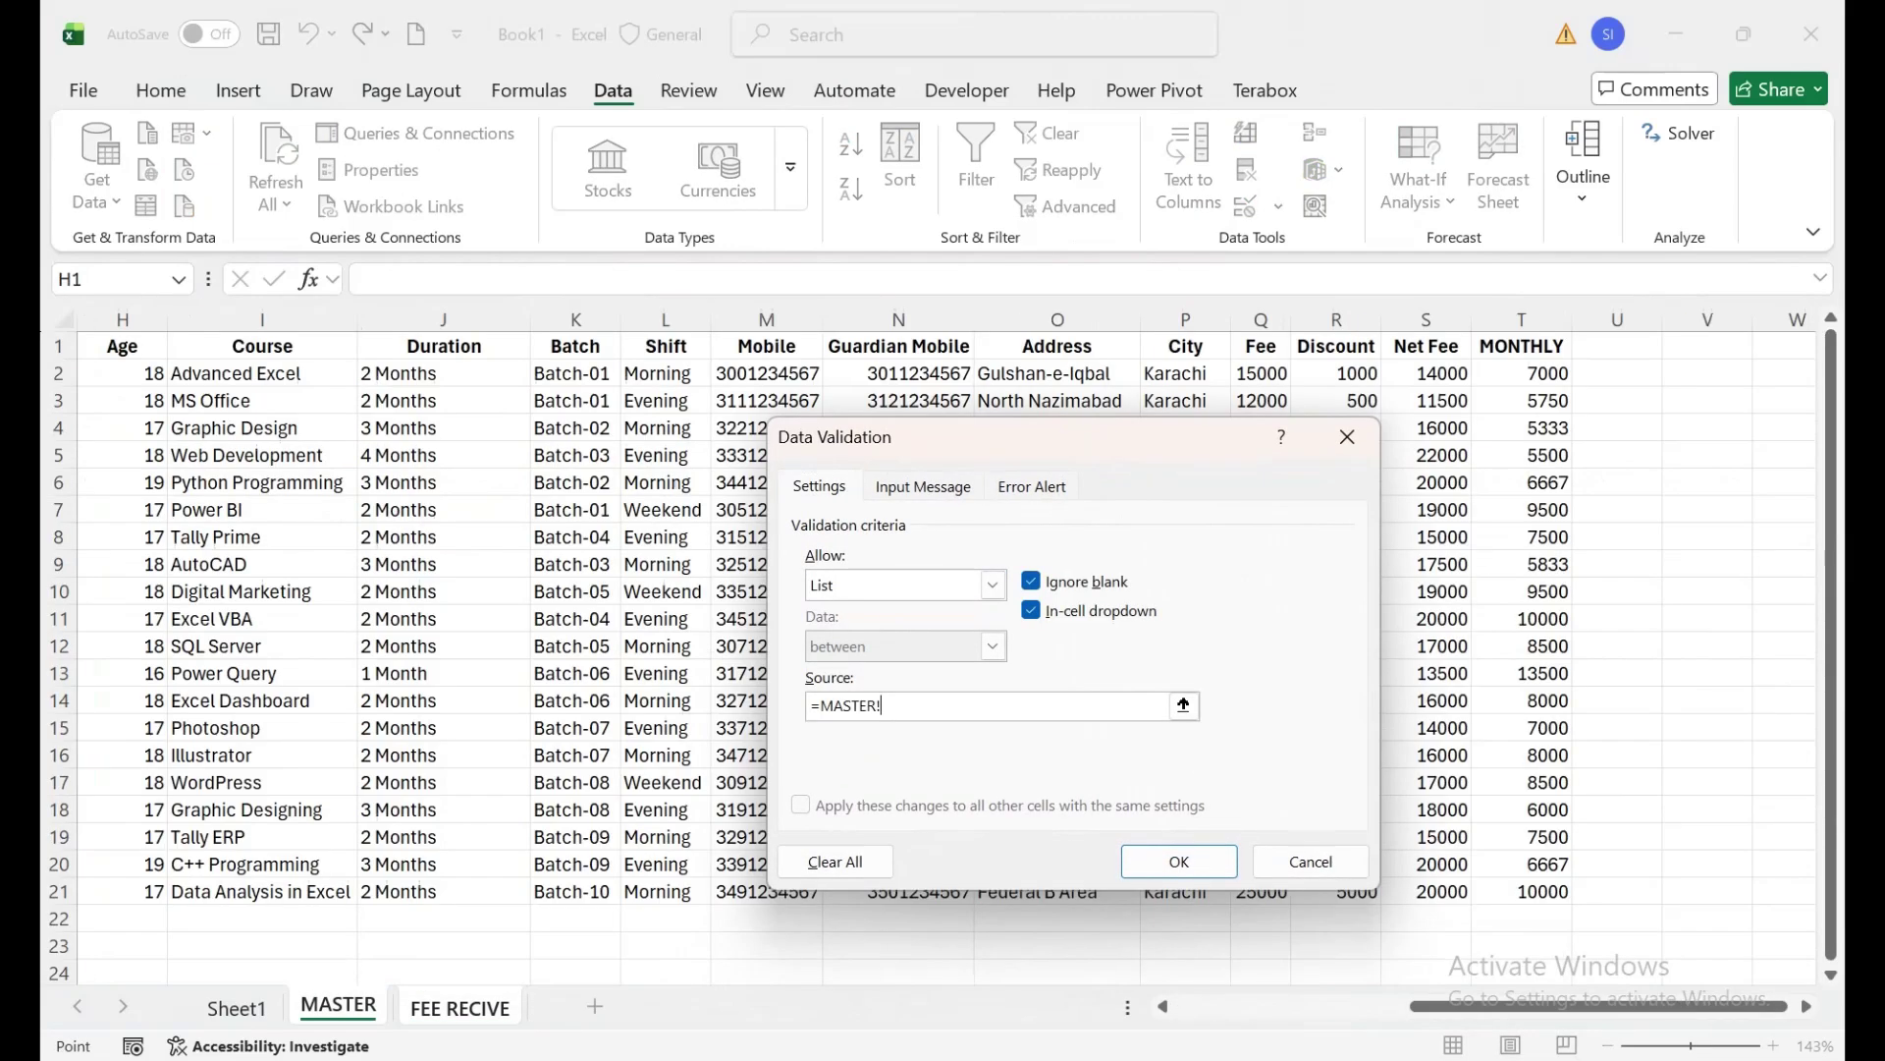
left_click_drag(575, 428, 61, 430)
left_click_drag(143, 373, 157, 890)
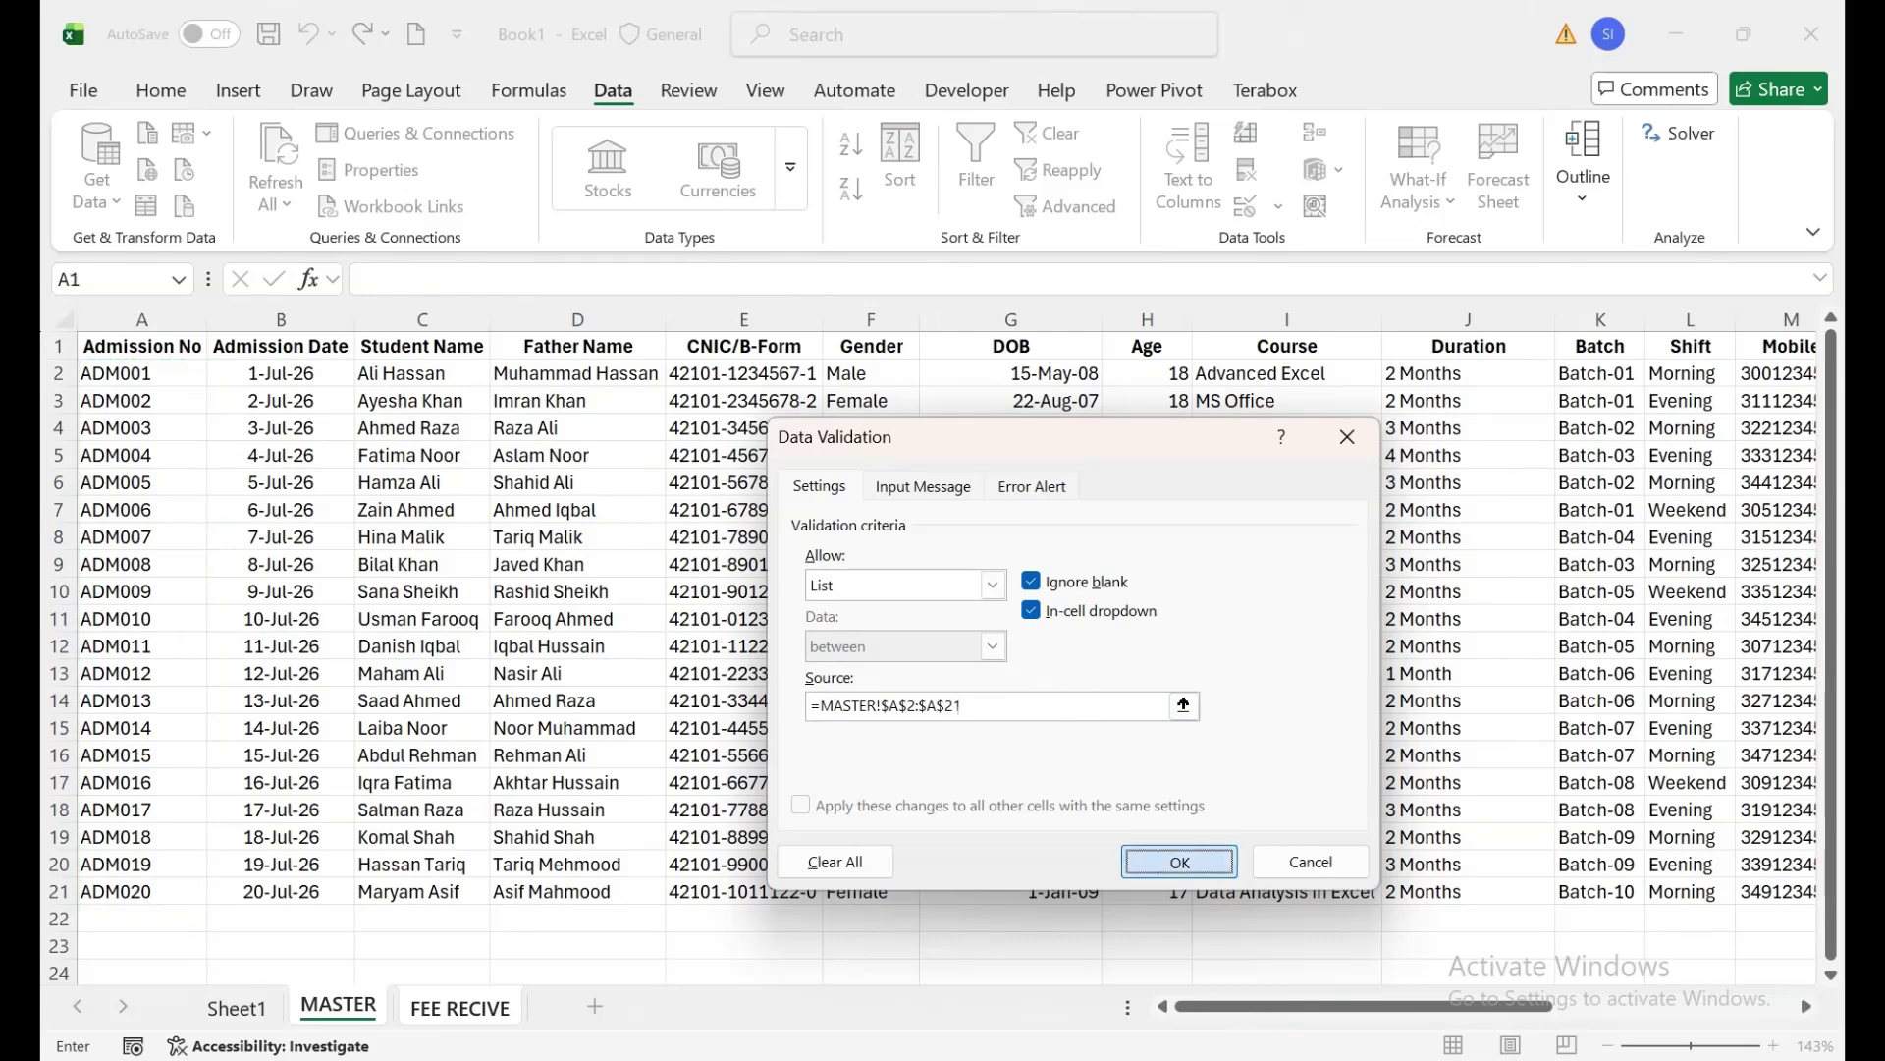
left_click(1180, 861)
Pick the first admission number in the dropdown list for C5 and the second one for C6.
left_click(630, 523)
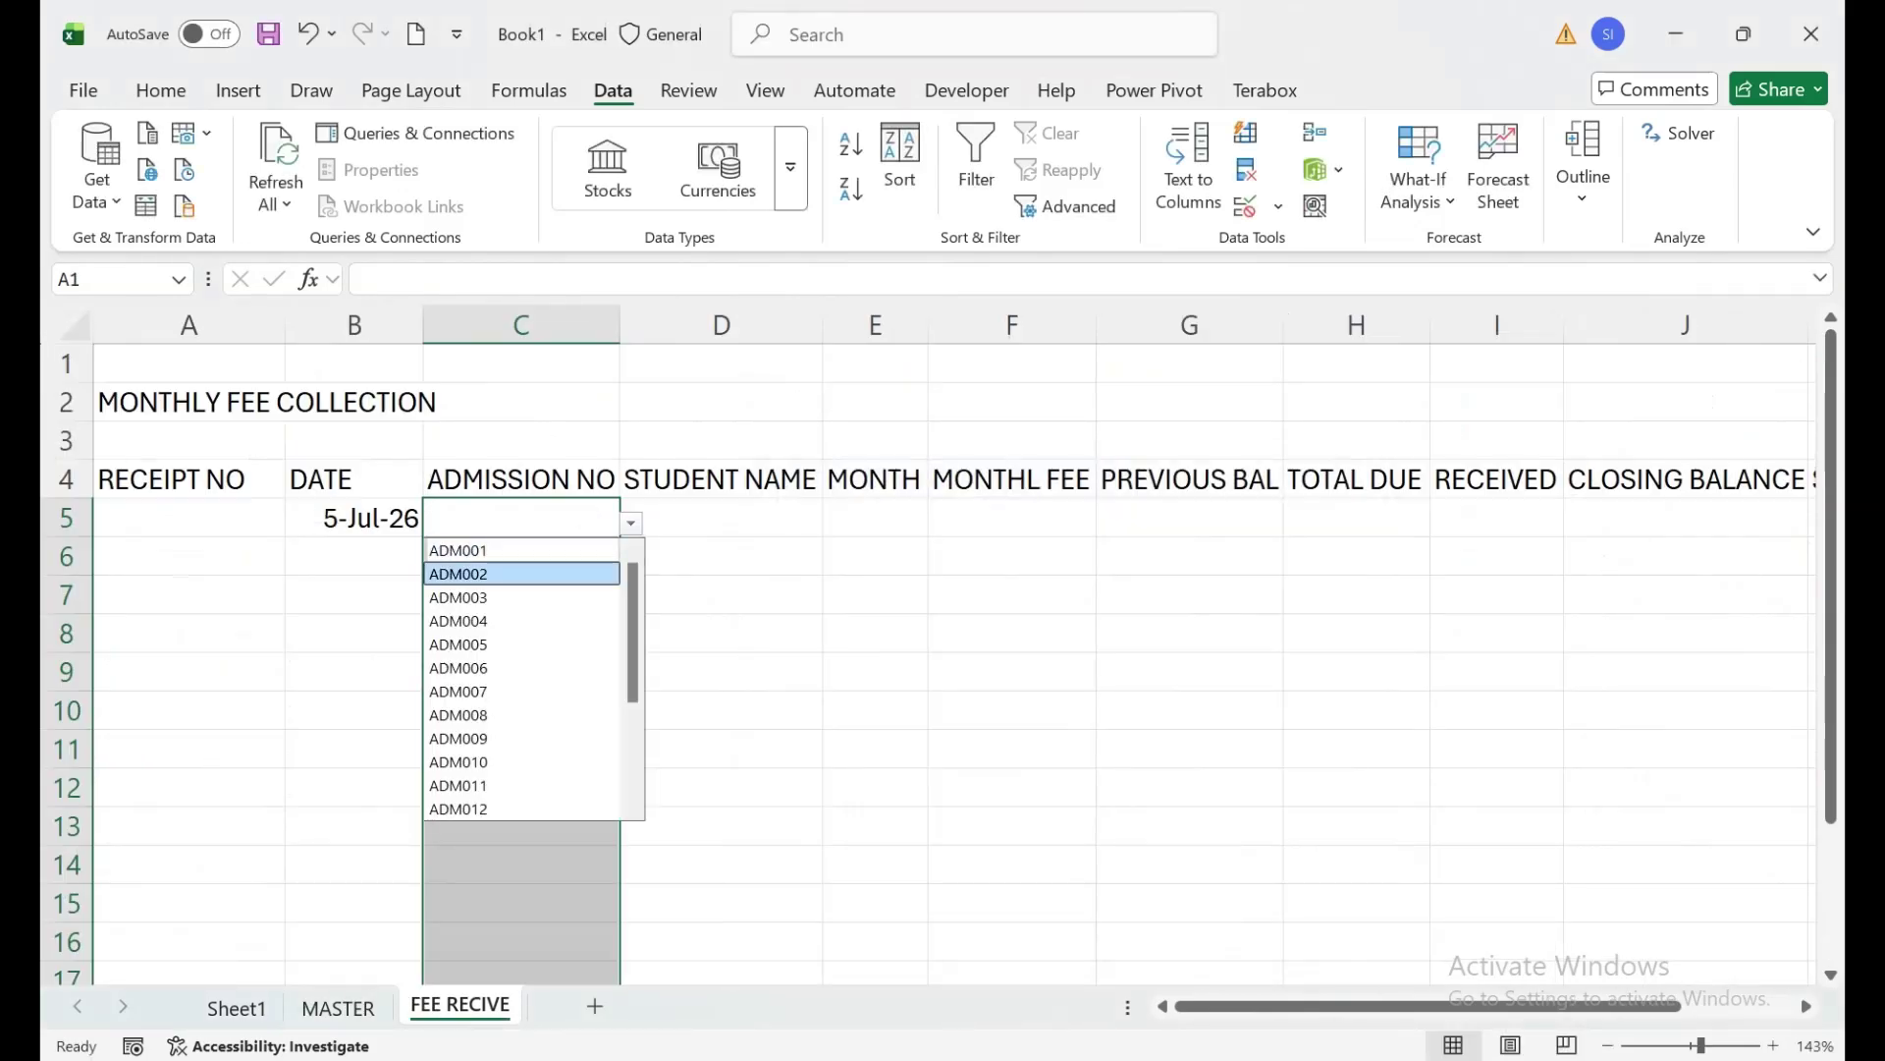
left_click(540, 572)
left_click(630, 523)
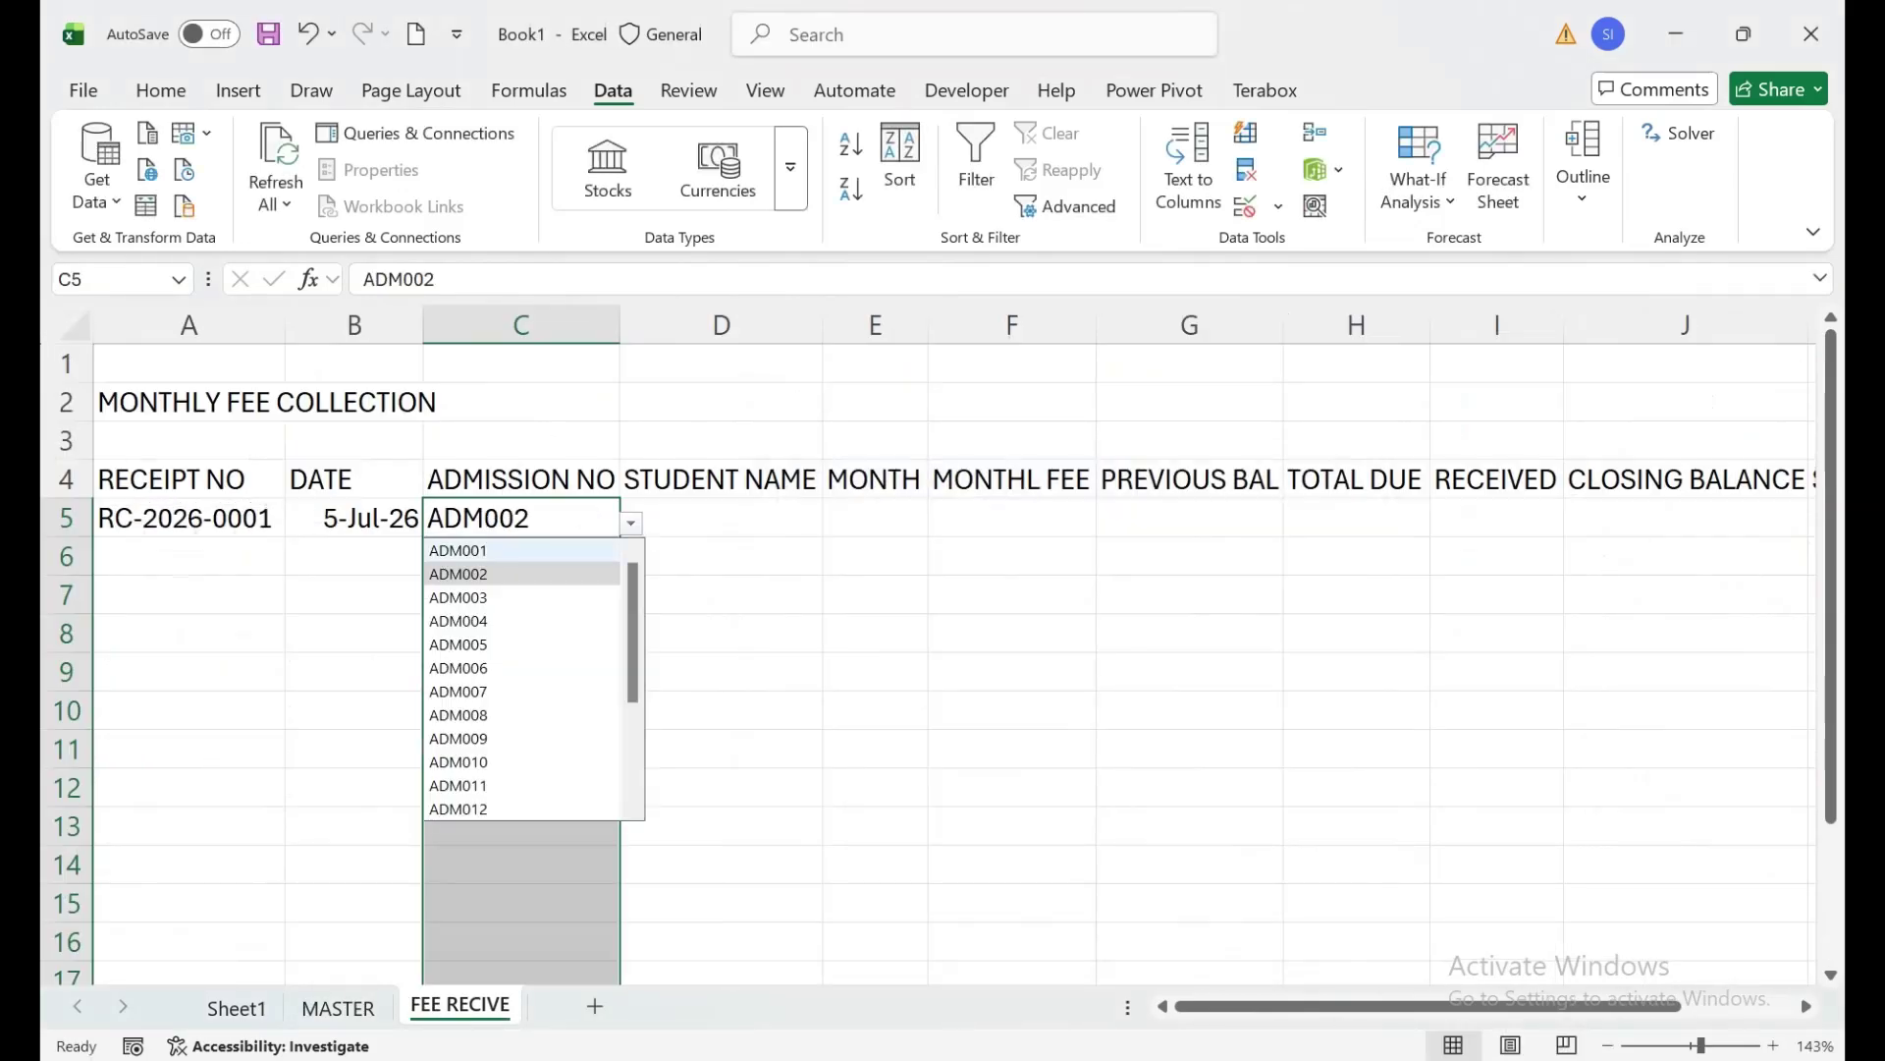
left_click(520, 551)
left_click(189, 518)
left_click(521, 556)
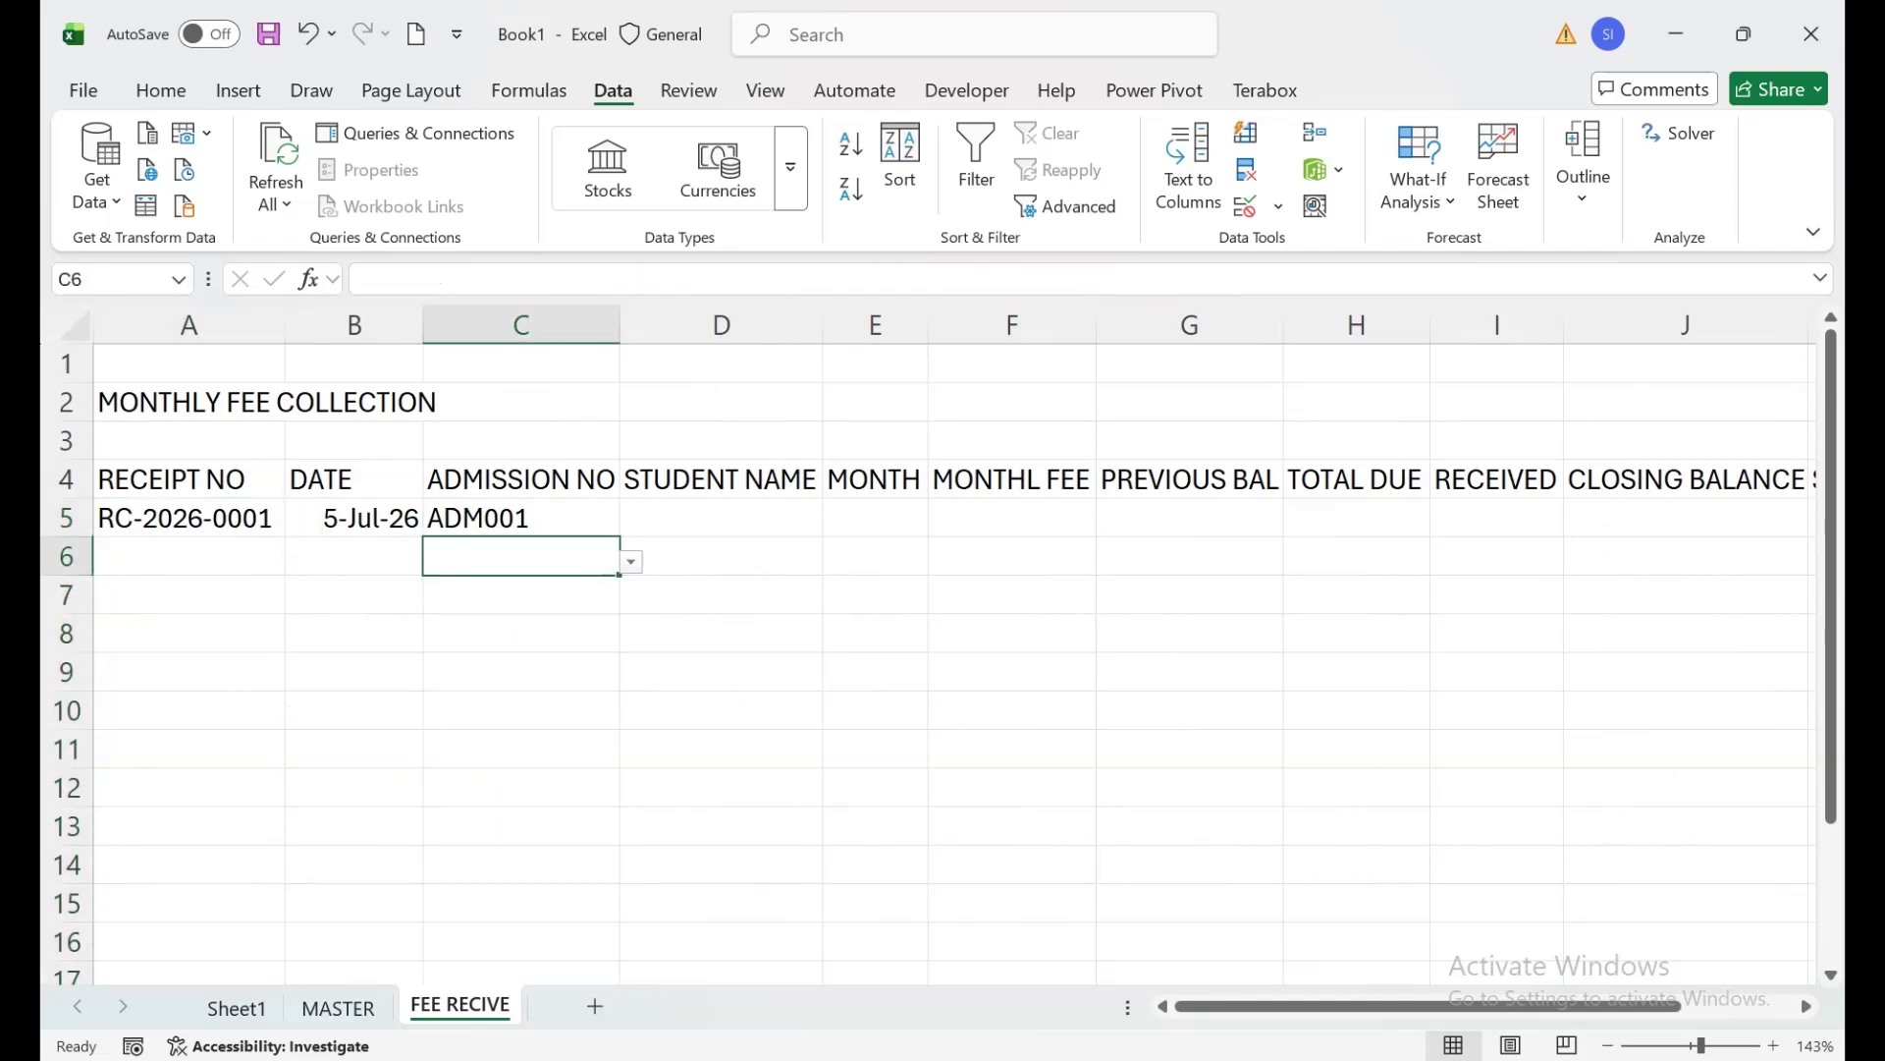
key("alt+Down")
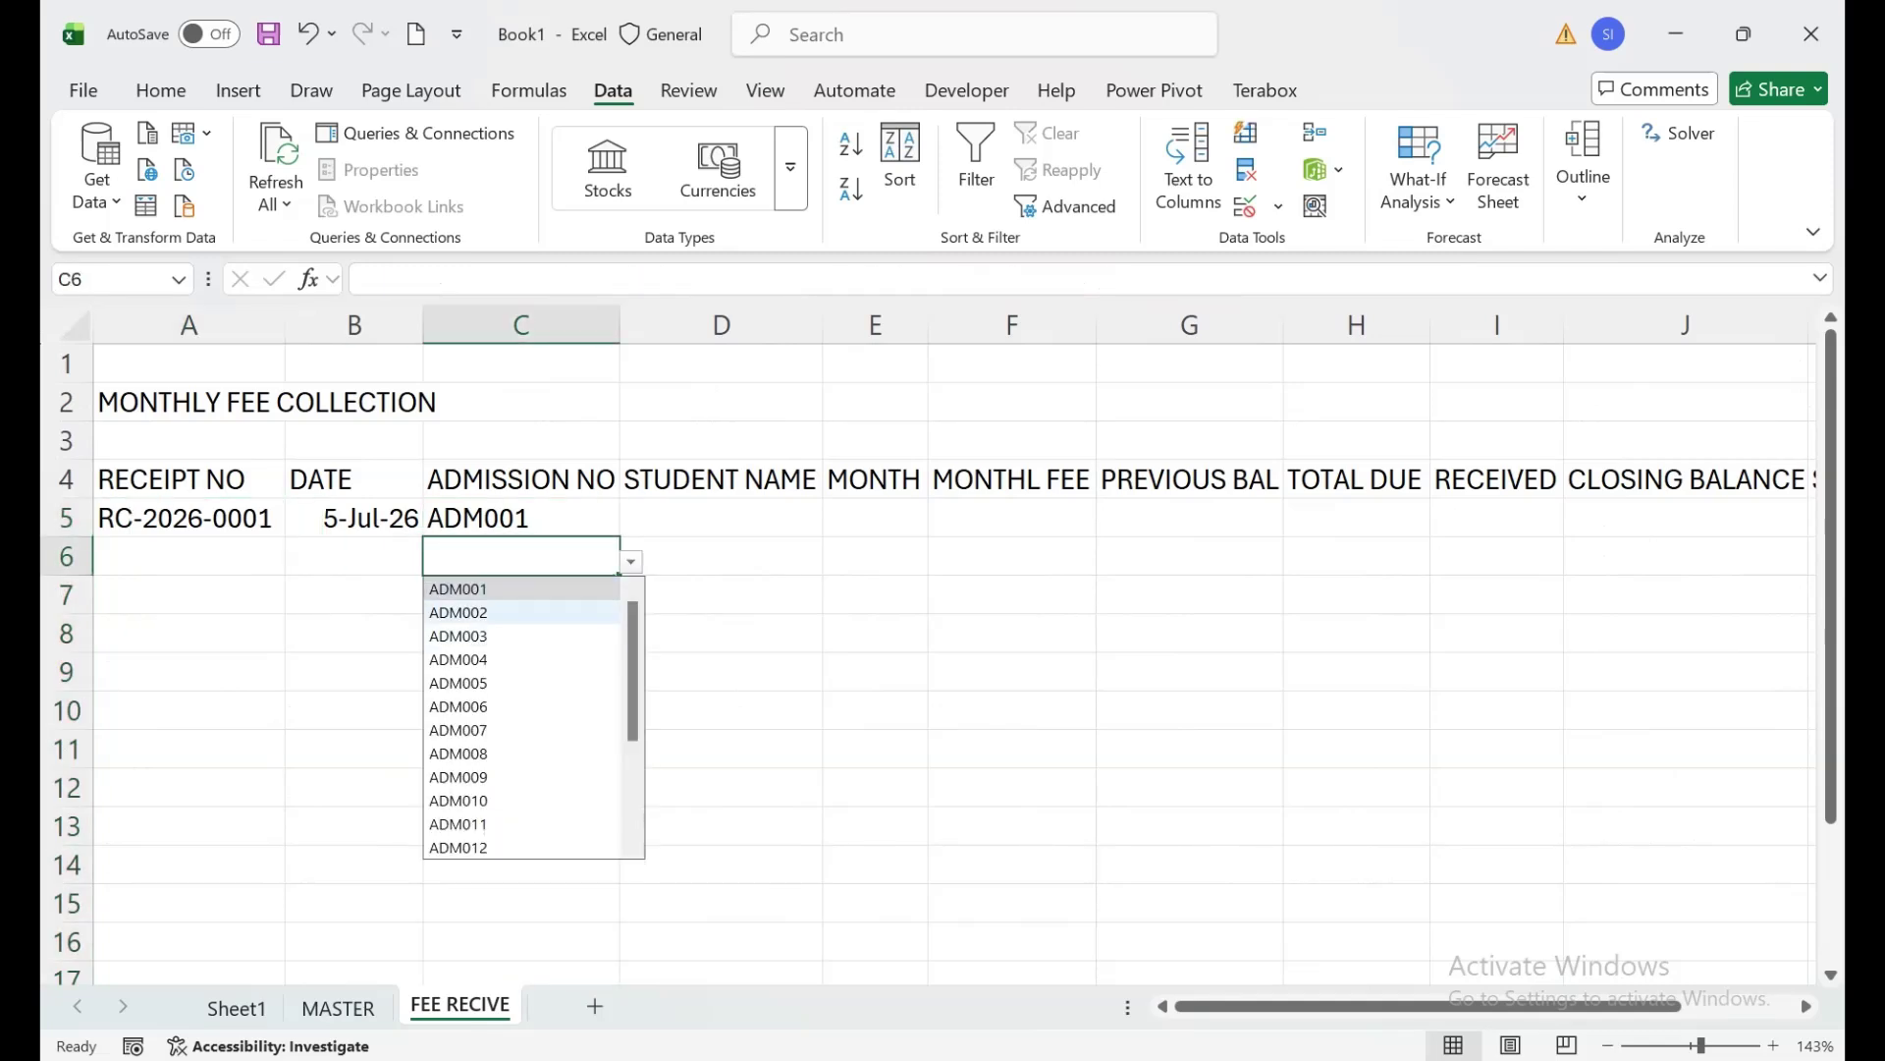
key("Return")
Fill the RECEIPT NO formula from A5 down to A15.
left_click(188, 517)
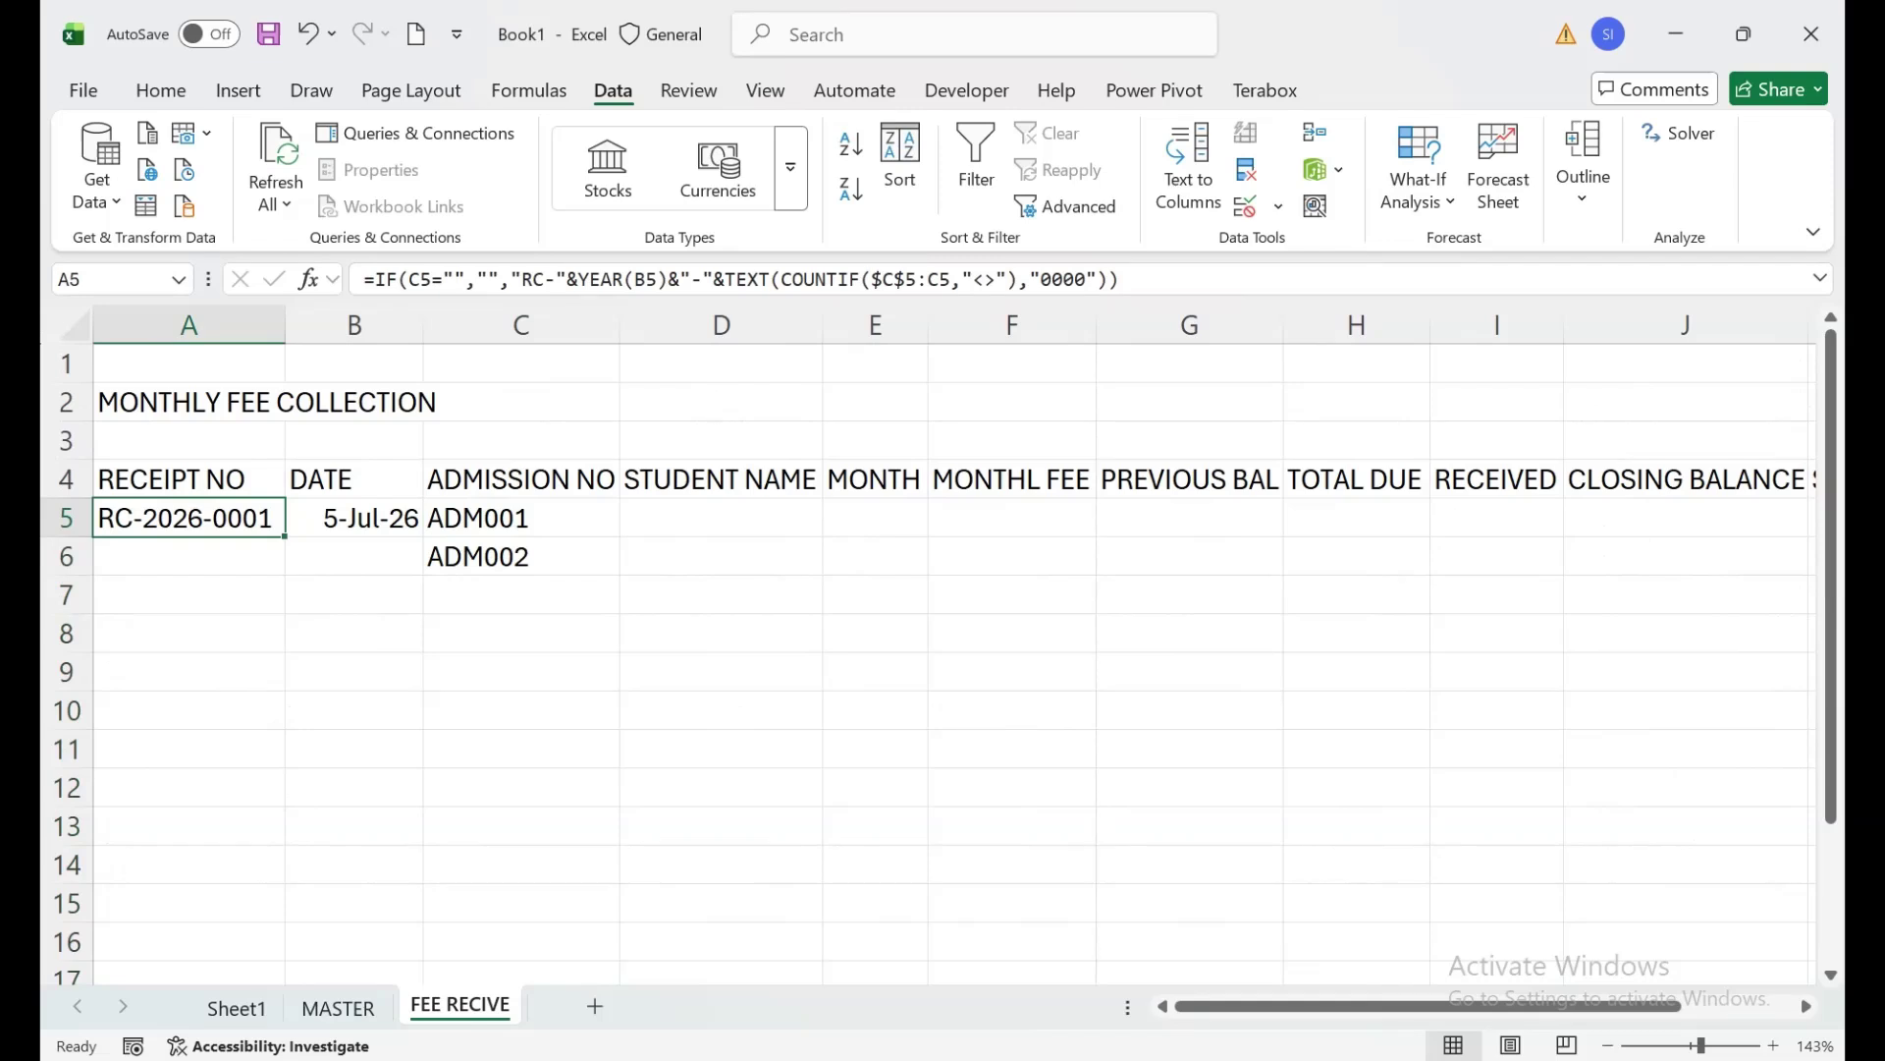
left_click_drag(285, 536, 285, 914)
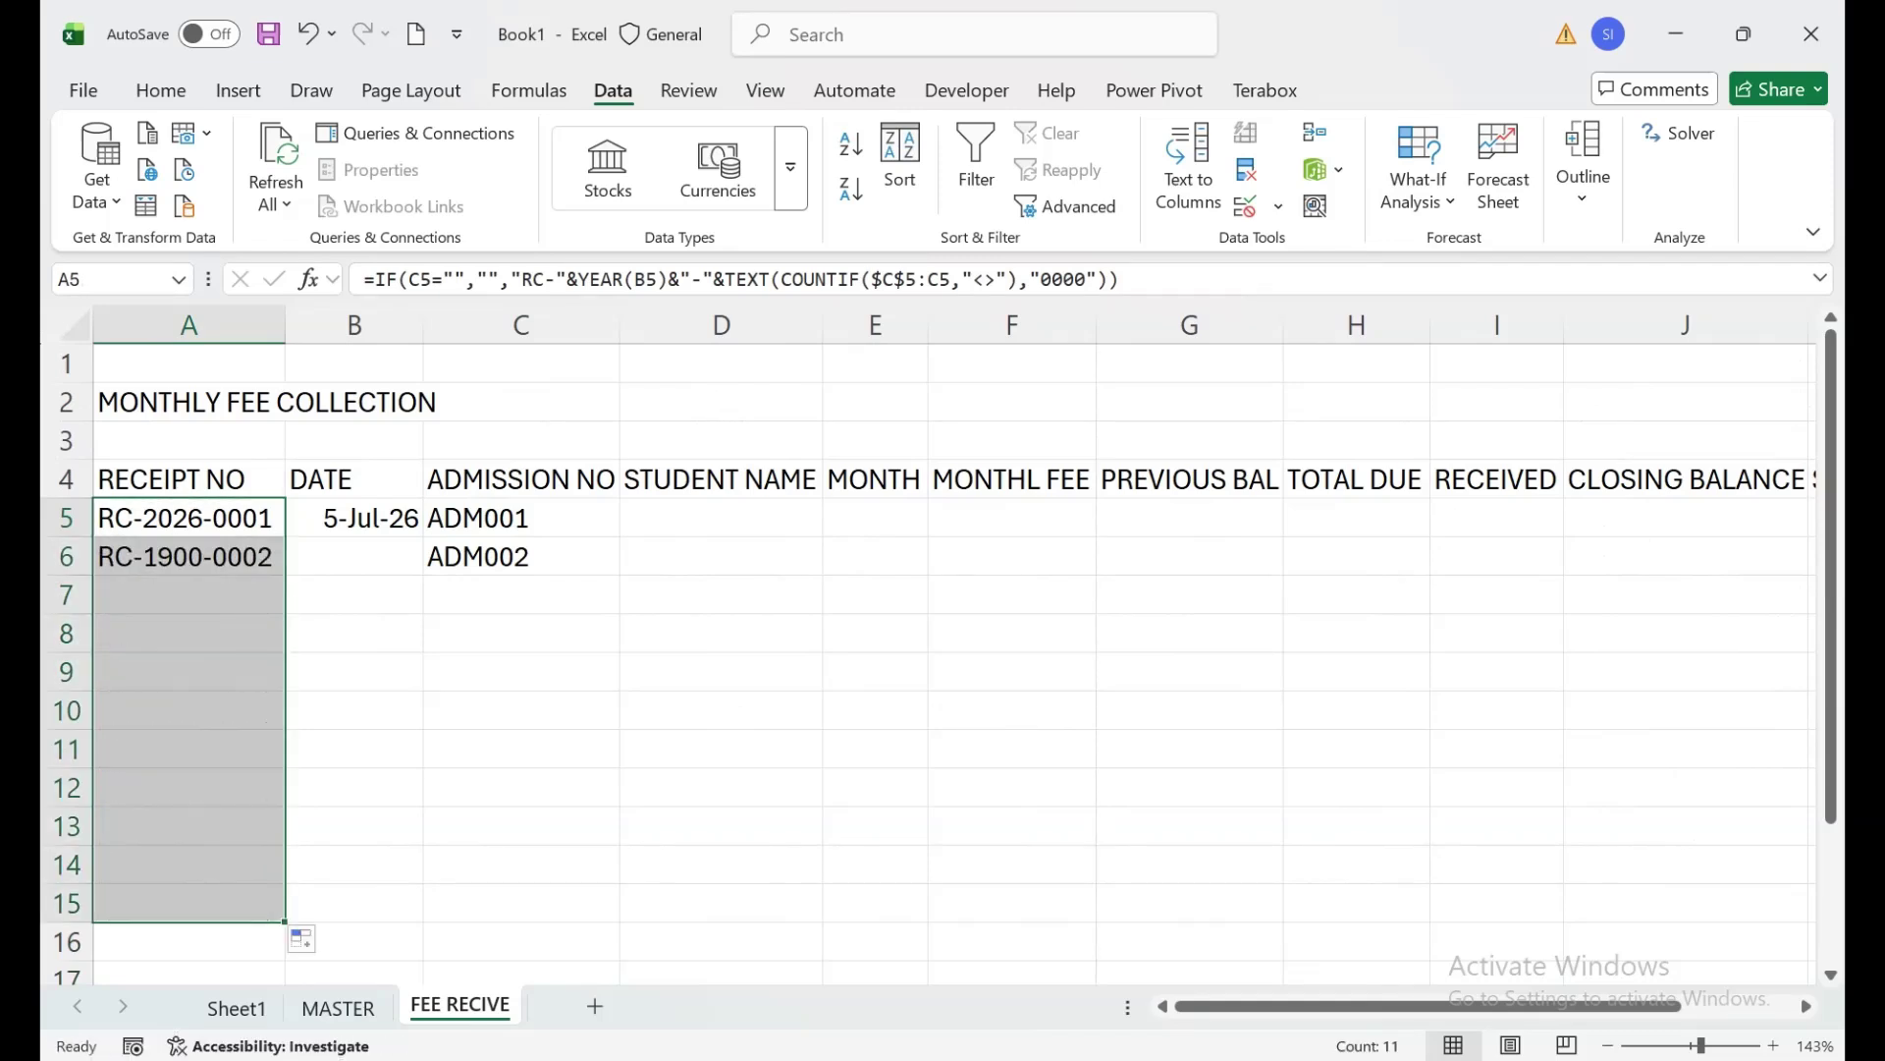
left_click(189, 633)
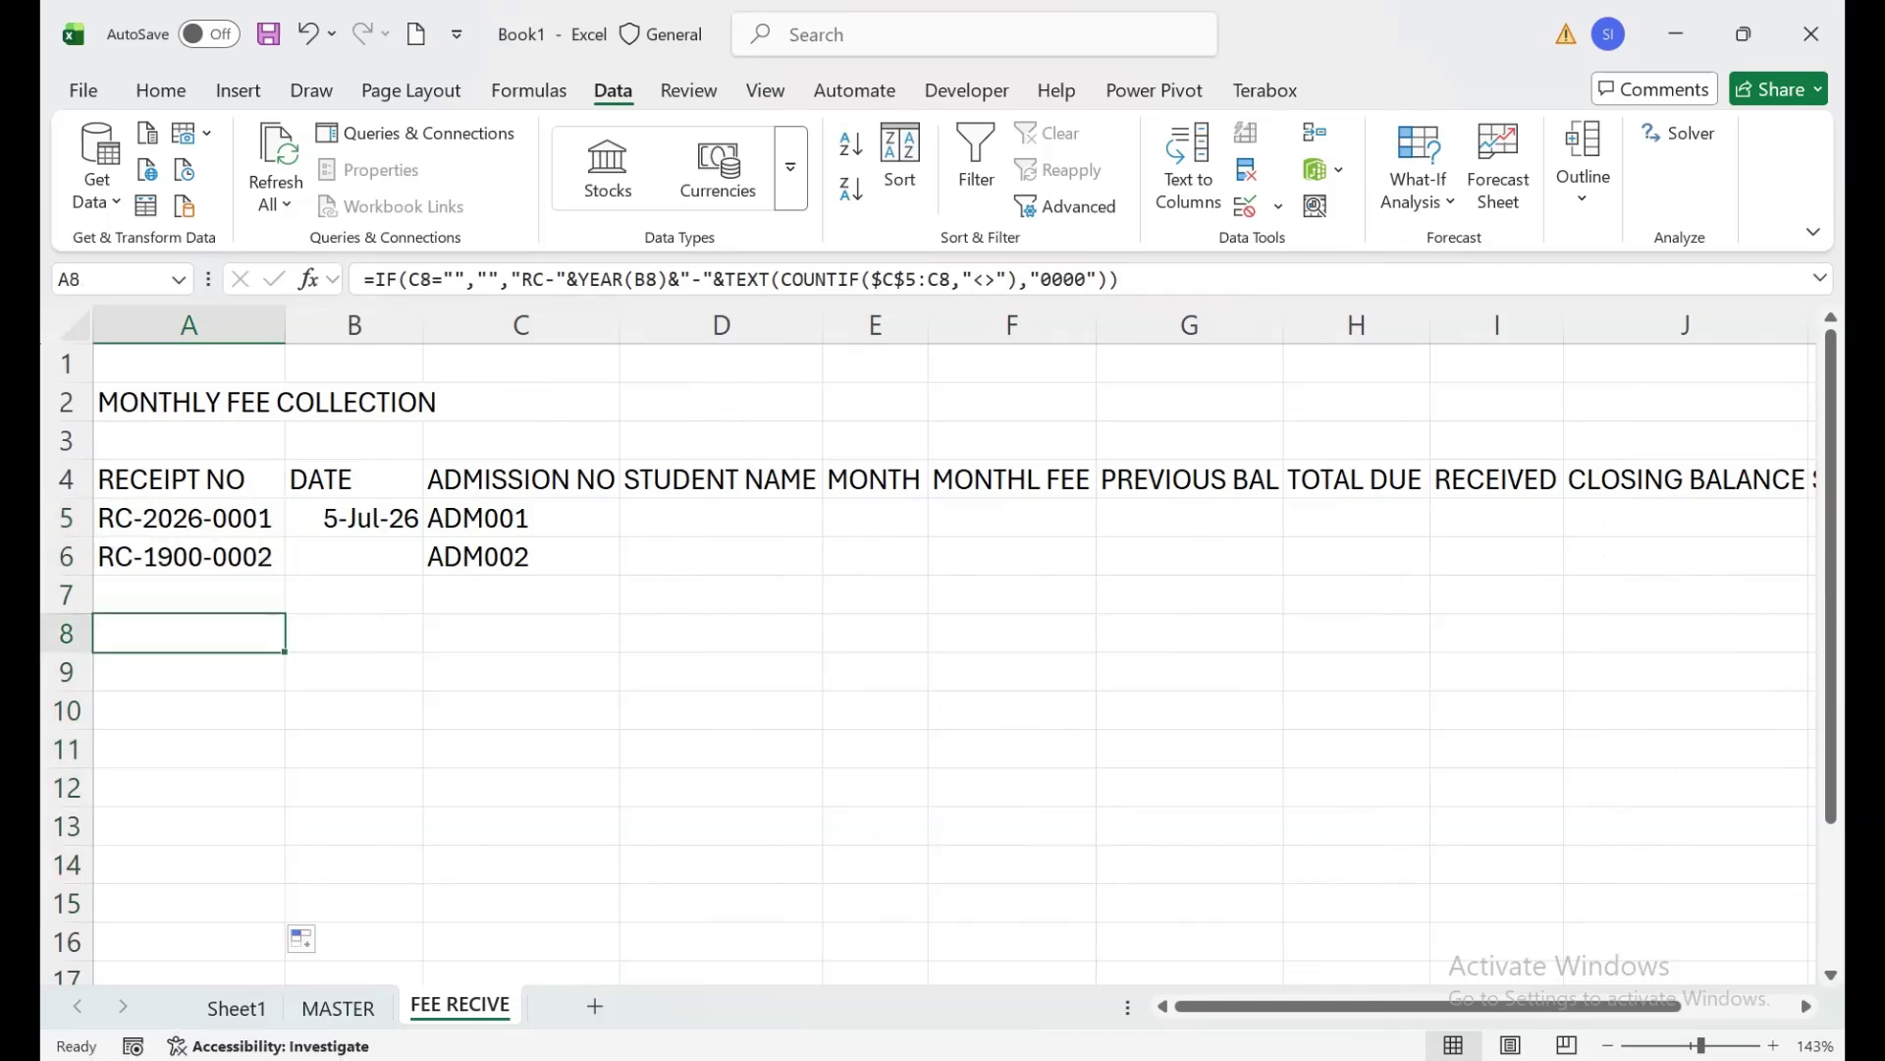
Copy the date in B5 down to B6.
left_click_drag(355, 517, 355, 557)
key("ctrl+d")
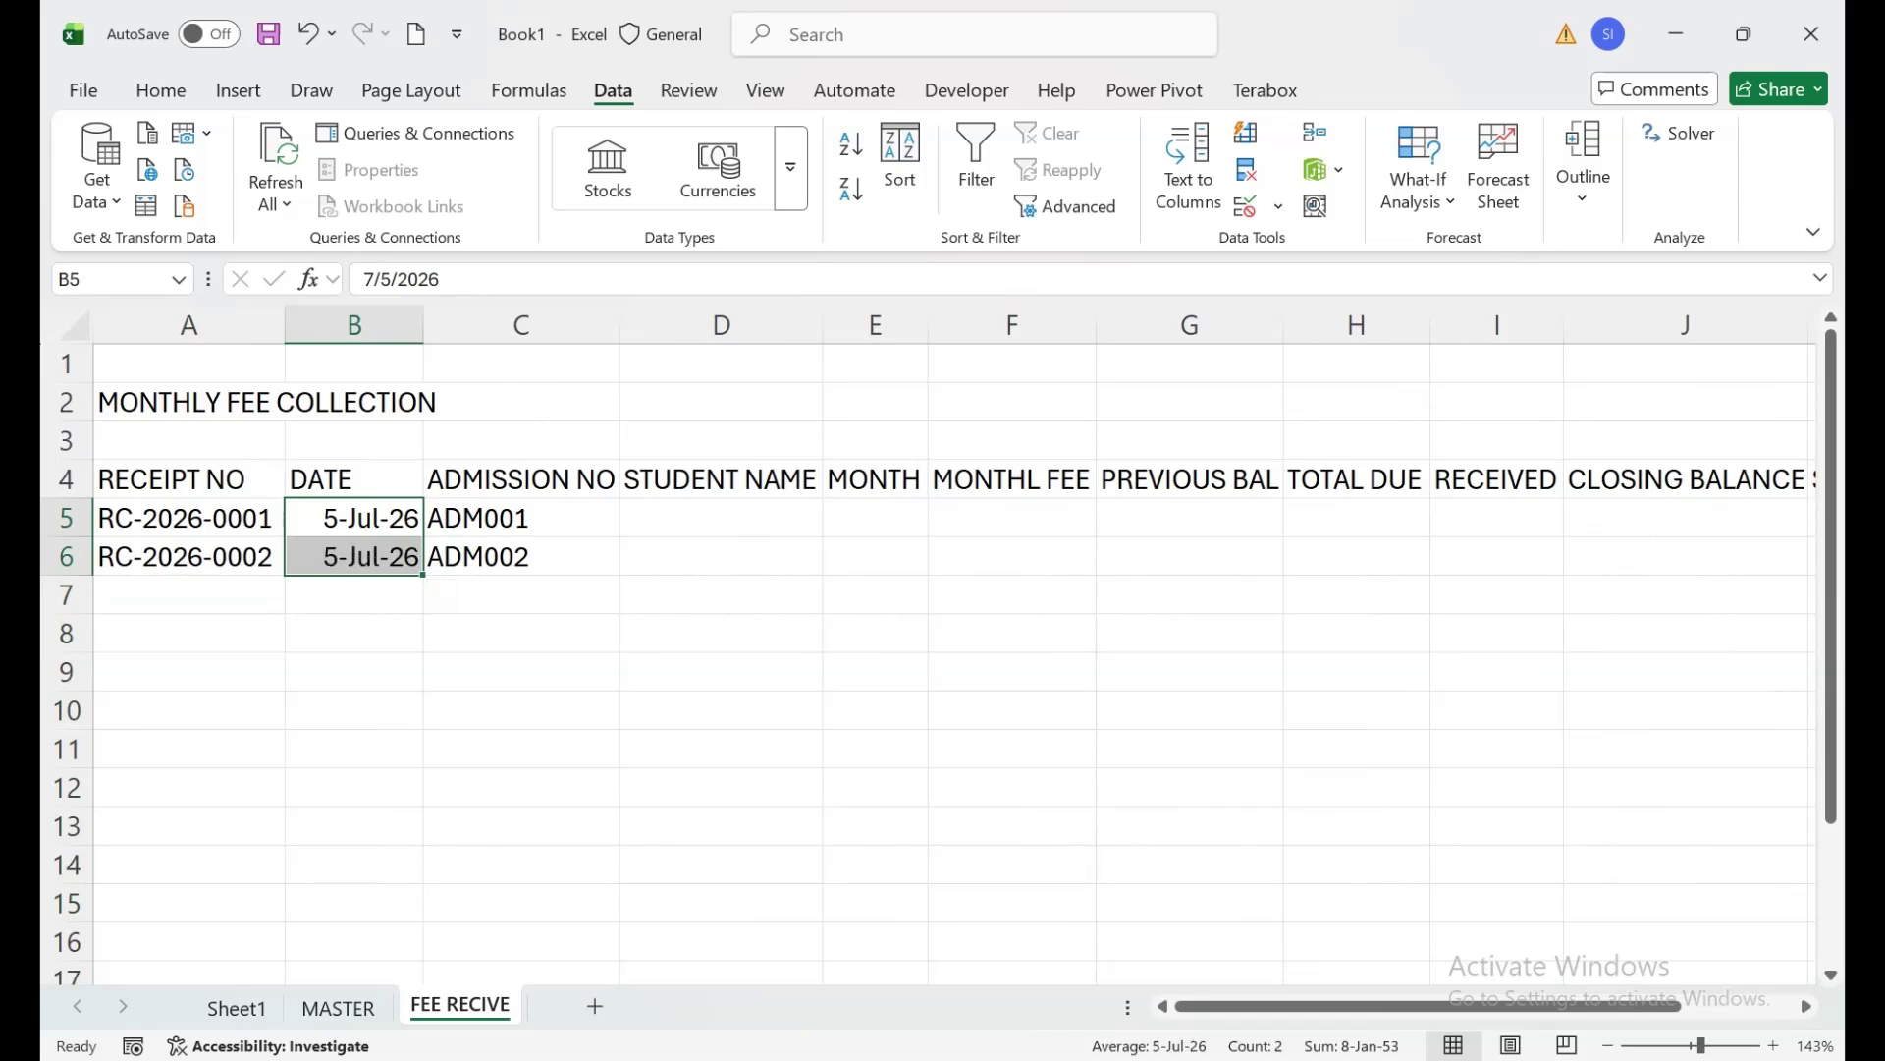
left_click(188, 557)
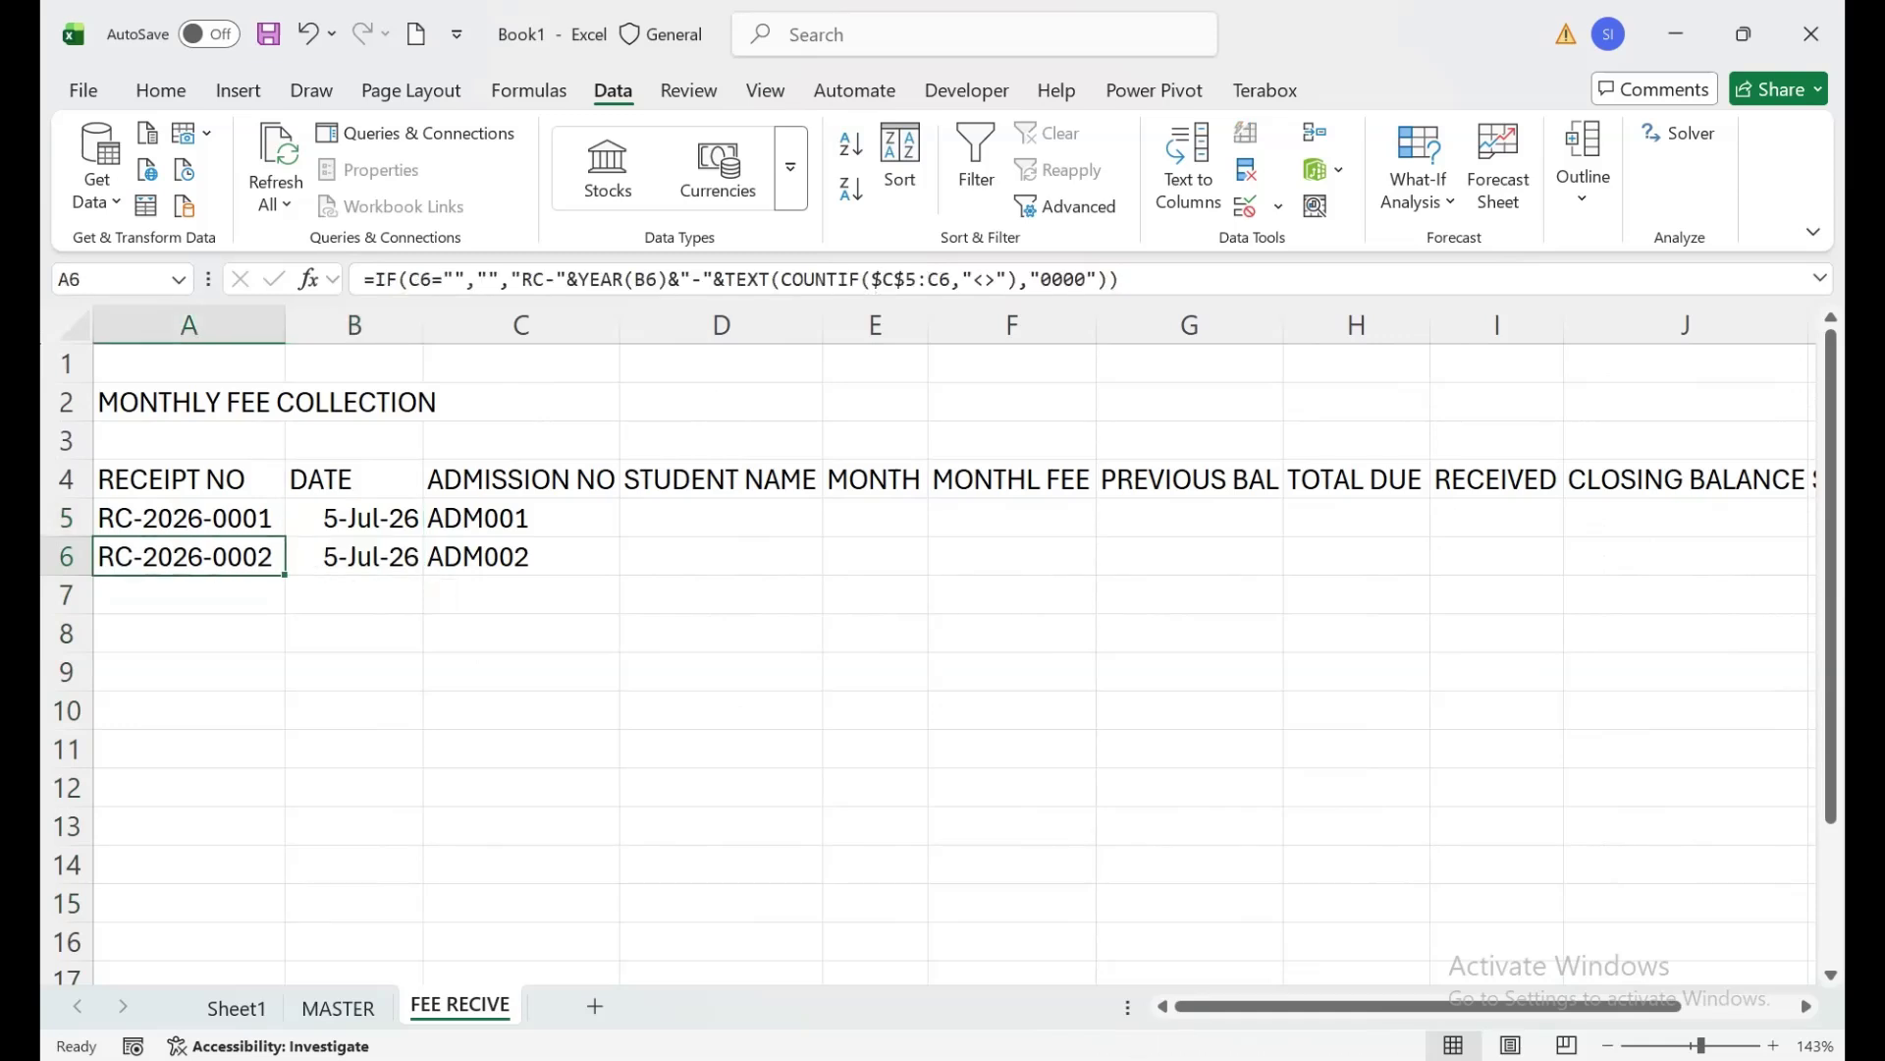
Pick the third admission number in the dropdown list for C7.
left_click(521, 557)
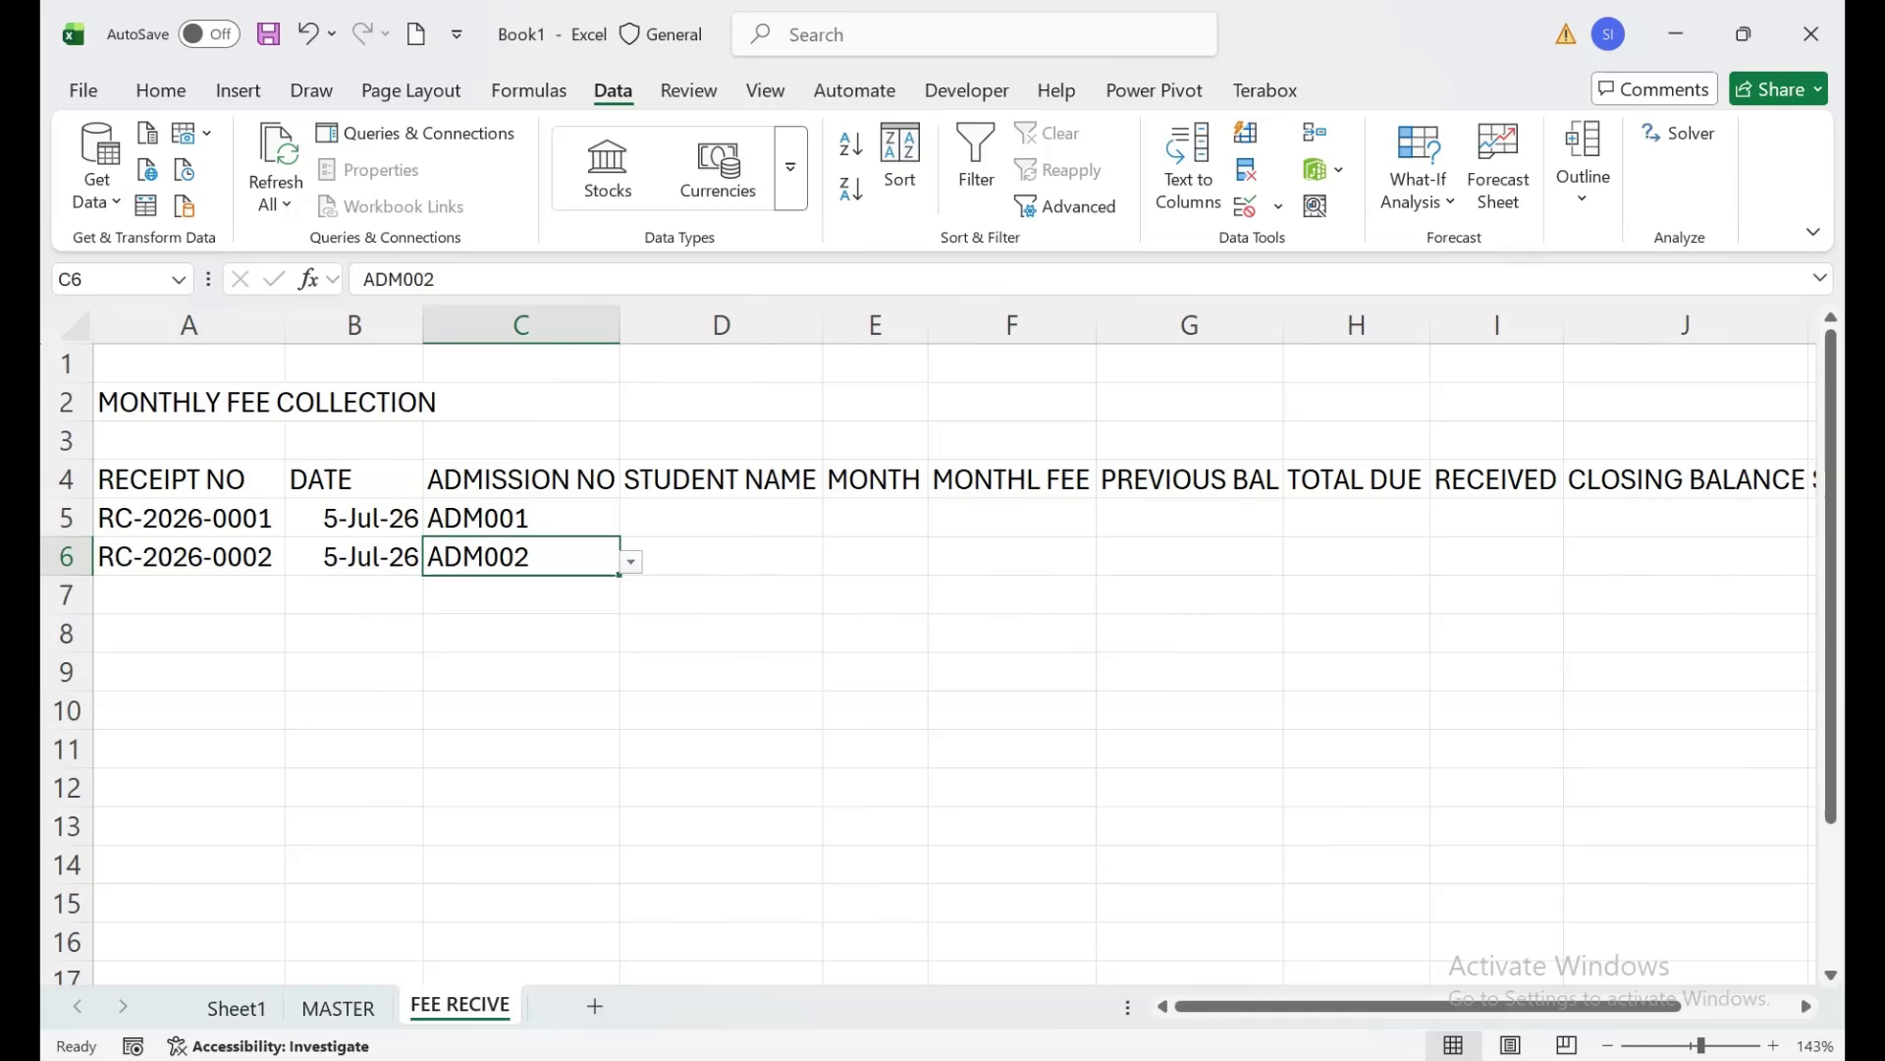
left_click(520, 595)
left_click(630, 600)
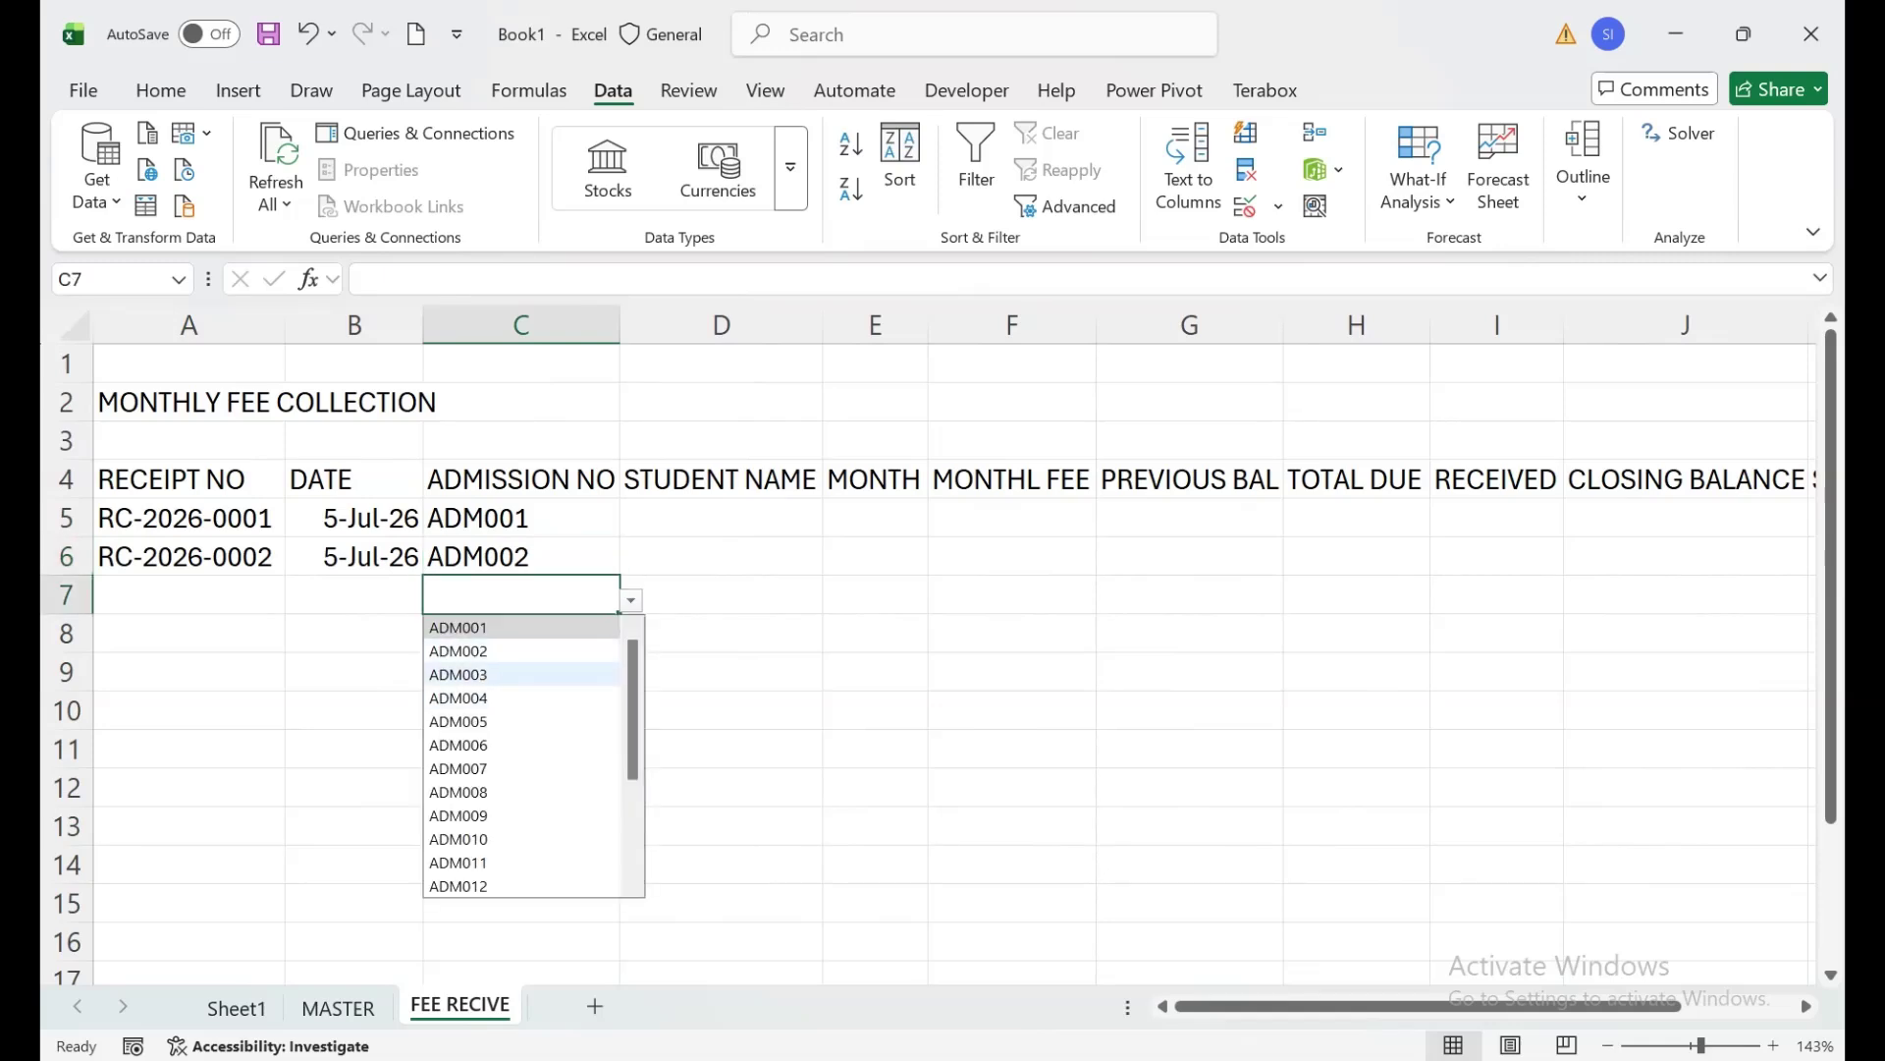
left_click(471, 627)
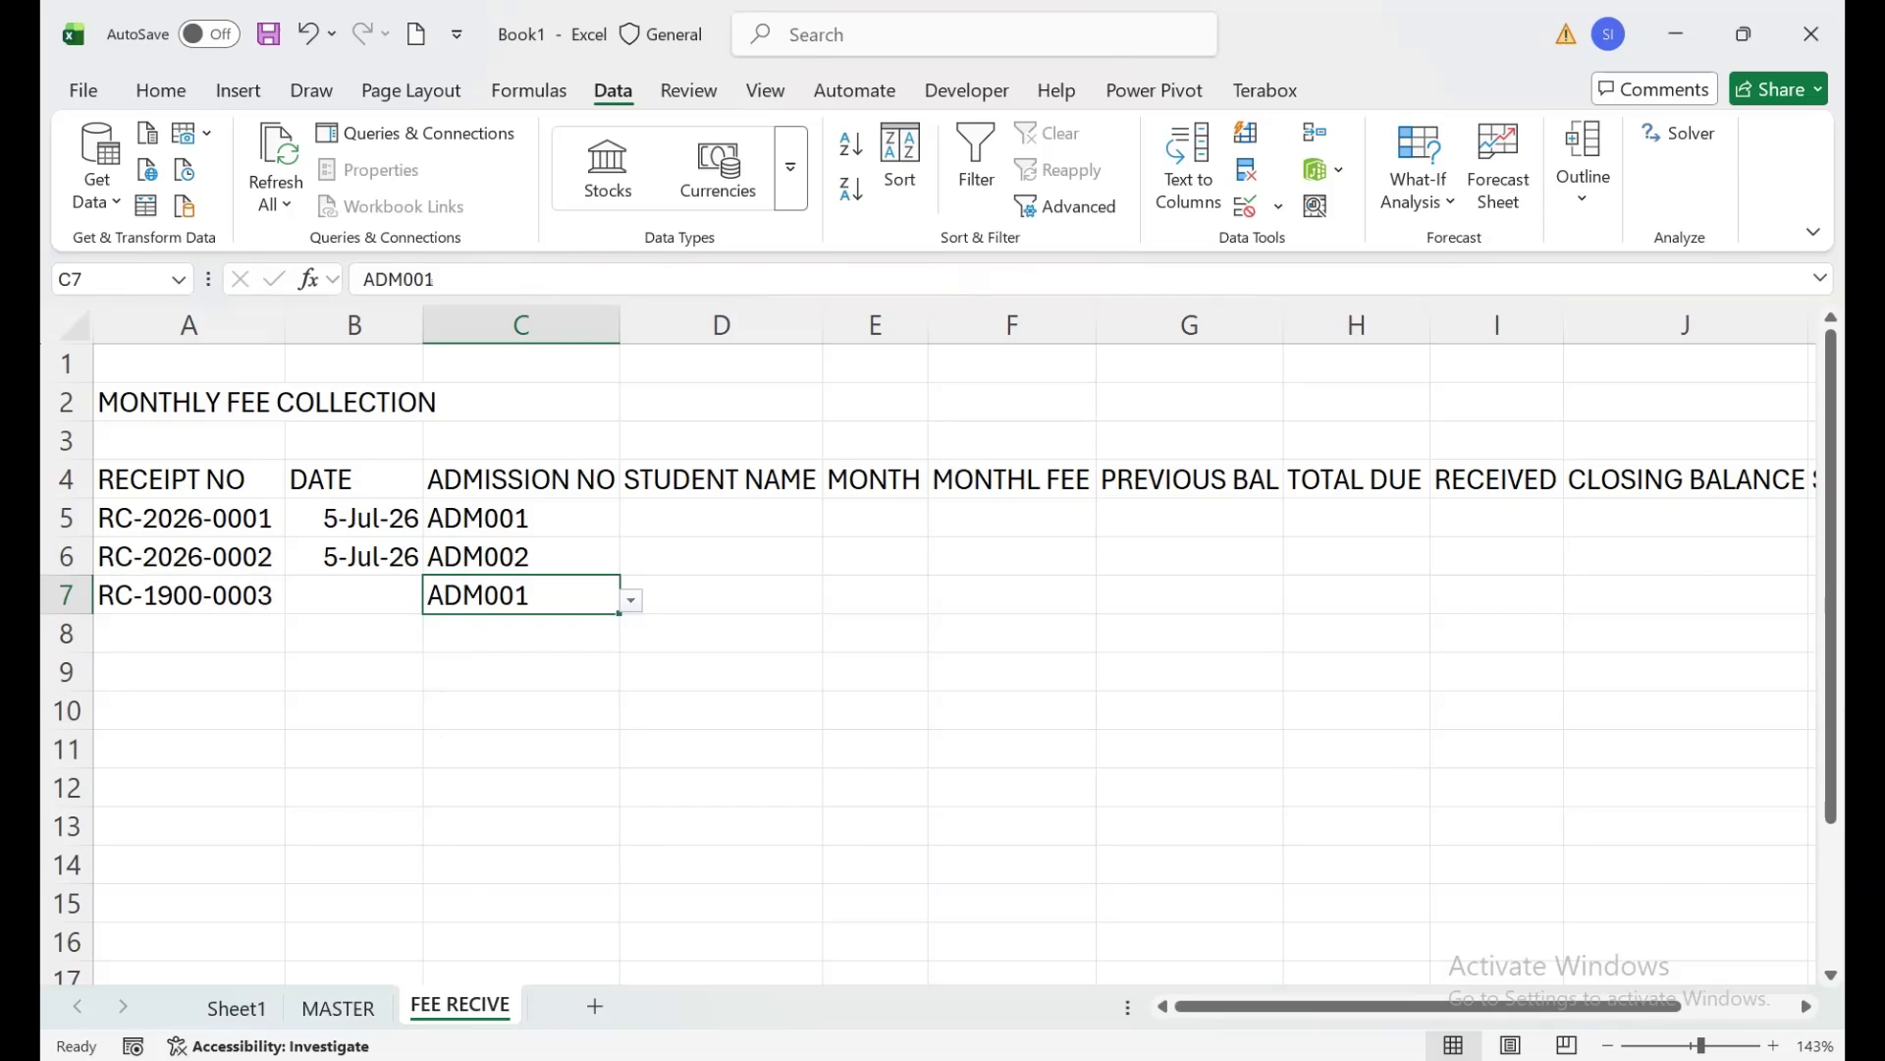
left_click(354, 556)
left_click(354, 595)
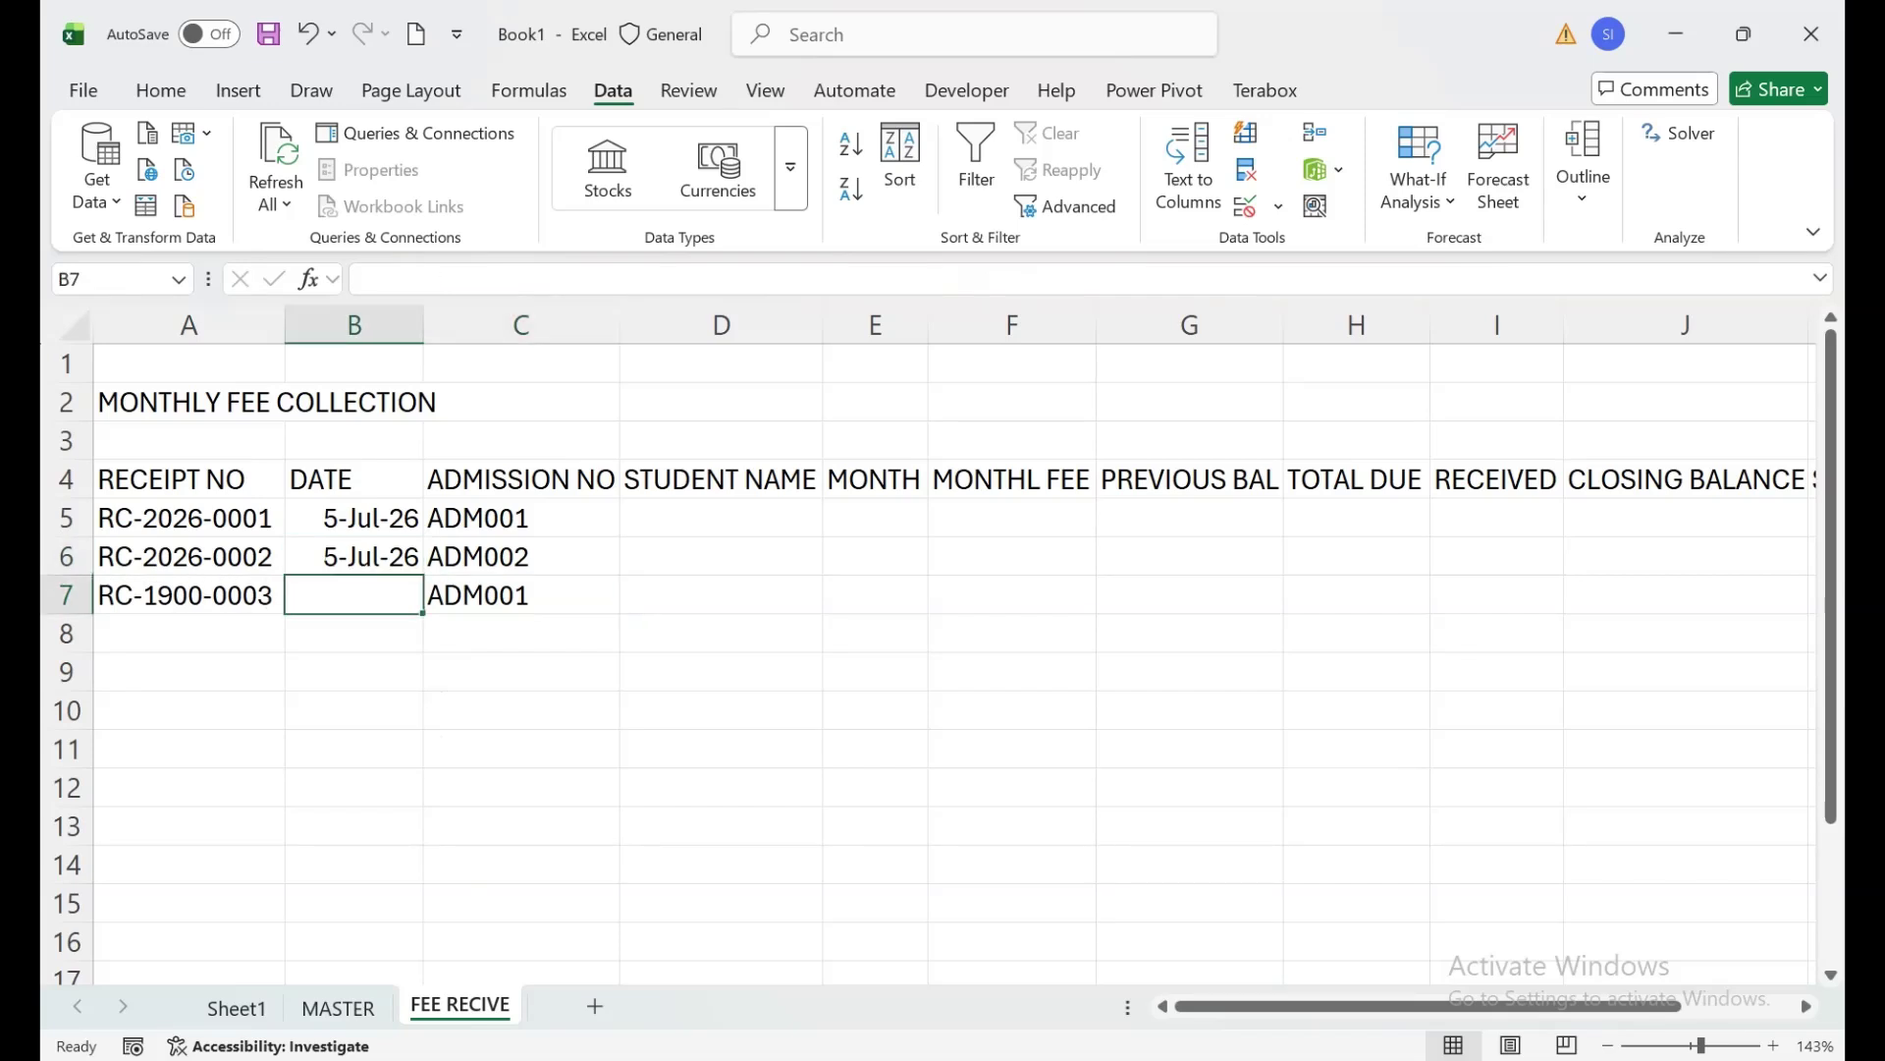
left_click(521, 595)
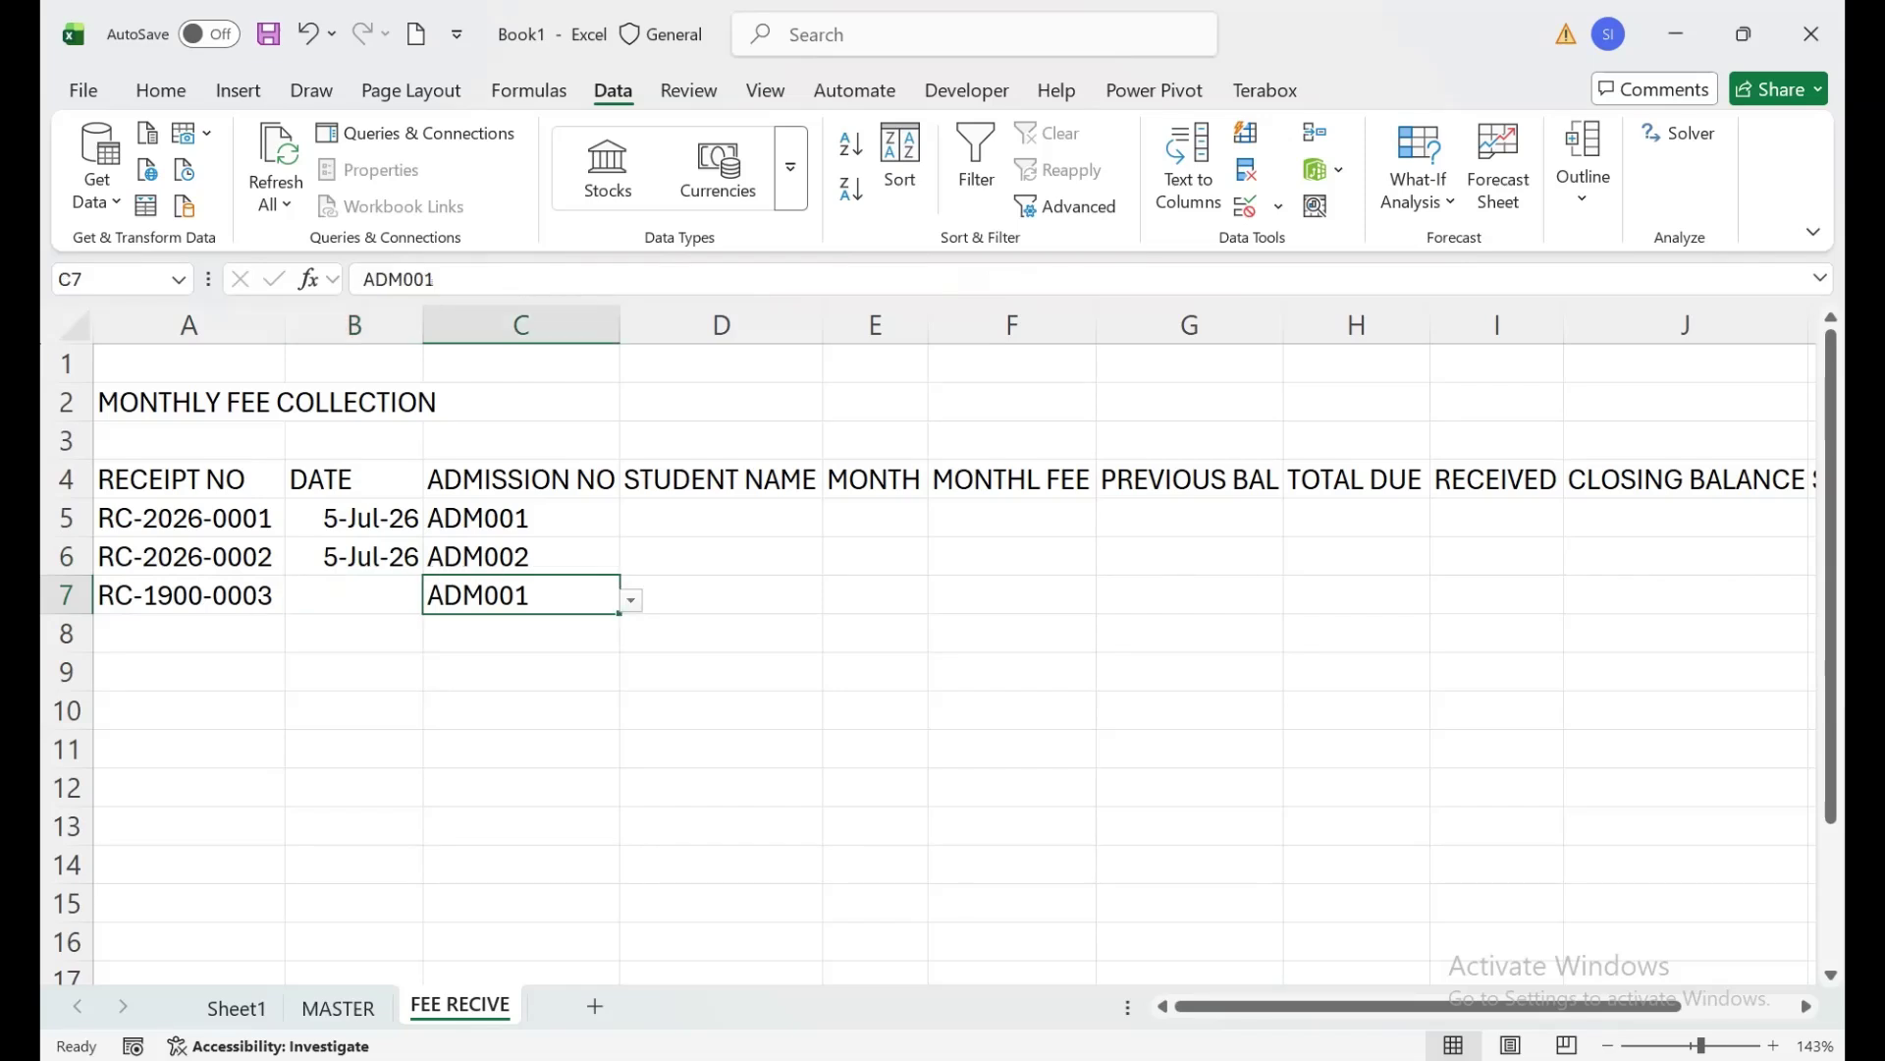
left_click(631, 600)
left_click(501, 674)
Copy the date in B6 down to B7.
left_click(354, 556)
key("shift+Down")
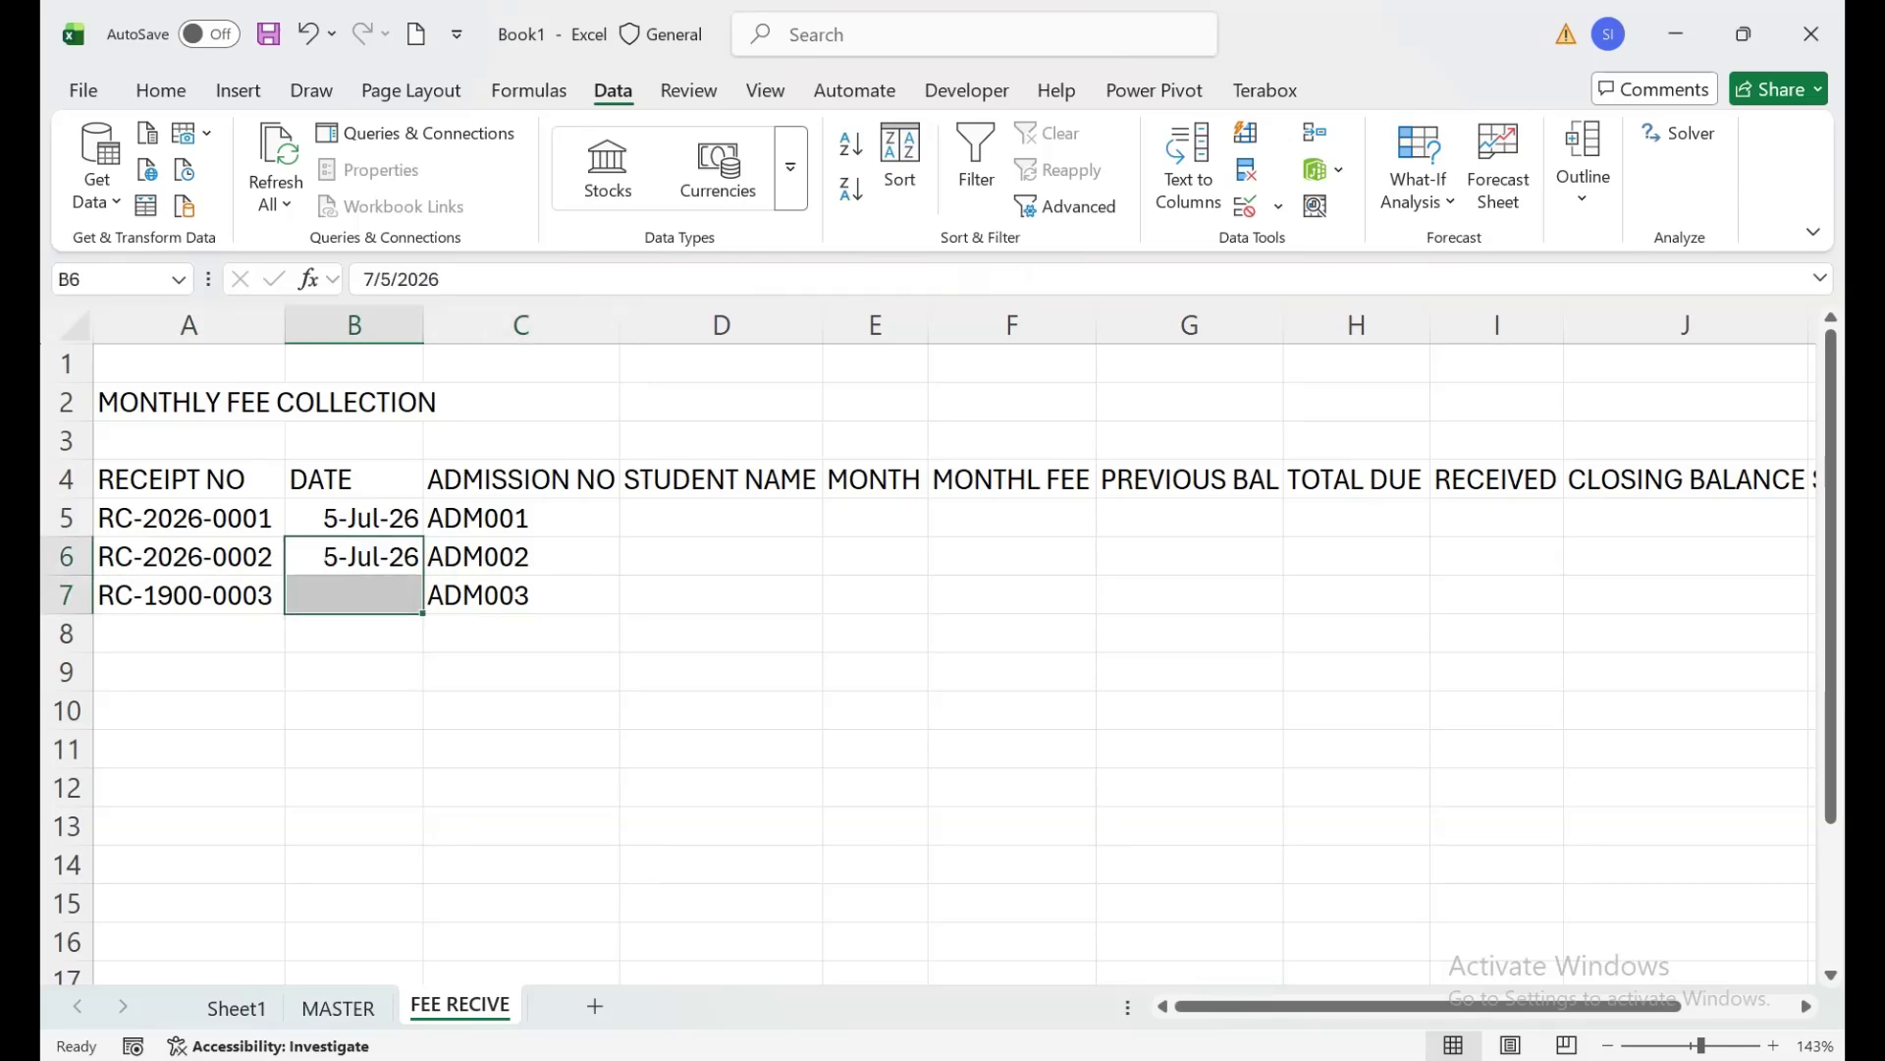
key("ctrl+d")
left_click(353, 633)
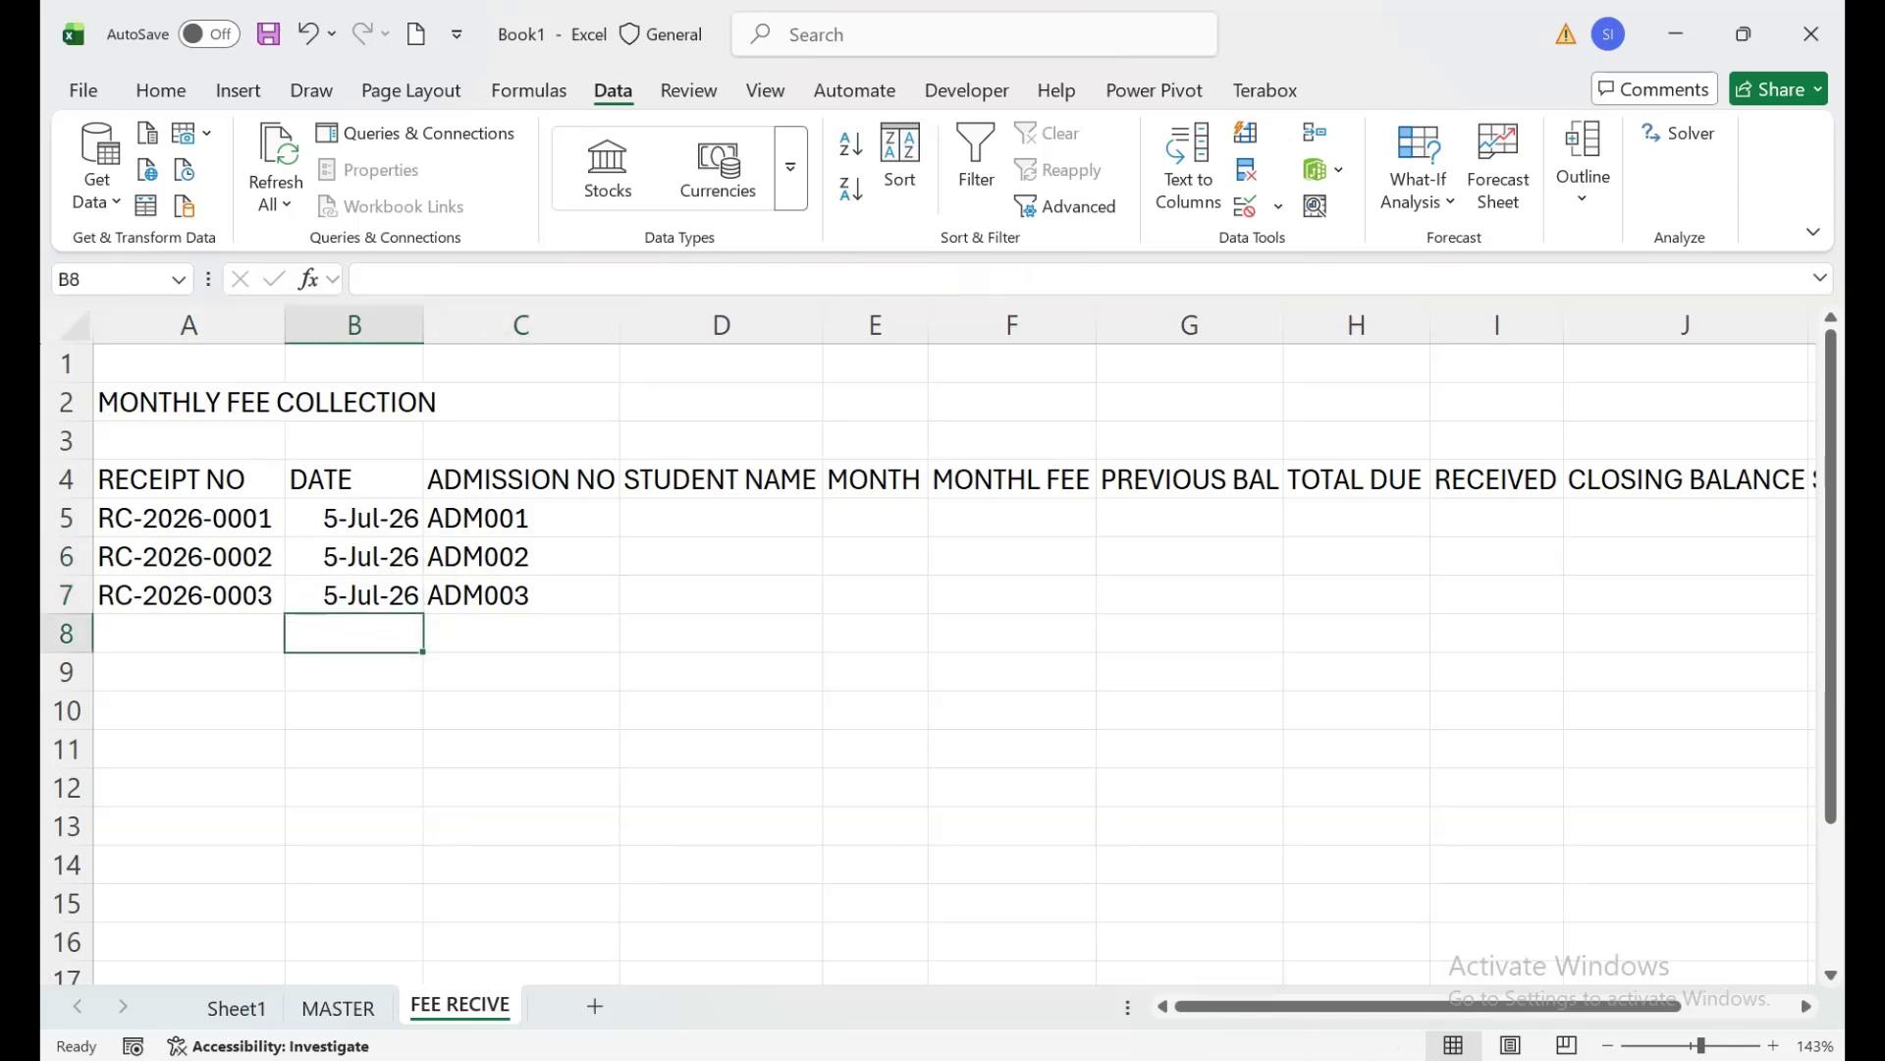
Enter =XLOOKUP(C5,MASTER!A:A,MASTER!C:C) as the STUDENT NAME formula in D5 and fill it down to D14.
left_click(720, 517)
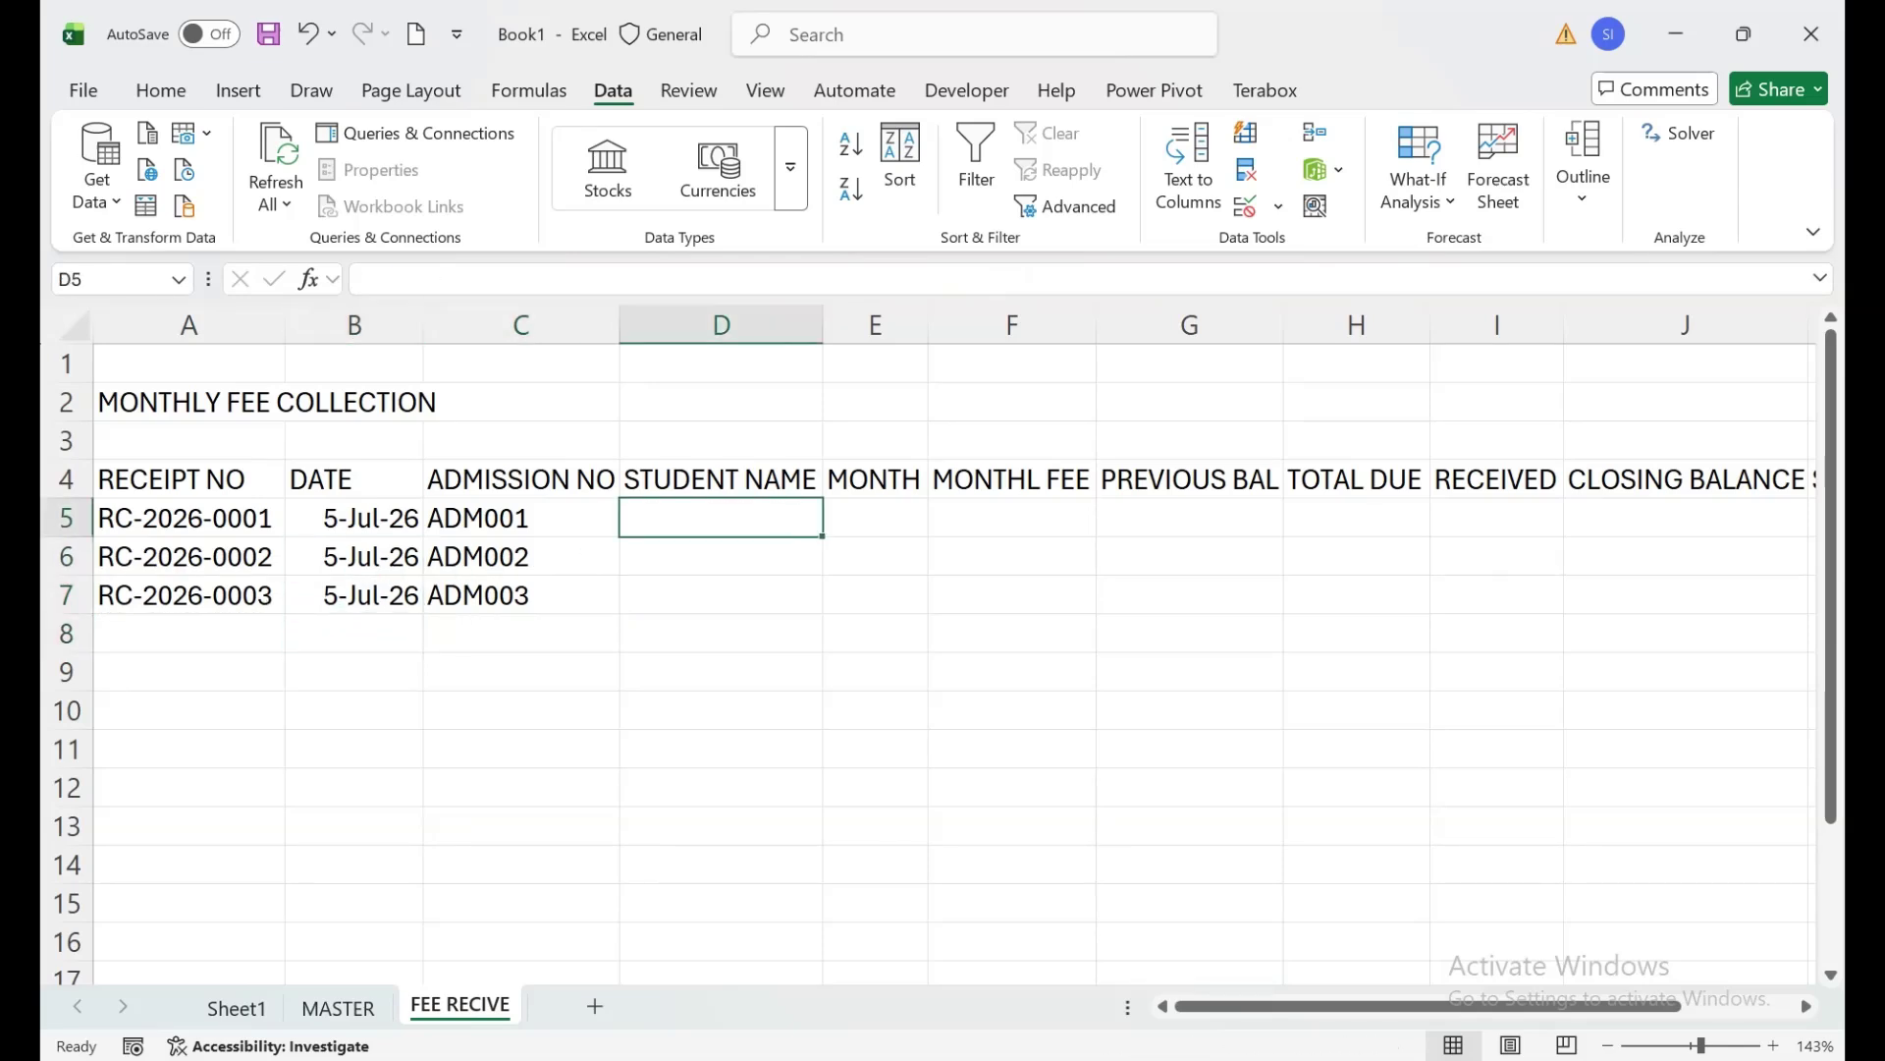
type("=XLOOKUP(")
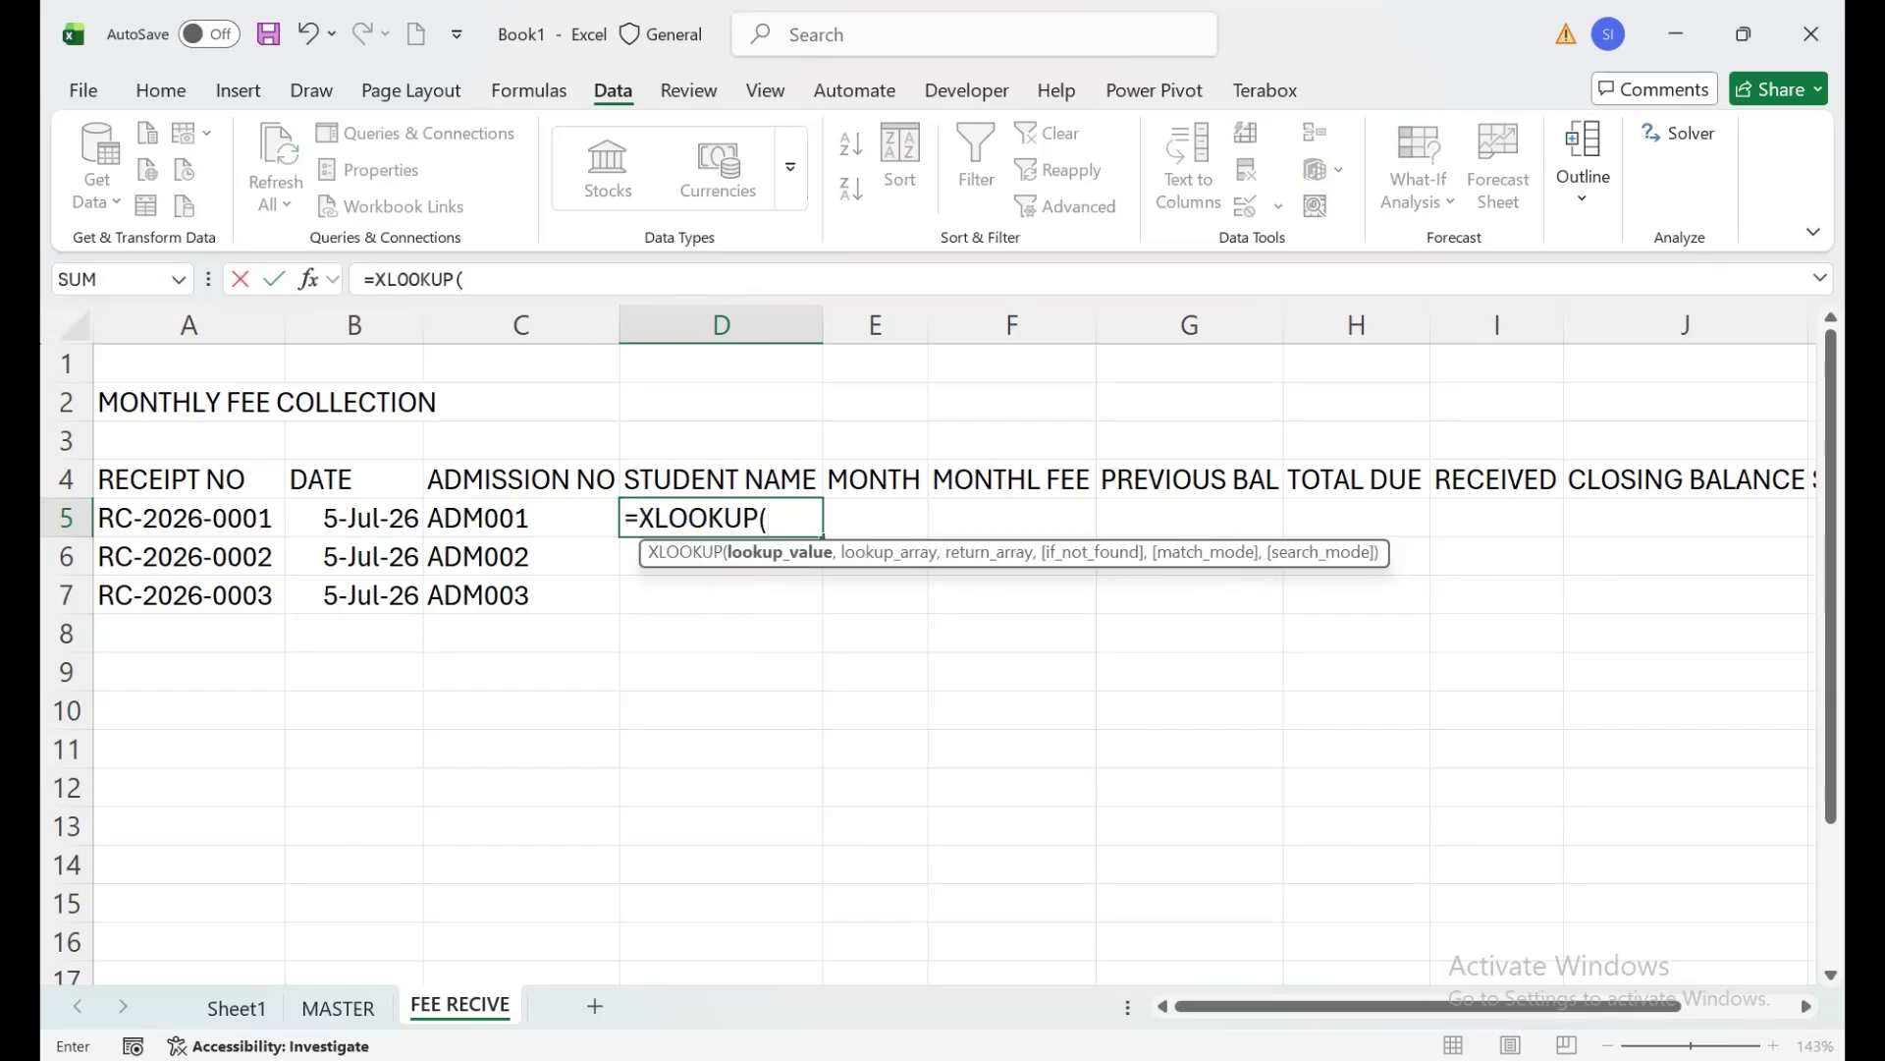
key("Left")
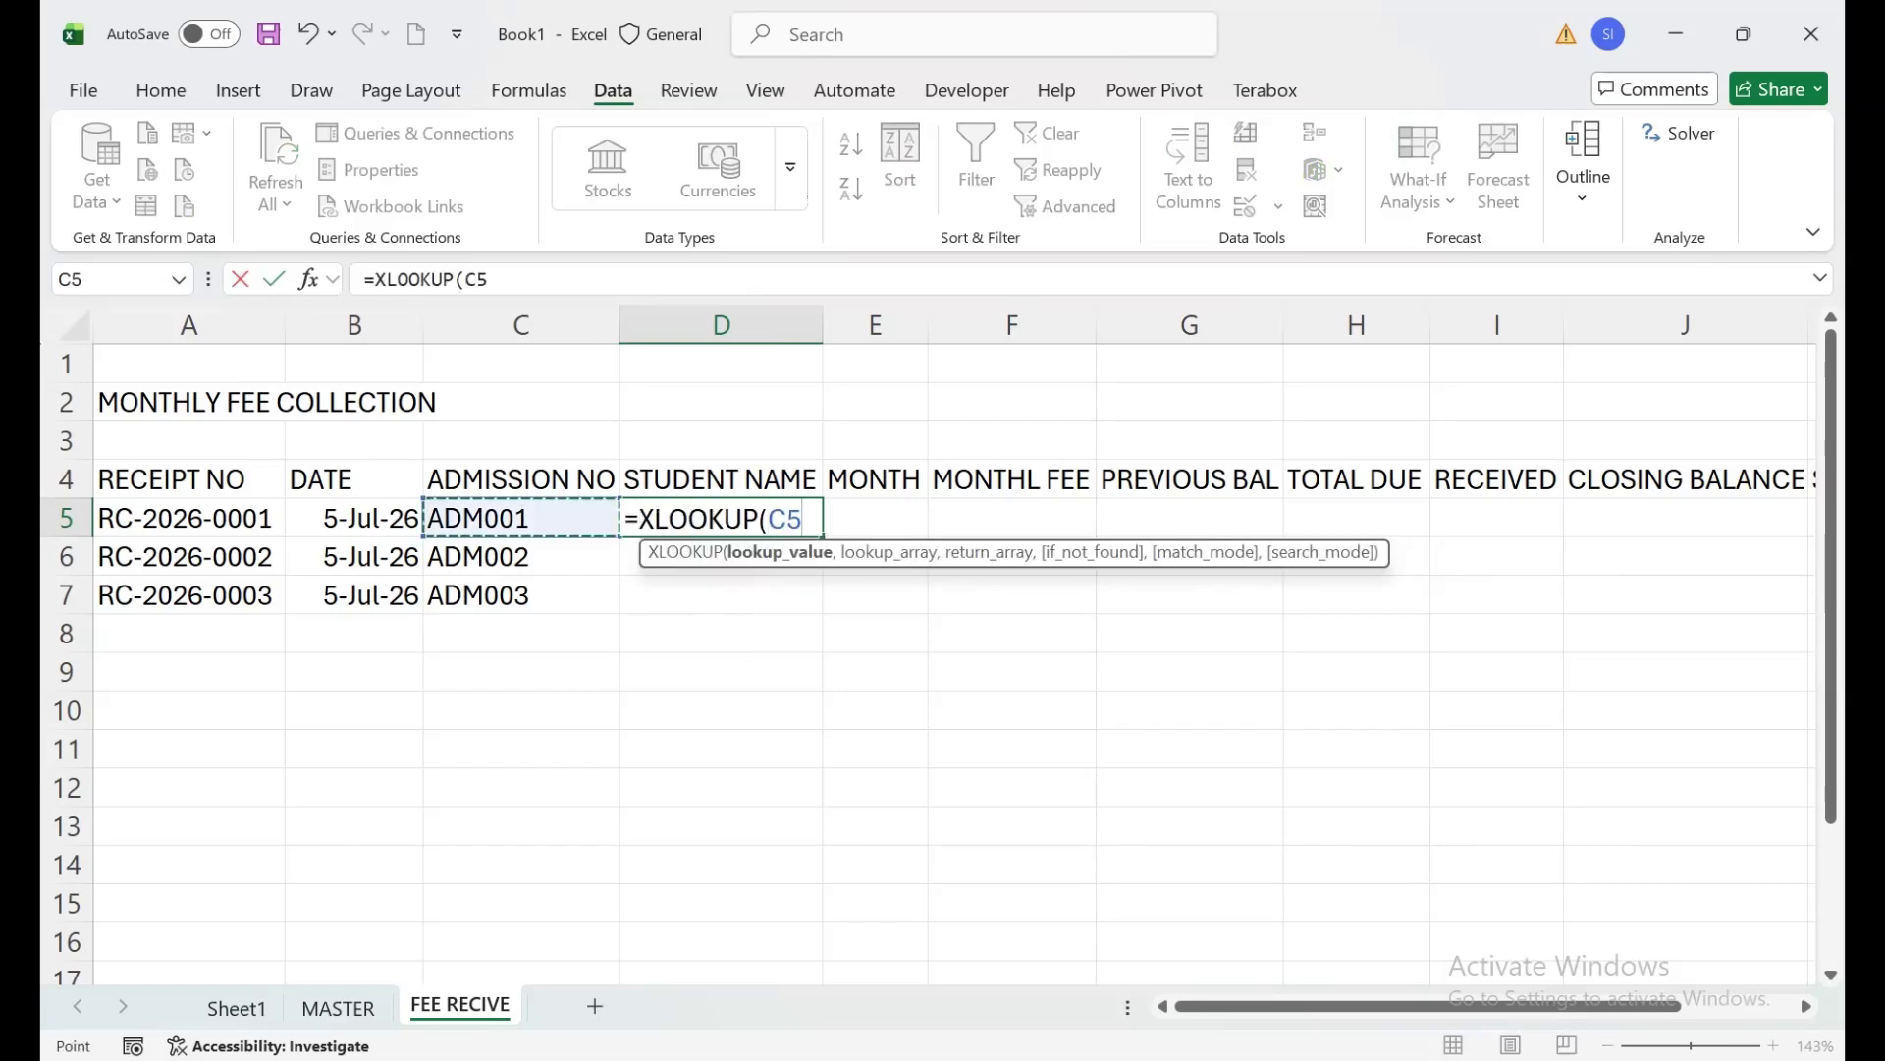
type(",")
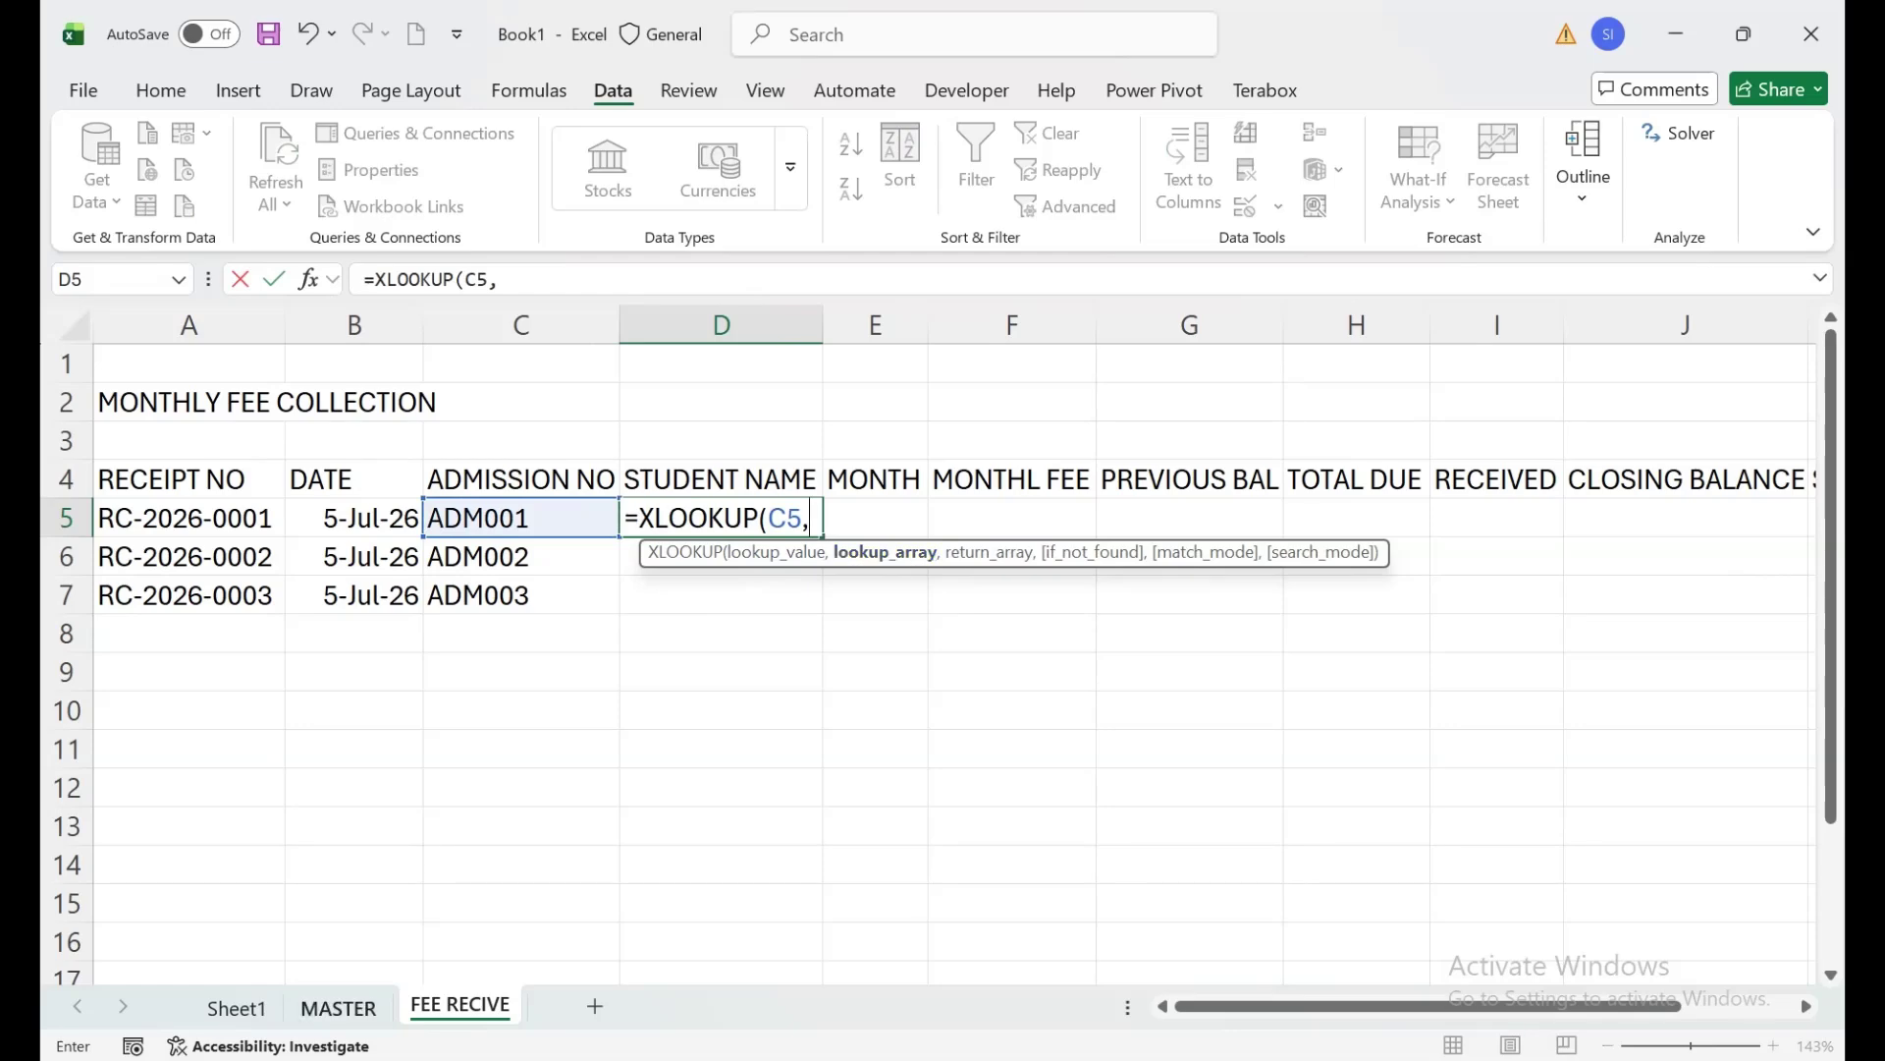
left_click(338, 1007)
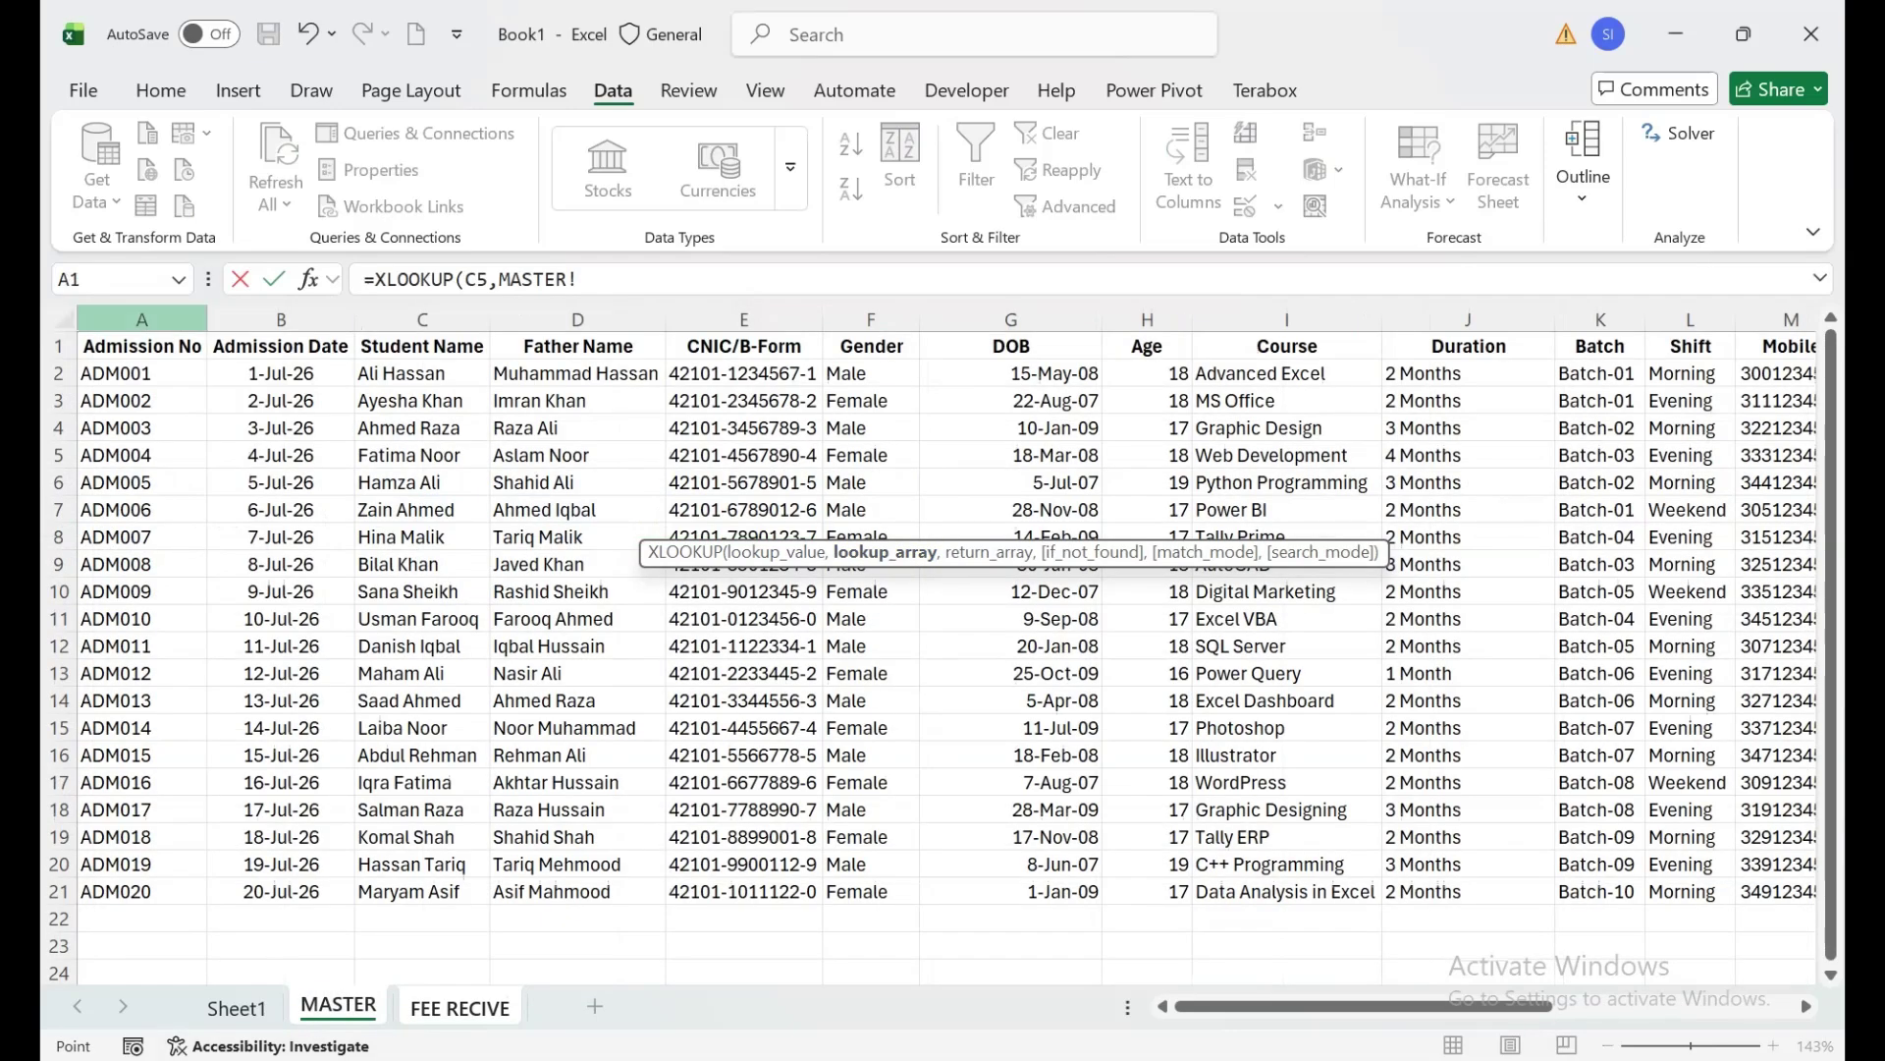
left_click(142, 319)
type(",")
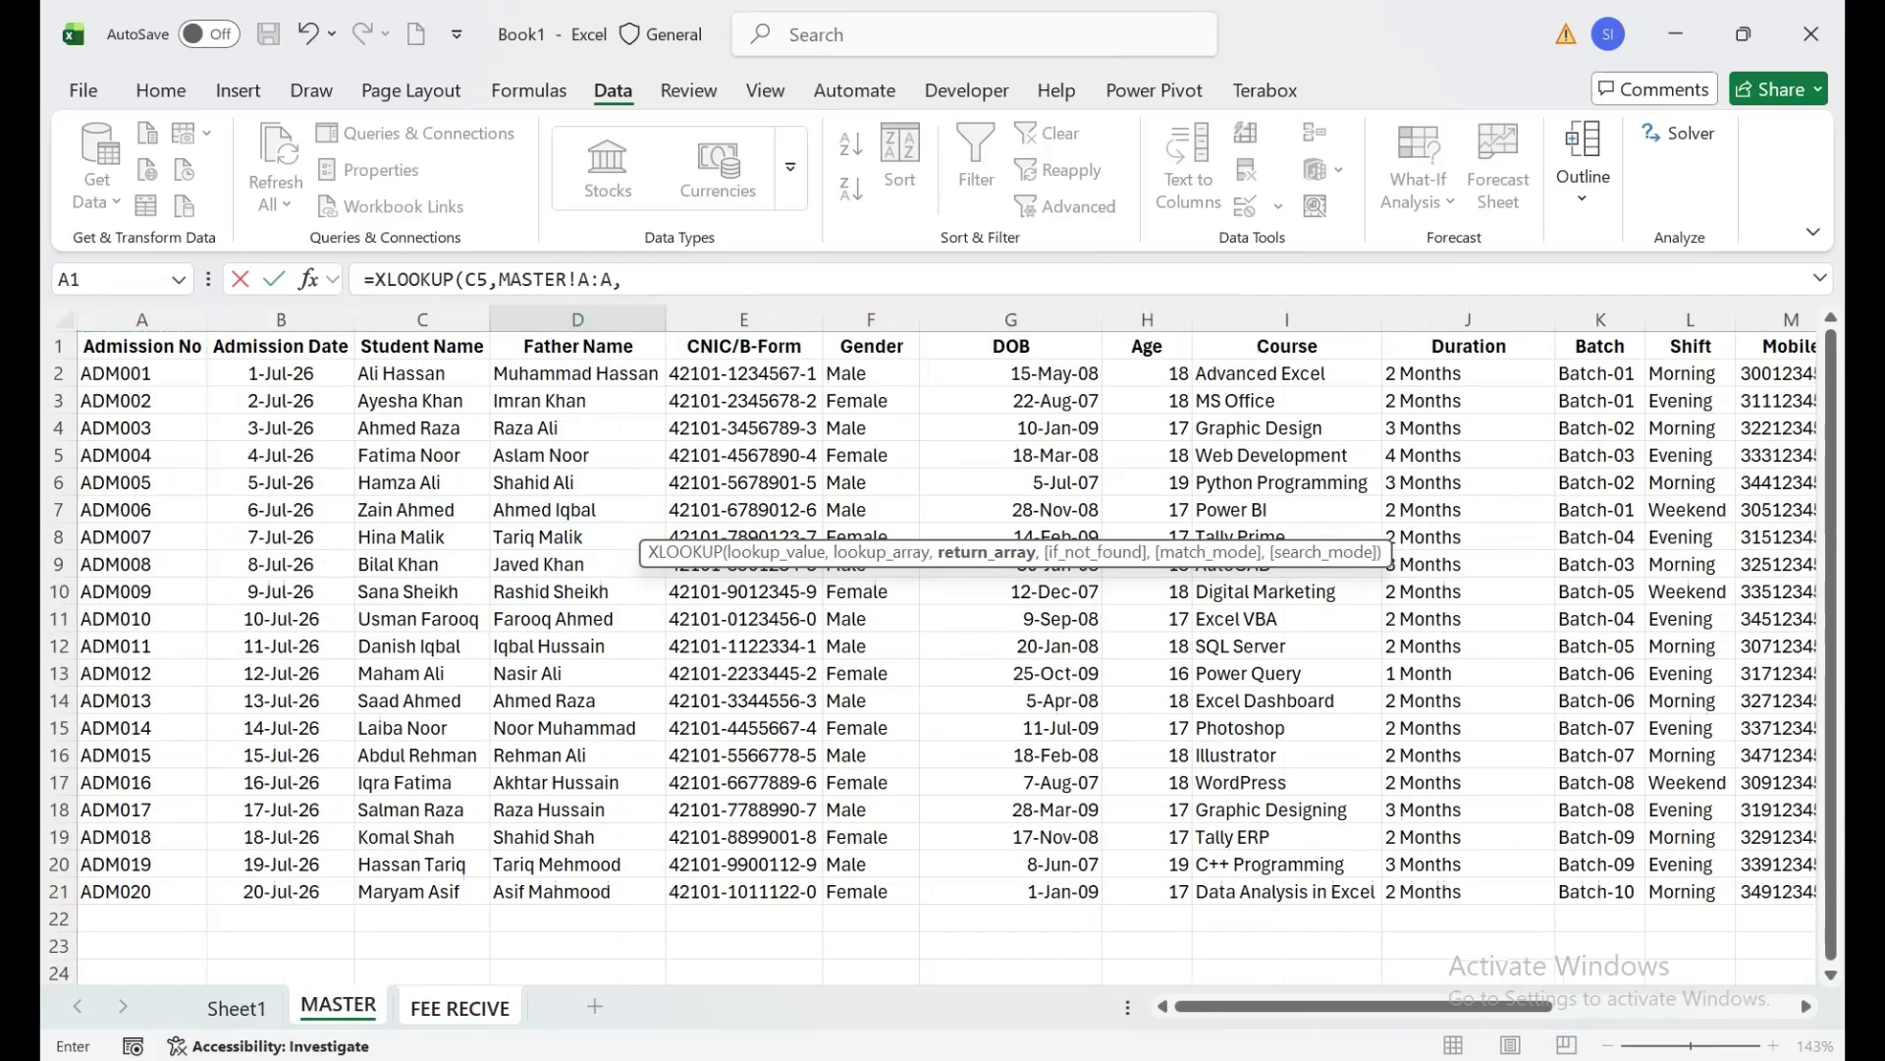
left_click(423, 319)
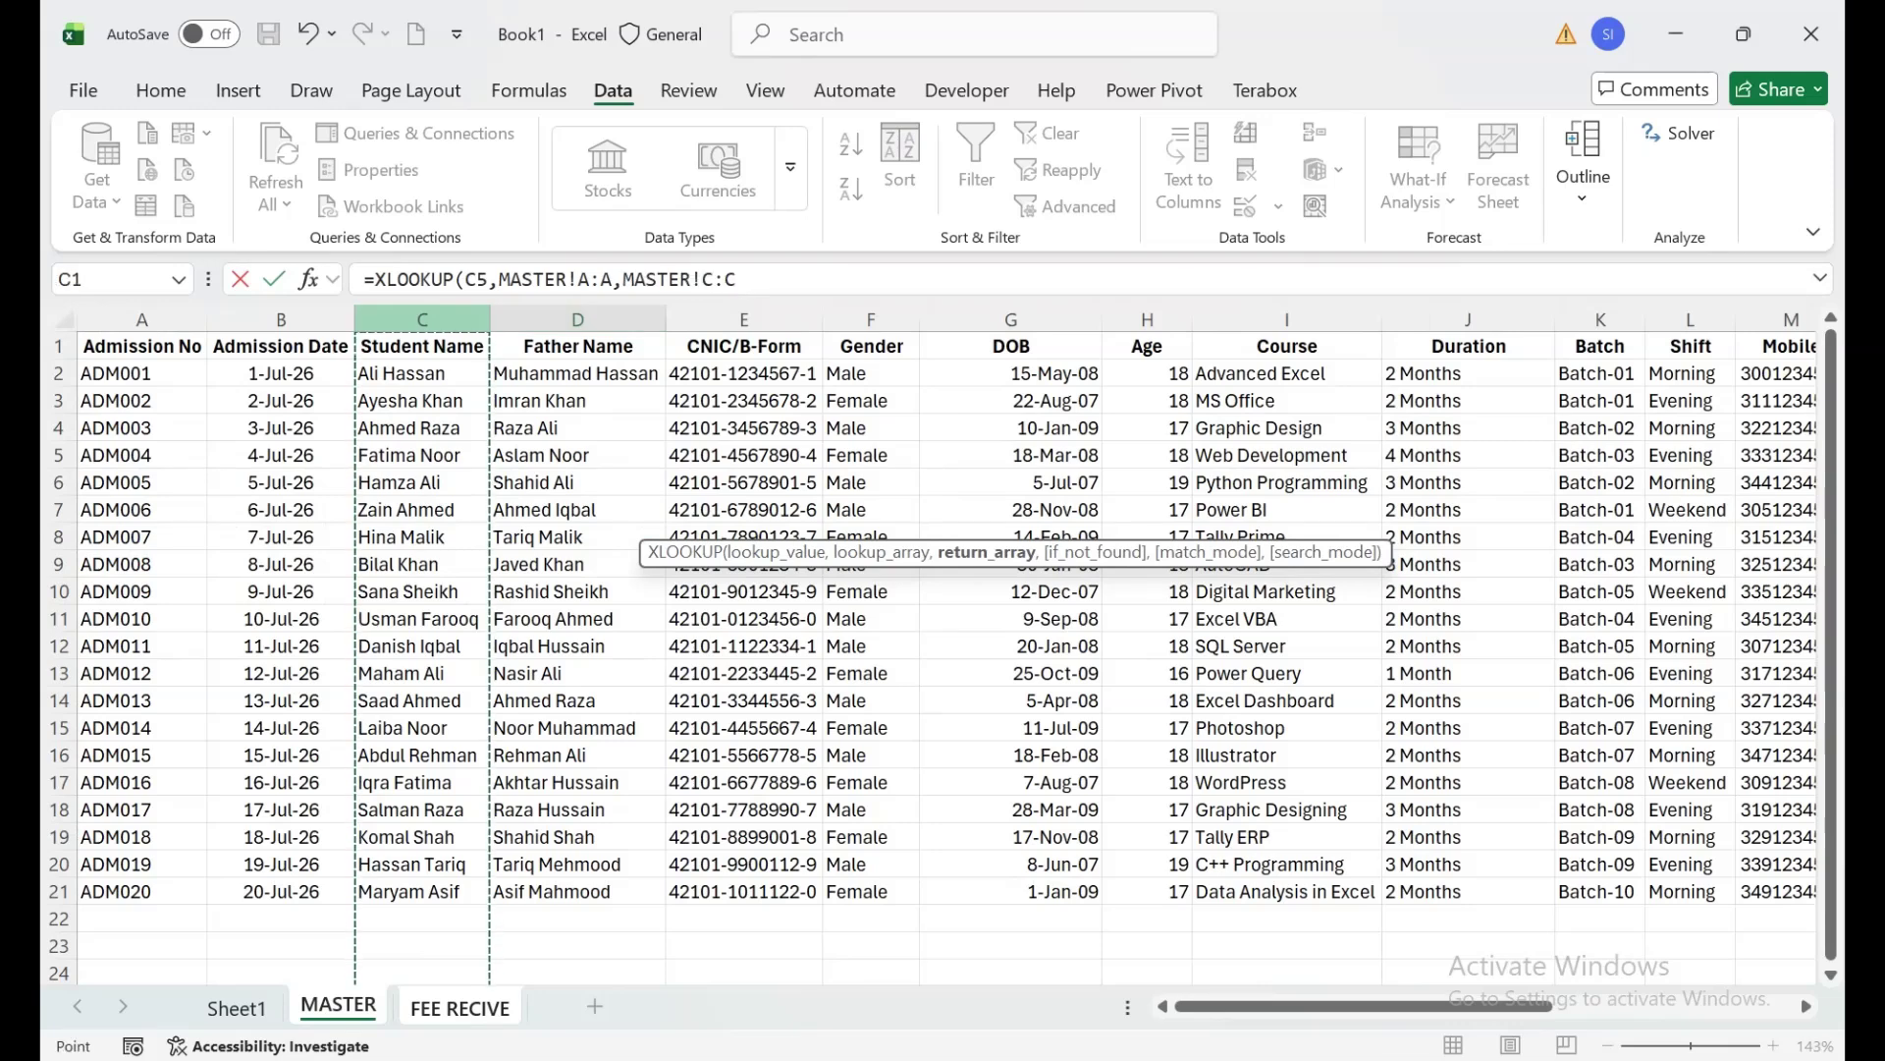
type(")")
key("Return")
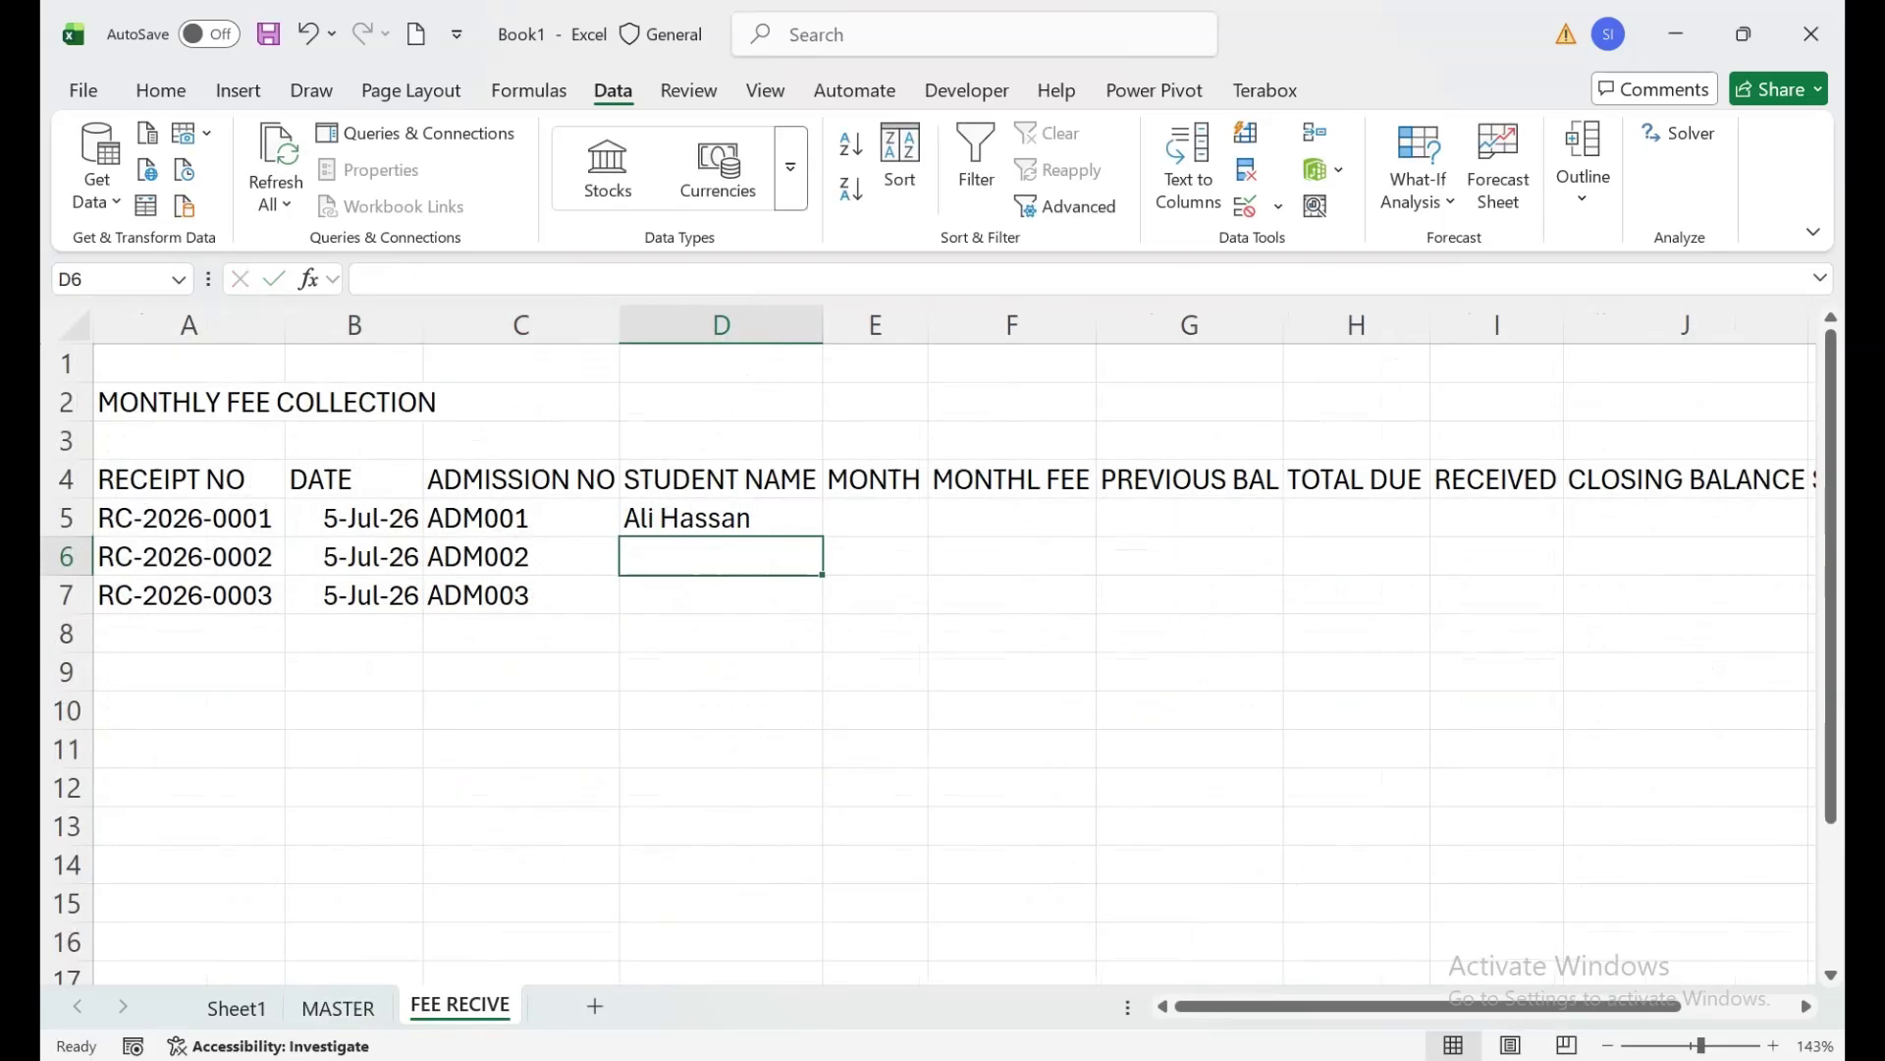
key("Up")
left_click_drag(823, 536, 823, 882)
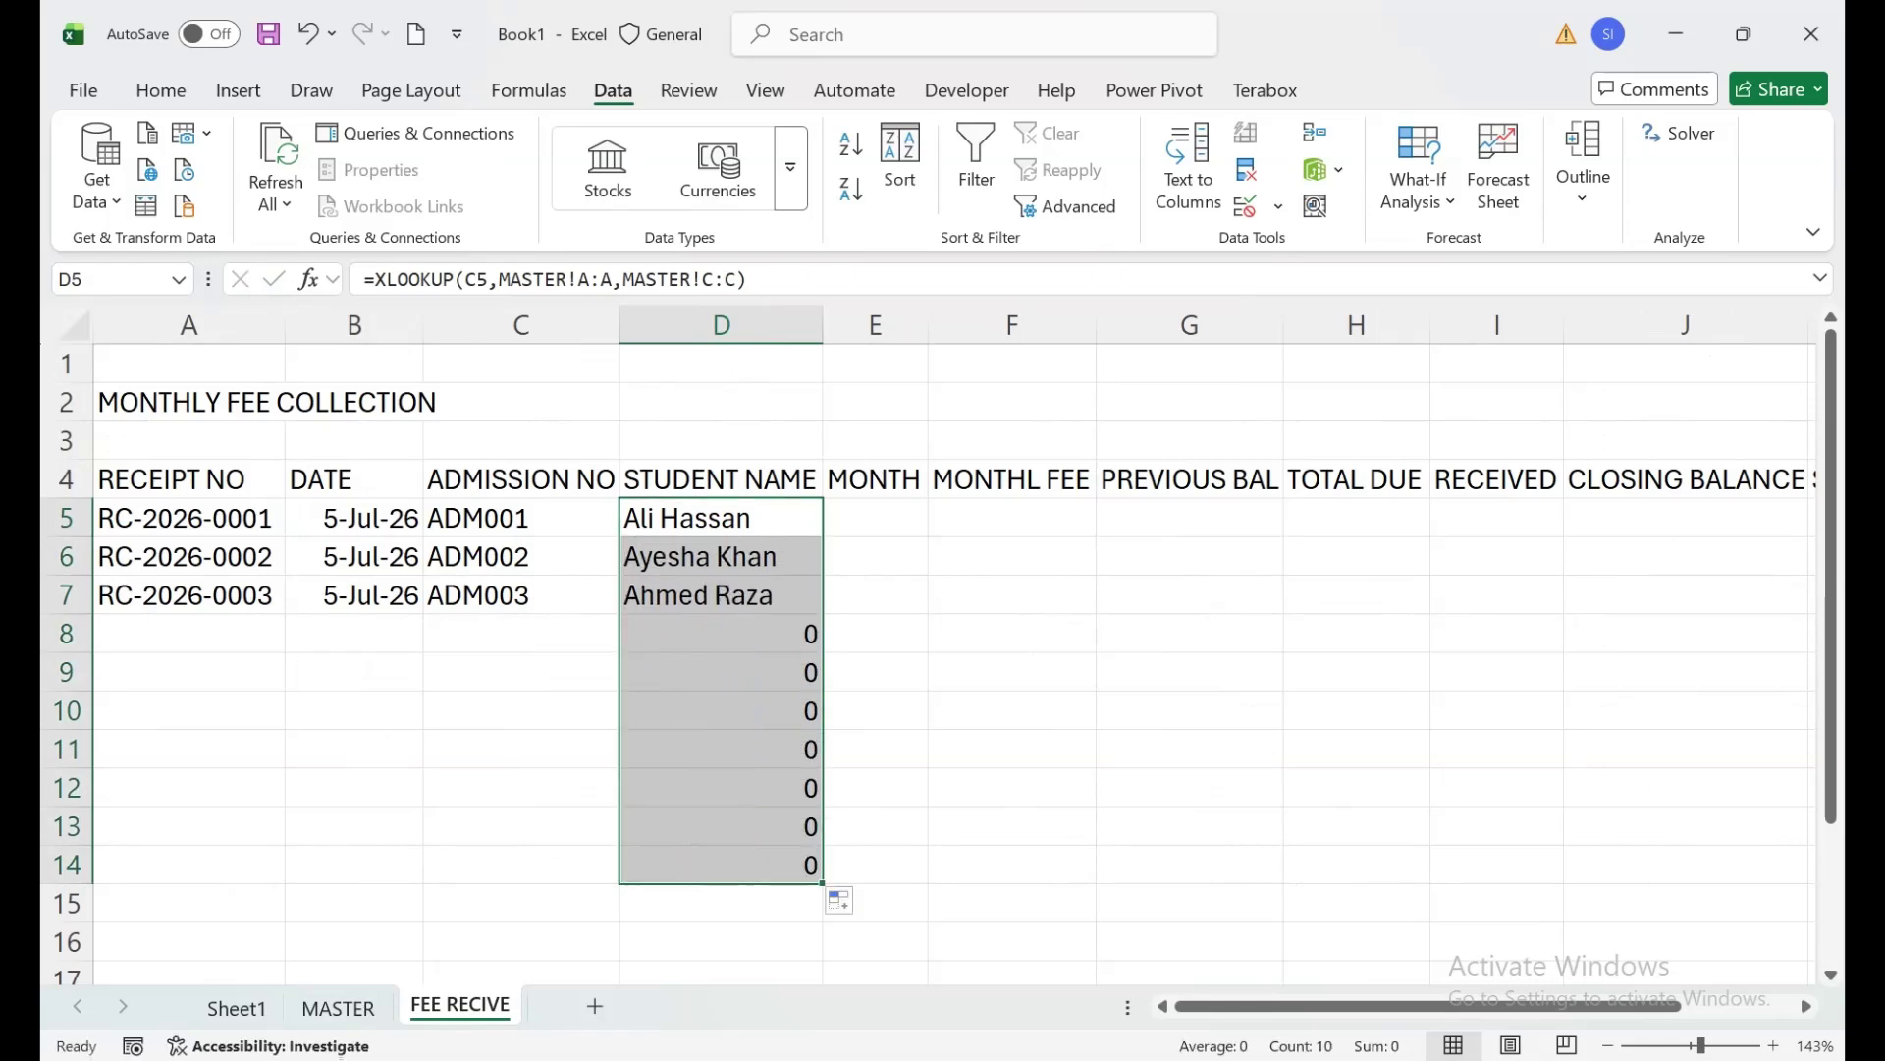
Add "" as the if_not_found argument of the XLOOKUP in D5 and fill the formula down to D36.
double_click(744, 517)
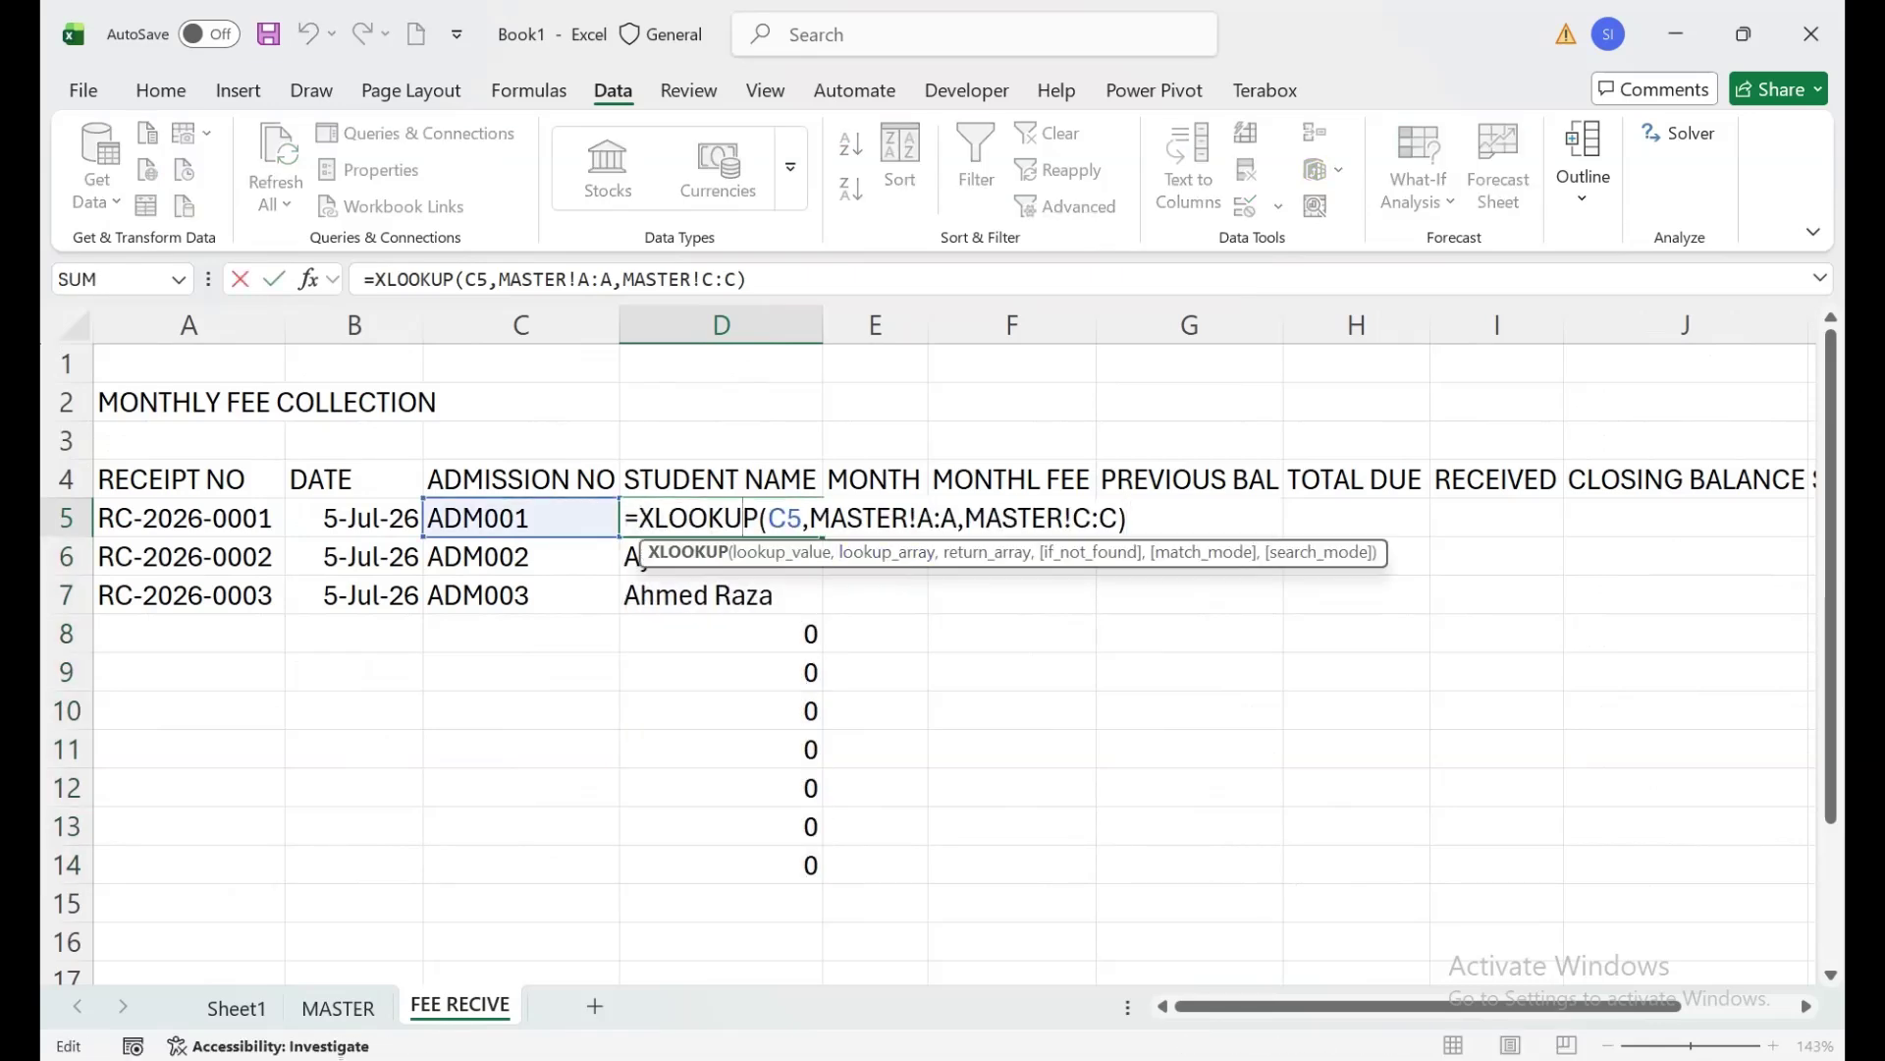
key("End")
key("Left")
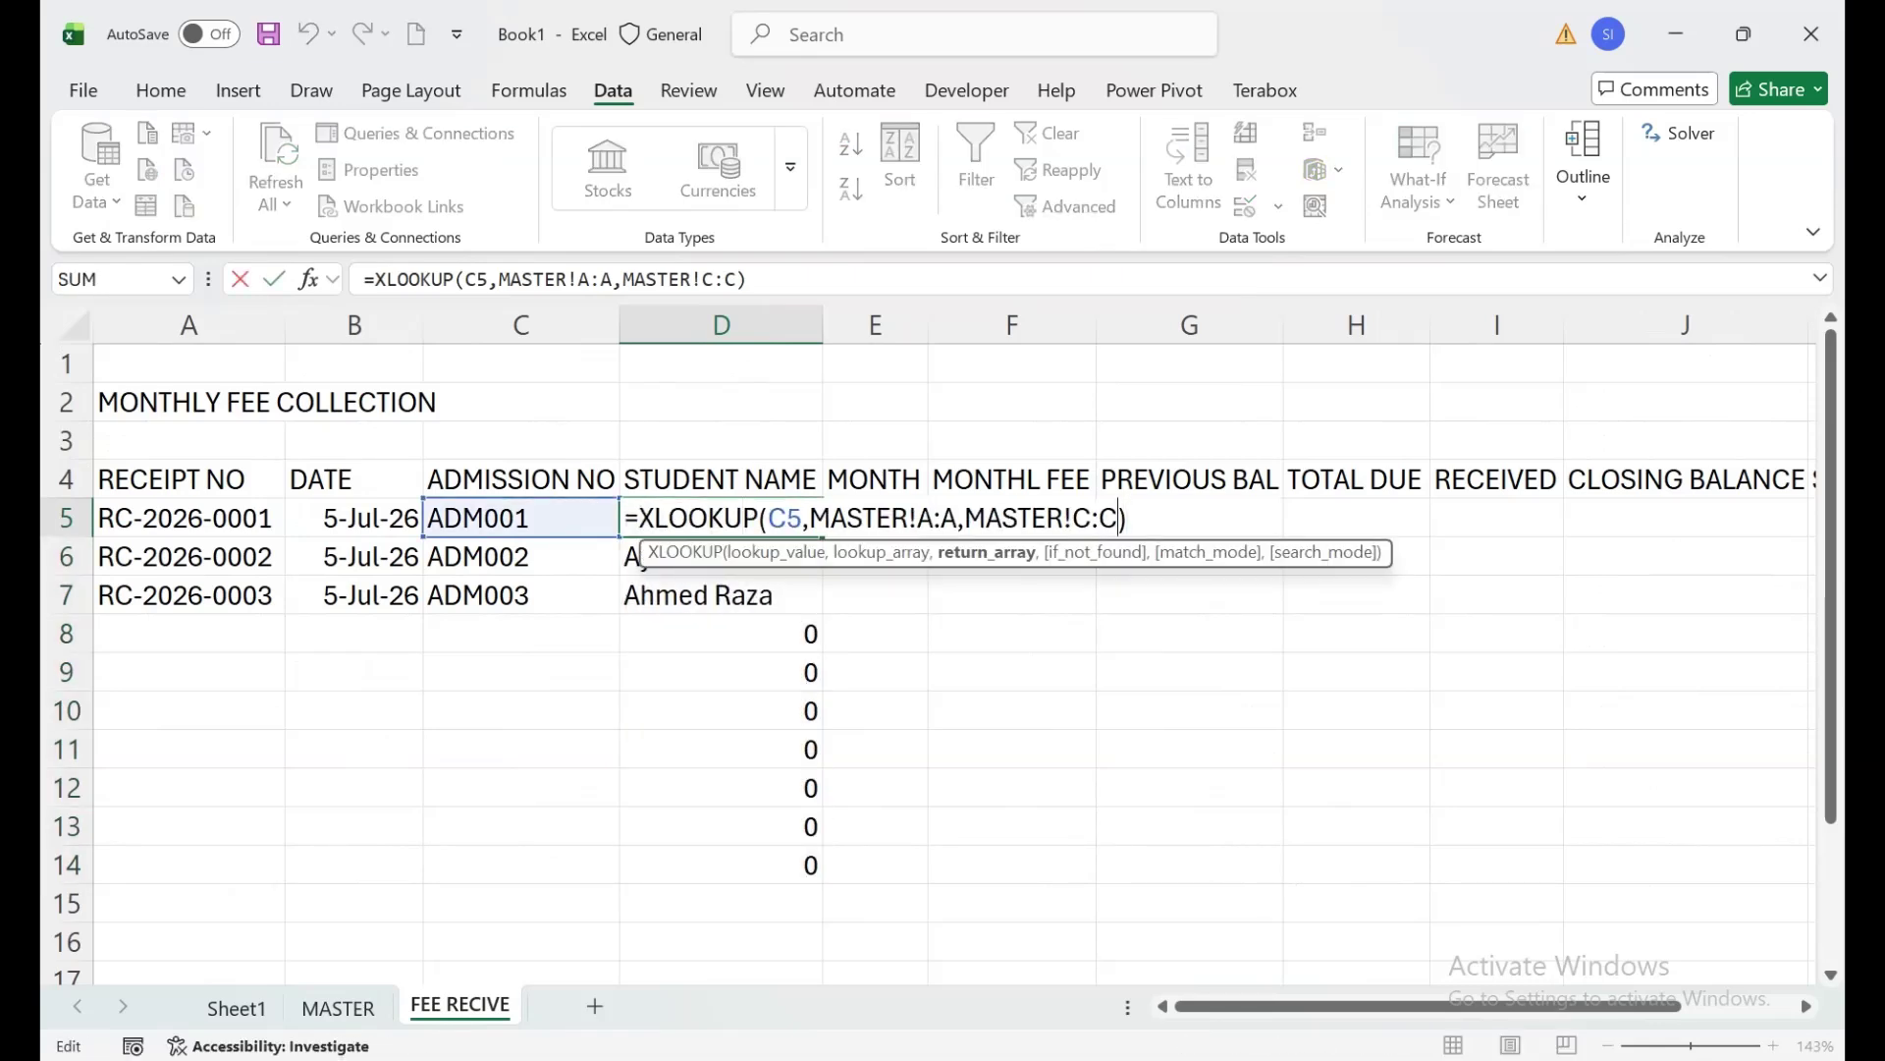
type(",\"\"")
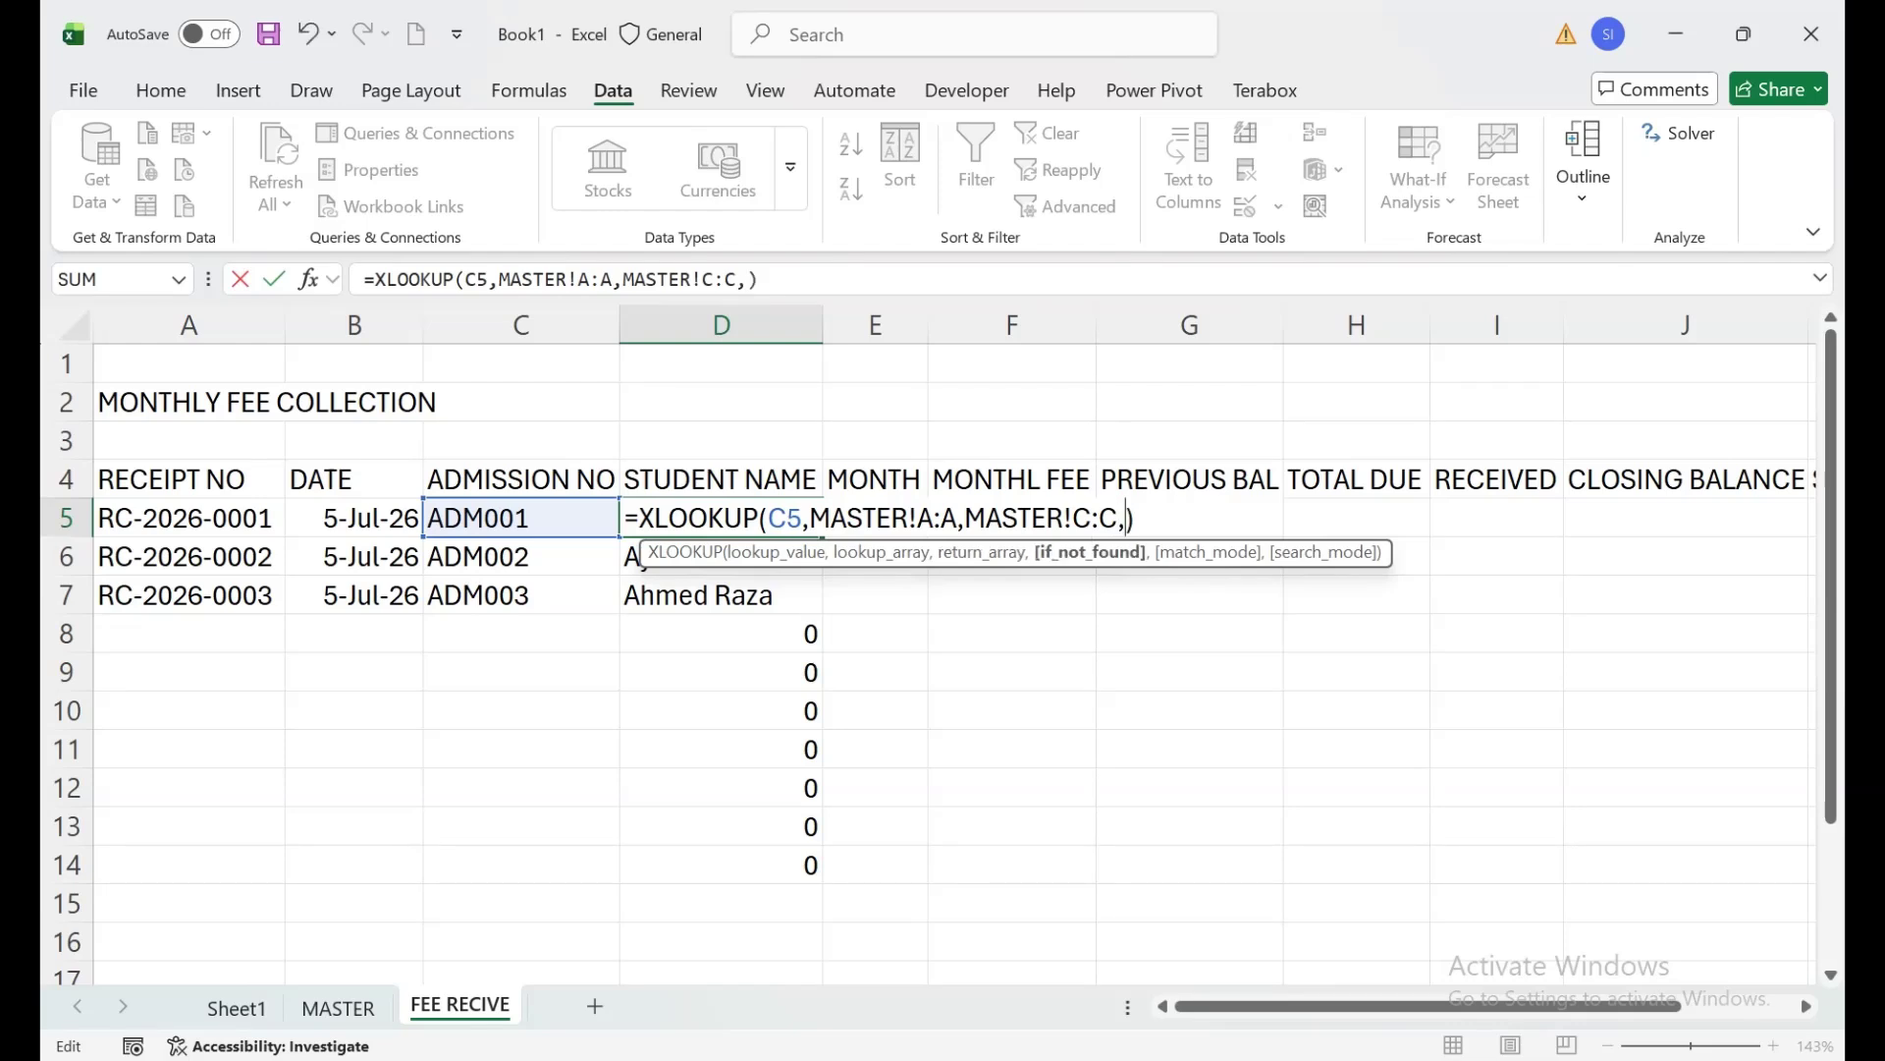
key("Return")
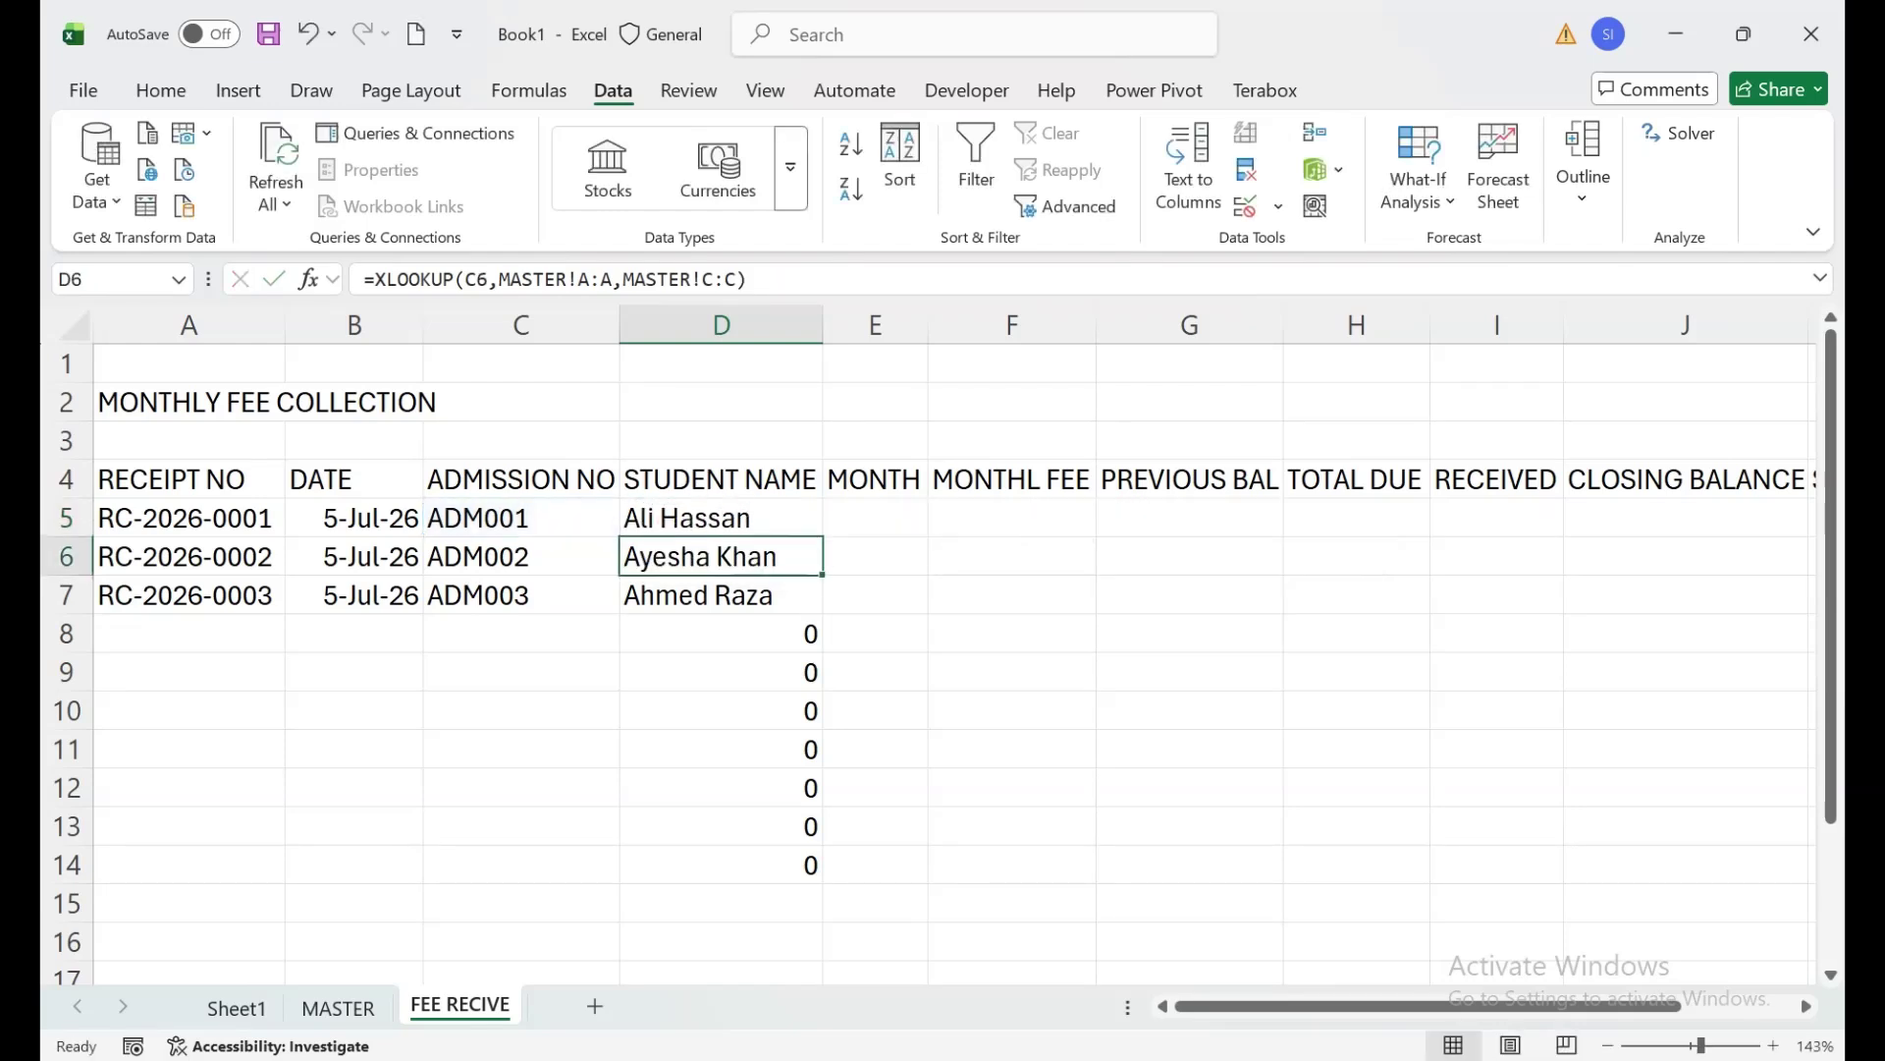
left_click(721, 517)
double_click(823, 536)
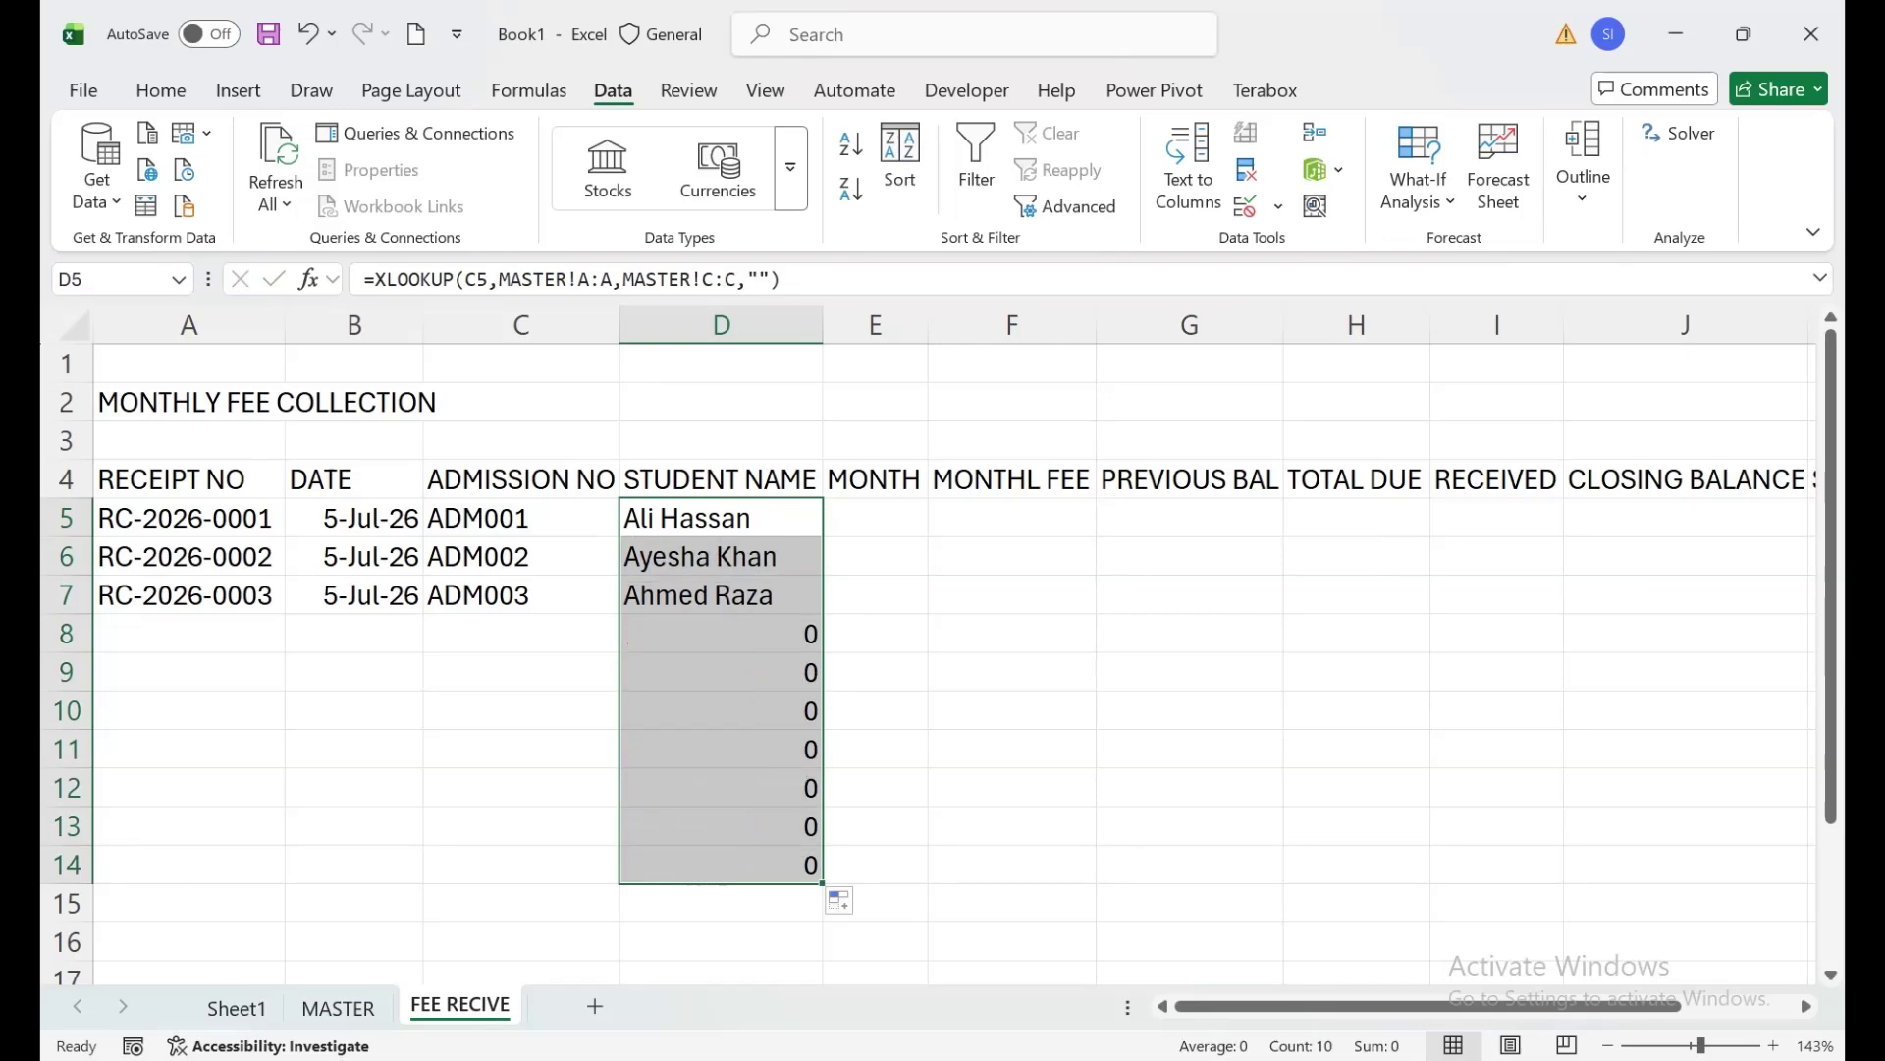
left_click_drag(823, 884, 766, 388)
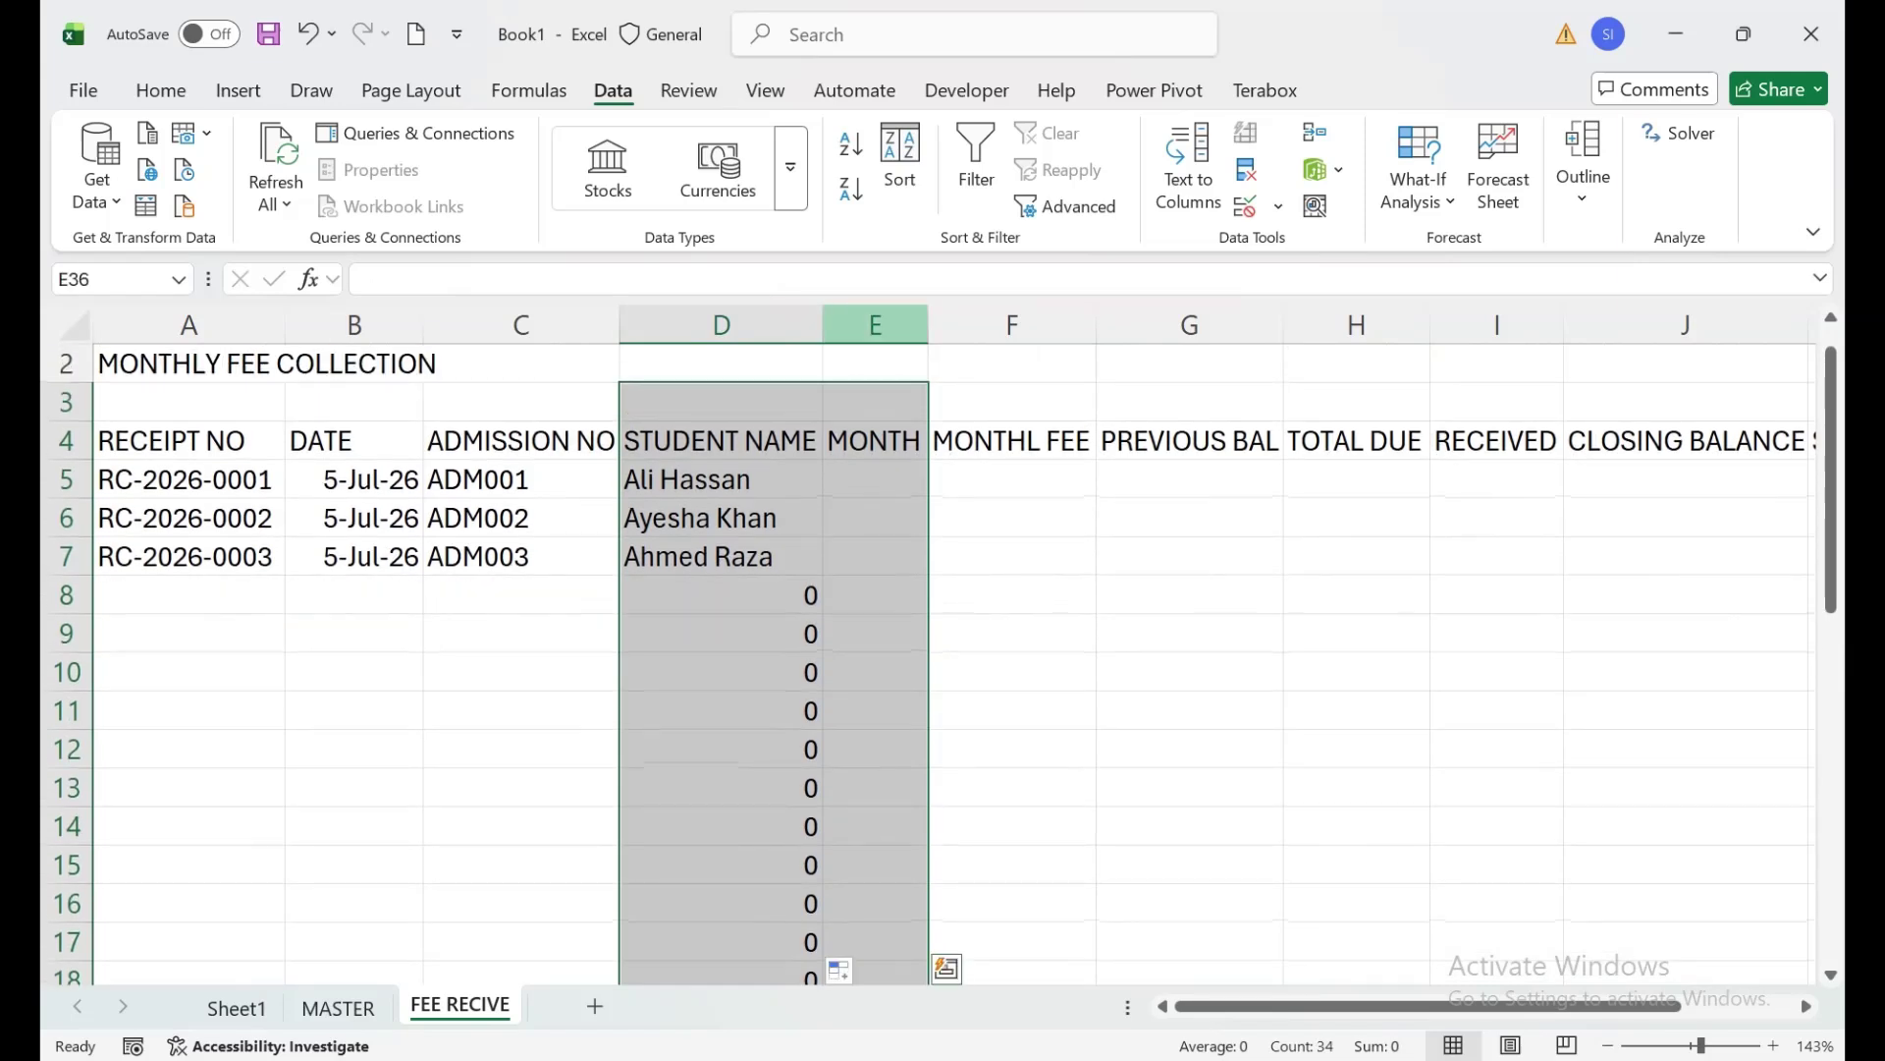
Widen the MONTH column slightly and enter =TEXT(B5,"MMM-YYYY") in E5.
left_click_drag(928, 324, 967, 325)
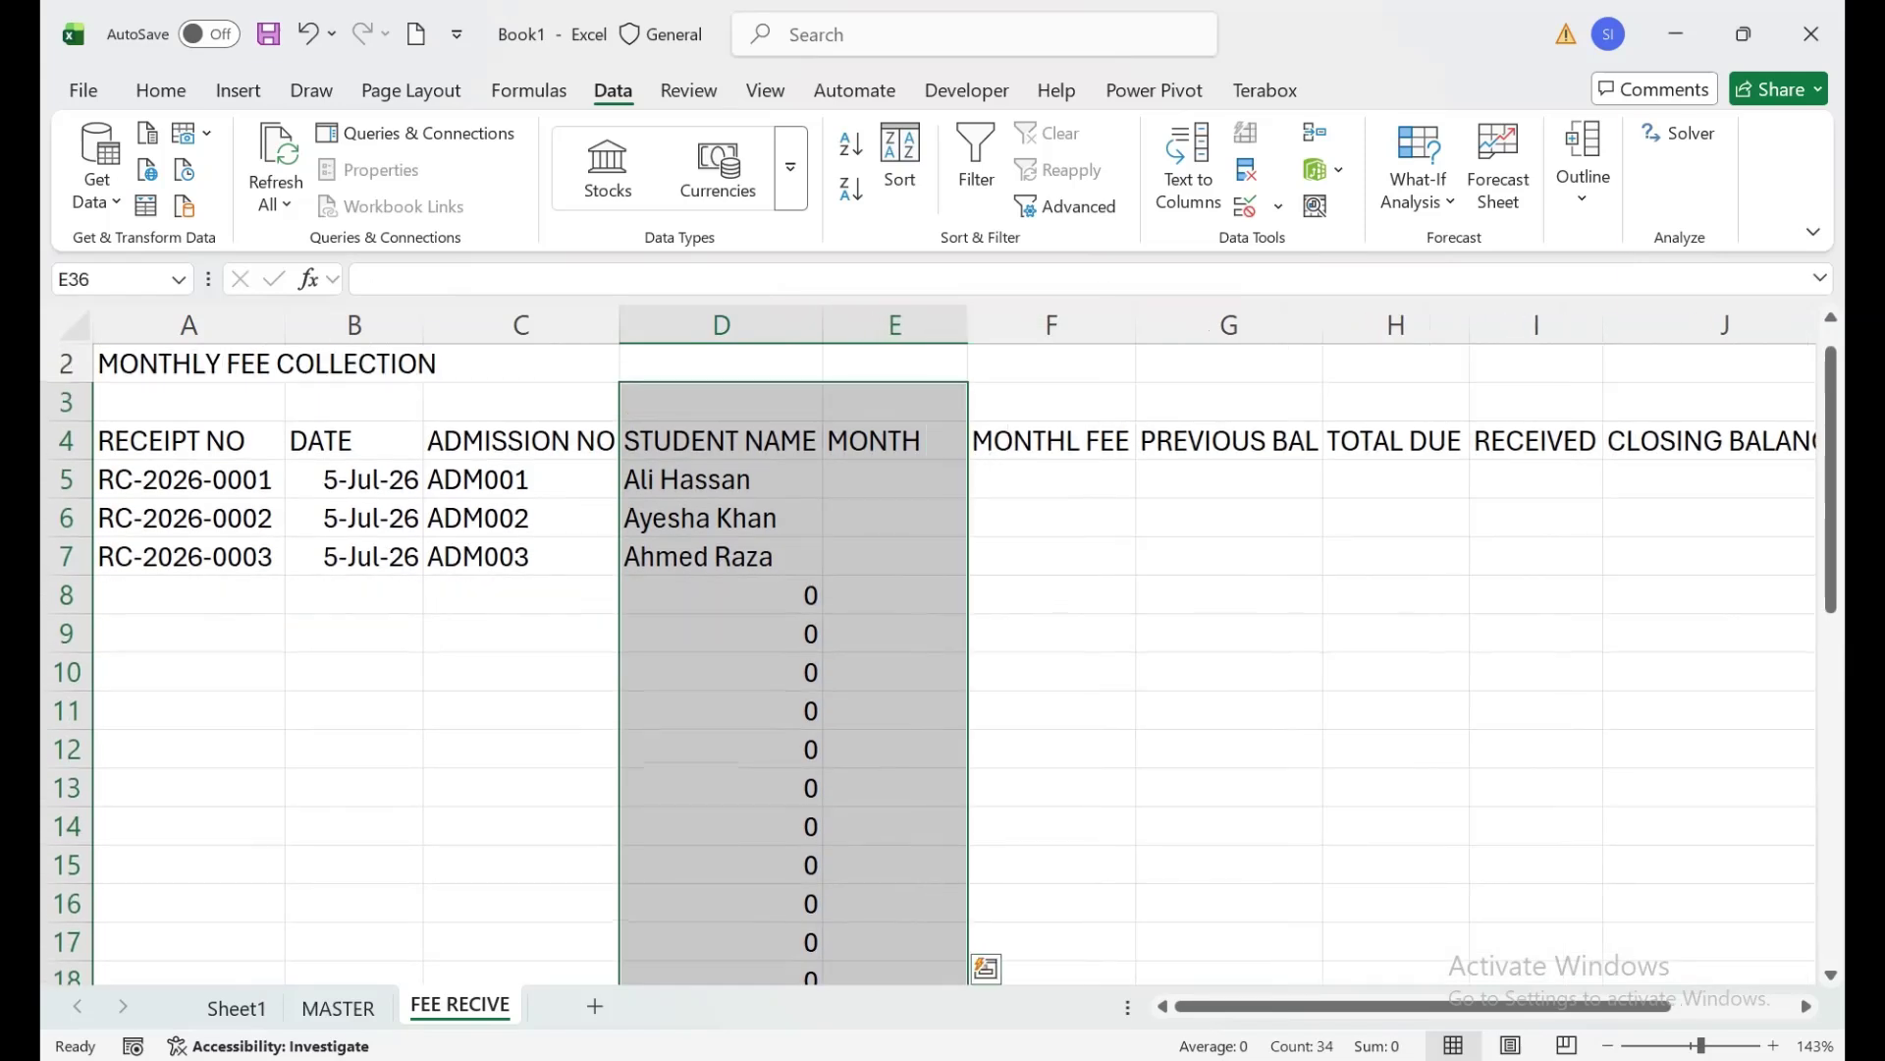
left_click(895, 518)
left_click(895, 479)
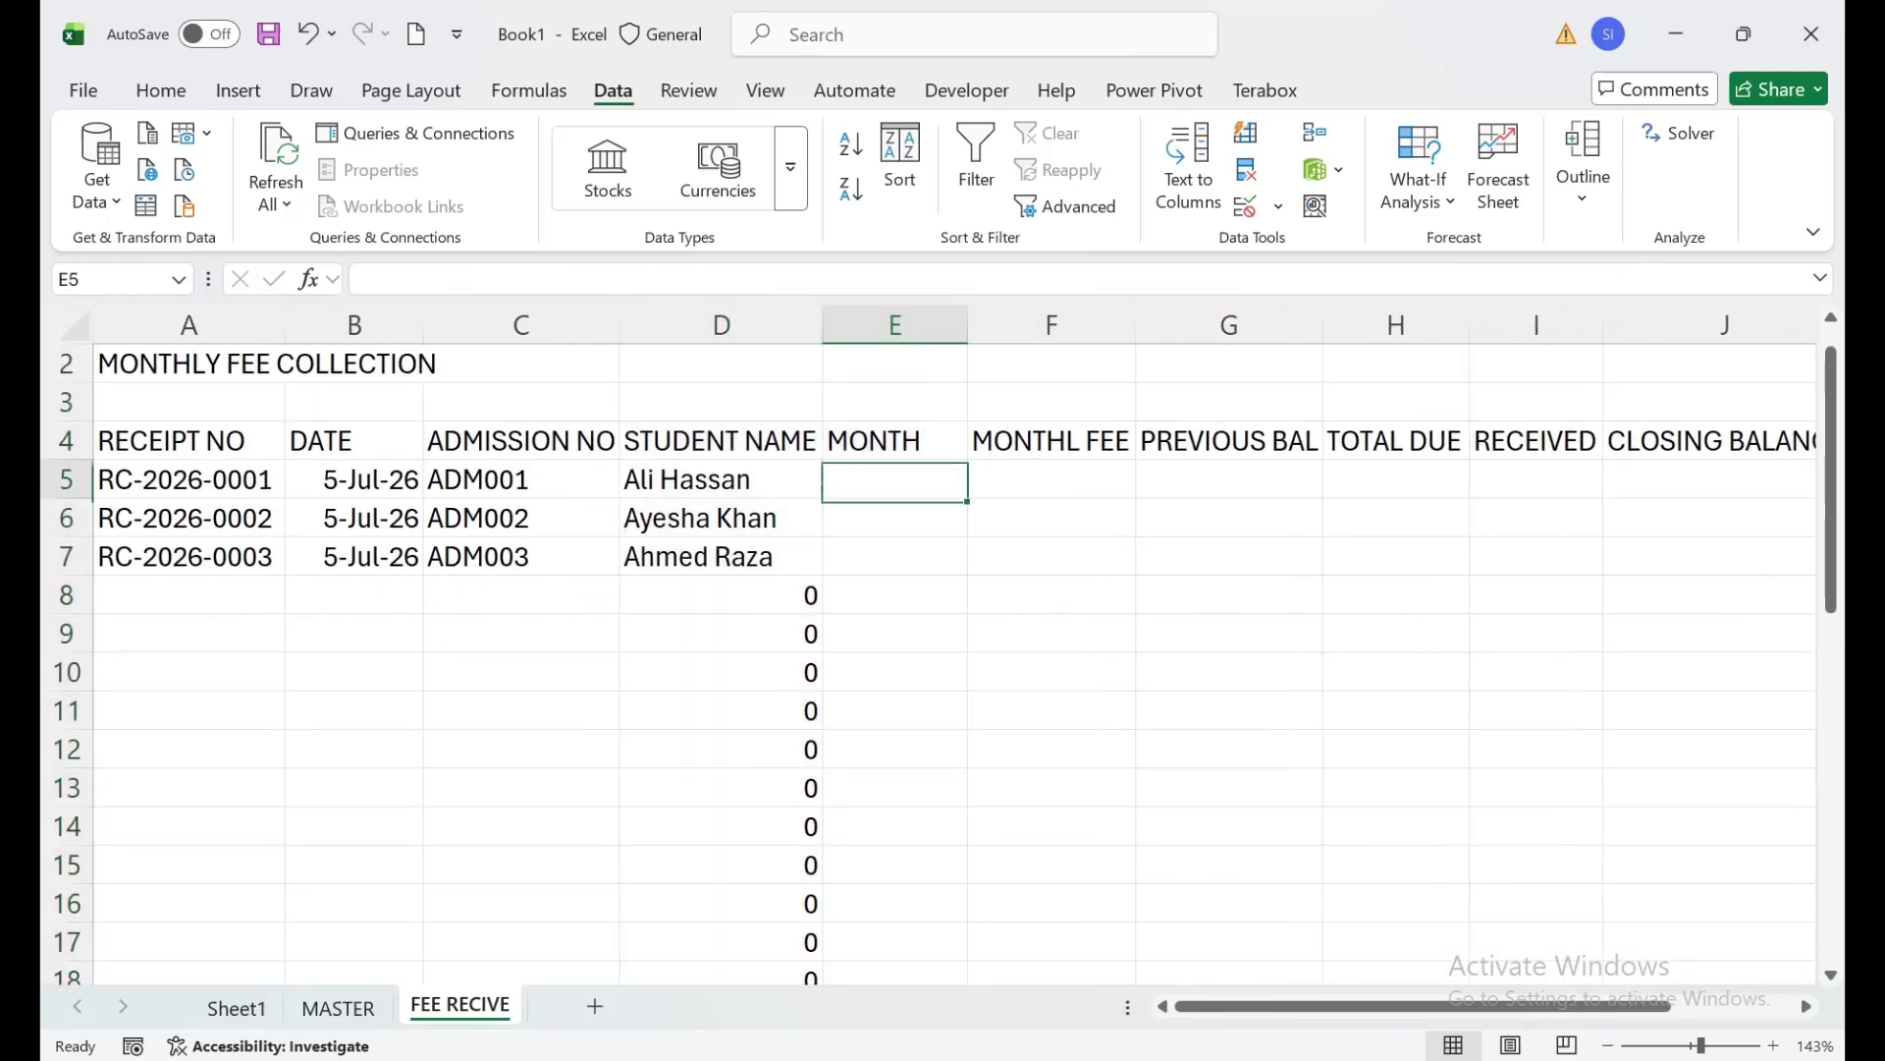
type("=TEXT(")
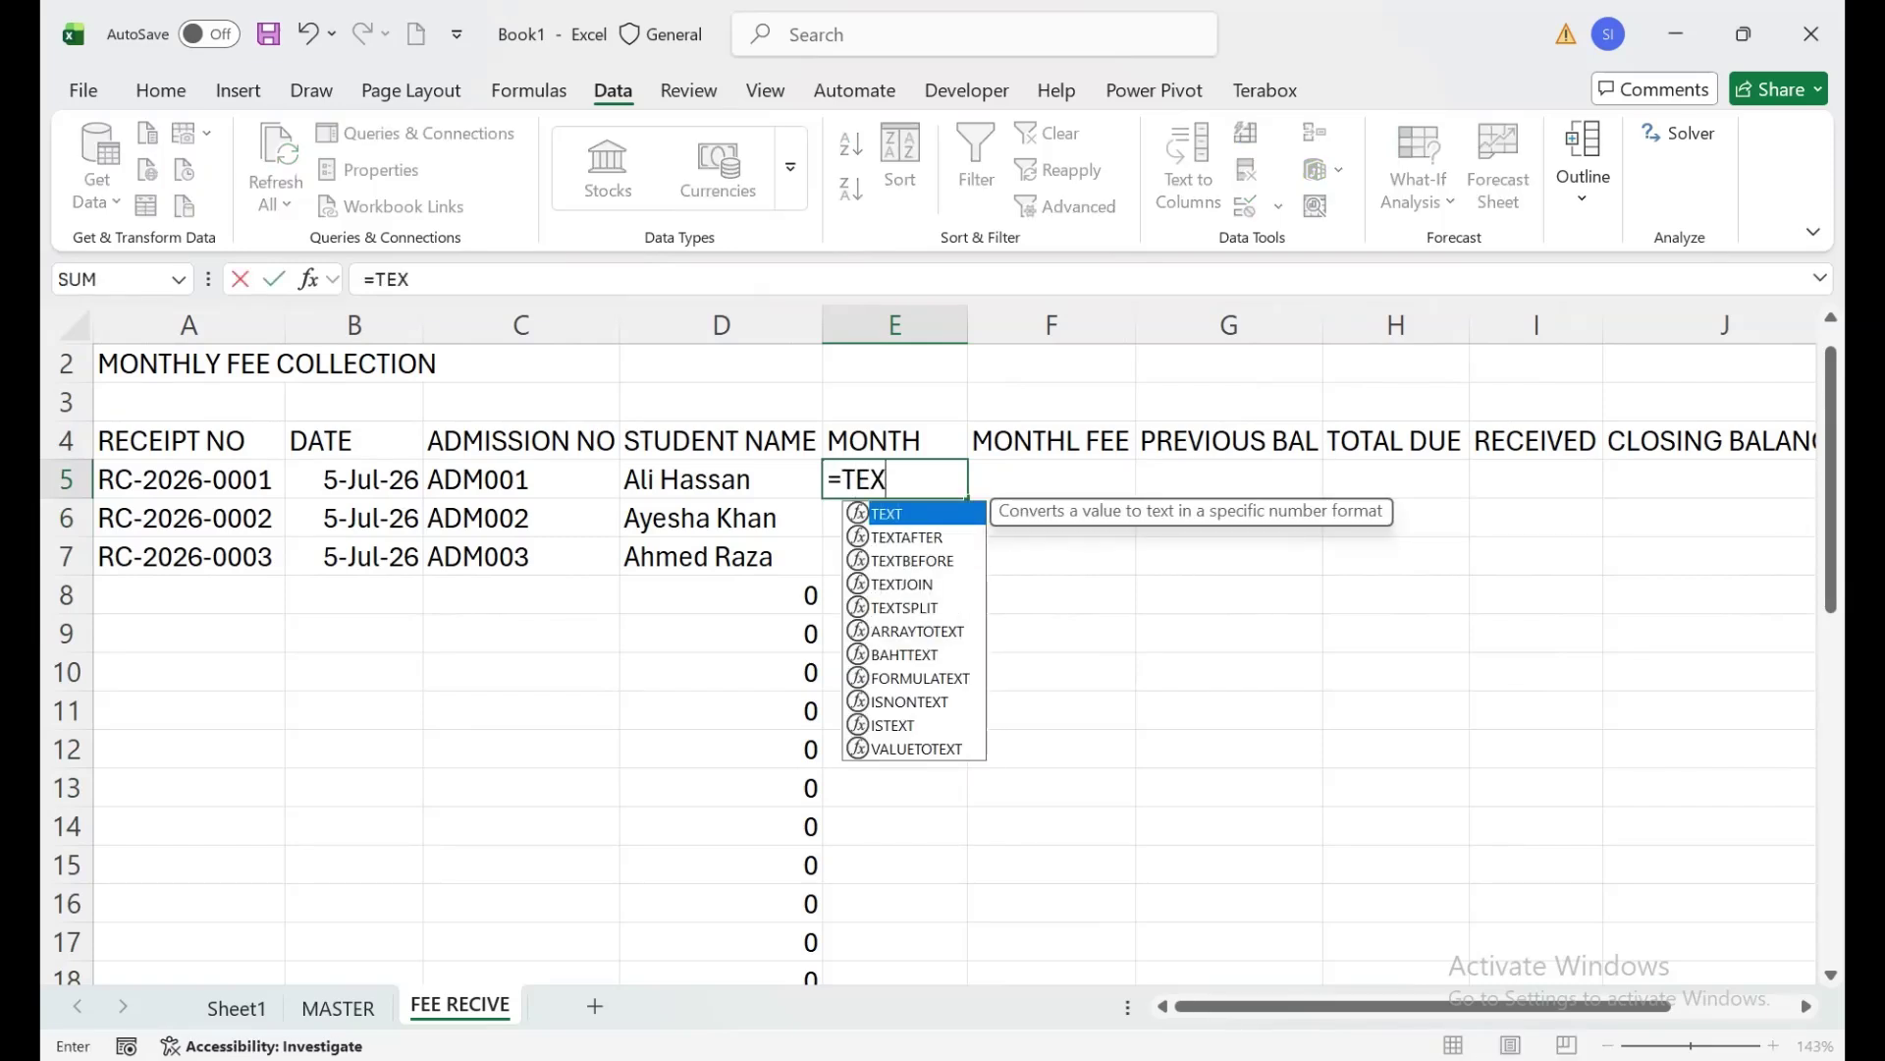
key("Left")
key("Left")
key("Left")
type(",\"")
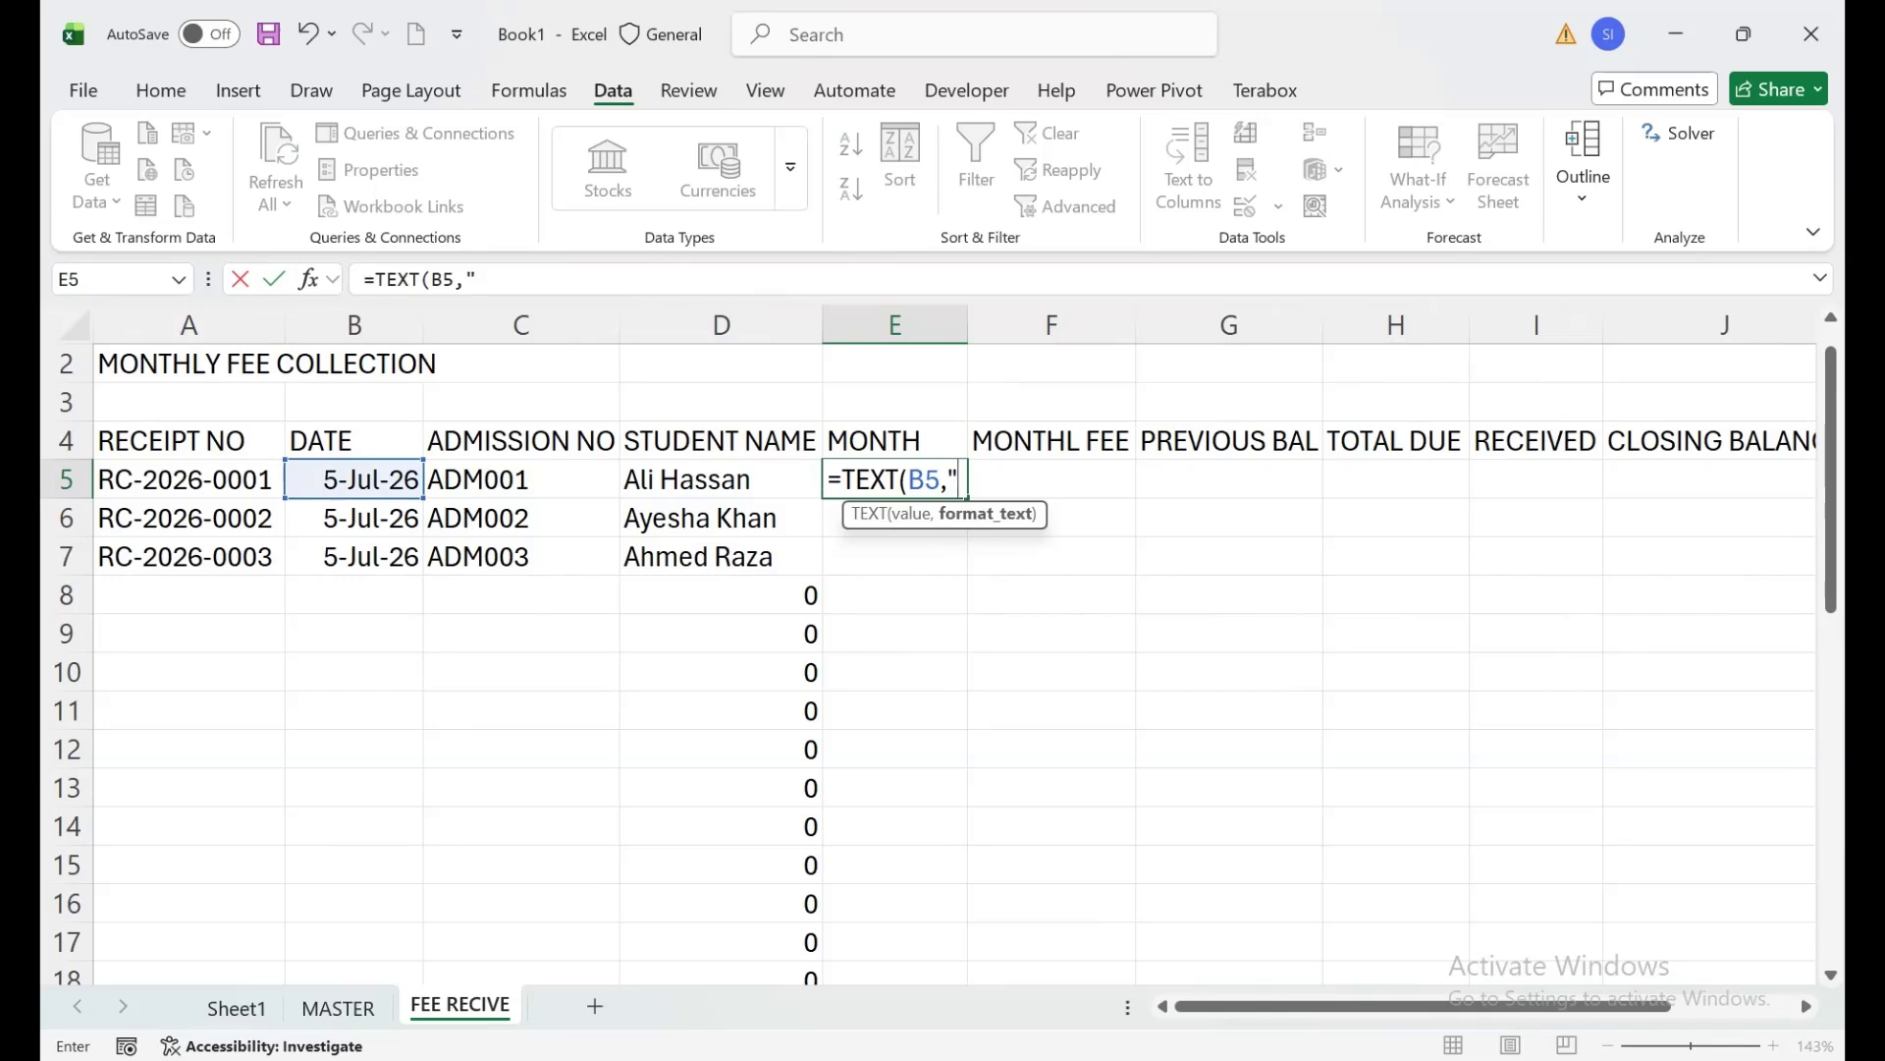
type("MMM-")
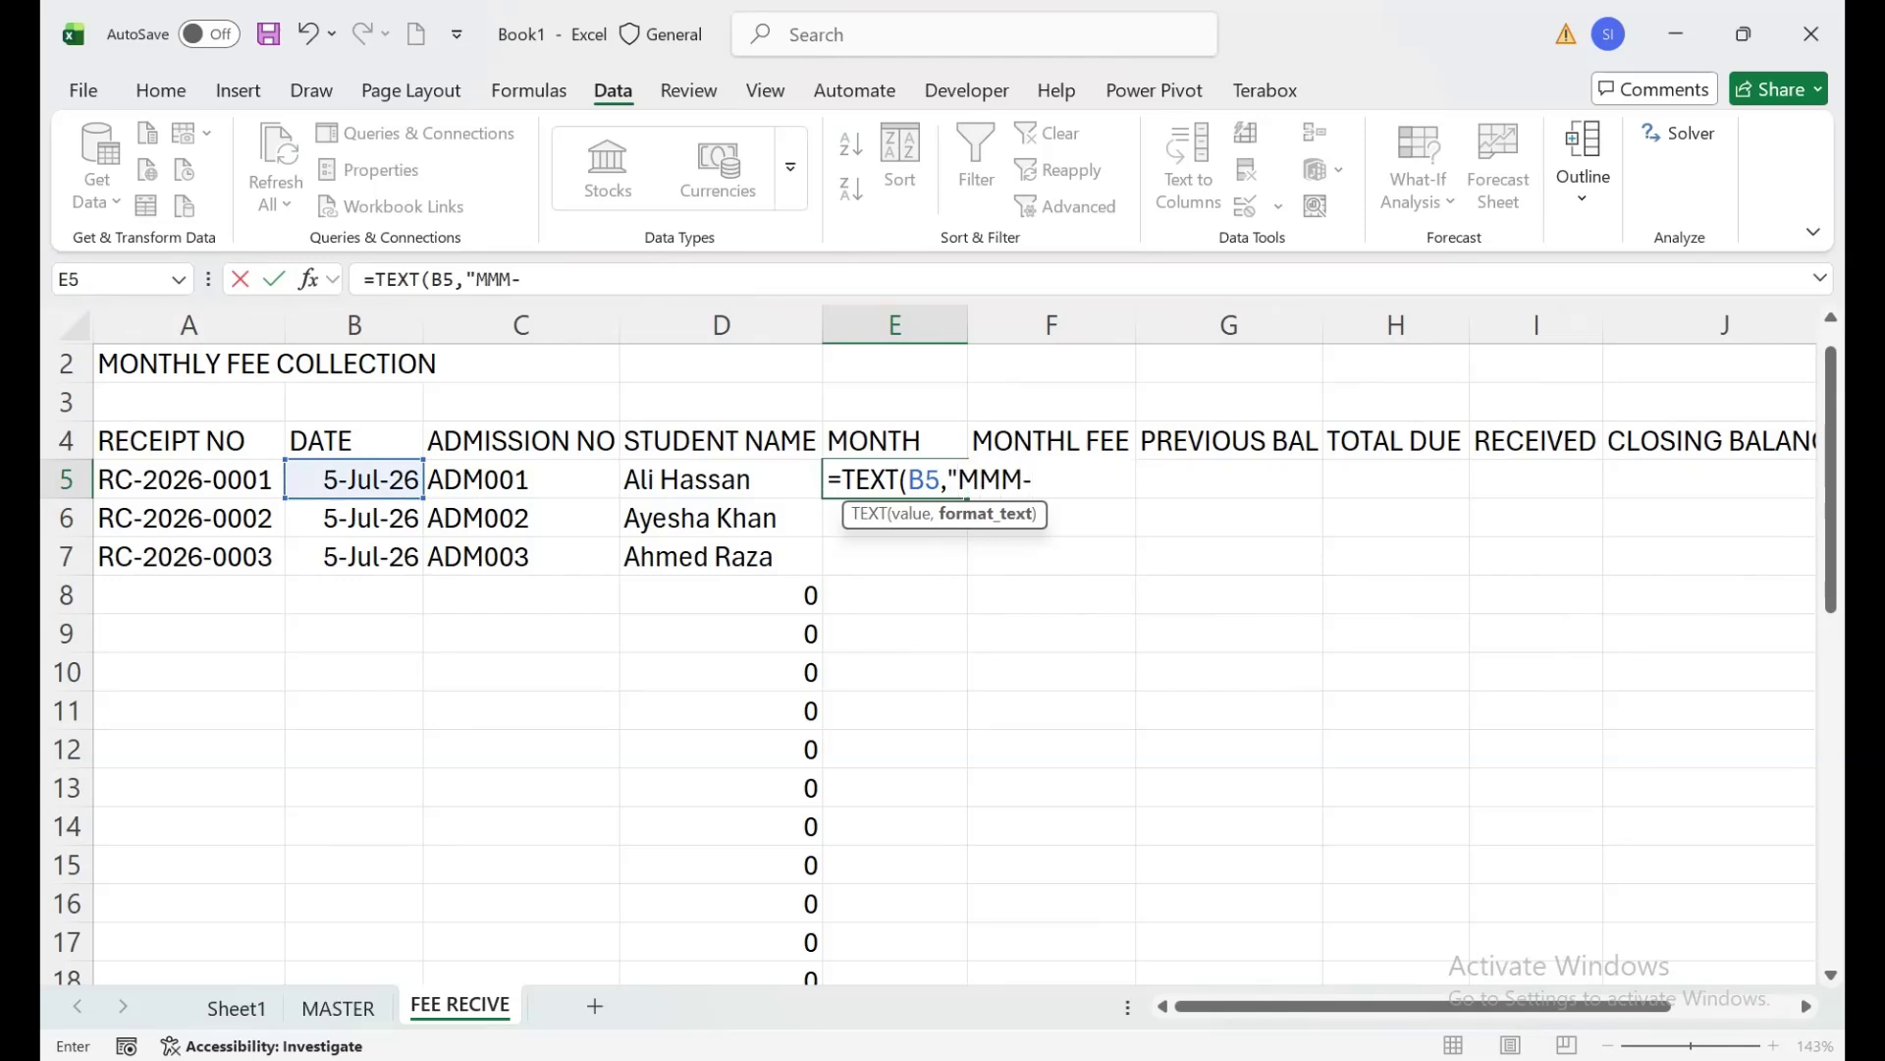
type("YYYY\")")
key("Return")
key("Up")
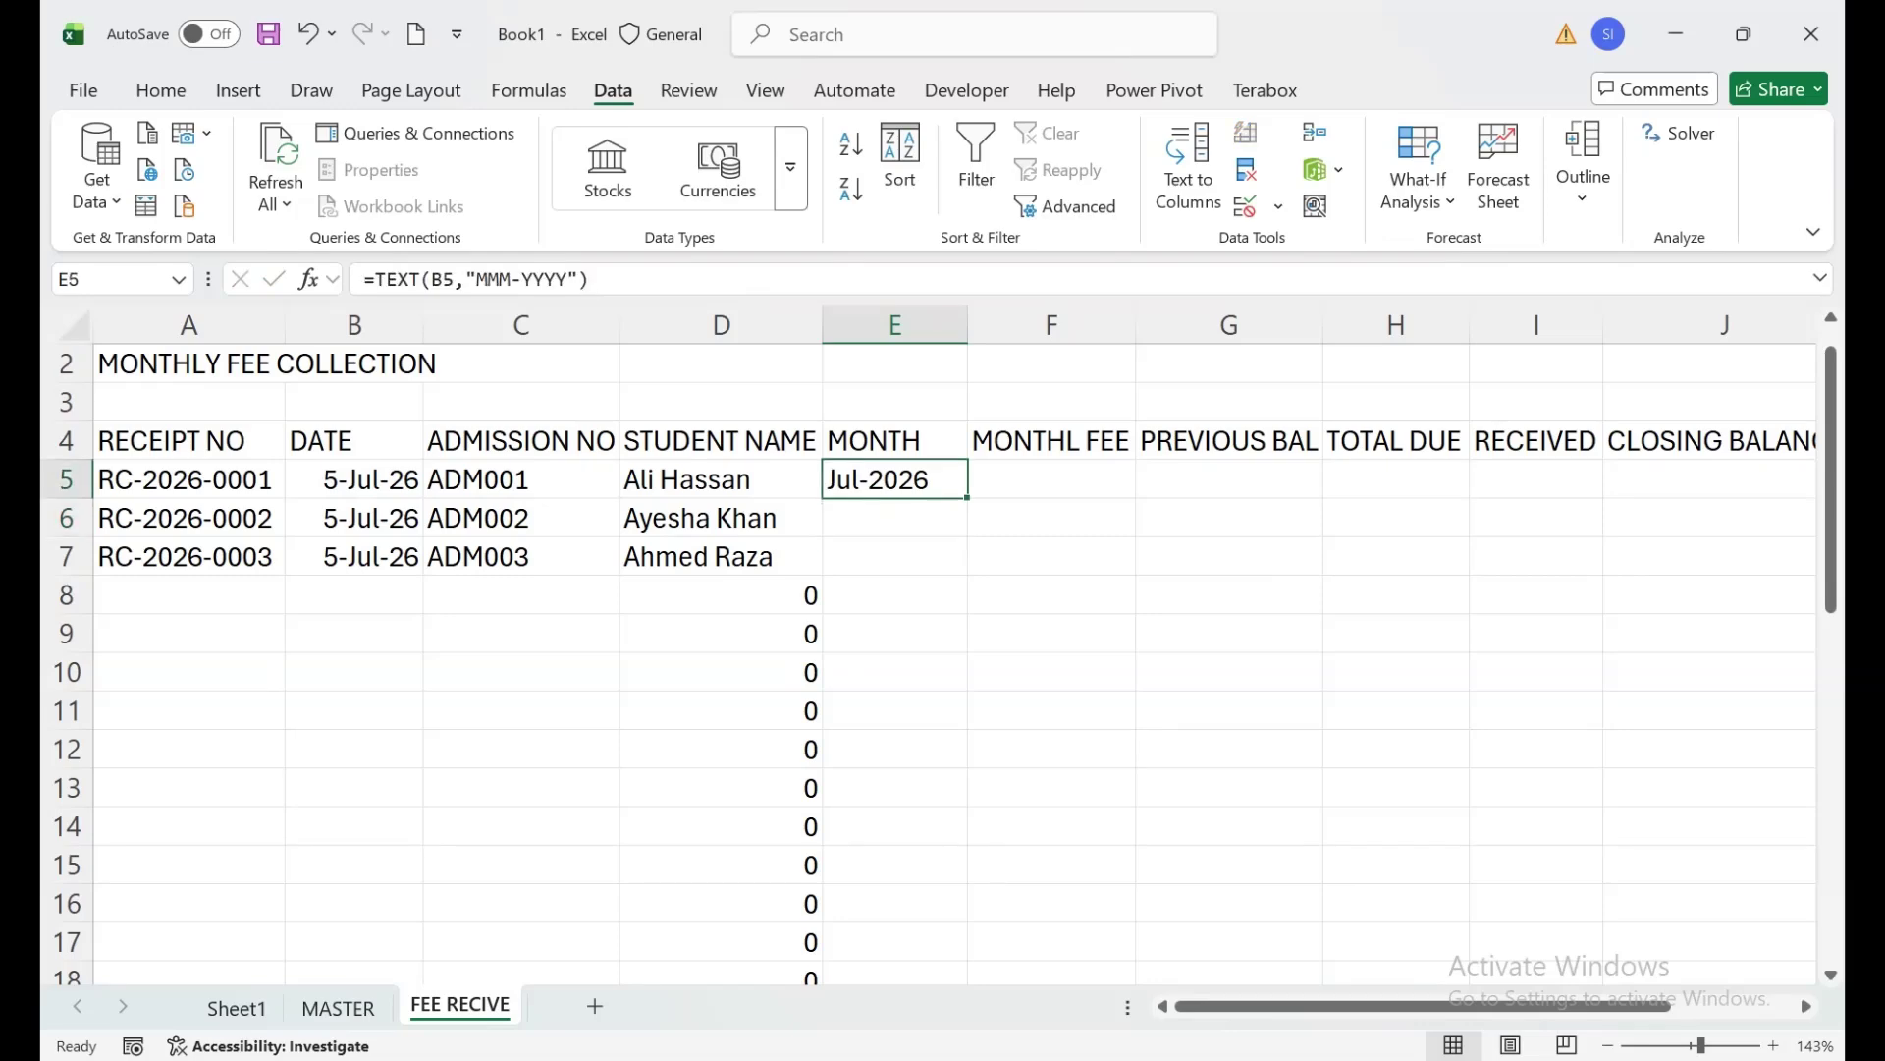
Fill the MONTH formula from E5 down past row 17, alongside the STUDENT NAME formulas.
left_click_drag(967, 498, 943, 913)
key("ctrl+Up")
key("ctrl+Up")
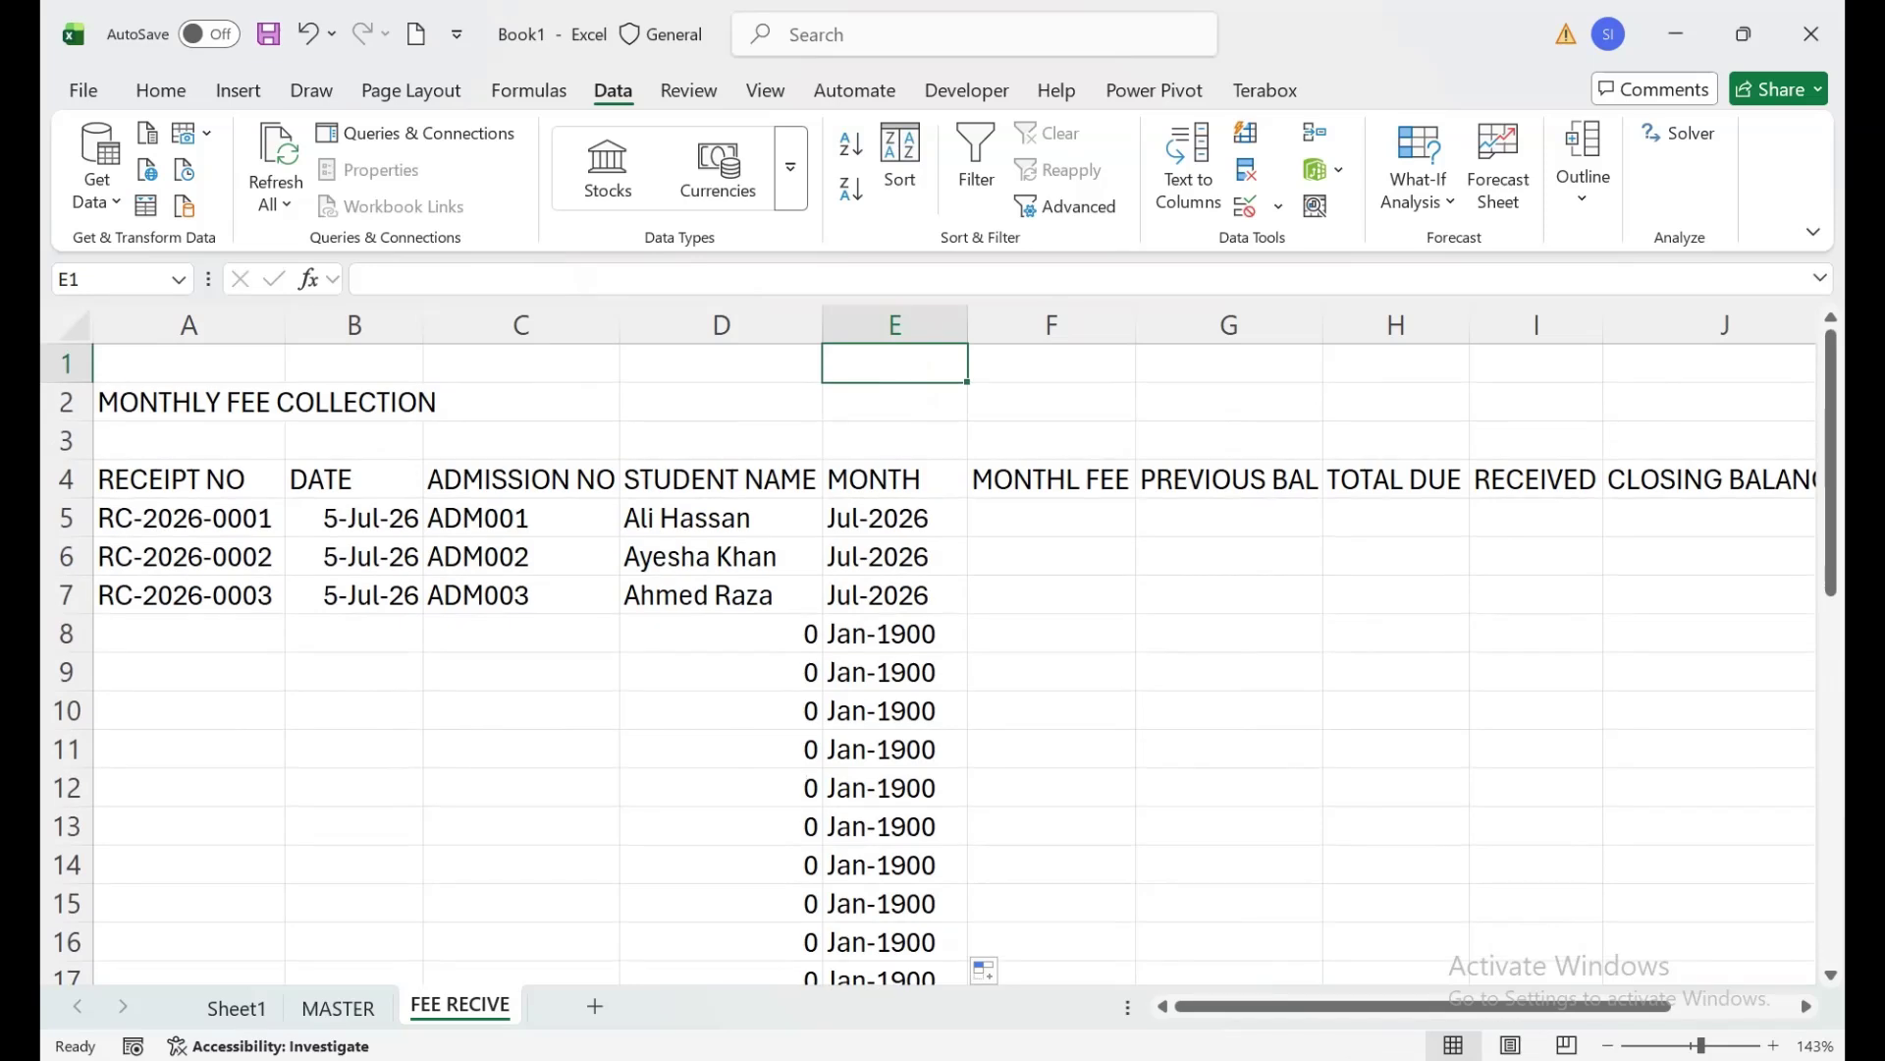
Insert an IF function before TEXT in the MONTH formula in E5.
double_click(899, 517)
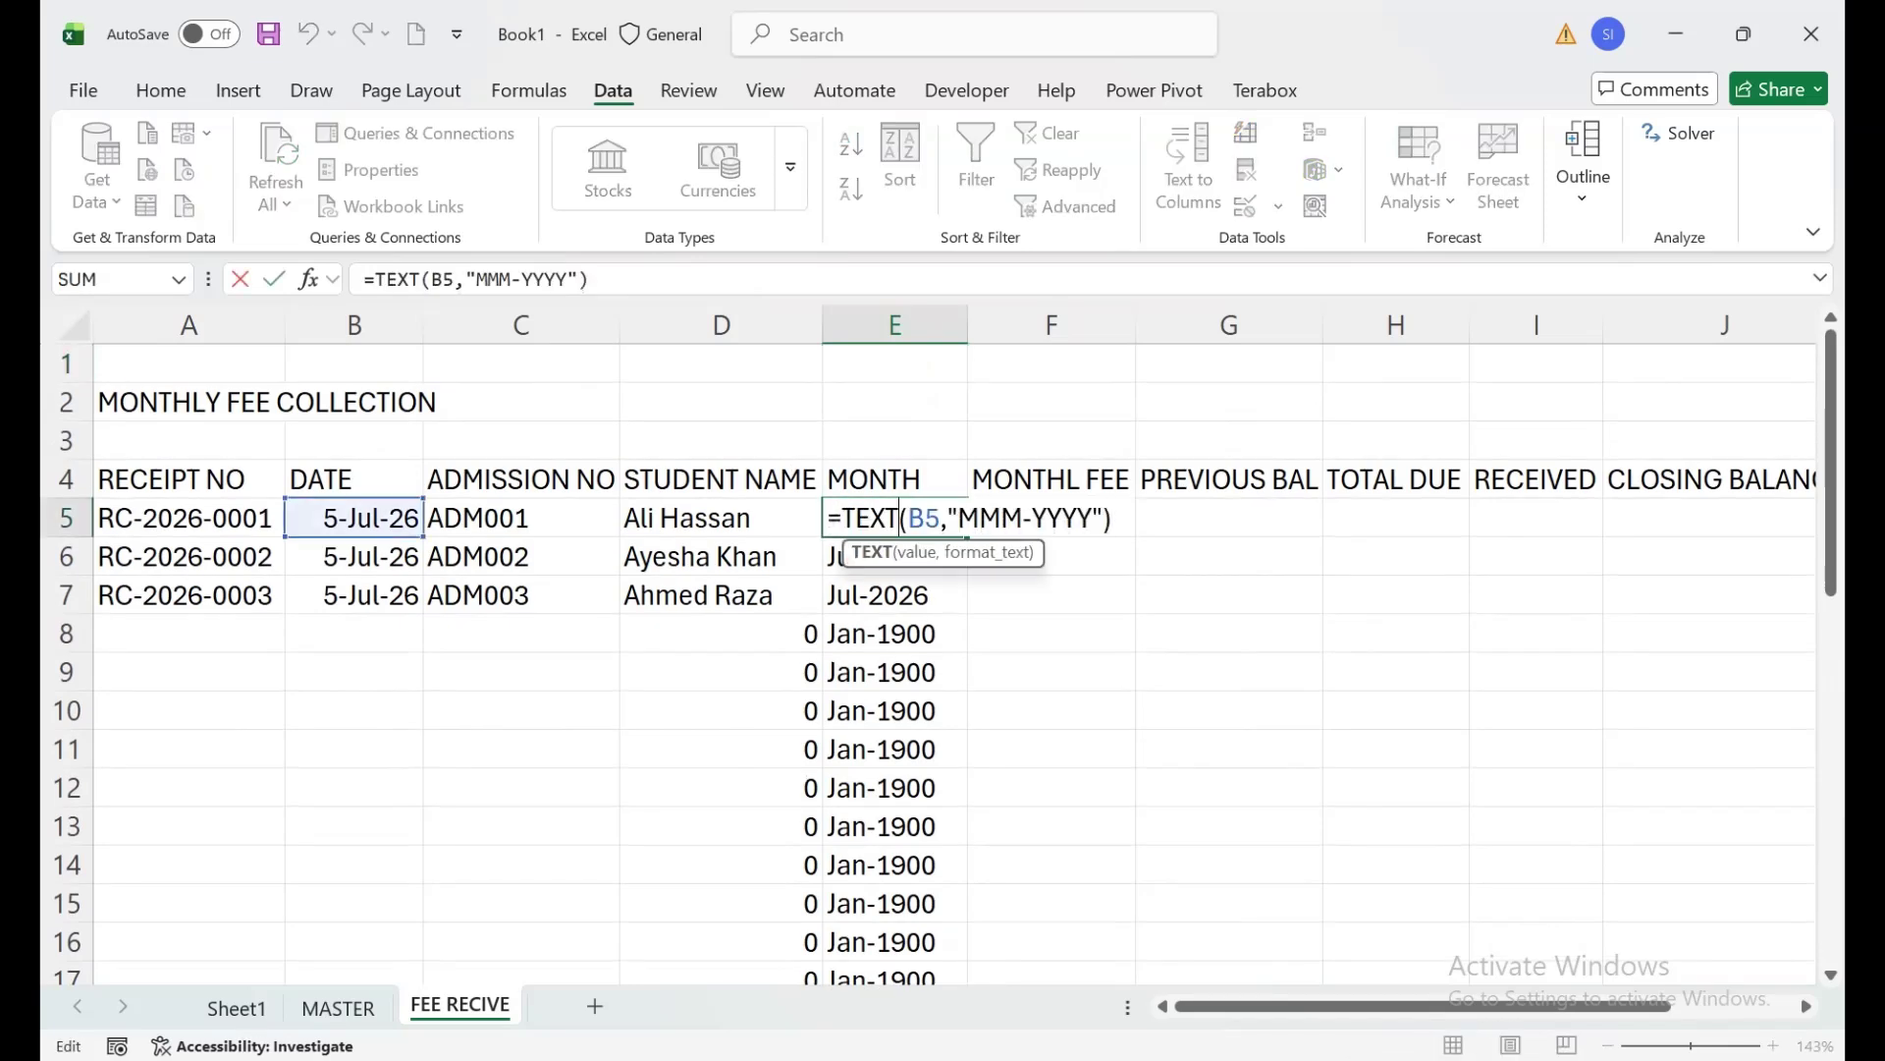
type("IF")
key("Tab")
key("Left")
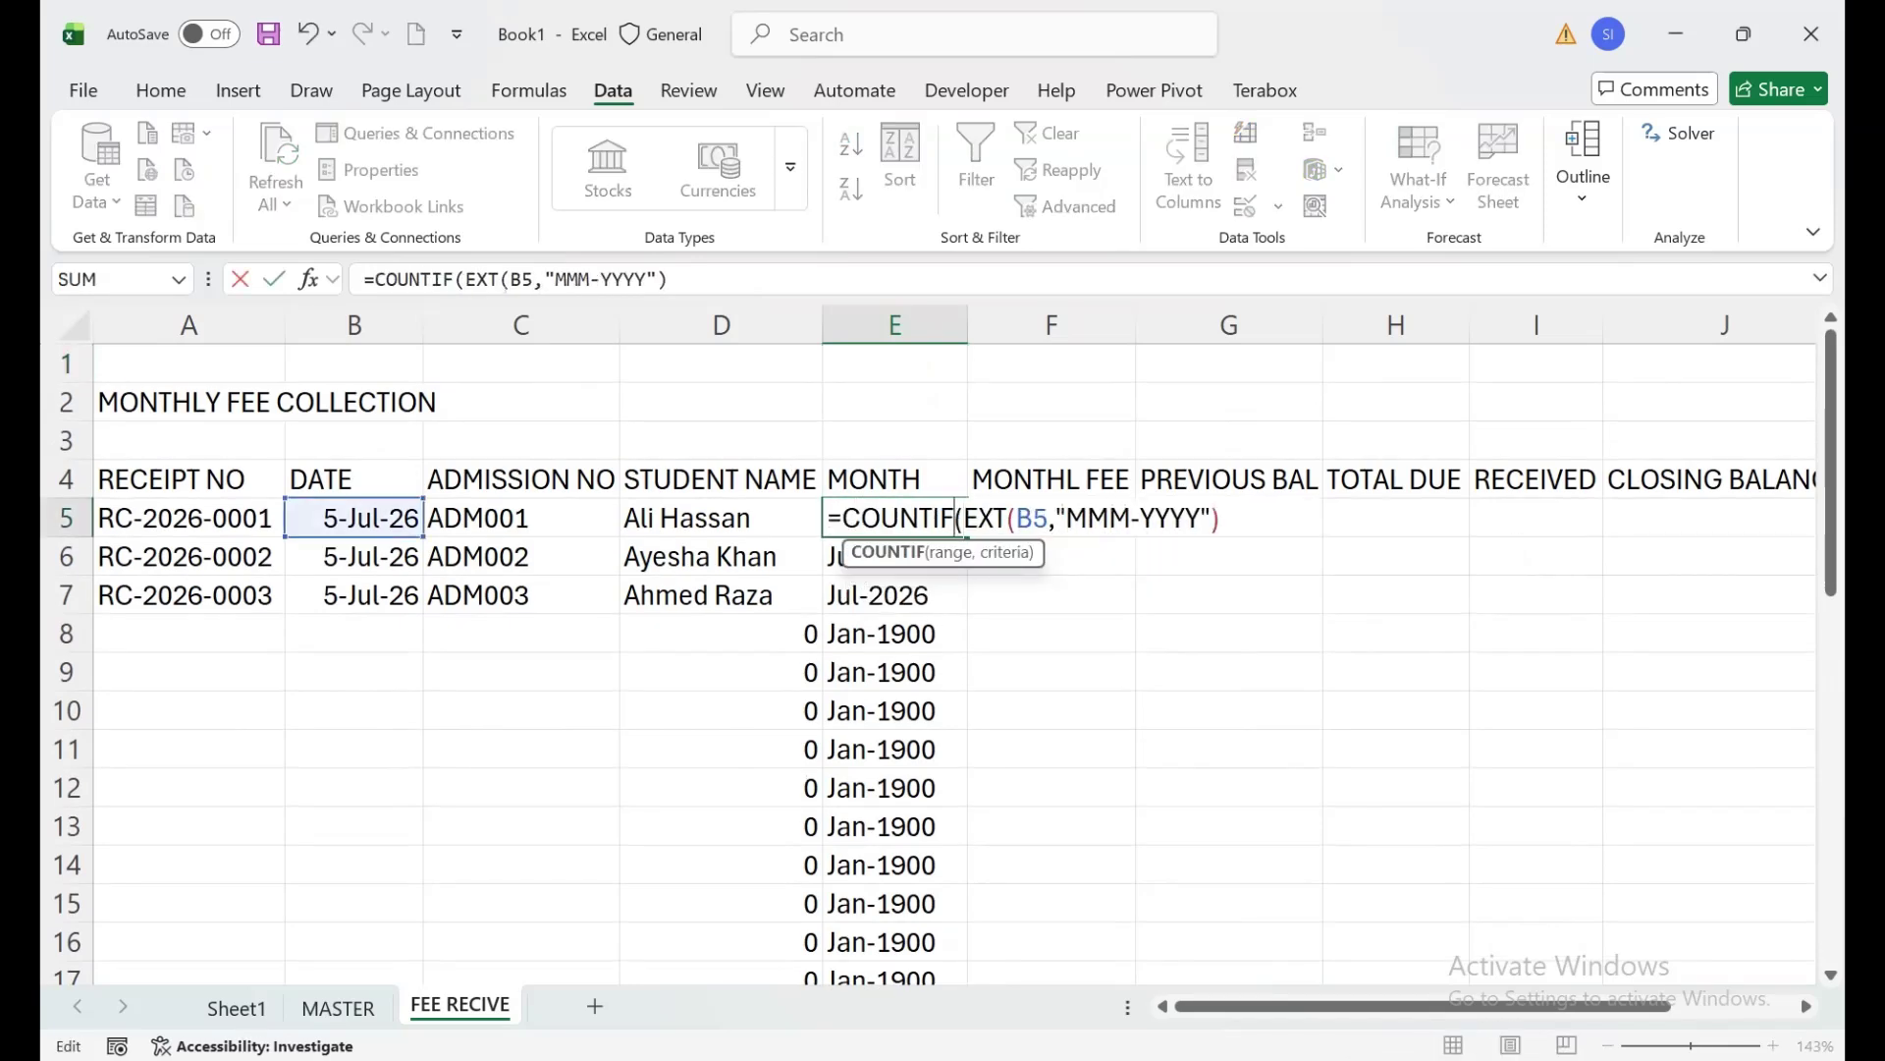
key("BackSpace")
key("BackSpace")
key("BackSpace")
key("BackSpace")
key("BackSpace")
key("BackSpace")
key("BackSpace")
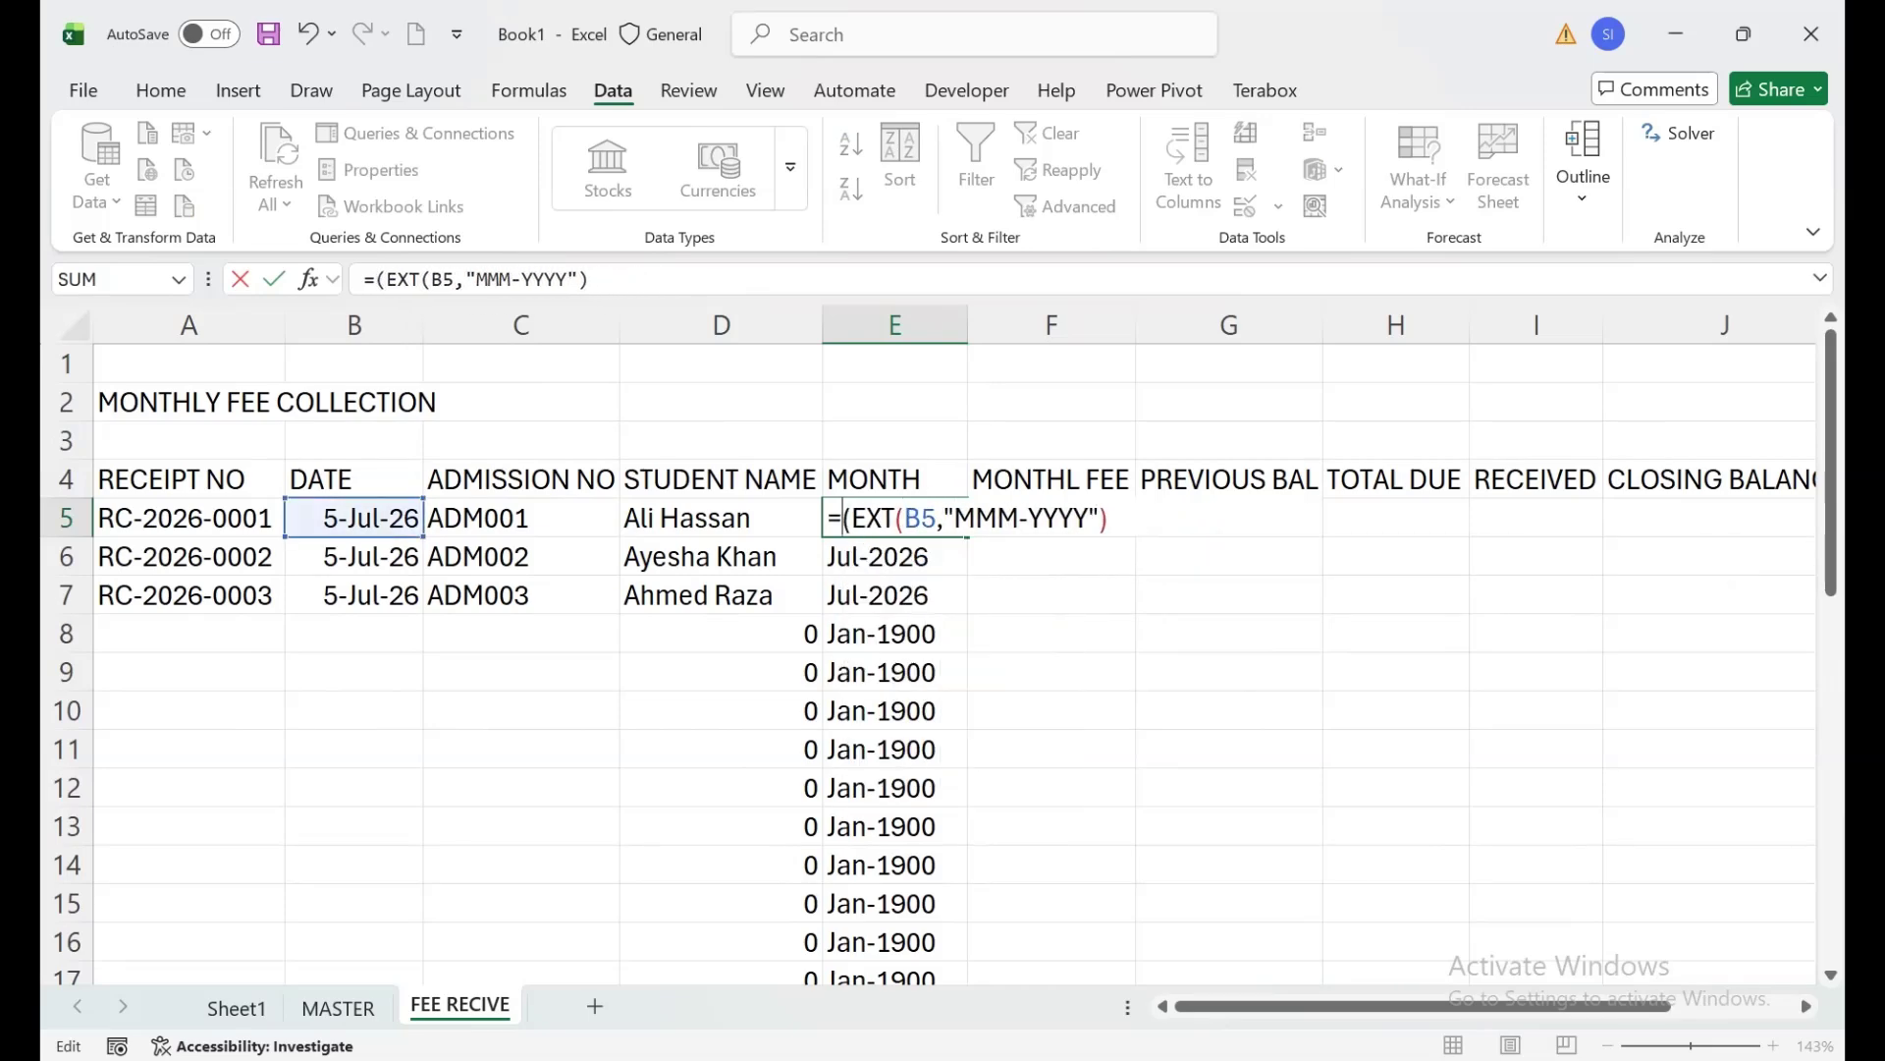
type("IF")
key("Return")
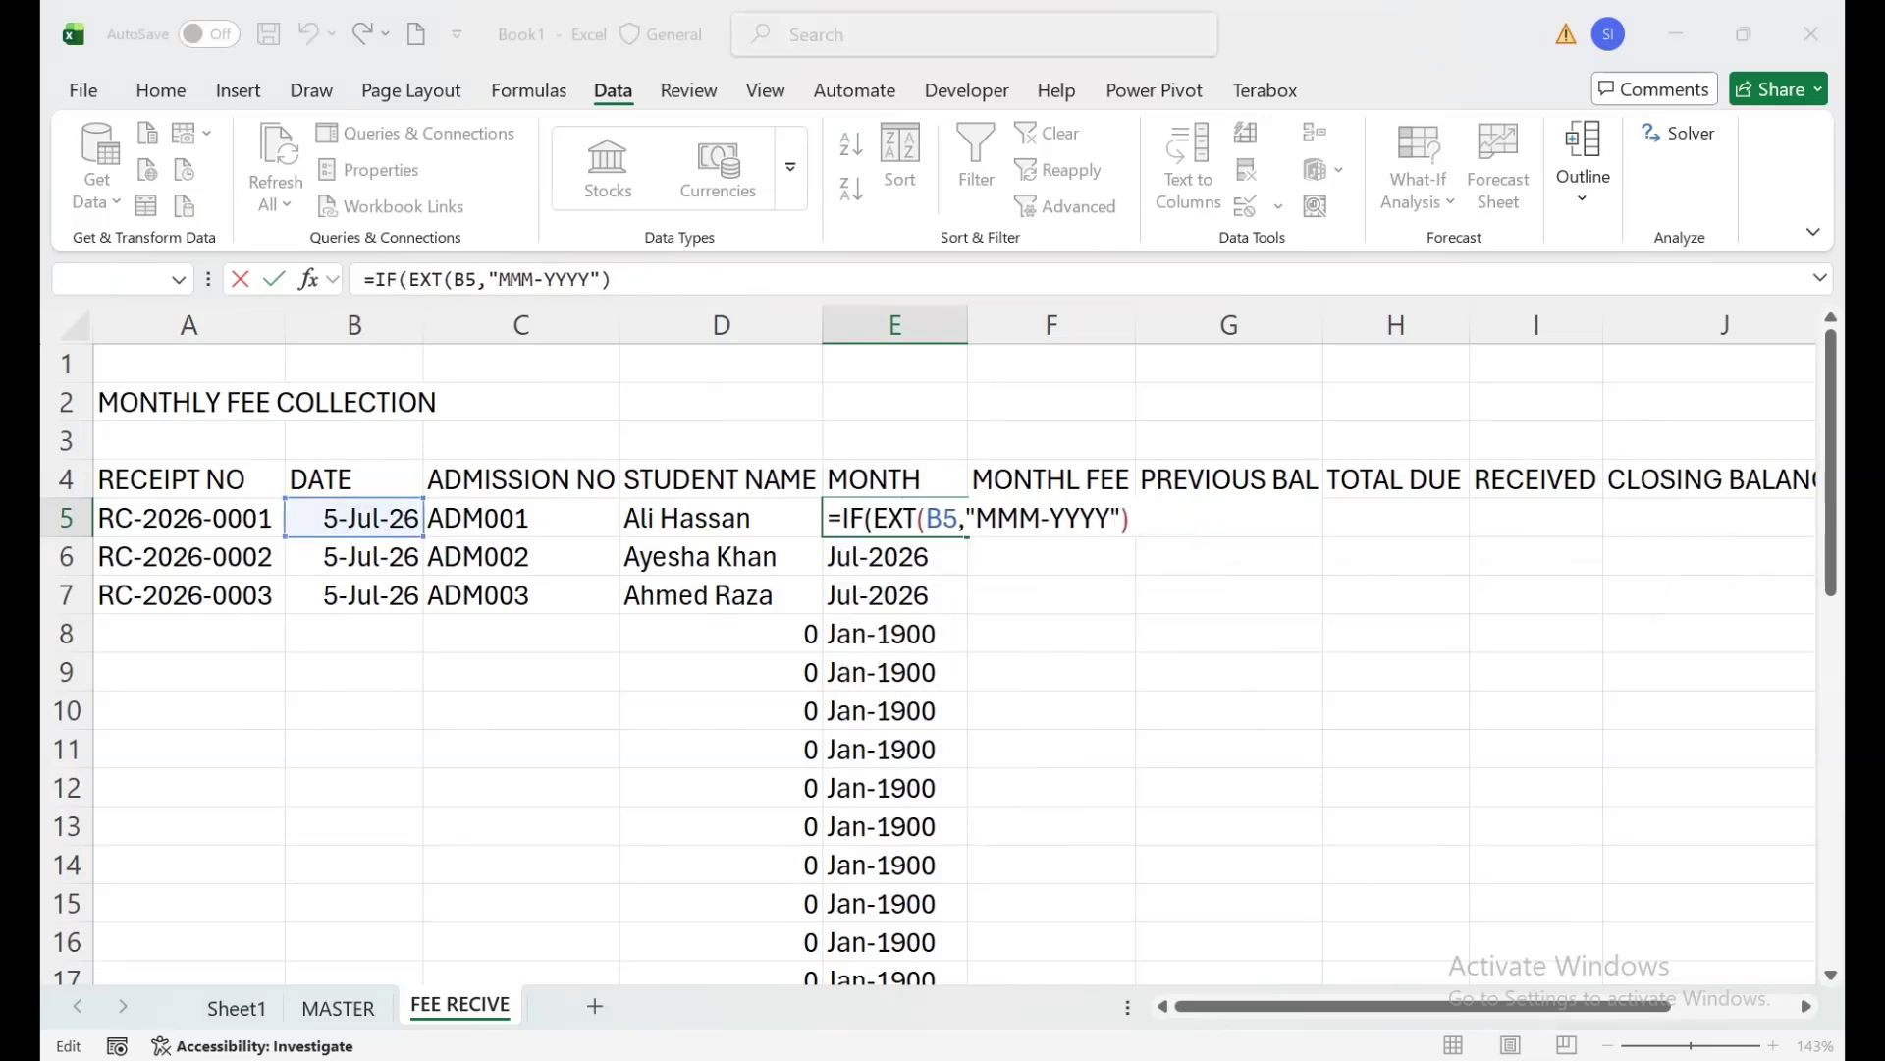
key("Return")
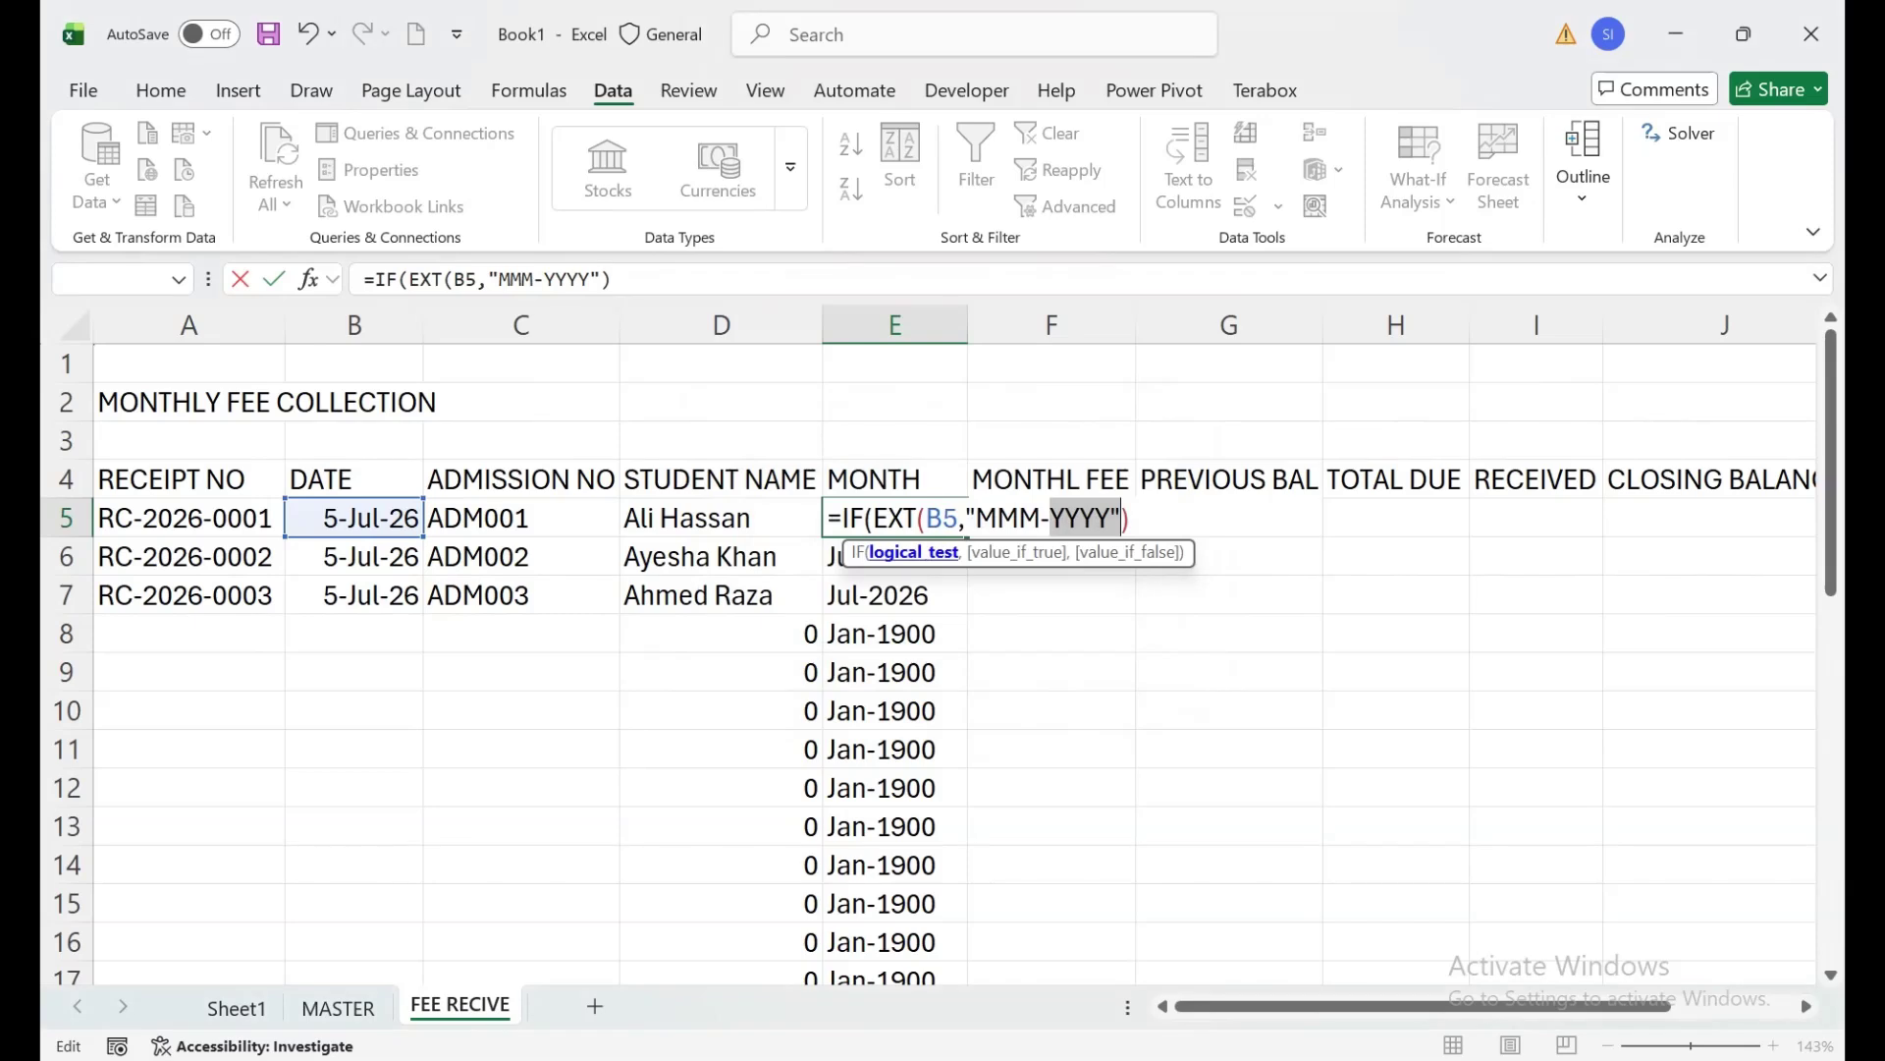
key("Left")
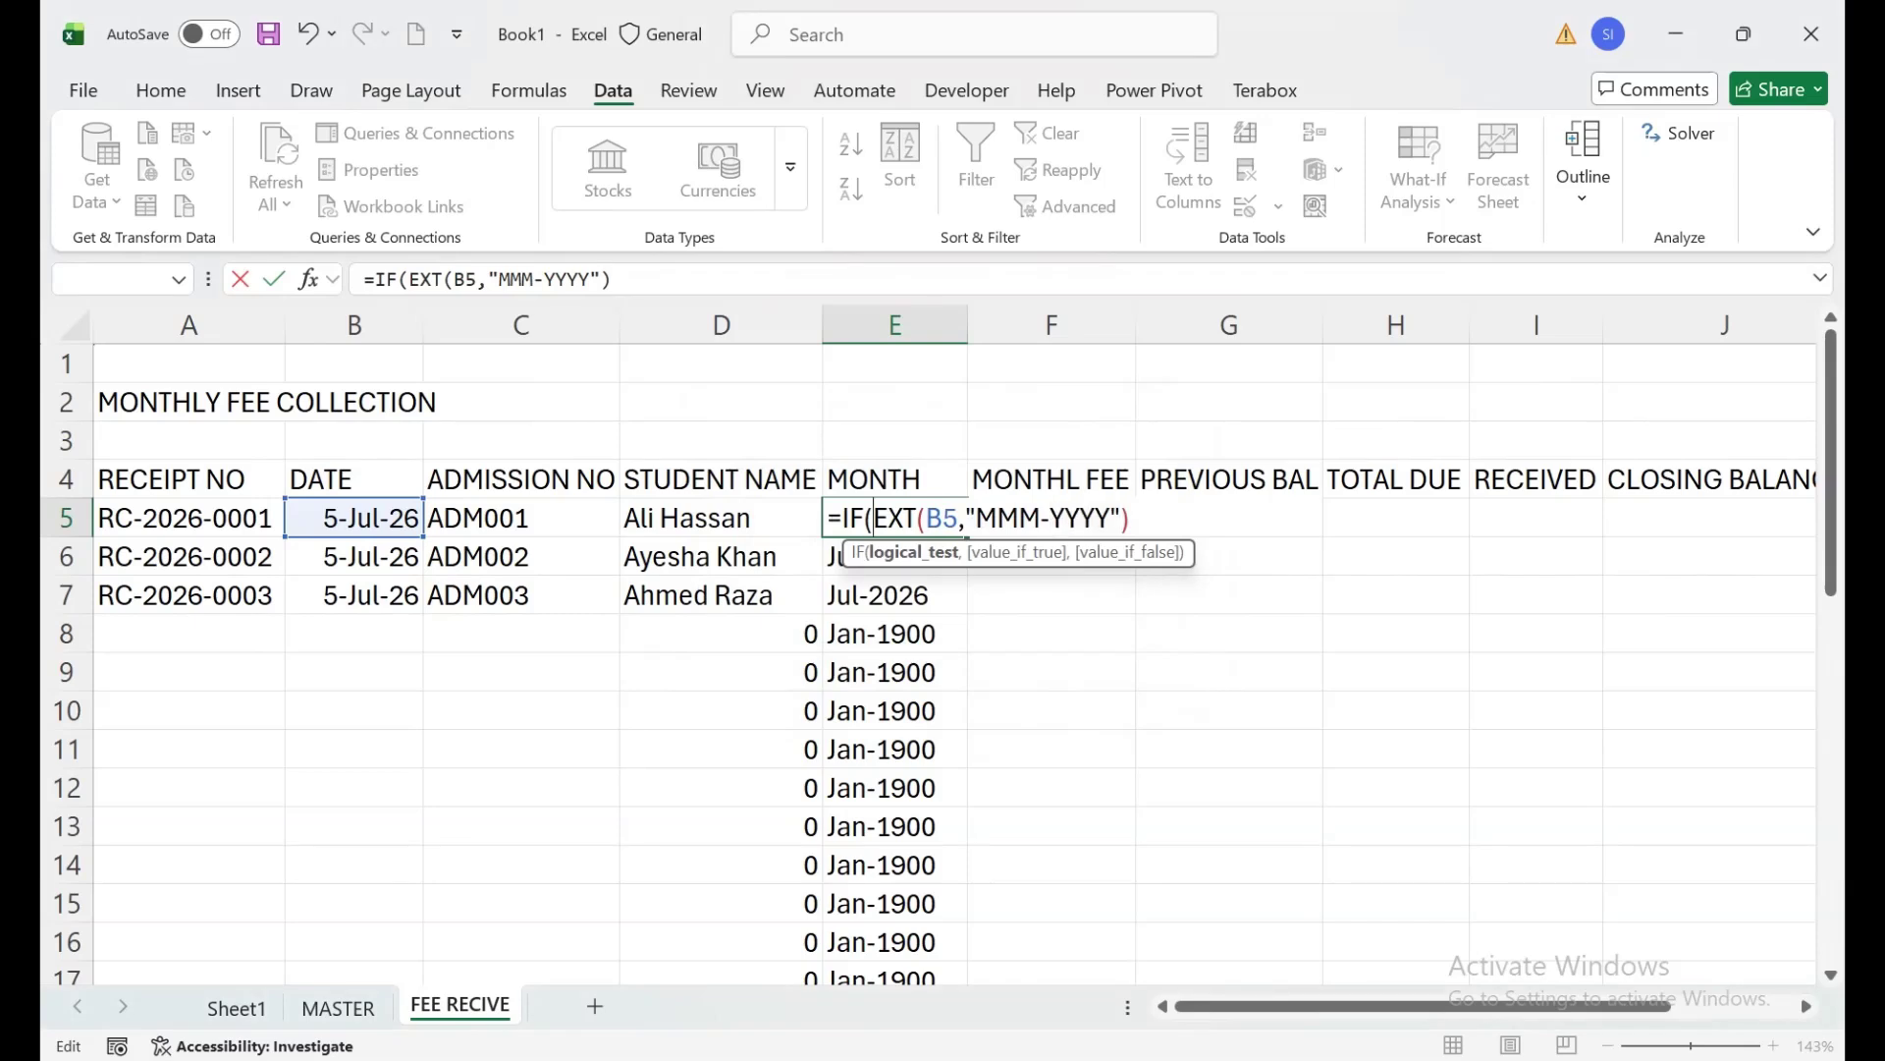
type("T")
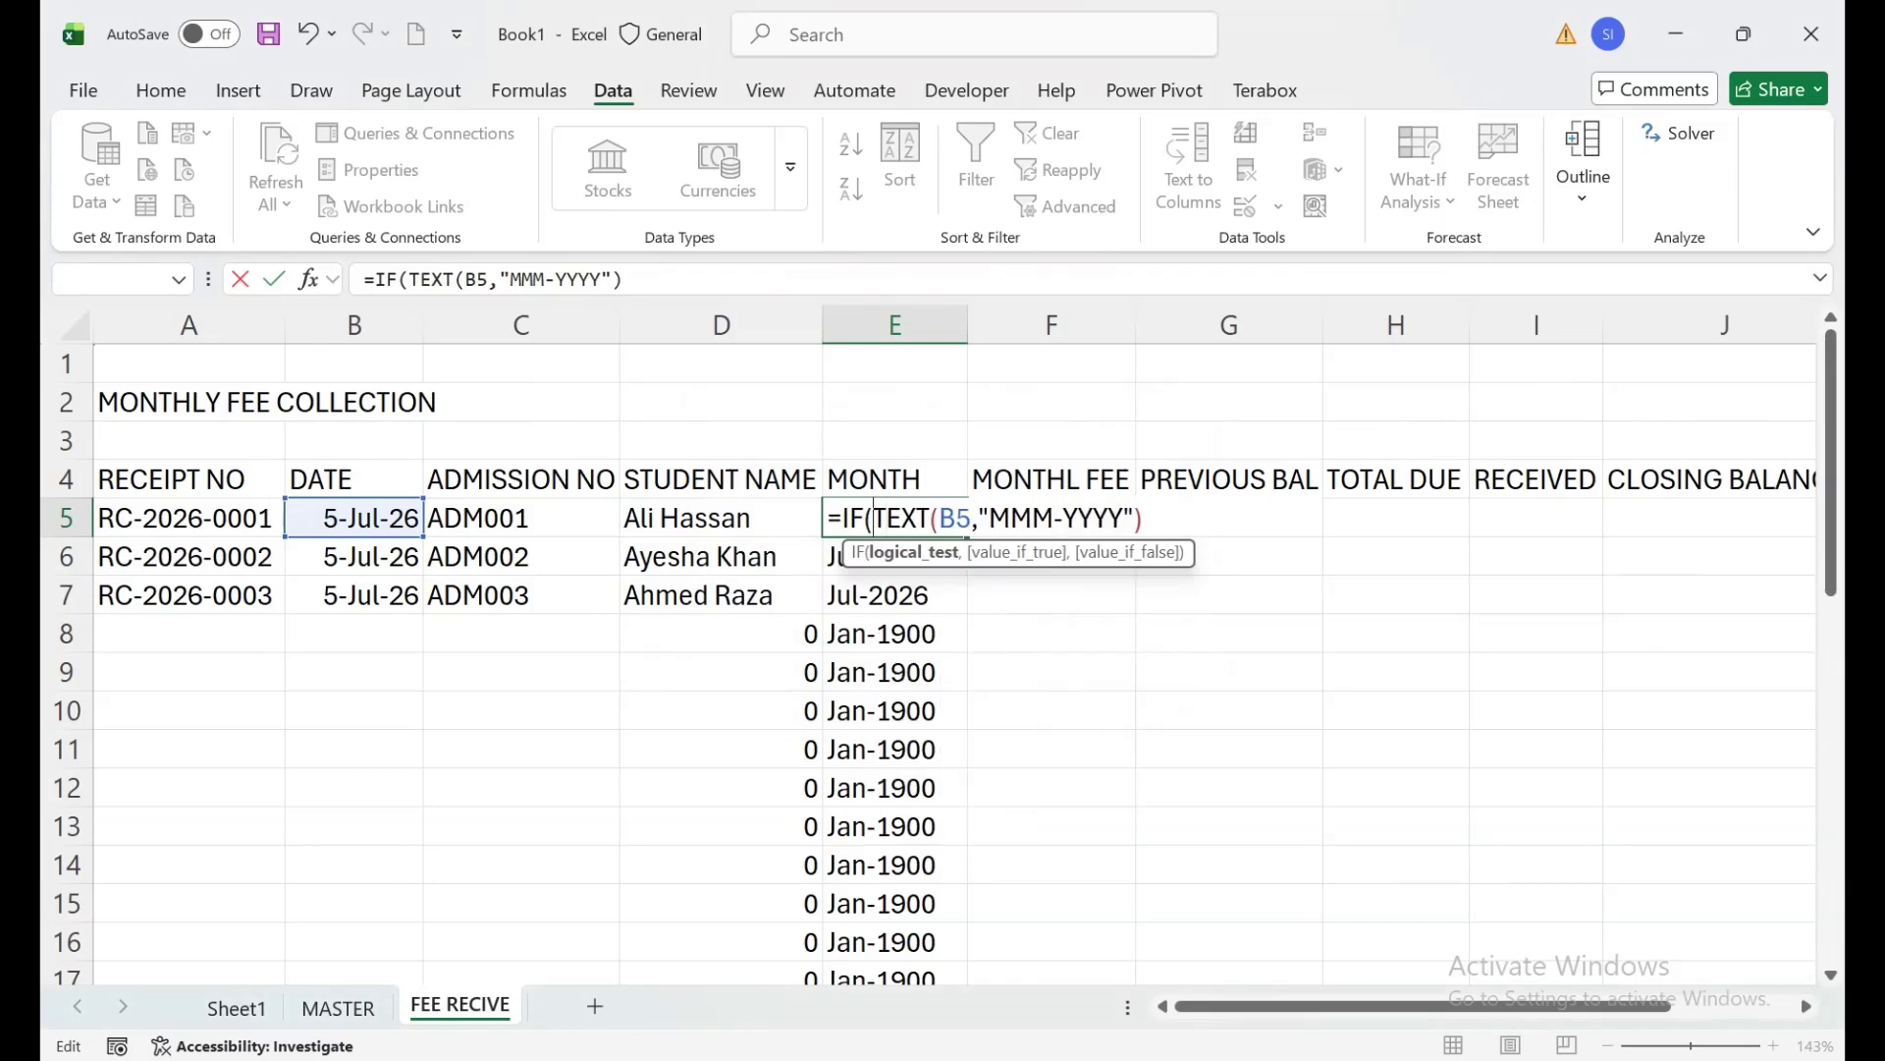
Complete the E5 formula as =IF(B5="","",TEXT(B5,"MMM-YYYY")) and fill it down the MONTH column.
left_click(354, 517)
type("=\"\"")
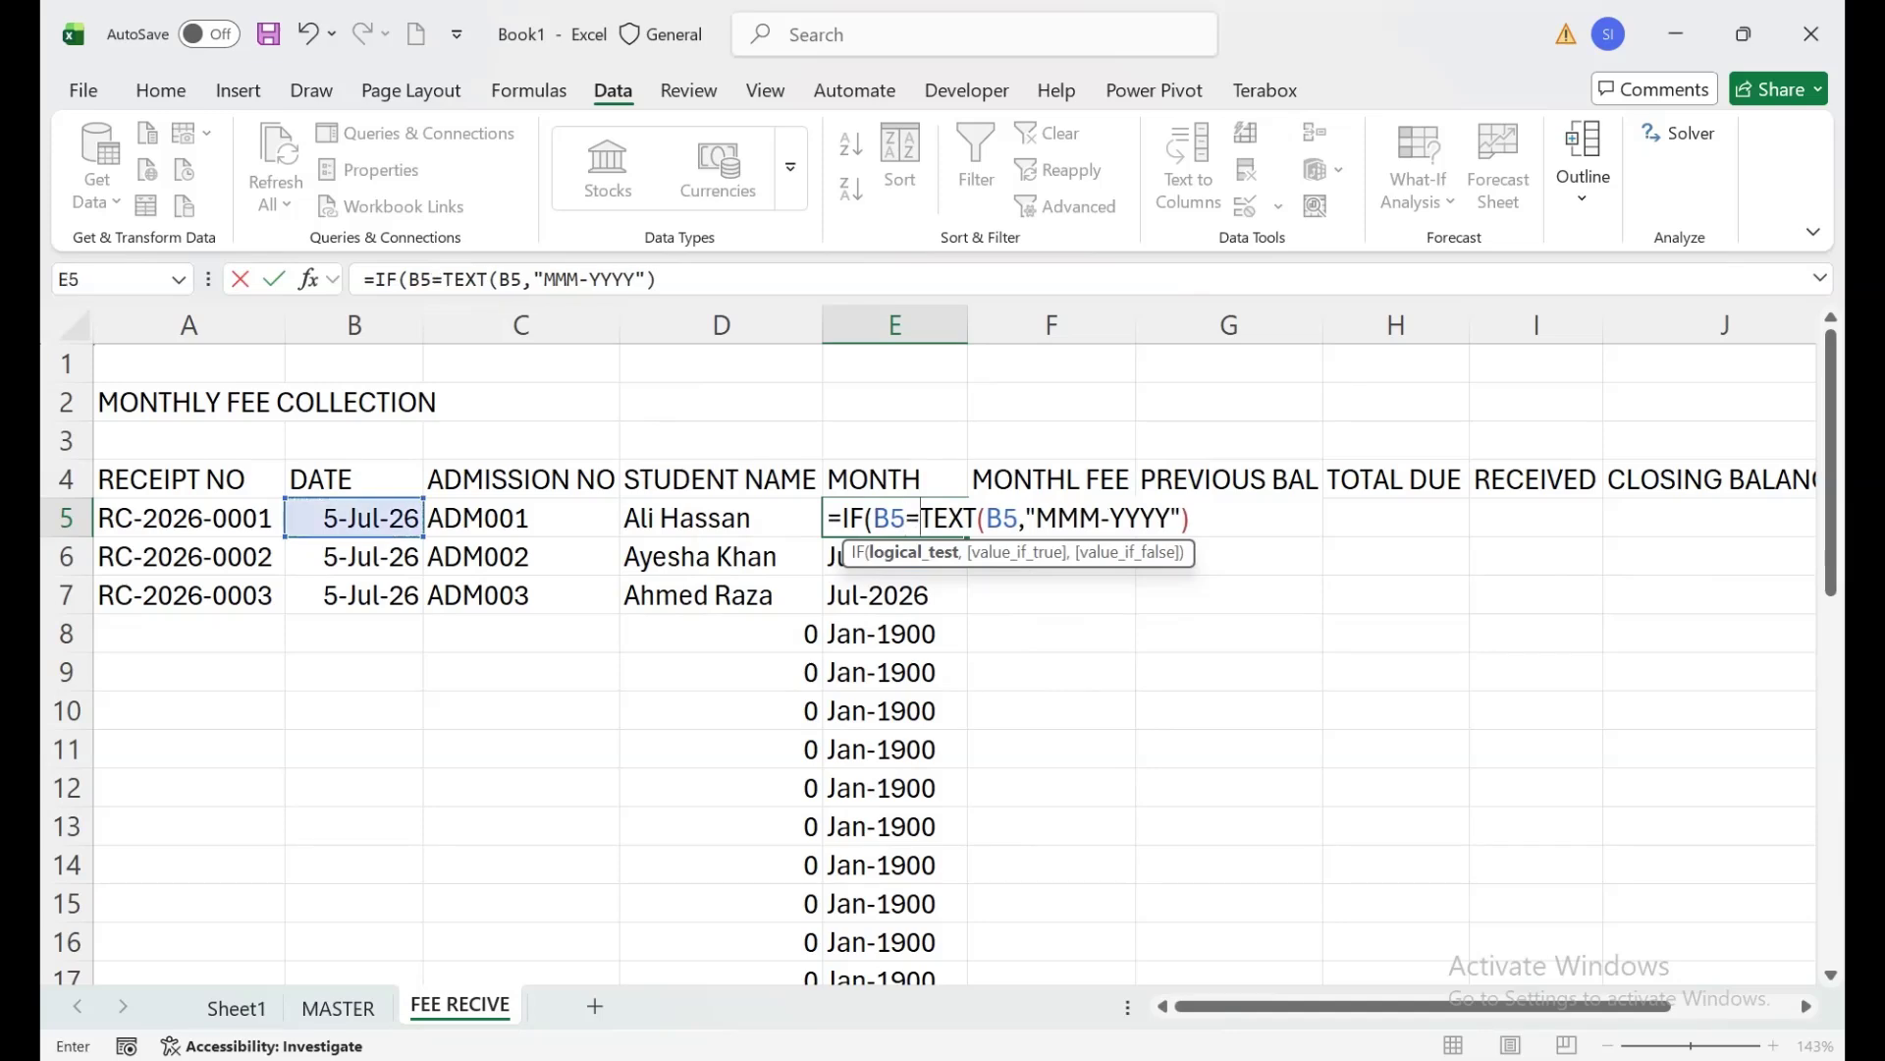
type(",\"\"M")
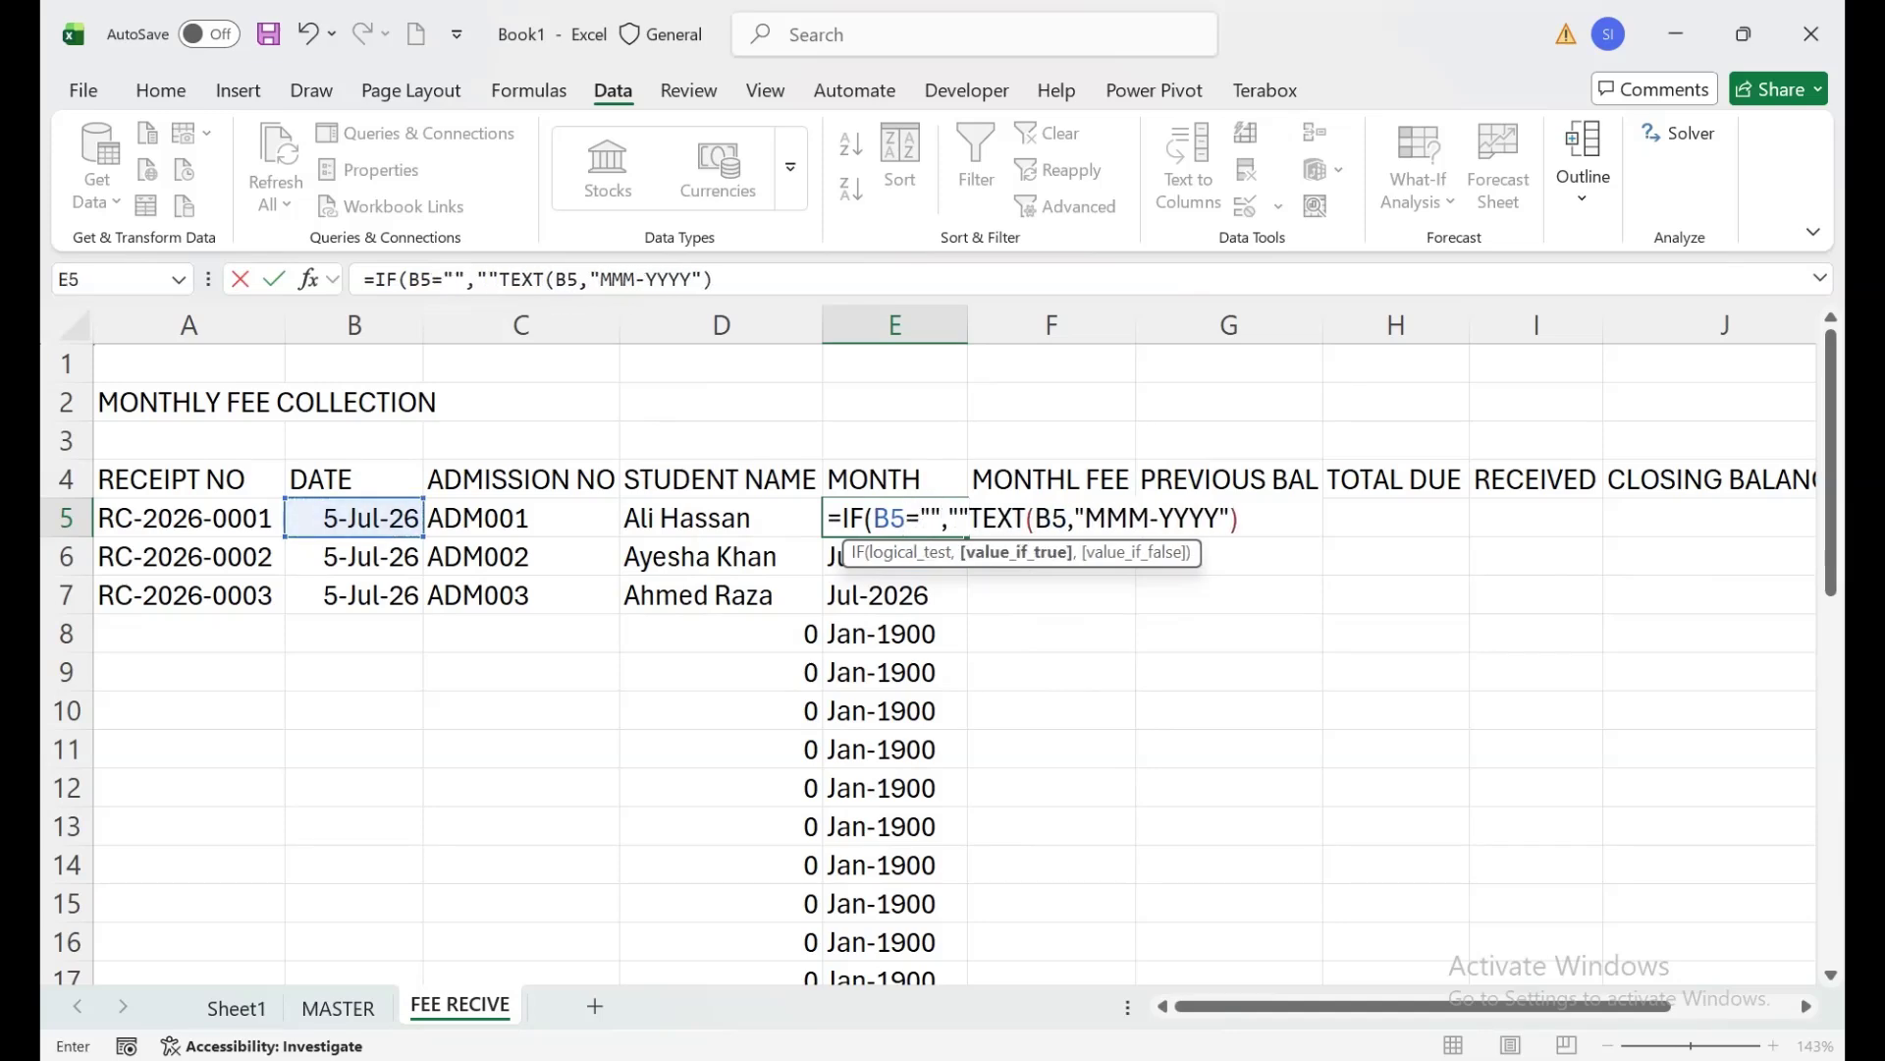
key("BackSpace")
type(",")
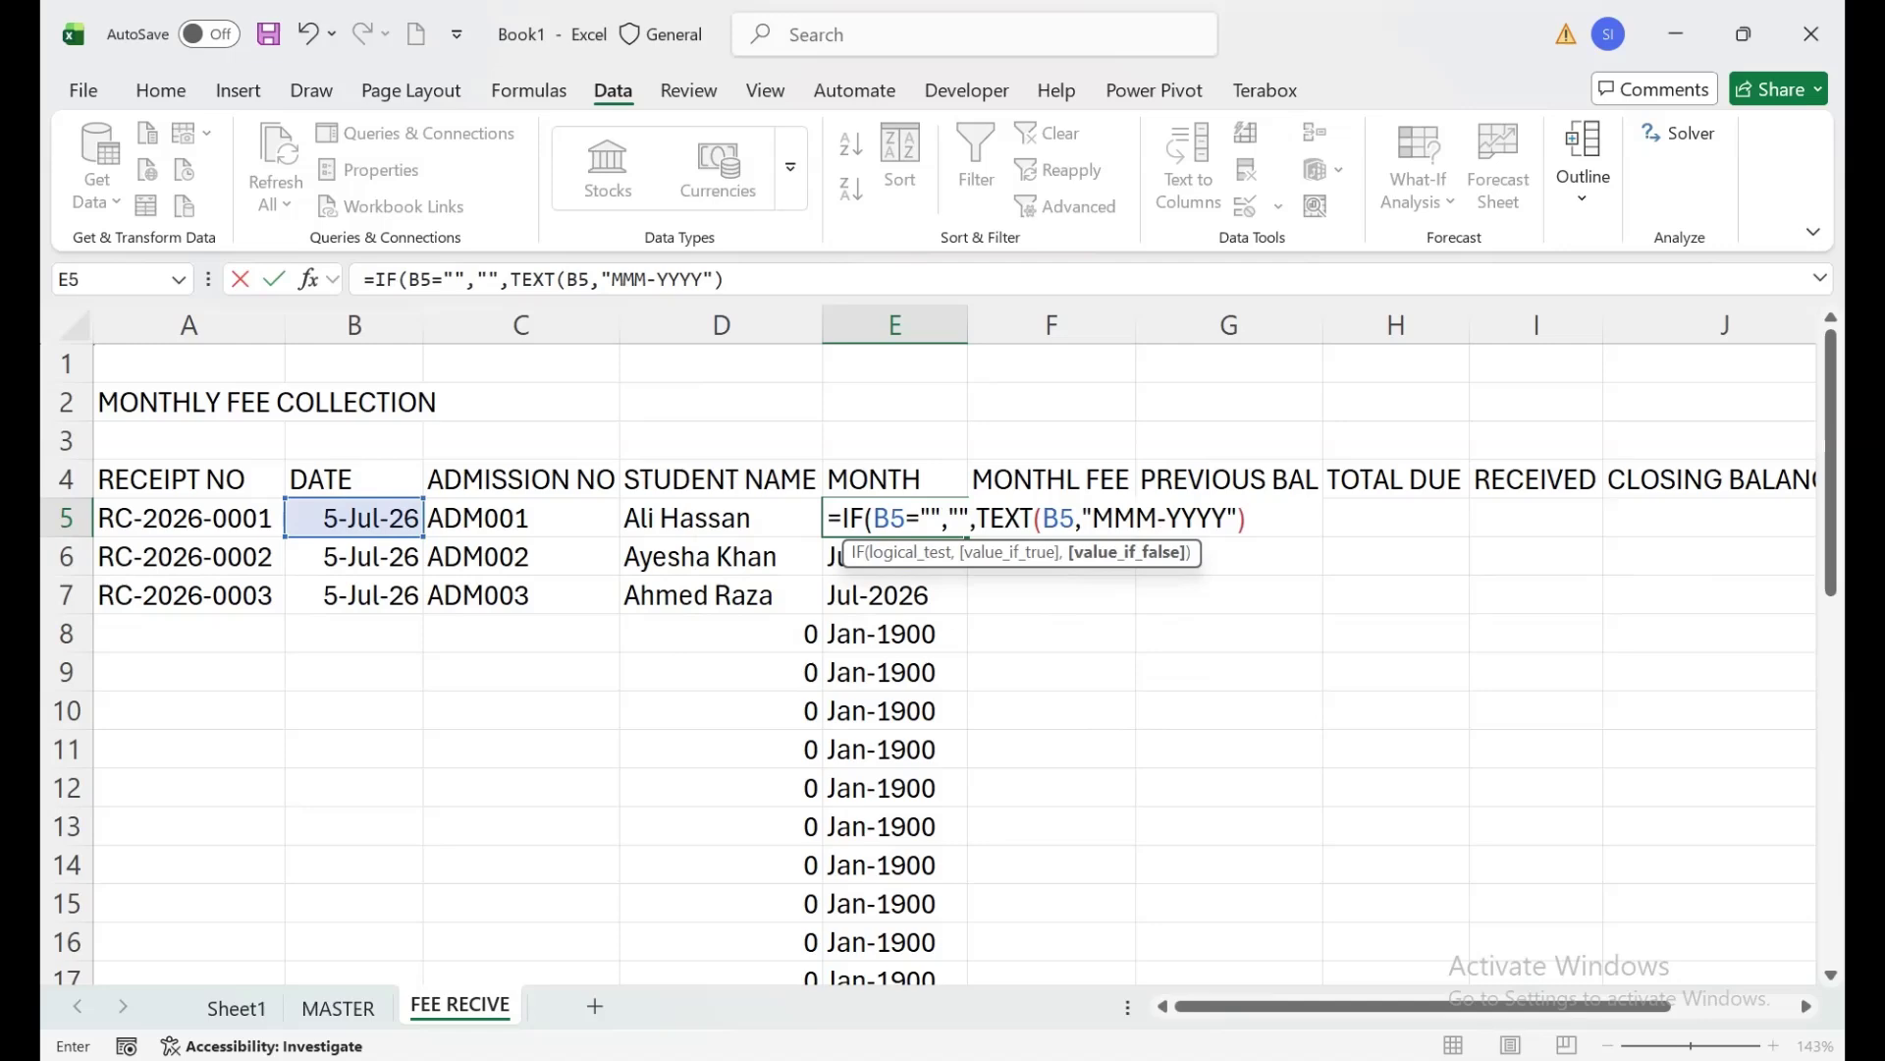
key("End")
type(")")
key("Return")
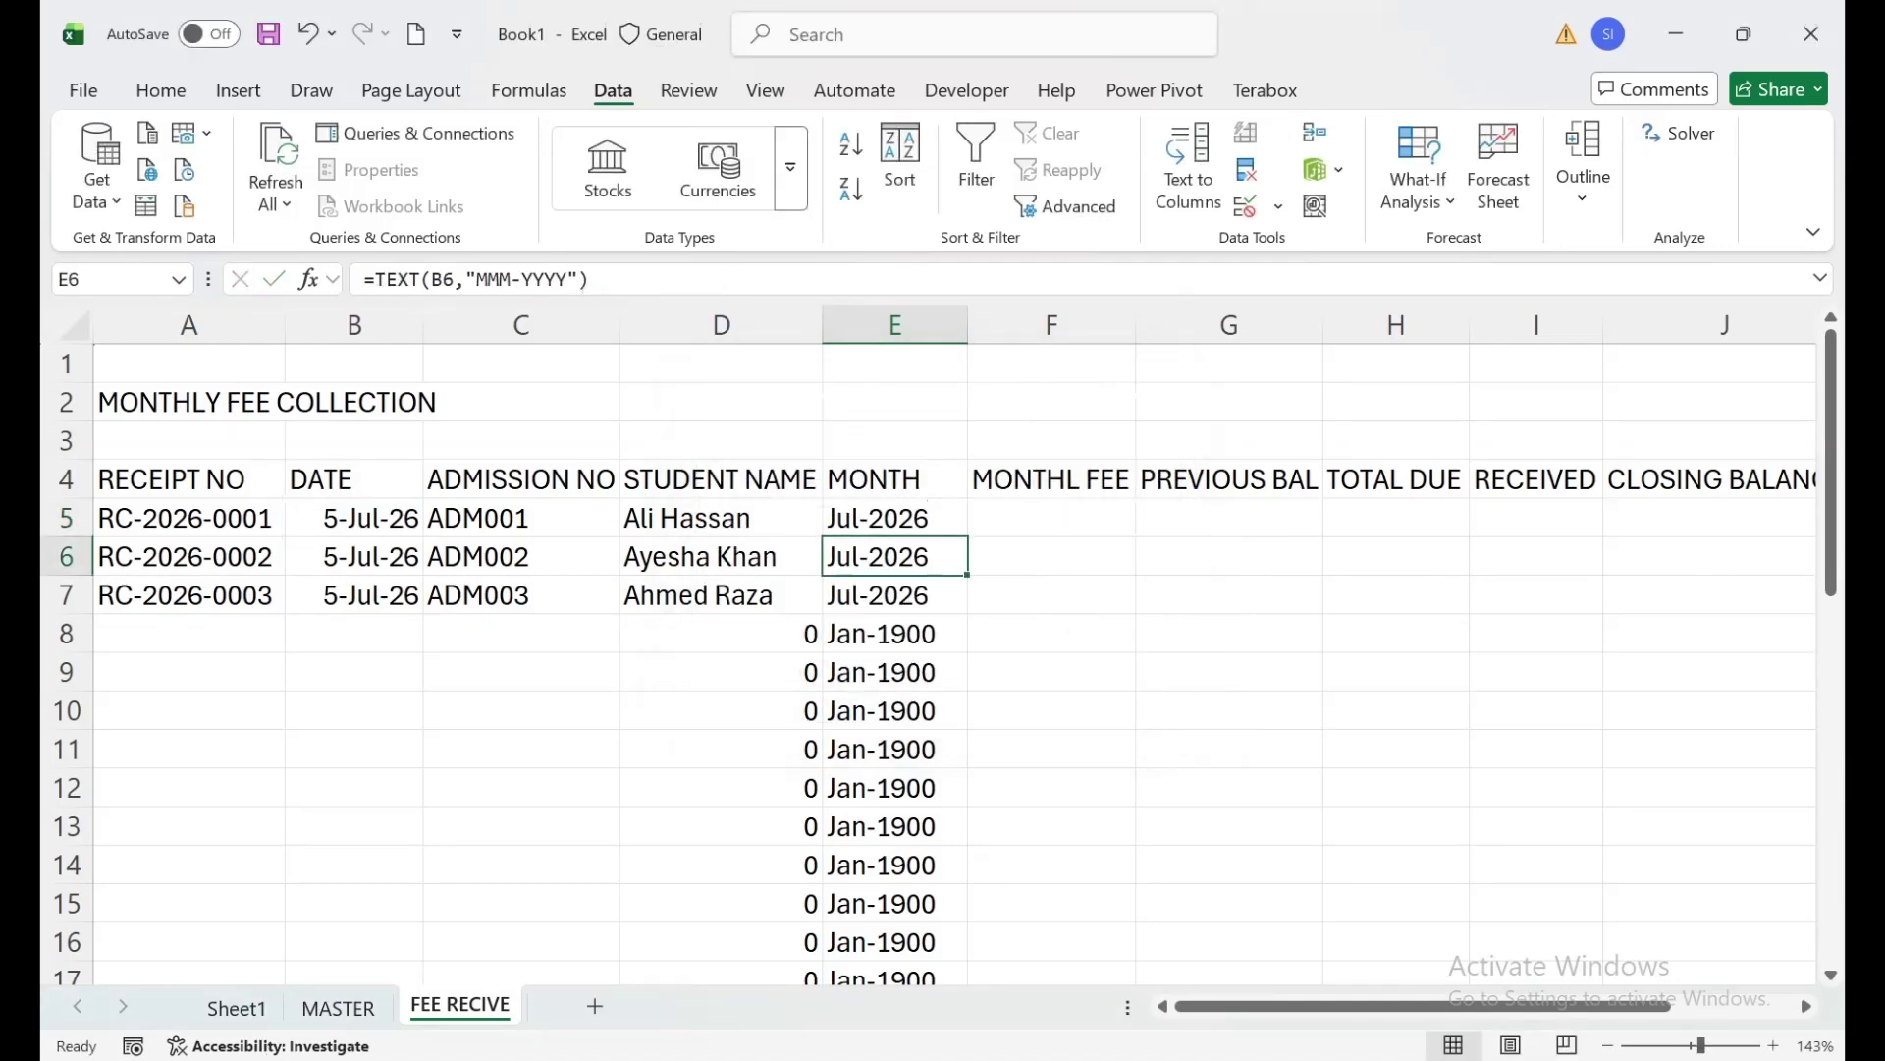
left_click(894, 517)
double_click(968, 536)
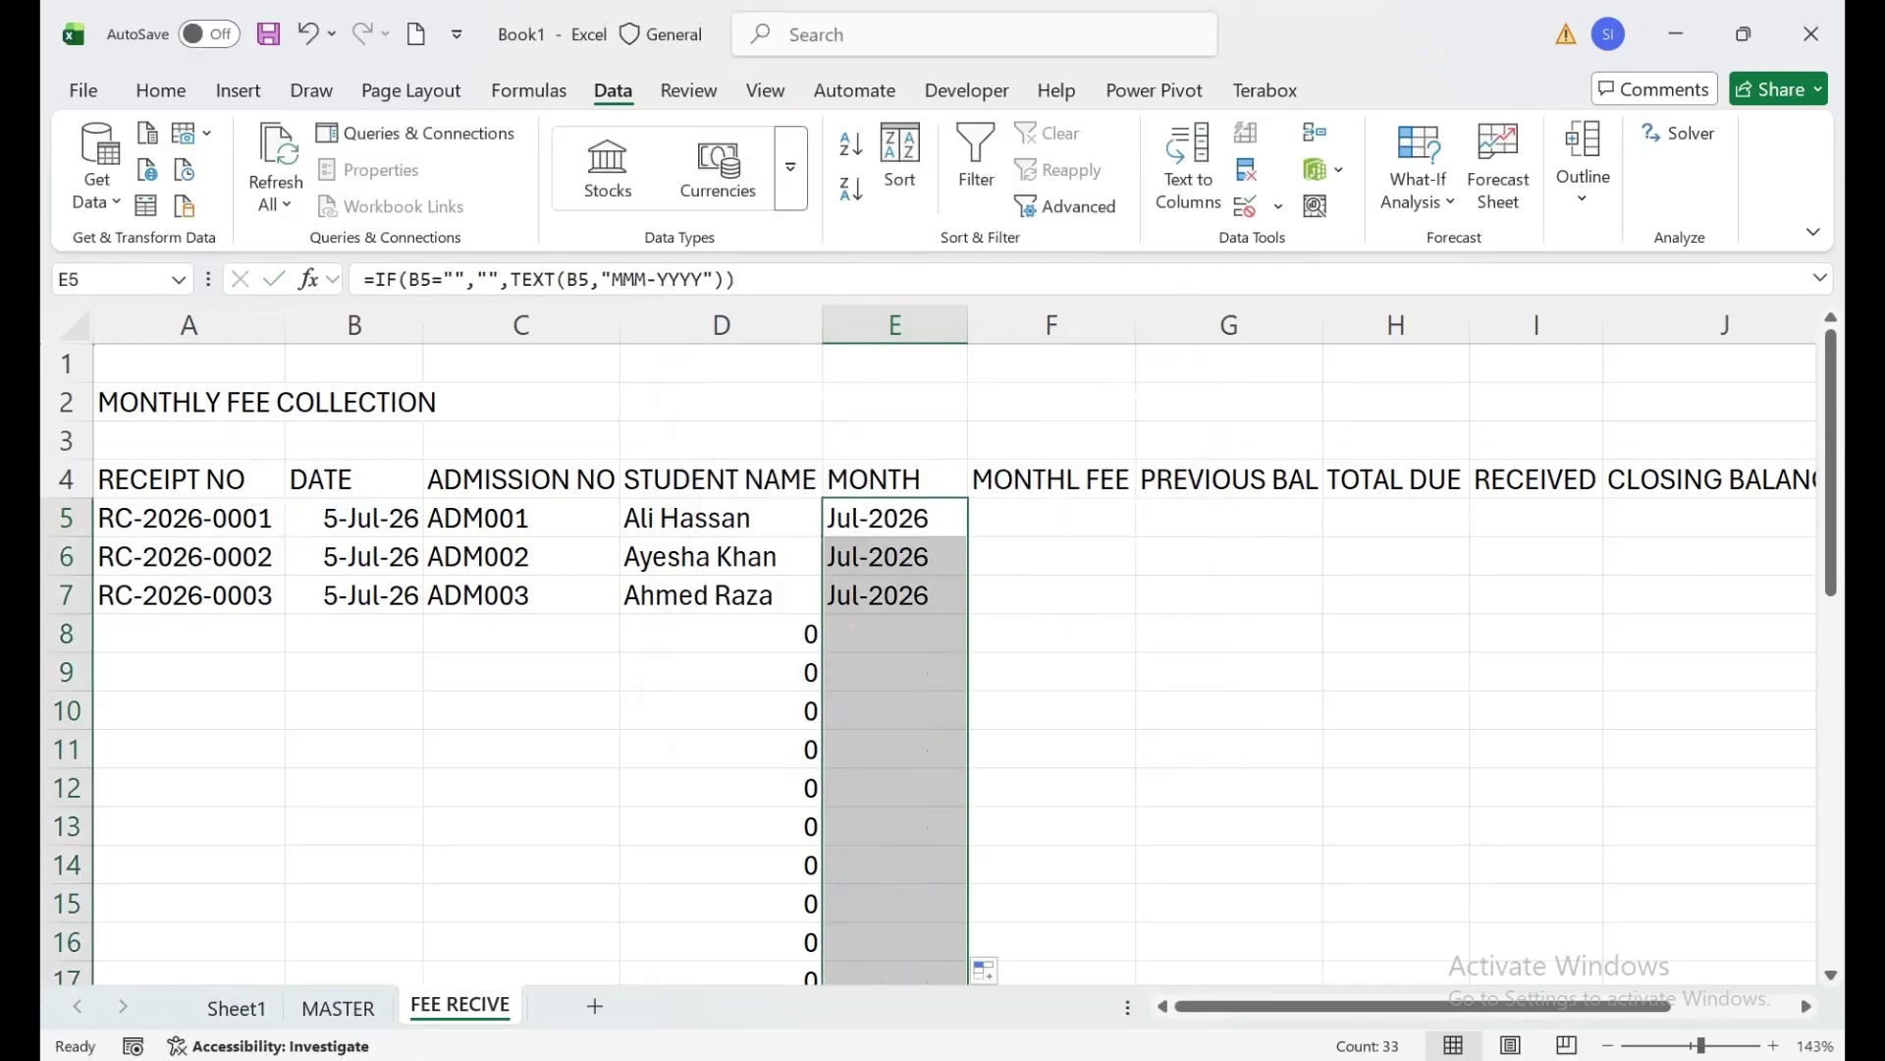
Insert an IF function before XLOOKUP in the STUDENT NAME formula in D5.
left_click(720, 633)
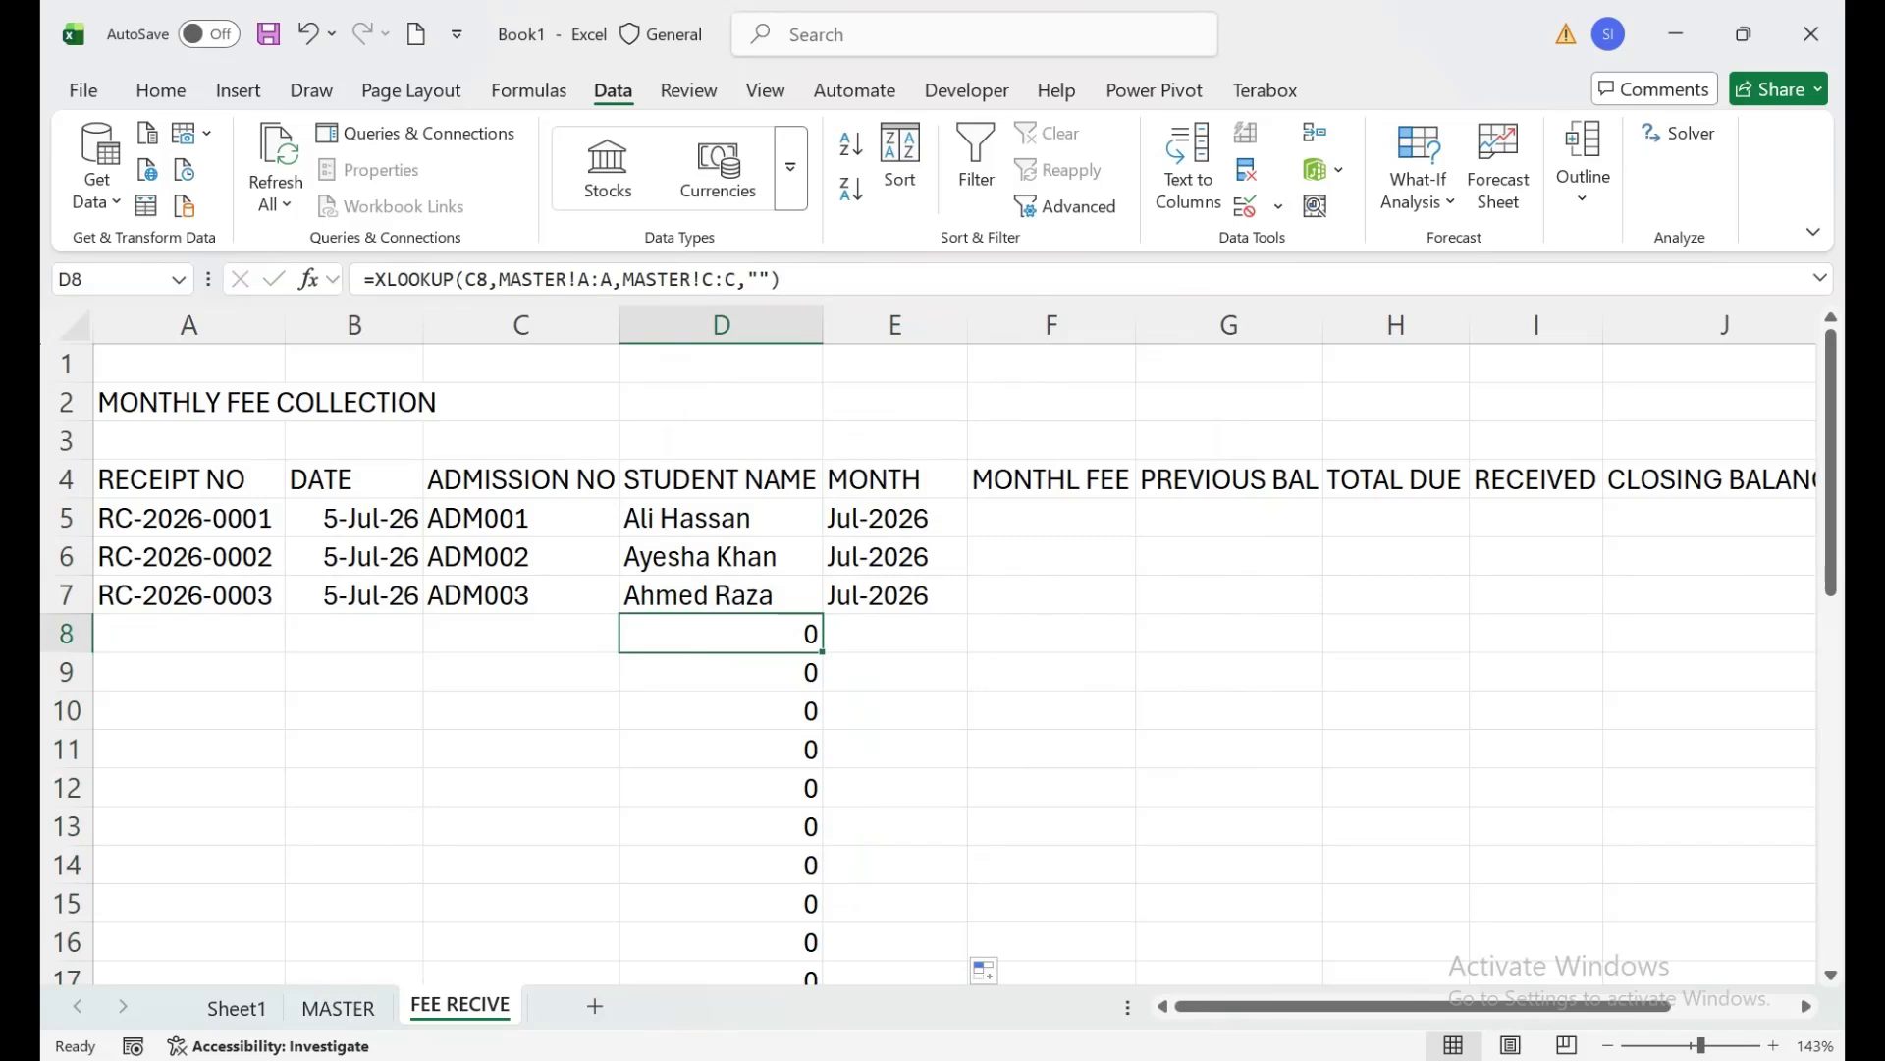
double_click(759, 517)
left_click(637, 517)
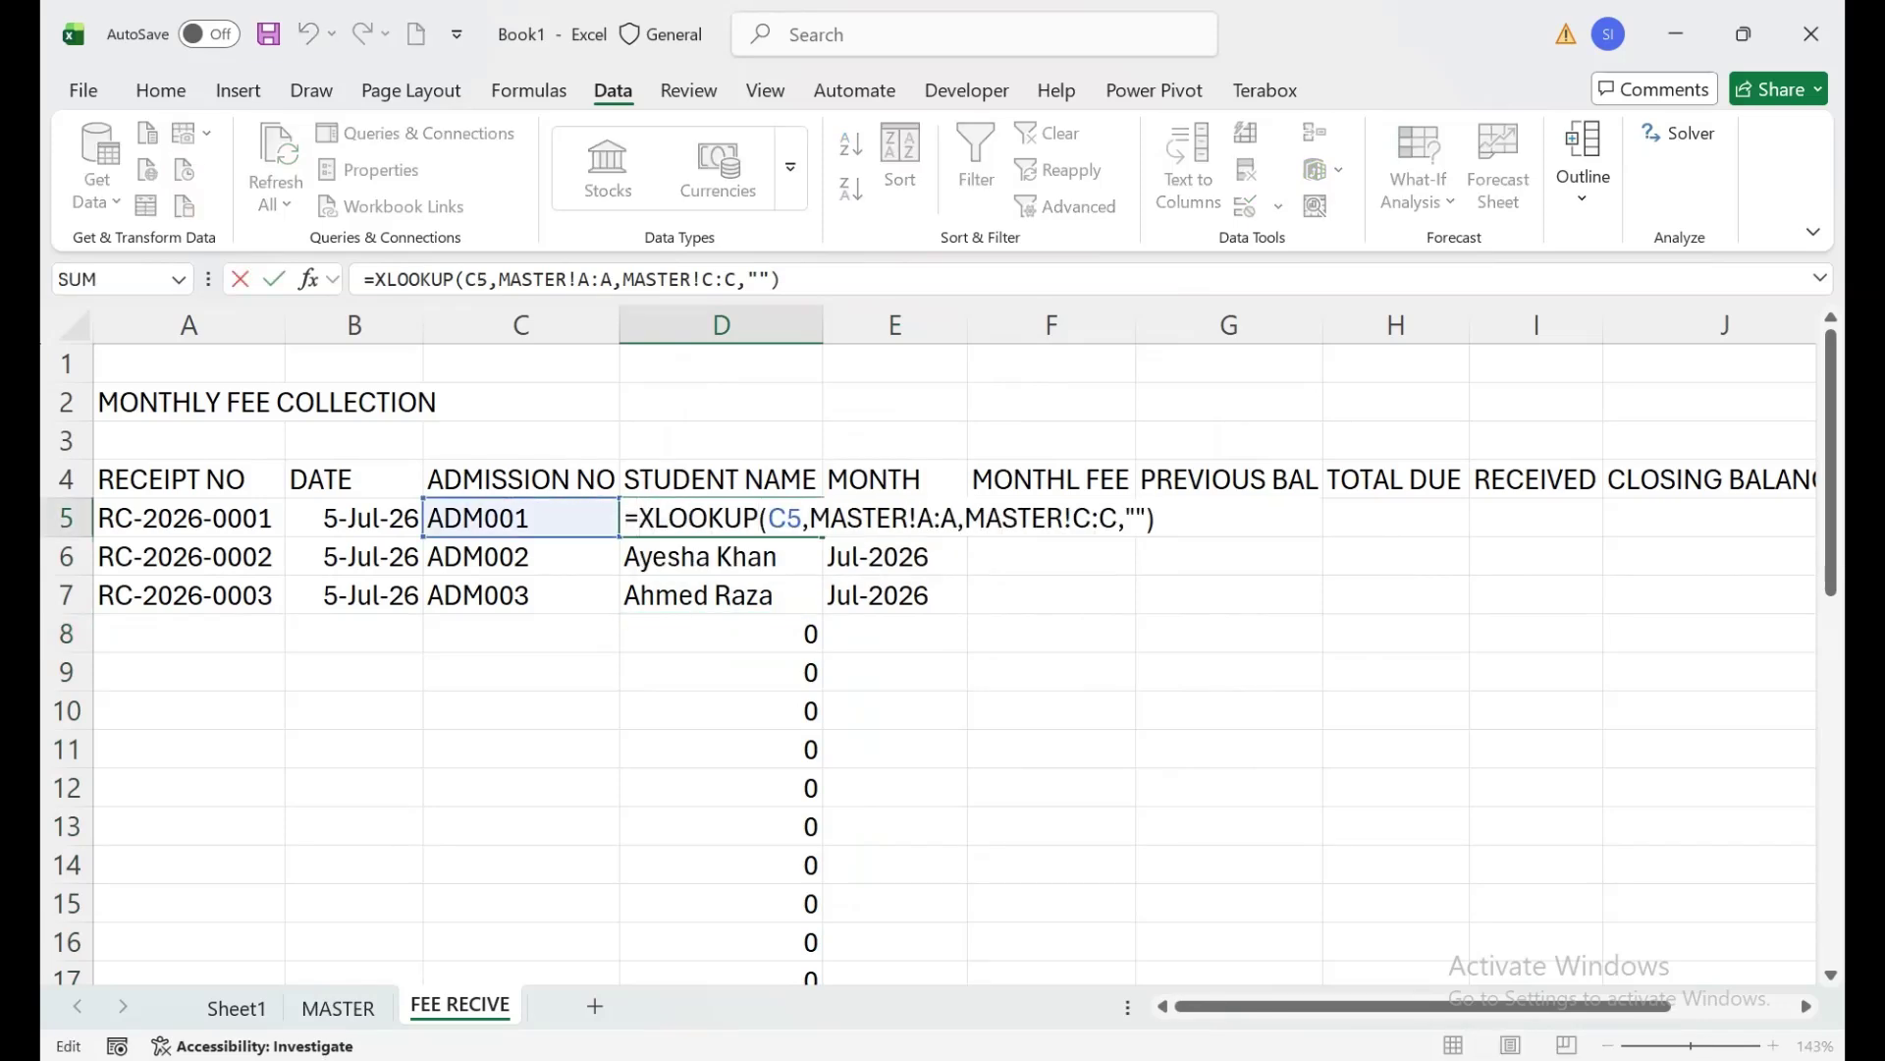
type("IF(")
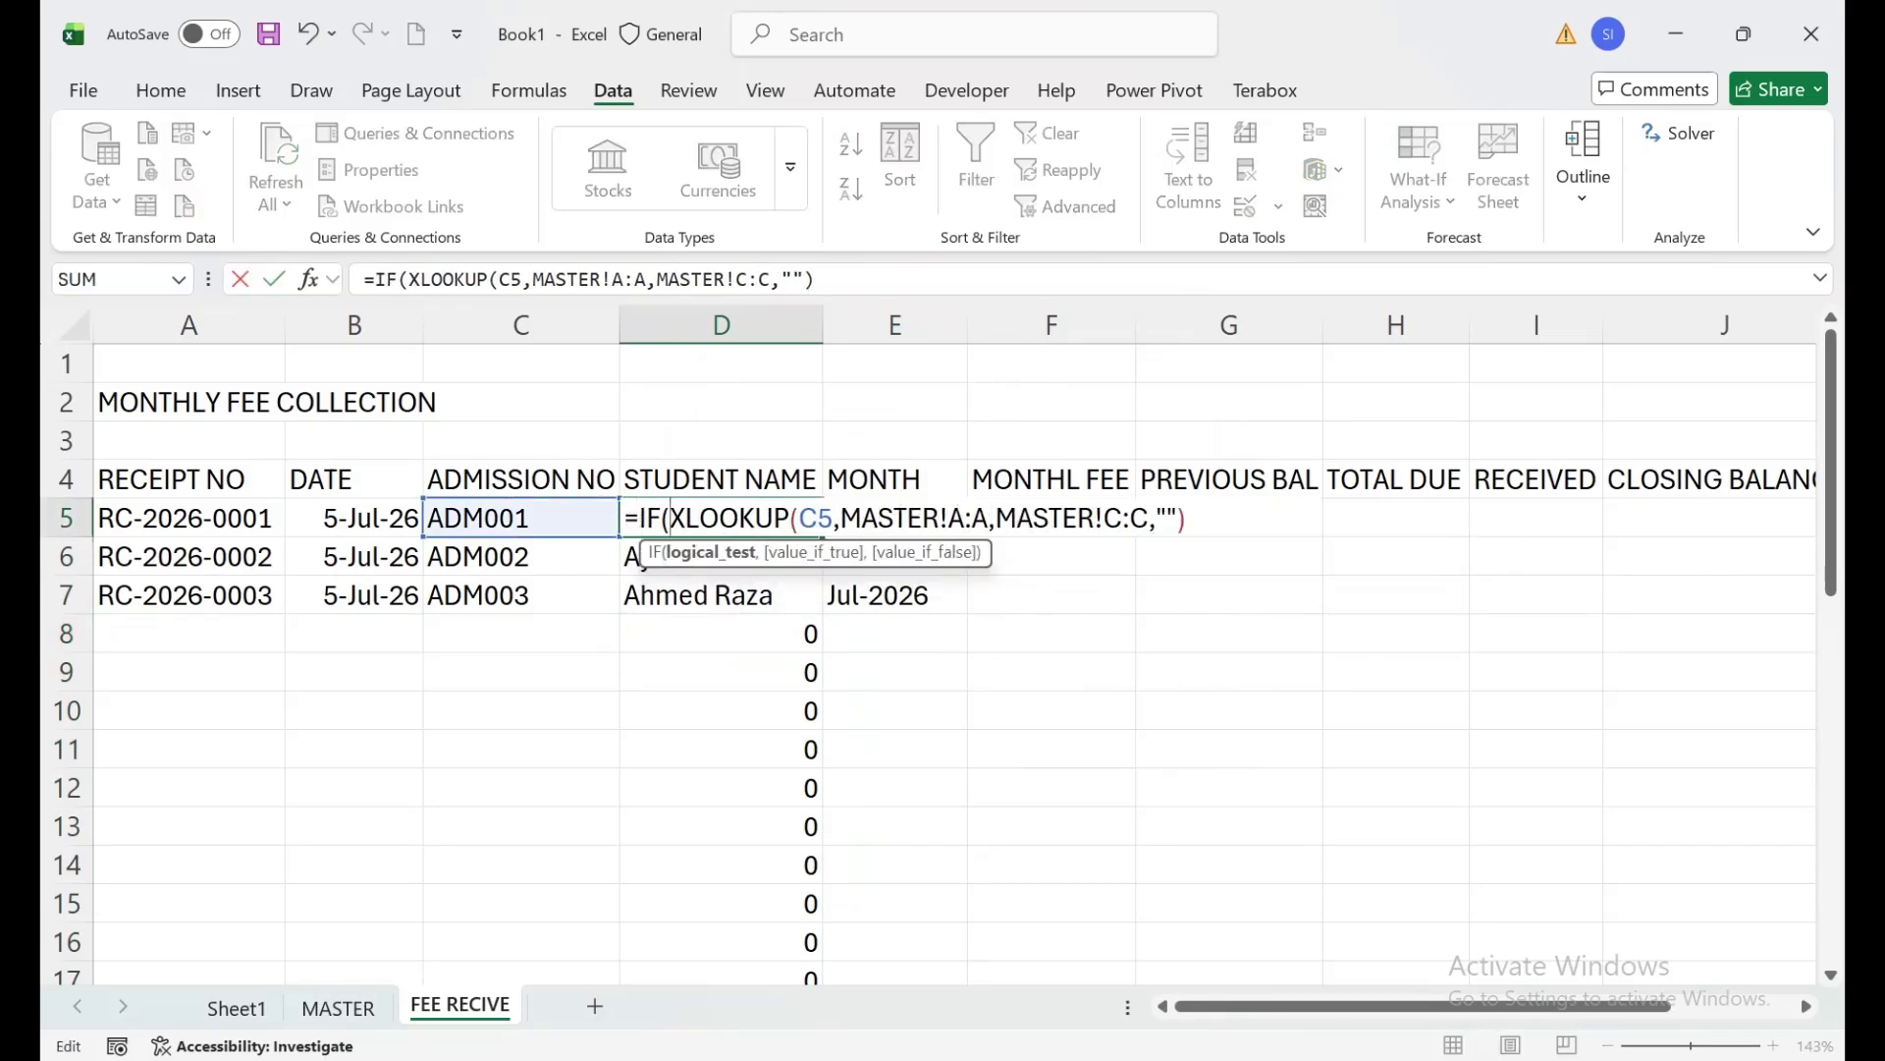
left_click(354, 518)
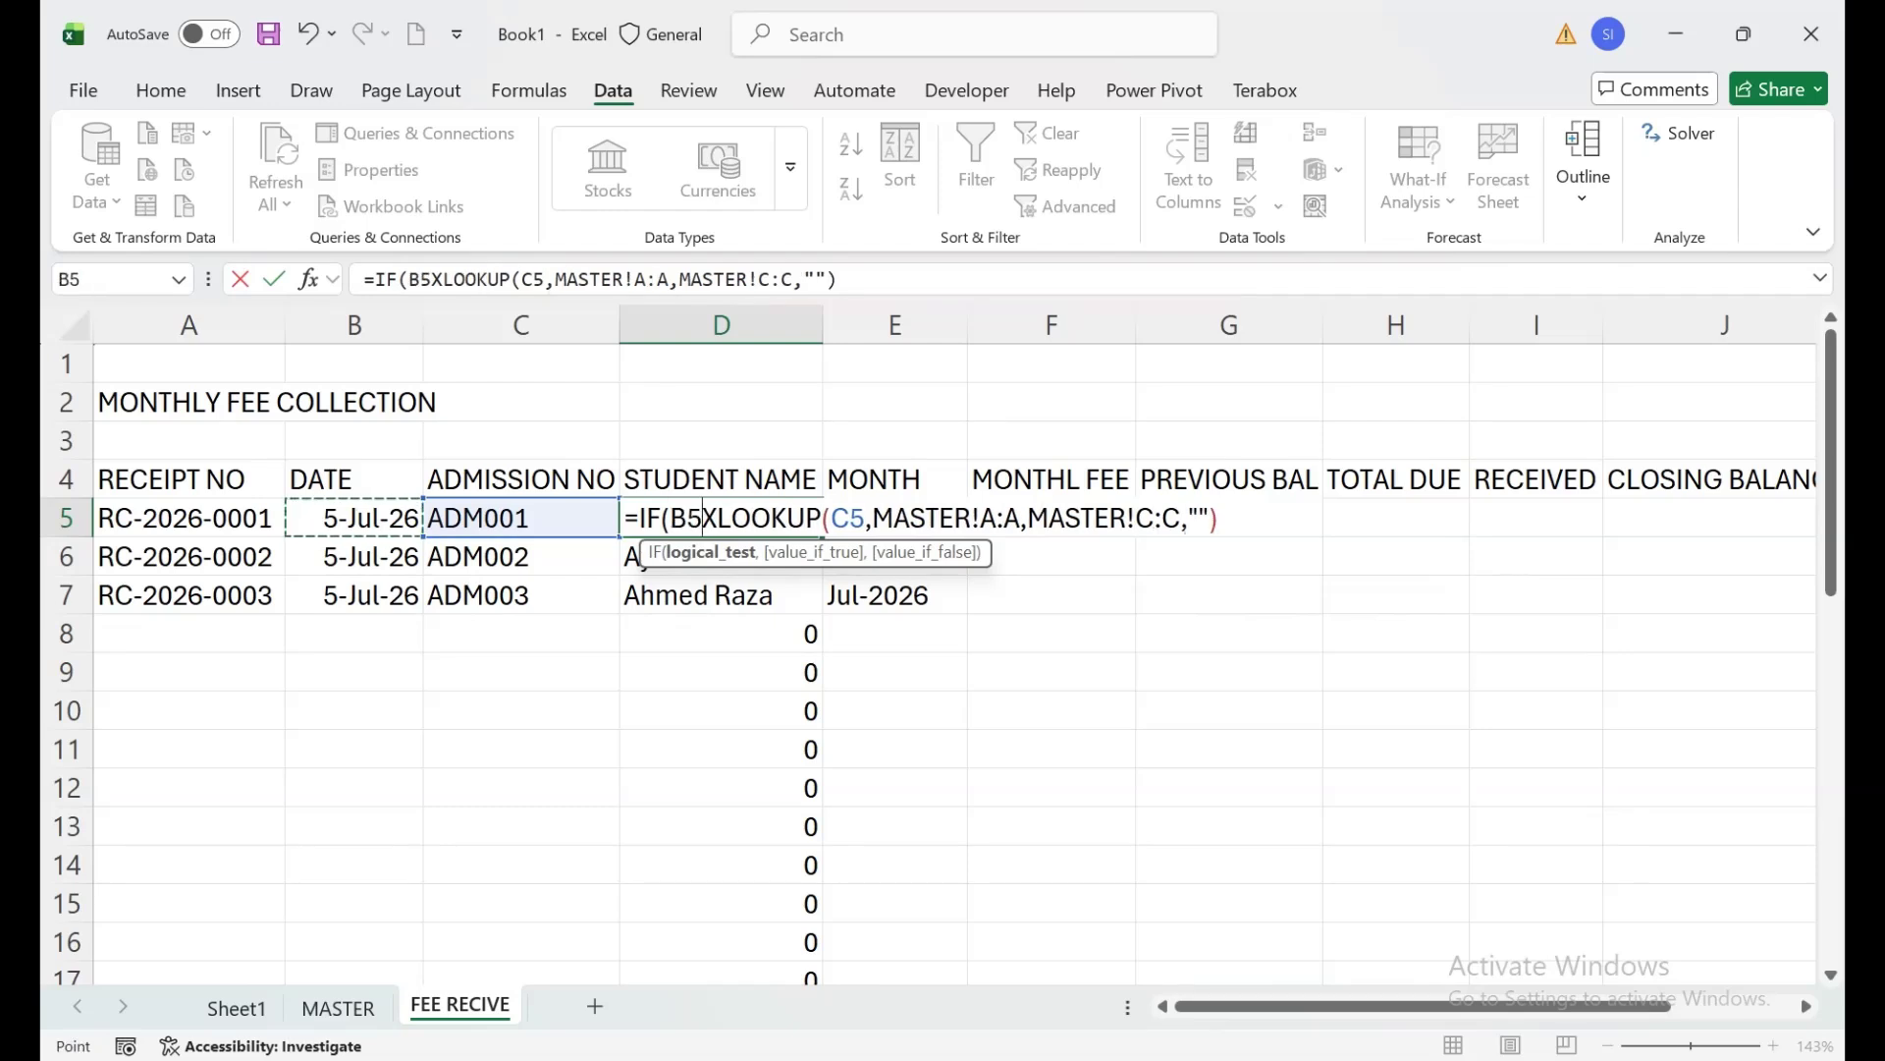
type("=E")
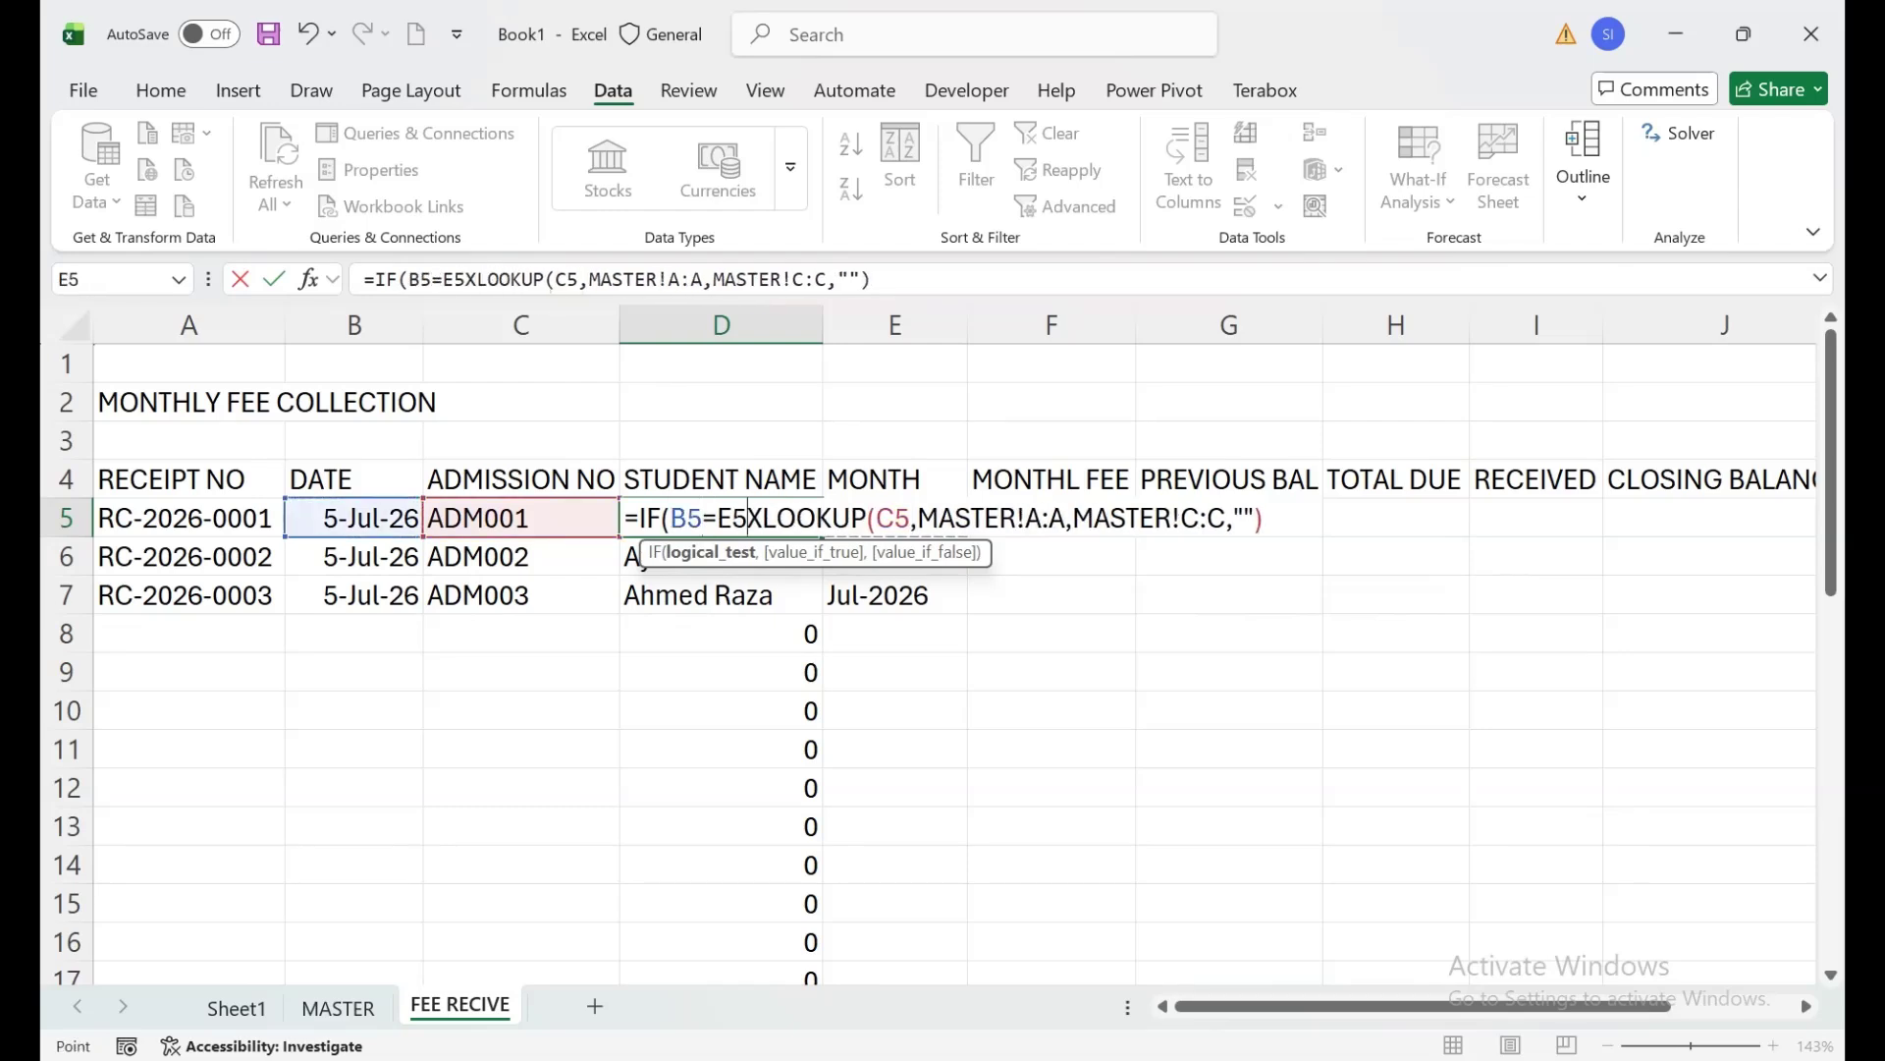
key("BackSpace")
key("BackSpace")
key("BackSpace")
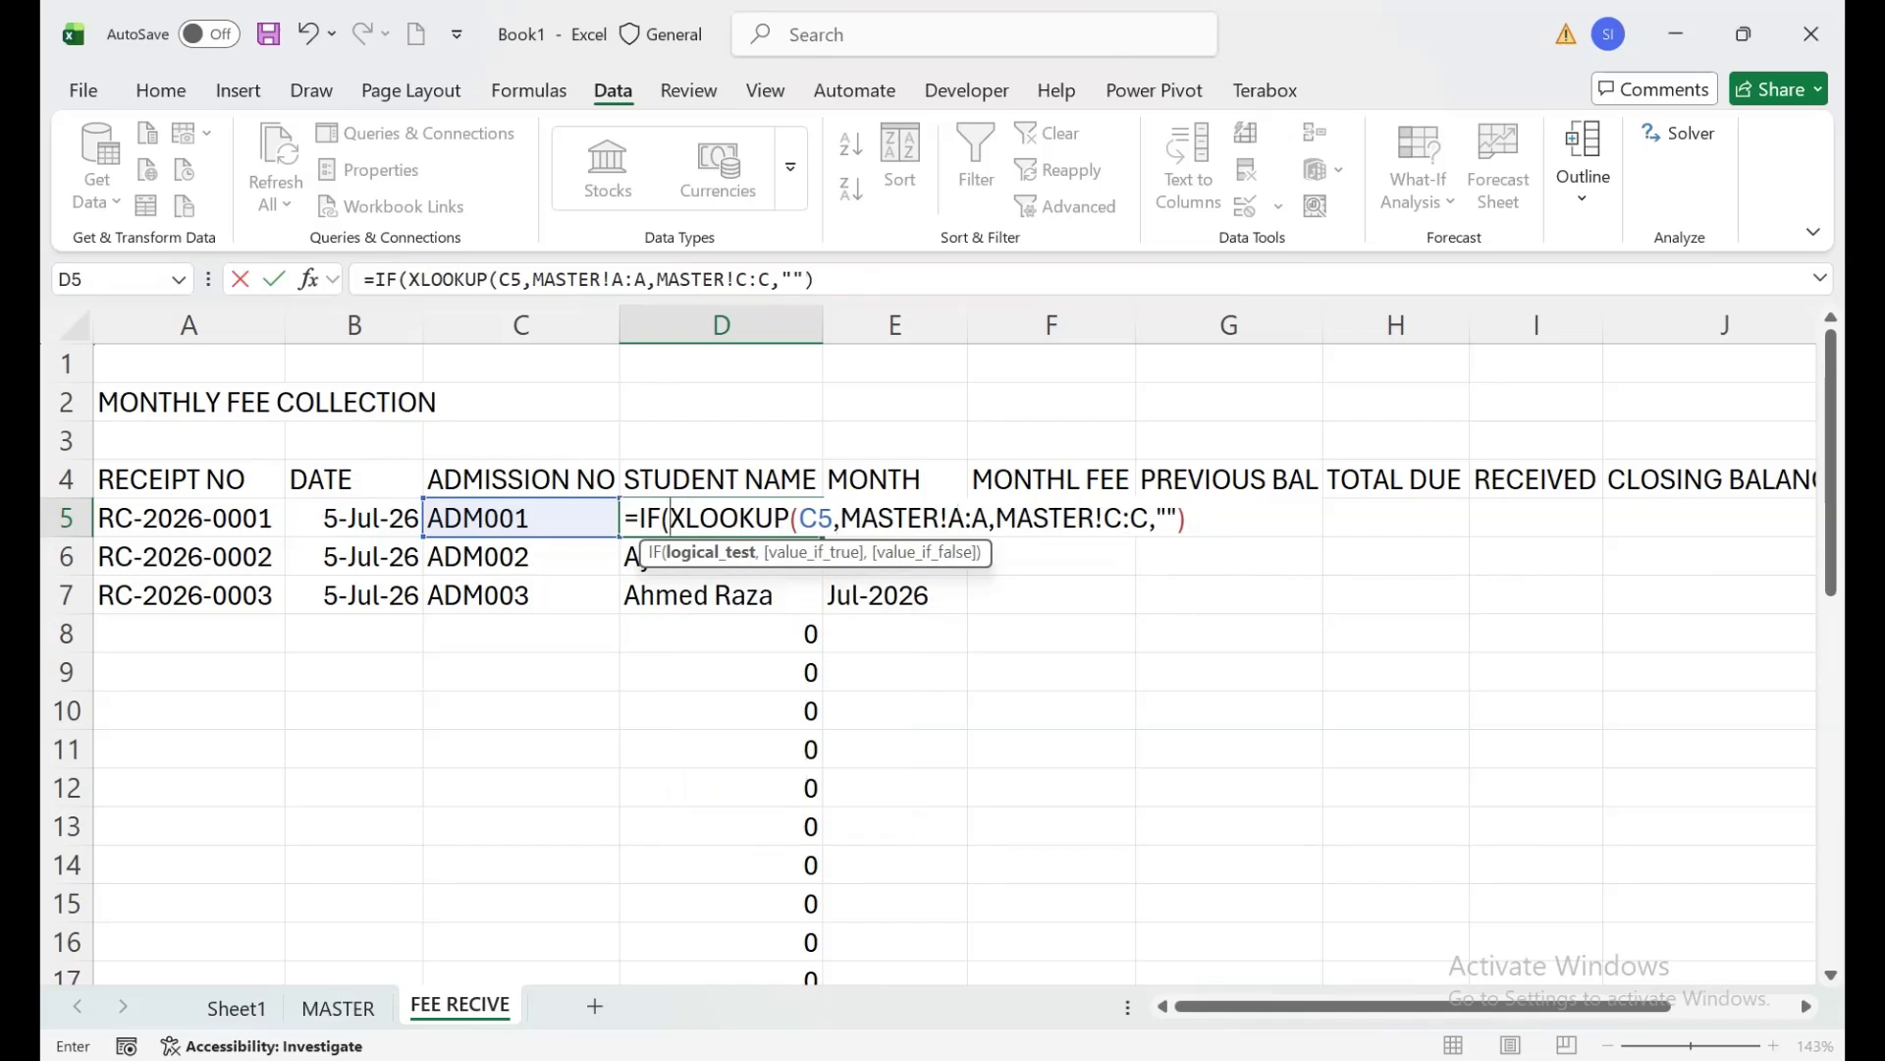
Complete the D5 formula as =IF(C5="","",XLOOKUP(C5,MASTER!A:A,MASTER!C:C,"")) and fill it down the STUDENT NAME column.
left_click(520, 517)
type("=\"\"")
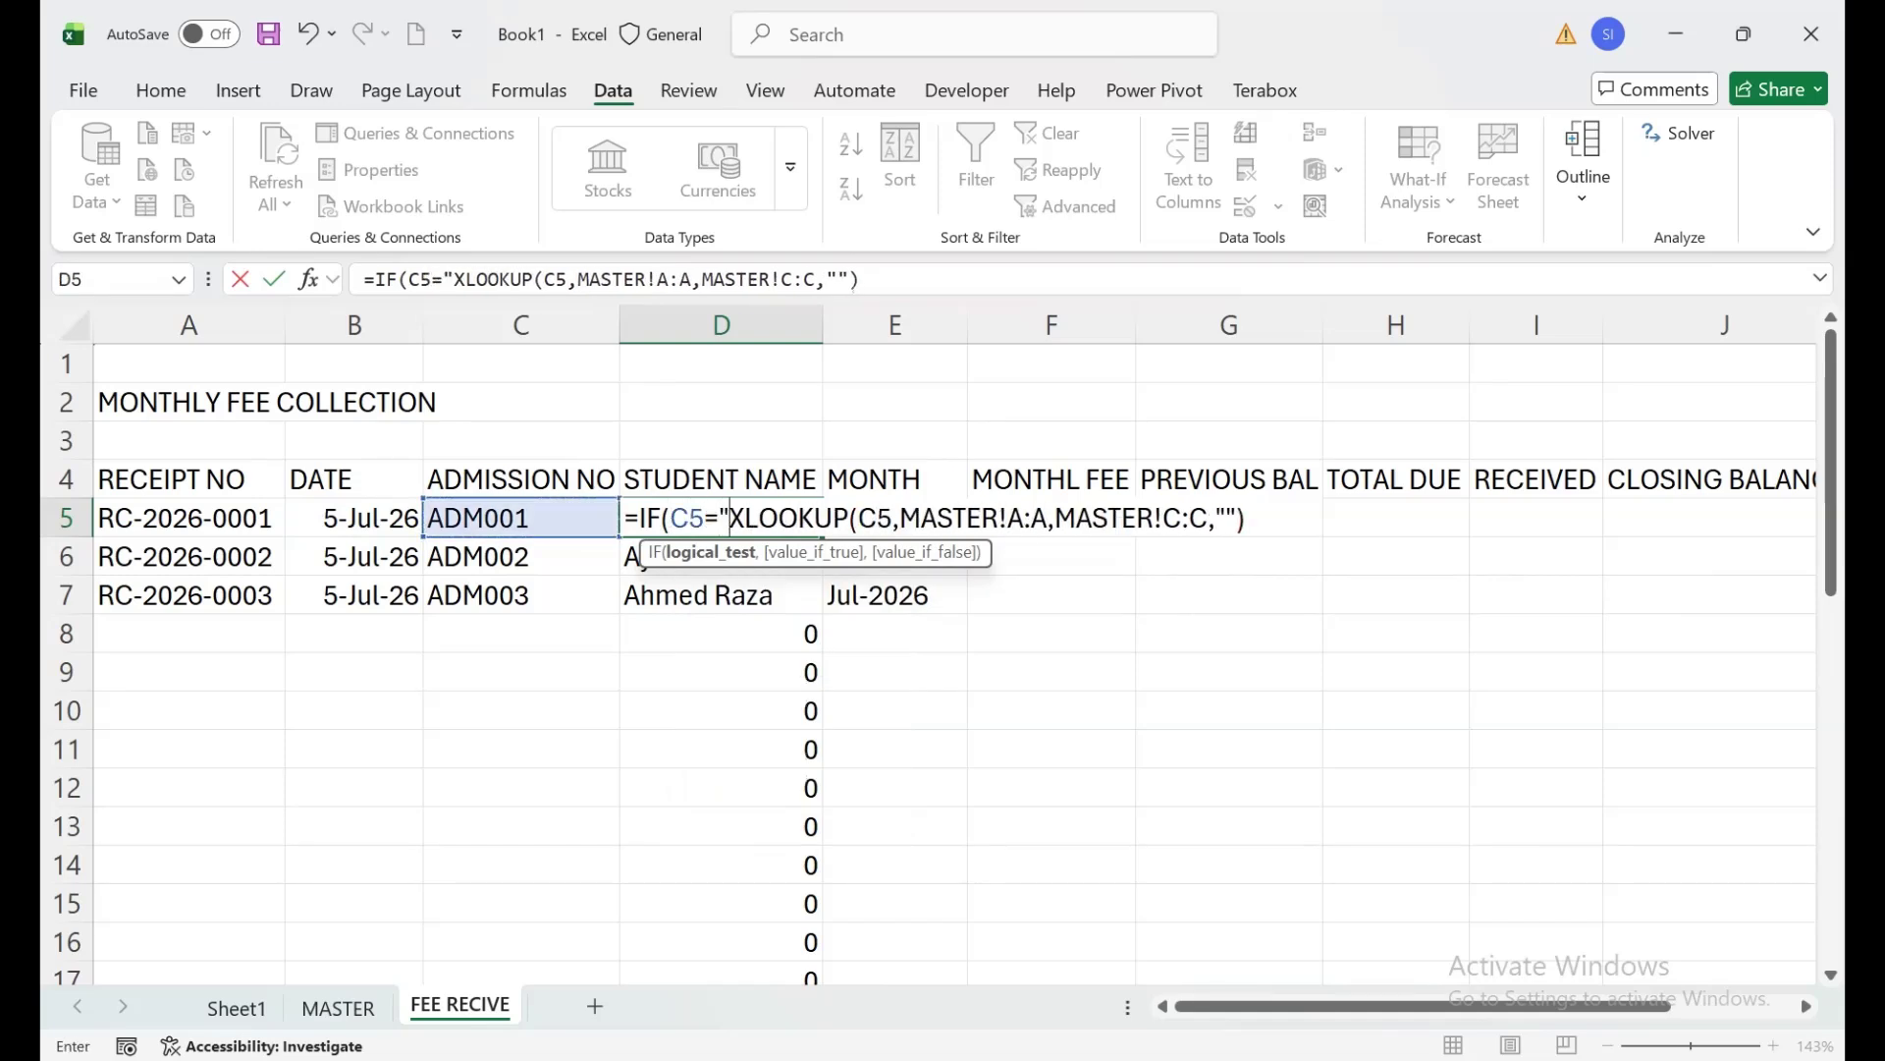
type(",\"\",")
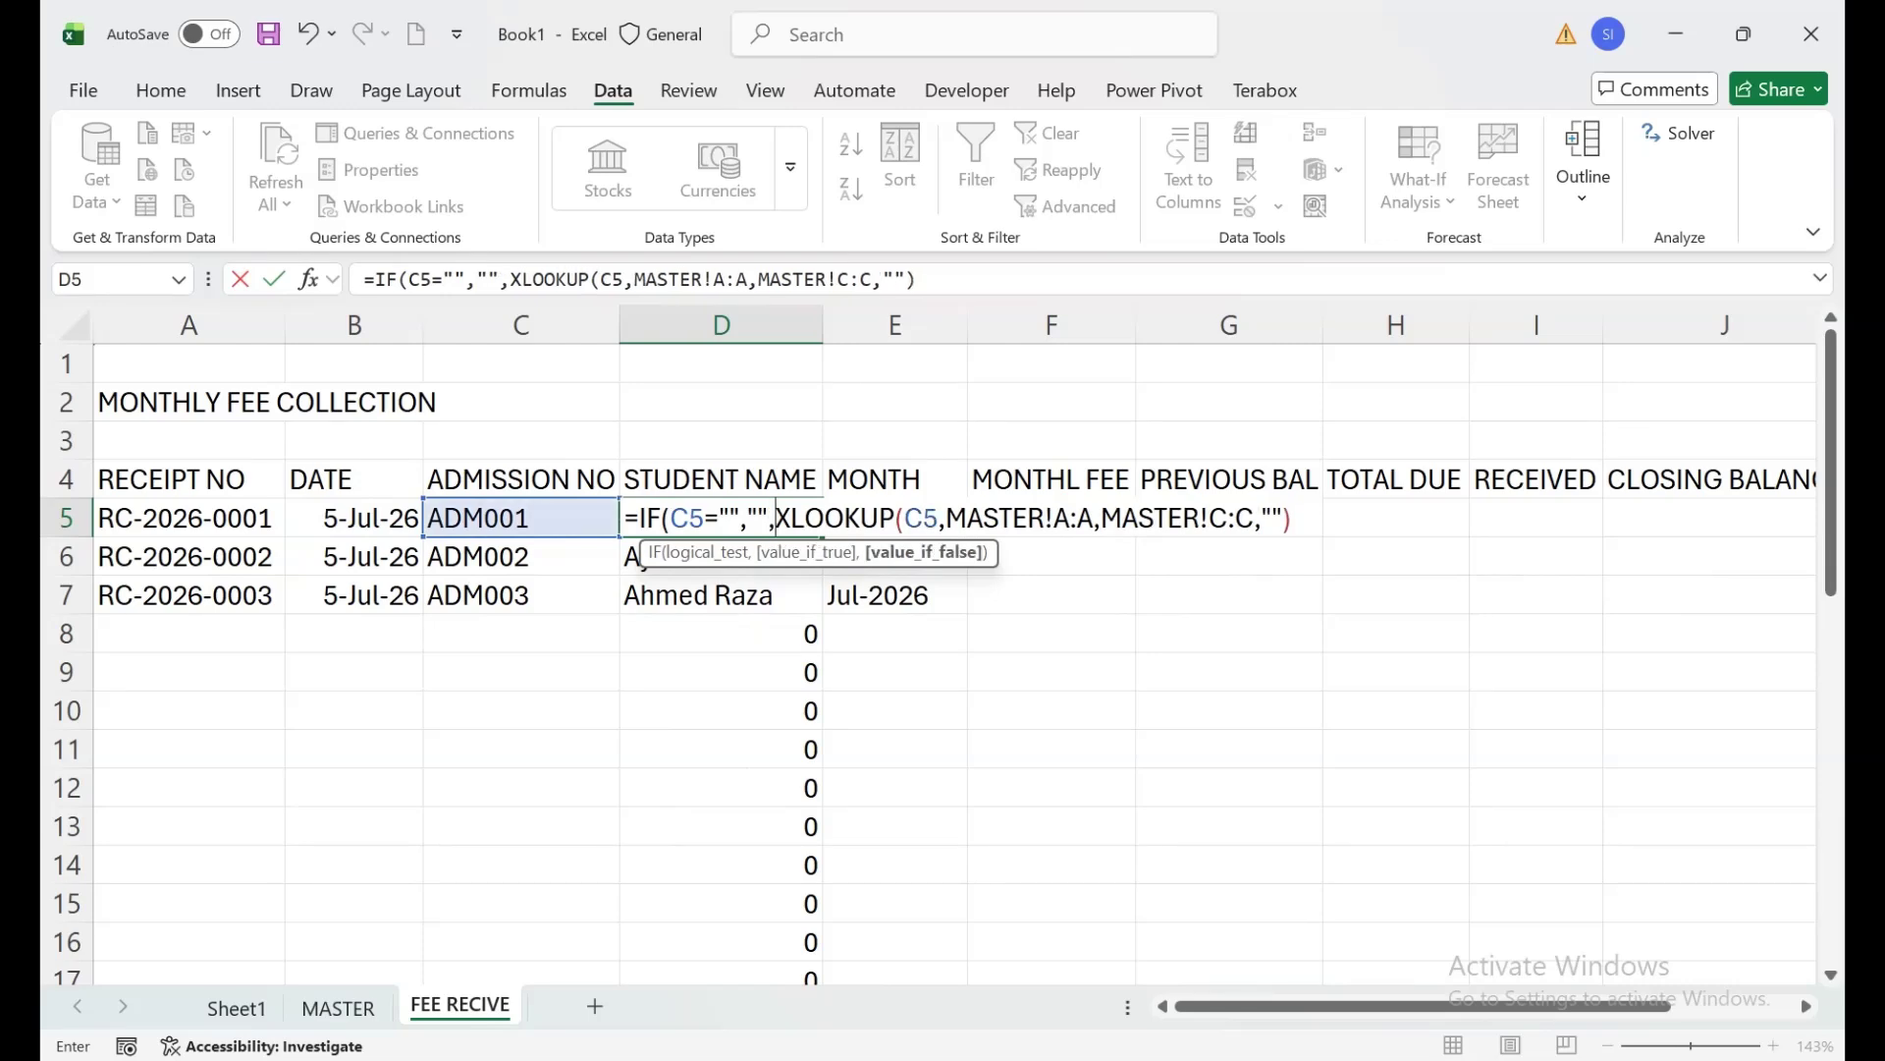
key("Return")
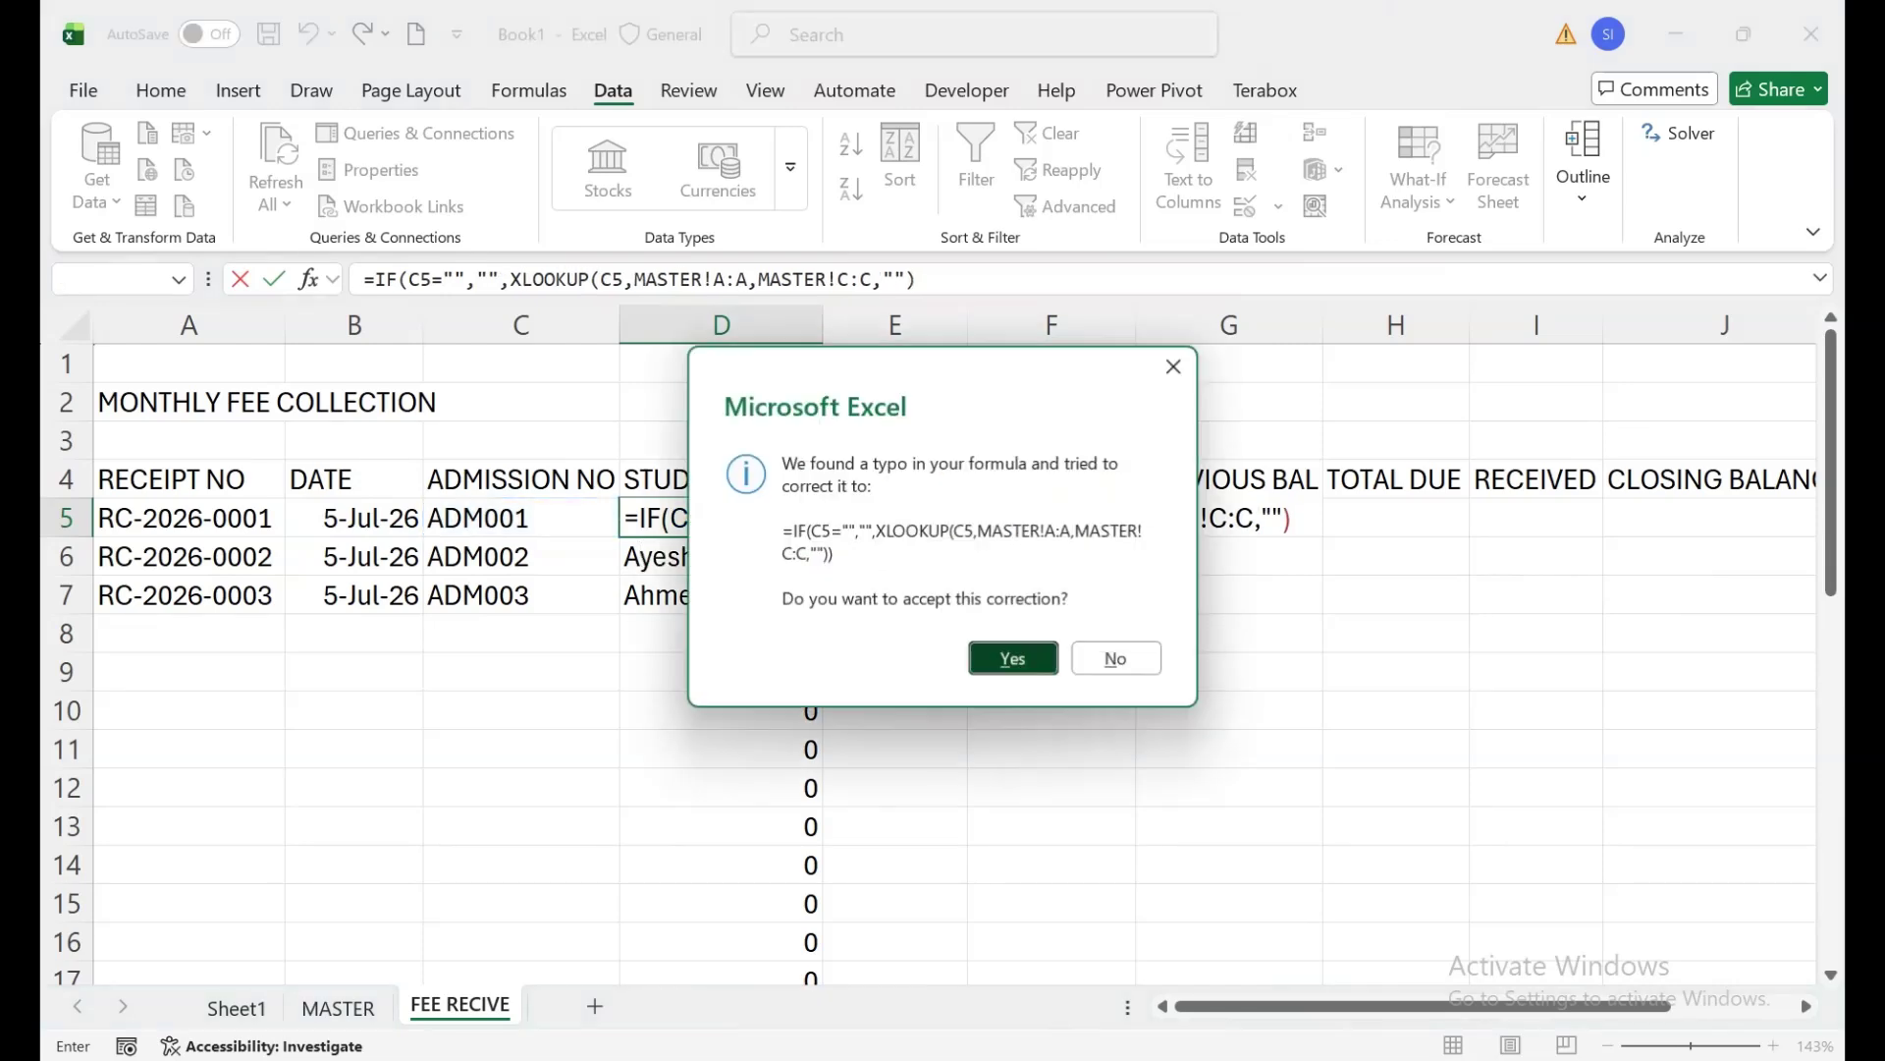
key("Return")
left_click(721, 517)
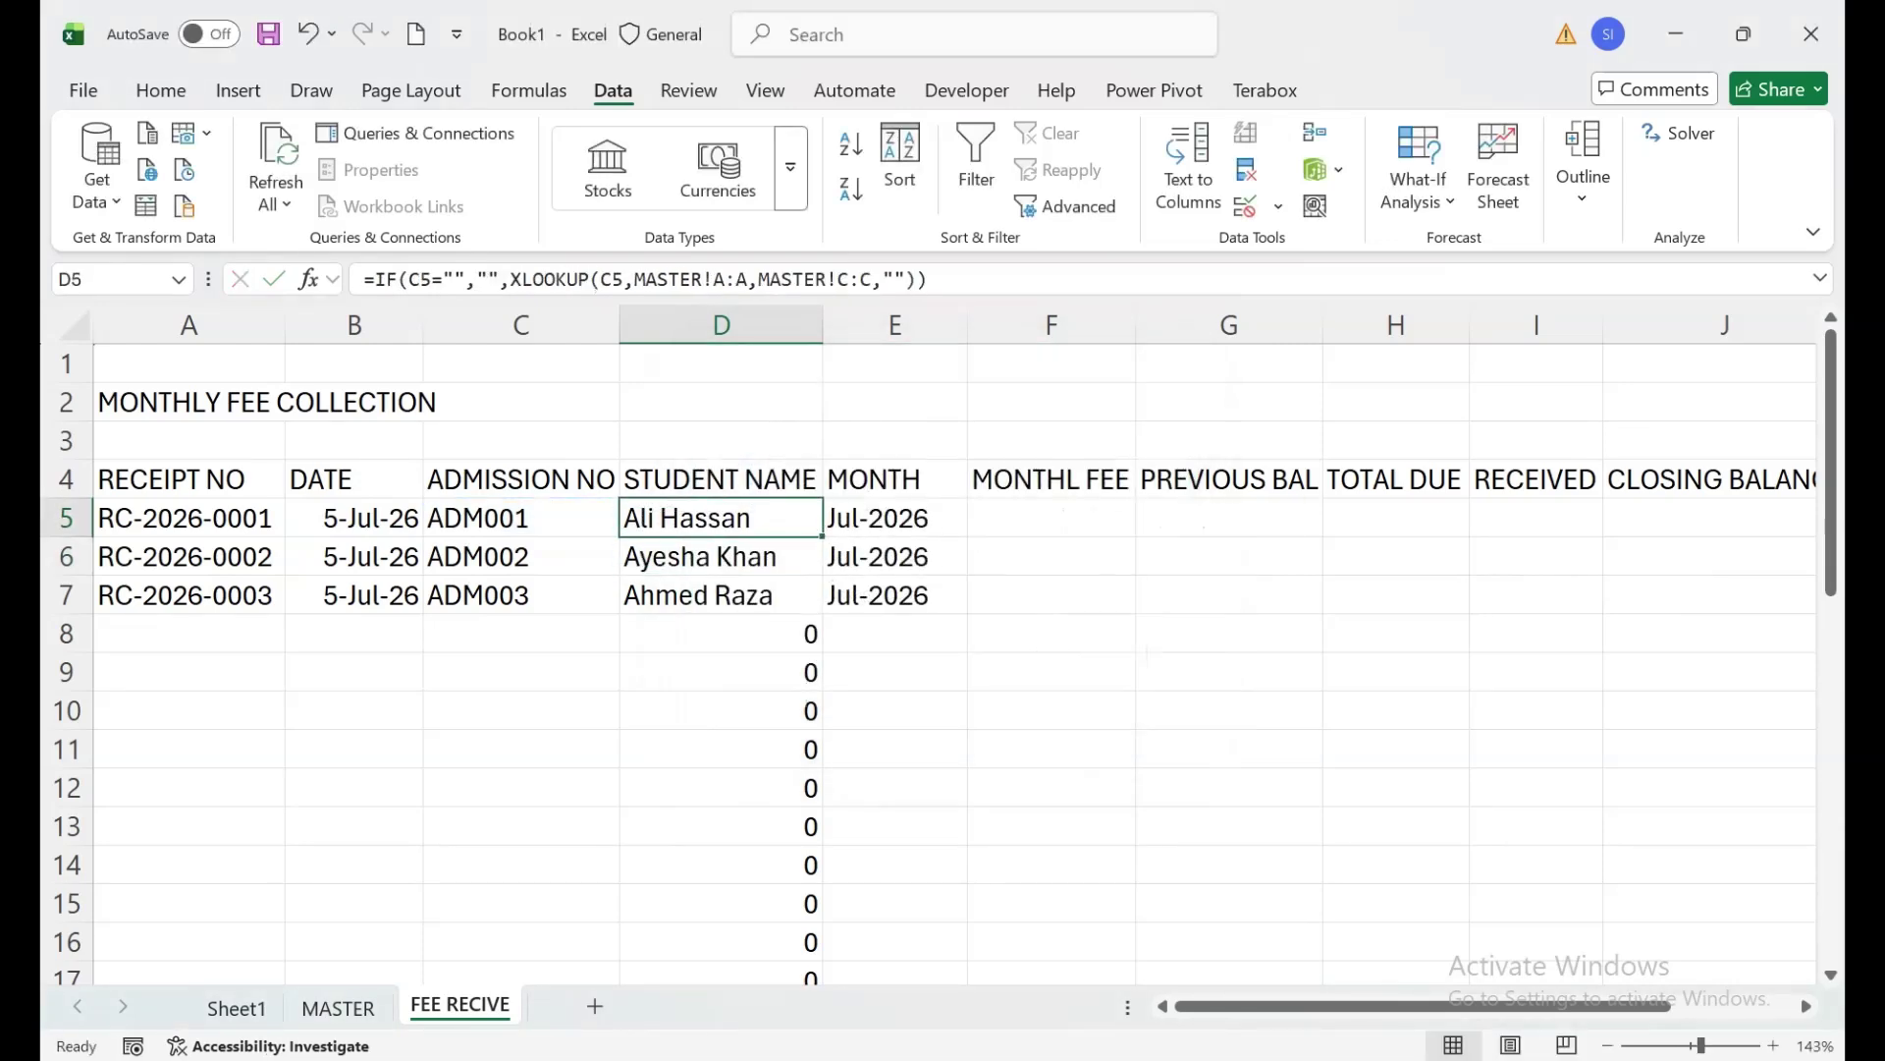
left_click_drag(822, 536, 822, 974)
Check the MONTHLY fee column and its formula on the MASTER sheet, then return to the FEE RECIVE sheet.
left_click(1051, 517)
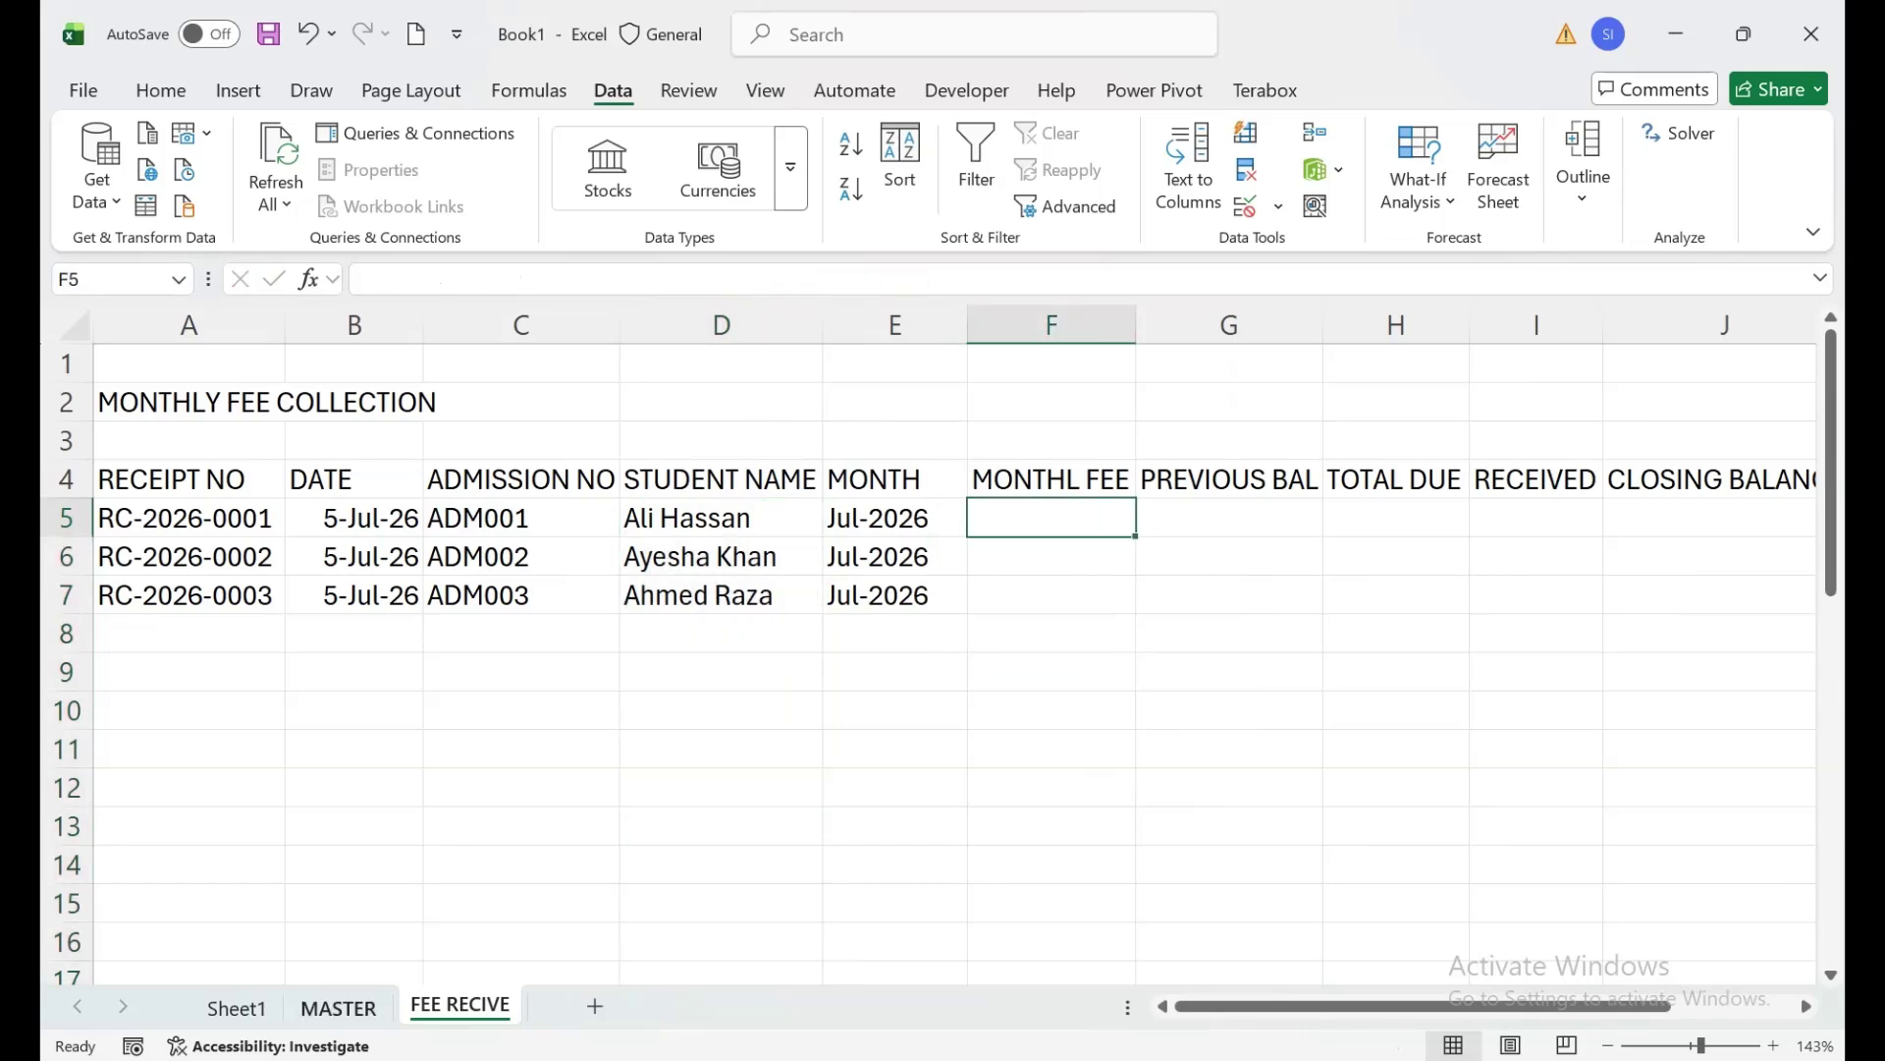
left_click(338, 1008)
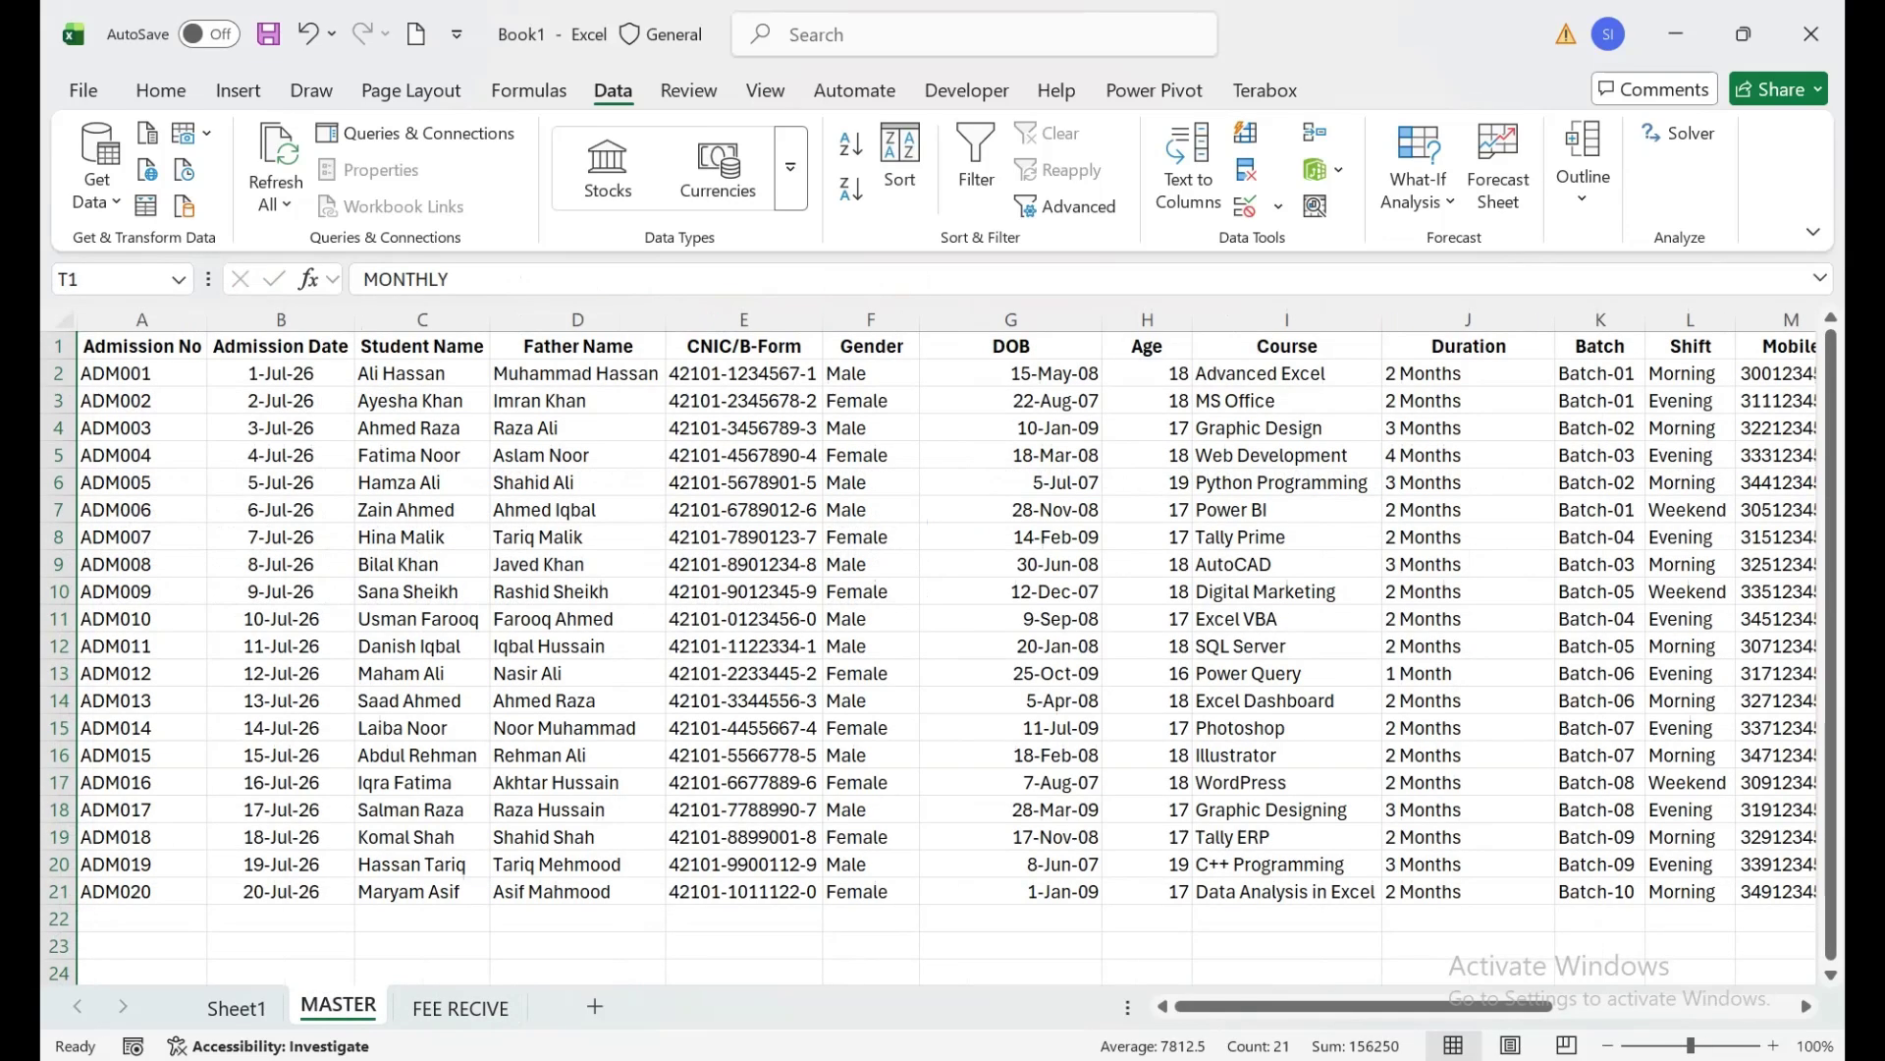
left_click_drag(1468, 400, 1522, 428)
left_click(1522, 320)
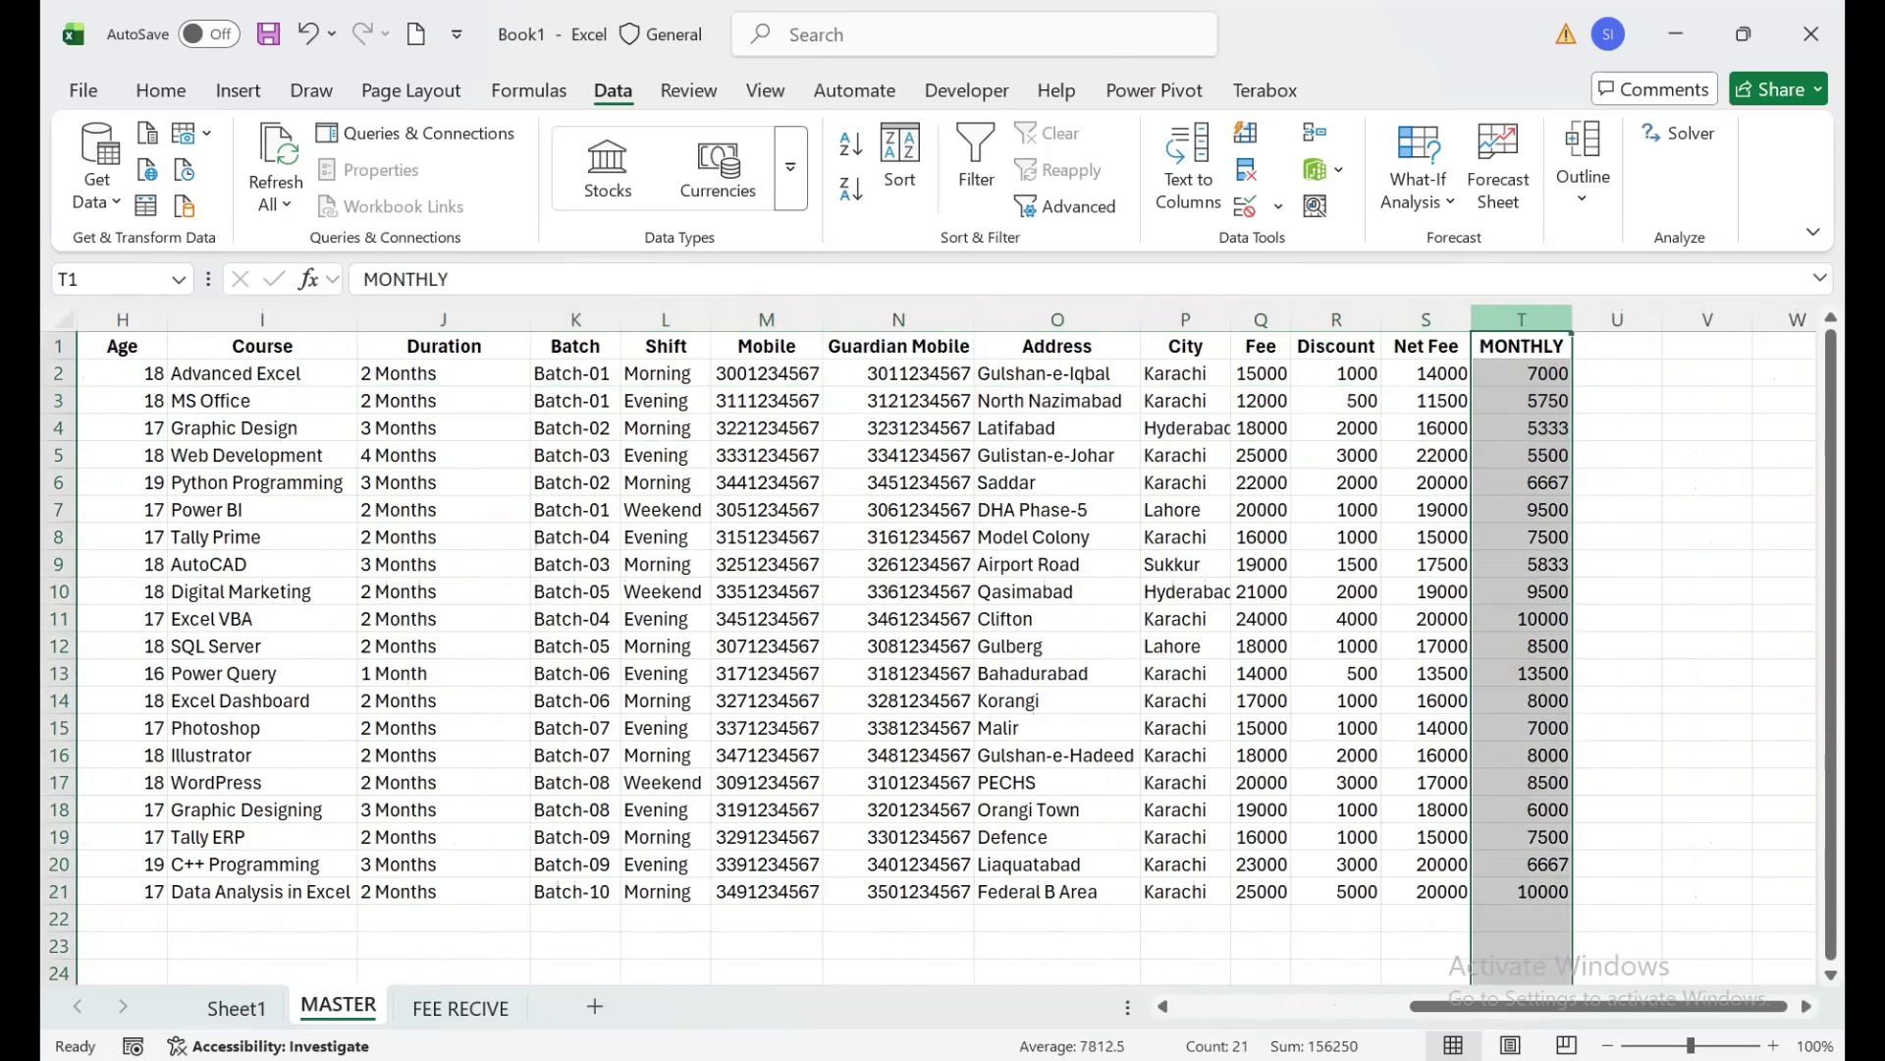
left_click(1522, 373)
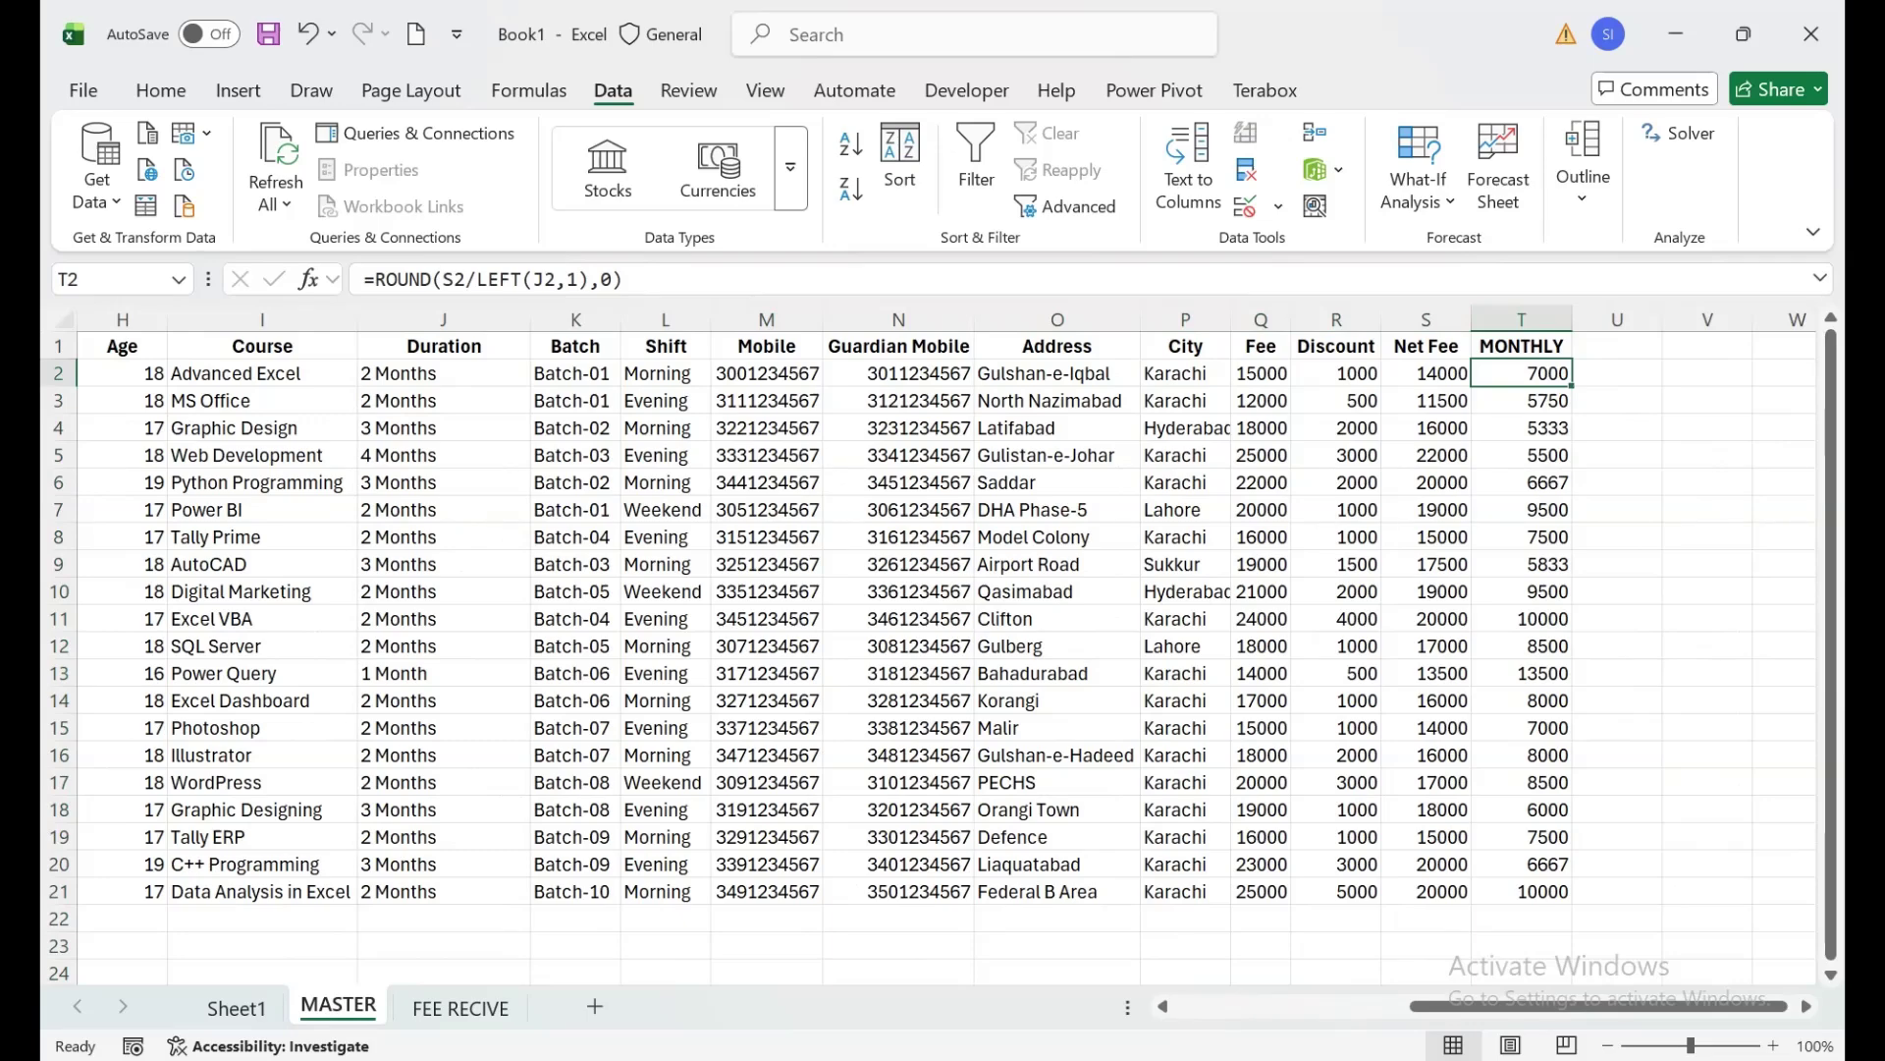
left_click_drag(1468, 1005, 1233, 1005)
left_click(460, 1007)
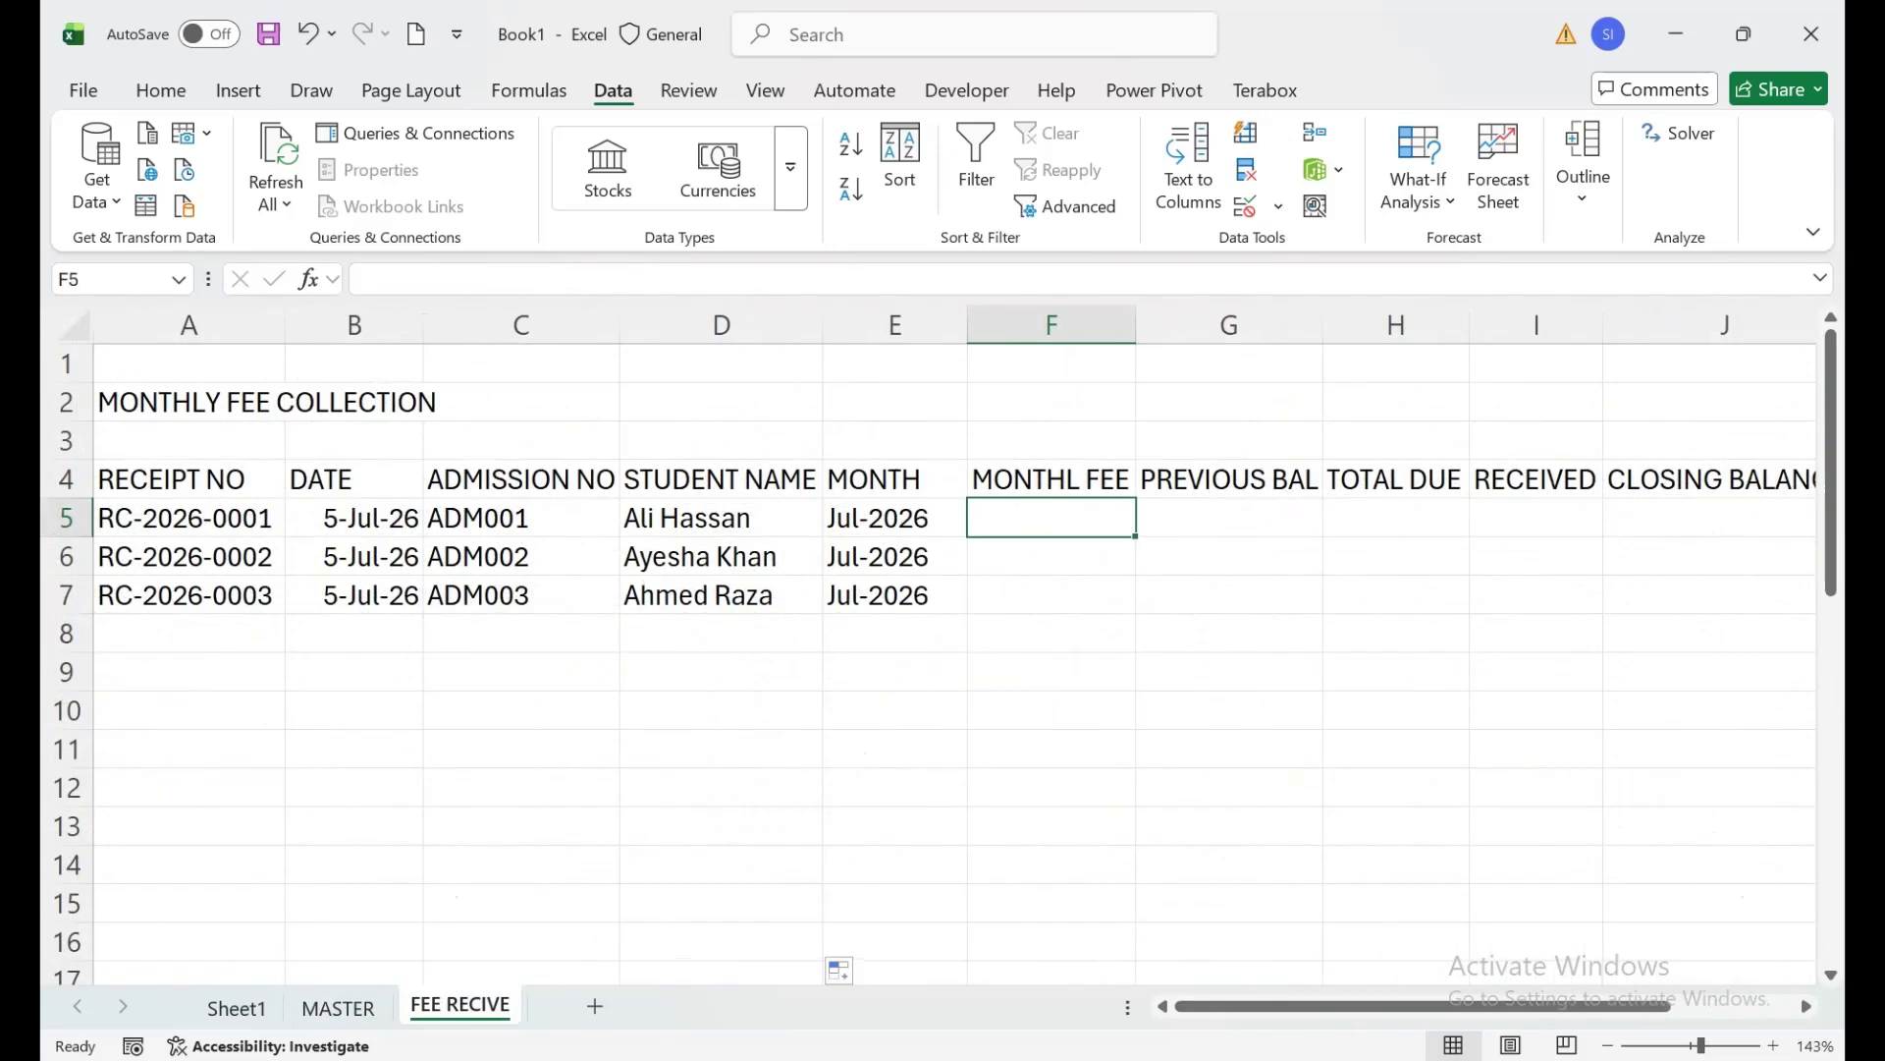
Copy the STUDENT NAME formula text from D5 into F5 under MONTHL FEE.
left_click(895, 518)
double_click(805, 518)
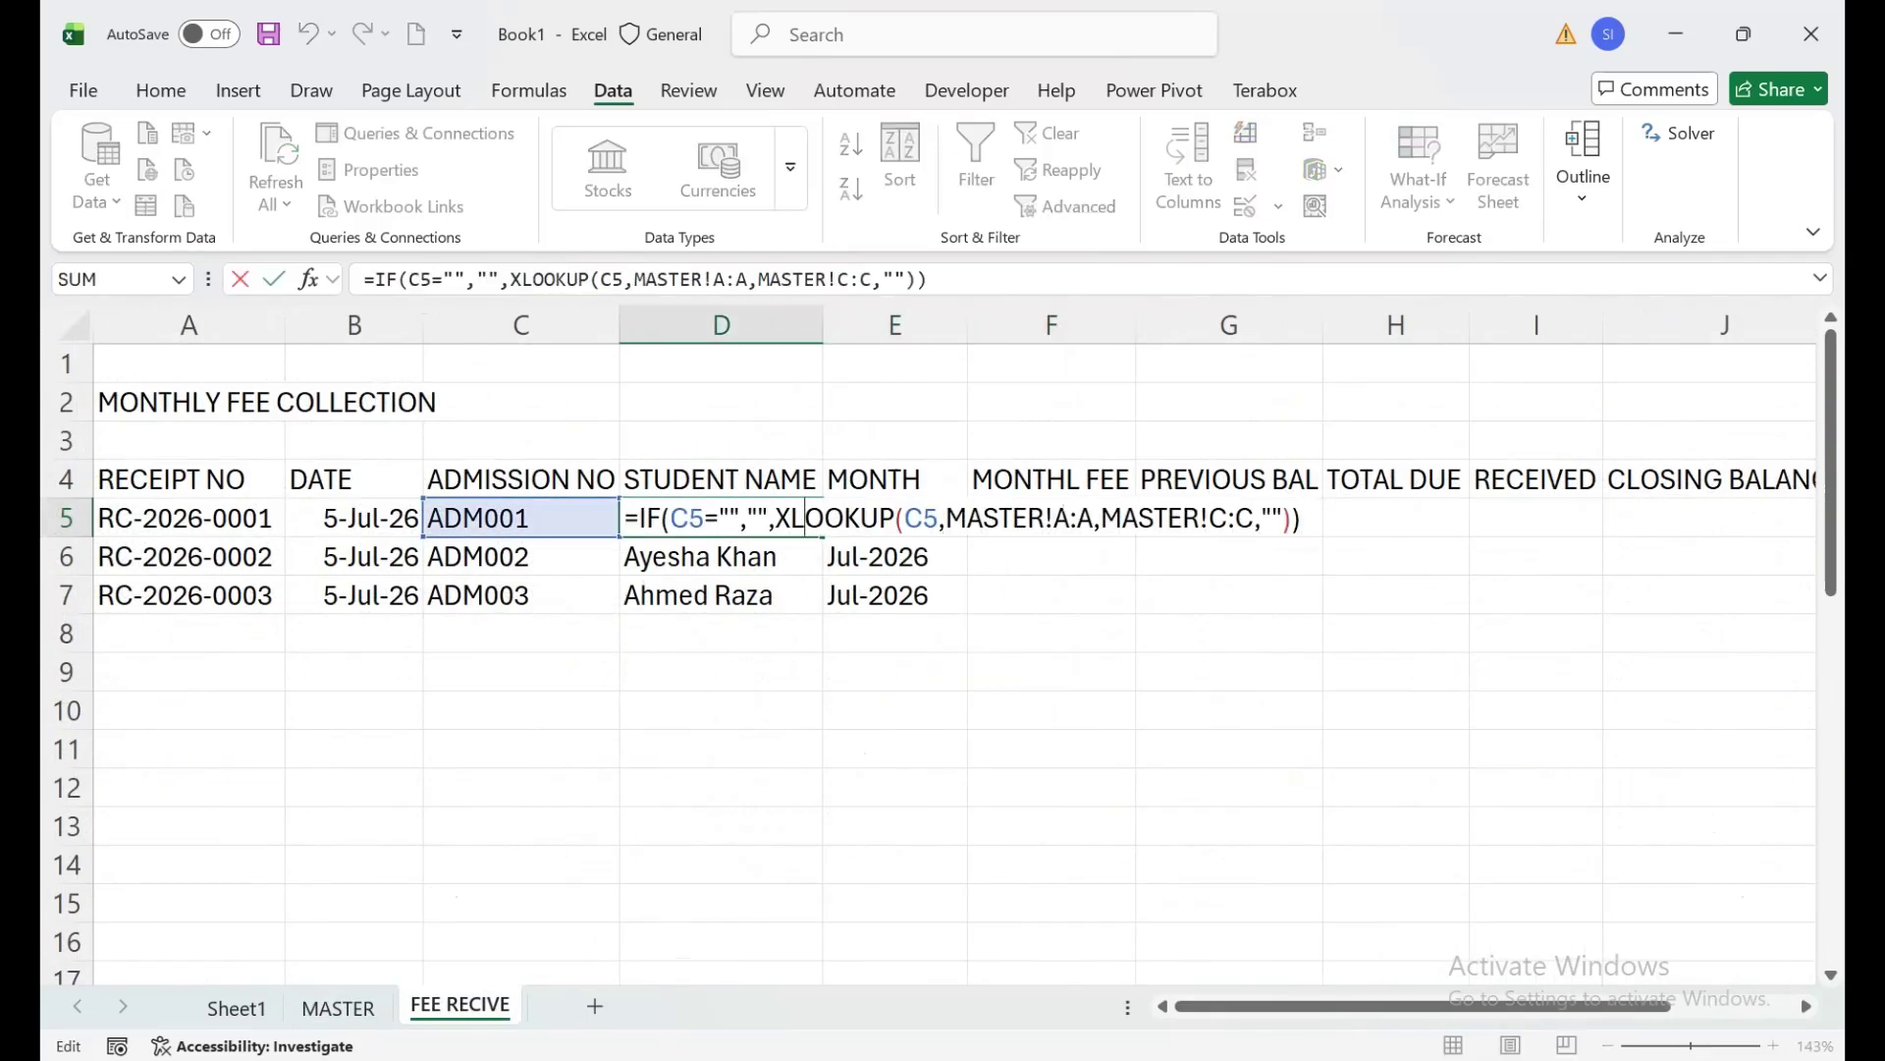
left_click_drag(1304, 518, 625, 517)
key("ctrl+c")
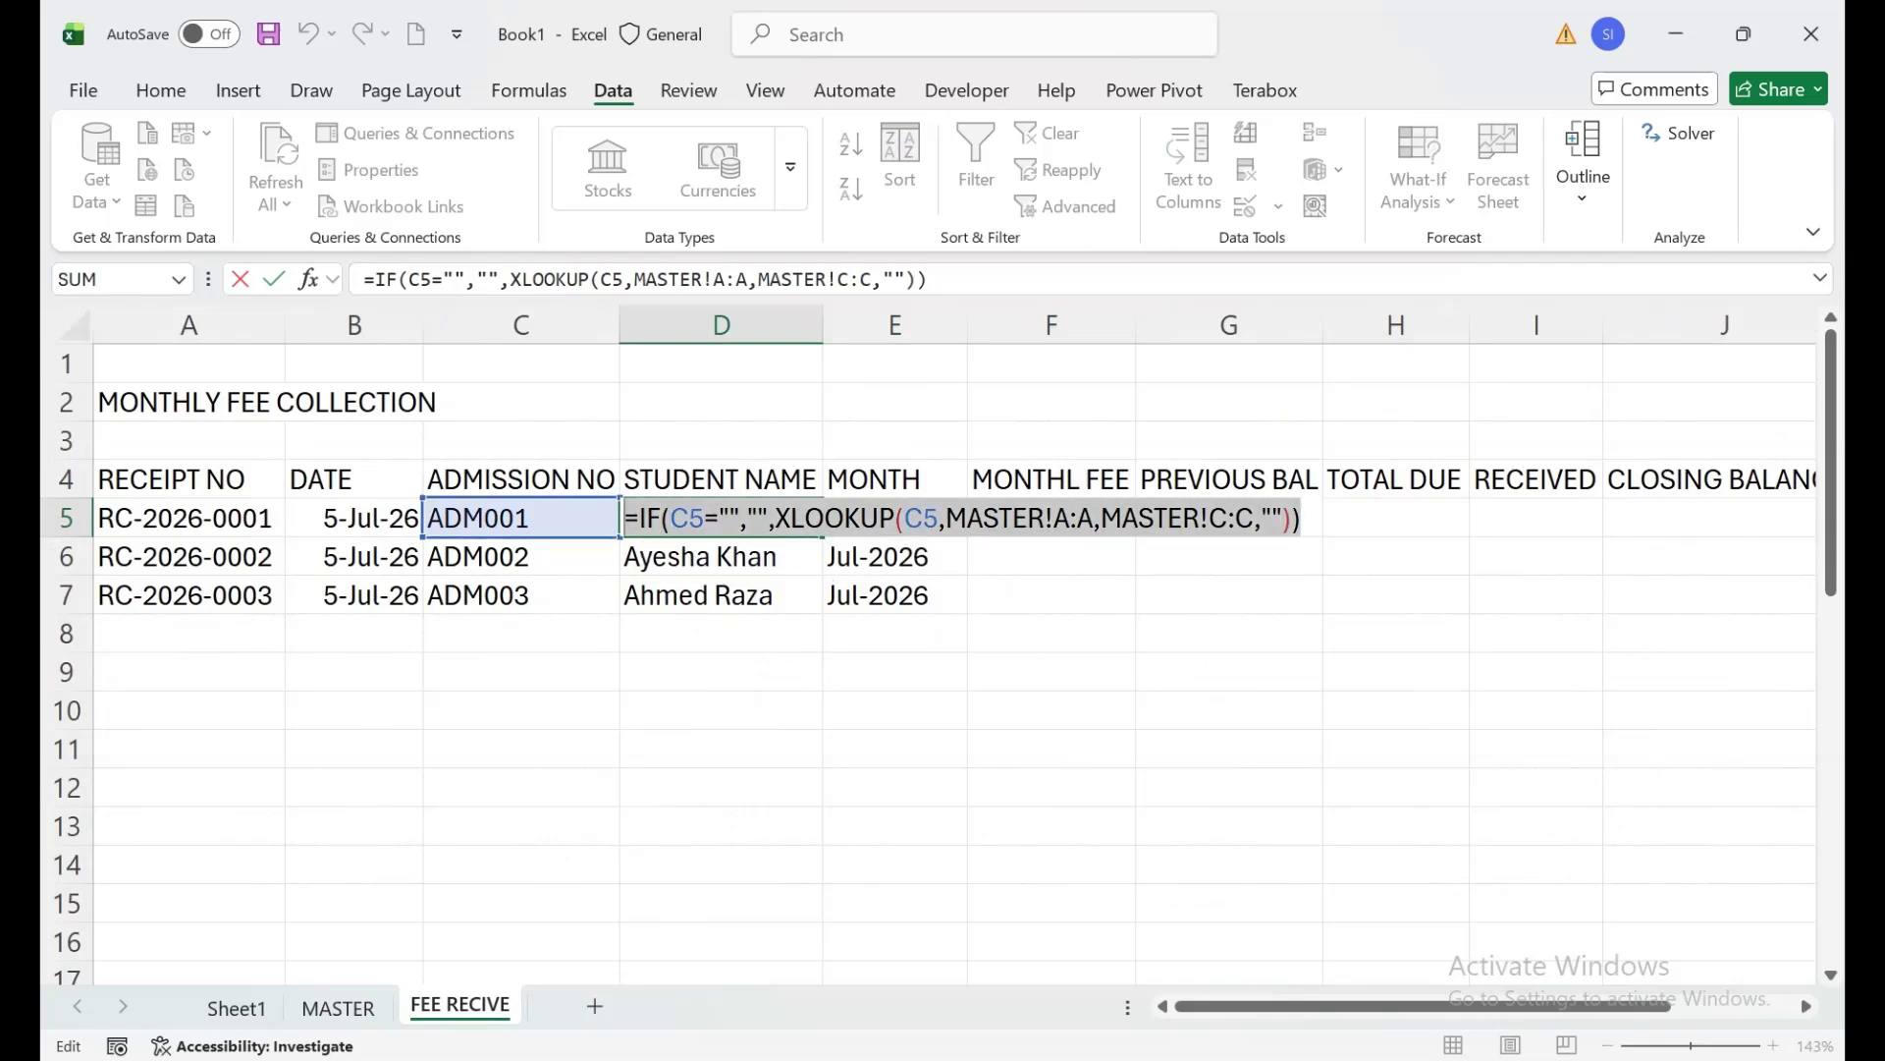
key("Return")
key("Right")
key("Right")
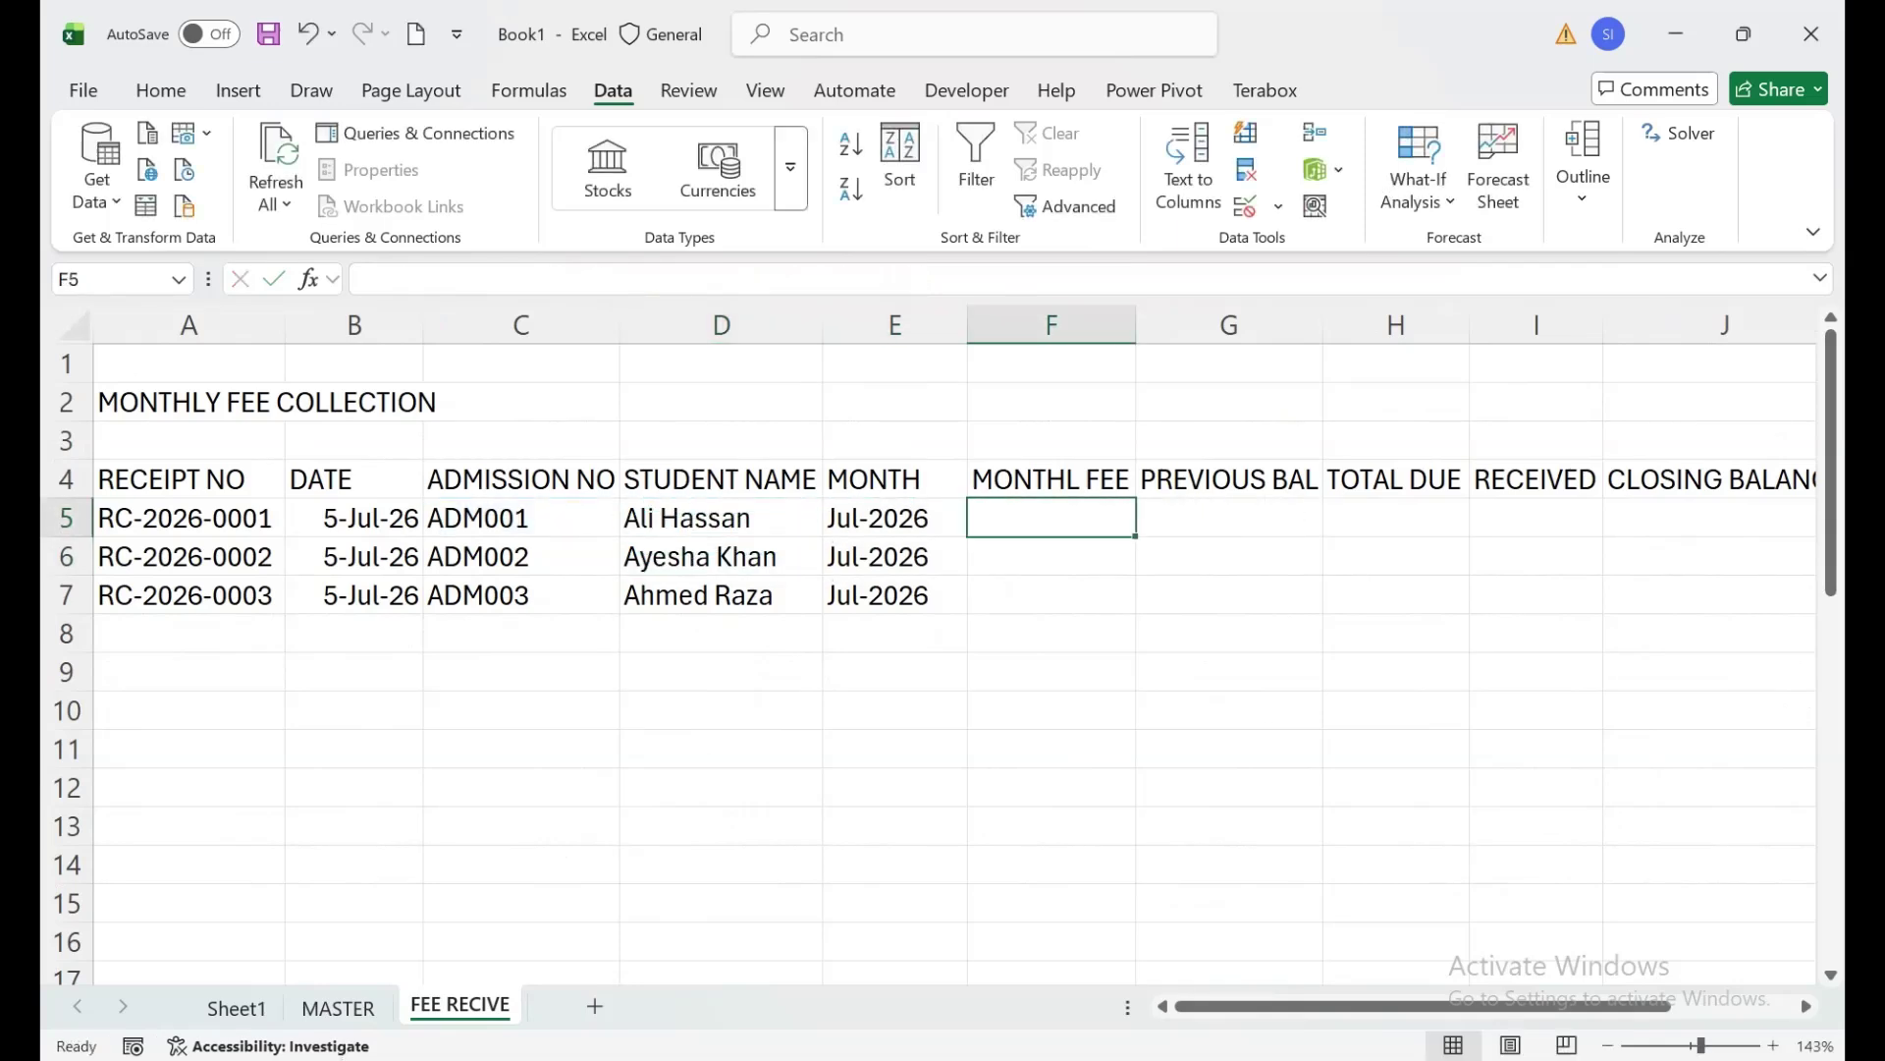
key("ctrl+v")
key("F2")
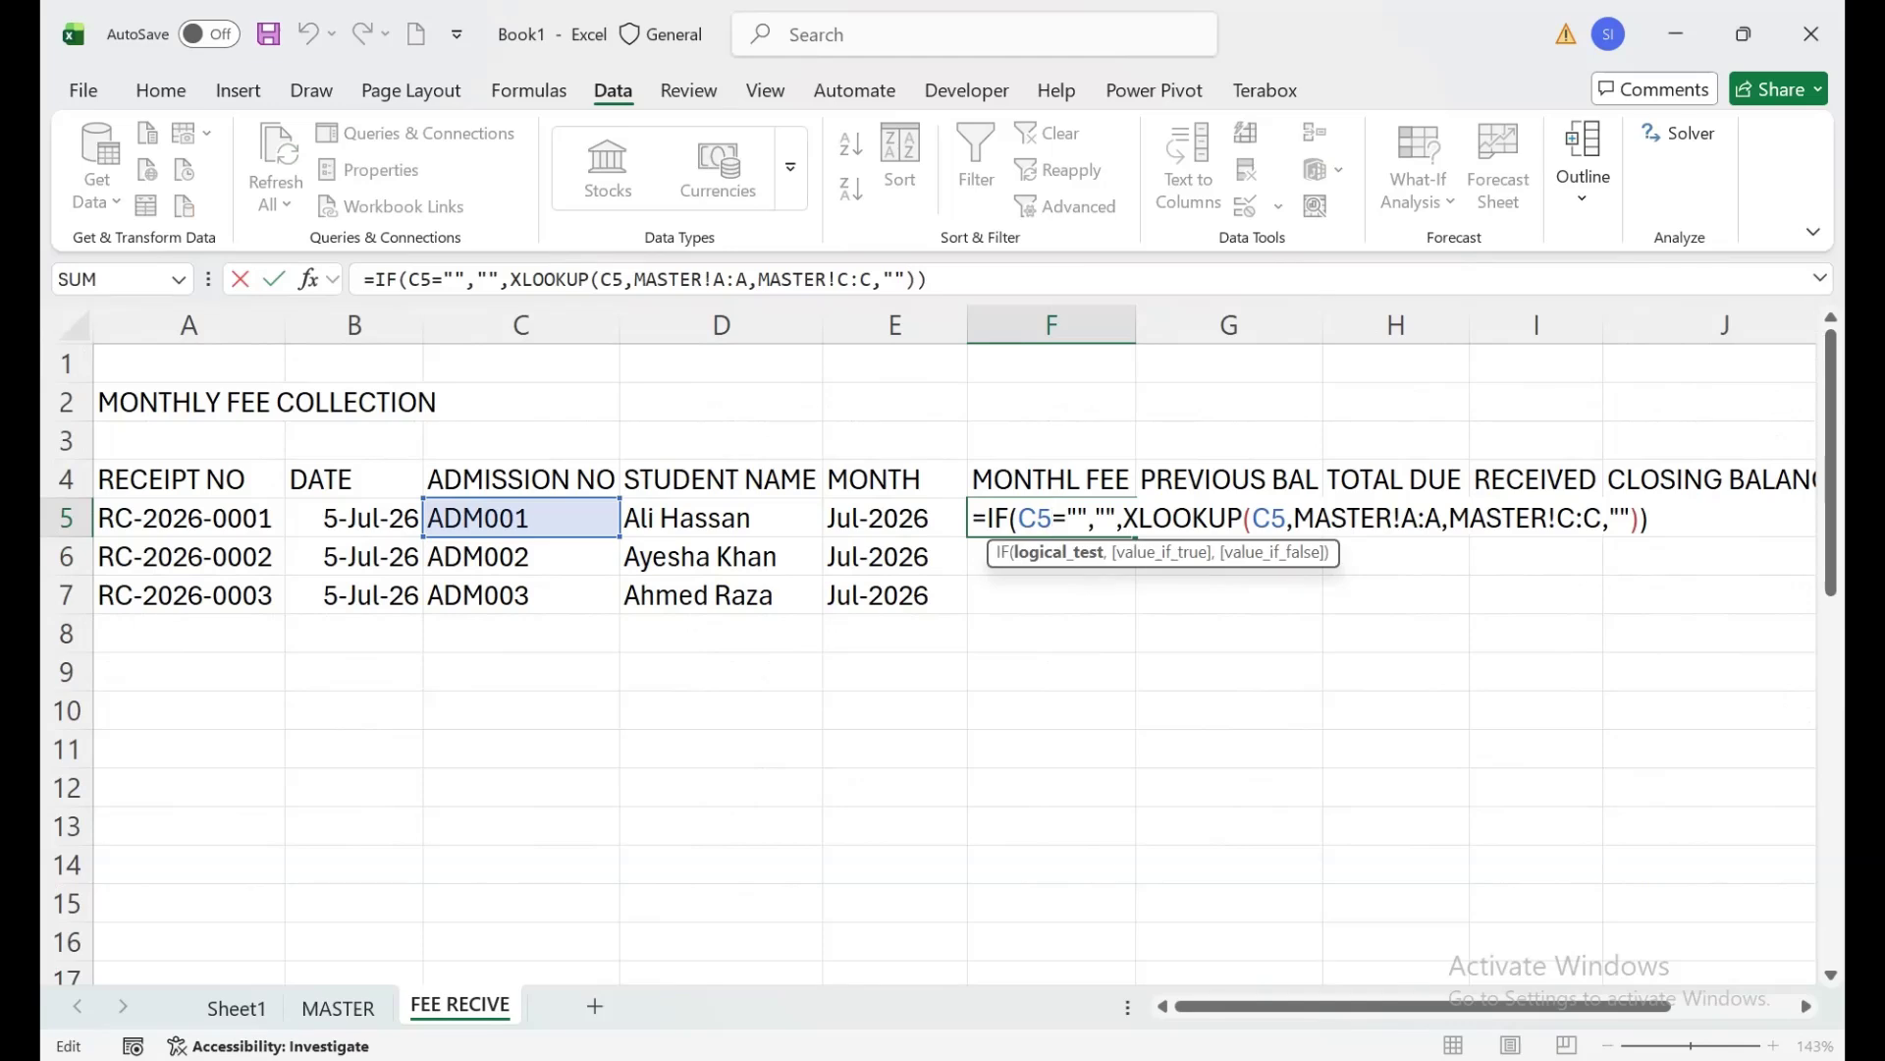
Change the XLOOKUP return column in F5 to MASTER!T:T and fill the formula down the MONTHL FEE column.
mouse_move(1574, 517)
left_mouse_down()
mouse_move(1557, 517)
mouse_move(1577, 517)
left_mouse_up()
type("TO")
type("T")
key("Return")
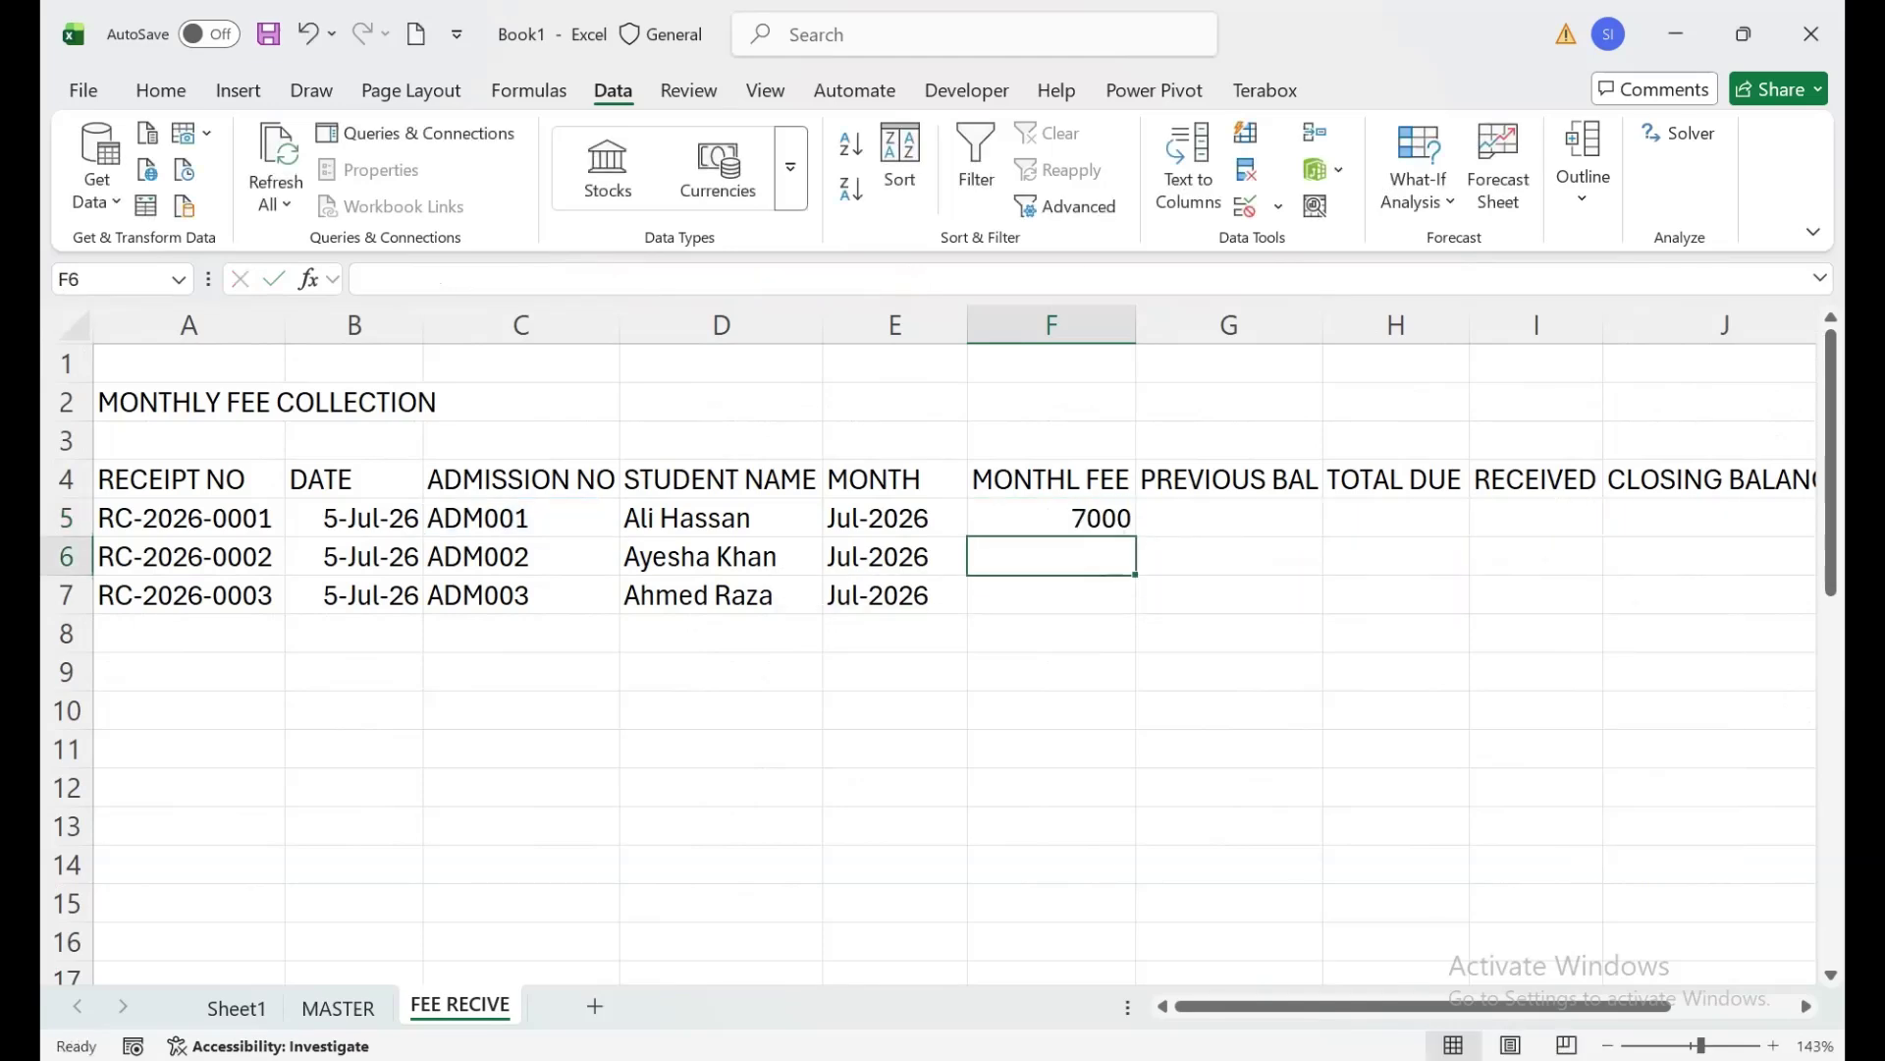
left_click(1051, 517)
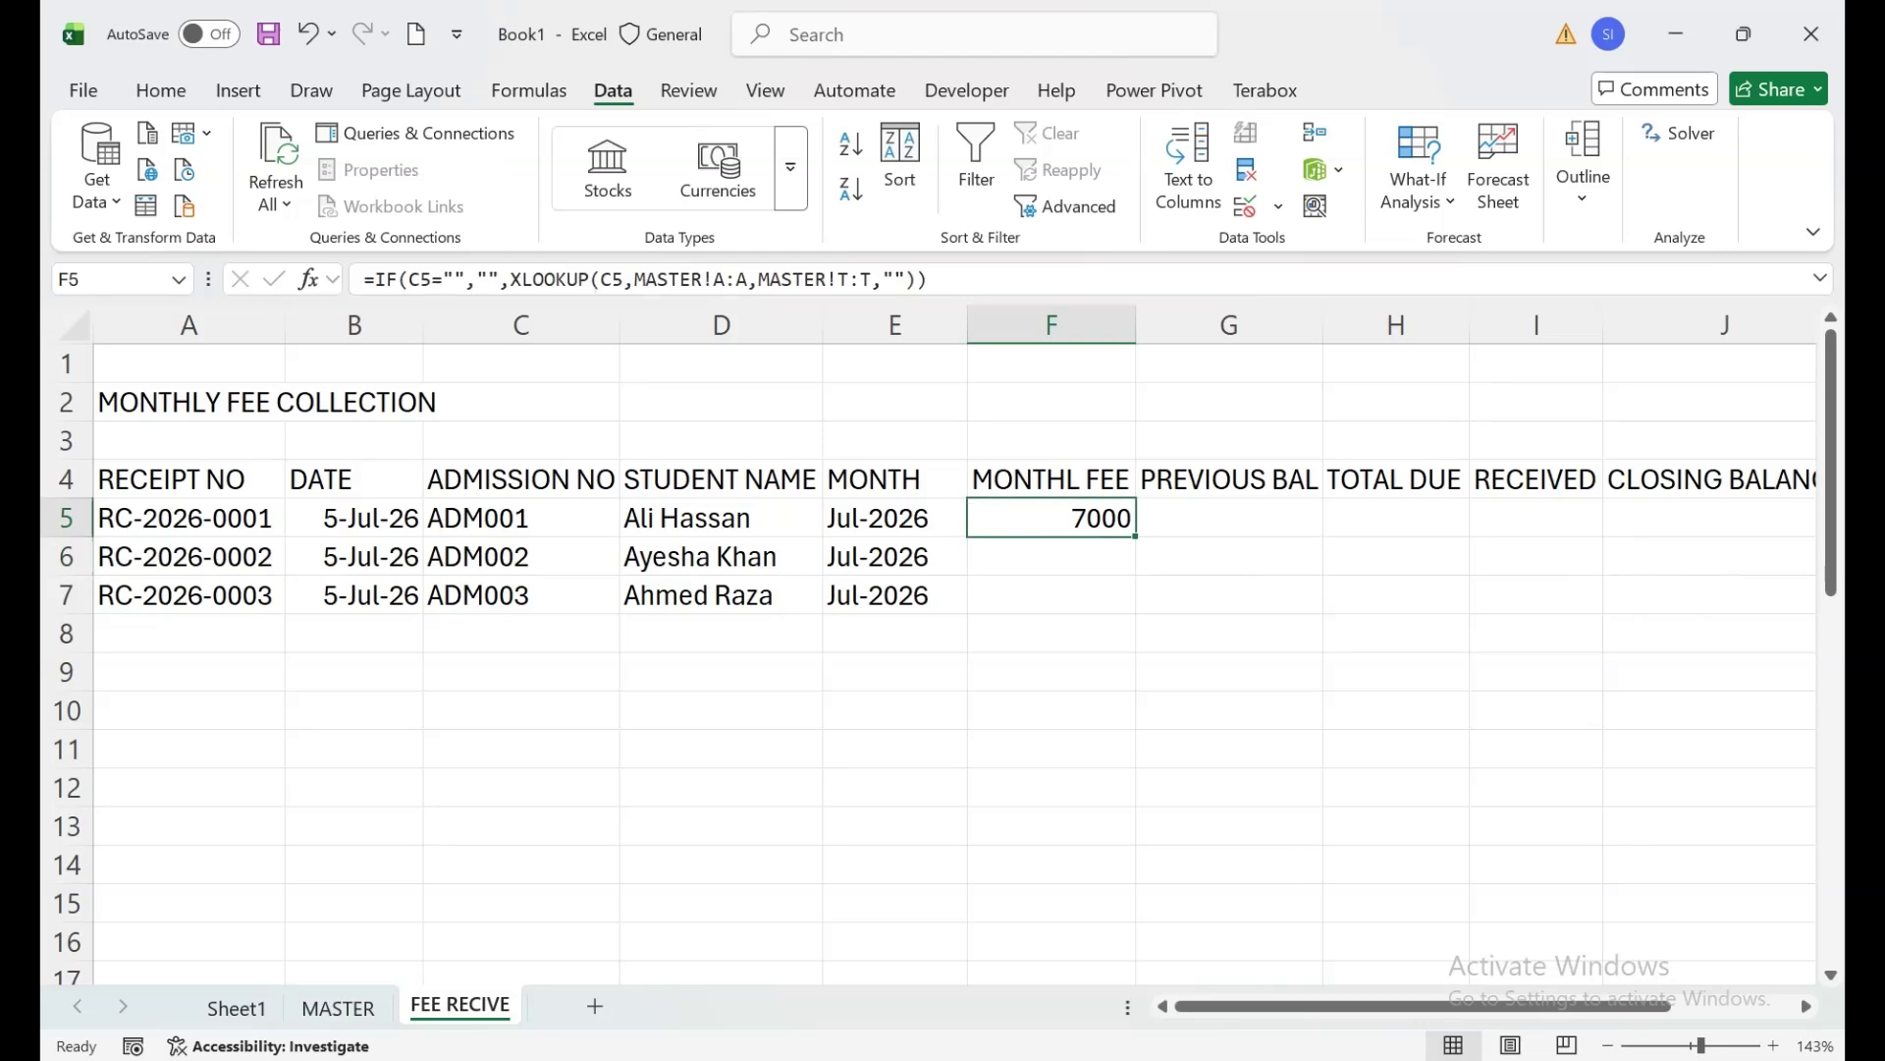
double_click(1135, 536)
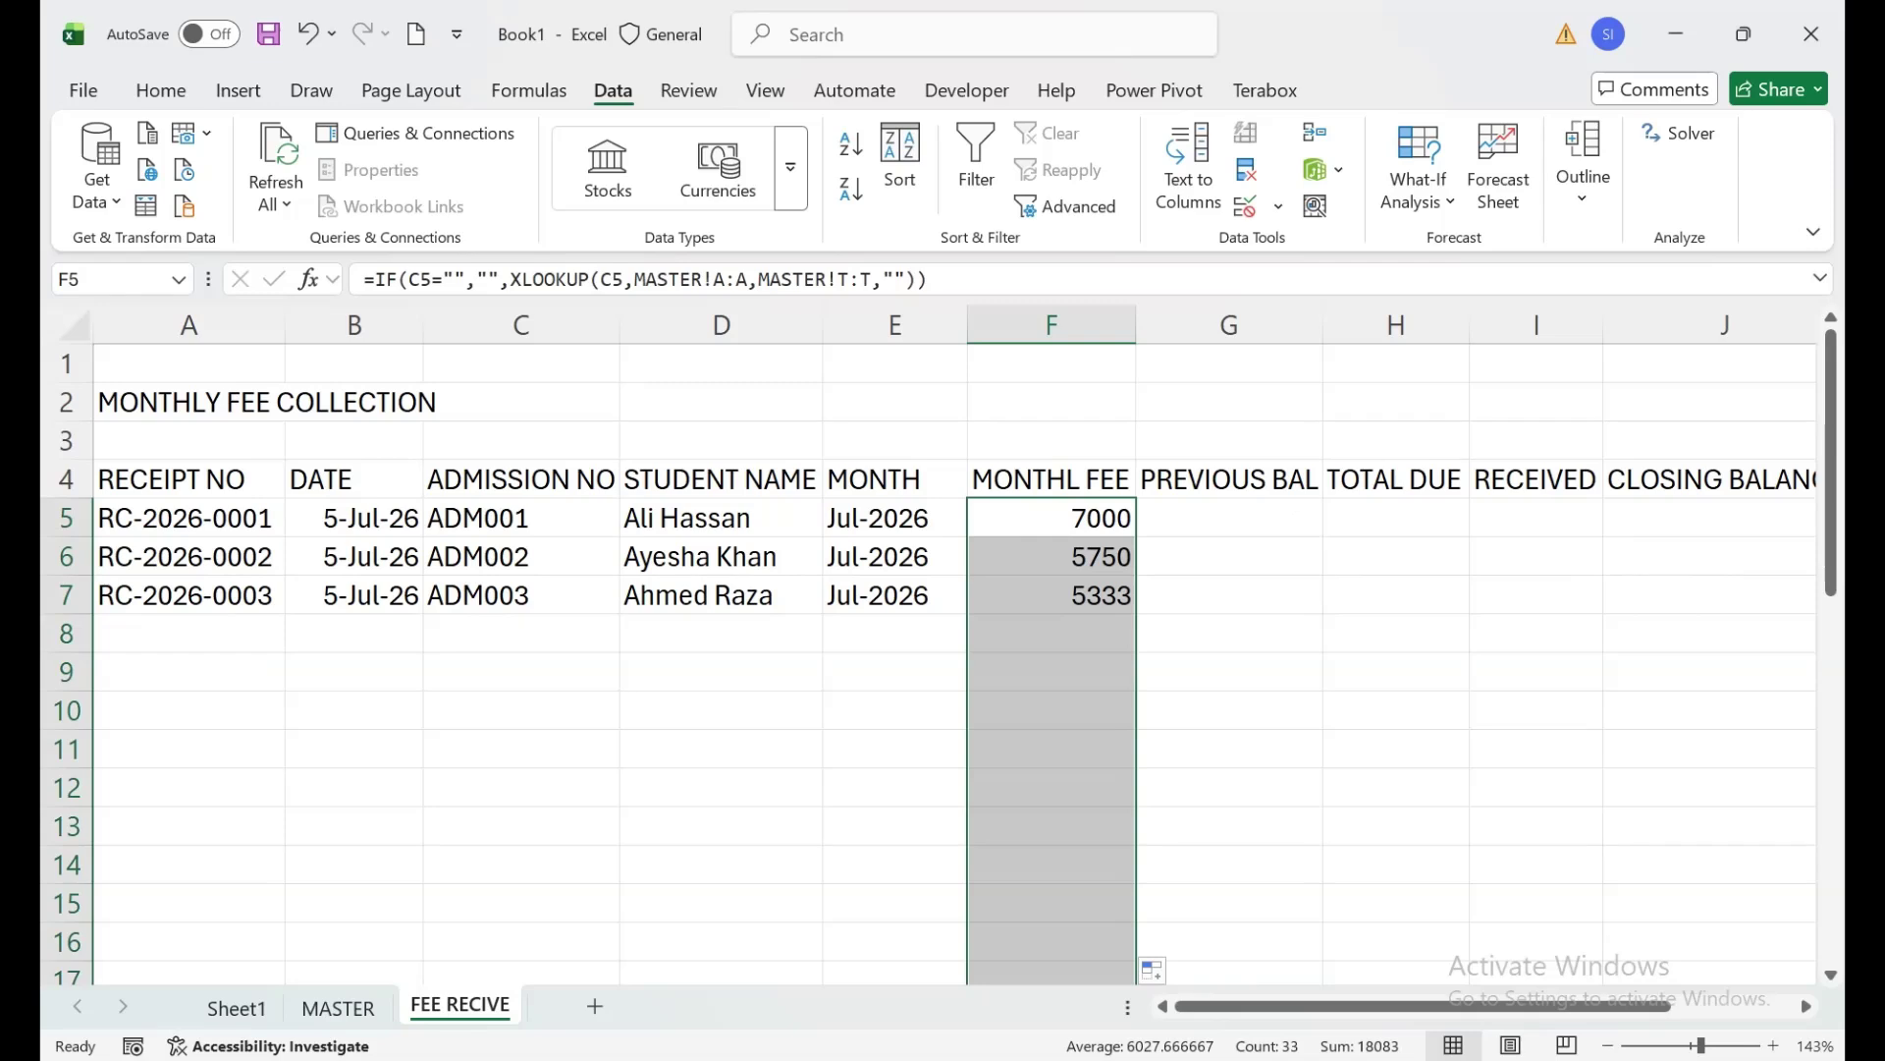
left_click(1229, 517)
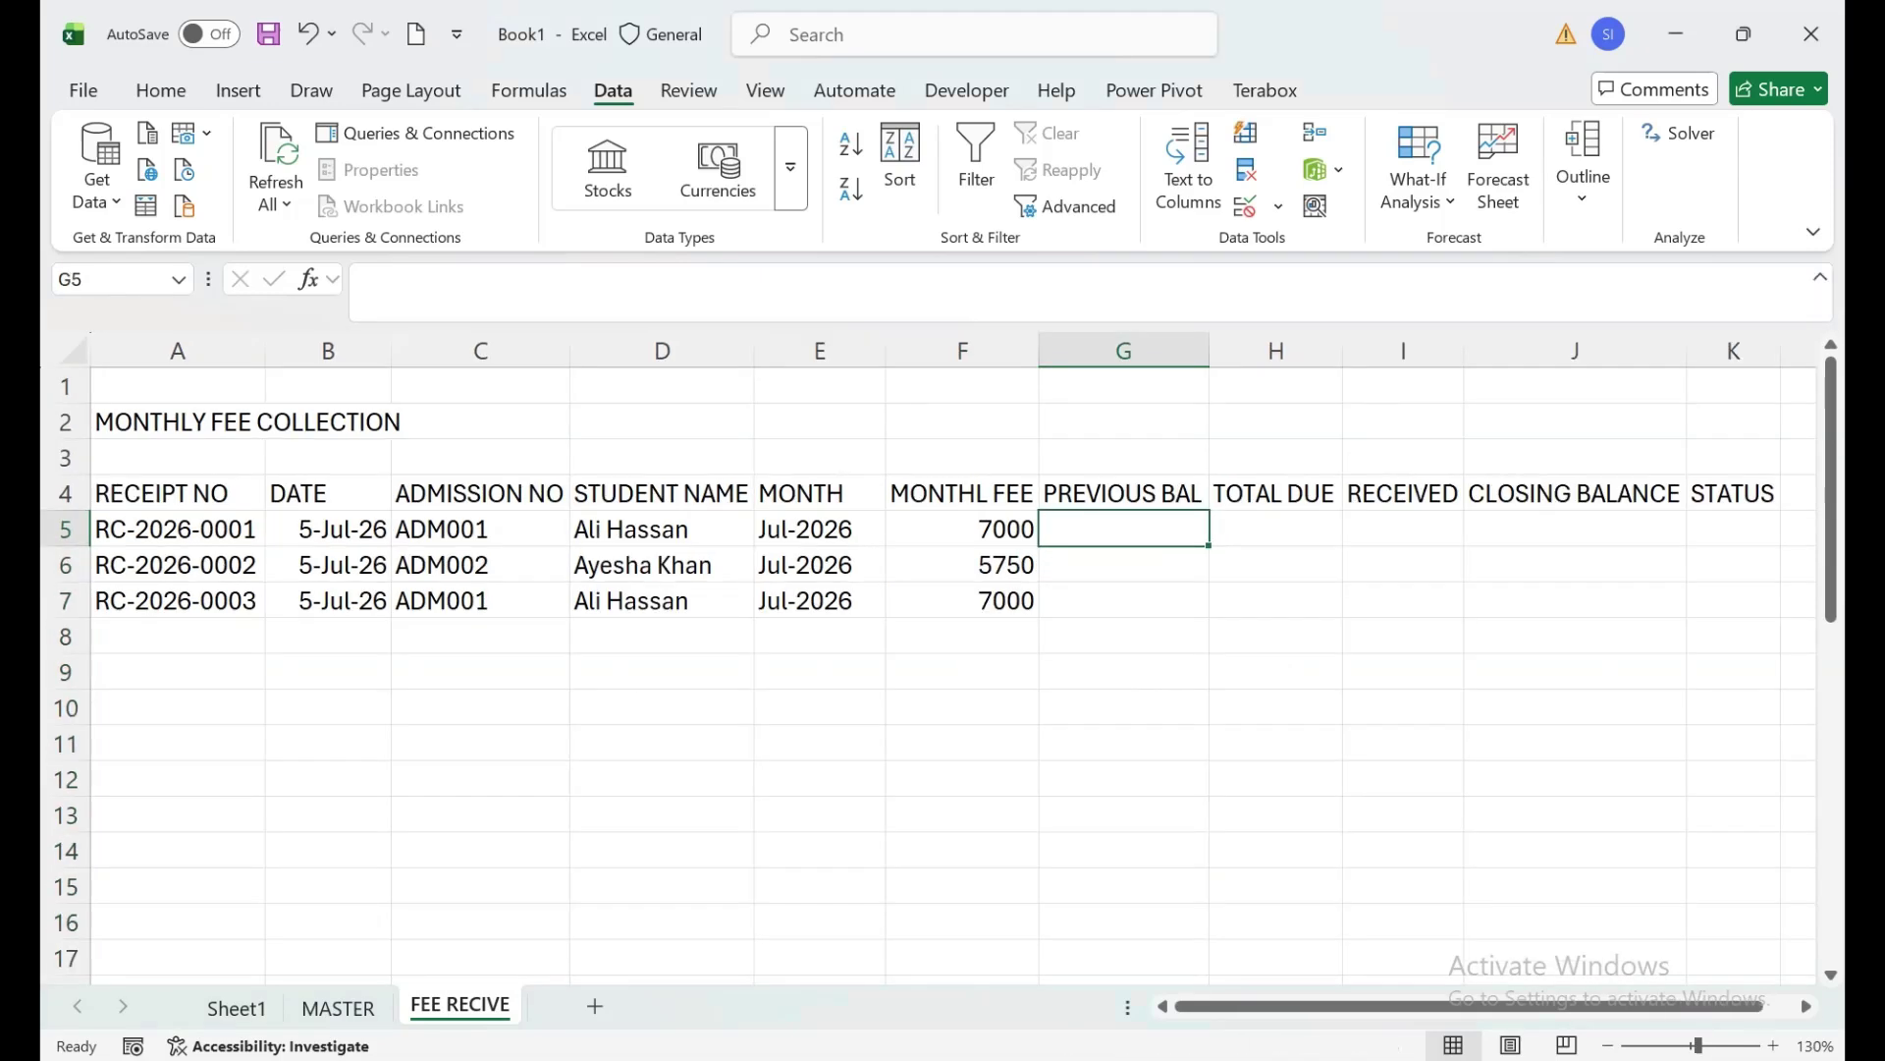
Begin the PREVIOUS BAL formula in G5 with =IF(COUNTIF(C5:C5,C5, using the ADMISSION NO cell for range and criteria.
type("=IF(")
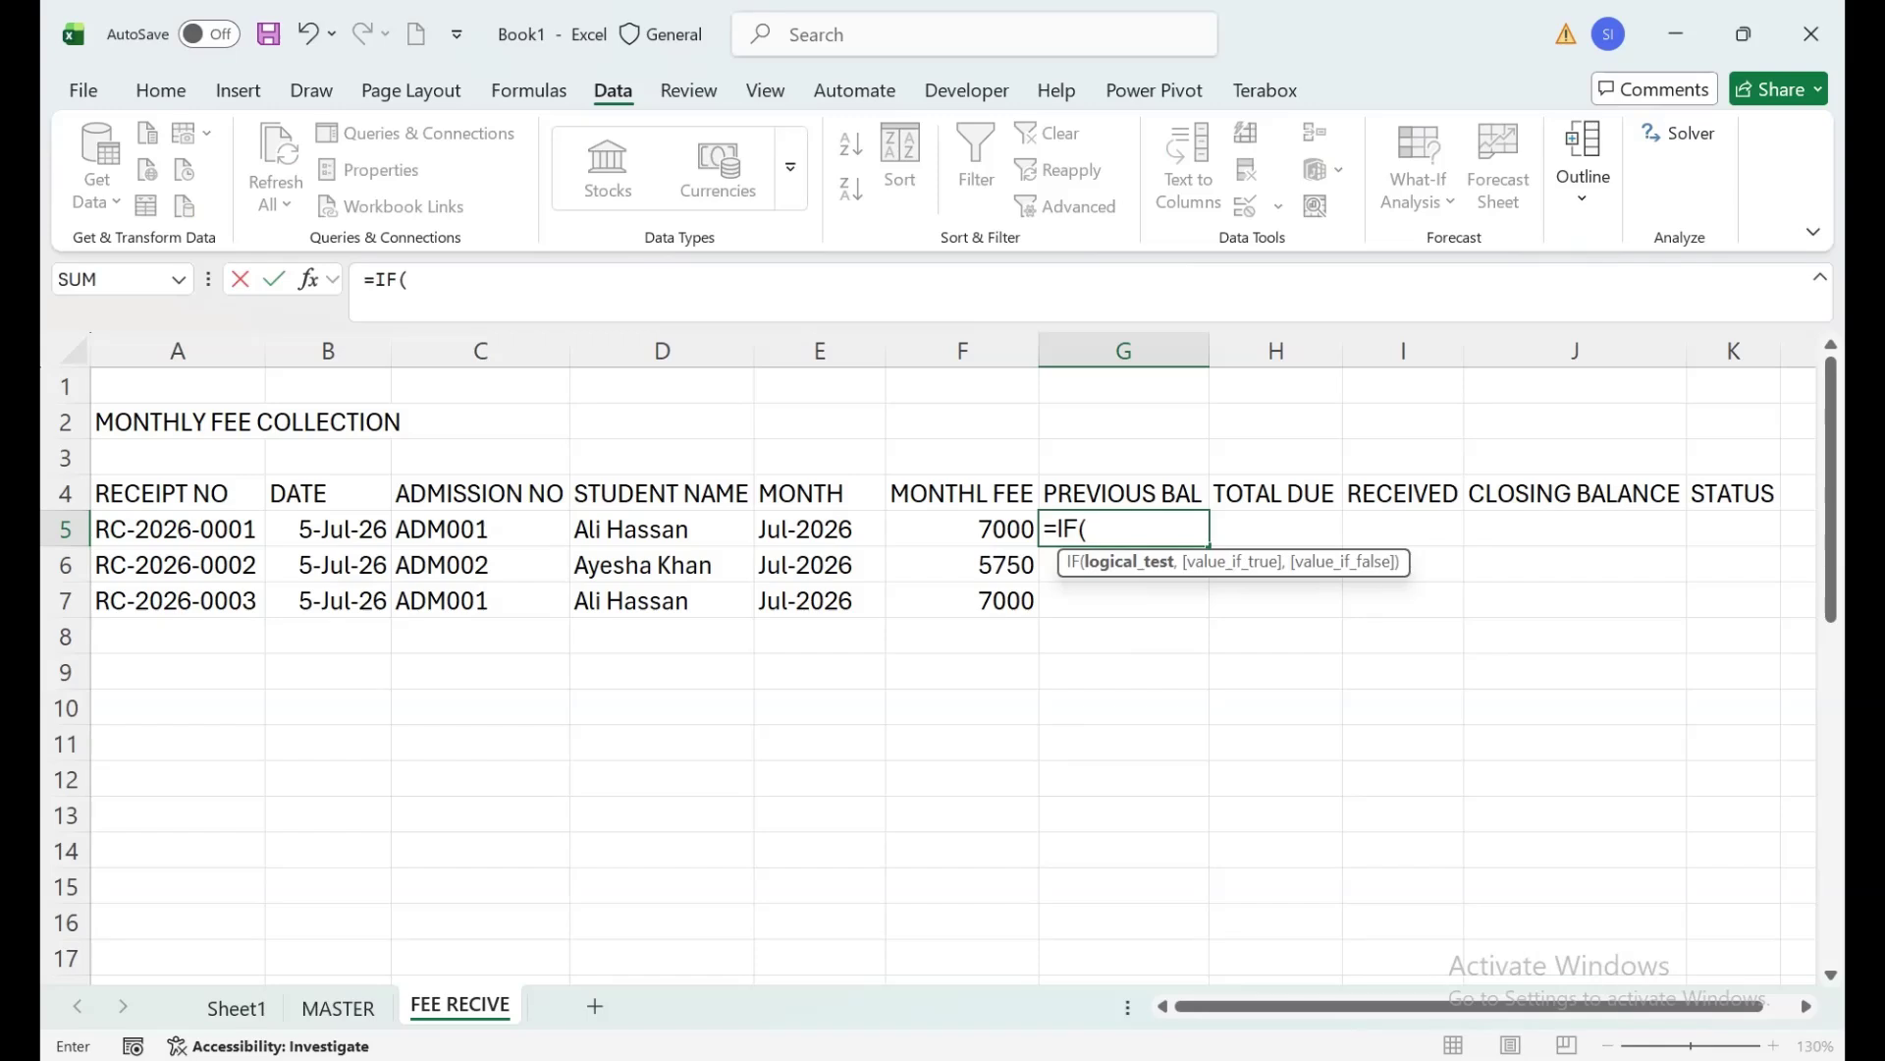
type("COUN")
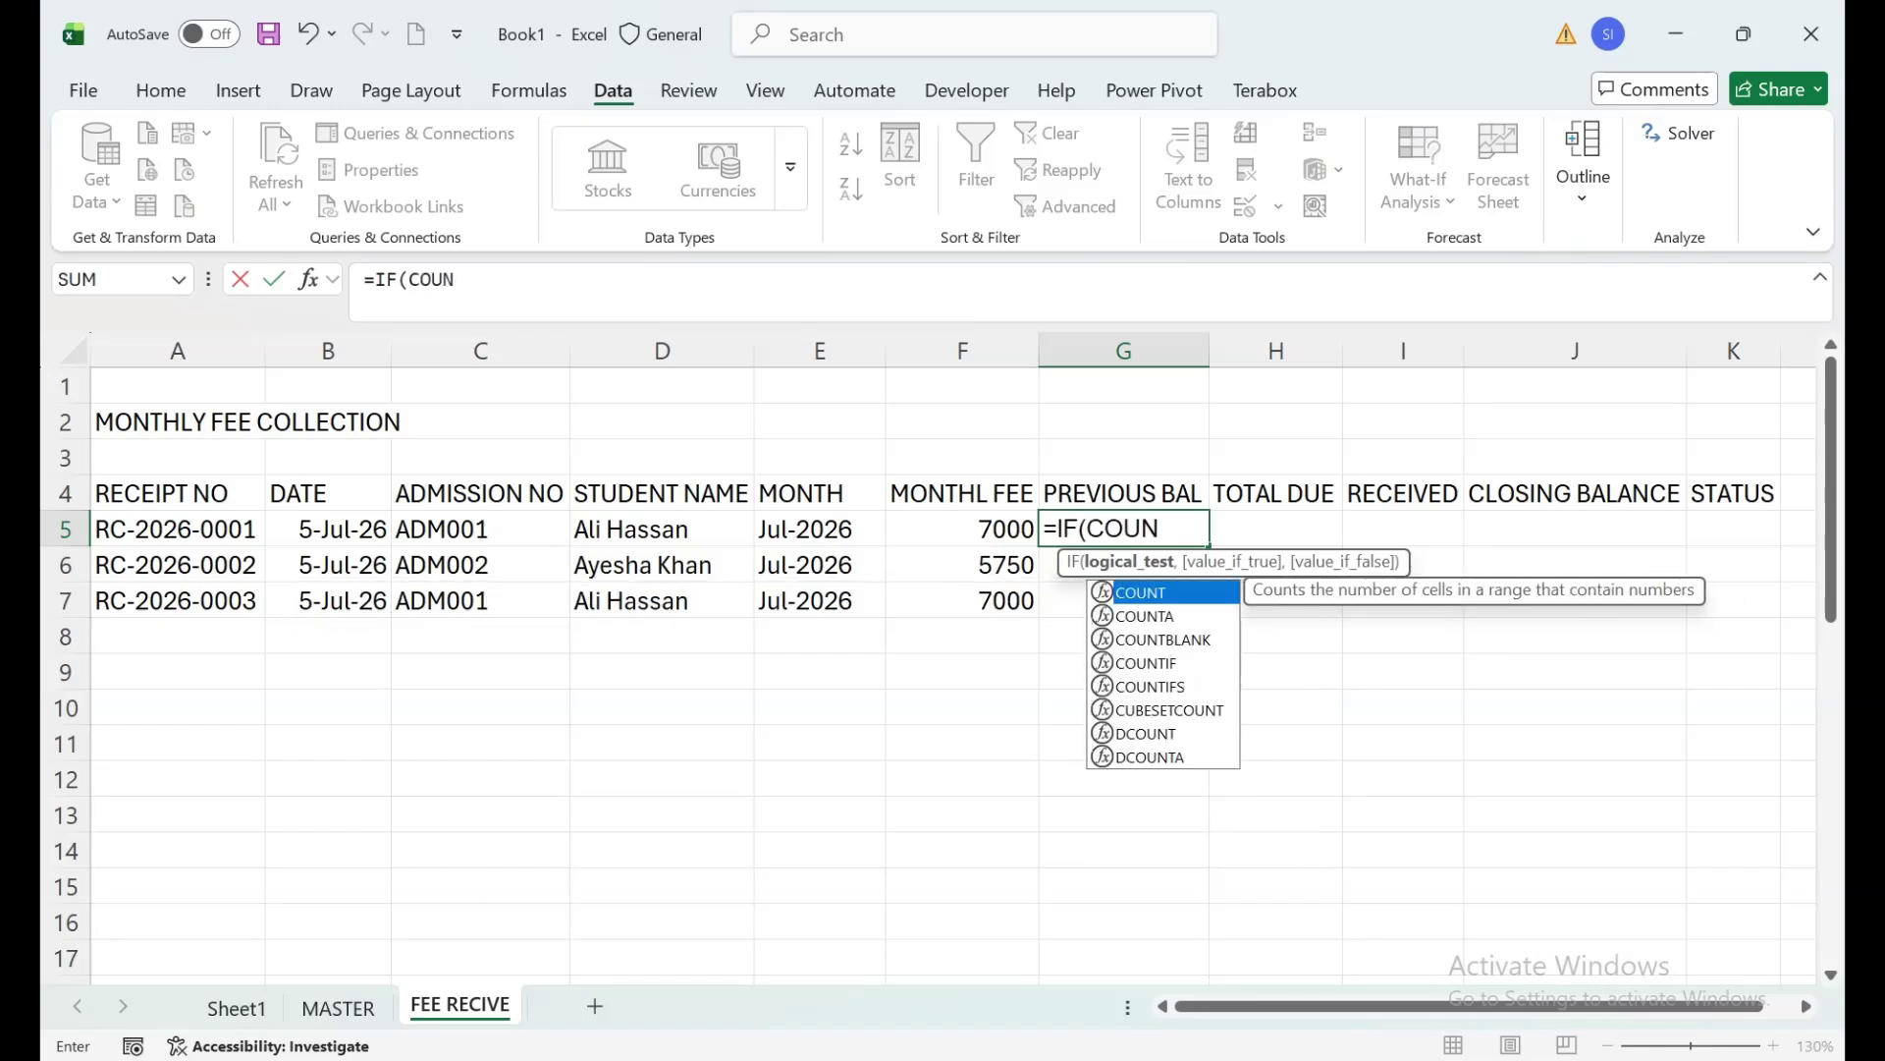
type("TIF(")
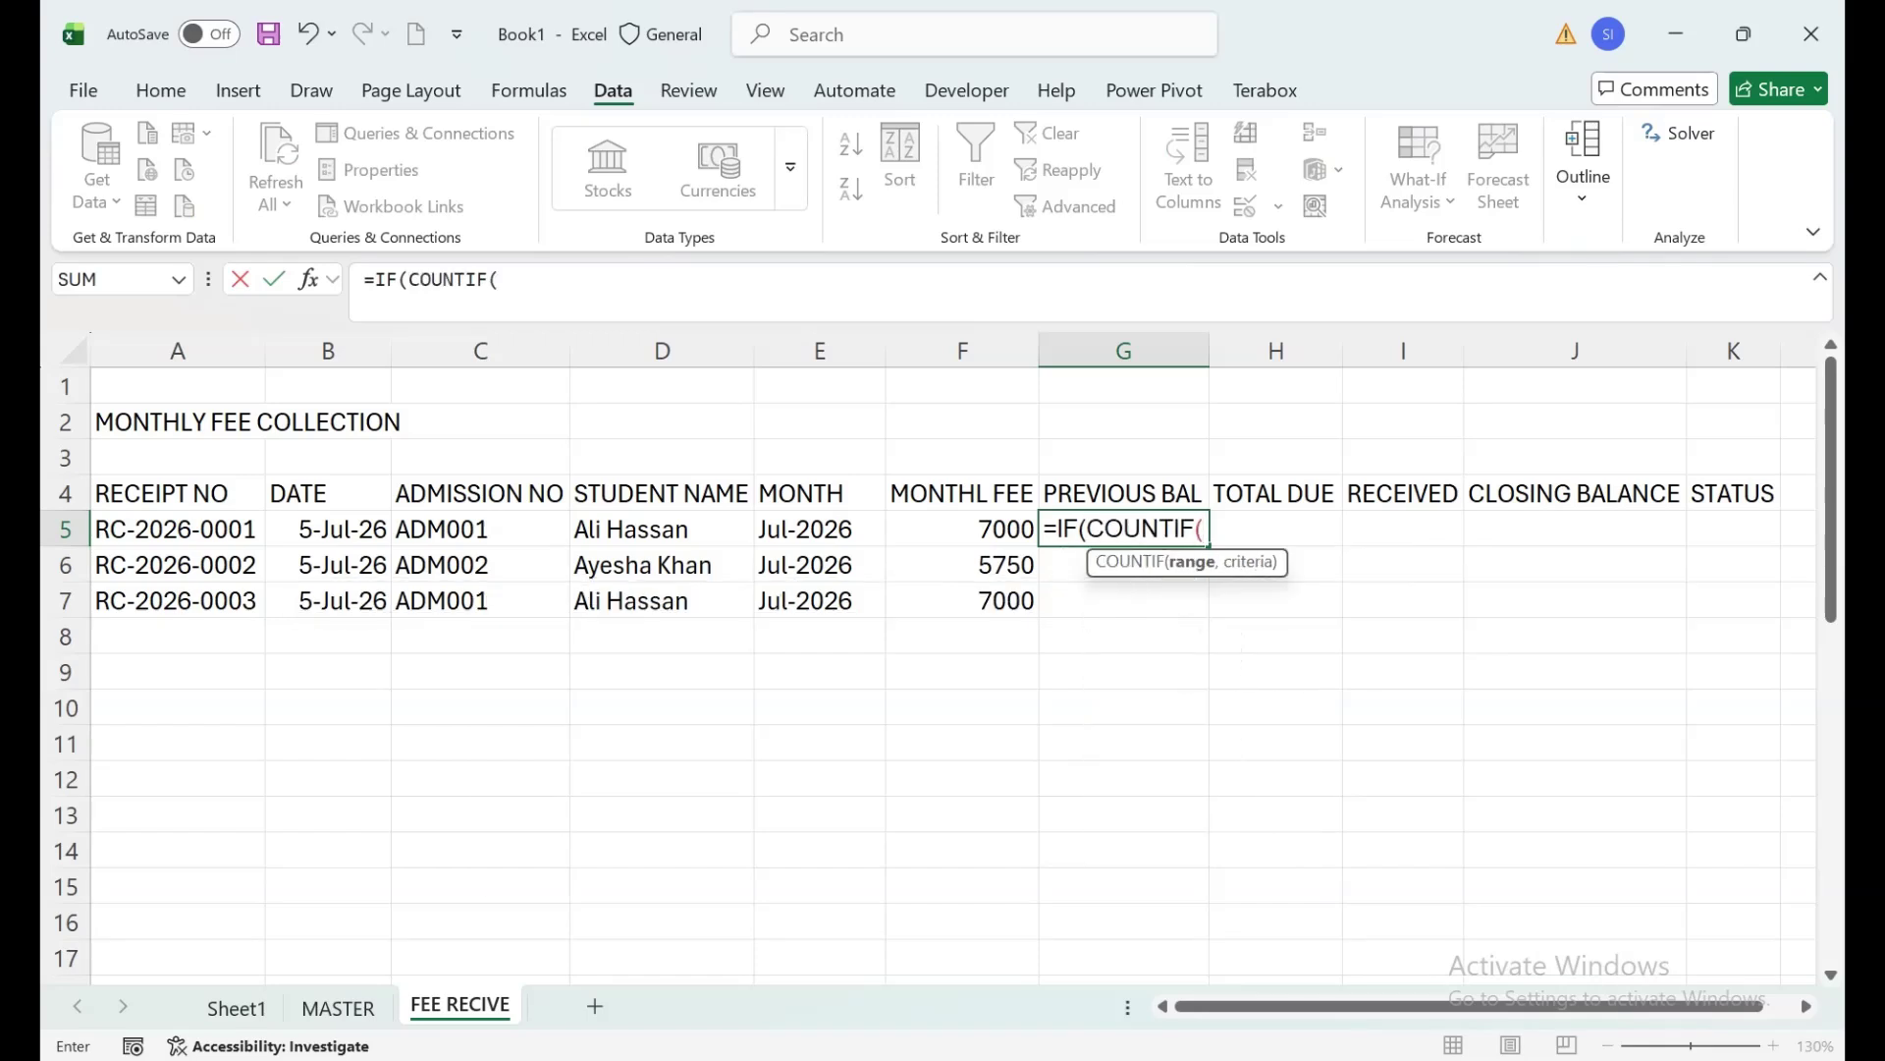
key("Left")
key("Left")
key("Left")
key("Left")
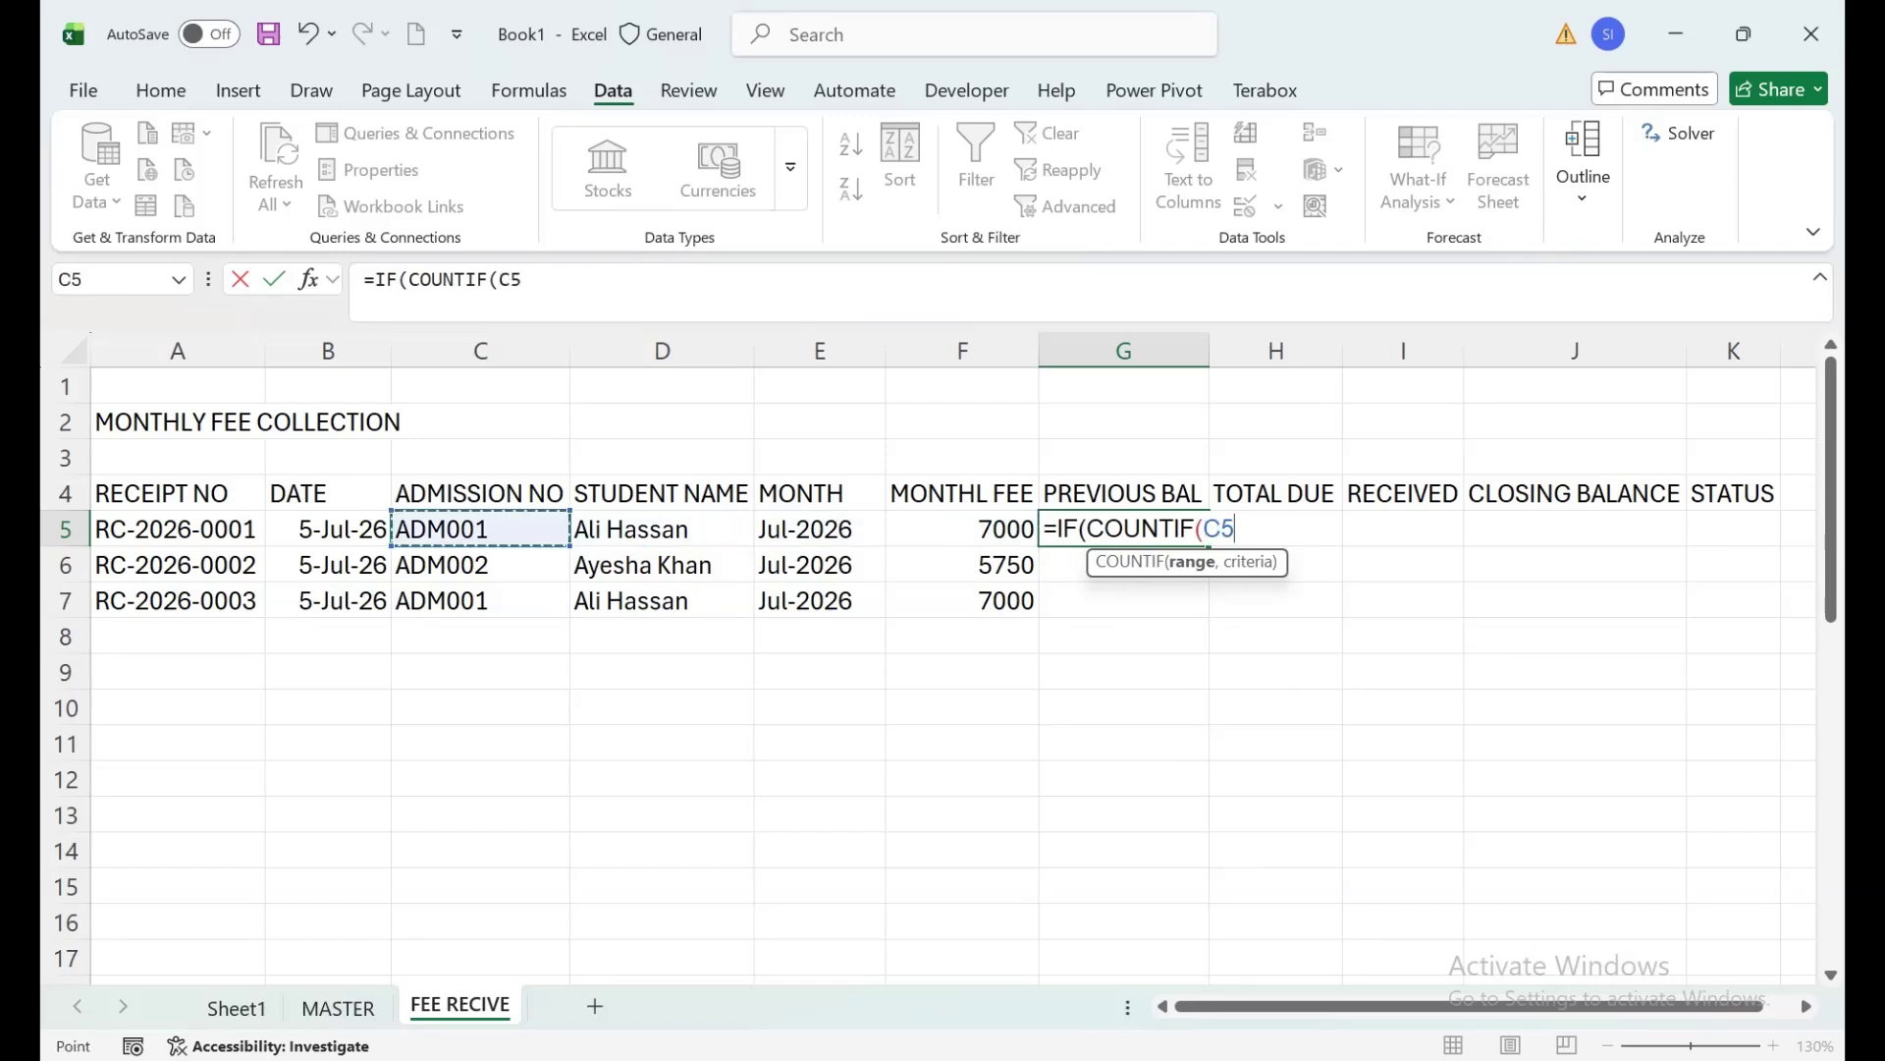
key("F8")
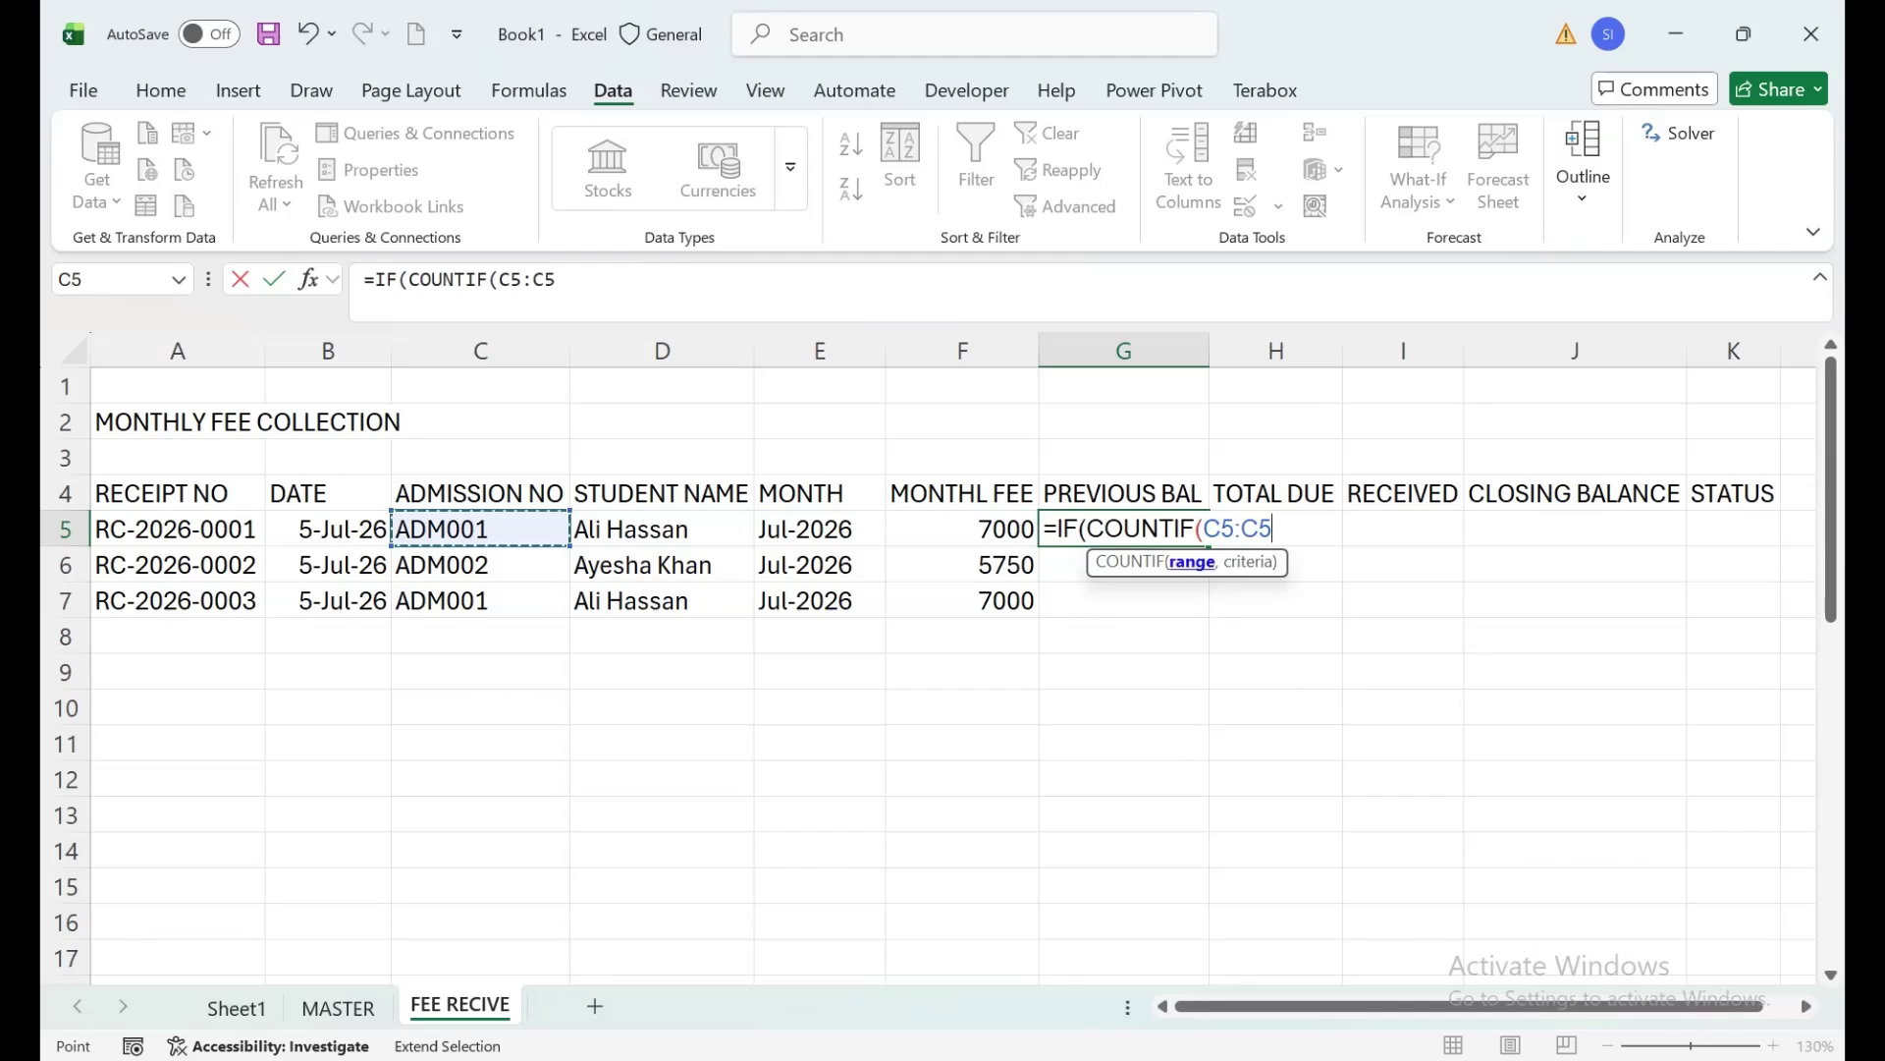
type(",C5")
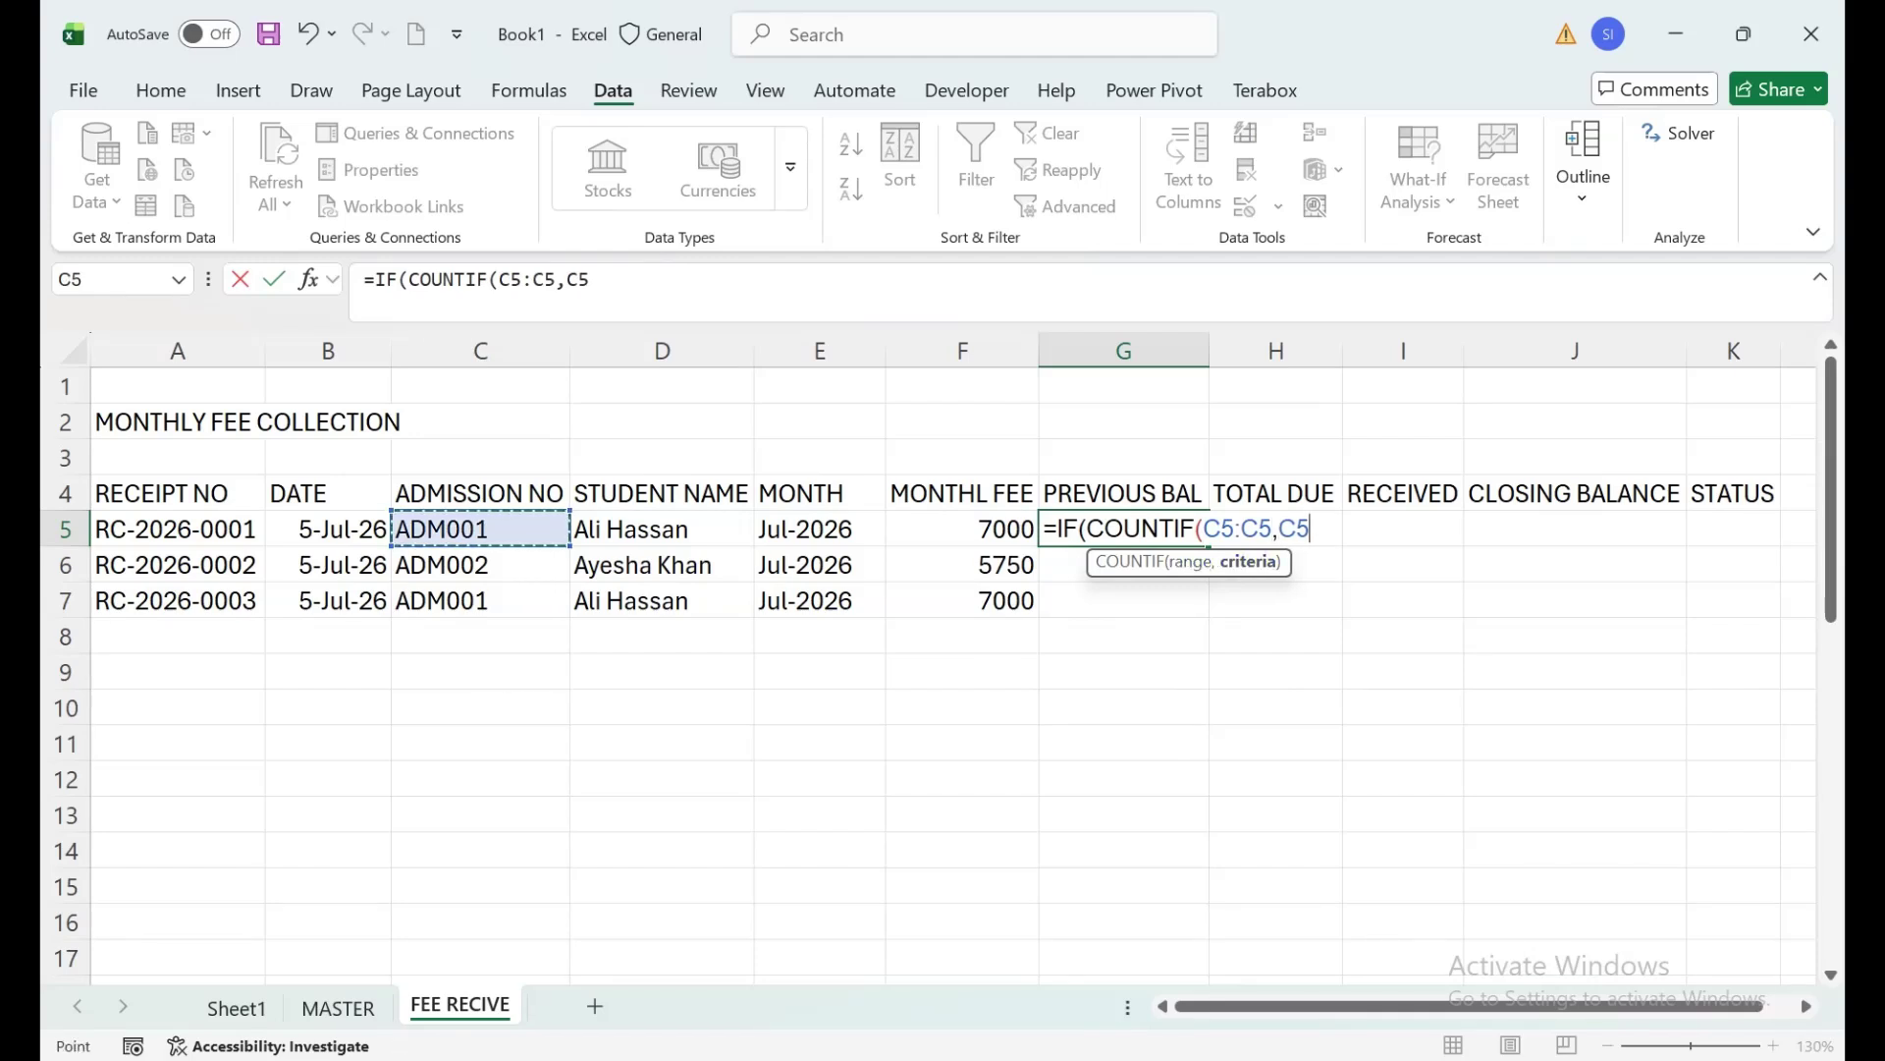
Make the COUNTIF range start absolute as $C$5, test the count for =1 and return 0 when true.
left_click(1219, 528)
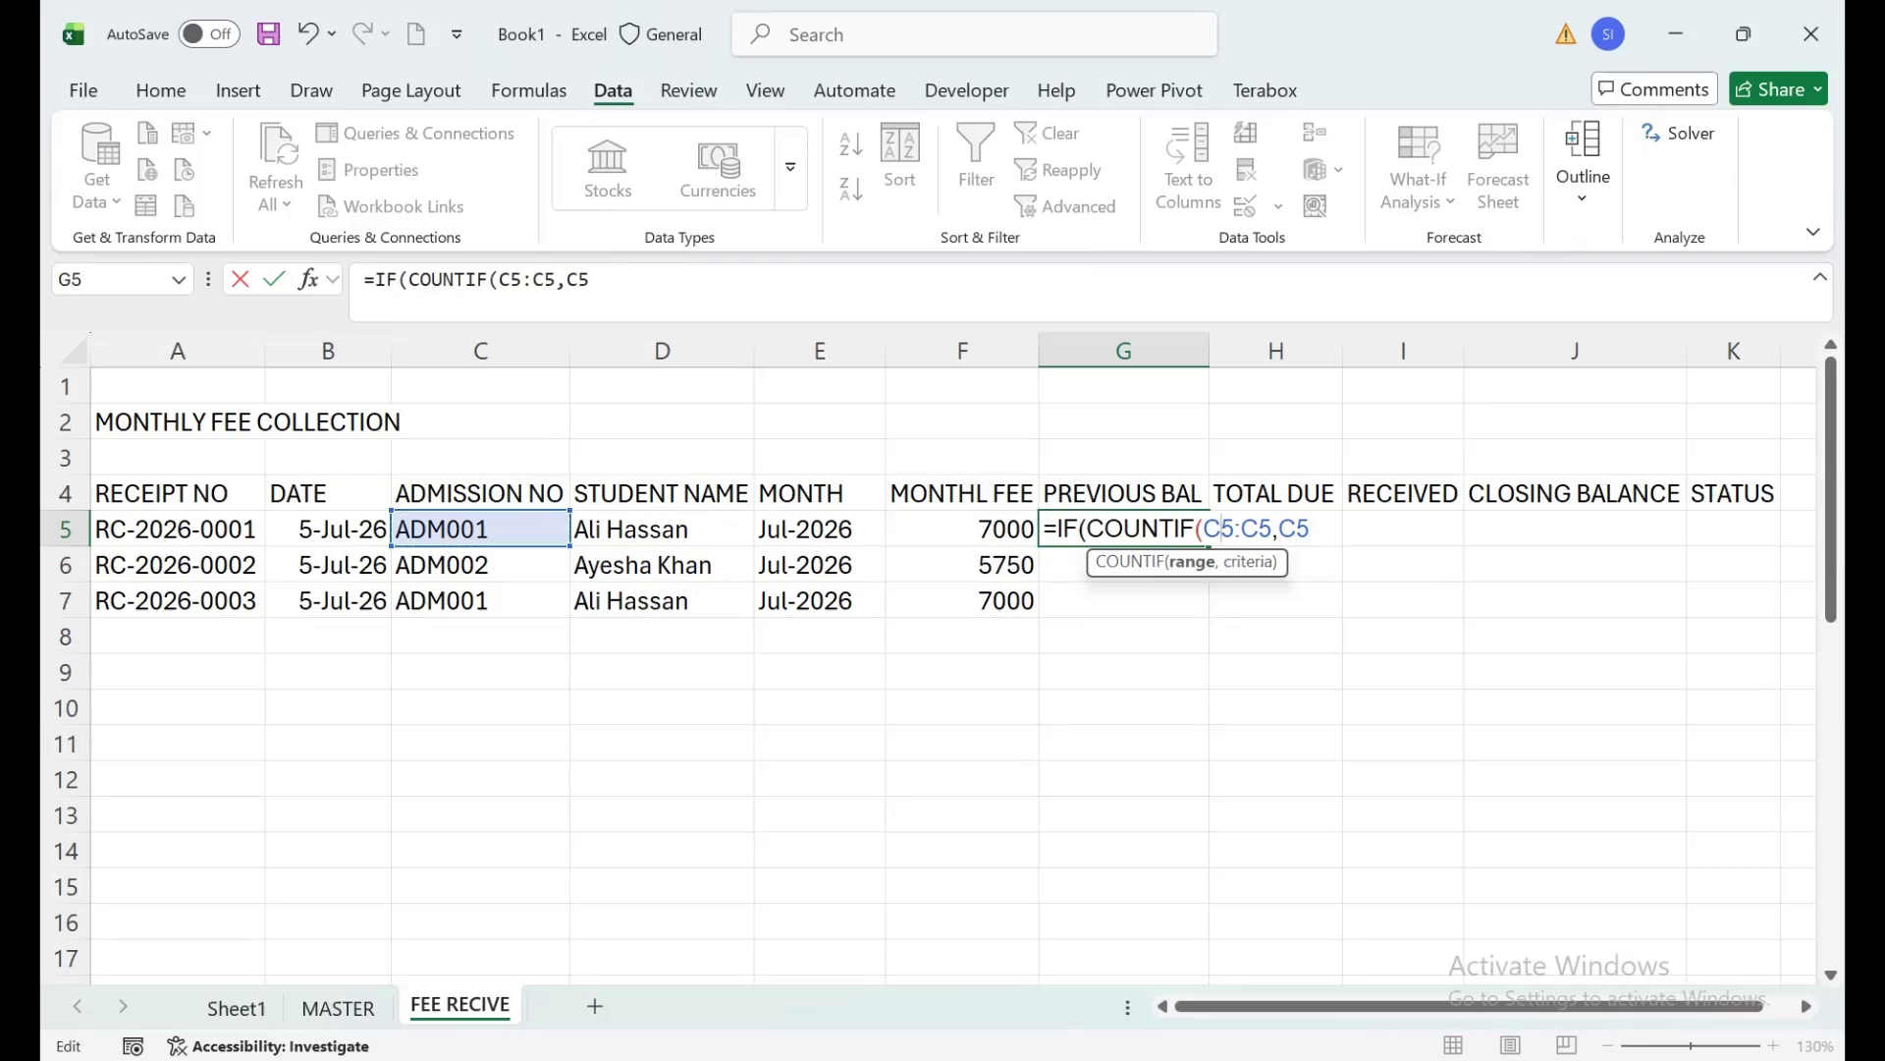
key("F4")
left_click(1405, 528)
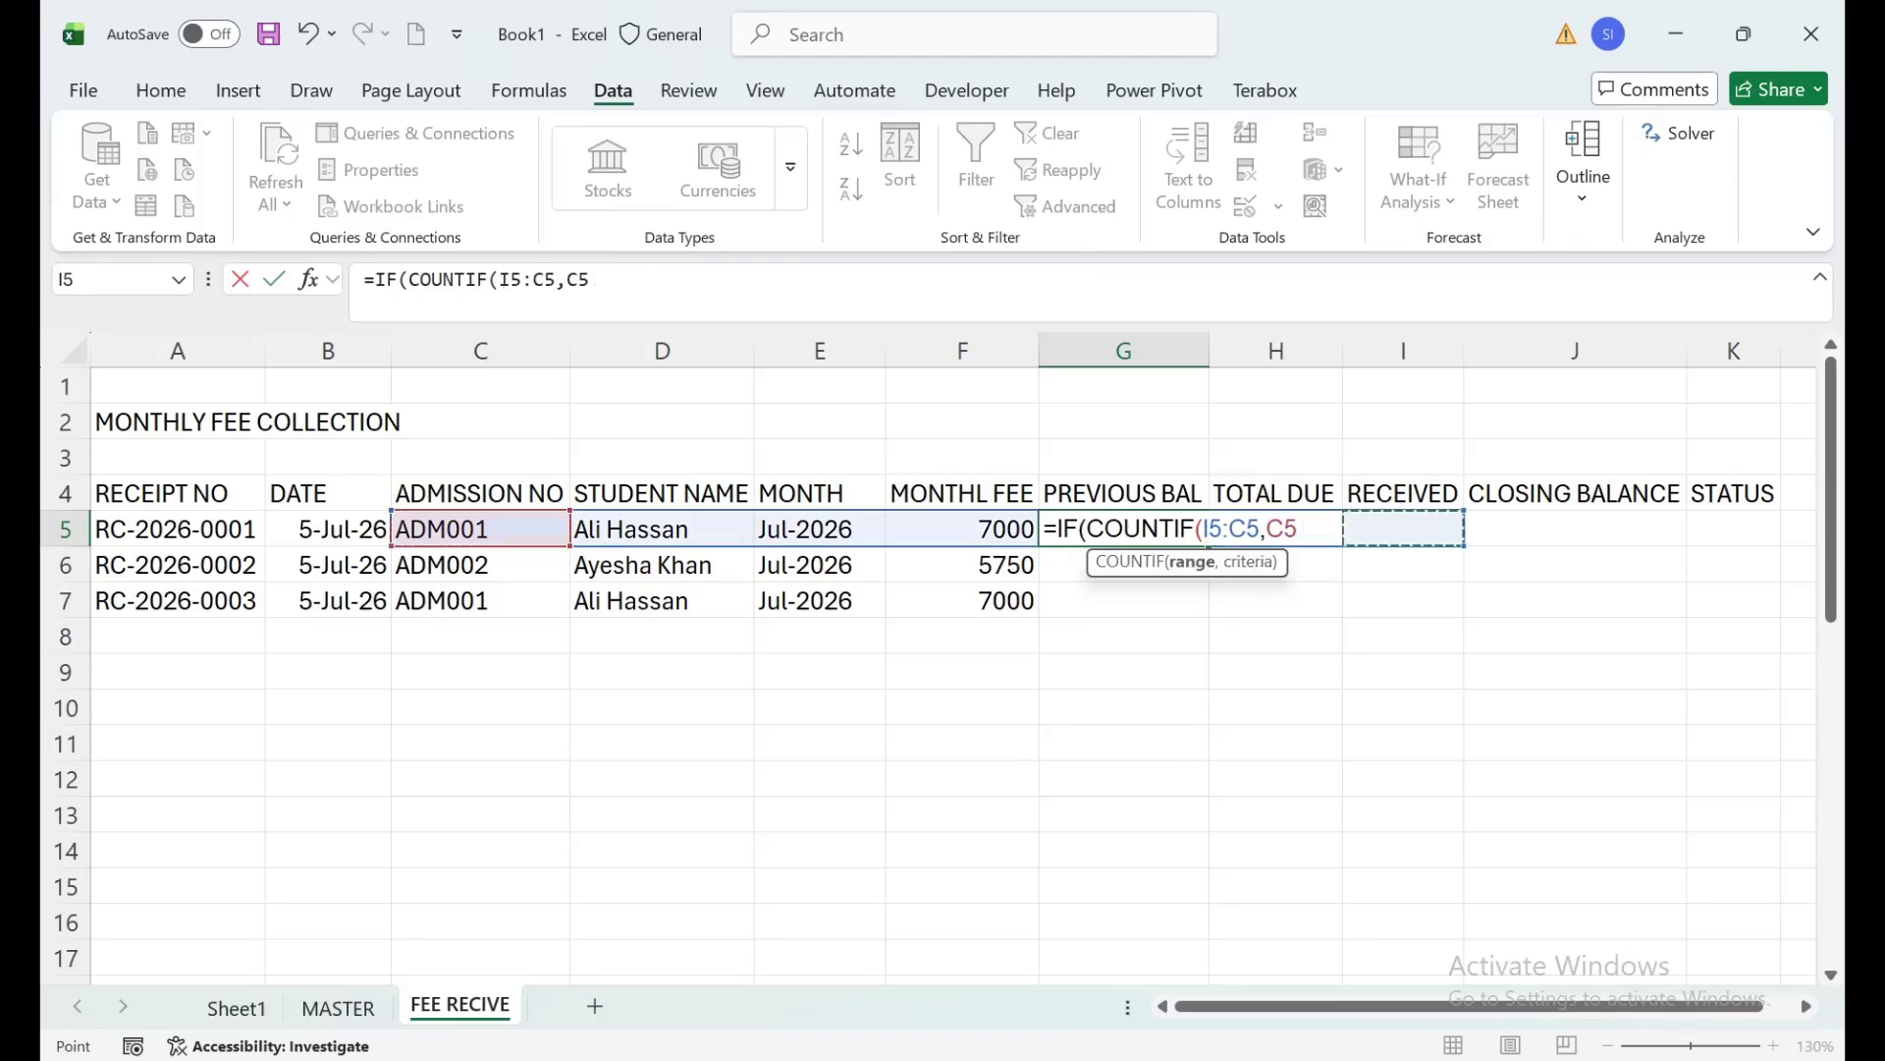
key("ctrl+z")
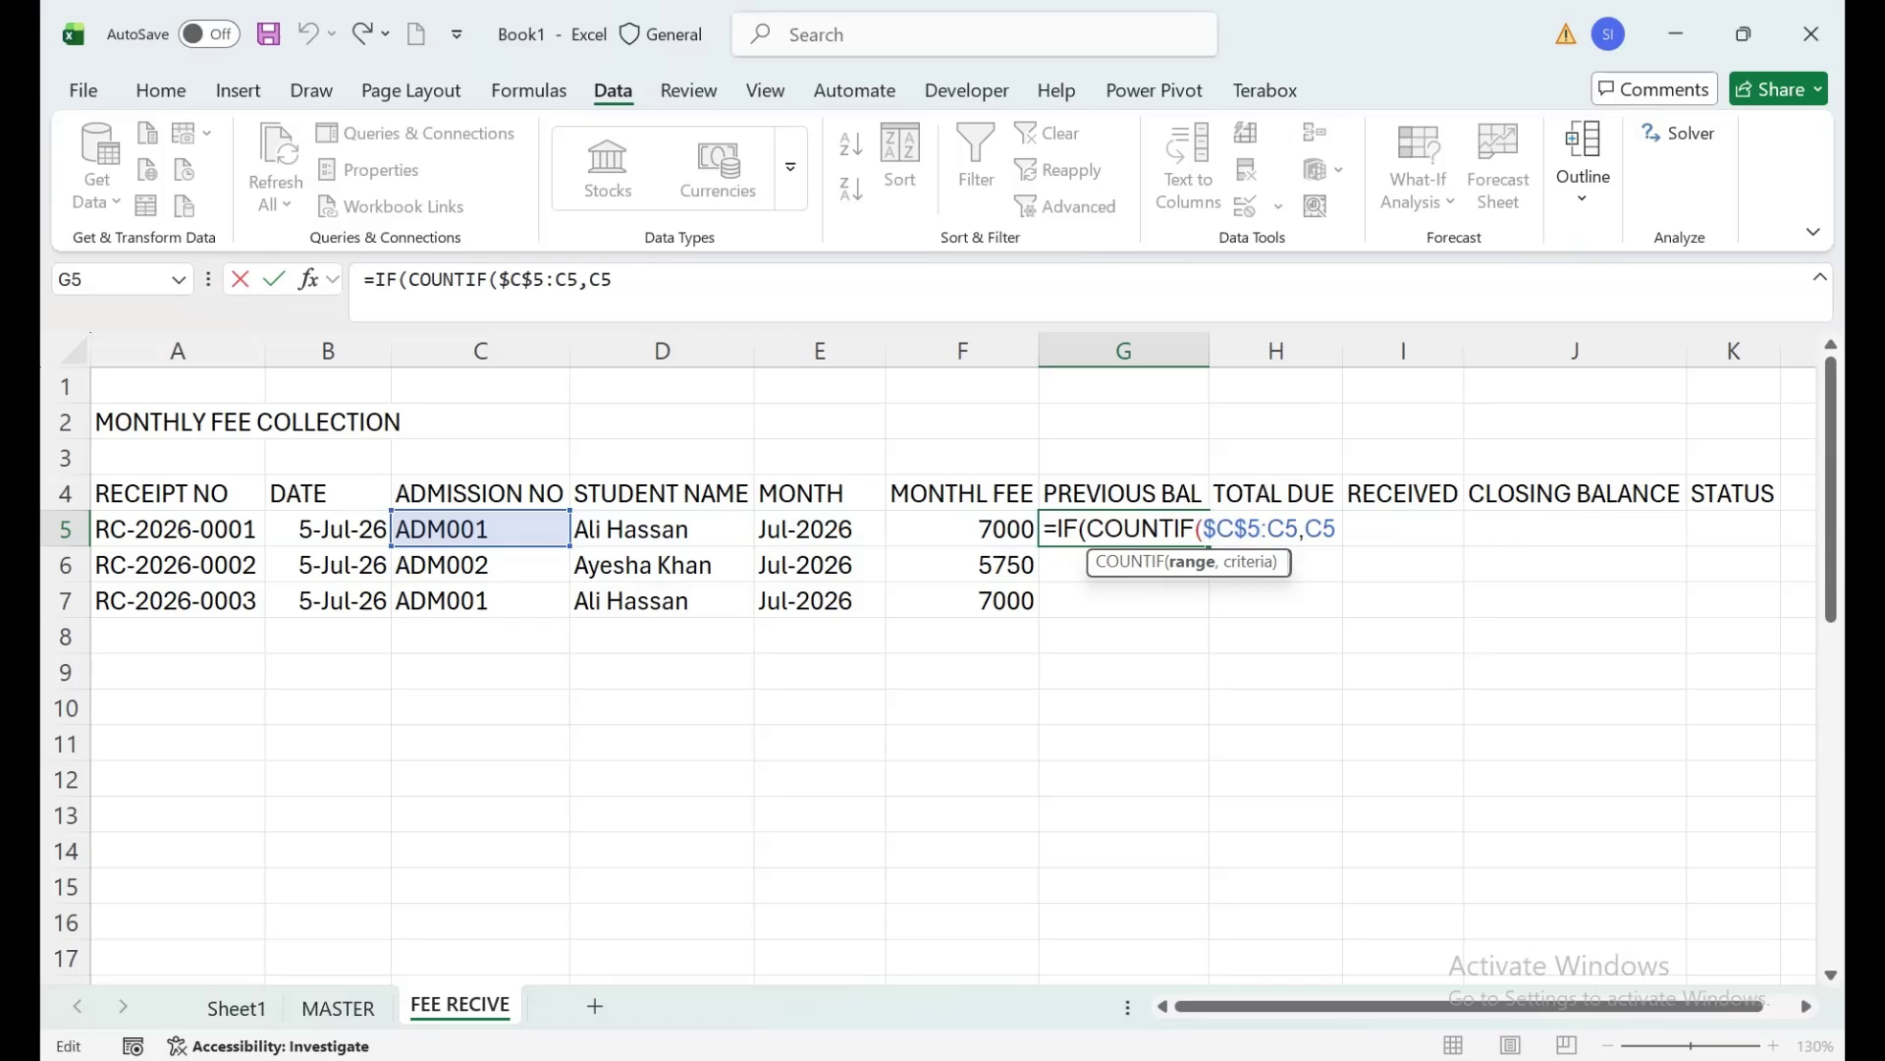
left_click(1336, 528)
type(")=")
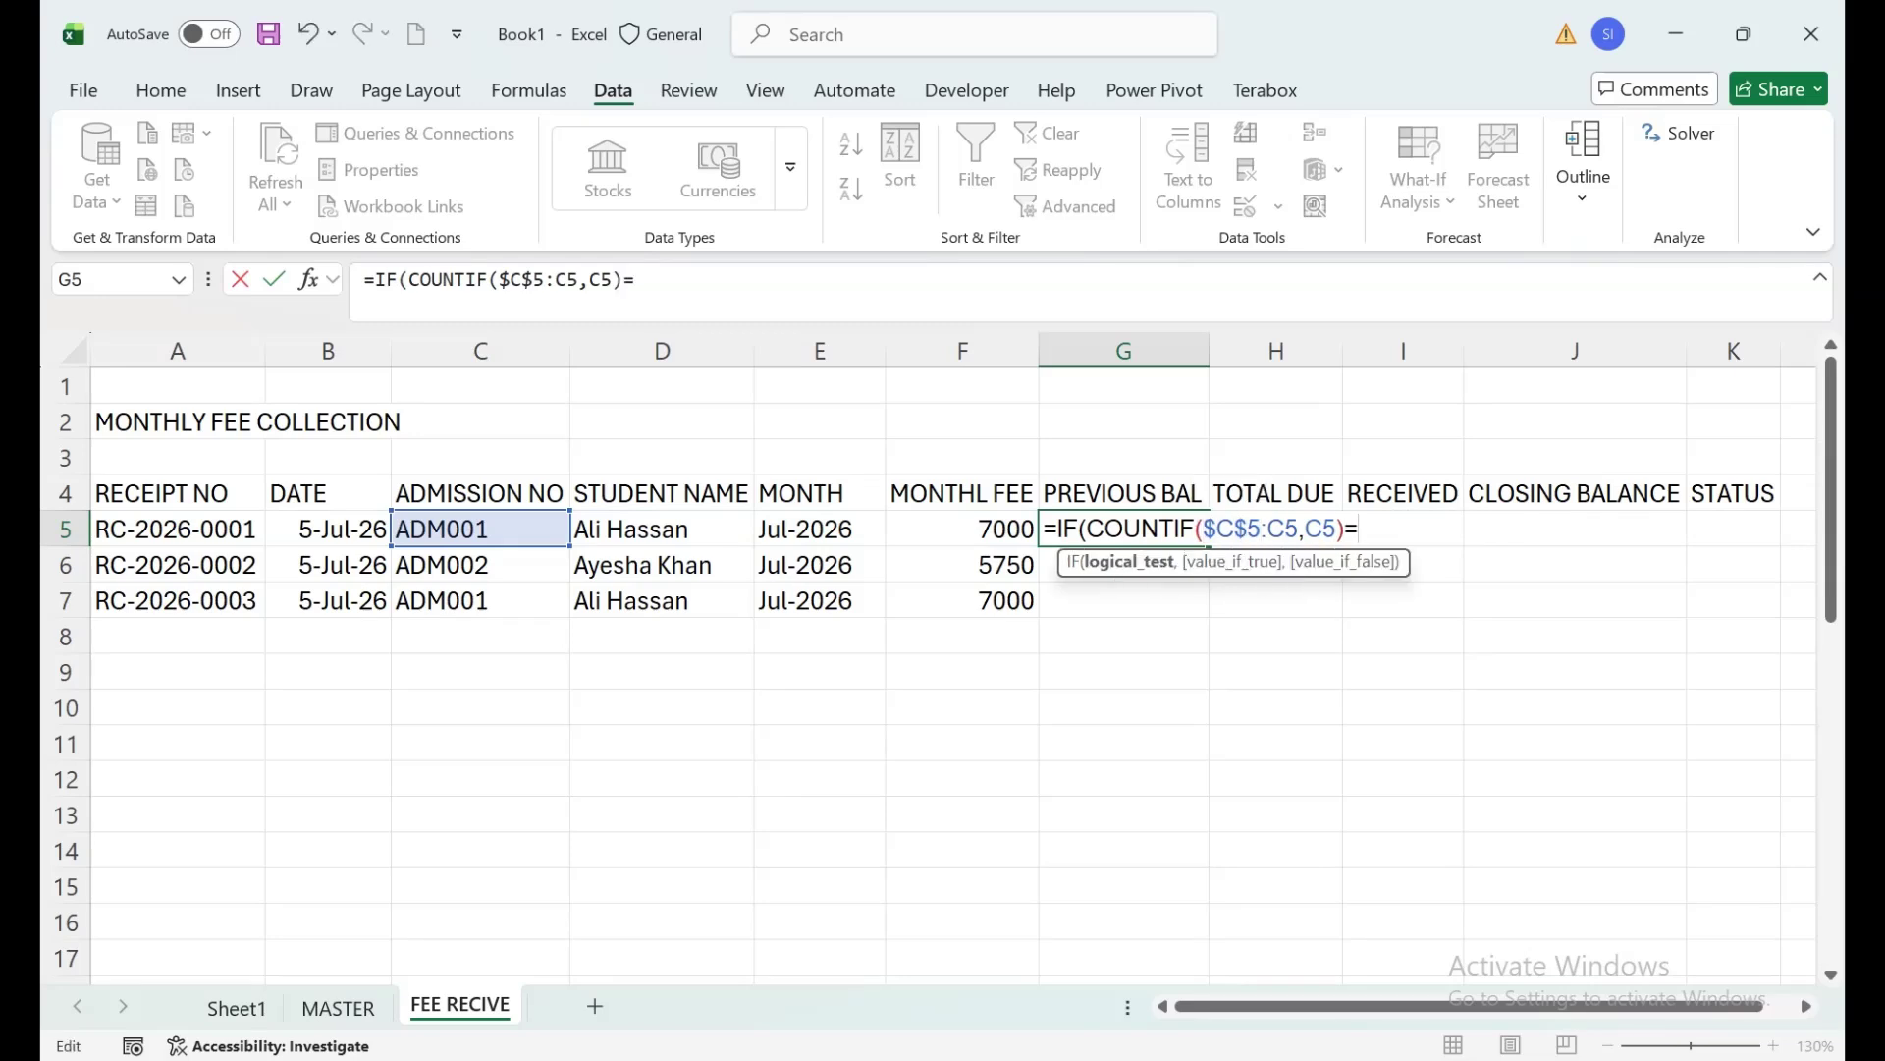
type("1,")
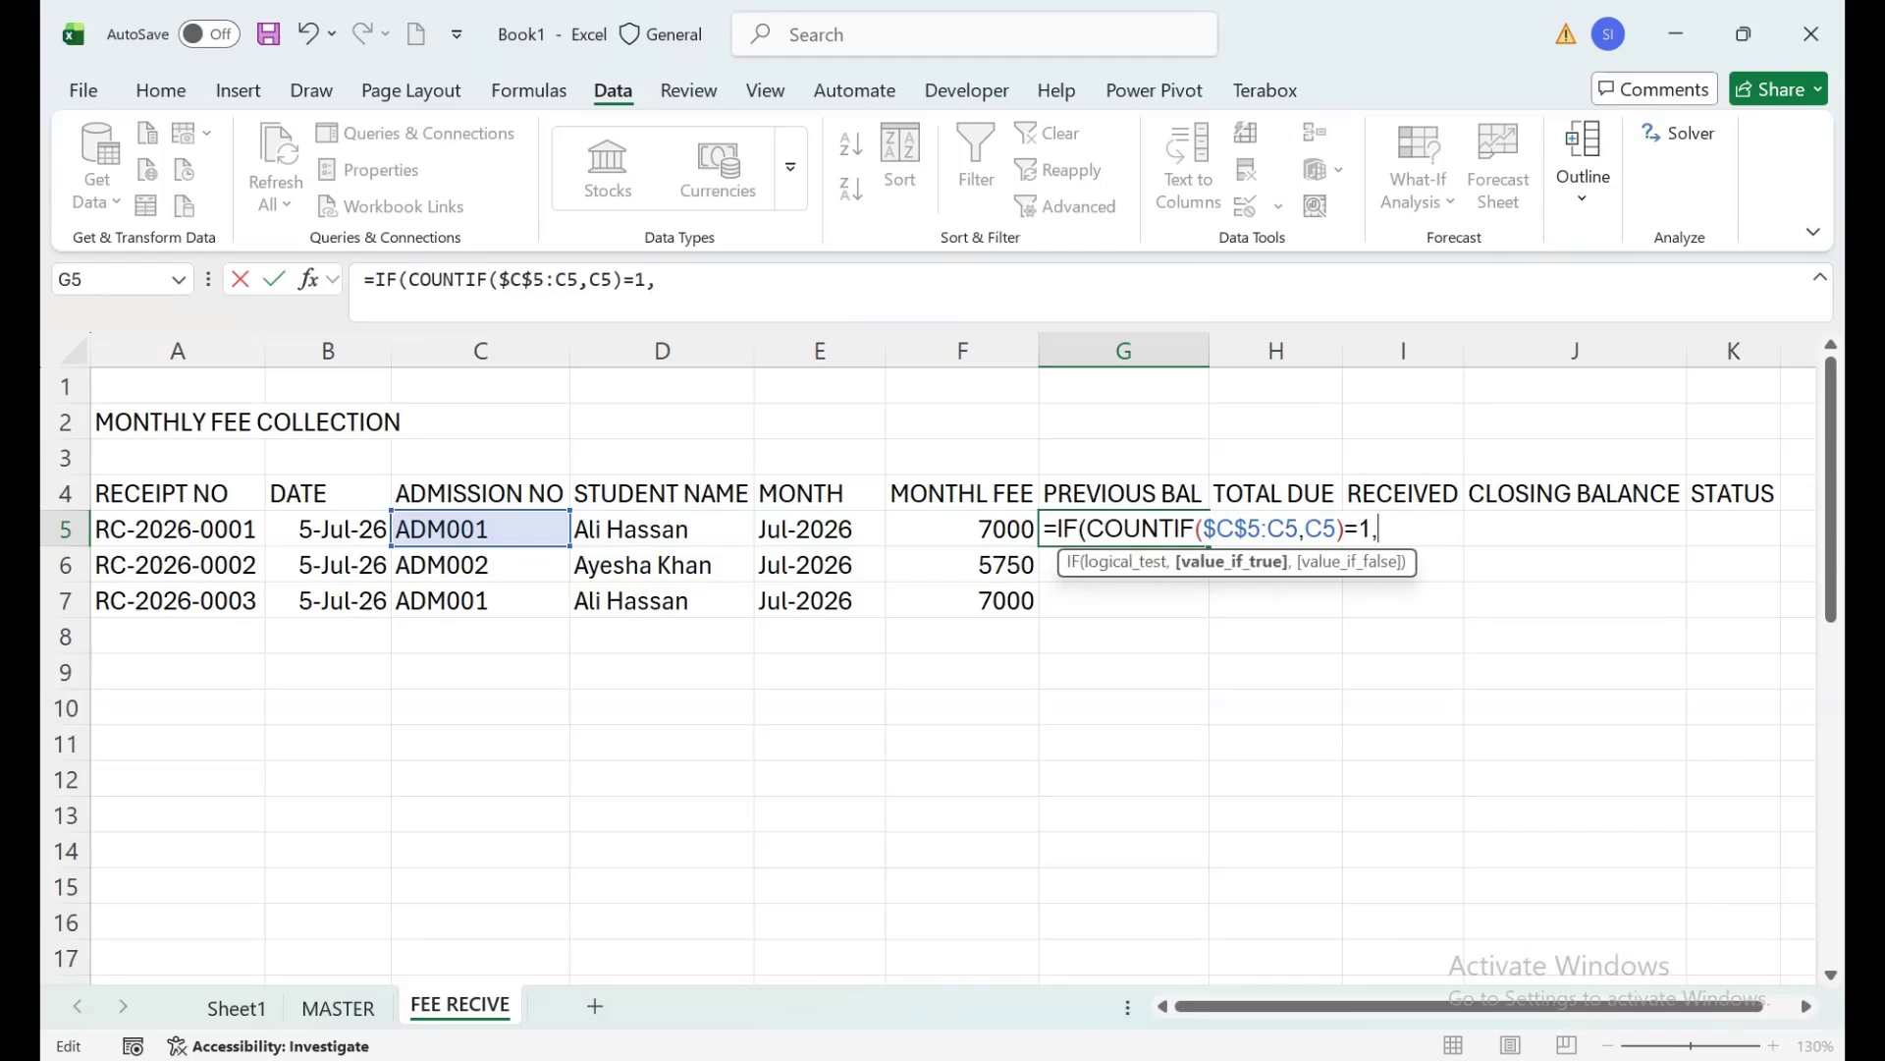
type("0,")
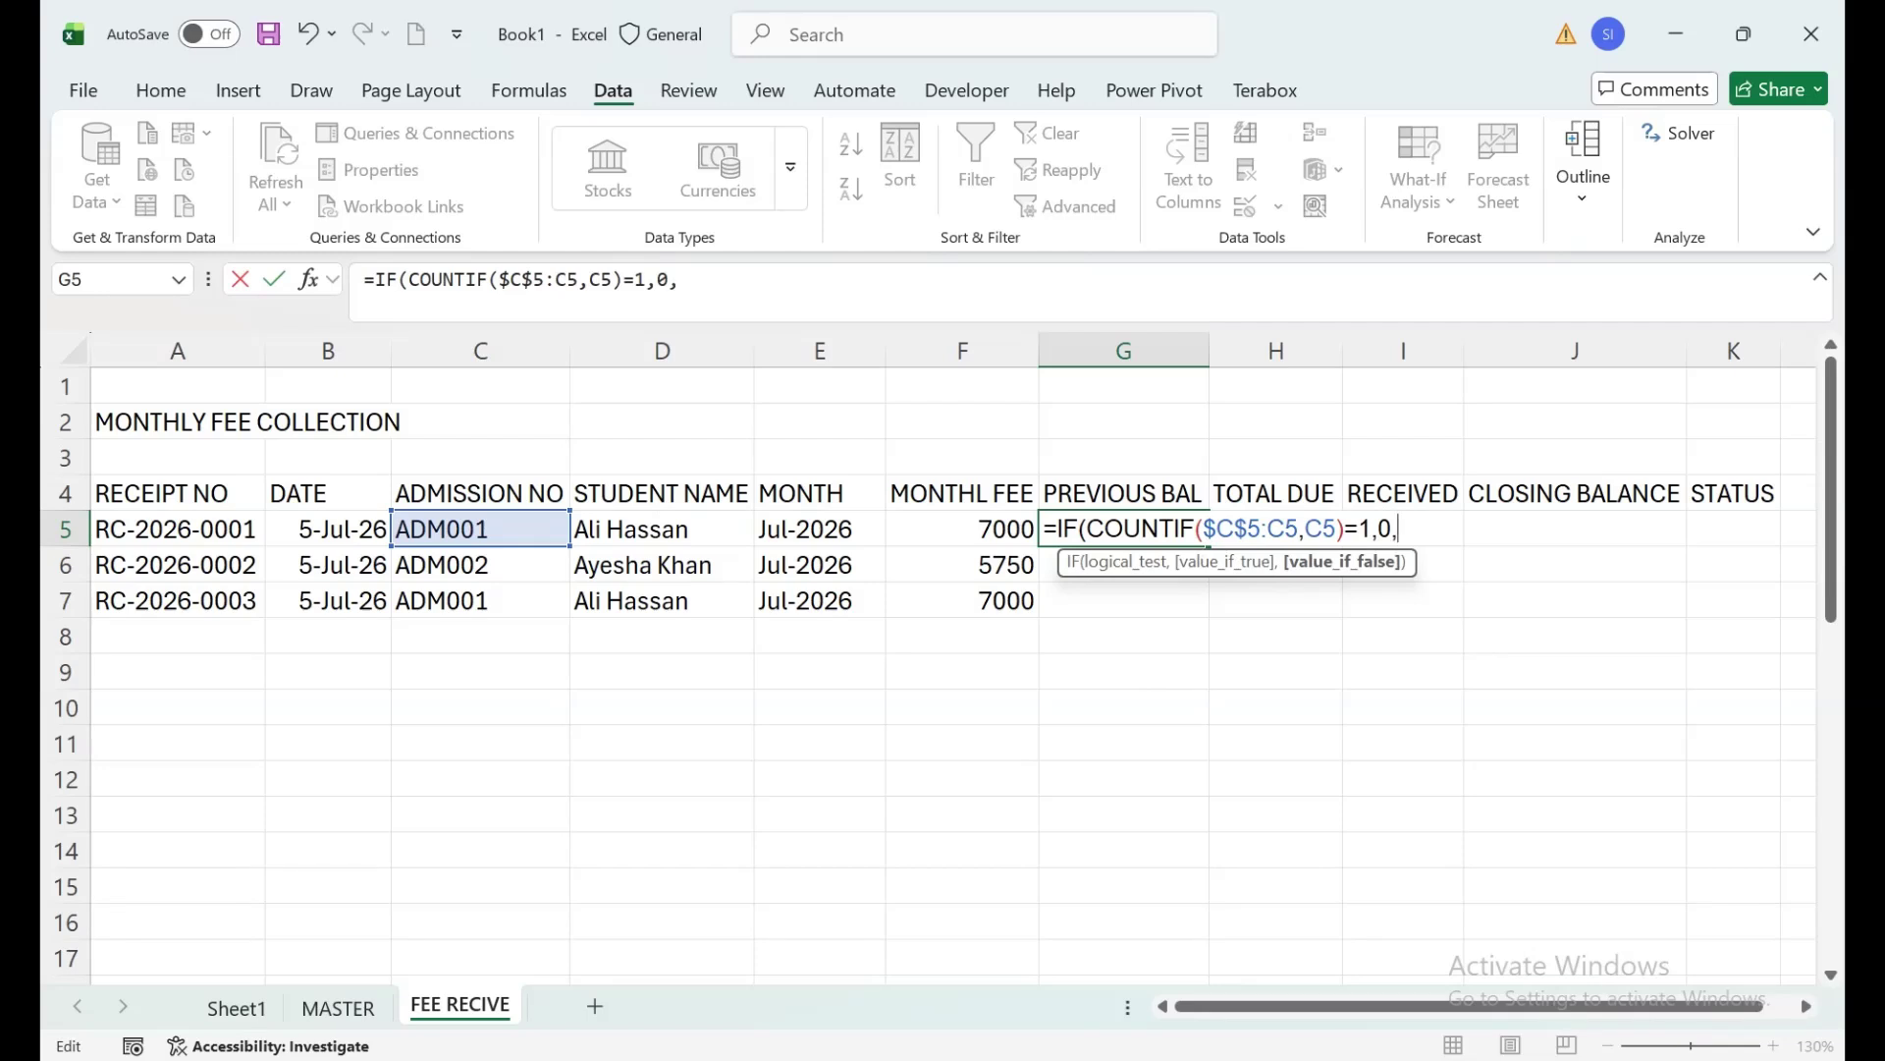
Add an XLOOKUP as the IF function's false value, with admission number C5 as the lookup value.
type("C")
key("BackSpace")
type("XL")
key("Tab")
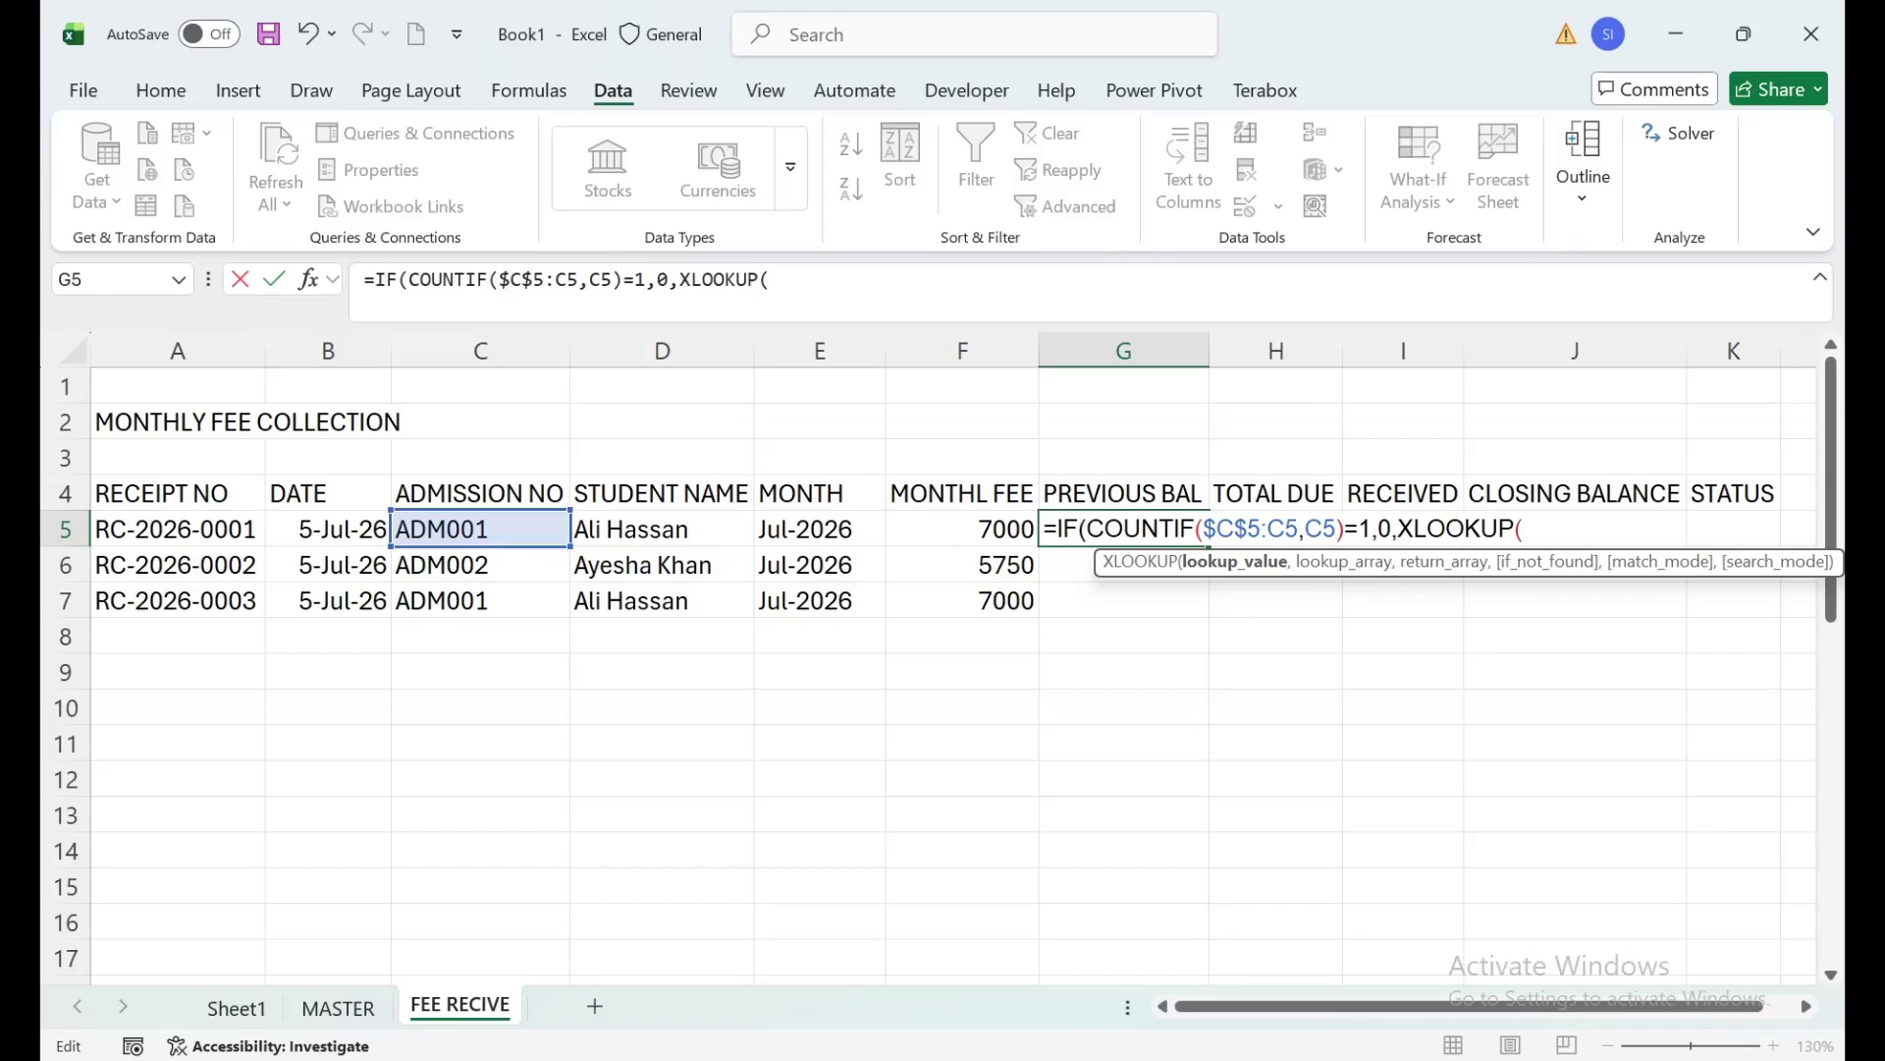
left_click(480, 529)
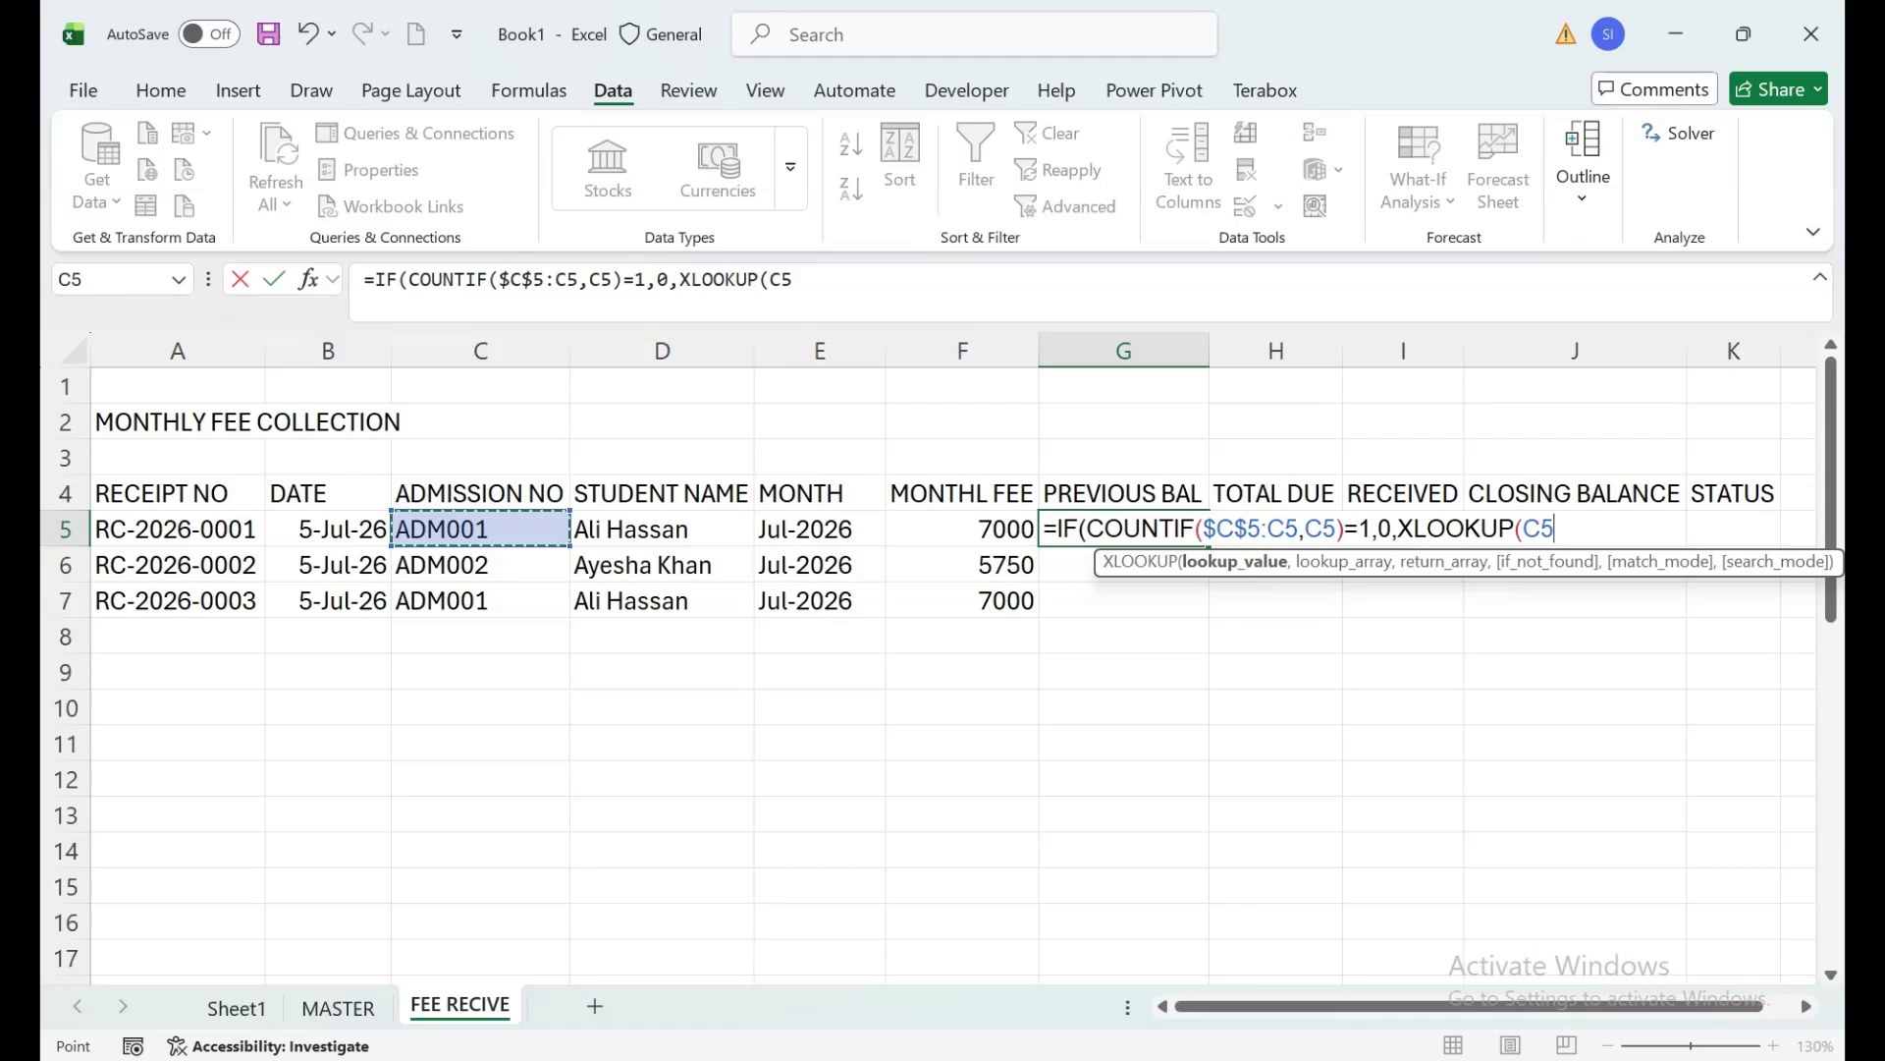
type(",")
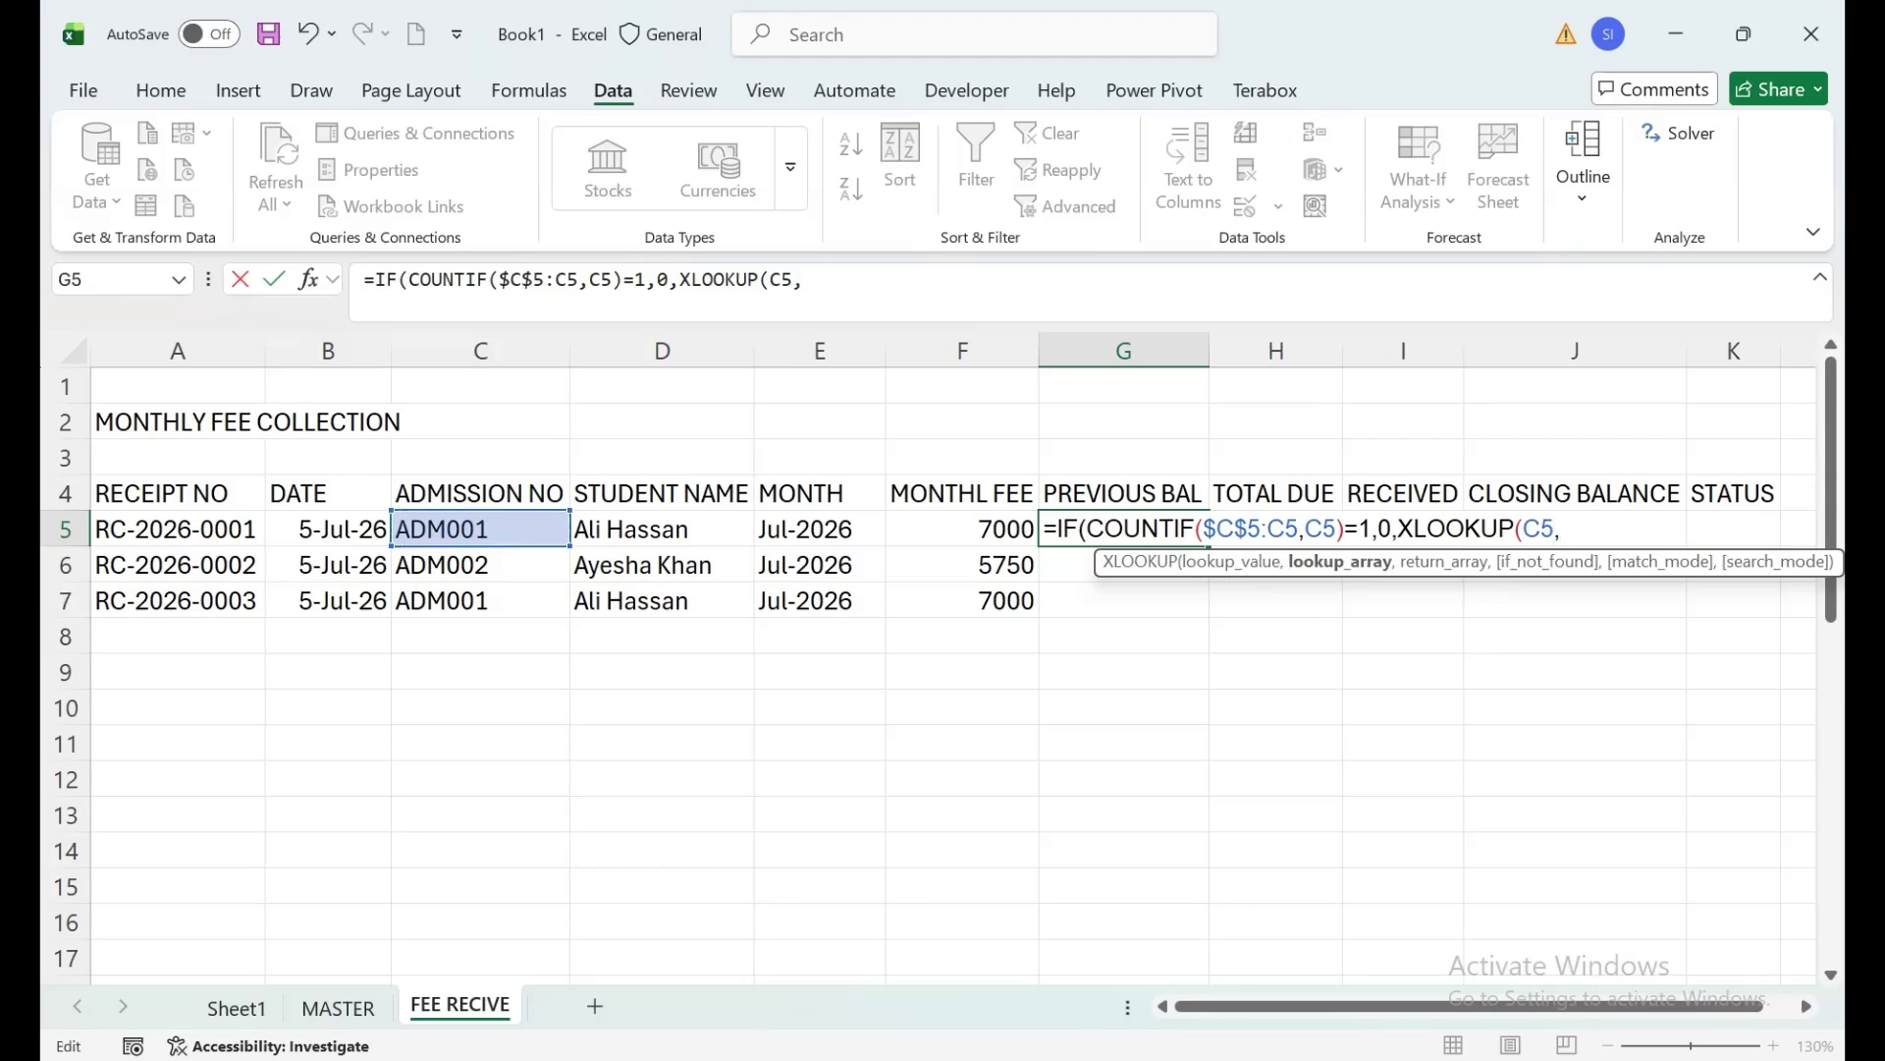
Set the XLOOKUP lookup array in G5 to $C$5:C4.
left_click(480, 528)
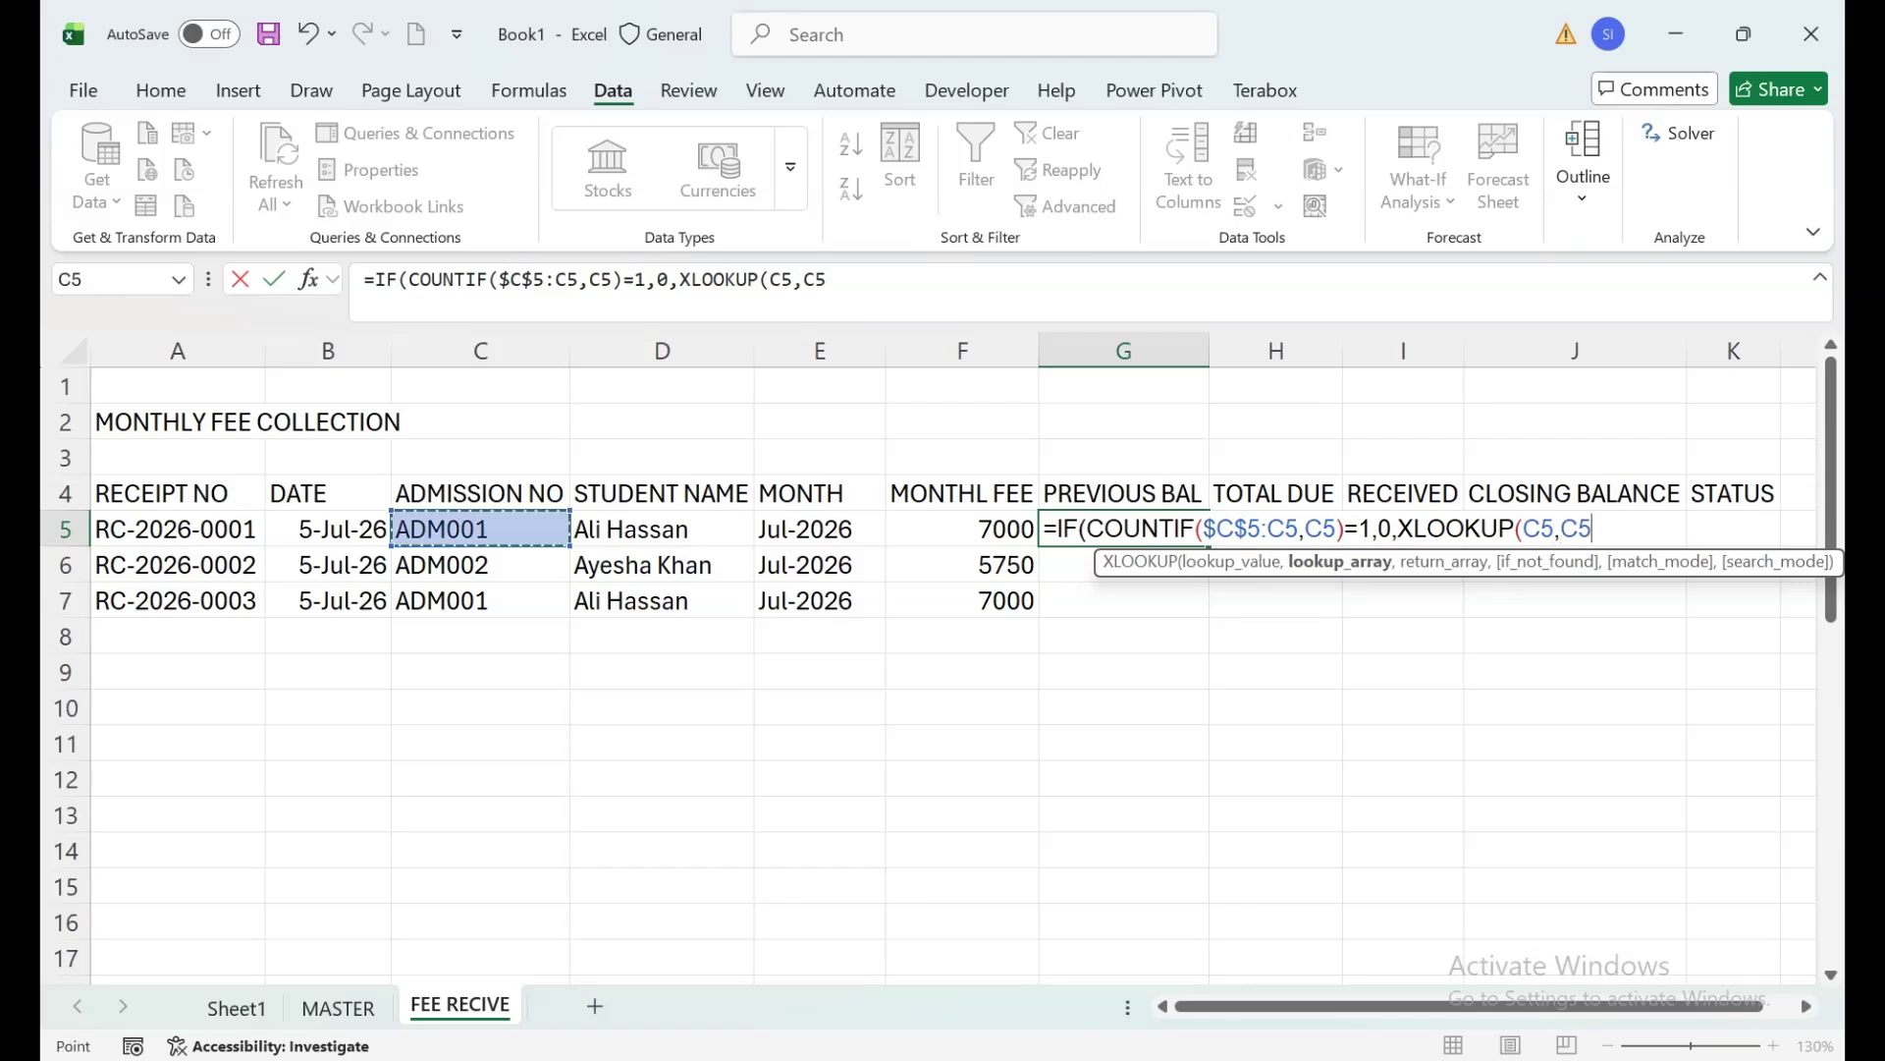
key("F8")
key("BackSpace")
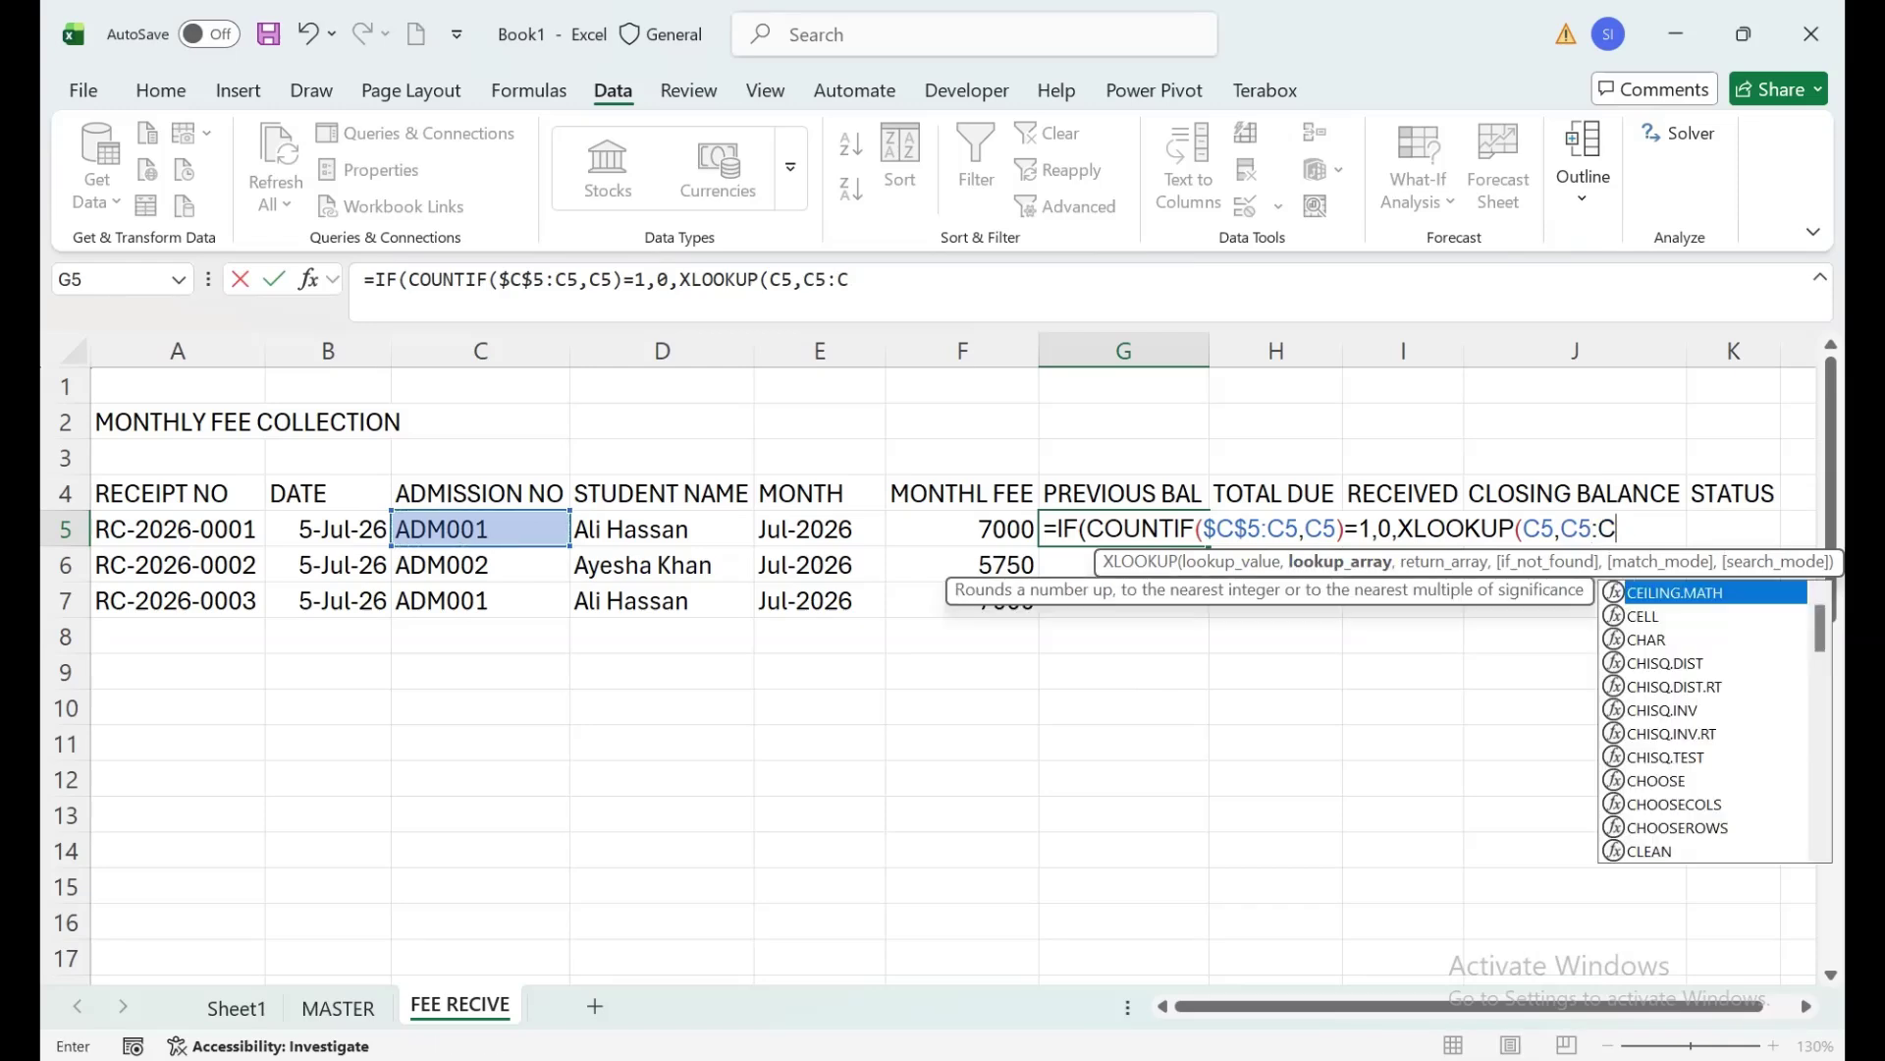
type("4")
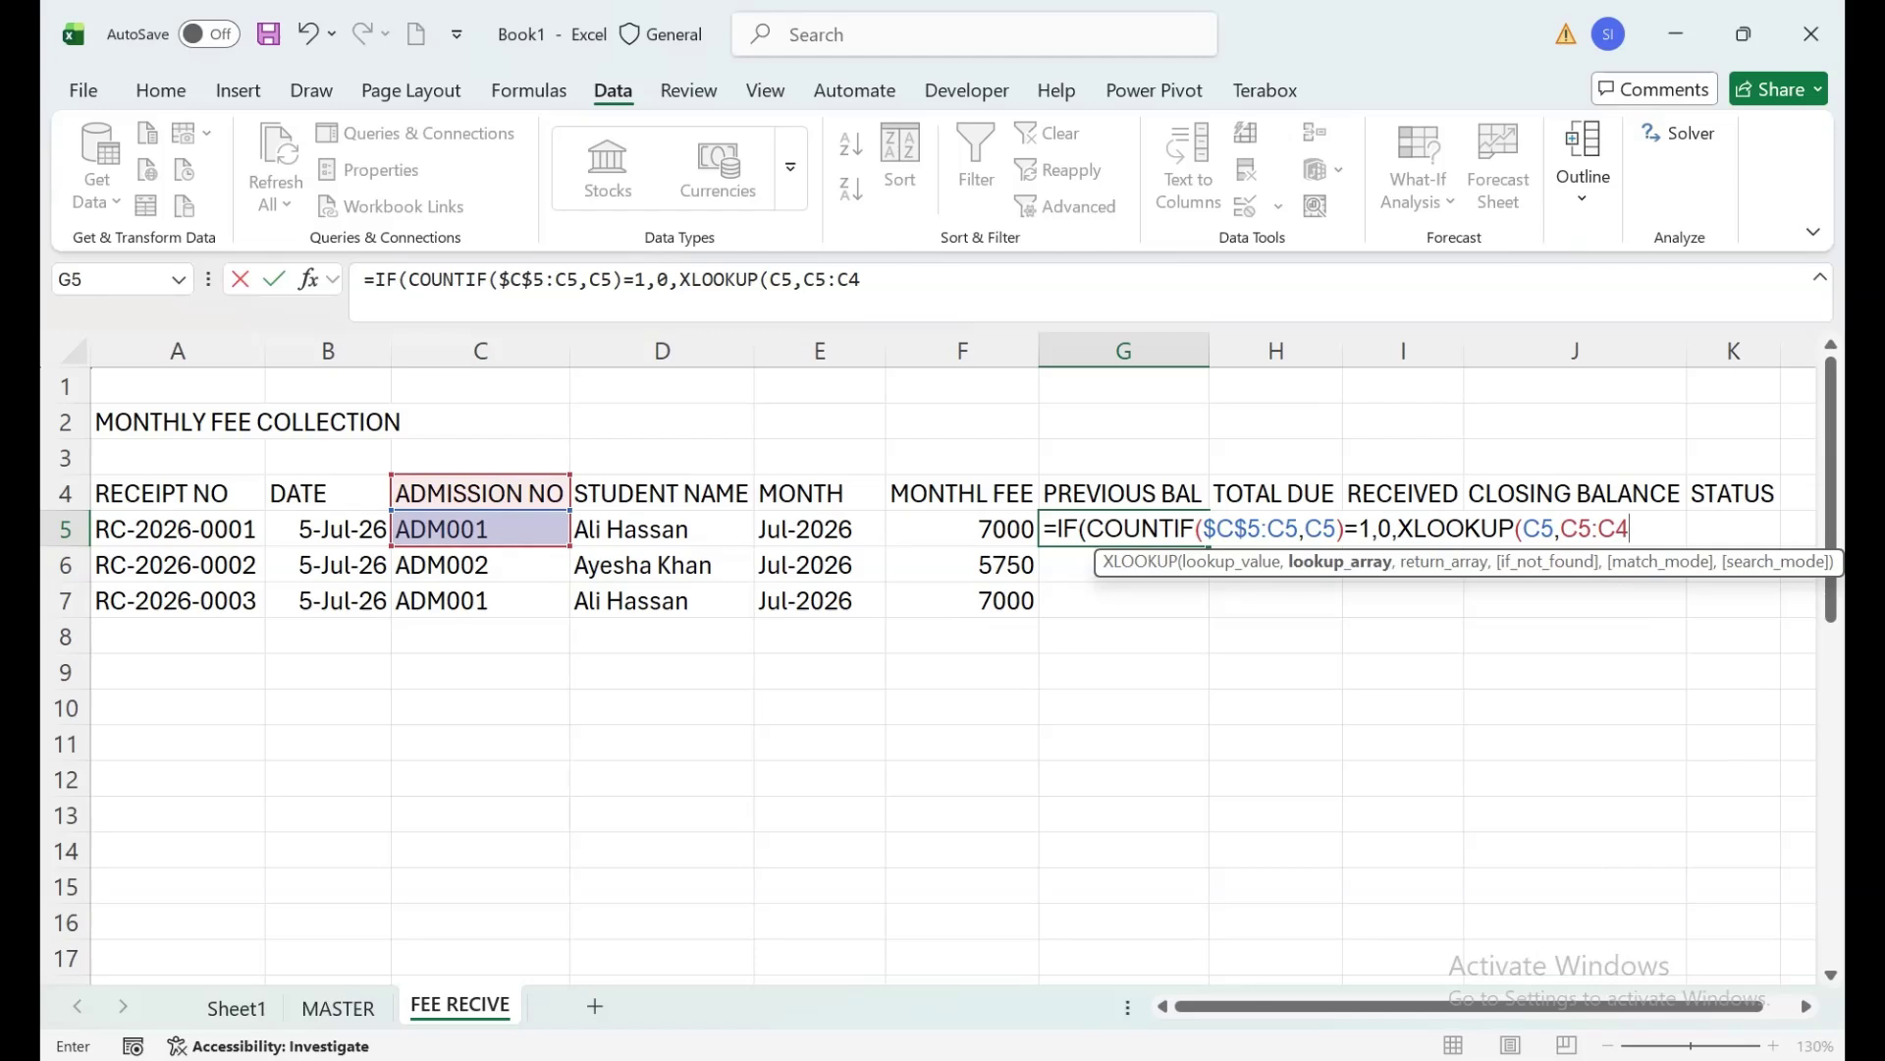
key("F2")
key("Left")
key("F4")
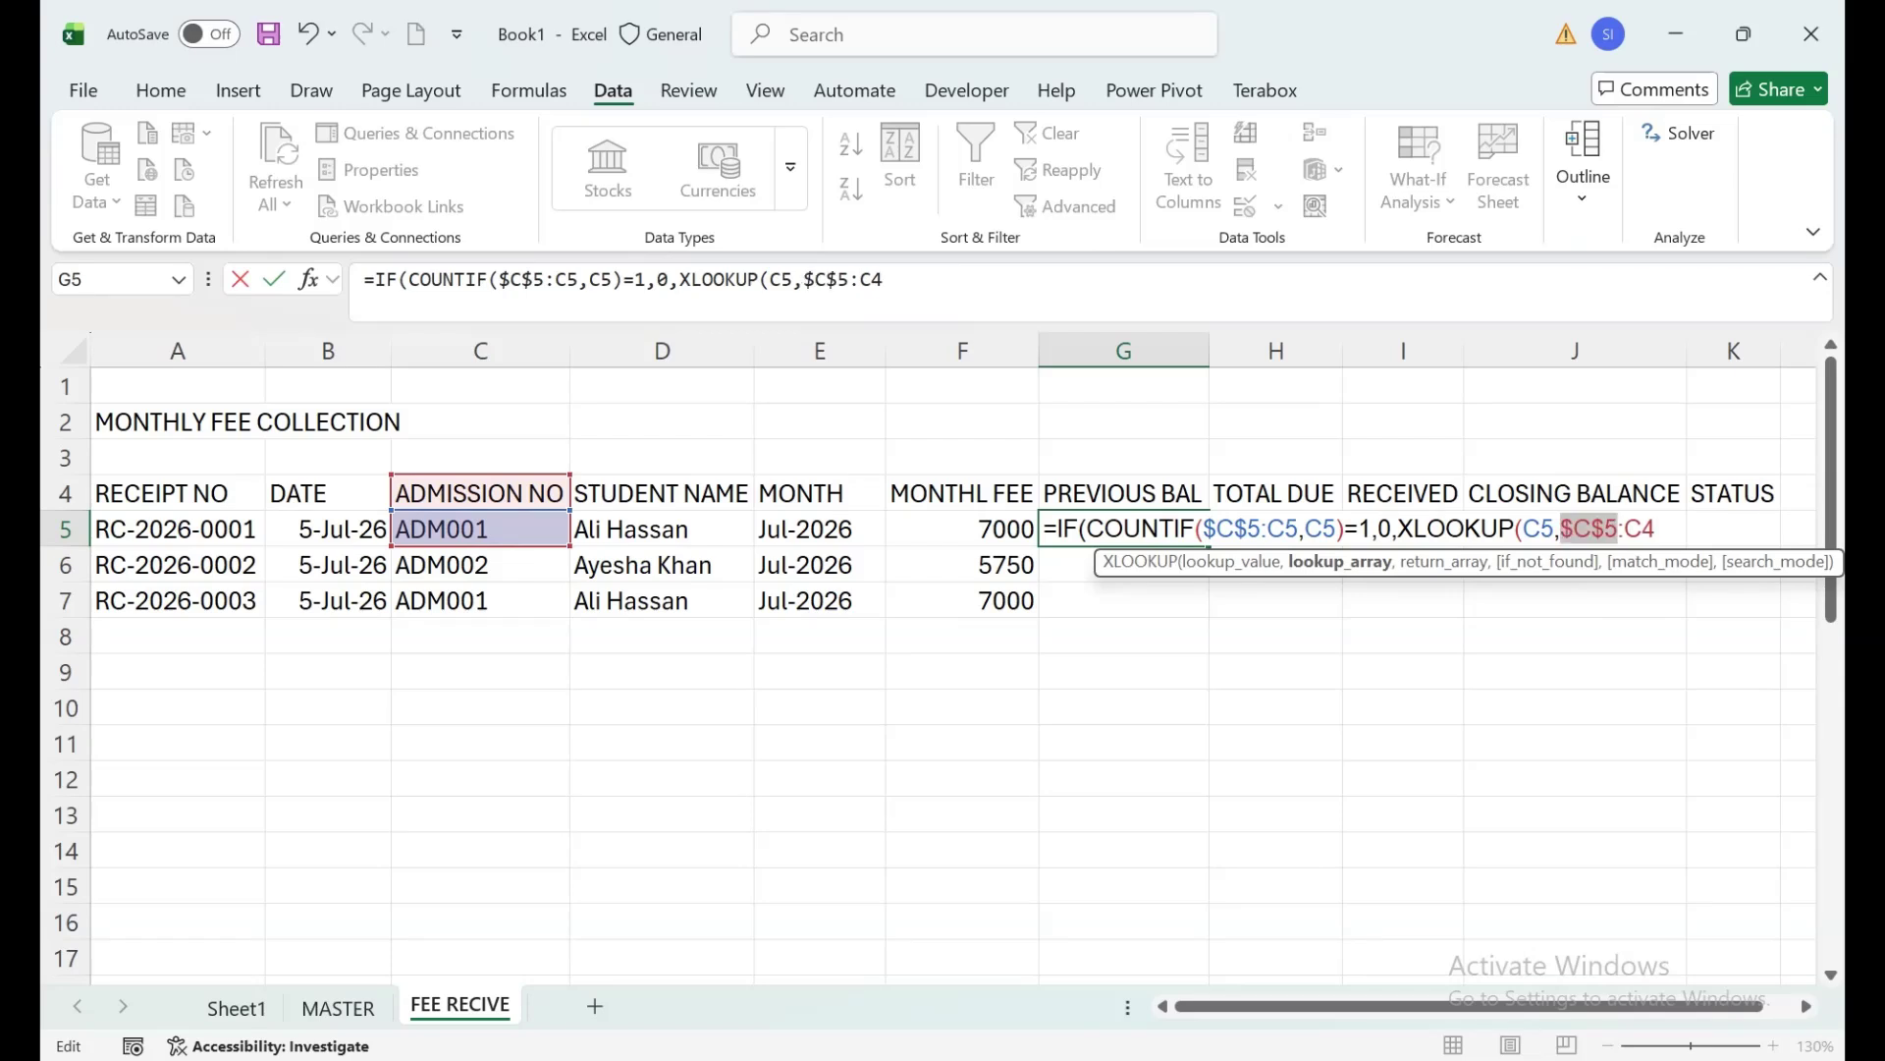
key("End")
type(",")
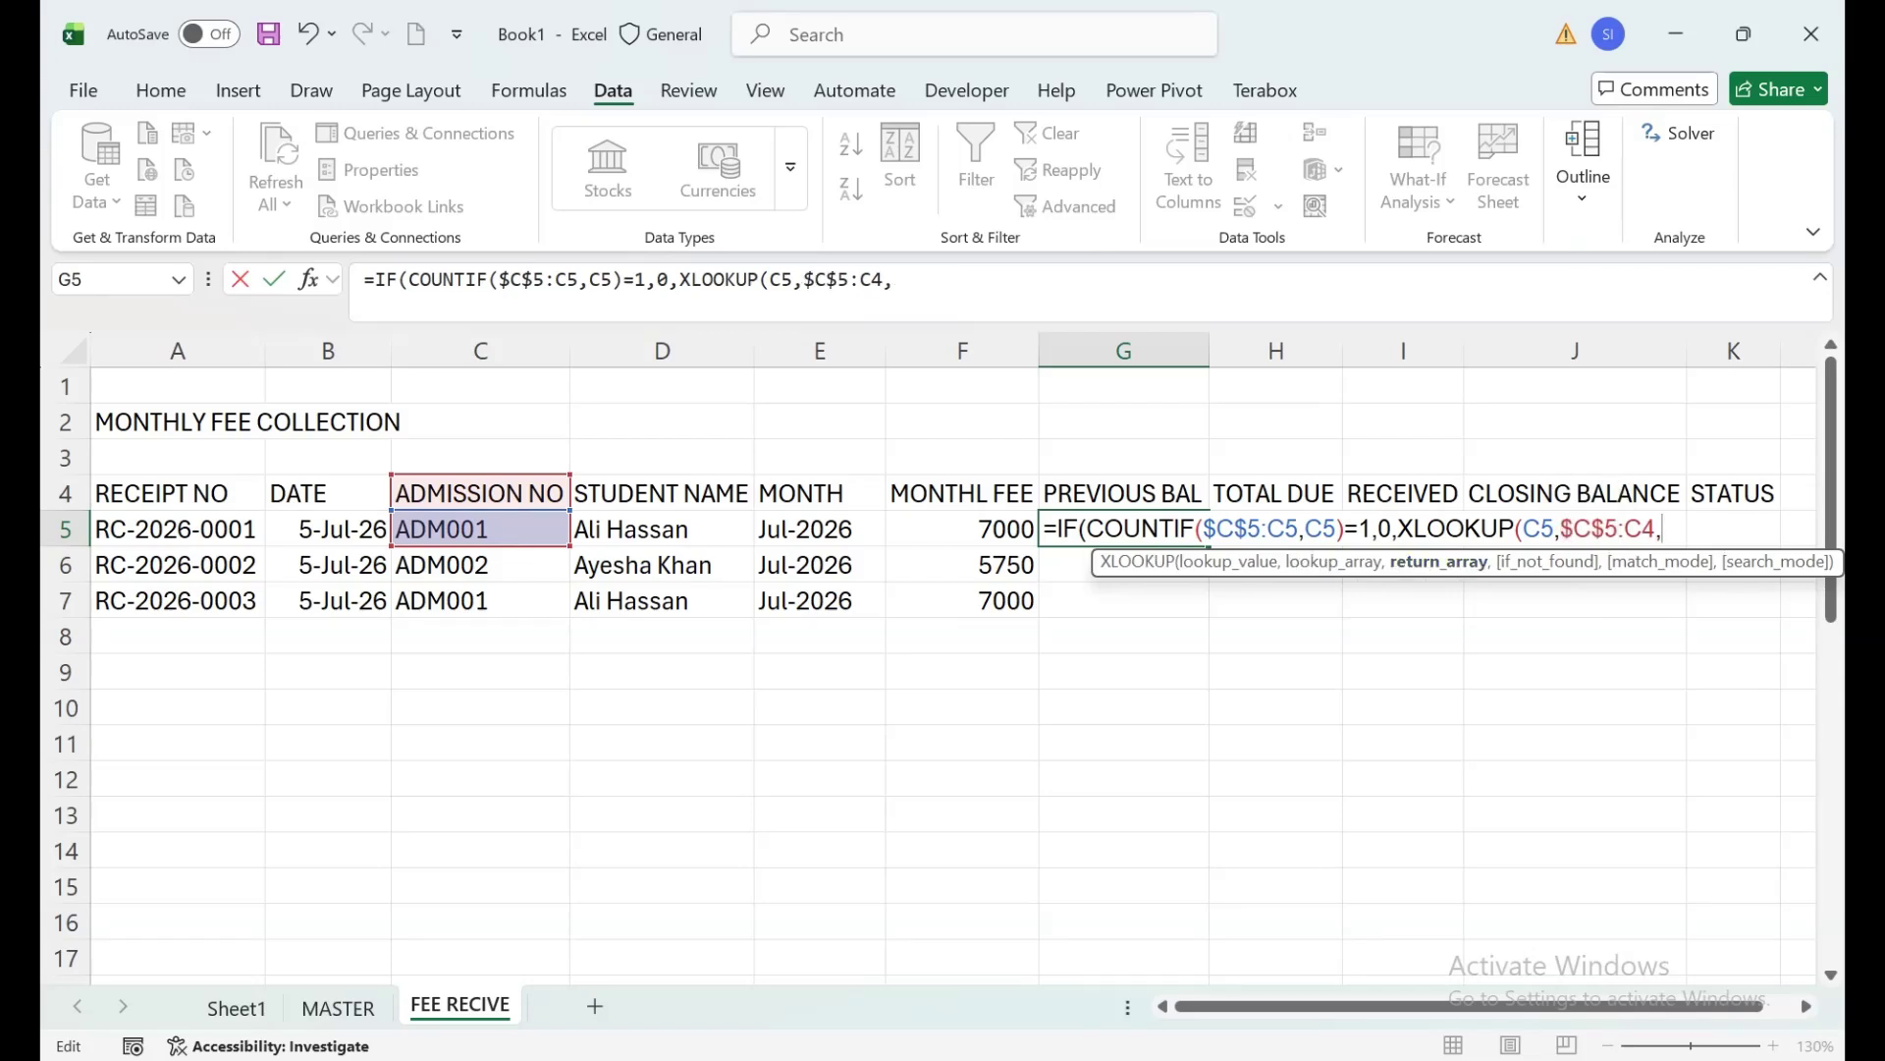
Set the XLOOKUP return array to $J$5:J4 in the CLOSING BALANCE column.
left_click(1575, 493)
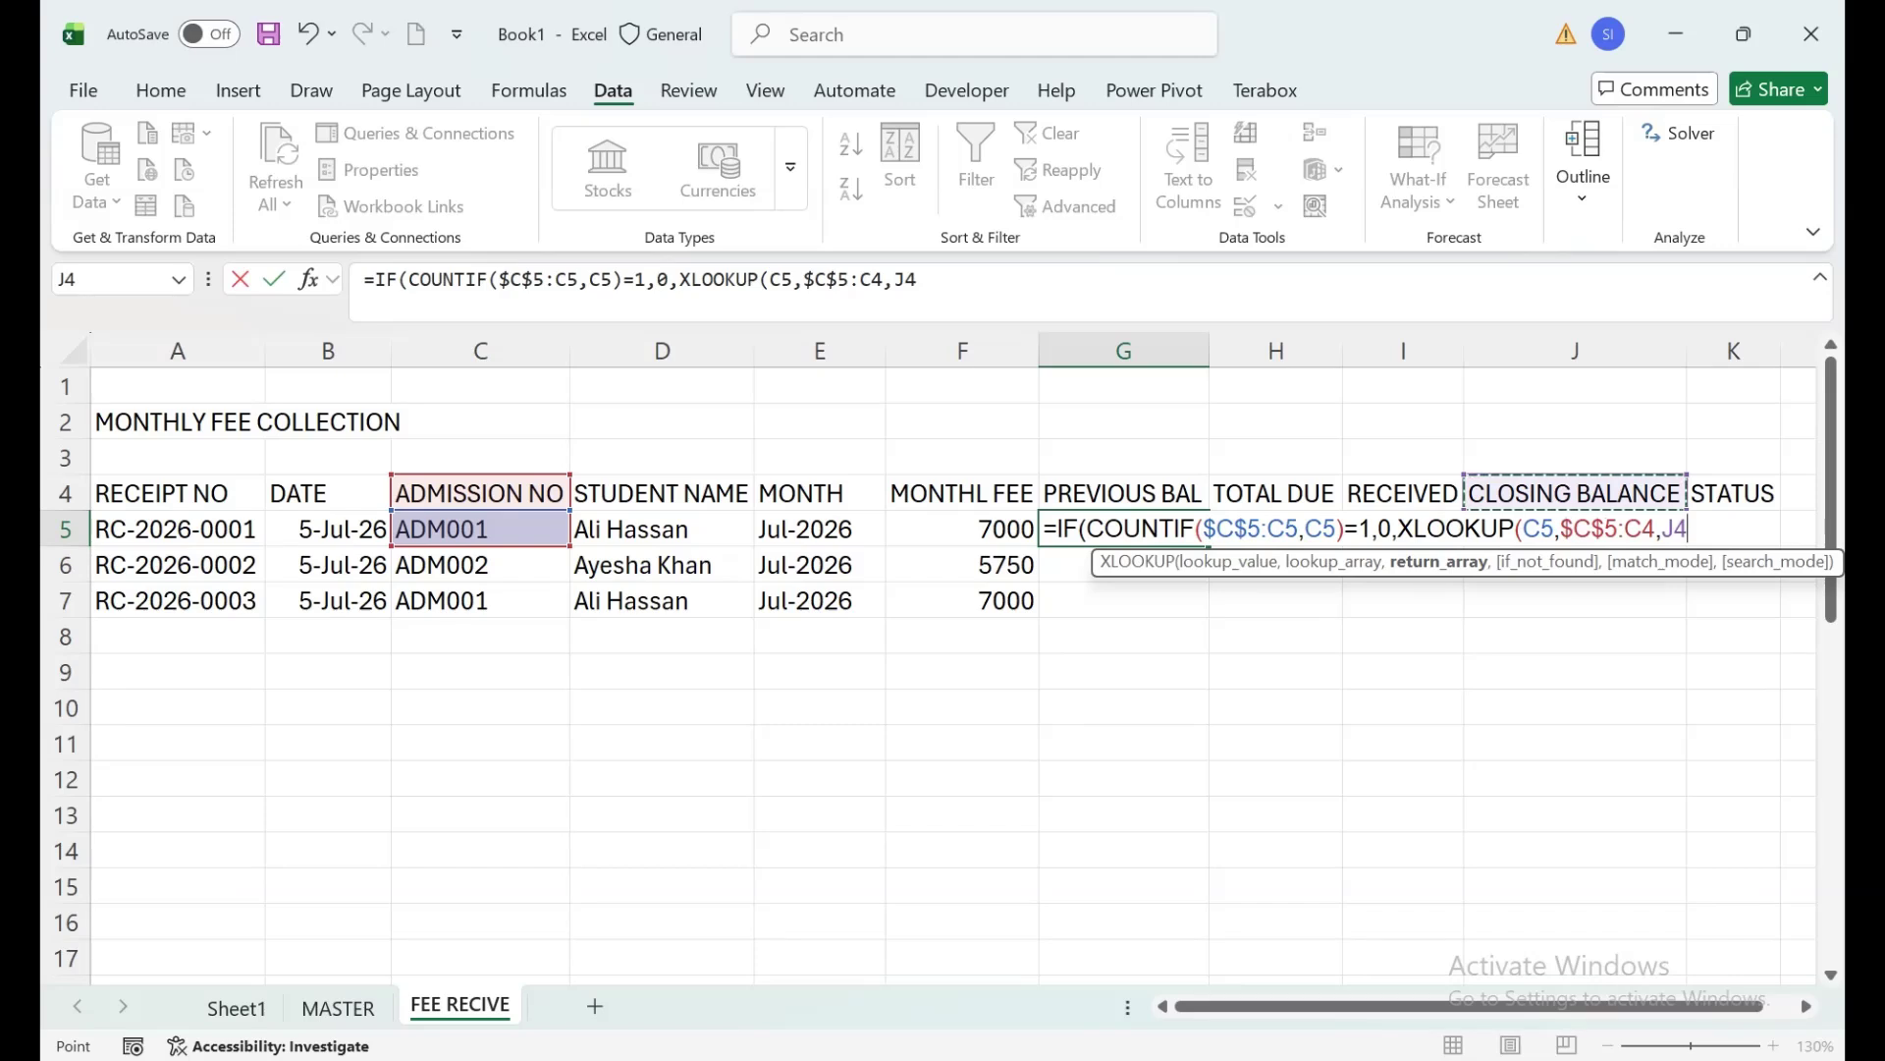
key("Down")
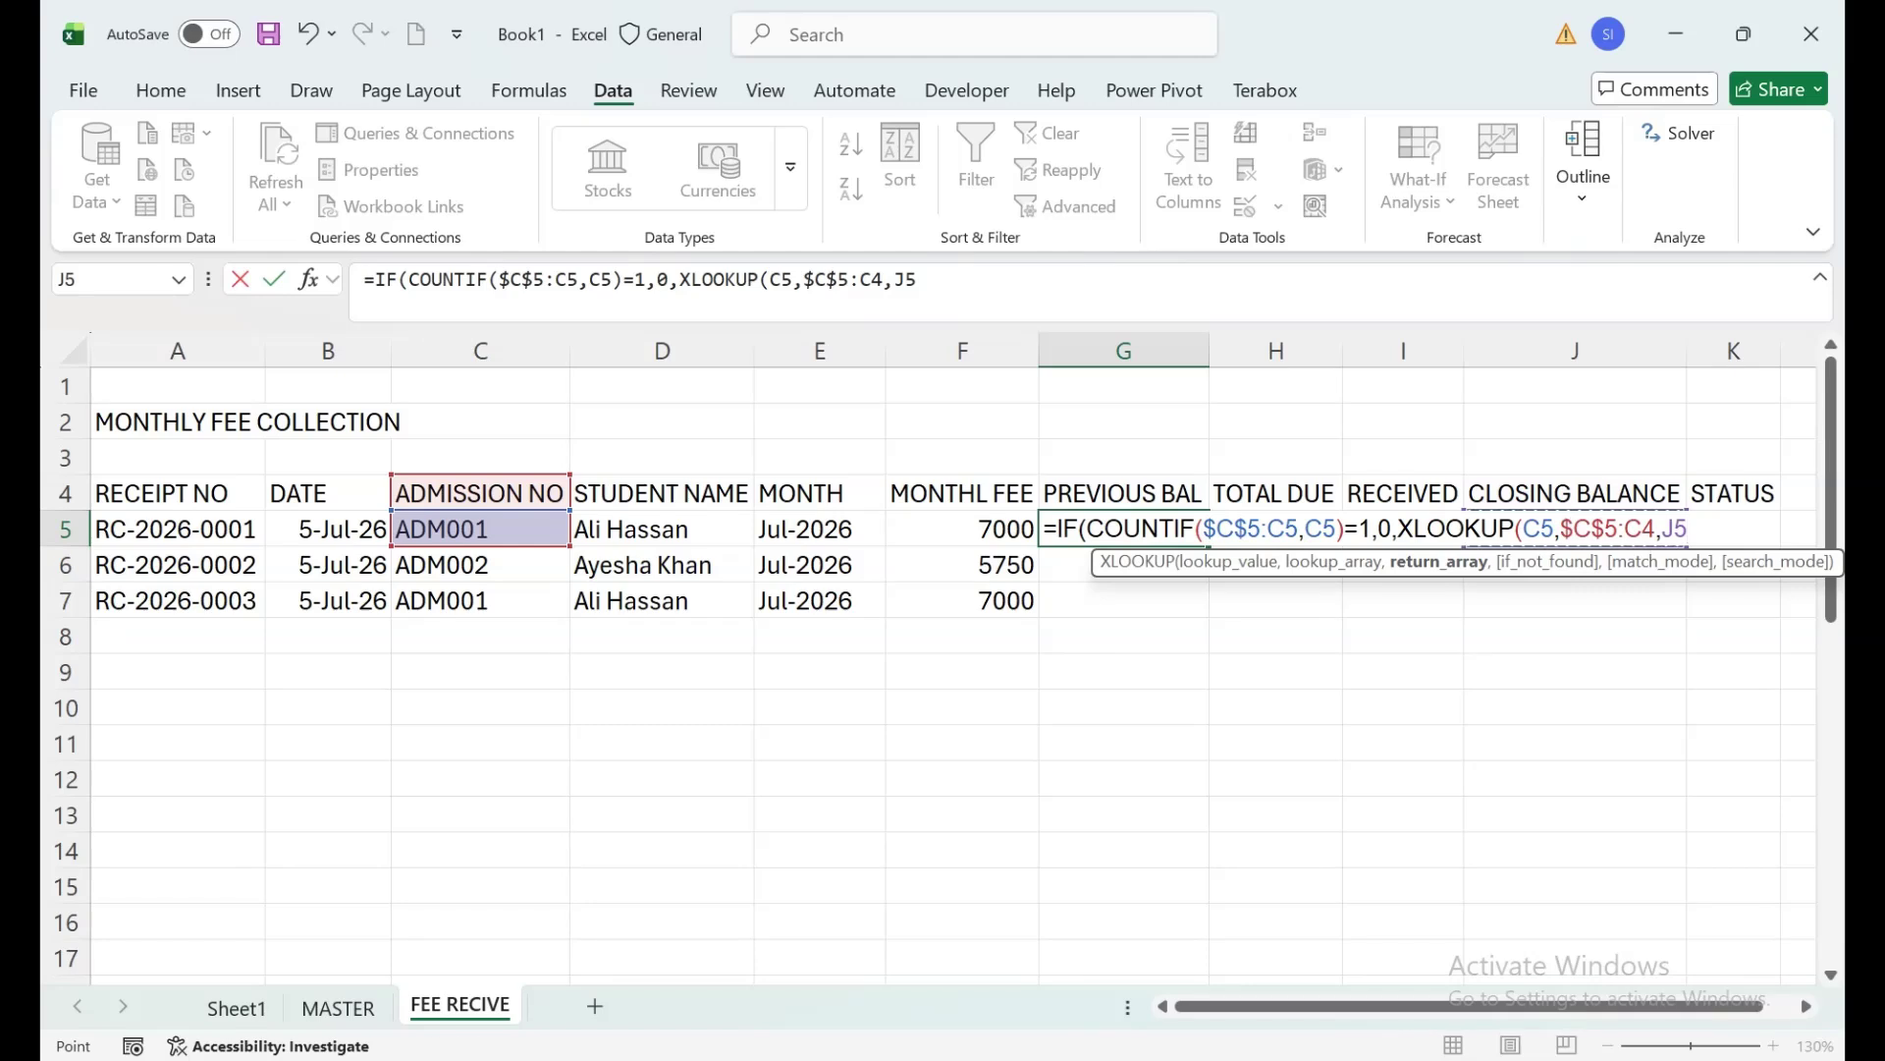
key("F8")
key("F2")
type("4")
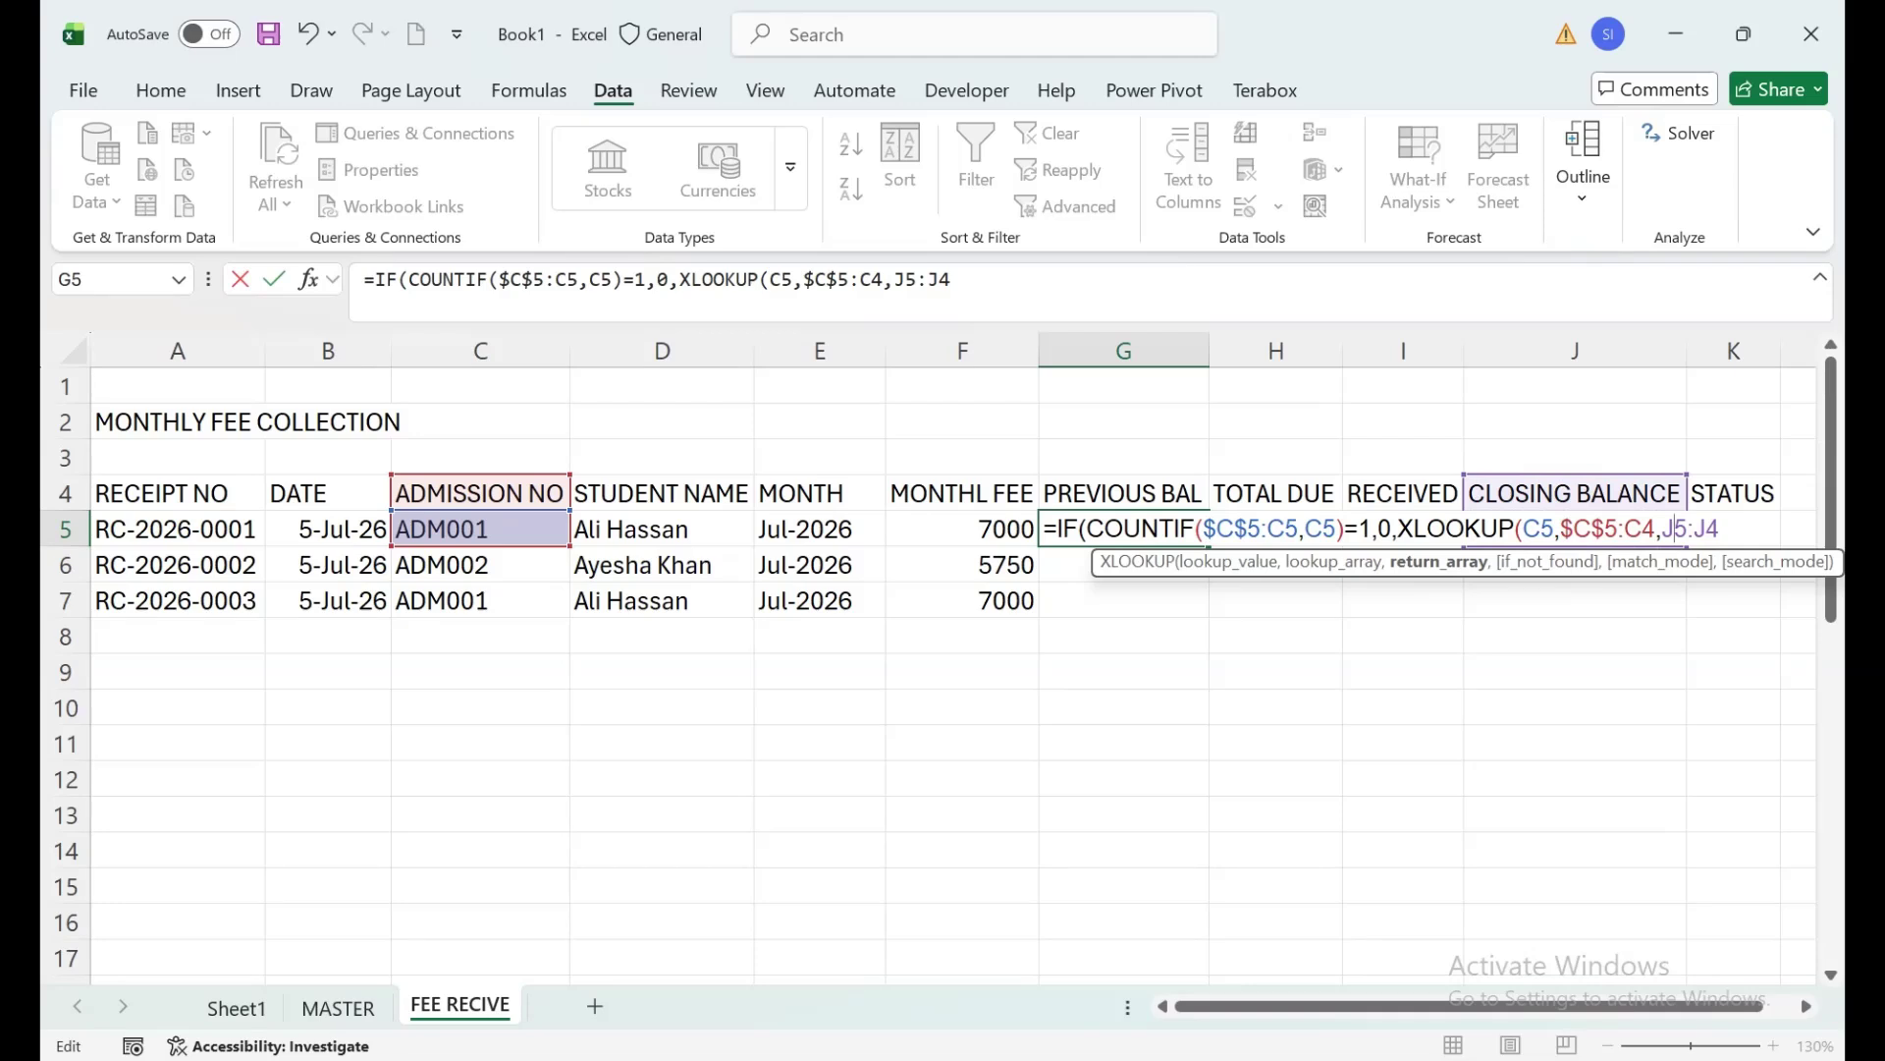
key("F4")
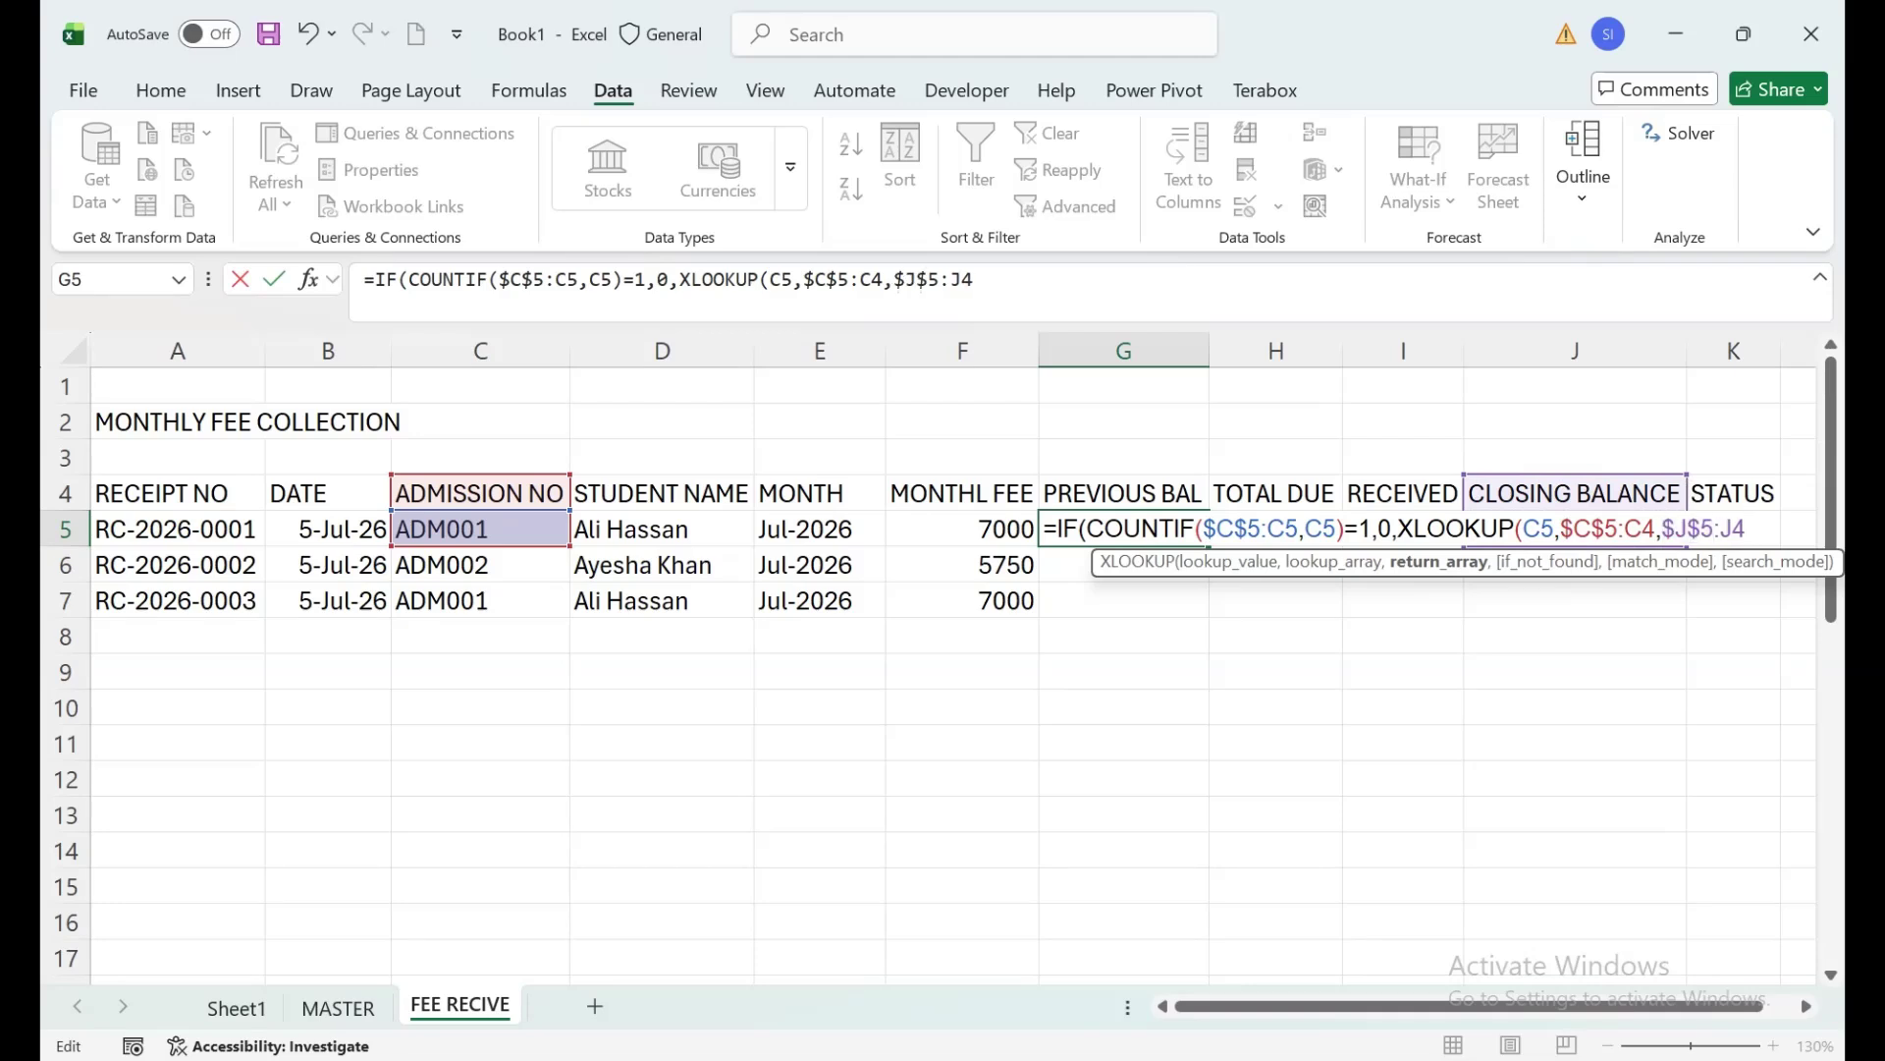
type(",")
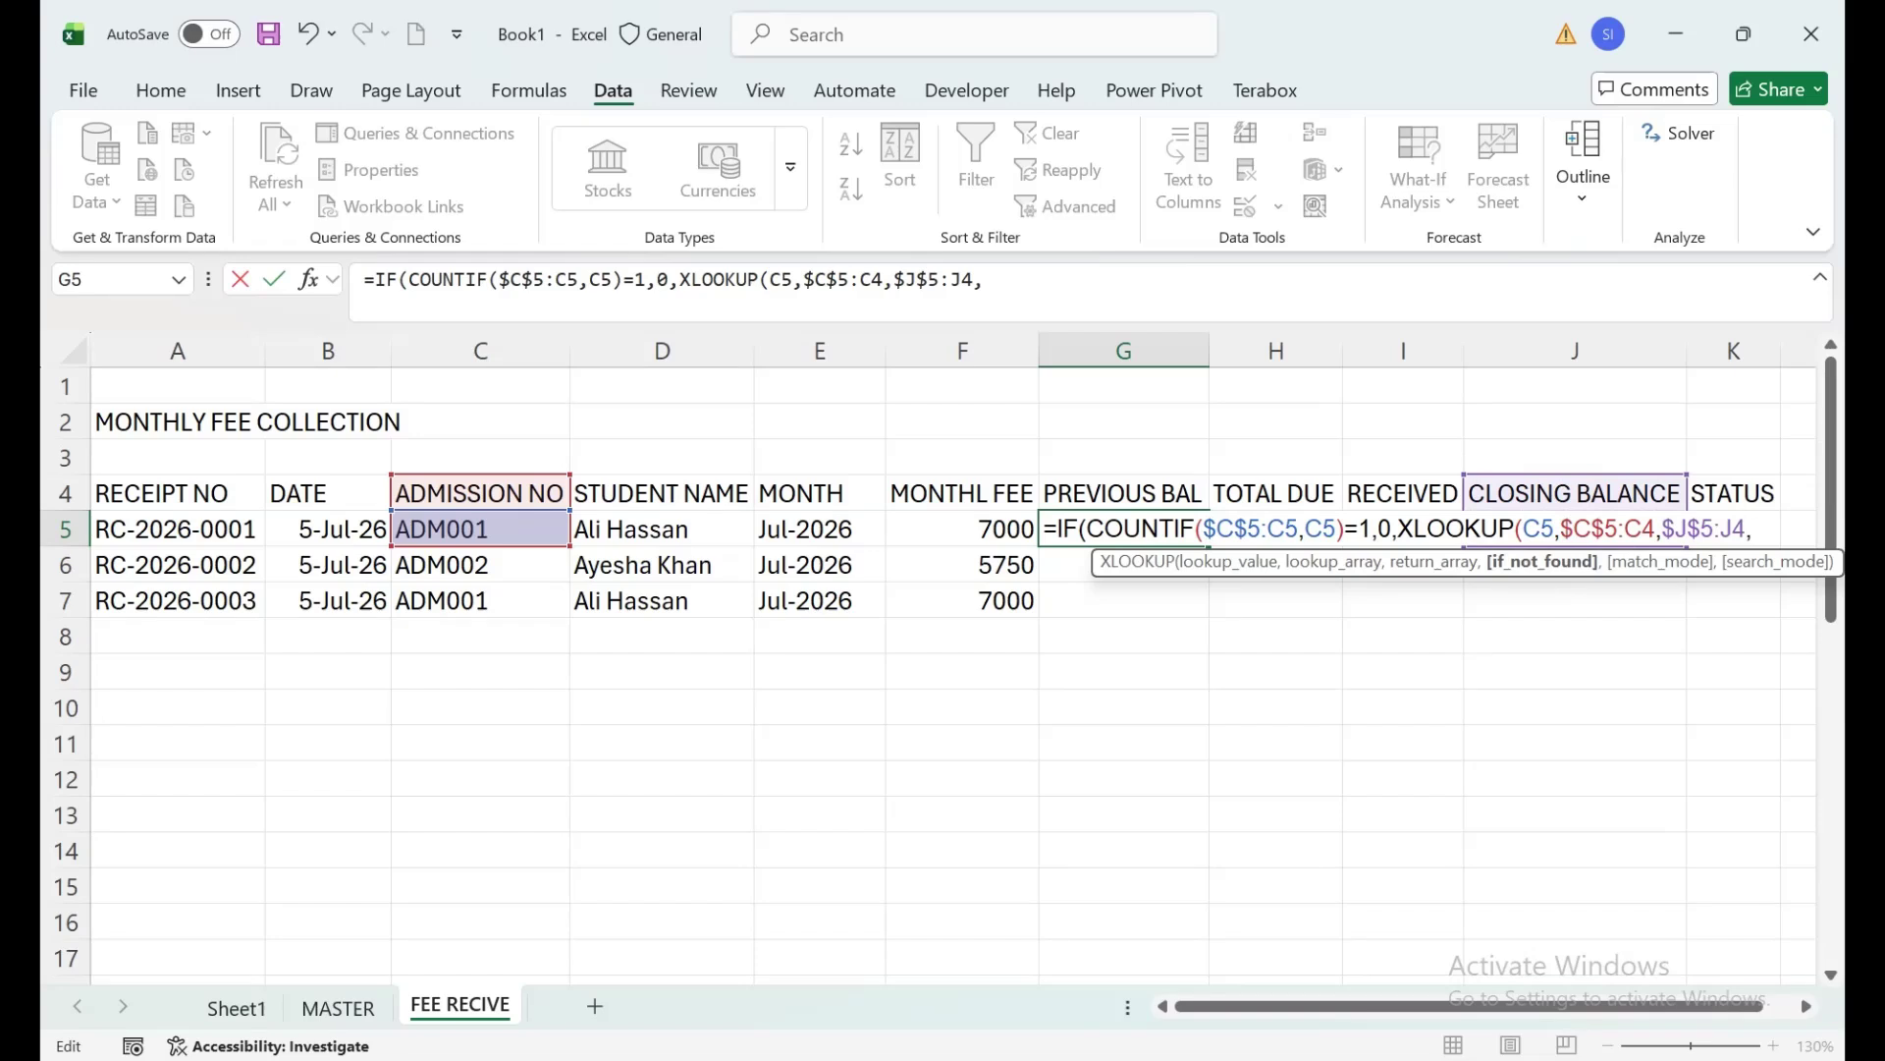
Finish the G5 XLOOKUP with 0 if not found, exact match 0 and last-to-first search -1, and enter the formula.
type("0,0")
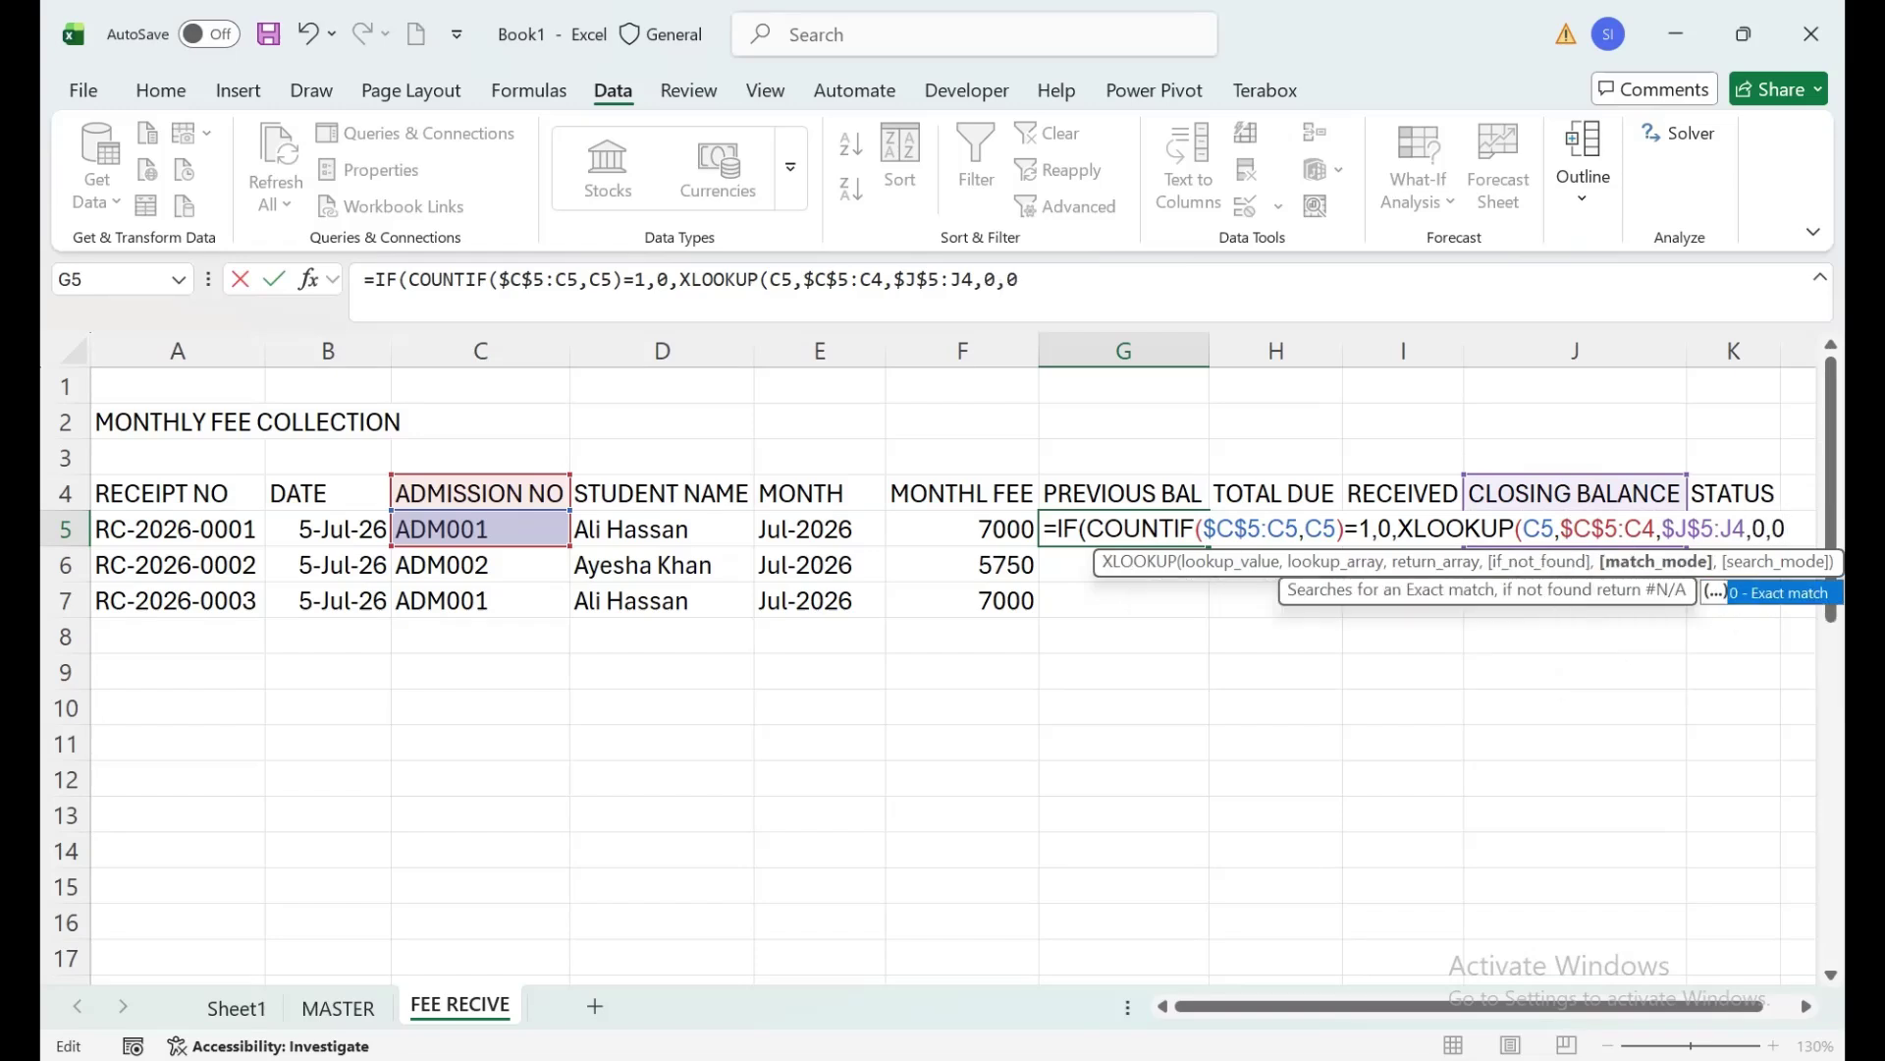
type(",")
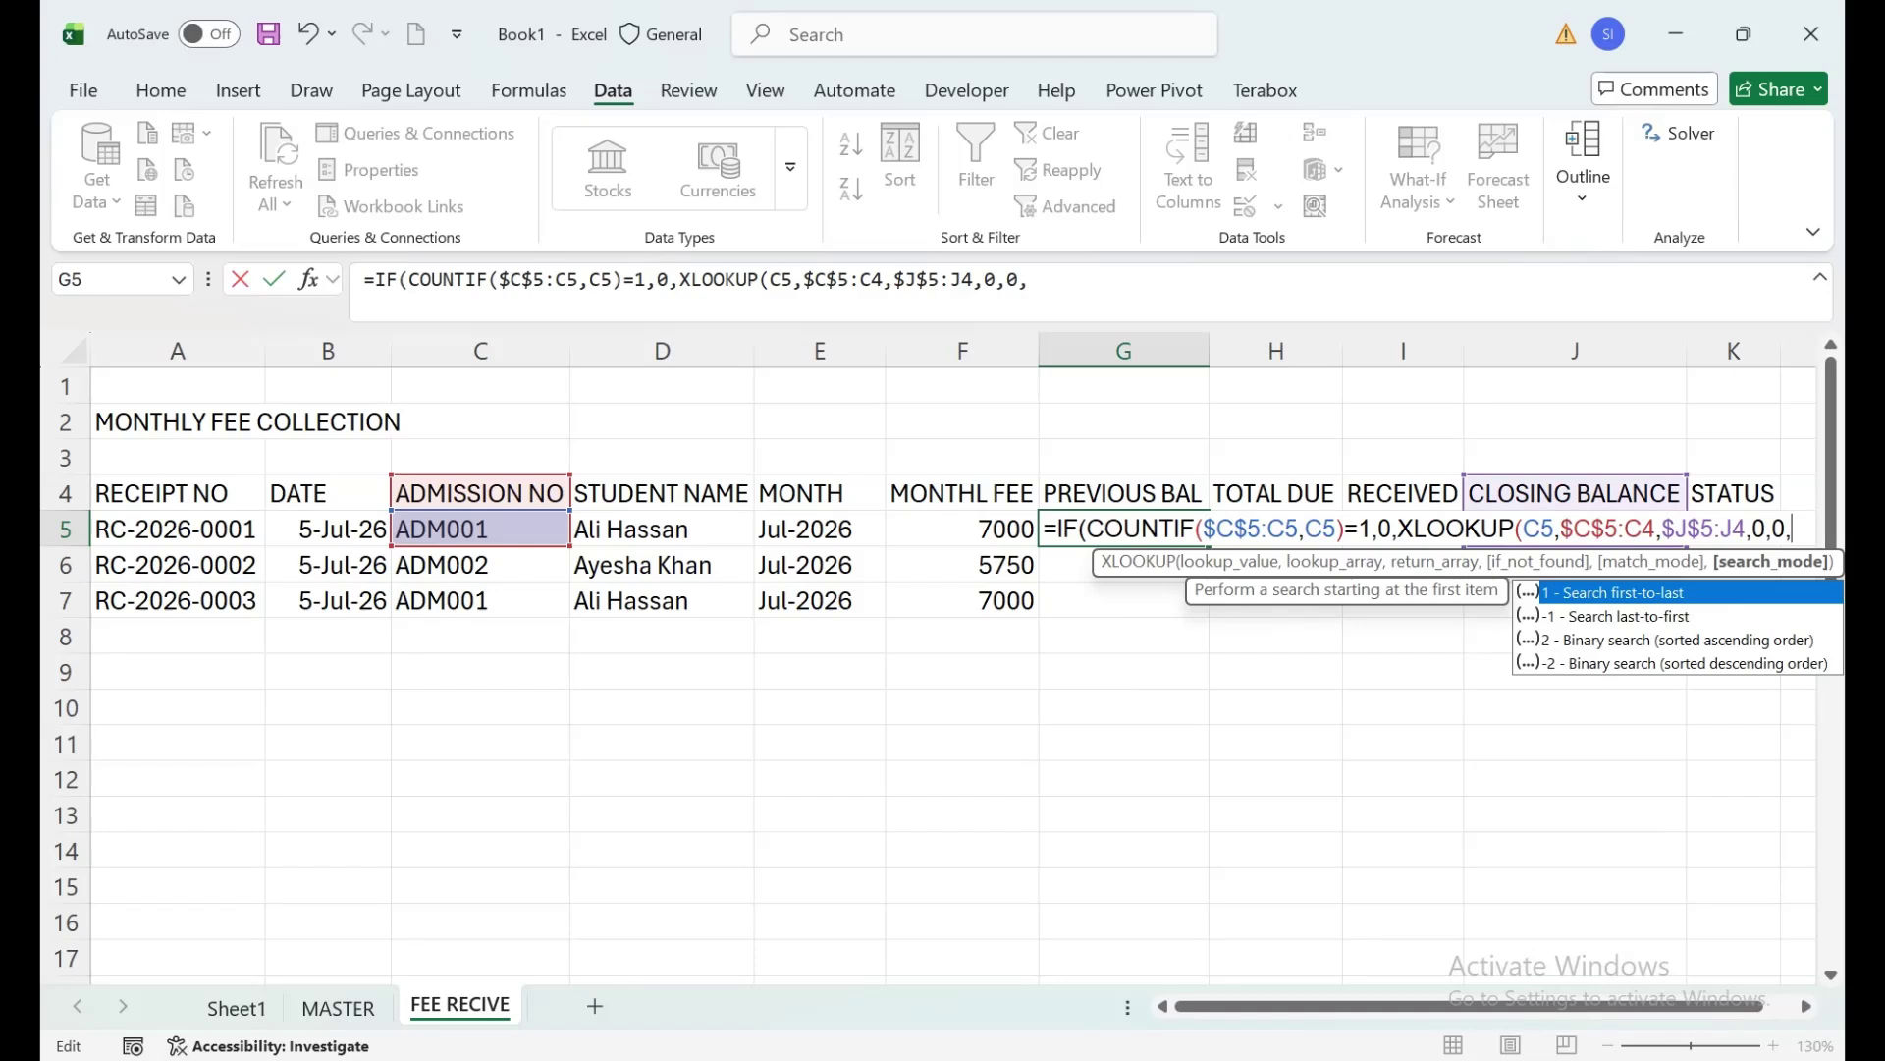
key("Down")
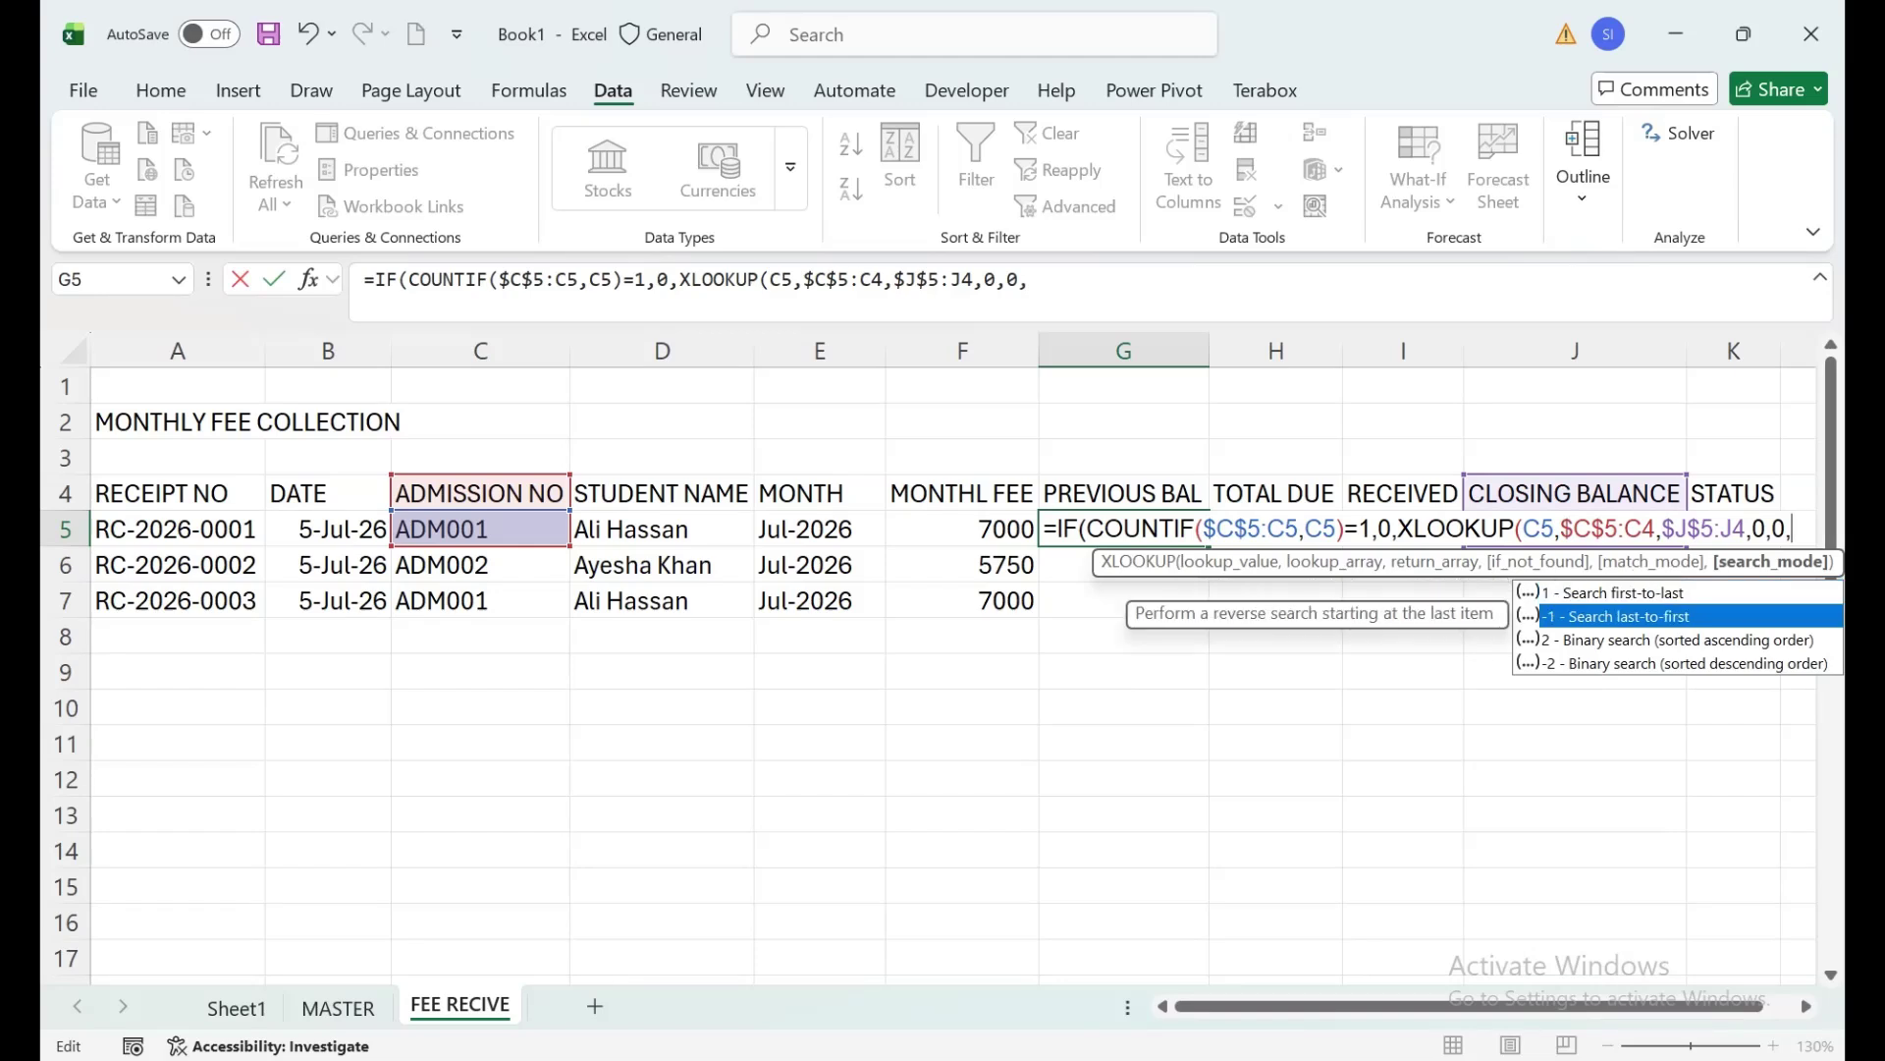
key("Escape")
type(")")
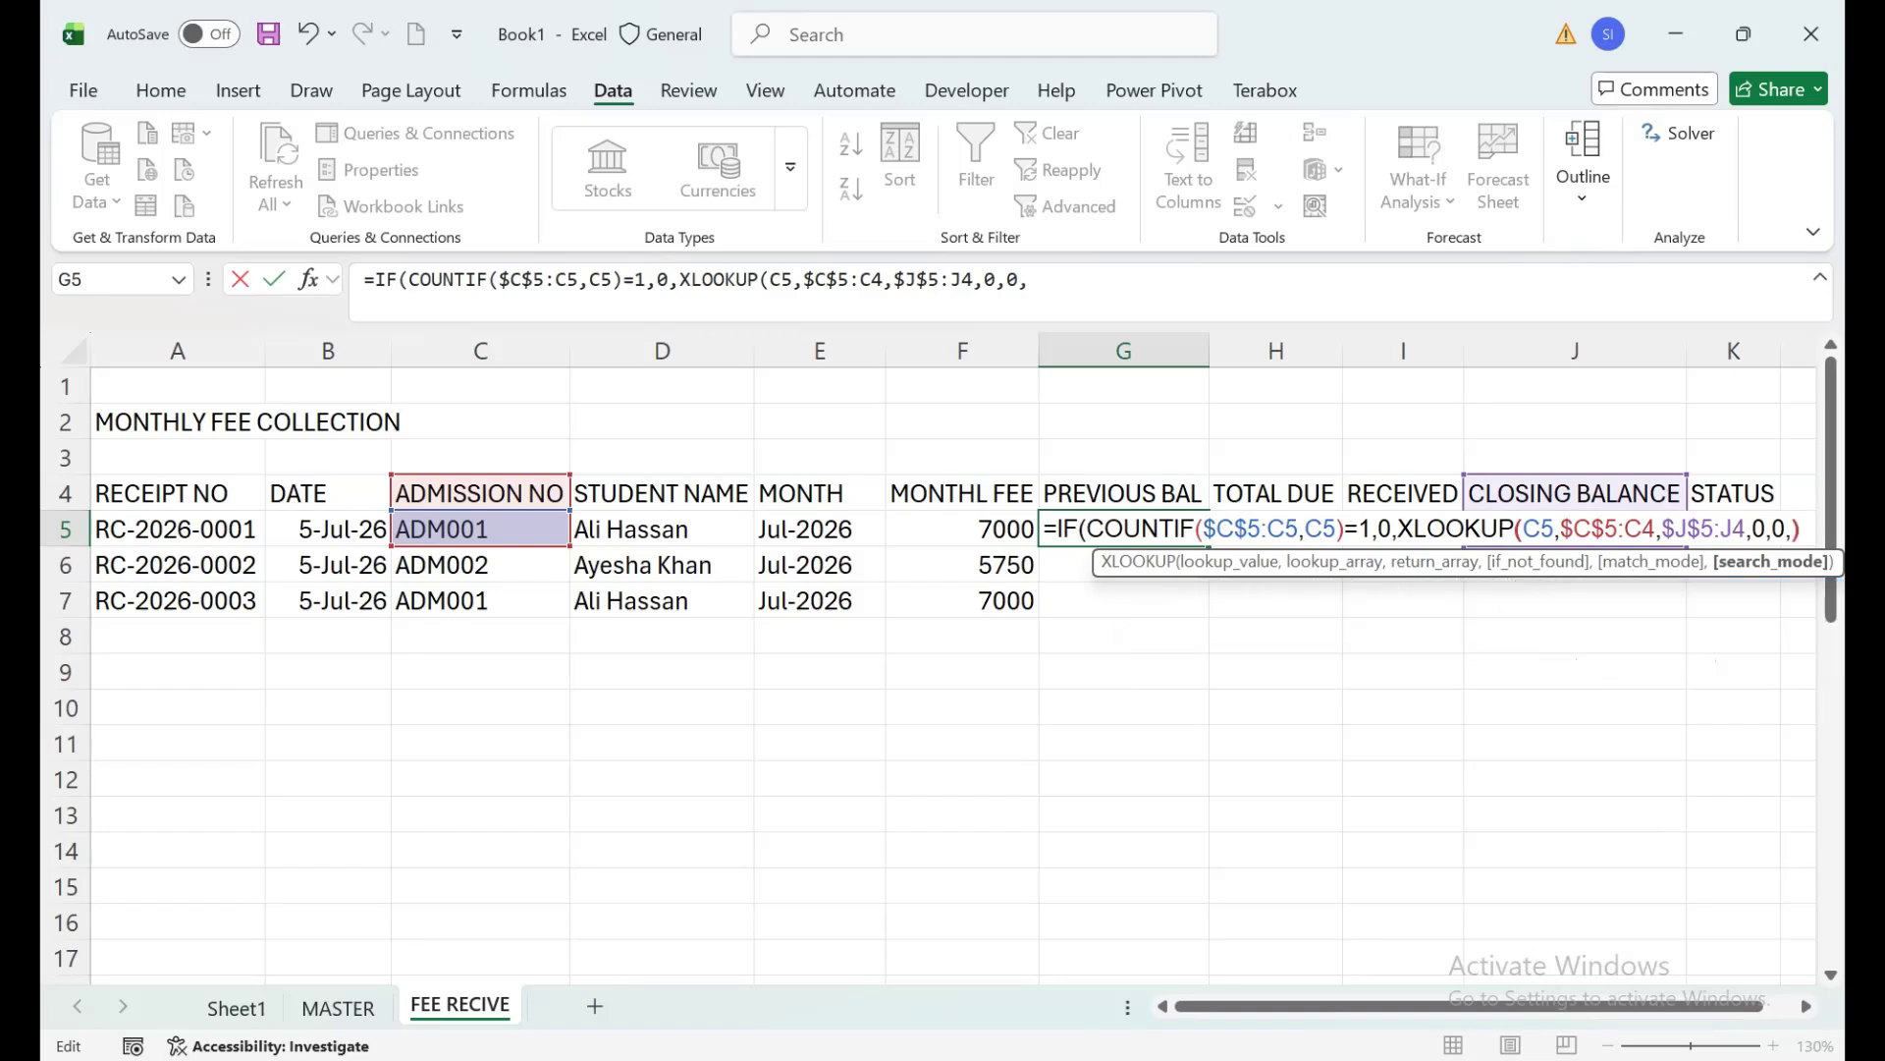
key("BackSpace")
key("Down")
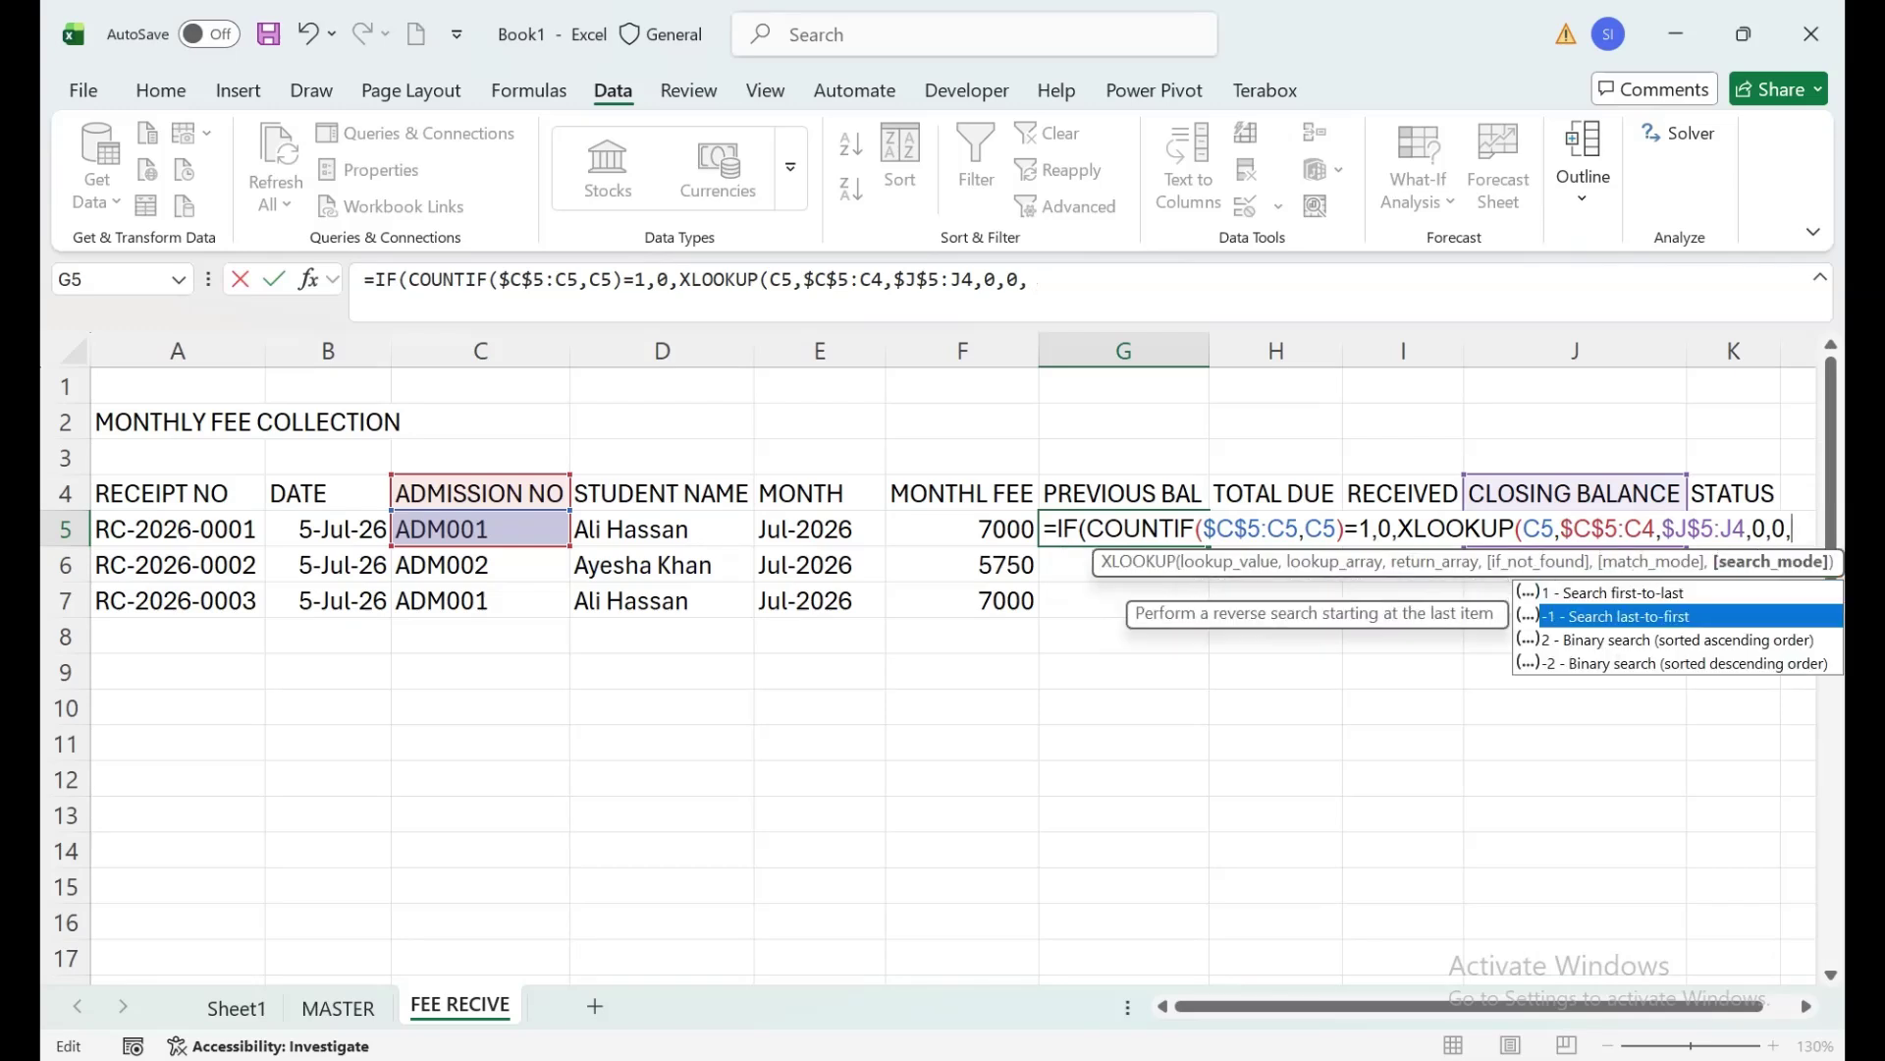
key("Tab")
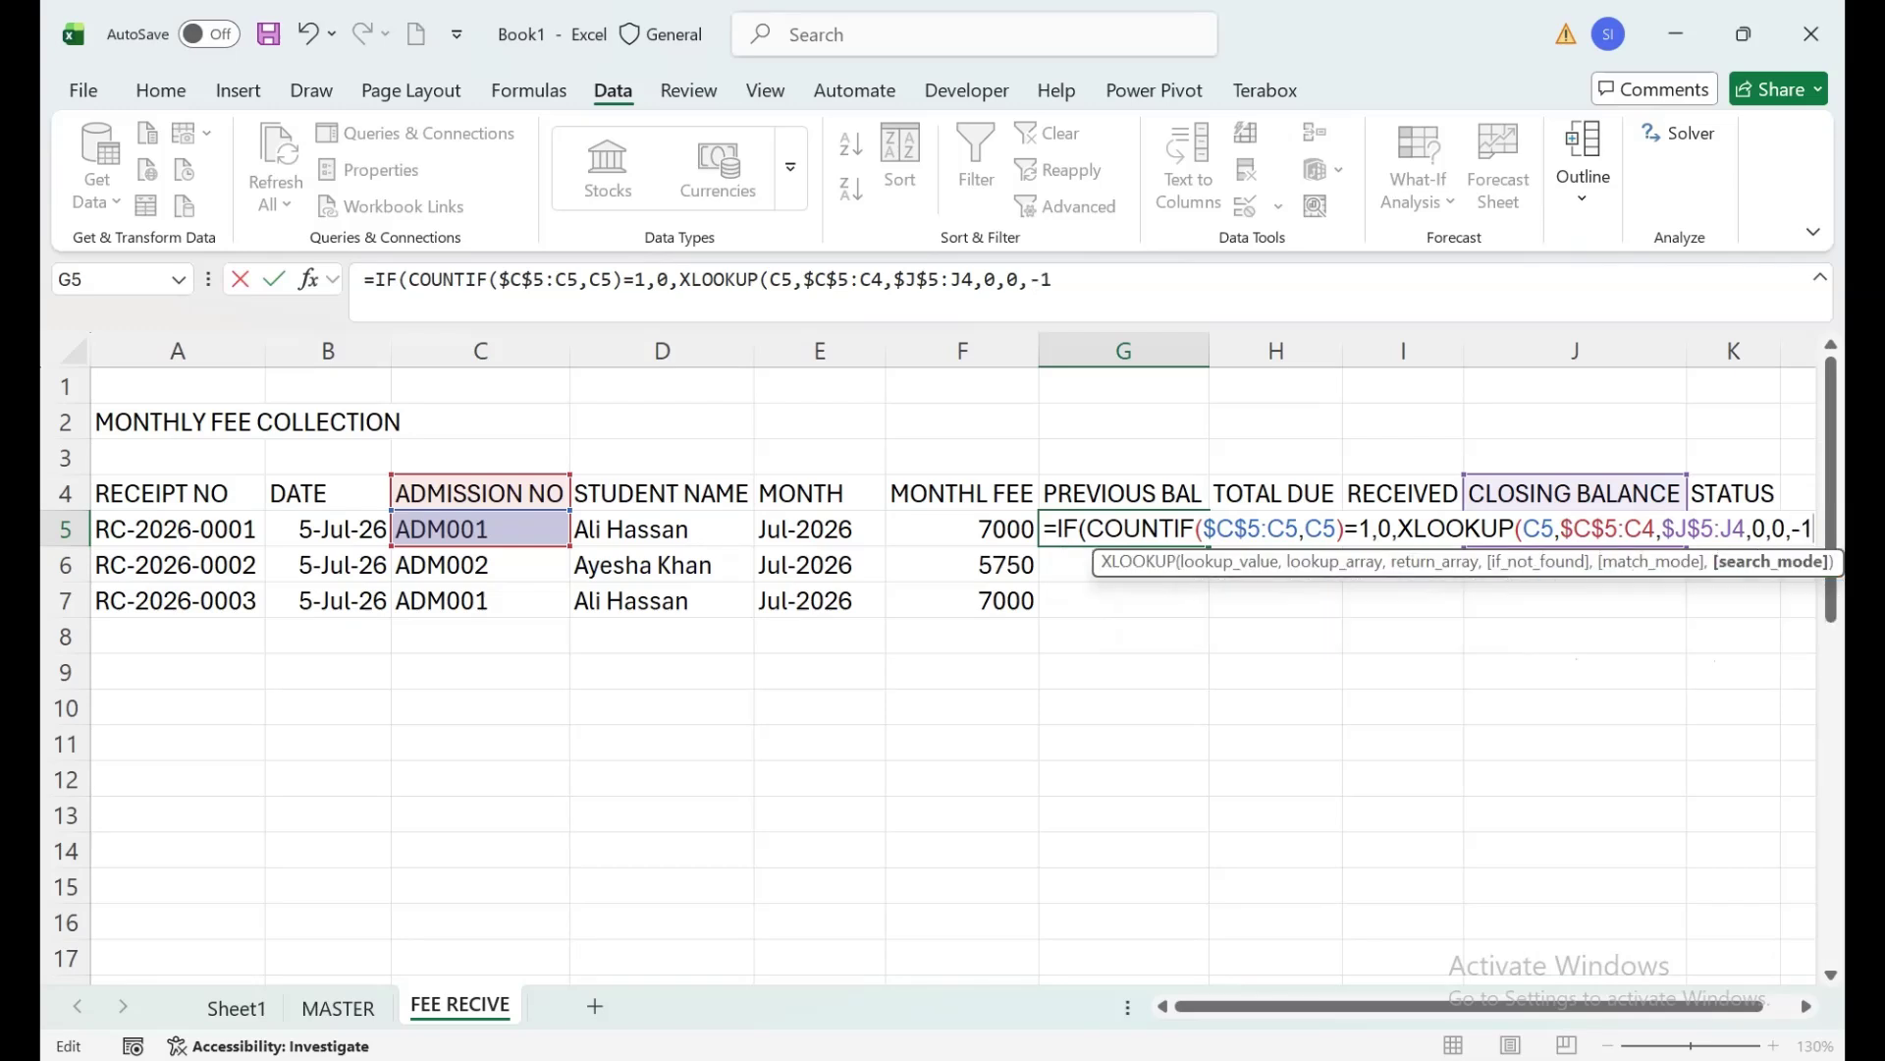
type(")")
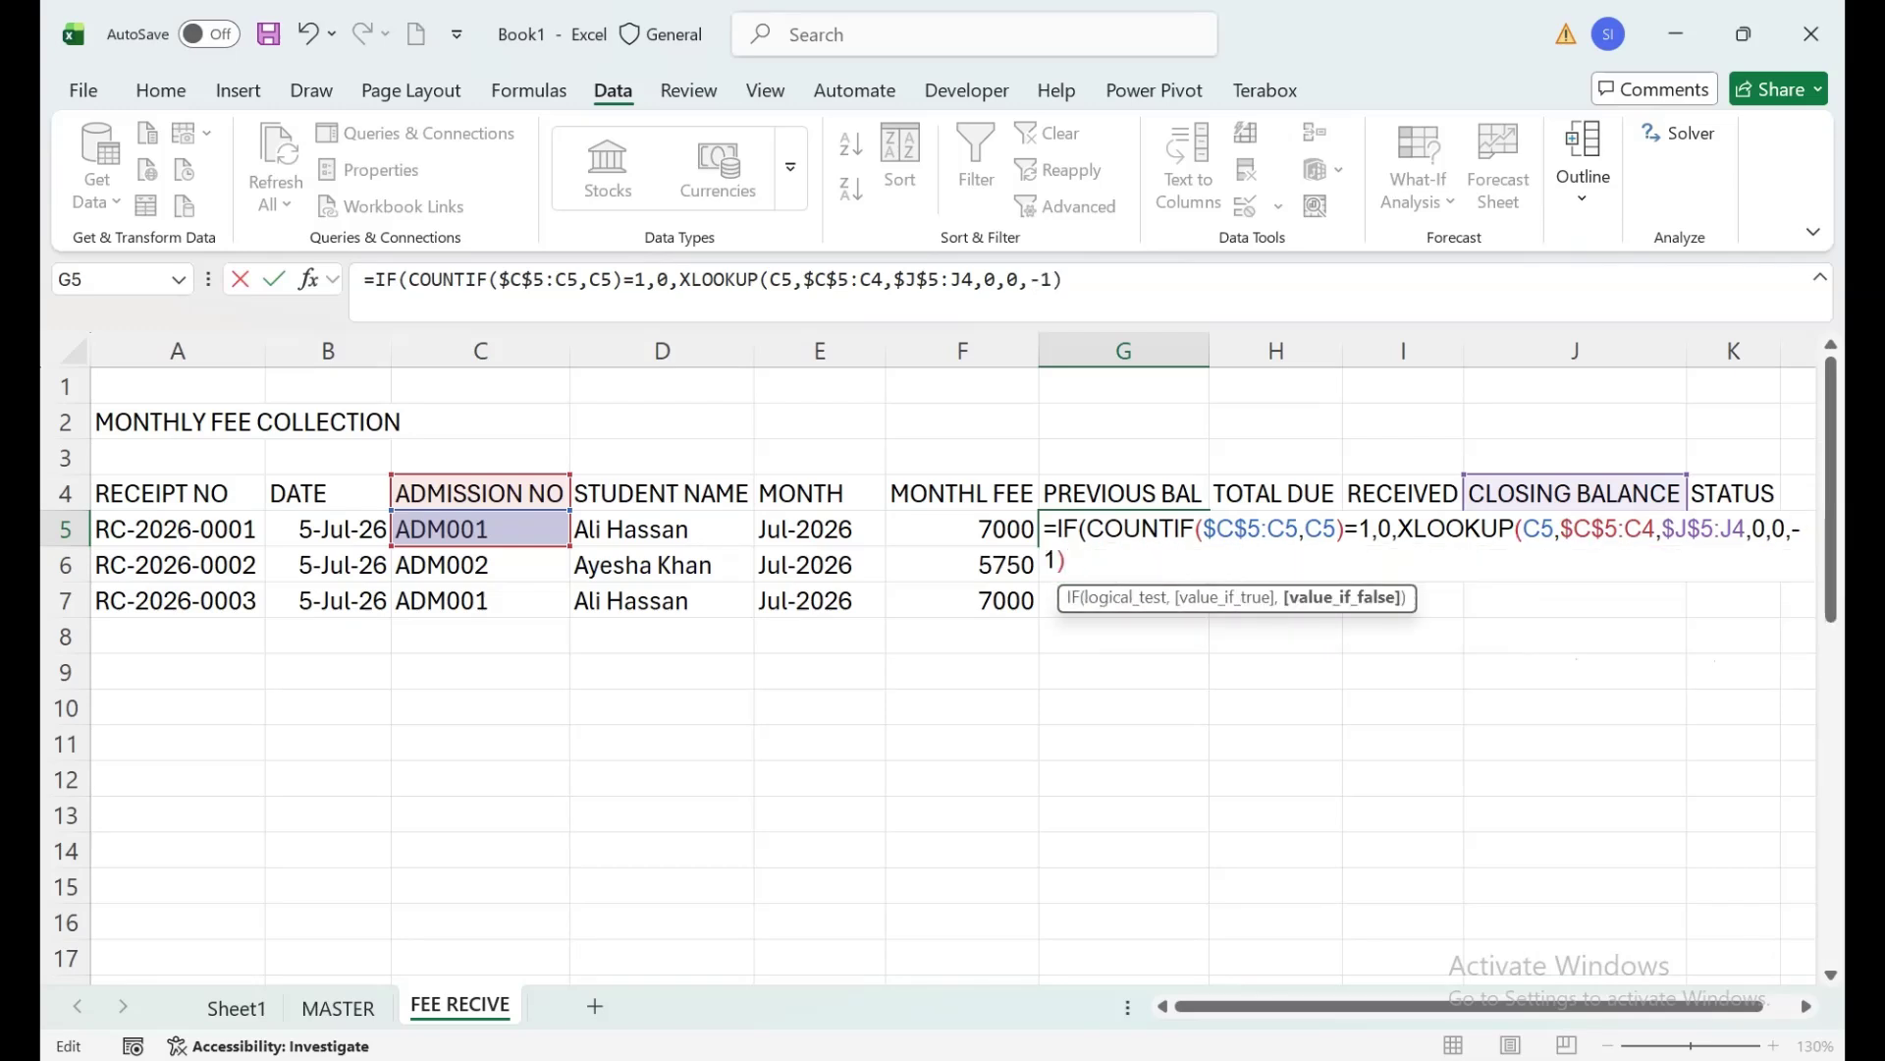
type(")")
key("Return")
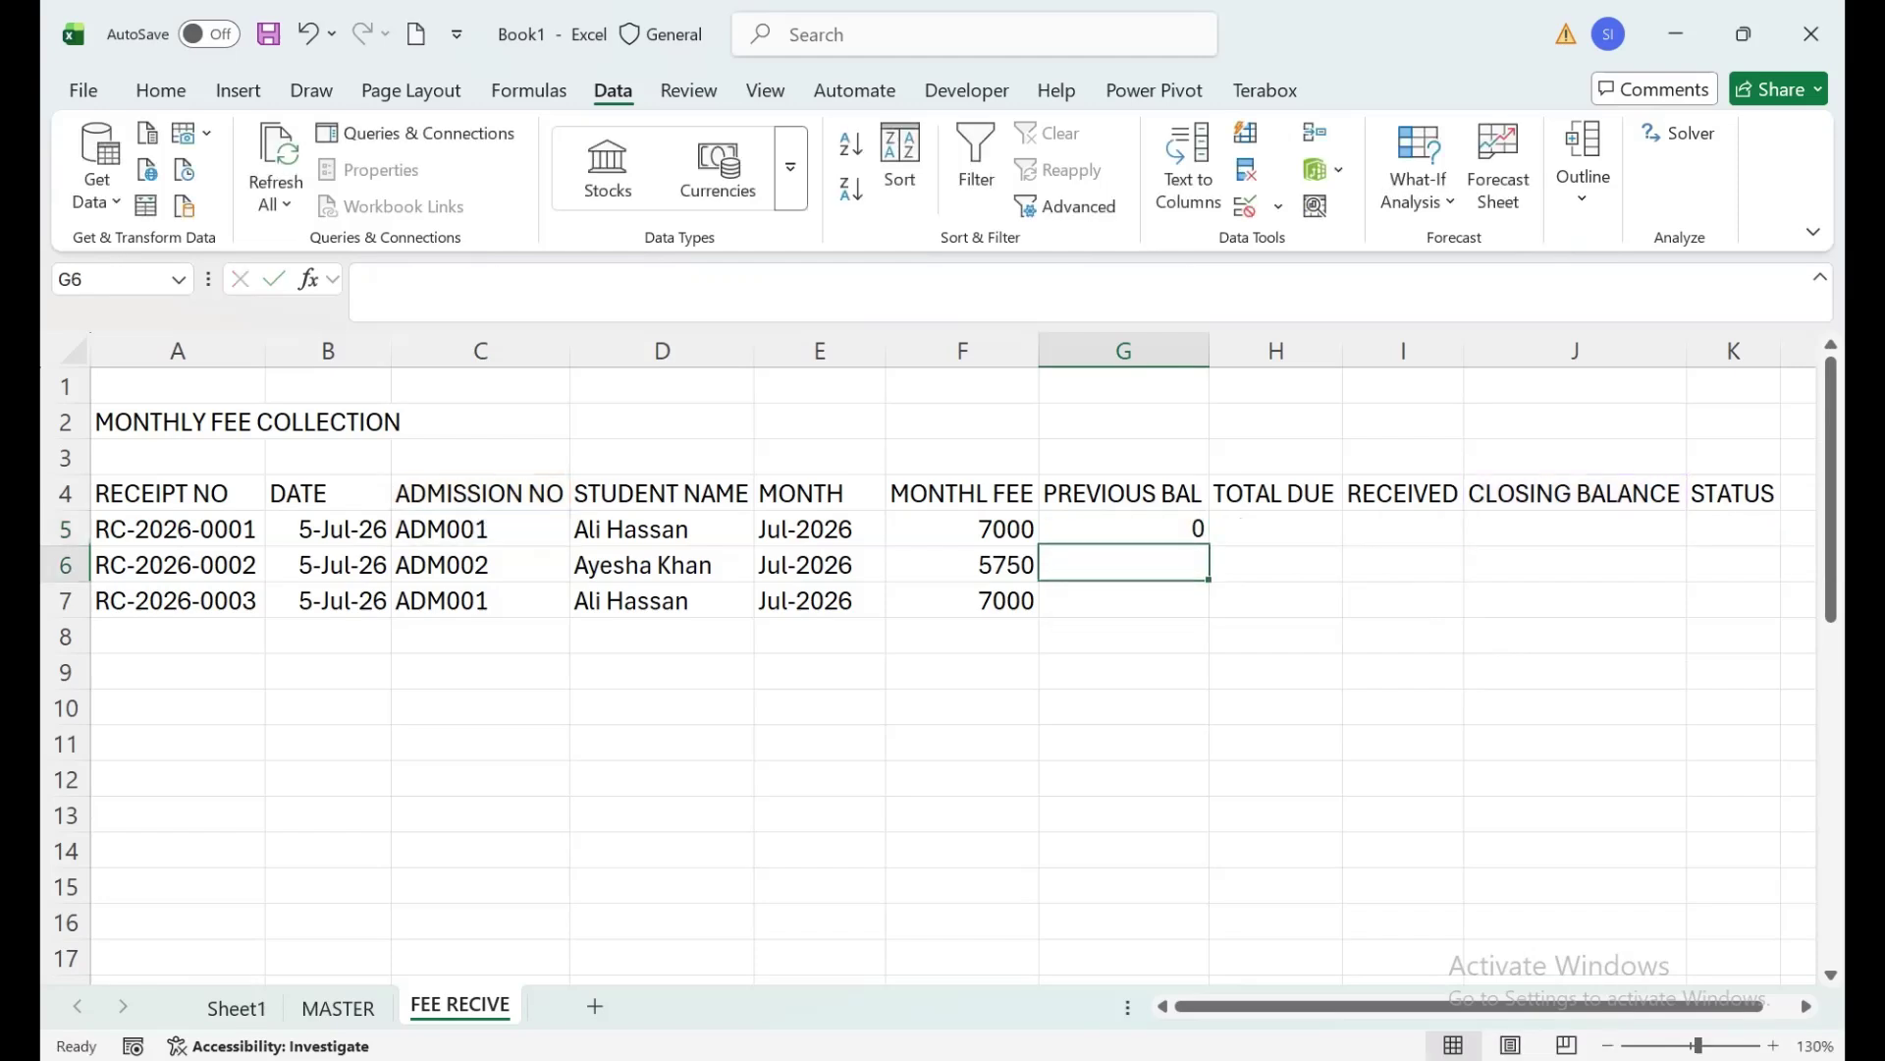
Fill the PREVIOUS BAL formula from G5 down to G19.
key("Up")
key("shift+Down")
key("shift+Down")
key("shift+Down")
key("shift+Down")
key("shift+Down")
key("shift+Down")
key("shift+Down")
key("shift+Down")
key("shift+Down")
key("shift+Down")
key("shift+Down")
key("shift+Down")
key("shift+Down")
key("shift+Down")
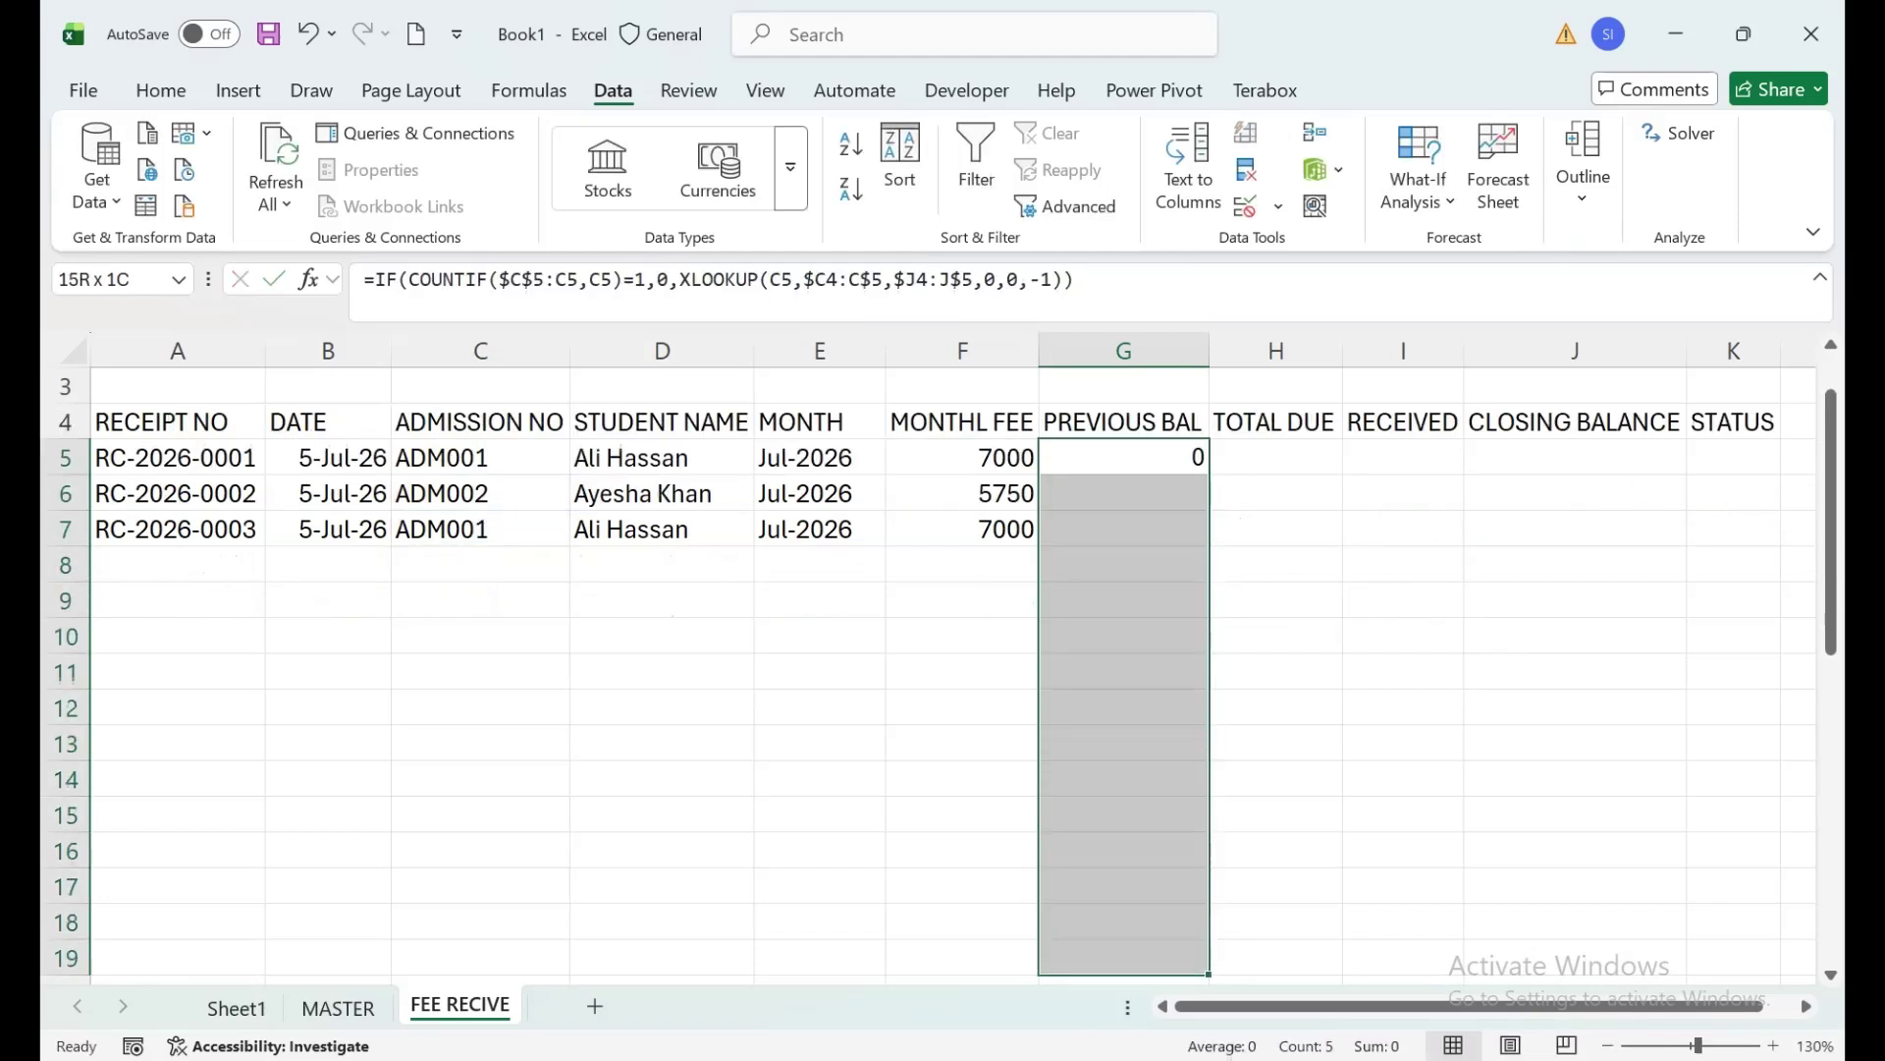
key("ctrl+d")
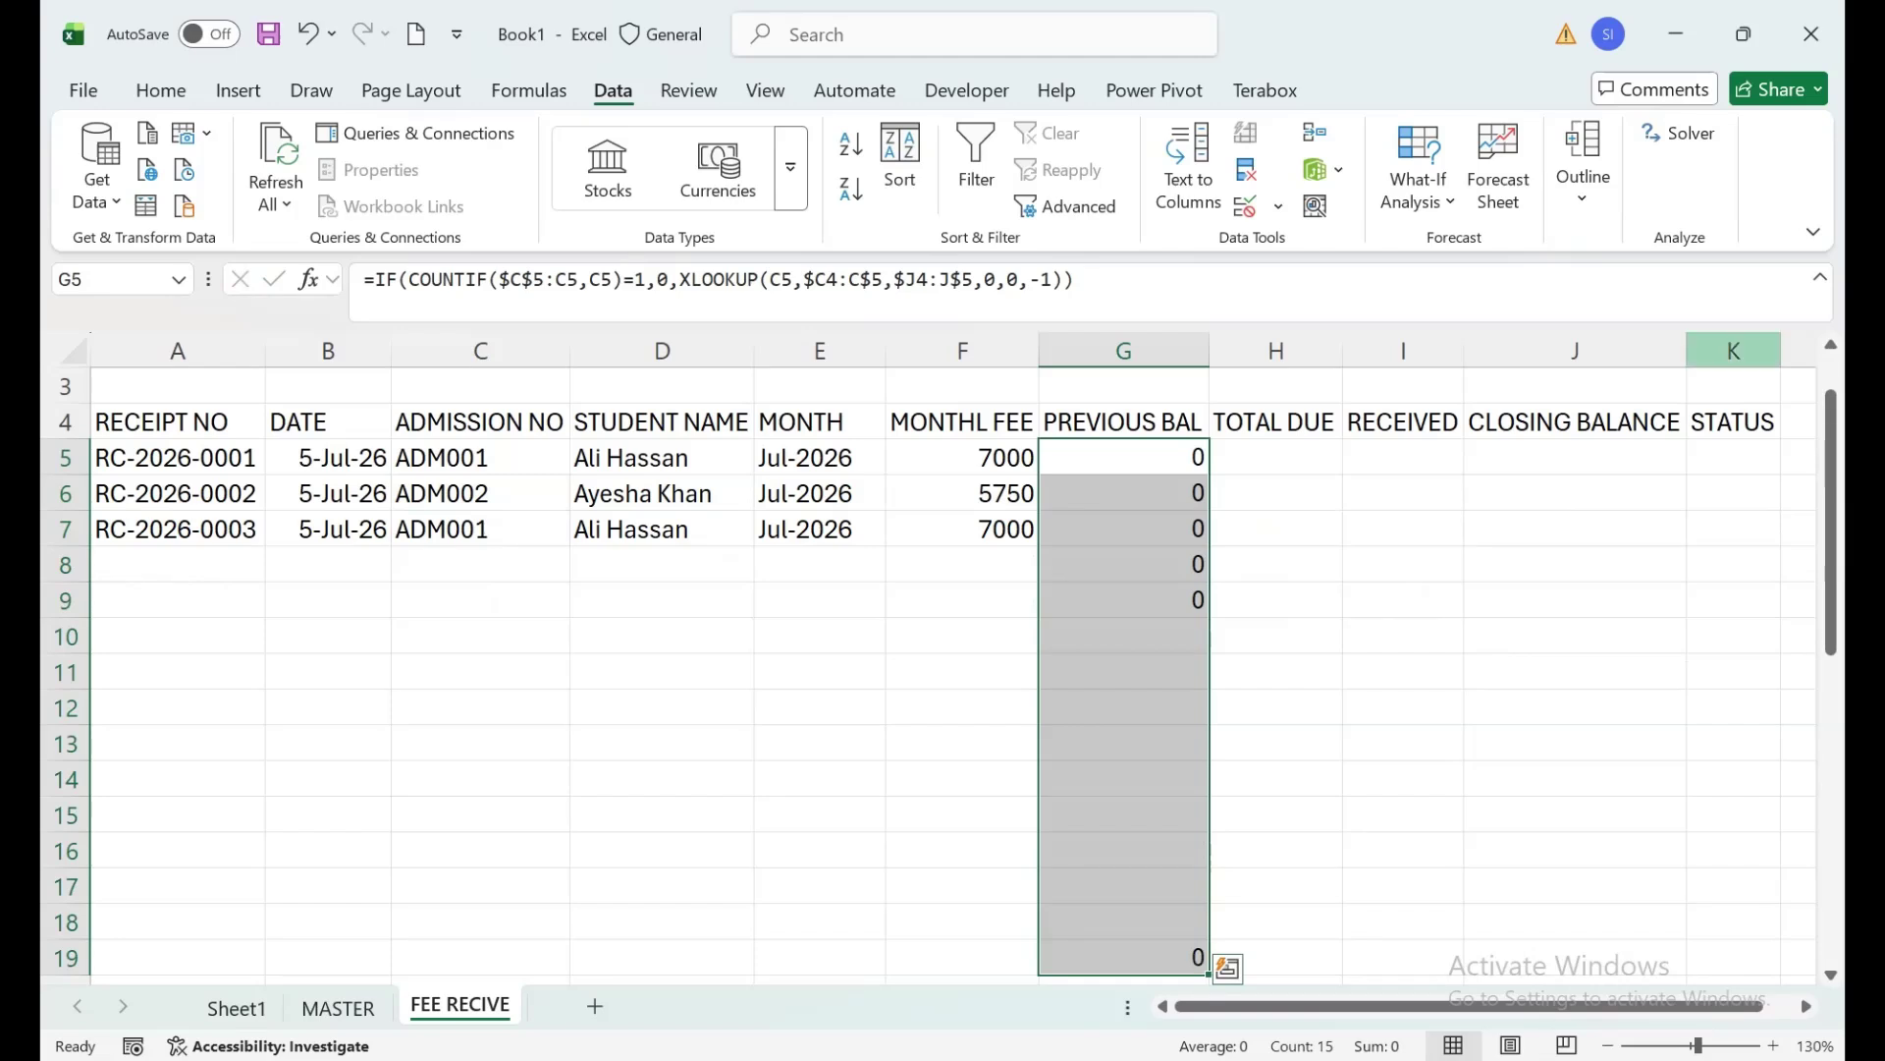
Enter =IFERROR(F5+G5,"") in H5 to add the monthly fee and previous balance as TOTAL DUE.
left_click(1124, 493)
left_click_drag(1404, 493, 1276, 358)
left_click(1123, 528)
left_click(1276, 528)
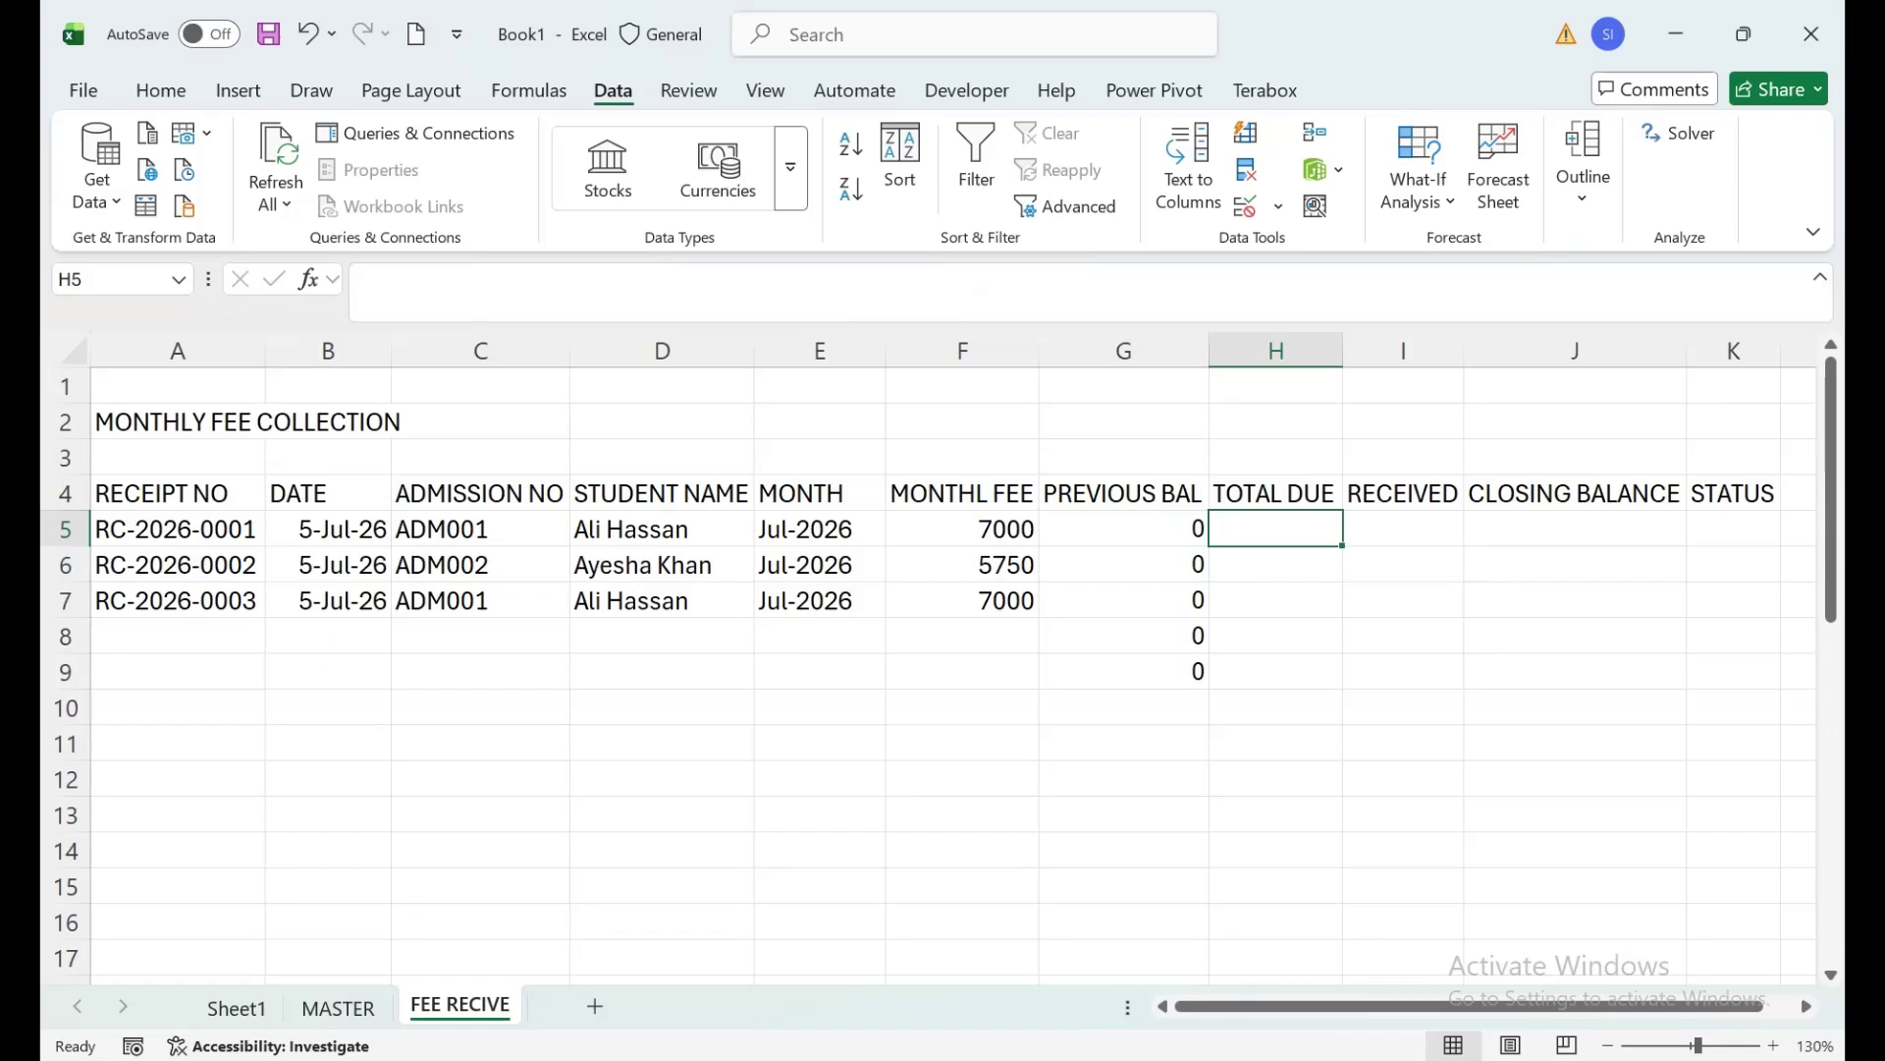
type("=IF(")
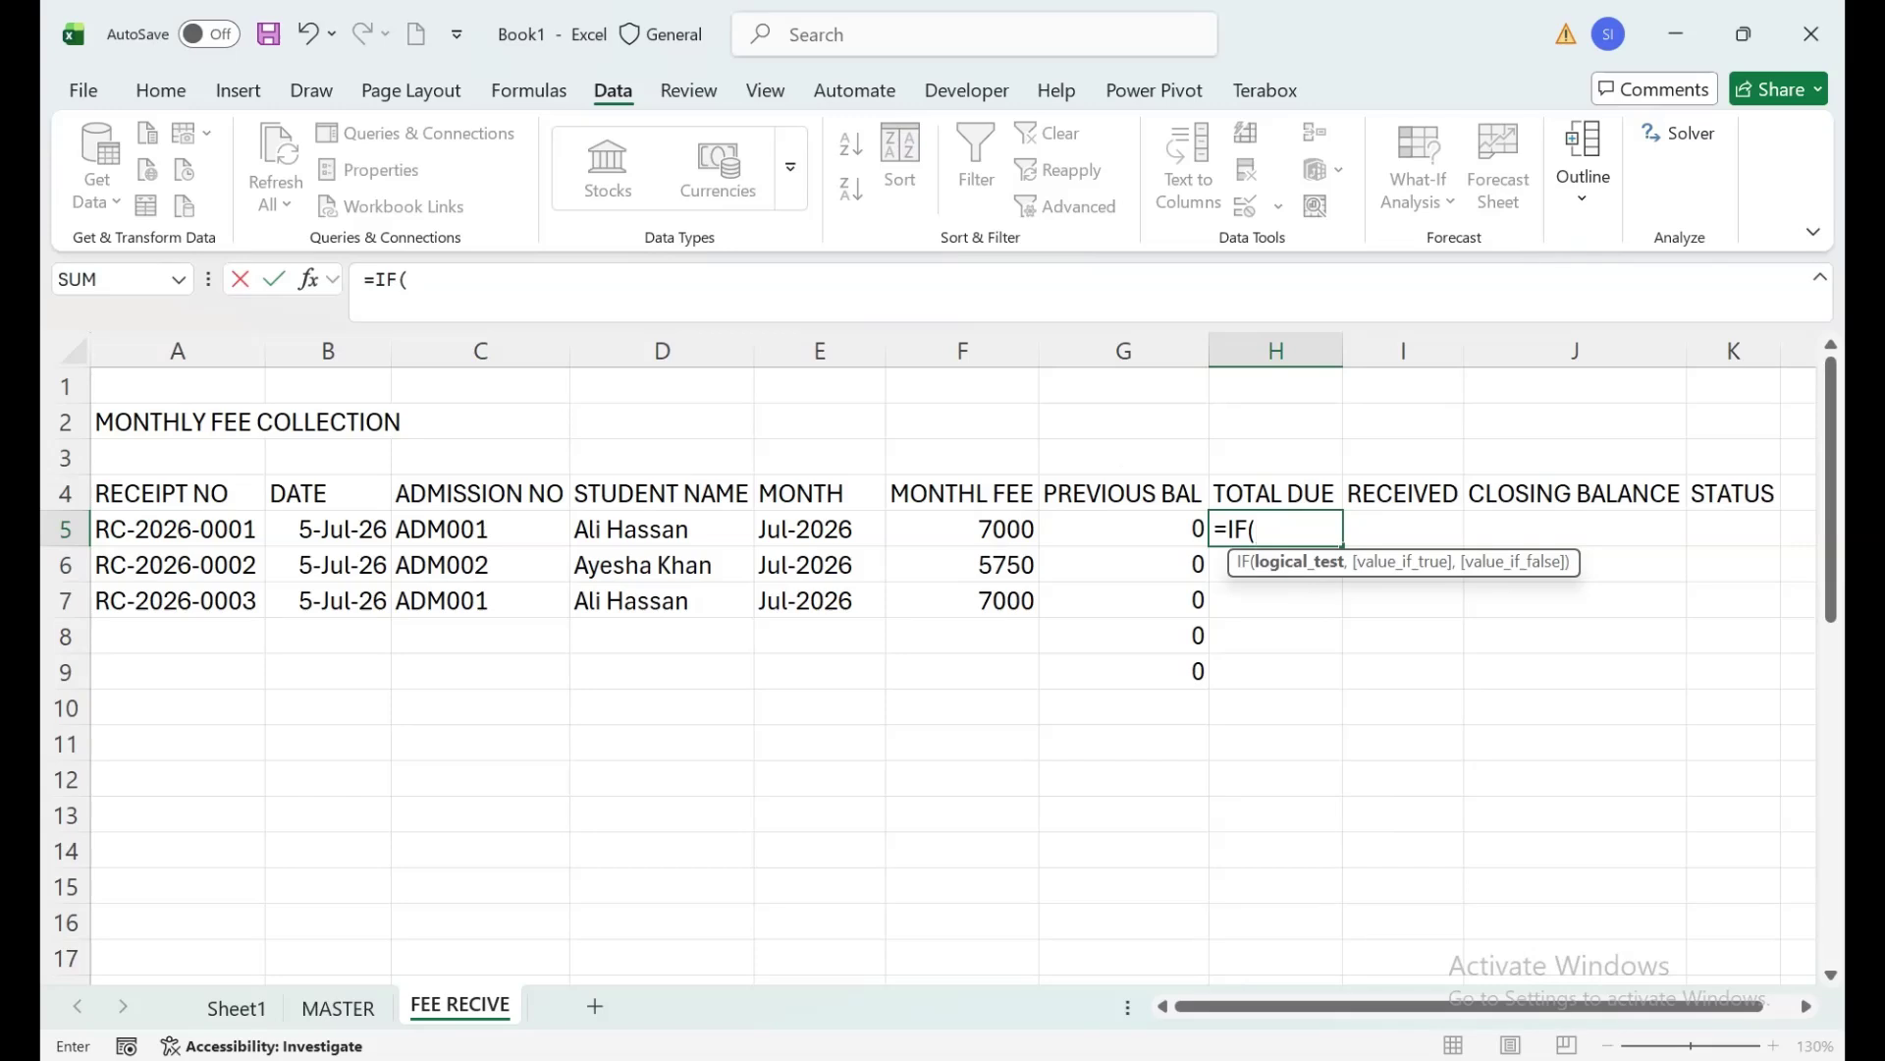
key("BackSpace")
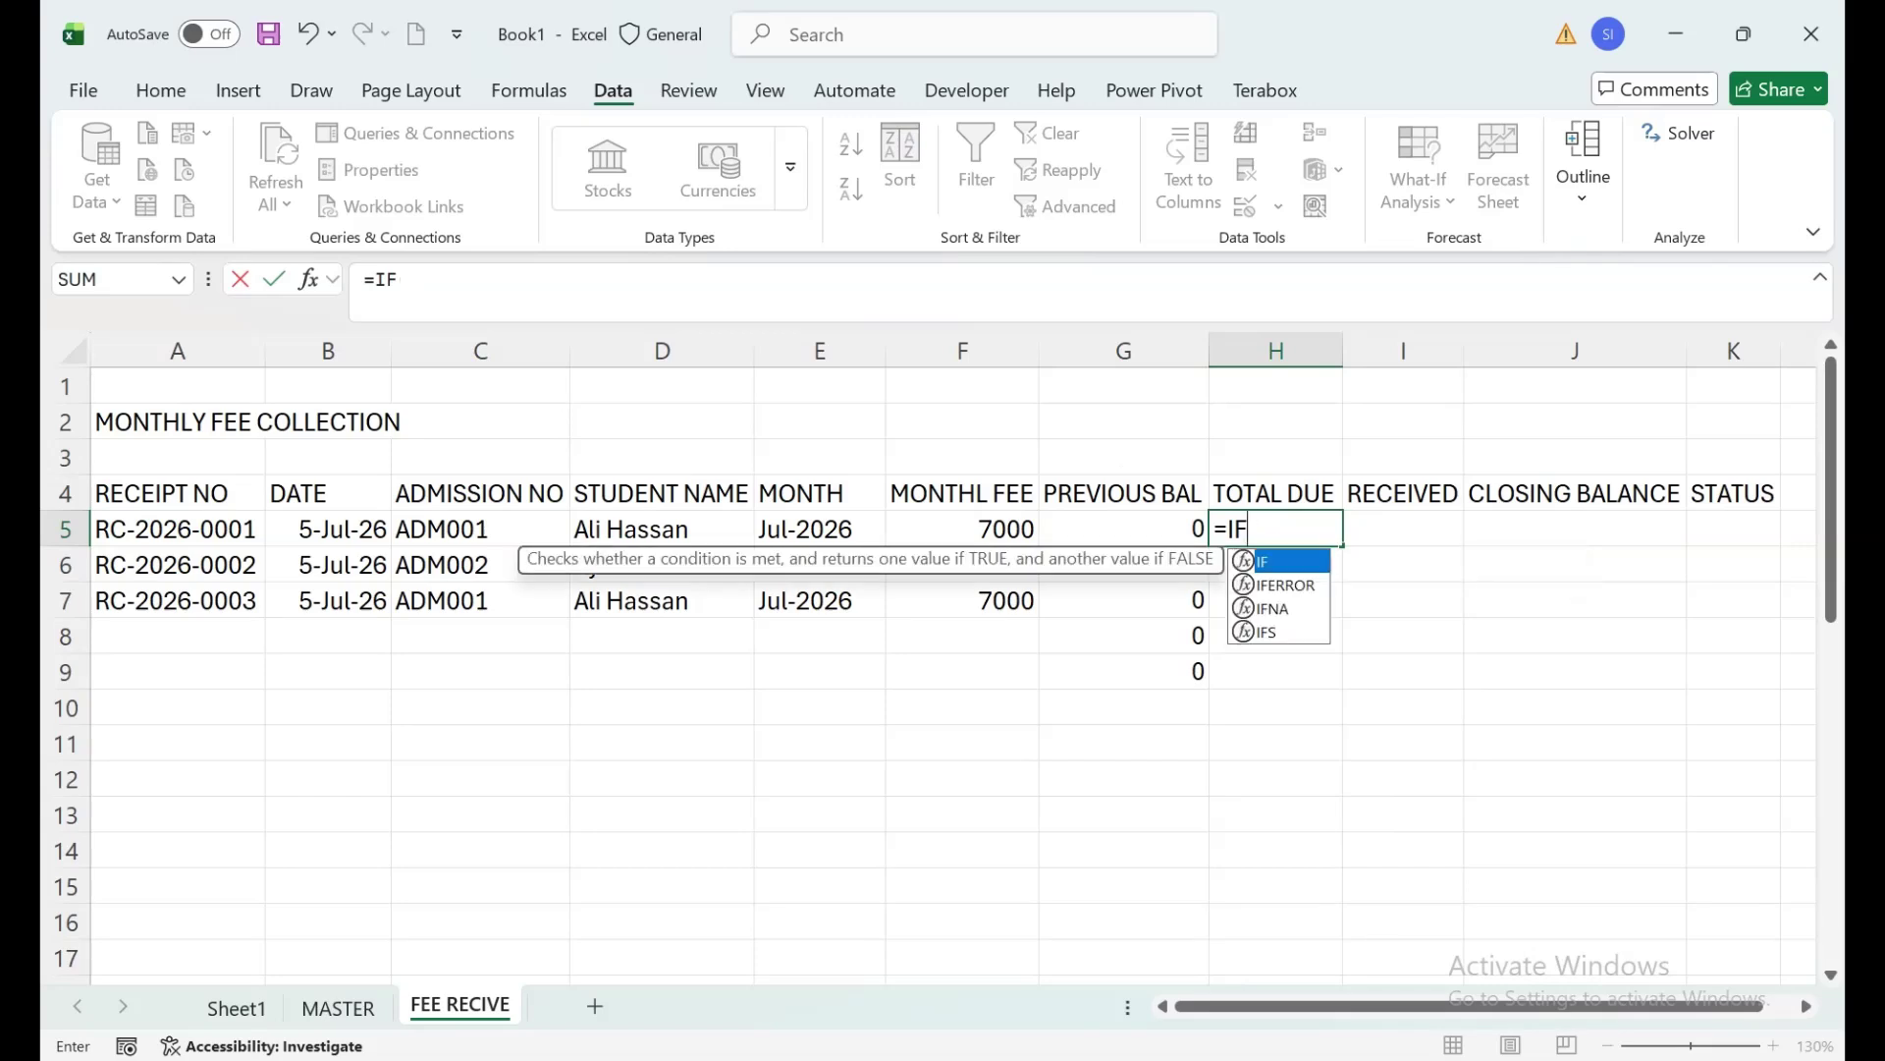
key("Down")
key("Tab")
left_click(962, 529)
type("+")
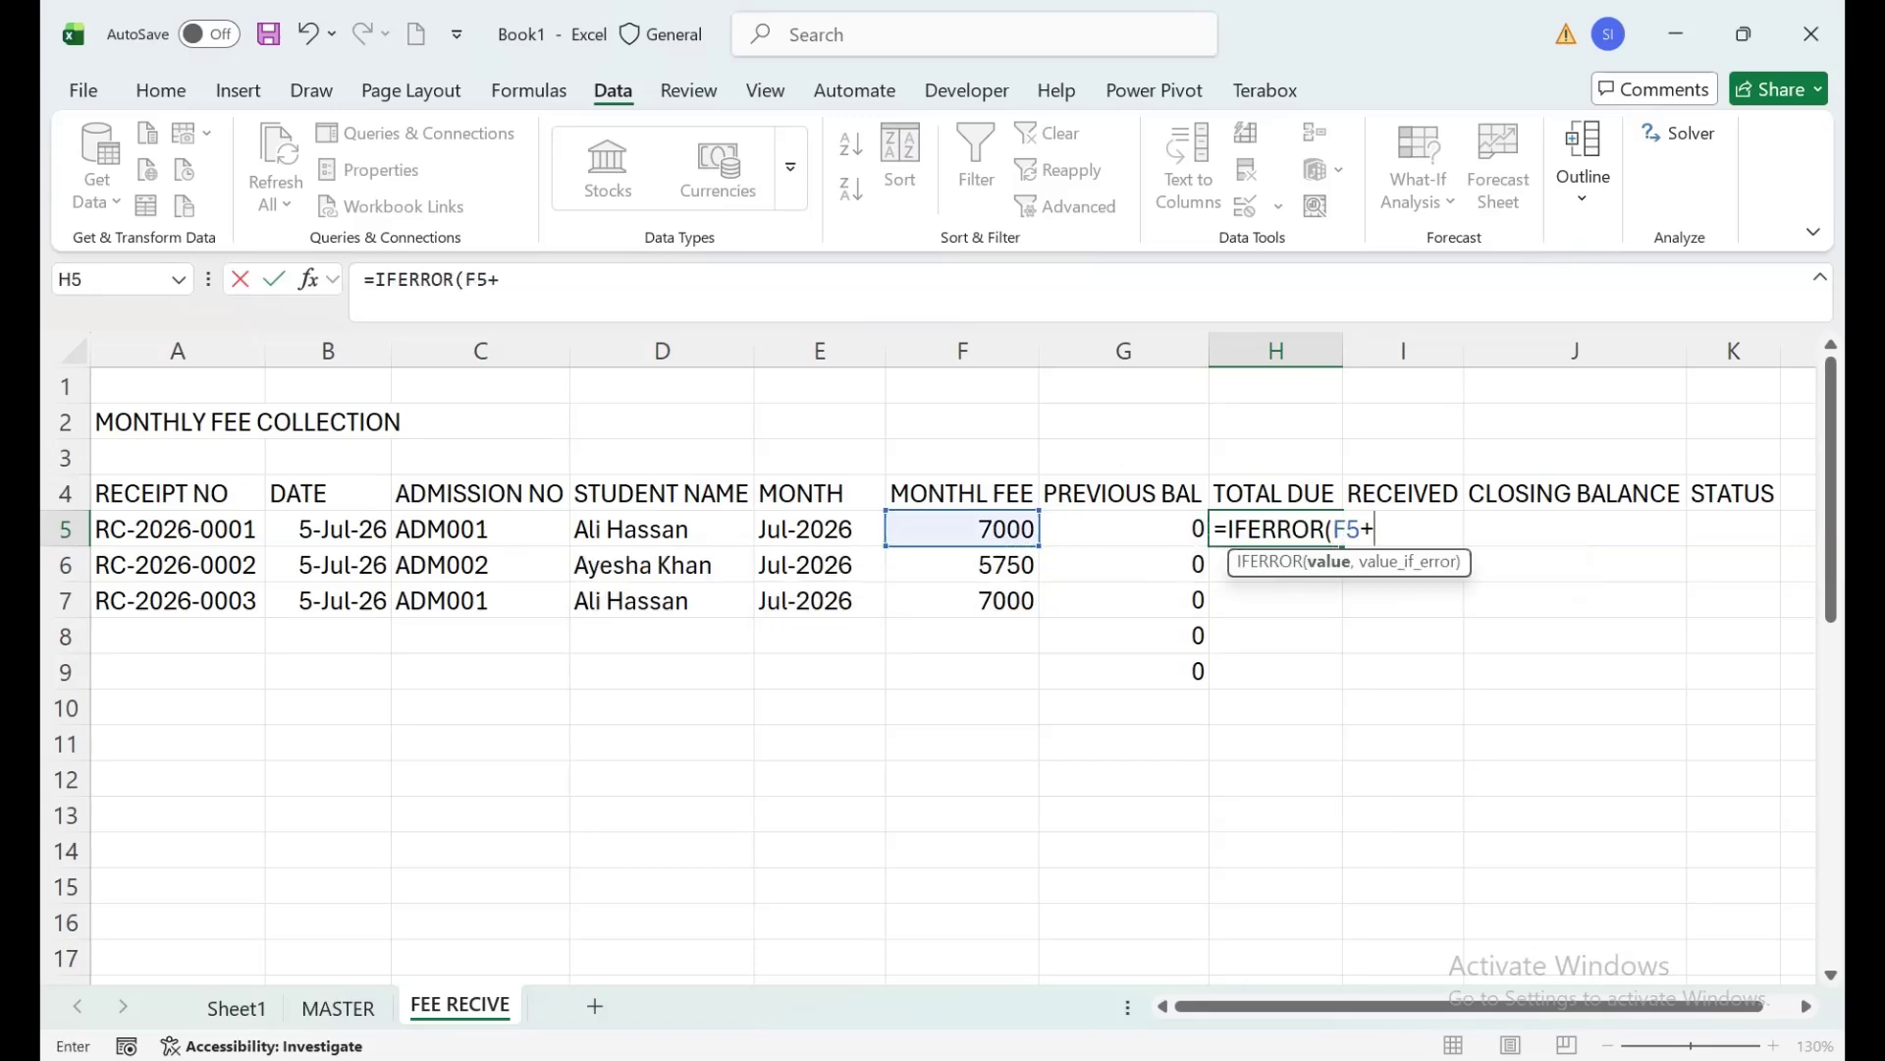
key("Left")
type(",")
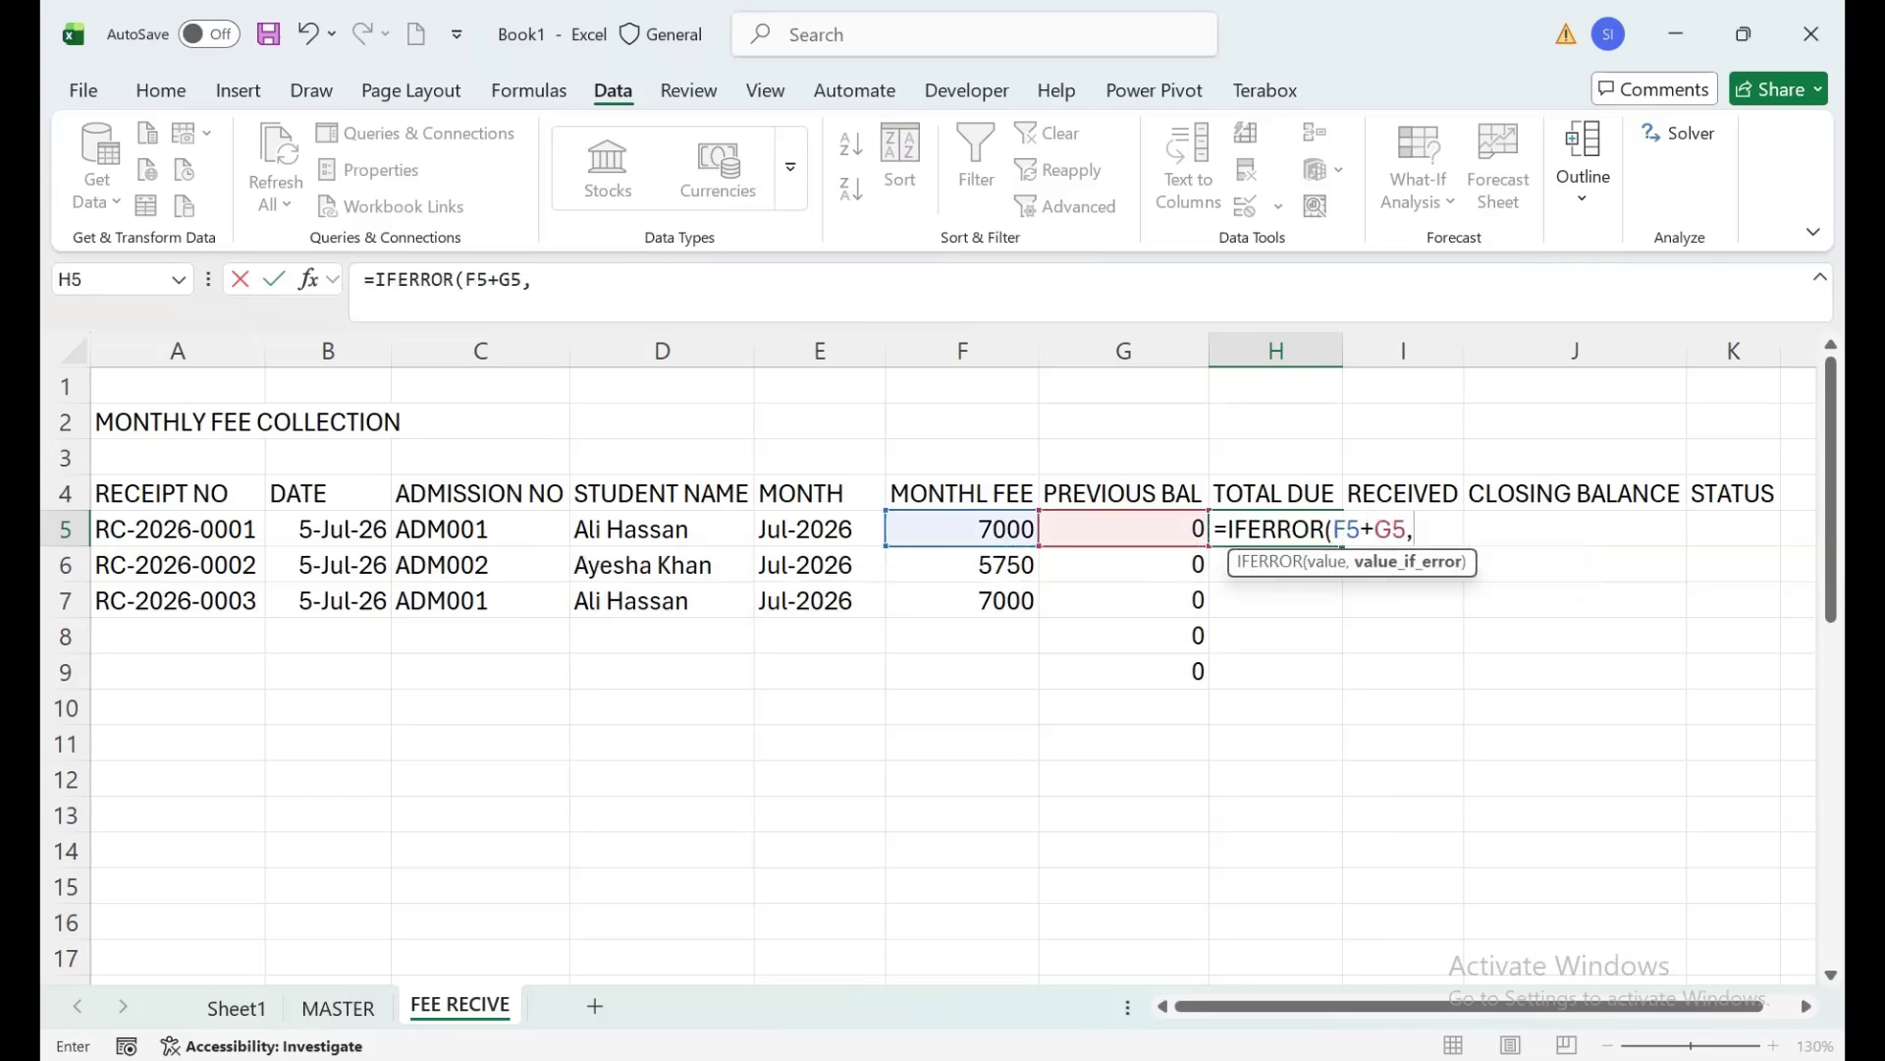
type("\"\")")
key("Return")
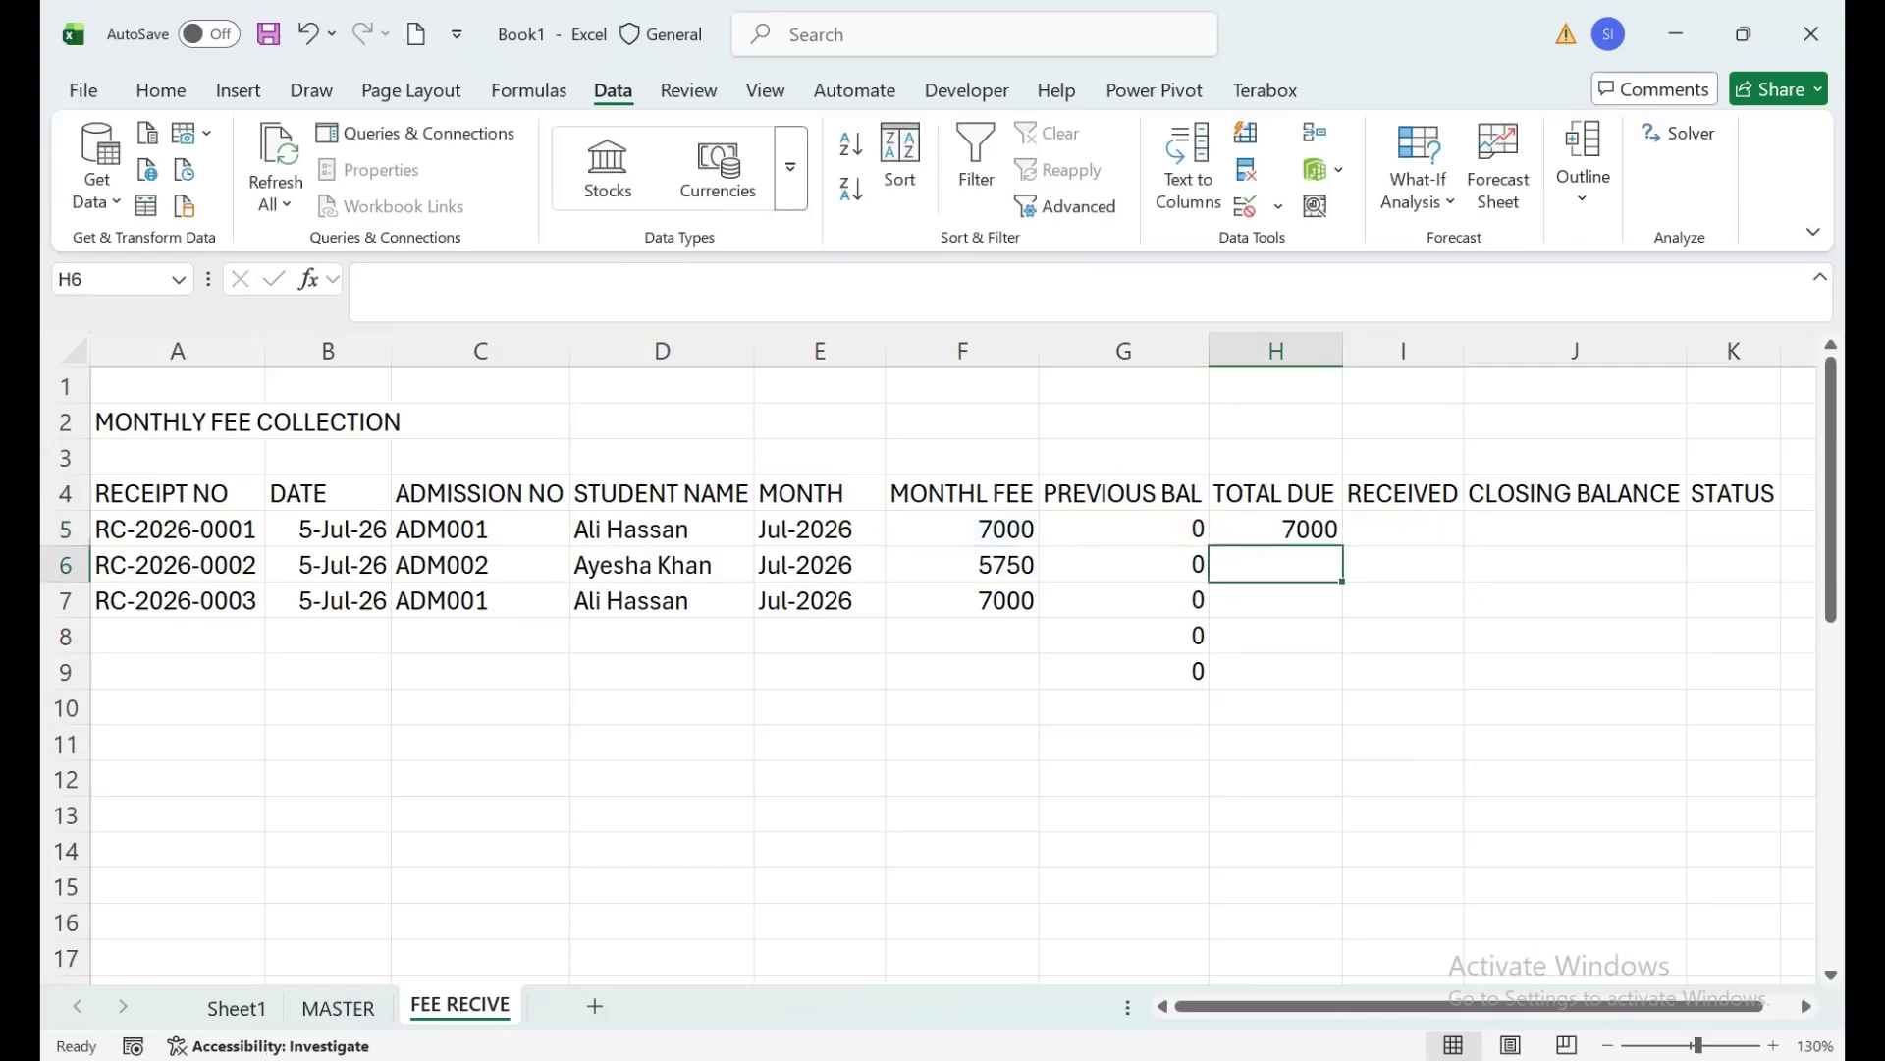
Fill the TOTAL DUE formula from H5 down to H39.
left_click_drag(1277, 528, 1341, 973)
key("shift+Down")
key("shift+Down")
key("shift+Down")
key("shift+Down")
key("shift+Down")
key("shift+Down")
key("shift+Down")
key("shift+Down")
key("shift+Down")
key("shift+Down")
key("shift+Down")
key("shift+Down")
key("shift+Down")
key("shift+Down")
key("shift+Down")
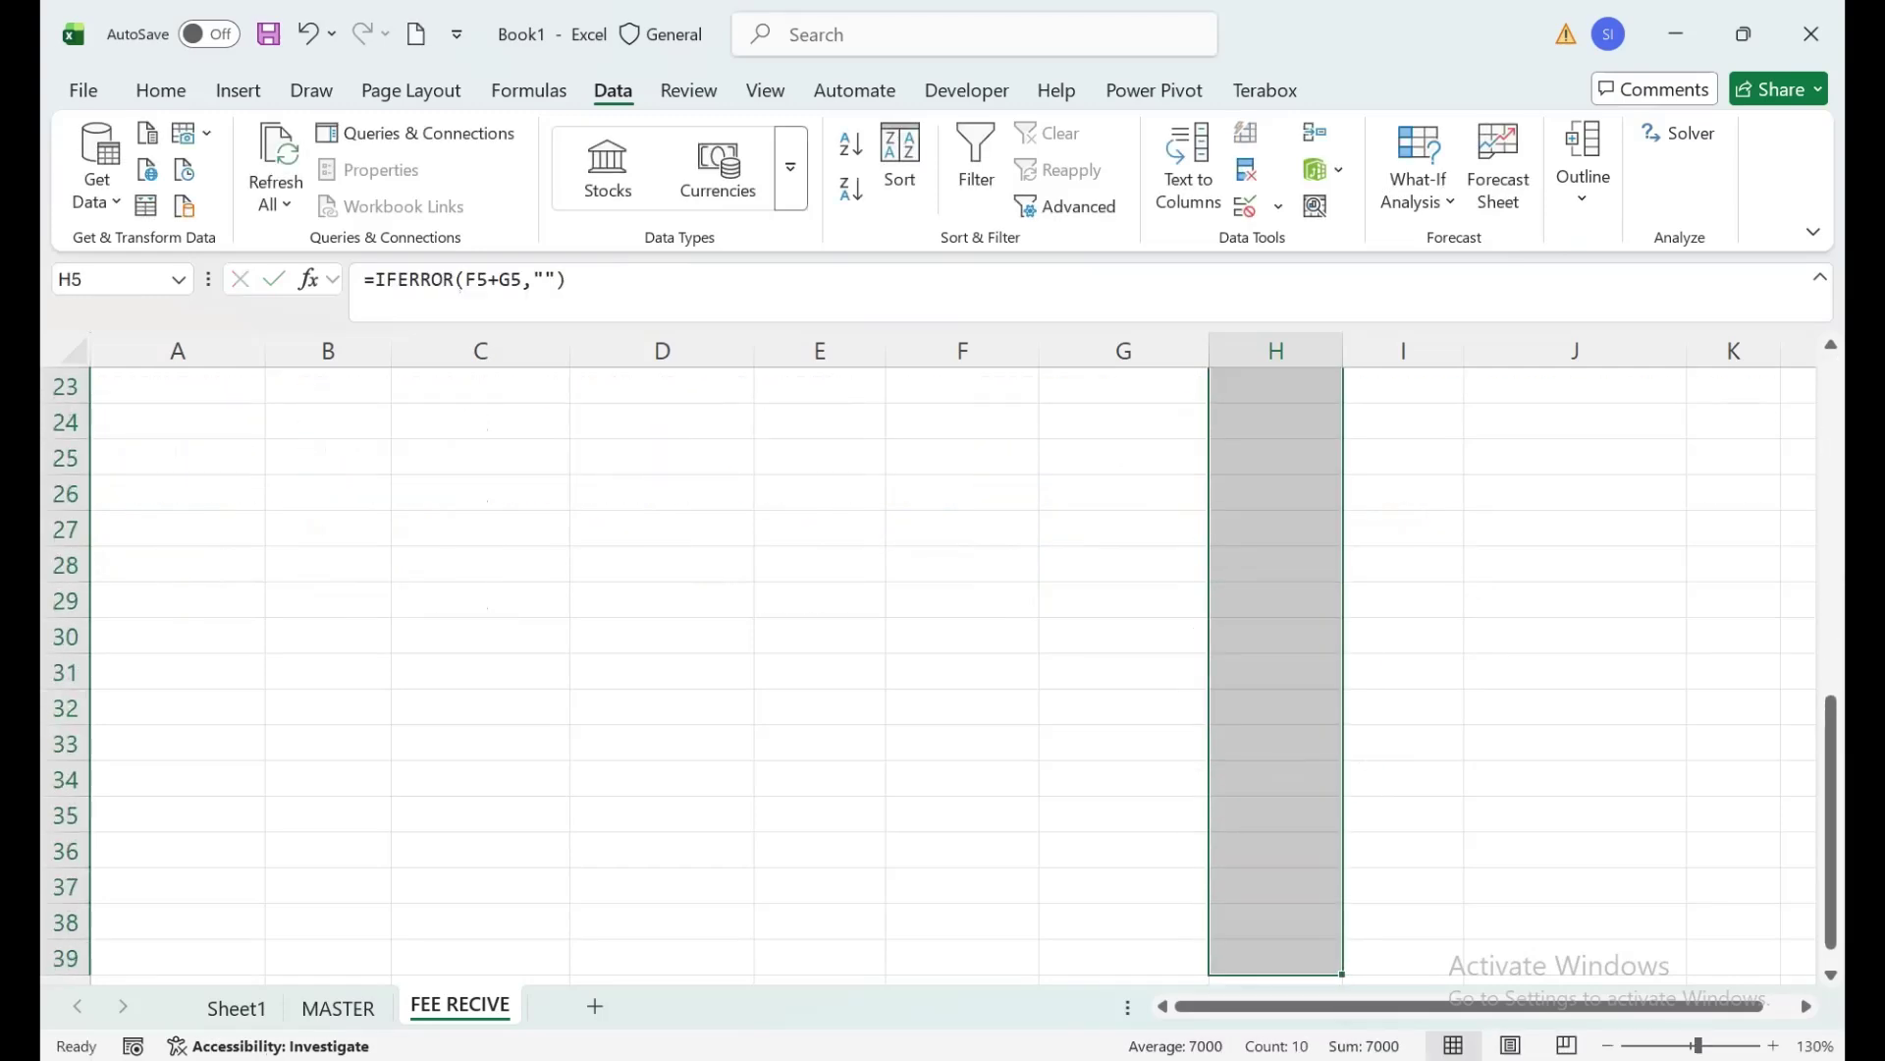
key("ctrl+d")
Enter 5000 as the RECEIVED amount in I5 for the first receipt.
key("ctrl+Up")
key("ctrl+Up")
key("Right")
key("Down")
key("Down")
key("Down")
key("Down")
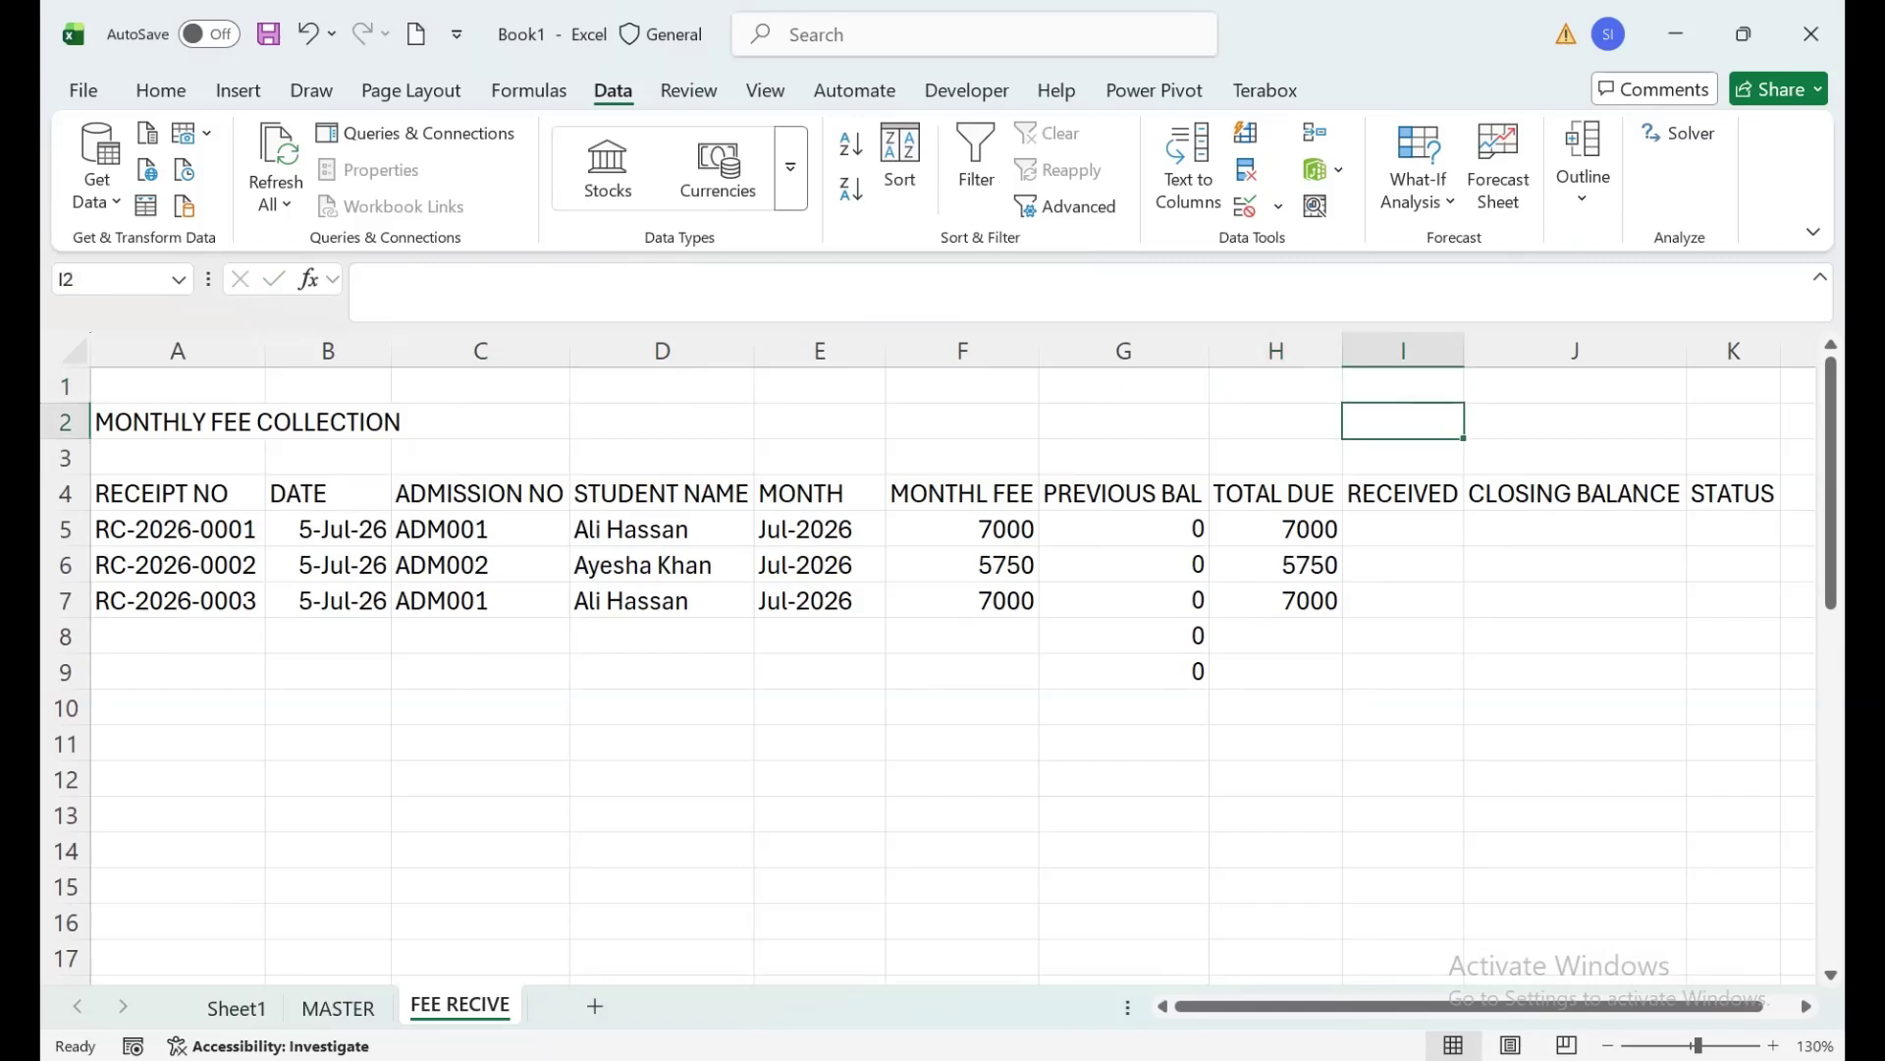
type("5000")
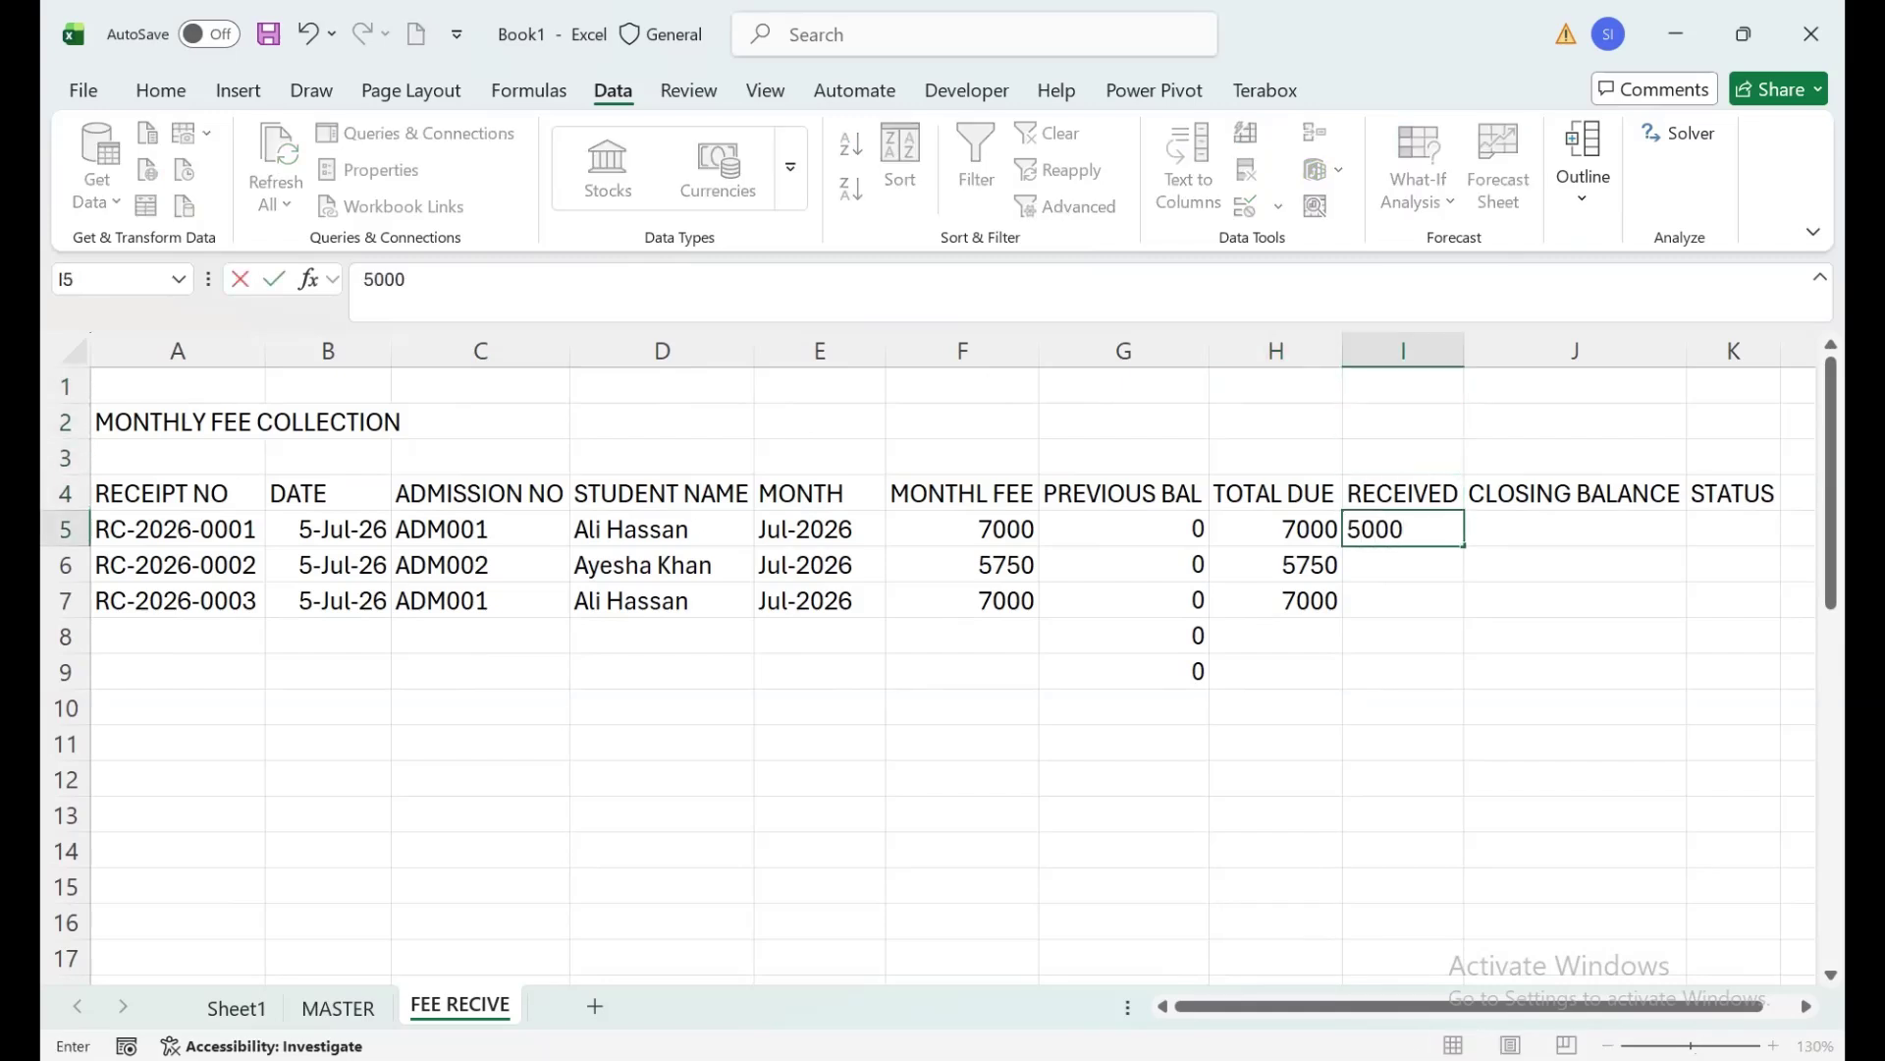
key("Return")
Enter =IFERROR(H5-I5,"") in J5 to calculate CLOSING BALANCE from total due minus received.
key("Up")
key("Right")
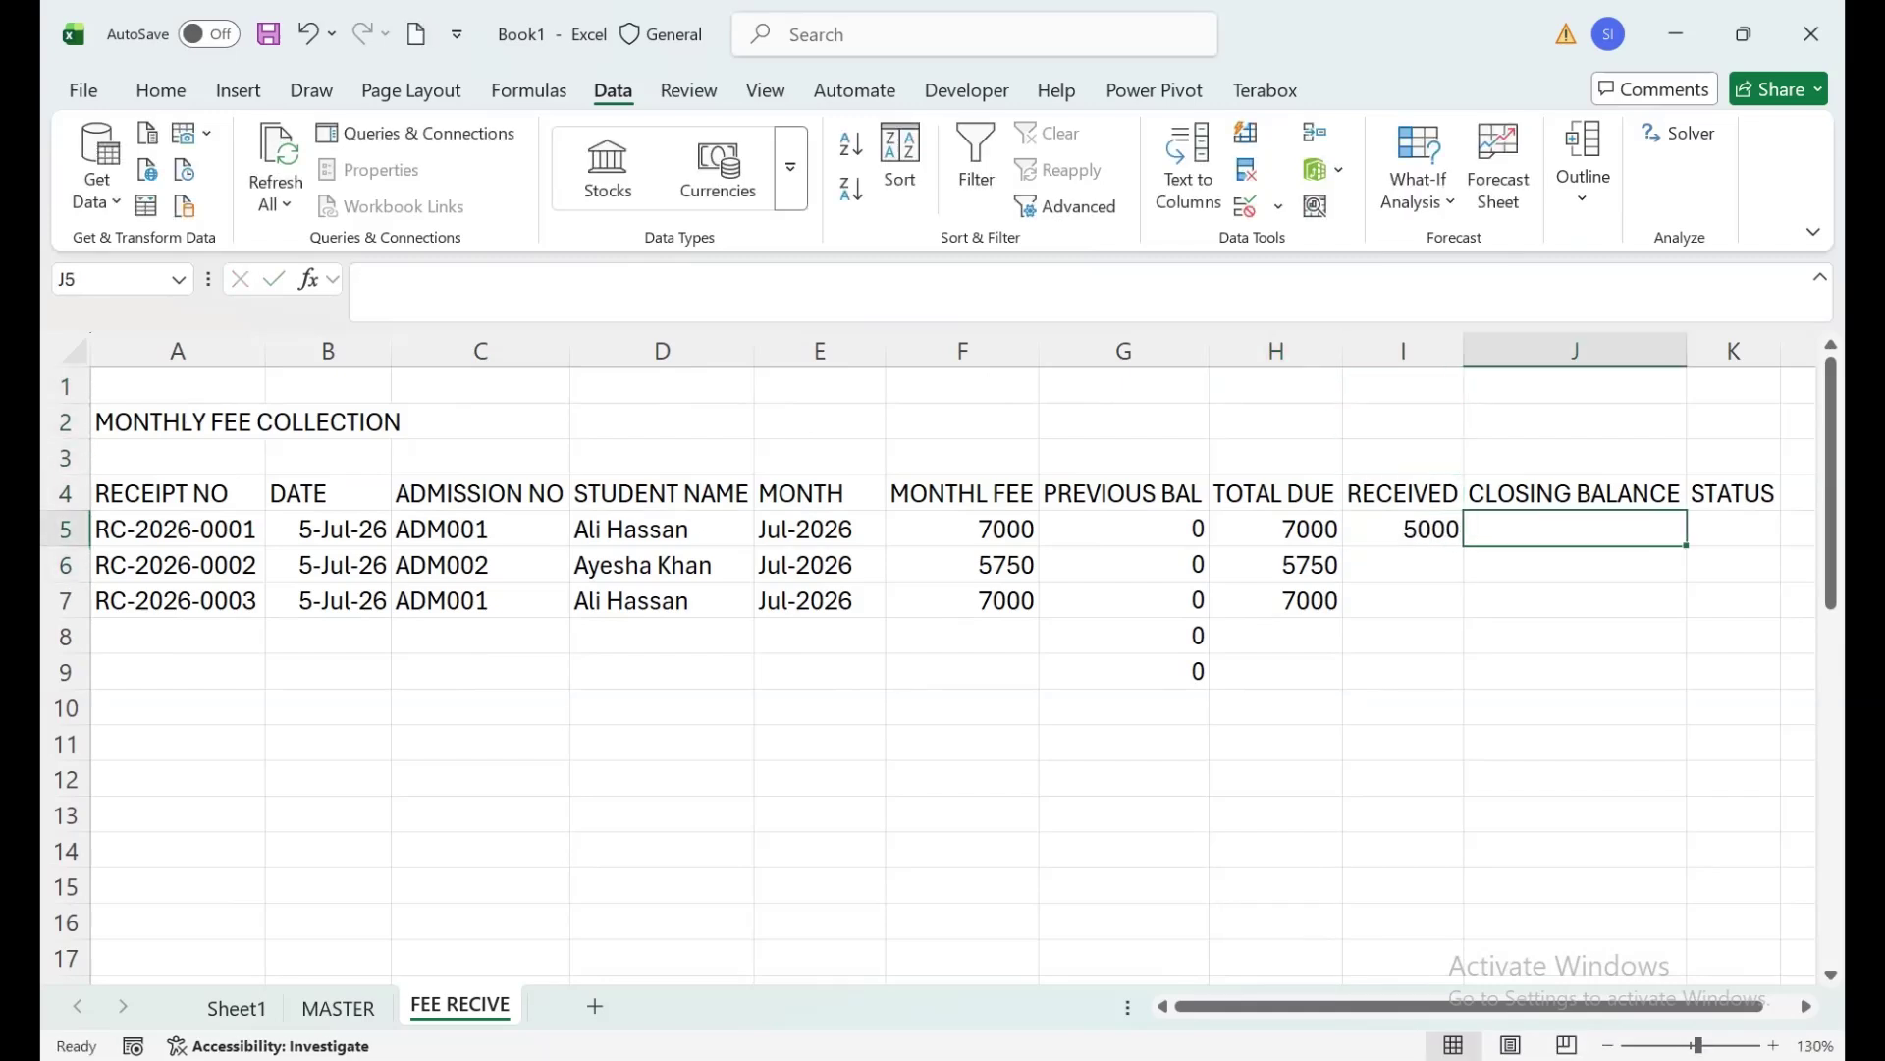
type("=IFERROR(")
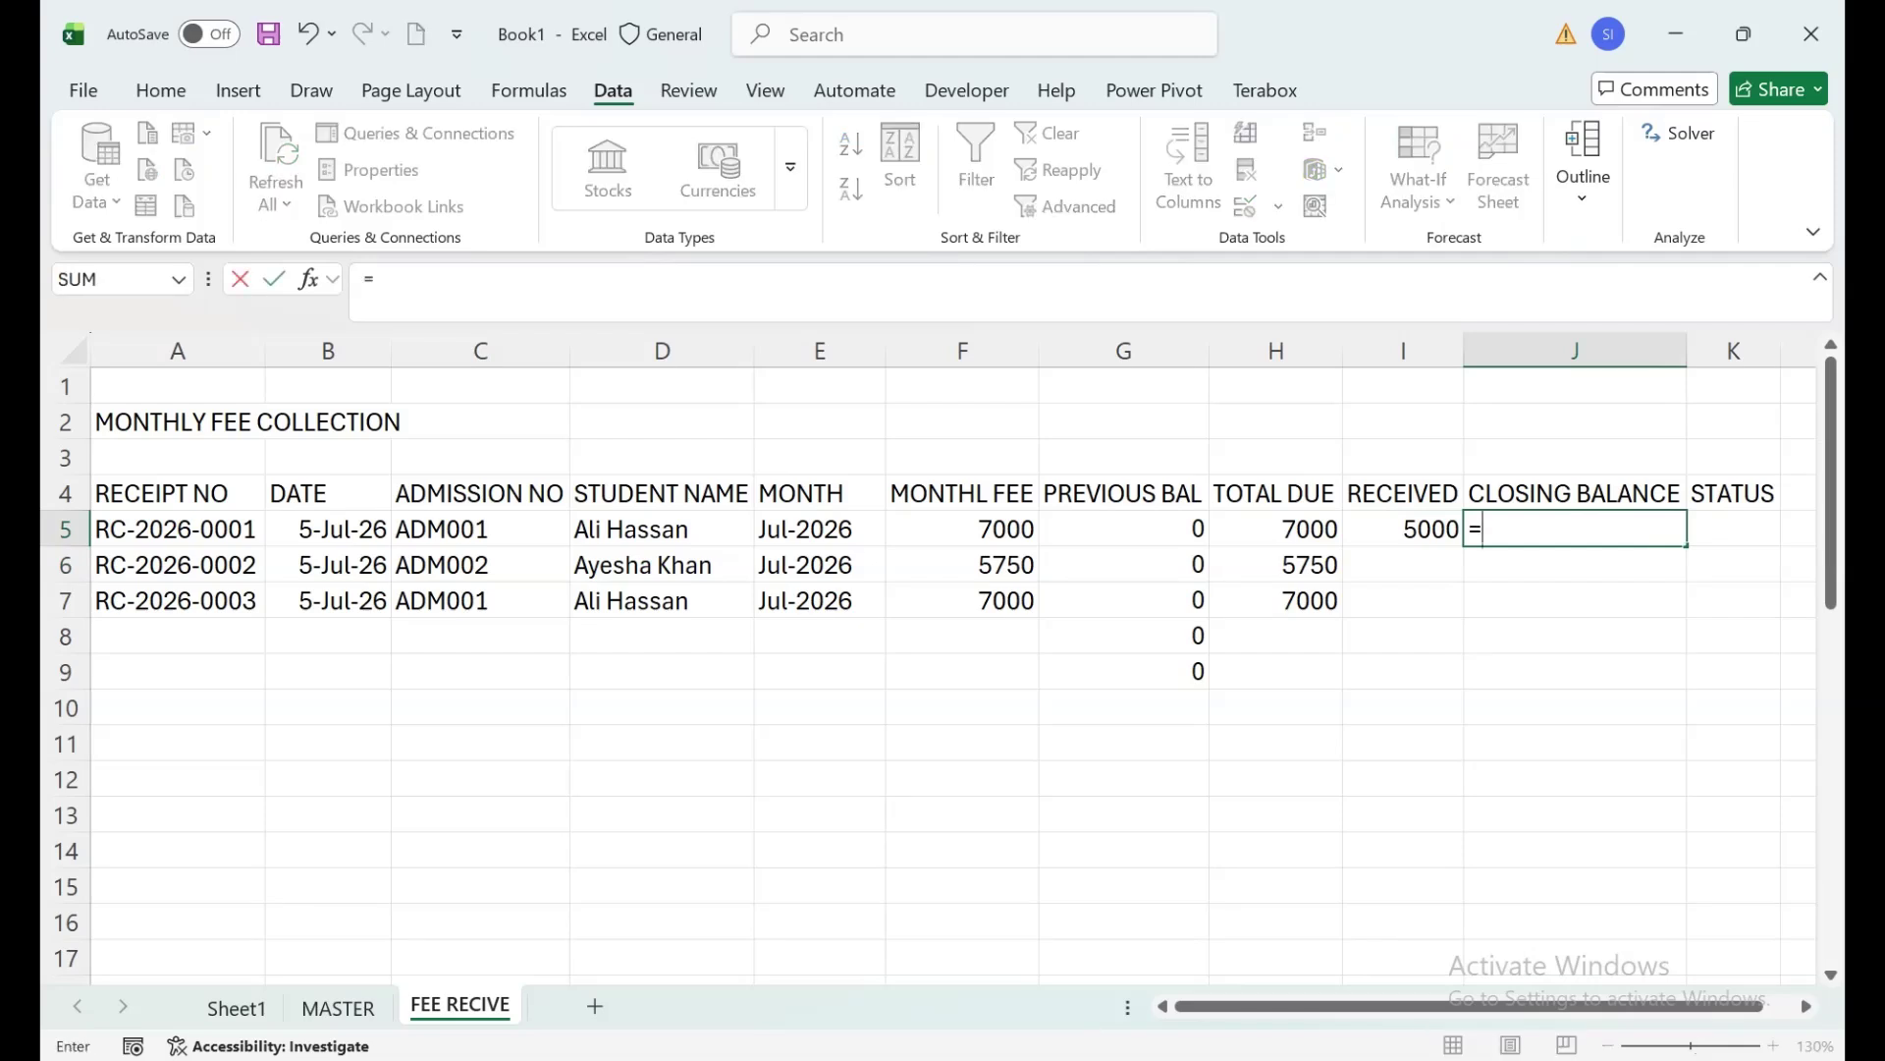
key("Left")
key("Left")
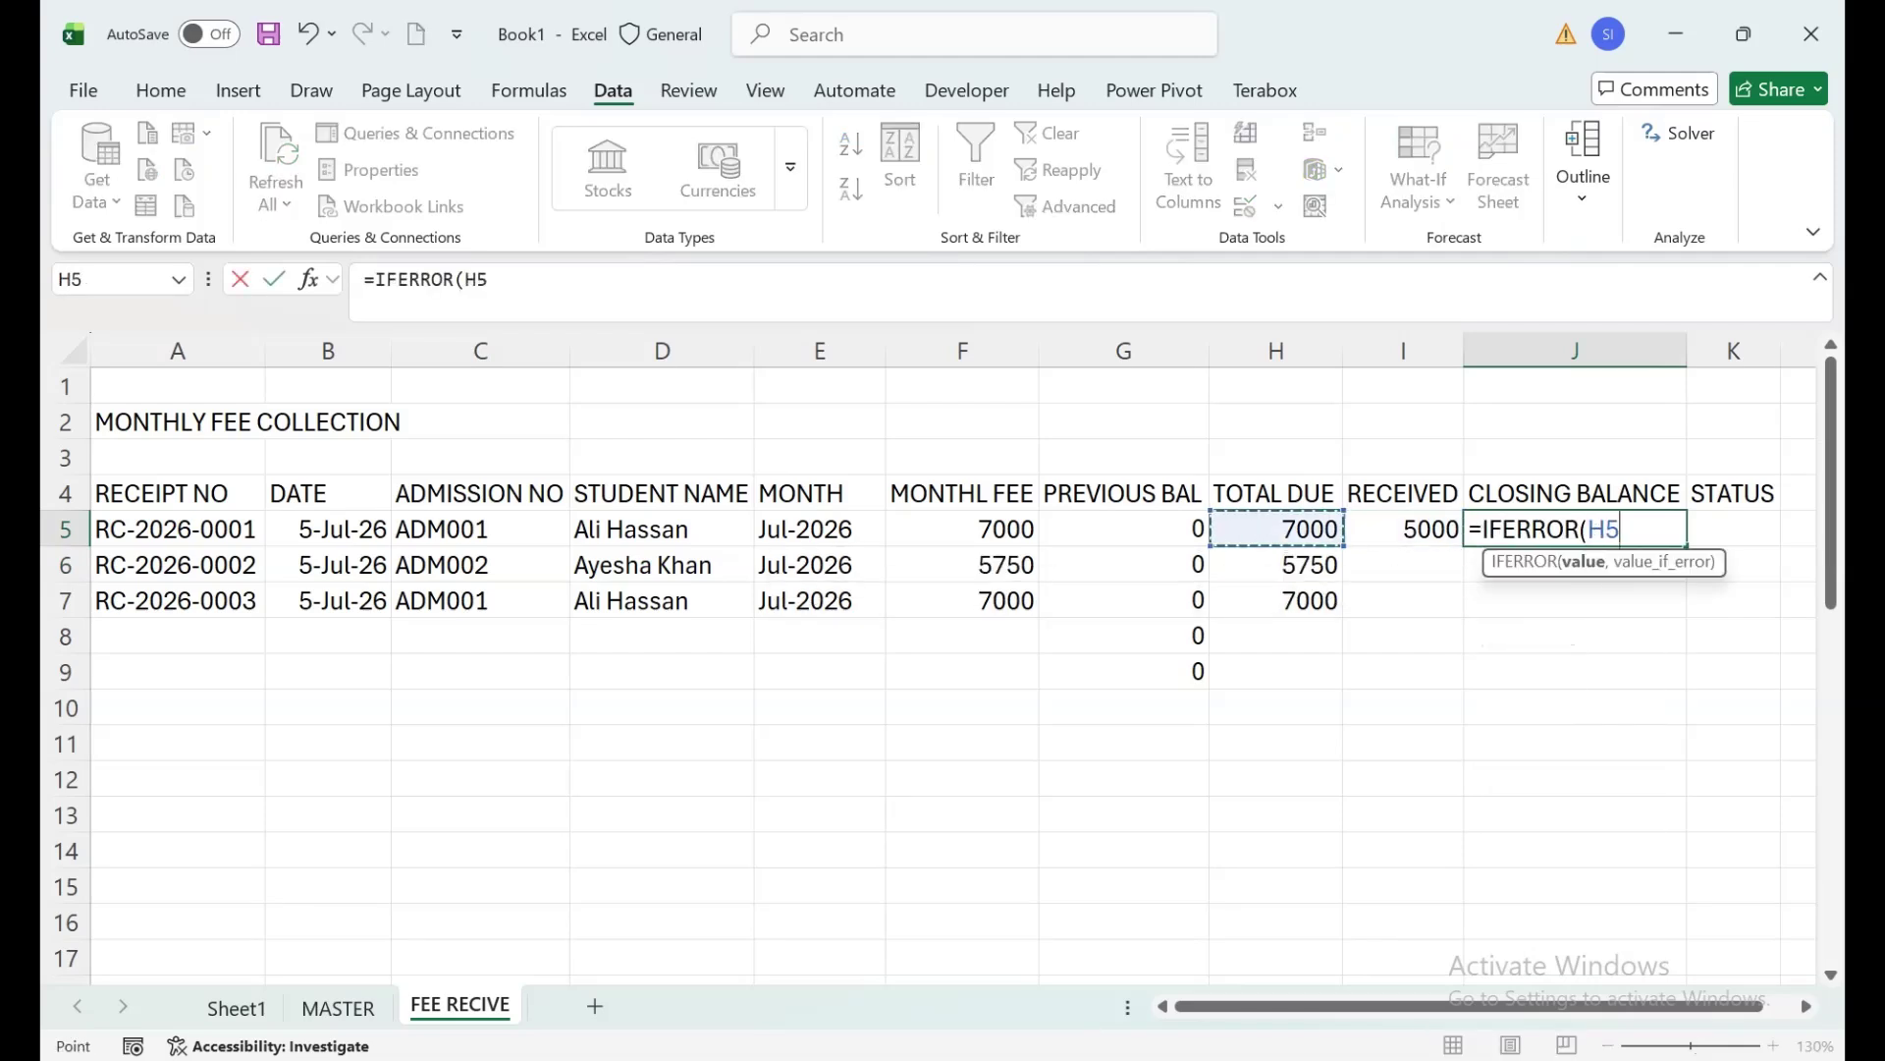
type("-")
key("Left")
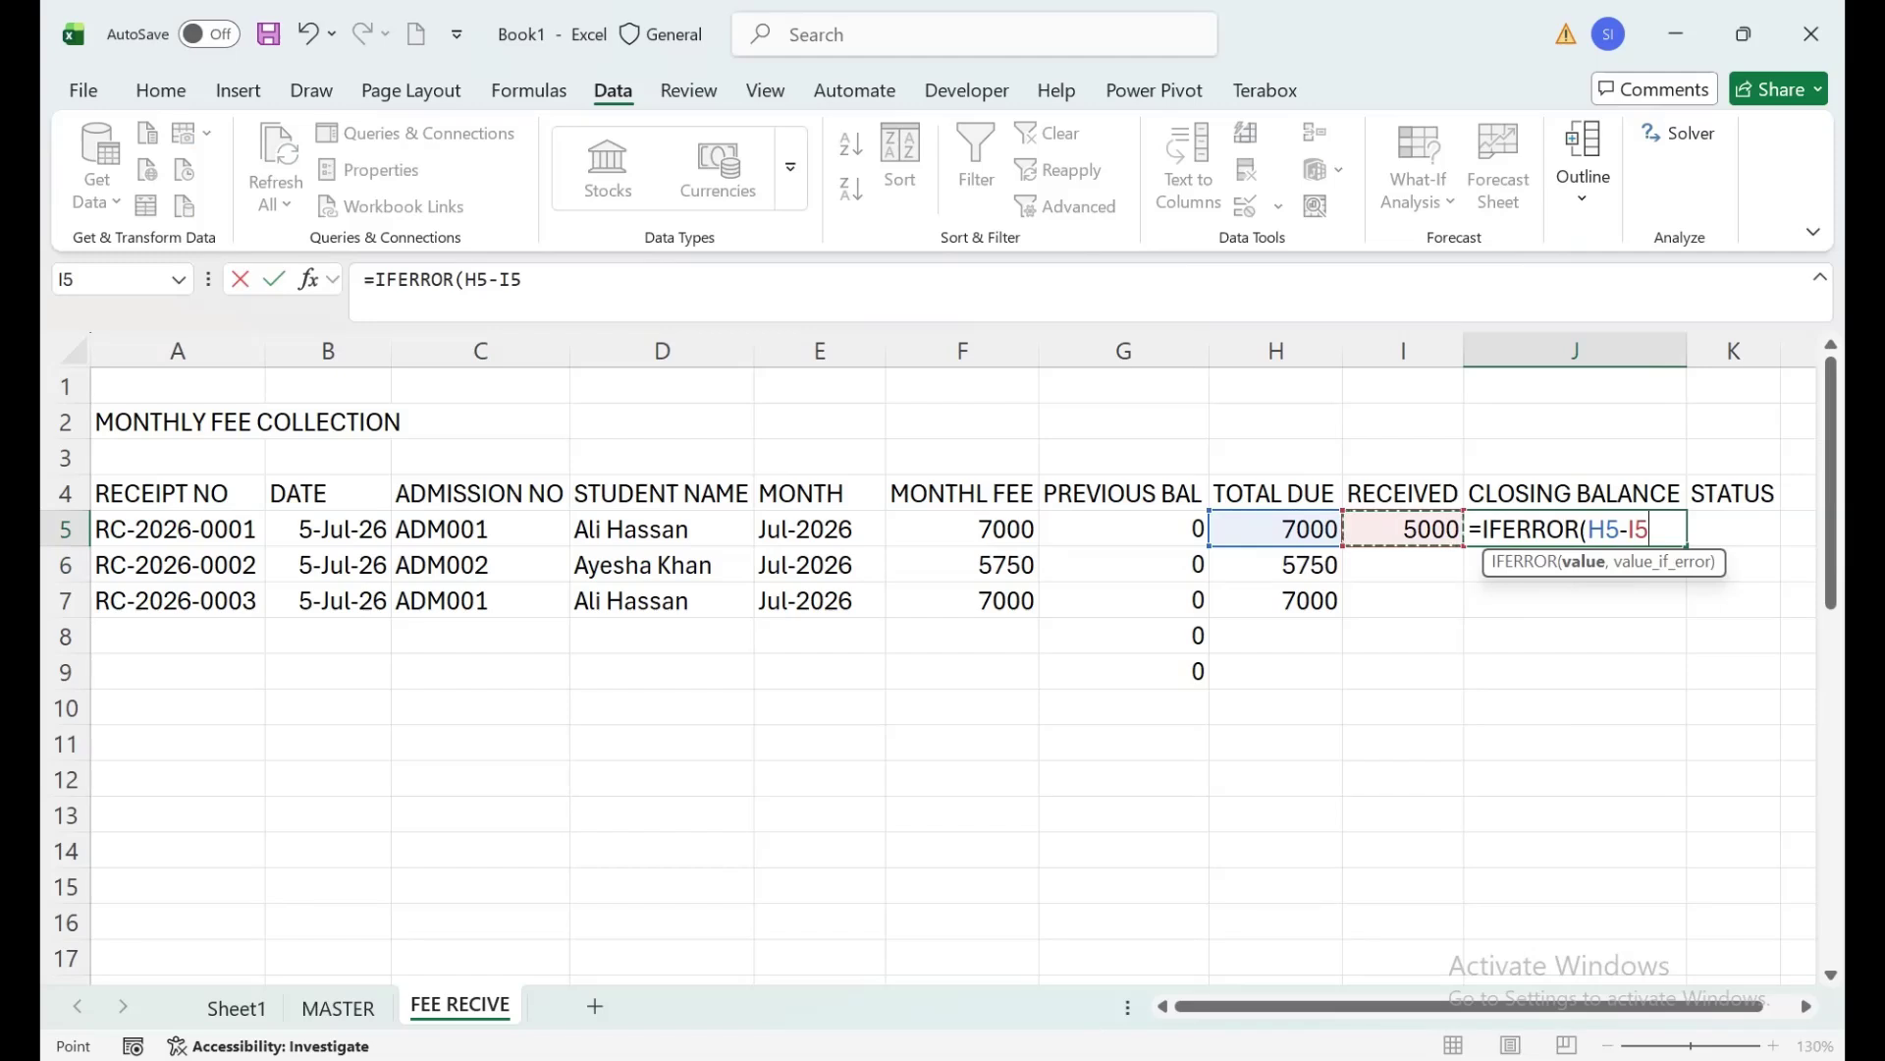
type(",\"\")")
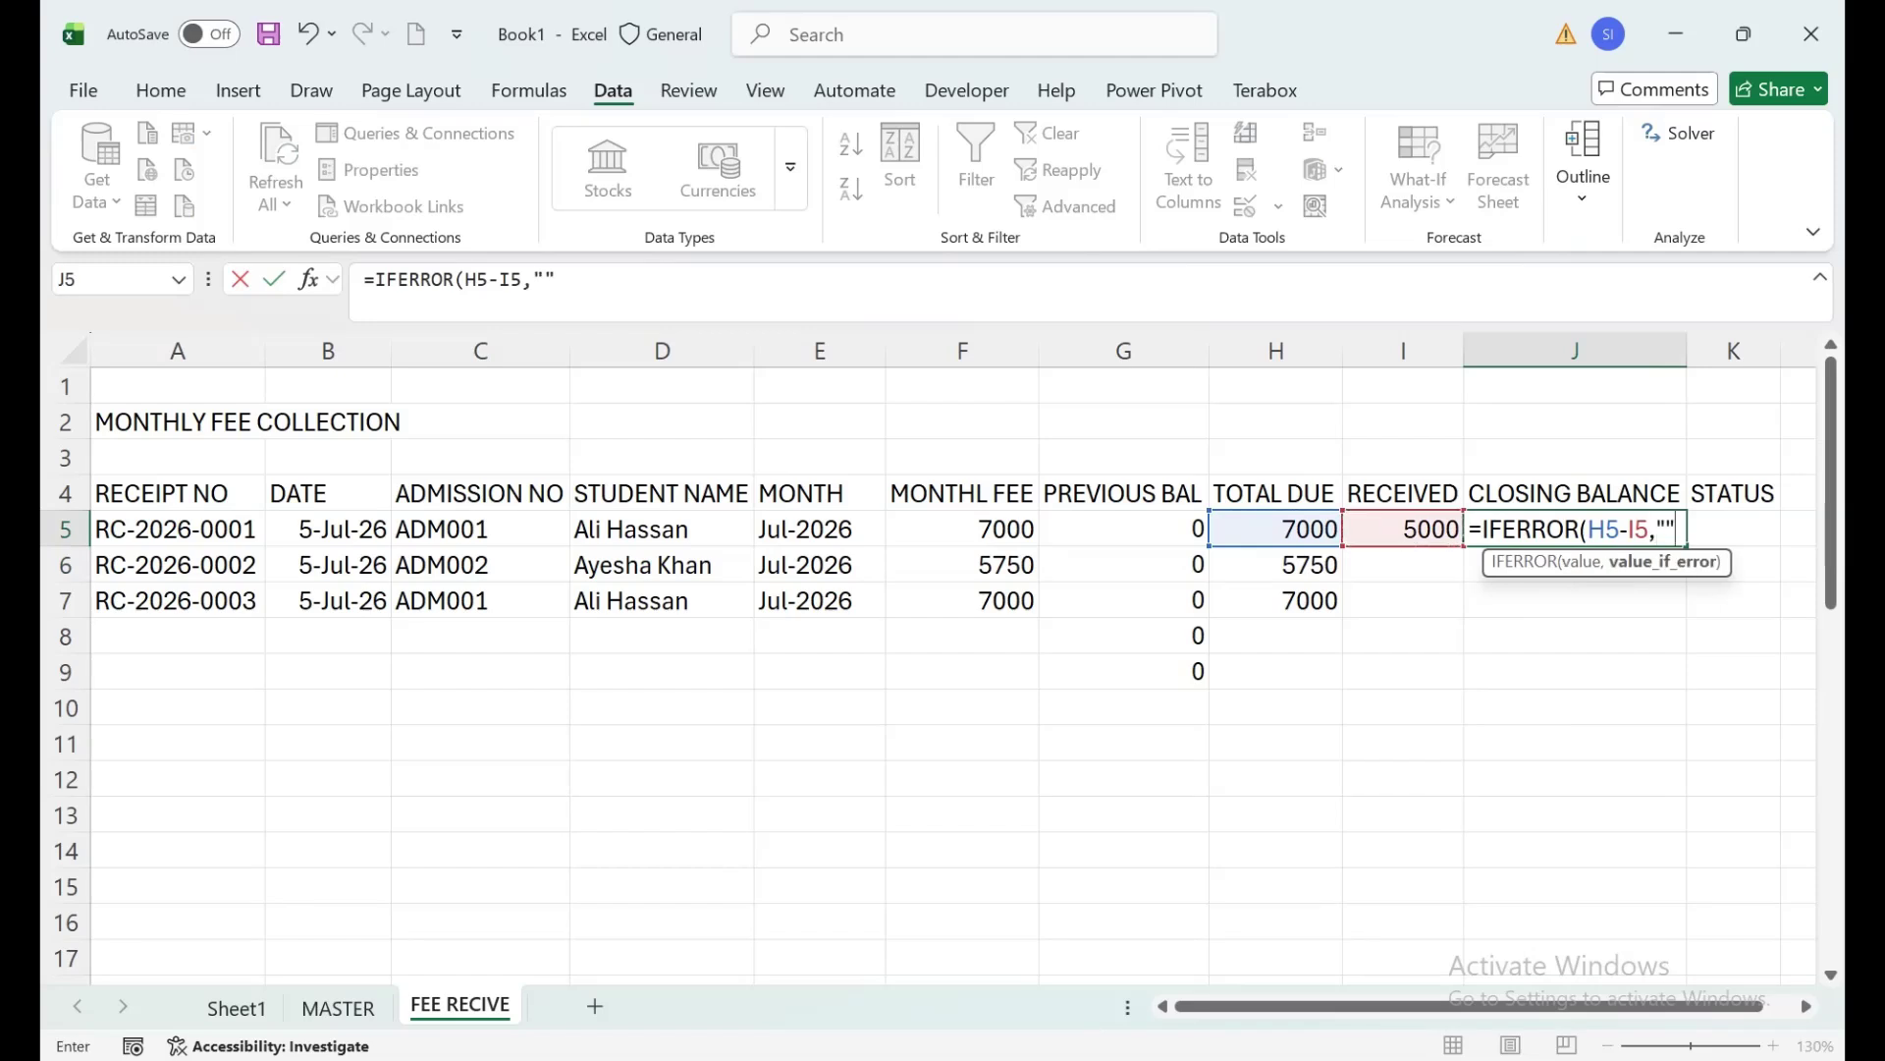
key("ctrl+Return")
Fill the J5 formula down the CLOSING BALANCE column, well past the existing receipt rows.
key("shift+Down")
key("shift+Down")
key("shift+Down")
key("shift+Down")
key("shift+Down")
key("shift+Down")
key("shift+Down")
key("shift+Down")
key("shift+Down")
key("shift+Down")
key("shift+Down")
key("shift+Down")
key("shift+Down")
key("shift+Down")
key("shift+Down")
key("shift+Down")
key("shift+Down")
key("shift+Down")
key("shift+Down")
key("shift+Down")
key("shift+Down")
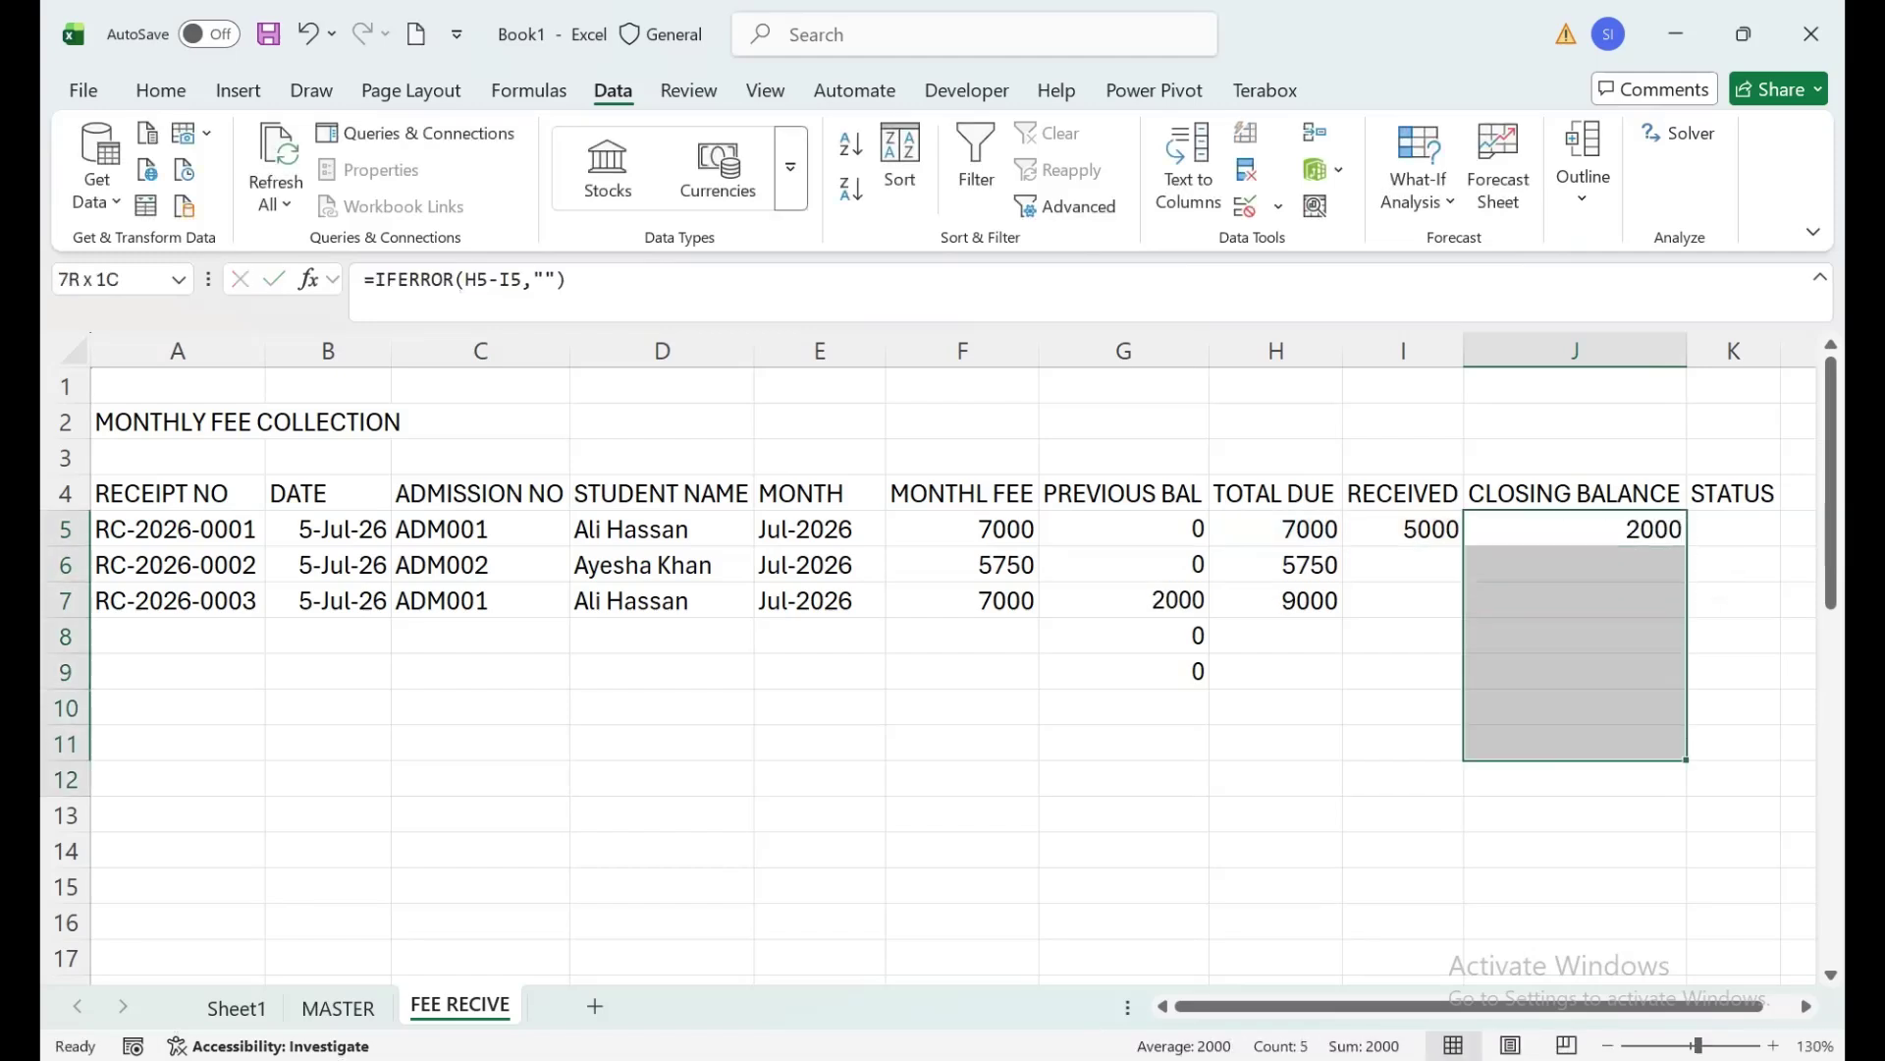
key("ctrl+d")
key("ctrl+Up")
key("ctrl+Up")
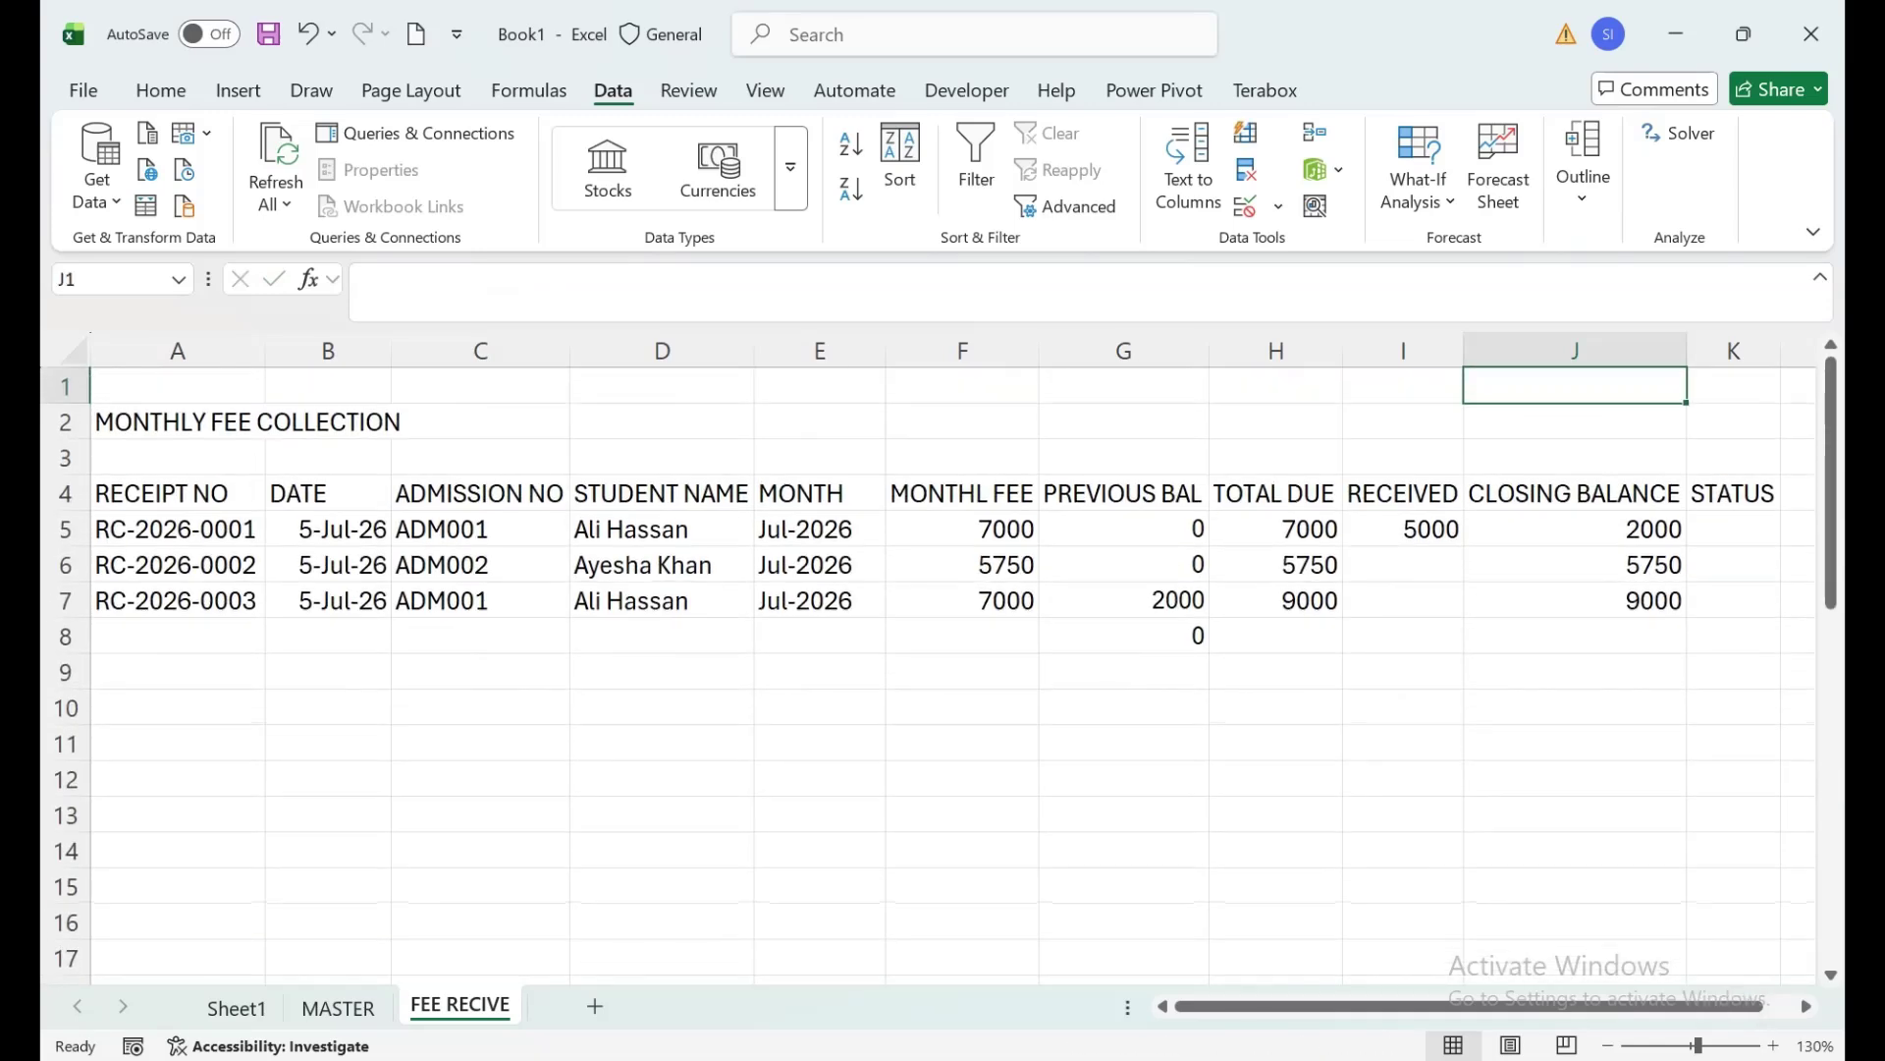
Change the third receipt's date in B7 to 8/5/2026 and check its MONTH cell.
left_click(962, 600)
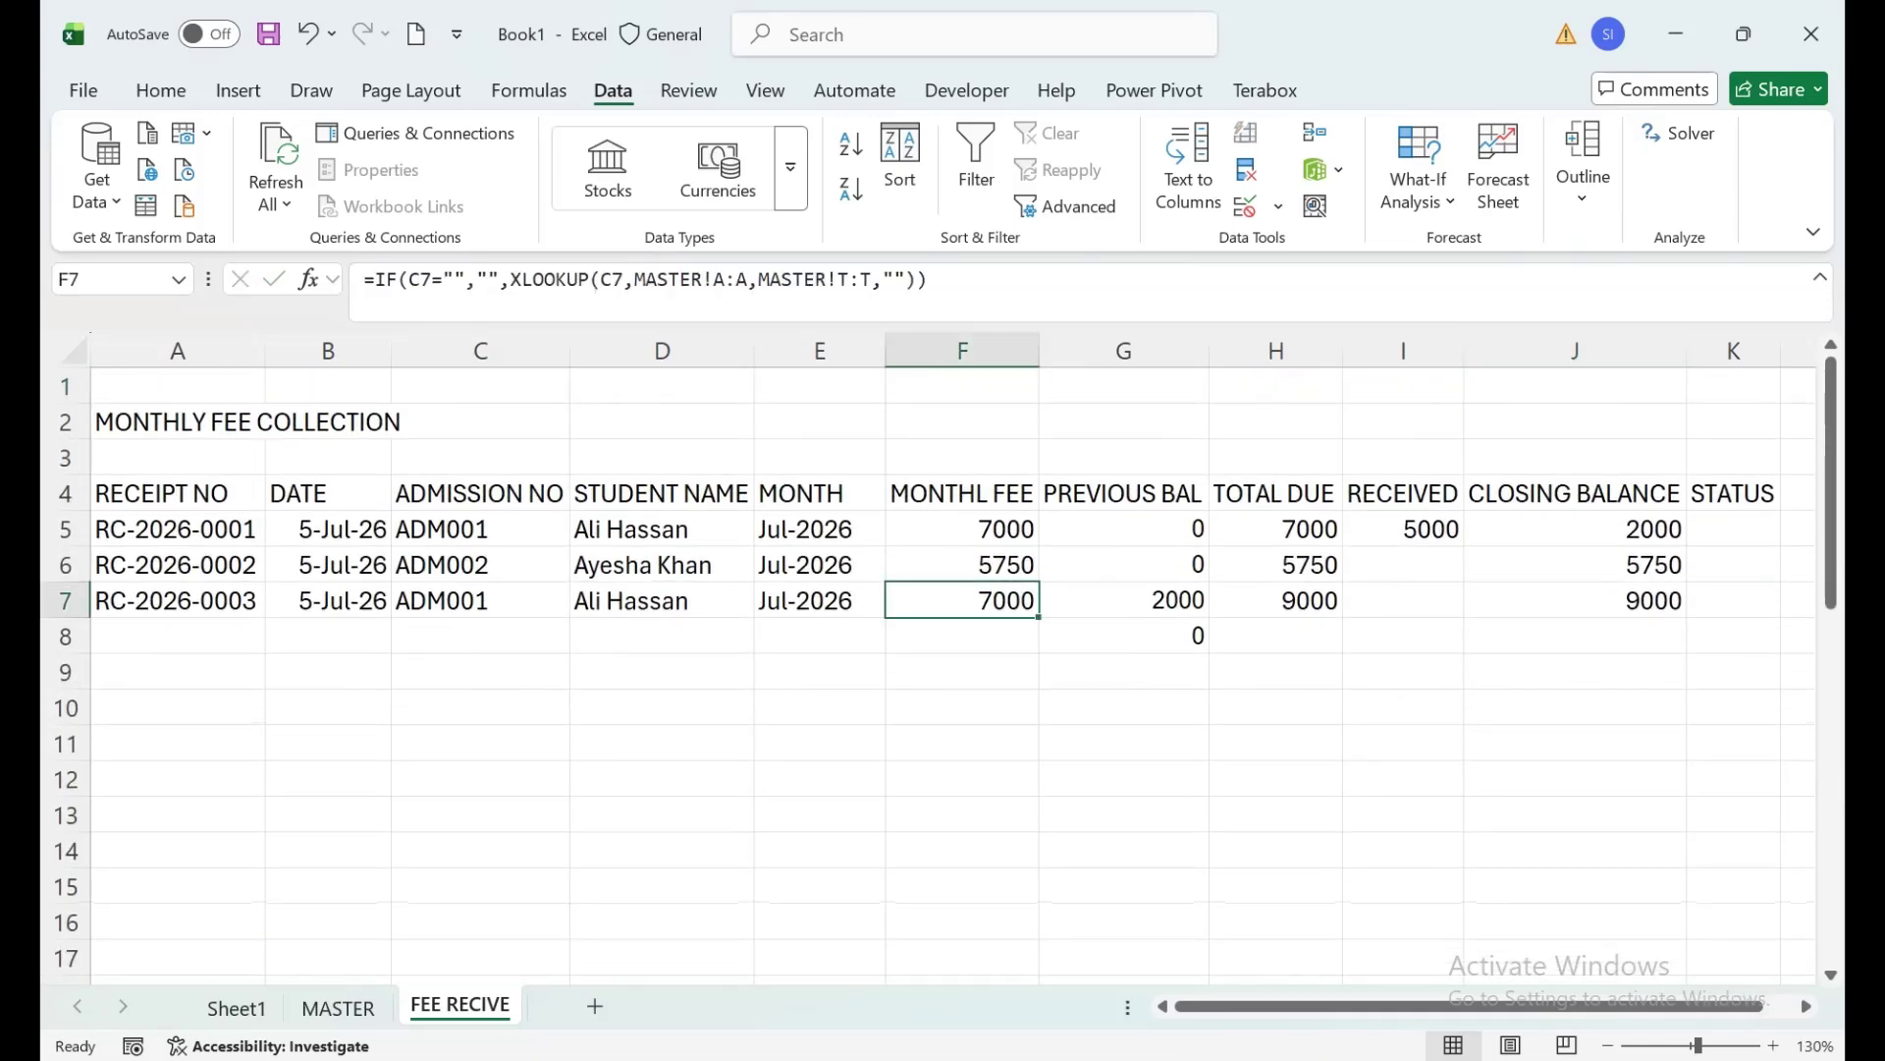
left_click(480, 530)
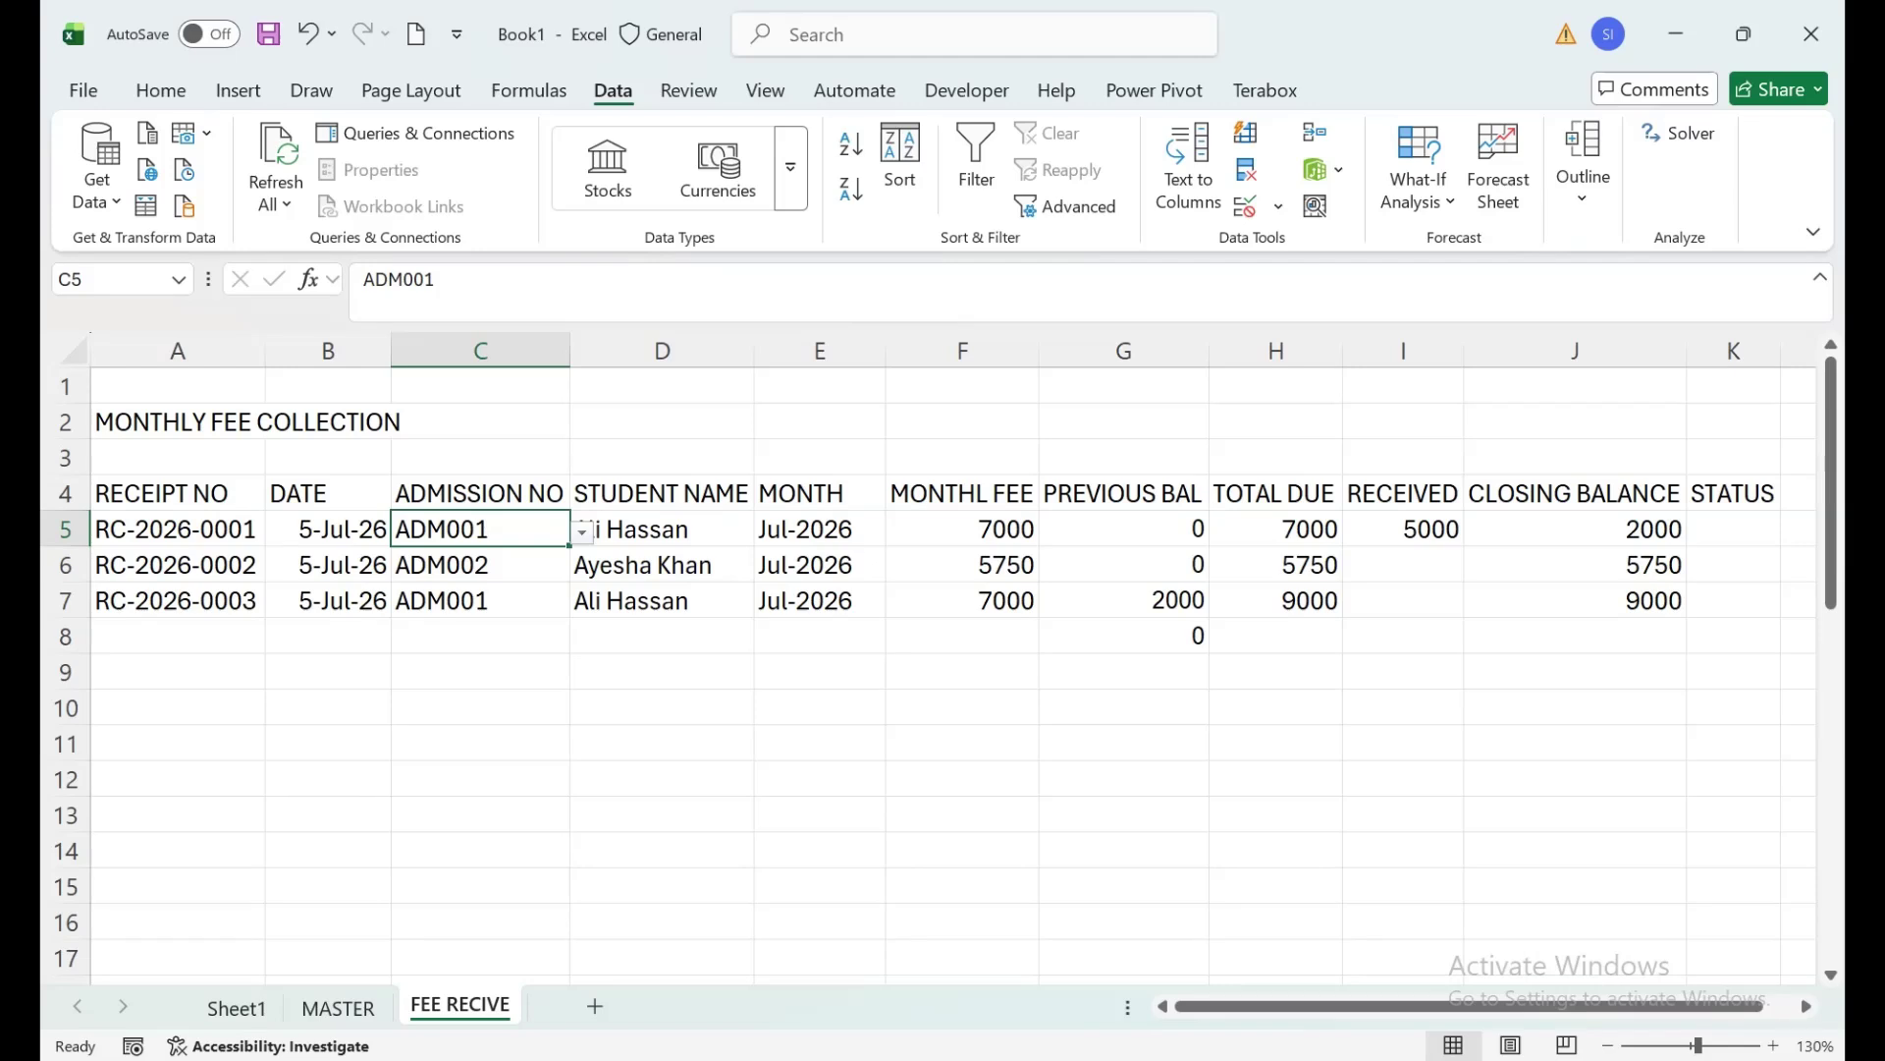
left_click(1575, 530)
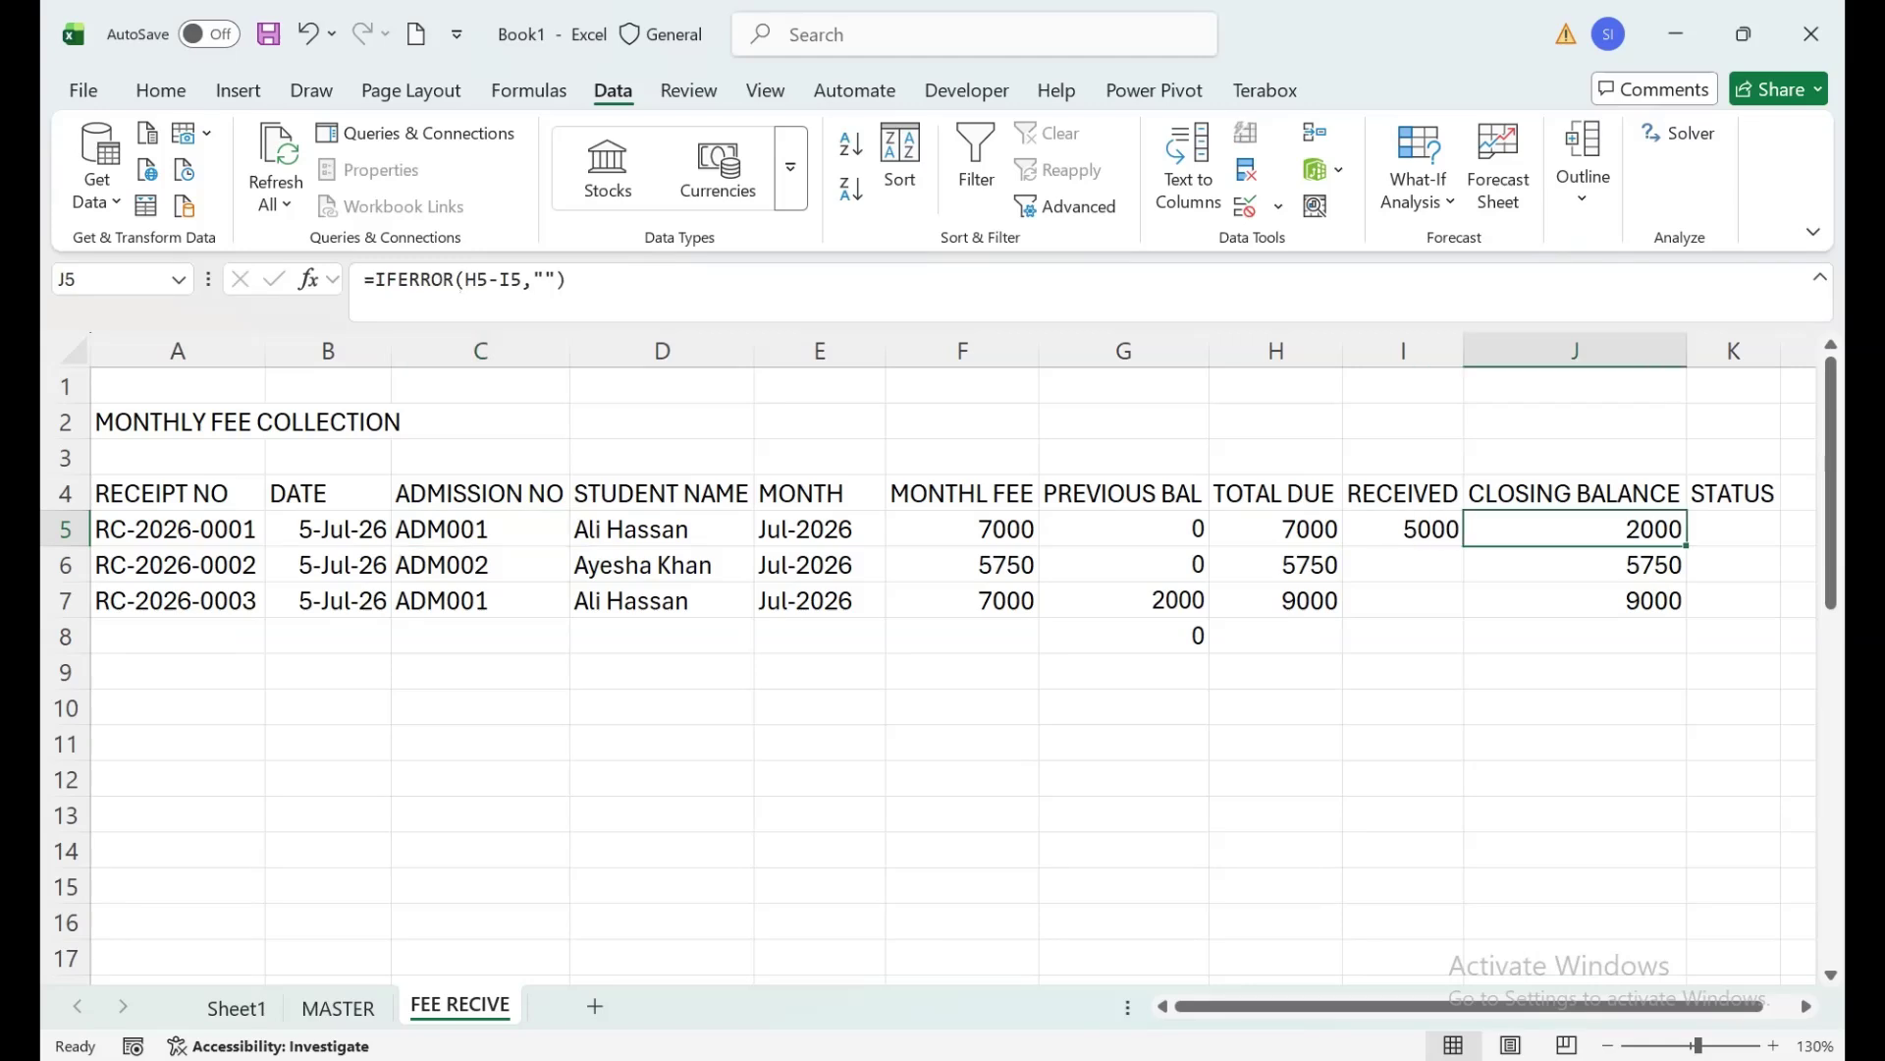
double_click(322, 600)
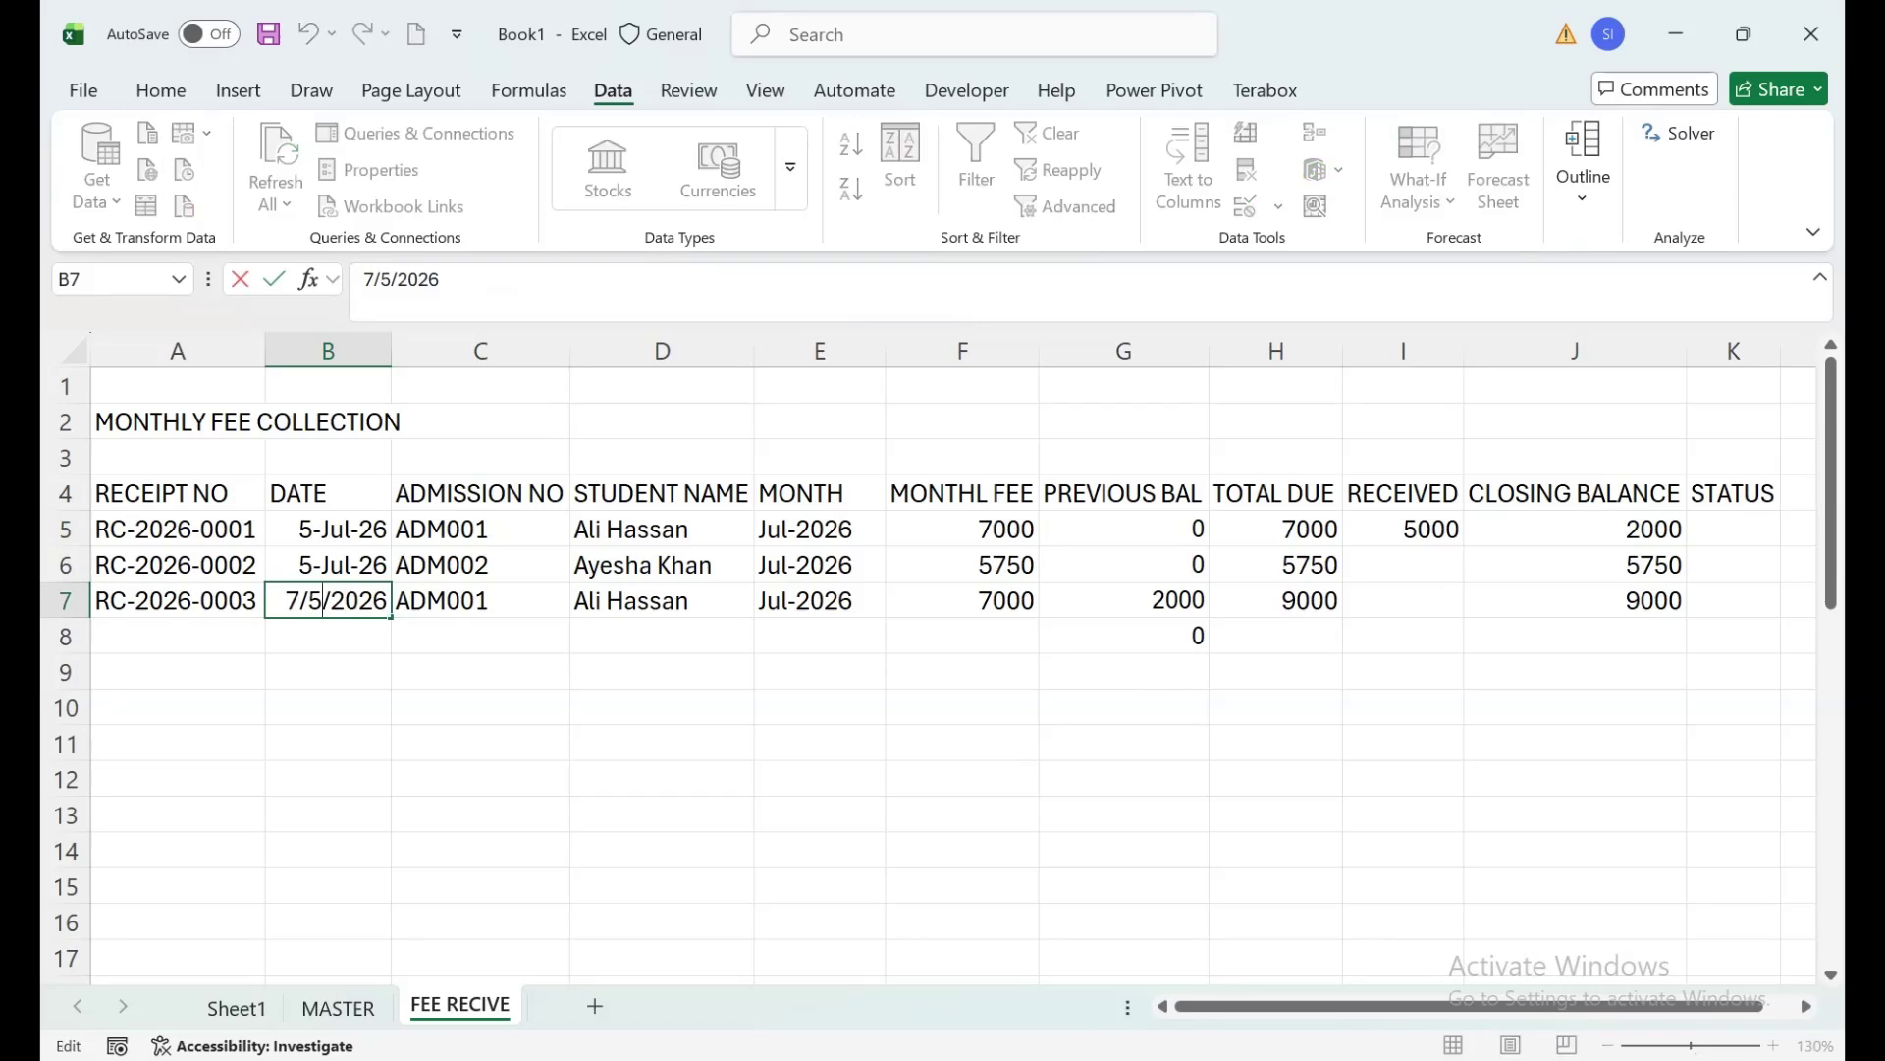
left_click_drag(299, 600, 285, 600)
type("8")
key("Return")
left_click(820, 600)
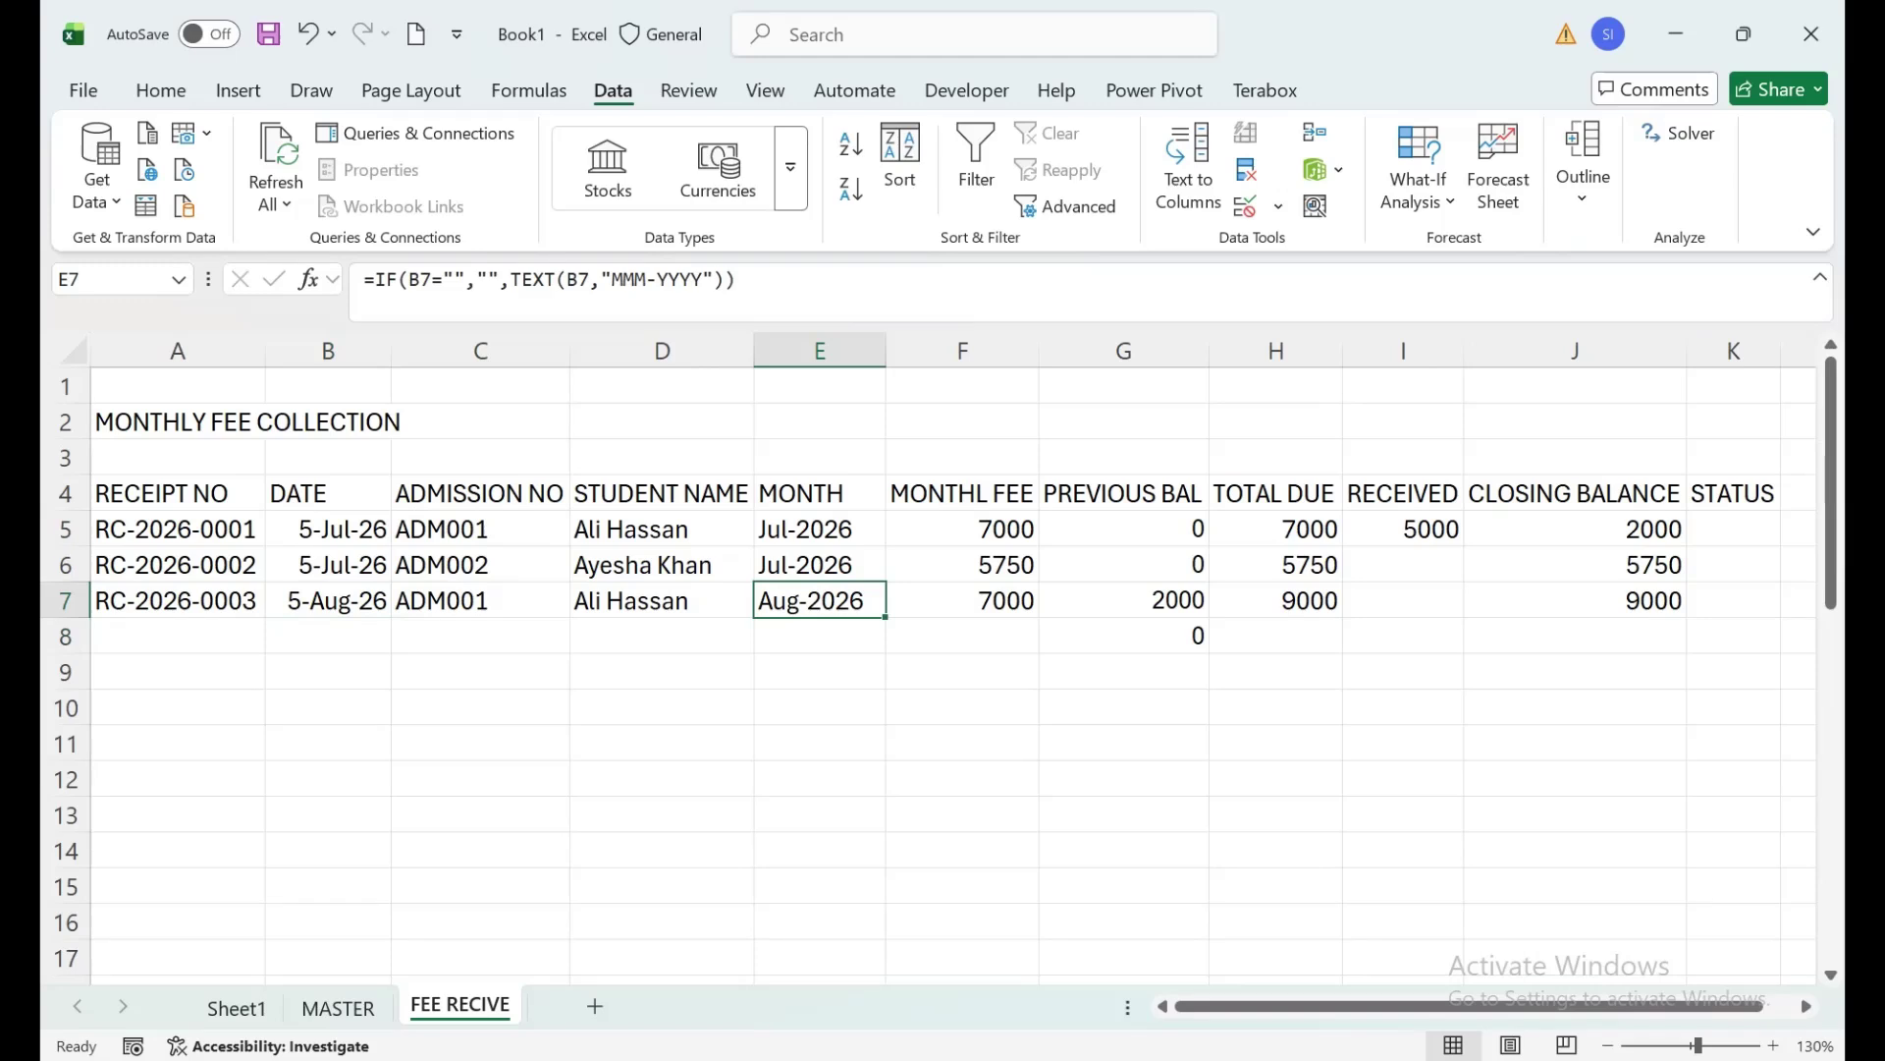
Review the third receipt's fee, previous balance and total due, and enter 9000 as its RECEIVED amount in I7.
left_click(962, 600)
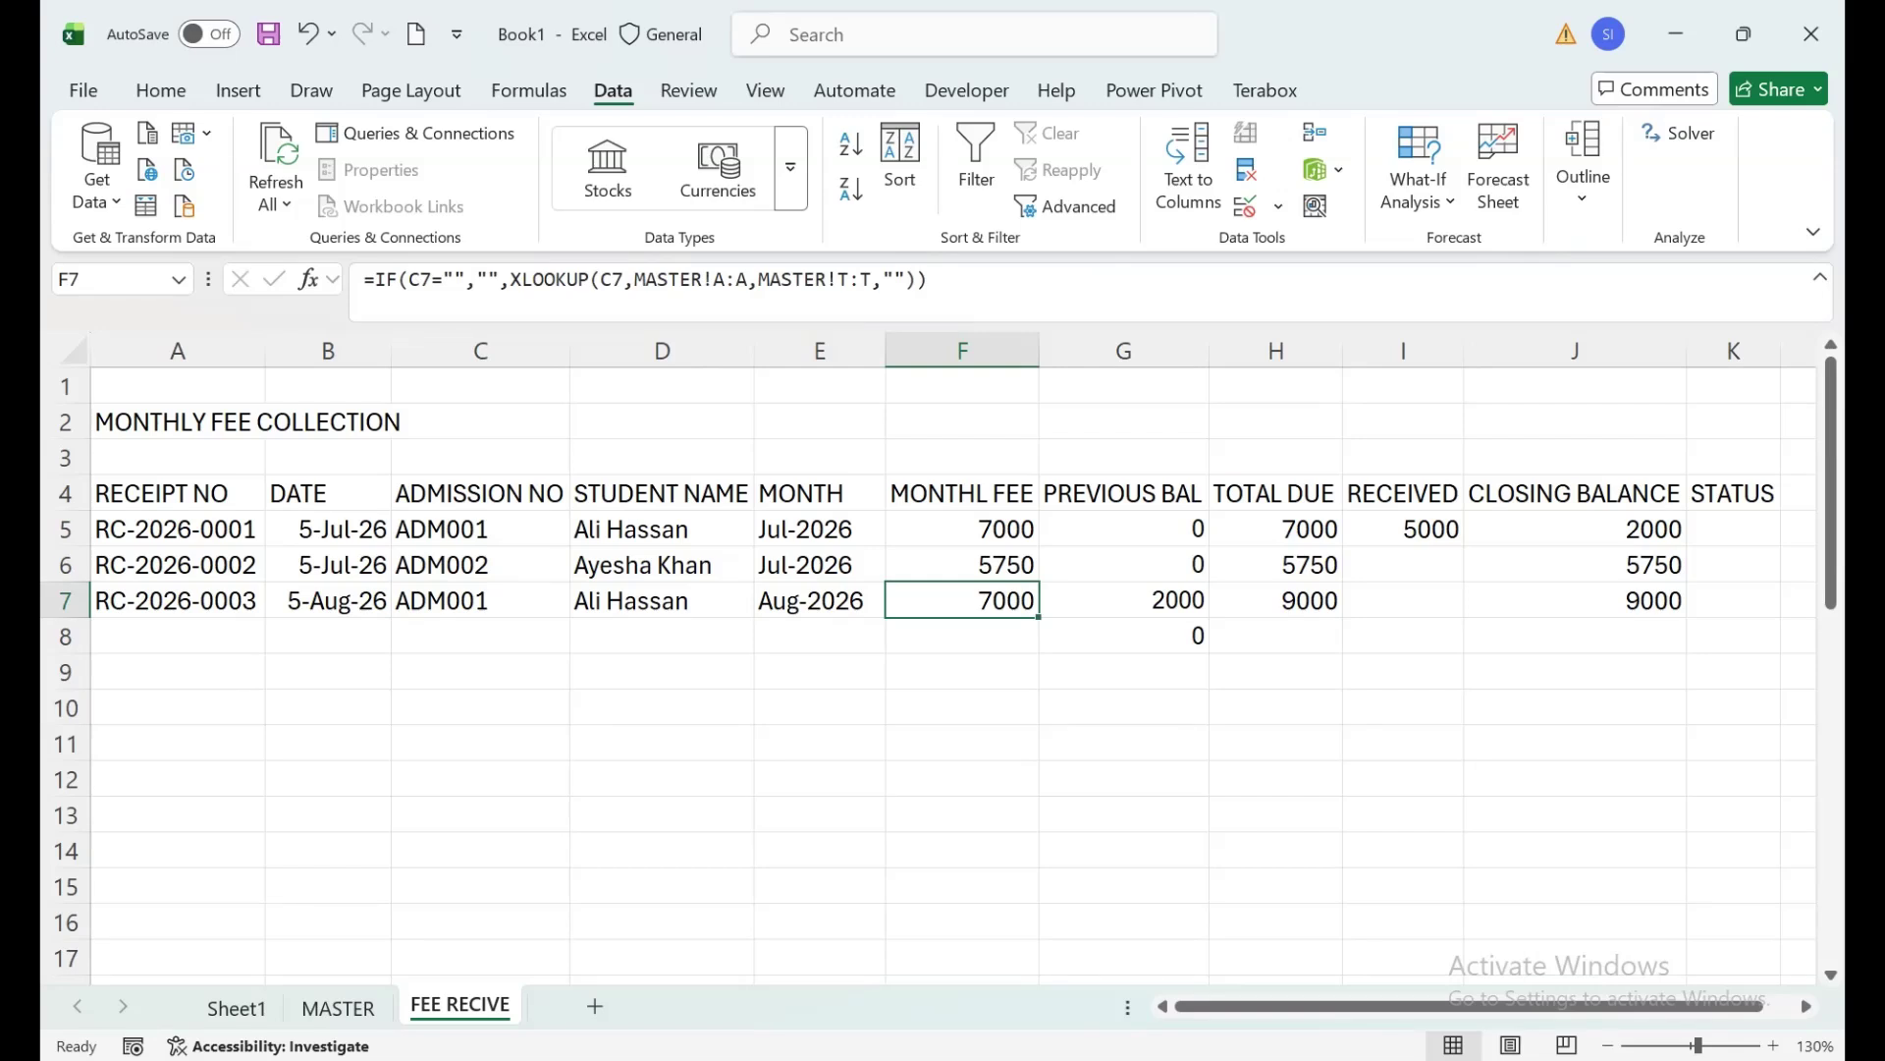
left_click(1124, 600)
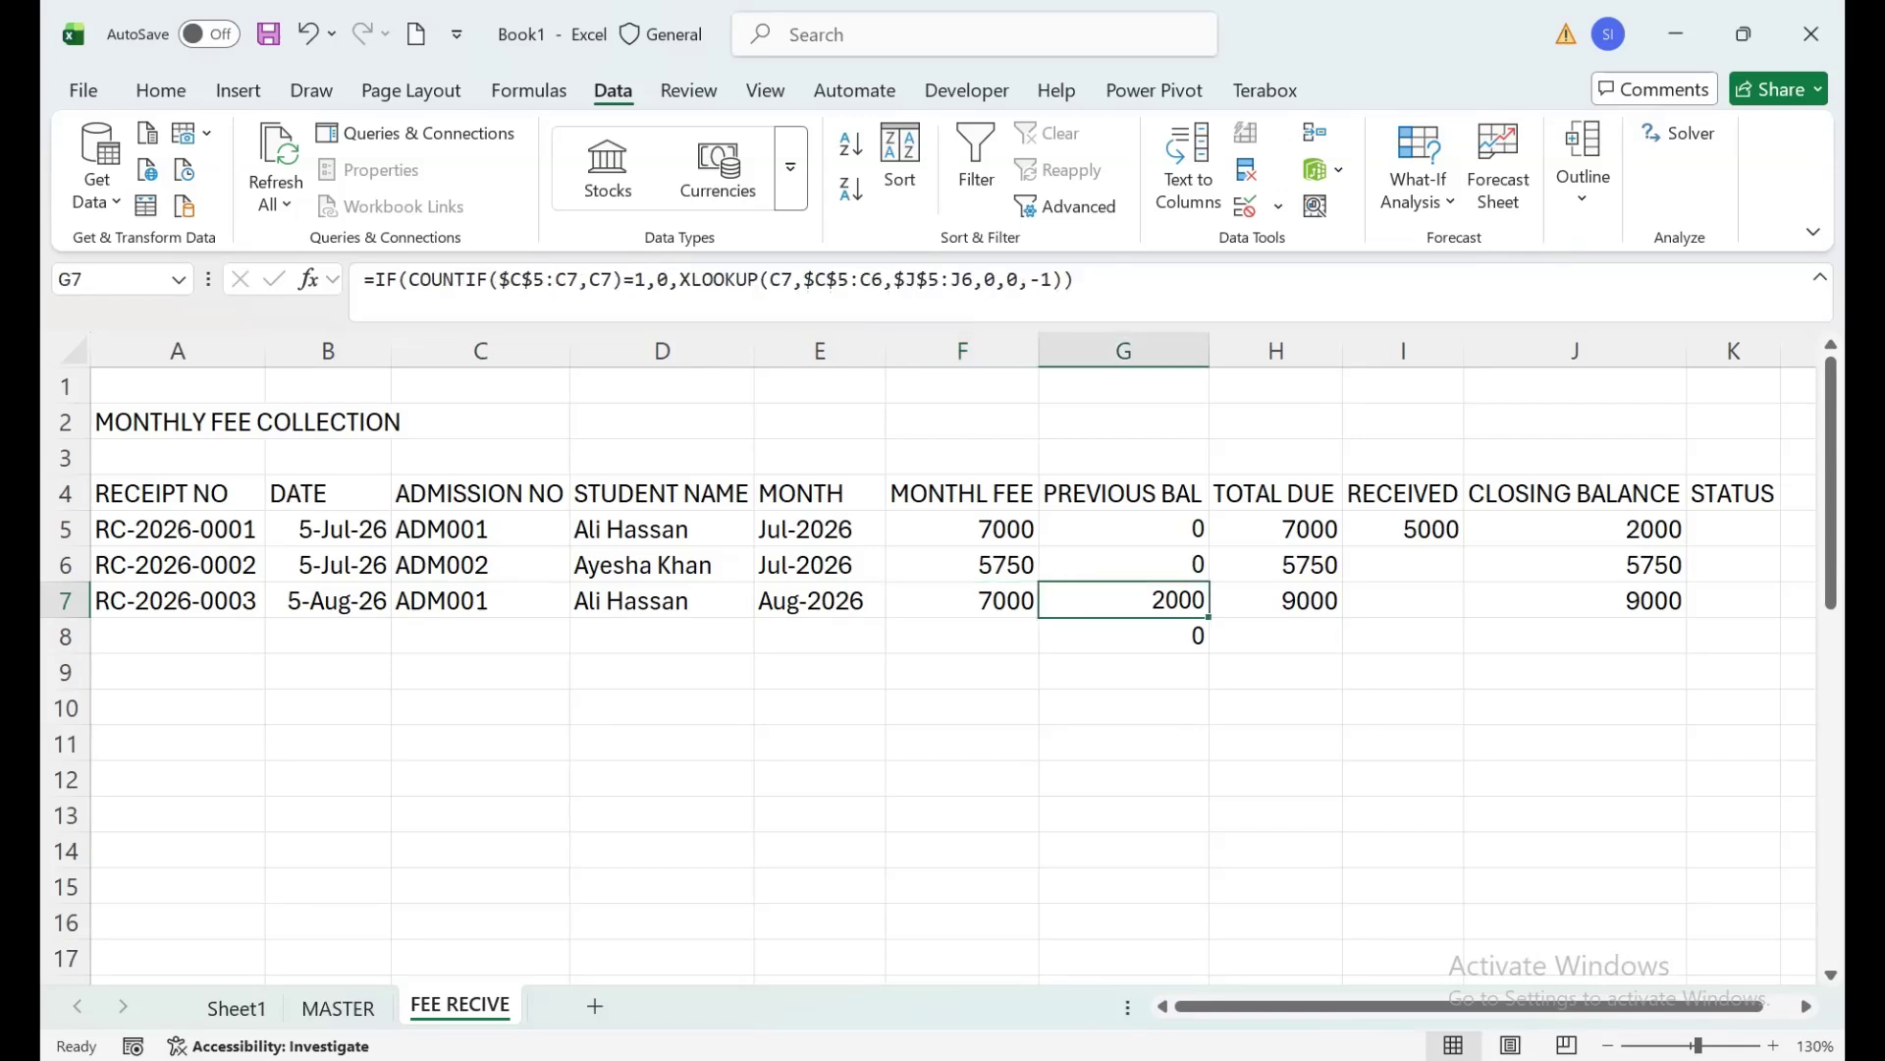
left_click(1276, 600)
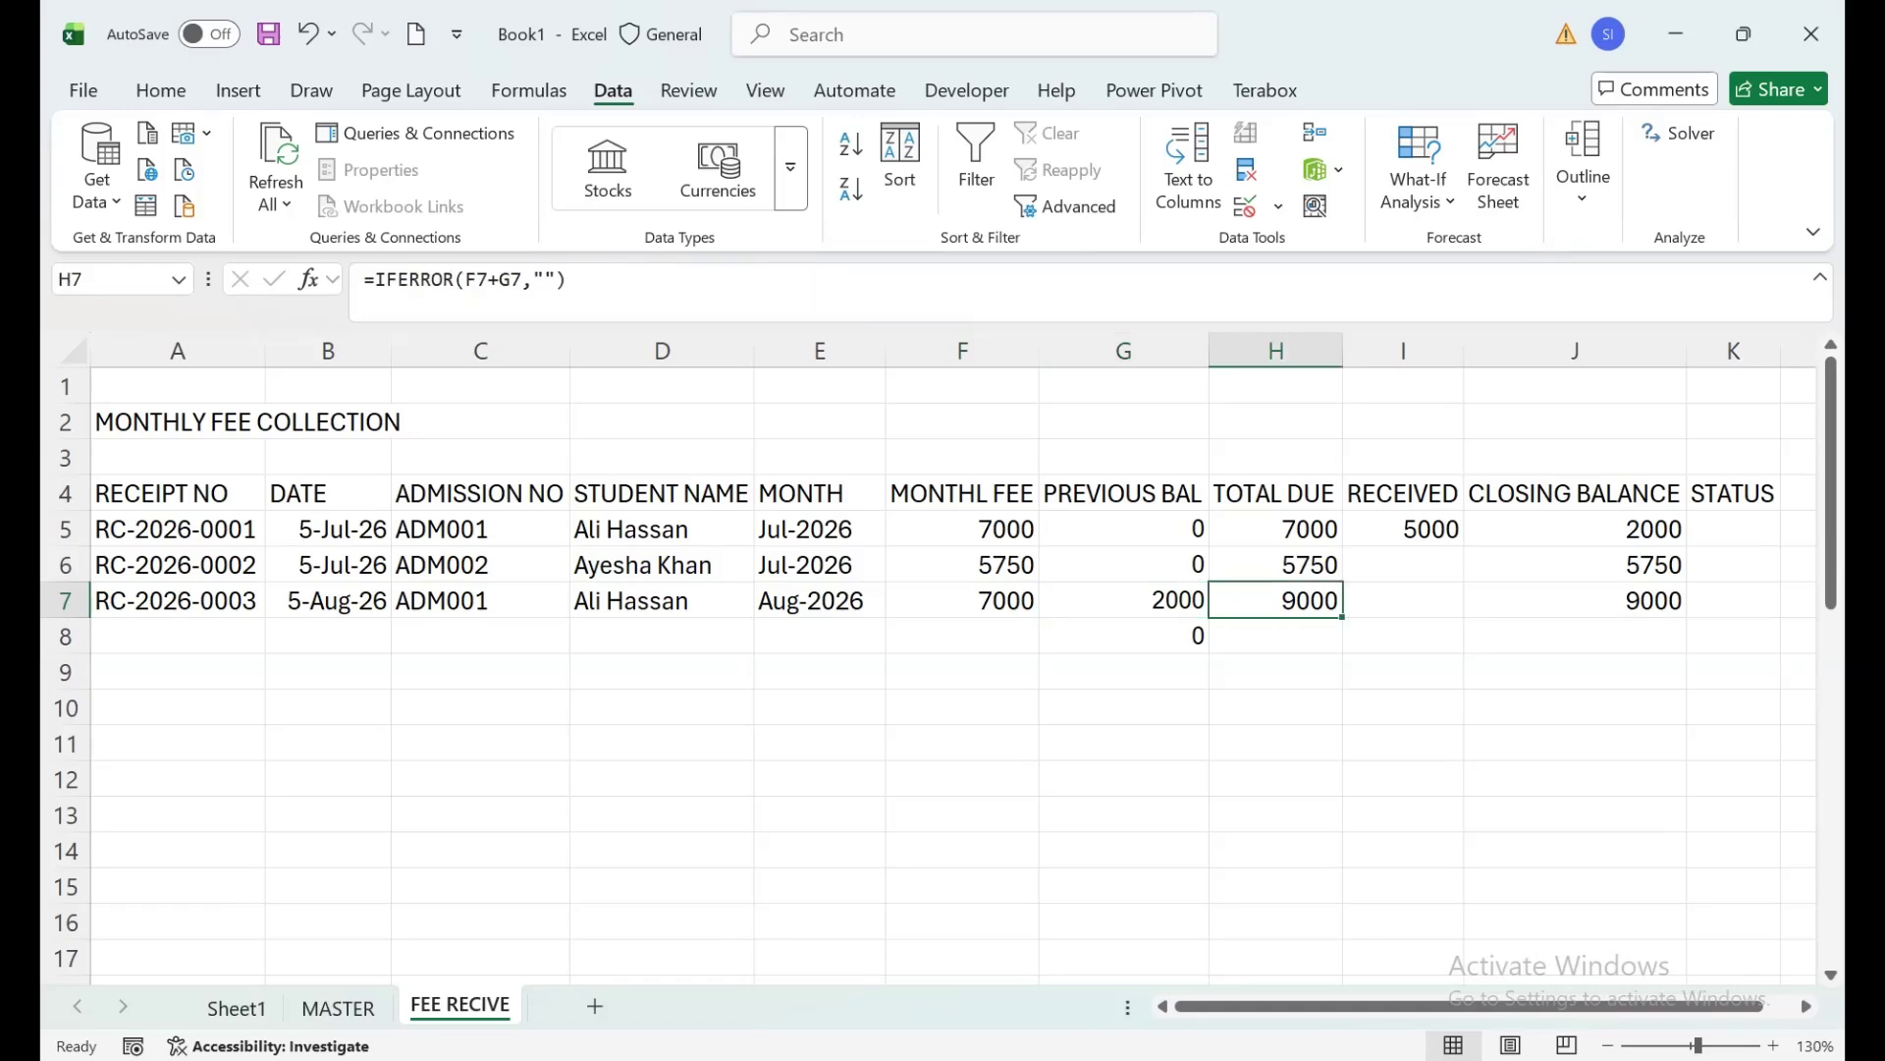
left_click(1403, 600)
type("9000")
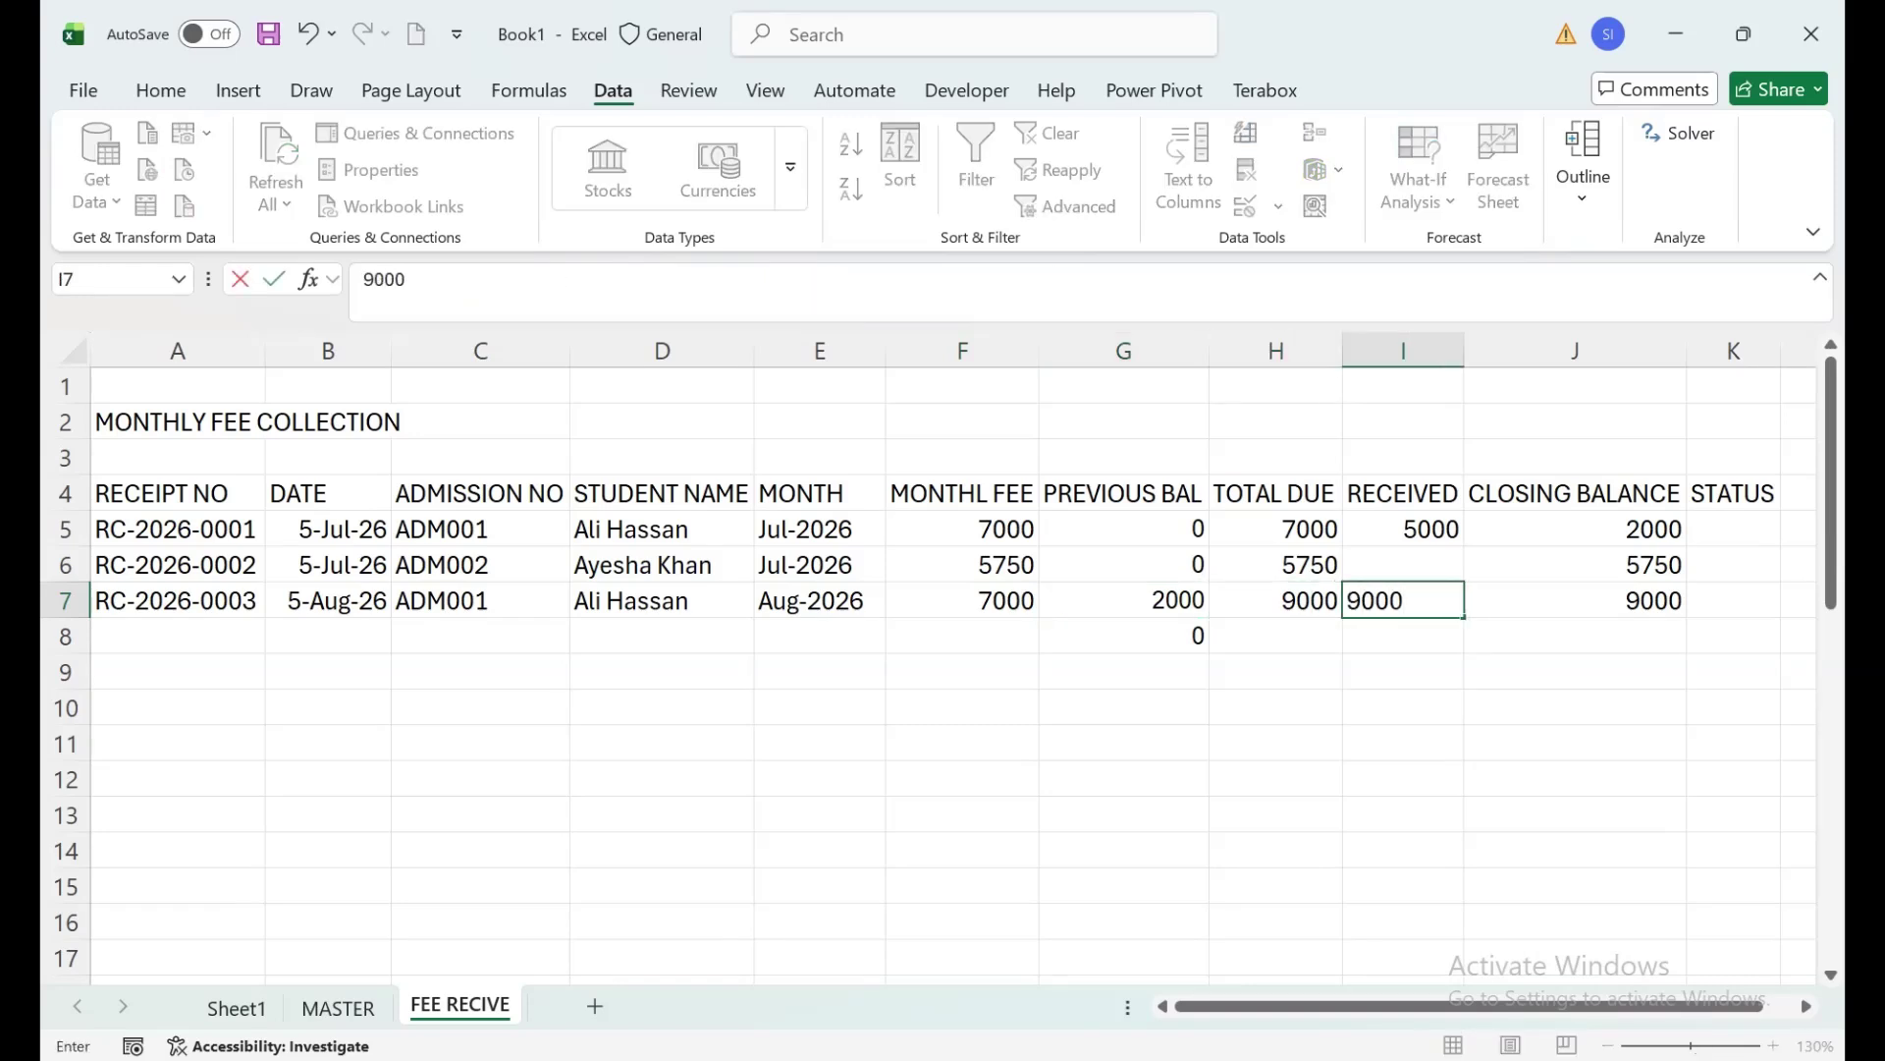
key("Return")
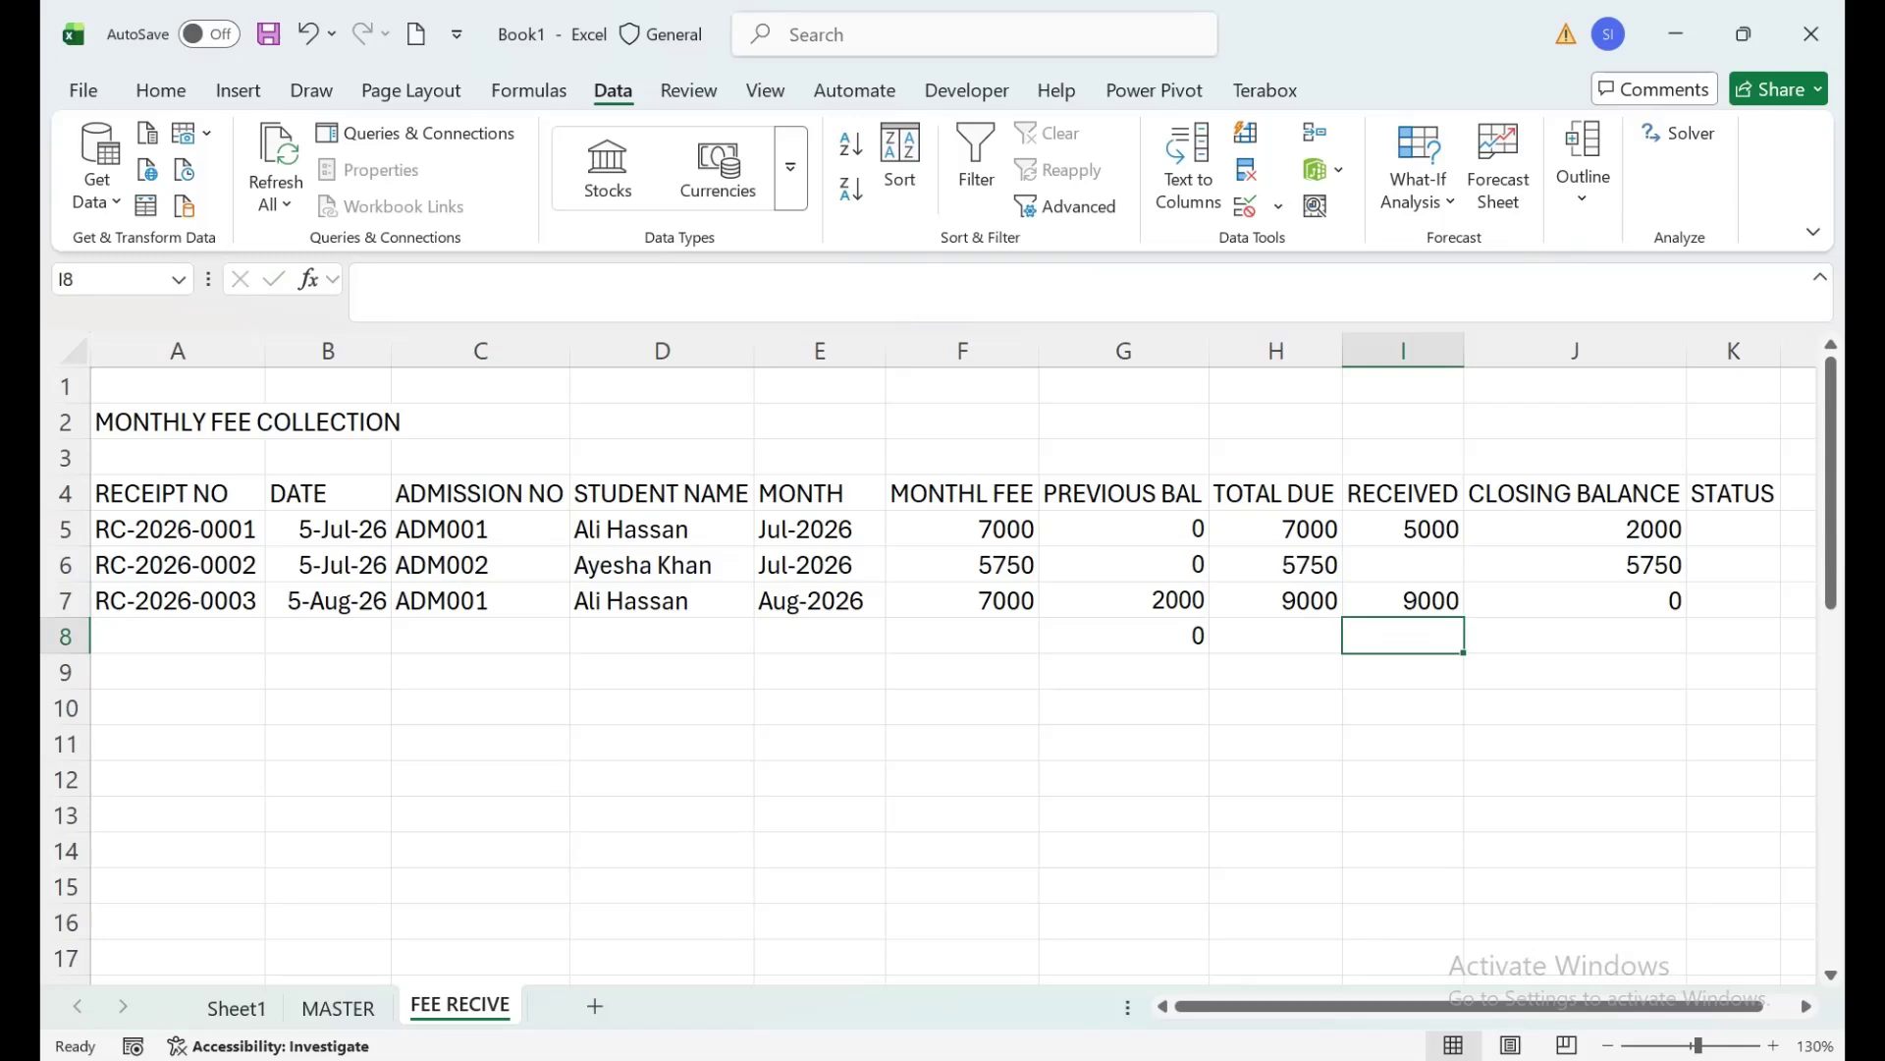
left_click(1575, 600)
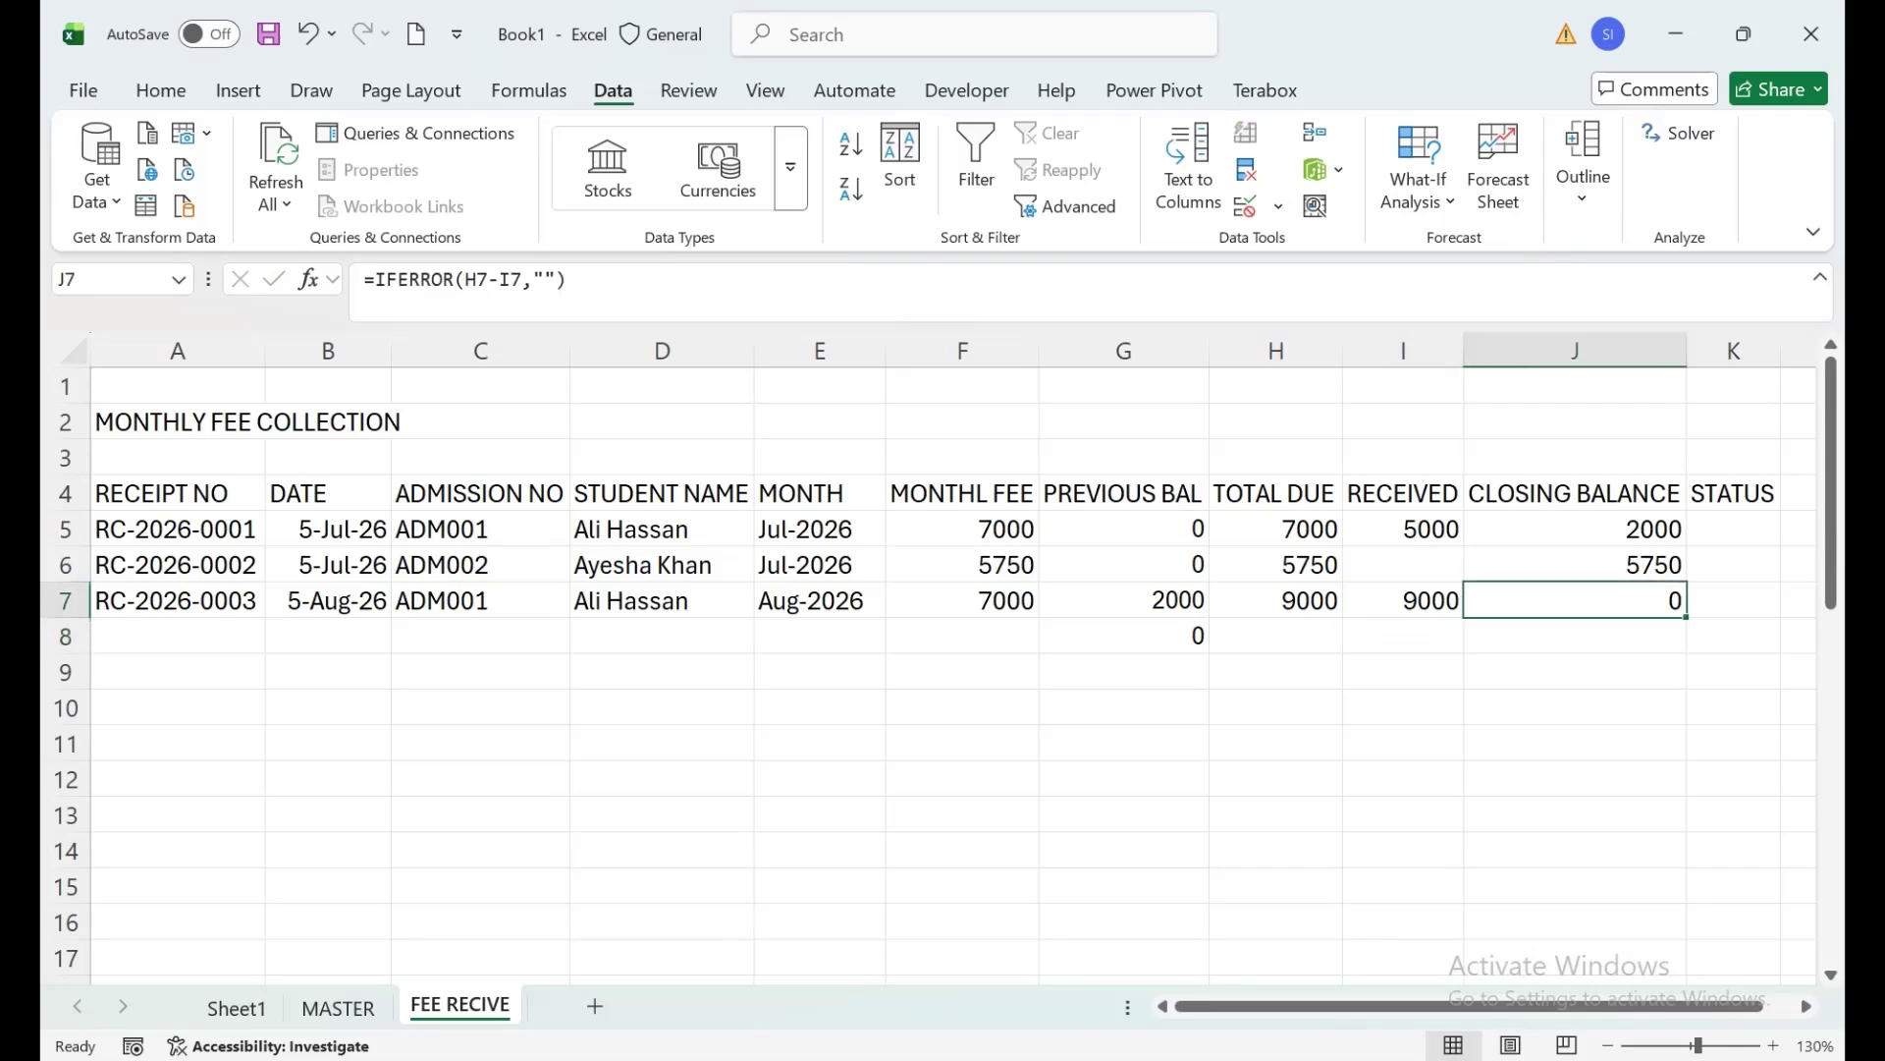
Widen the STATUS column, enter =IF(J5=0,"PAID","PATIAL") in K5 and fill it down to K16.
left_click(1734, 529)
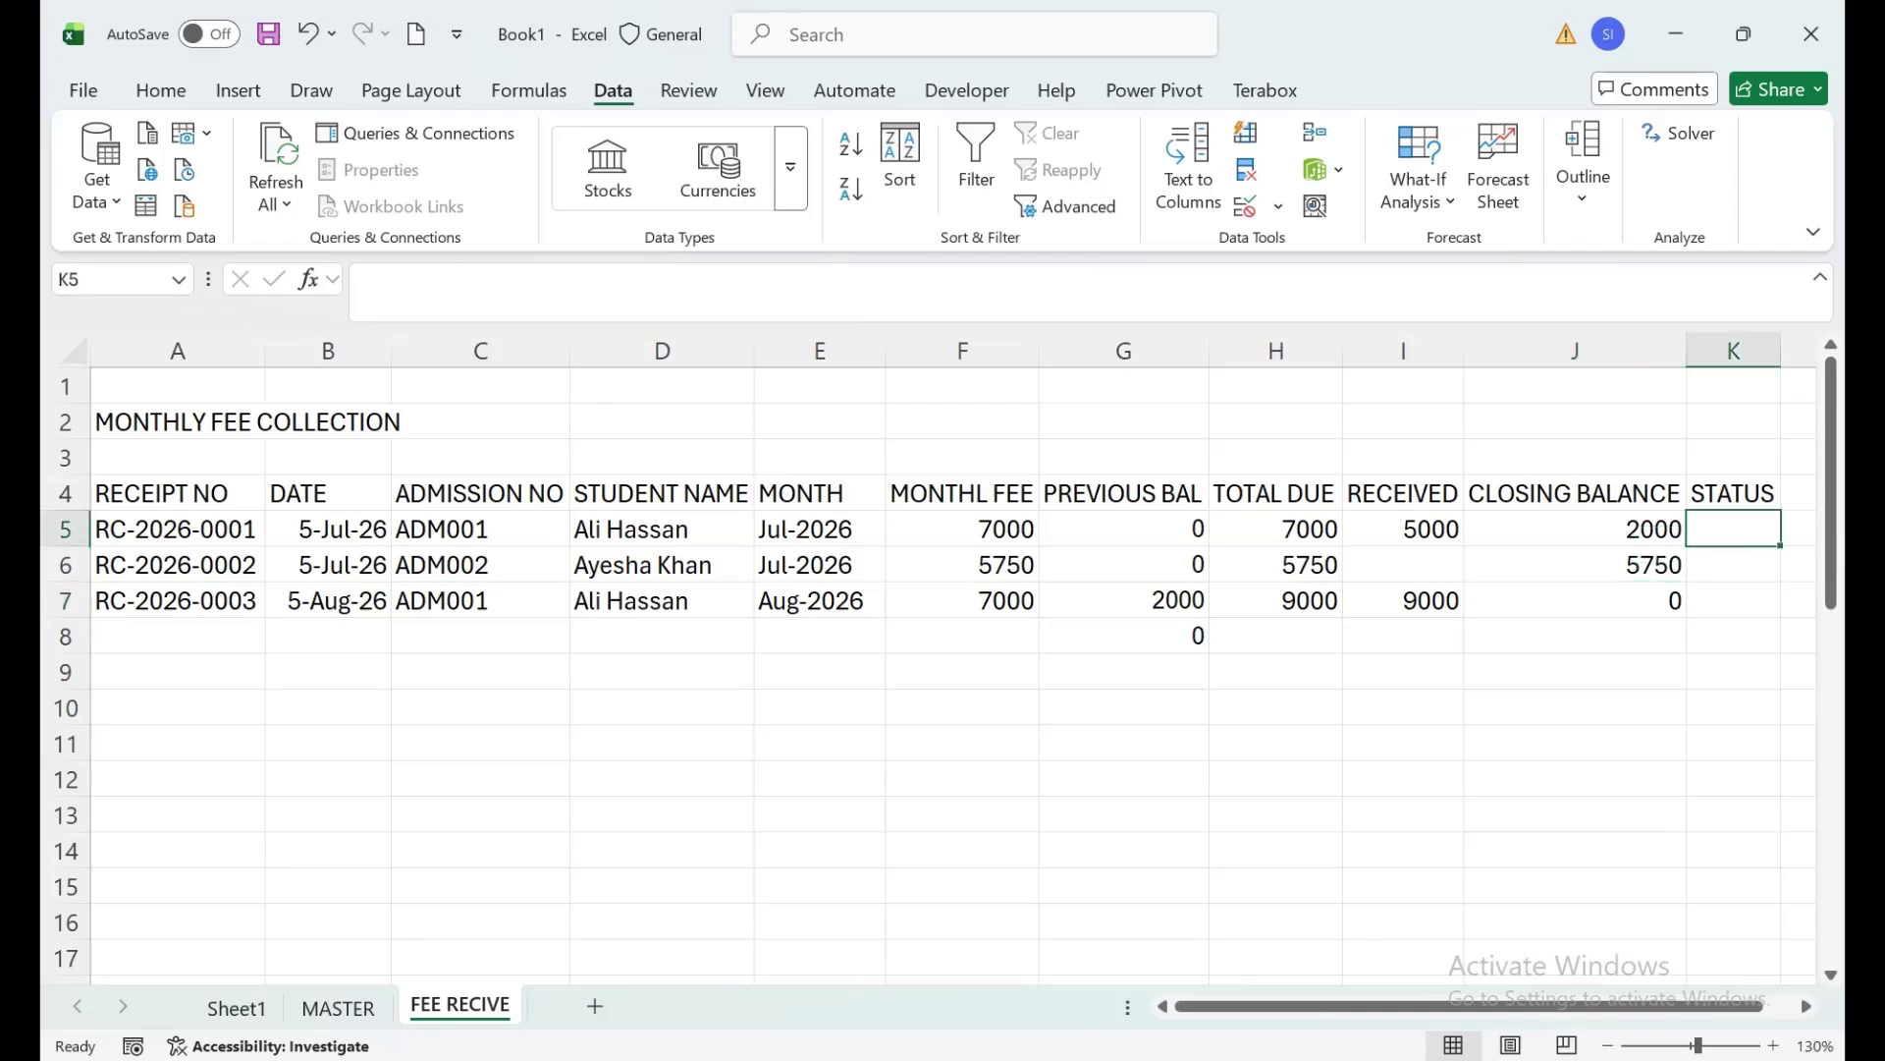
left_click_drag(1782, 351, 1817, 351)
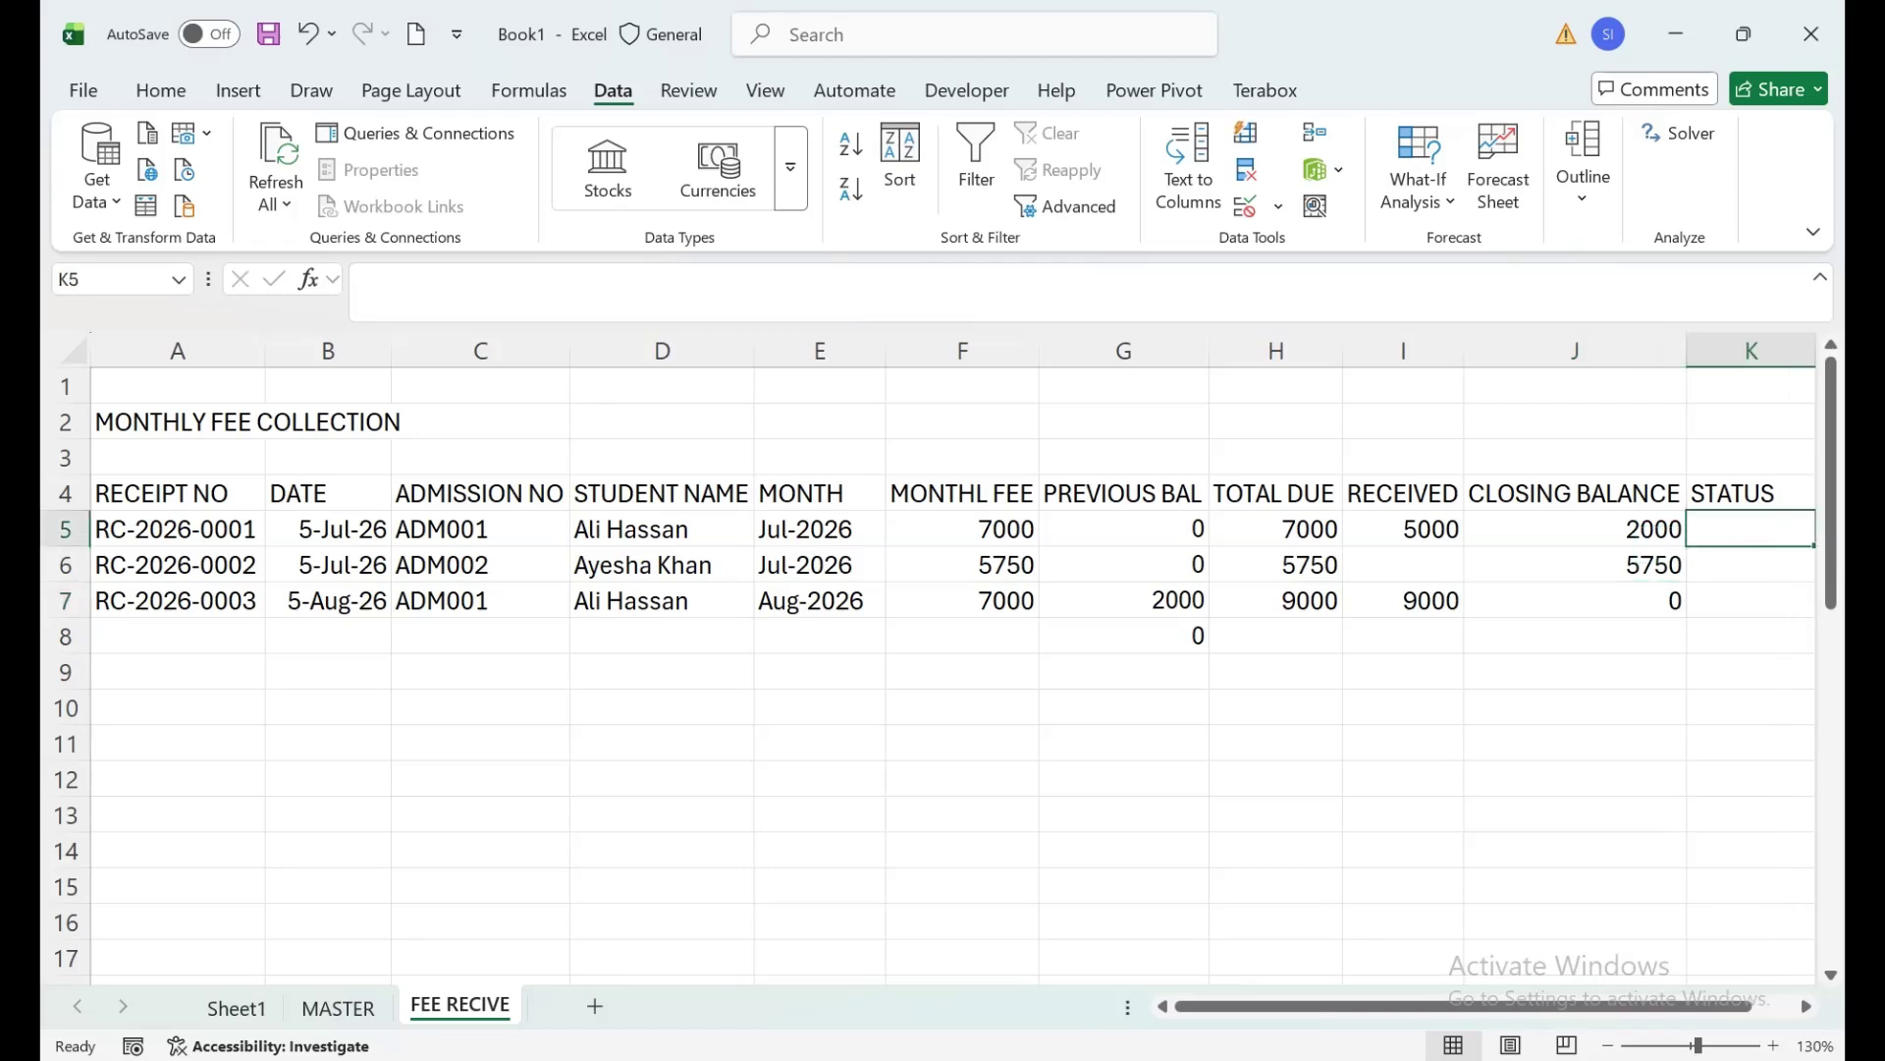
type("=IF(")
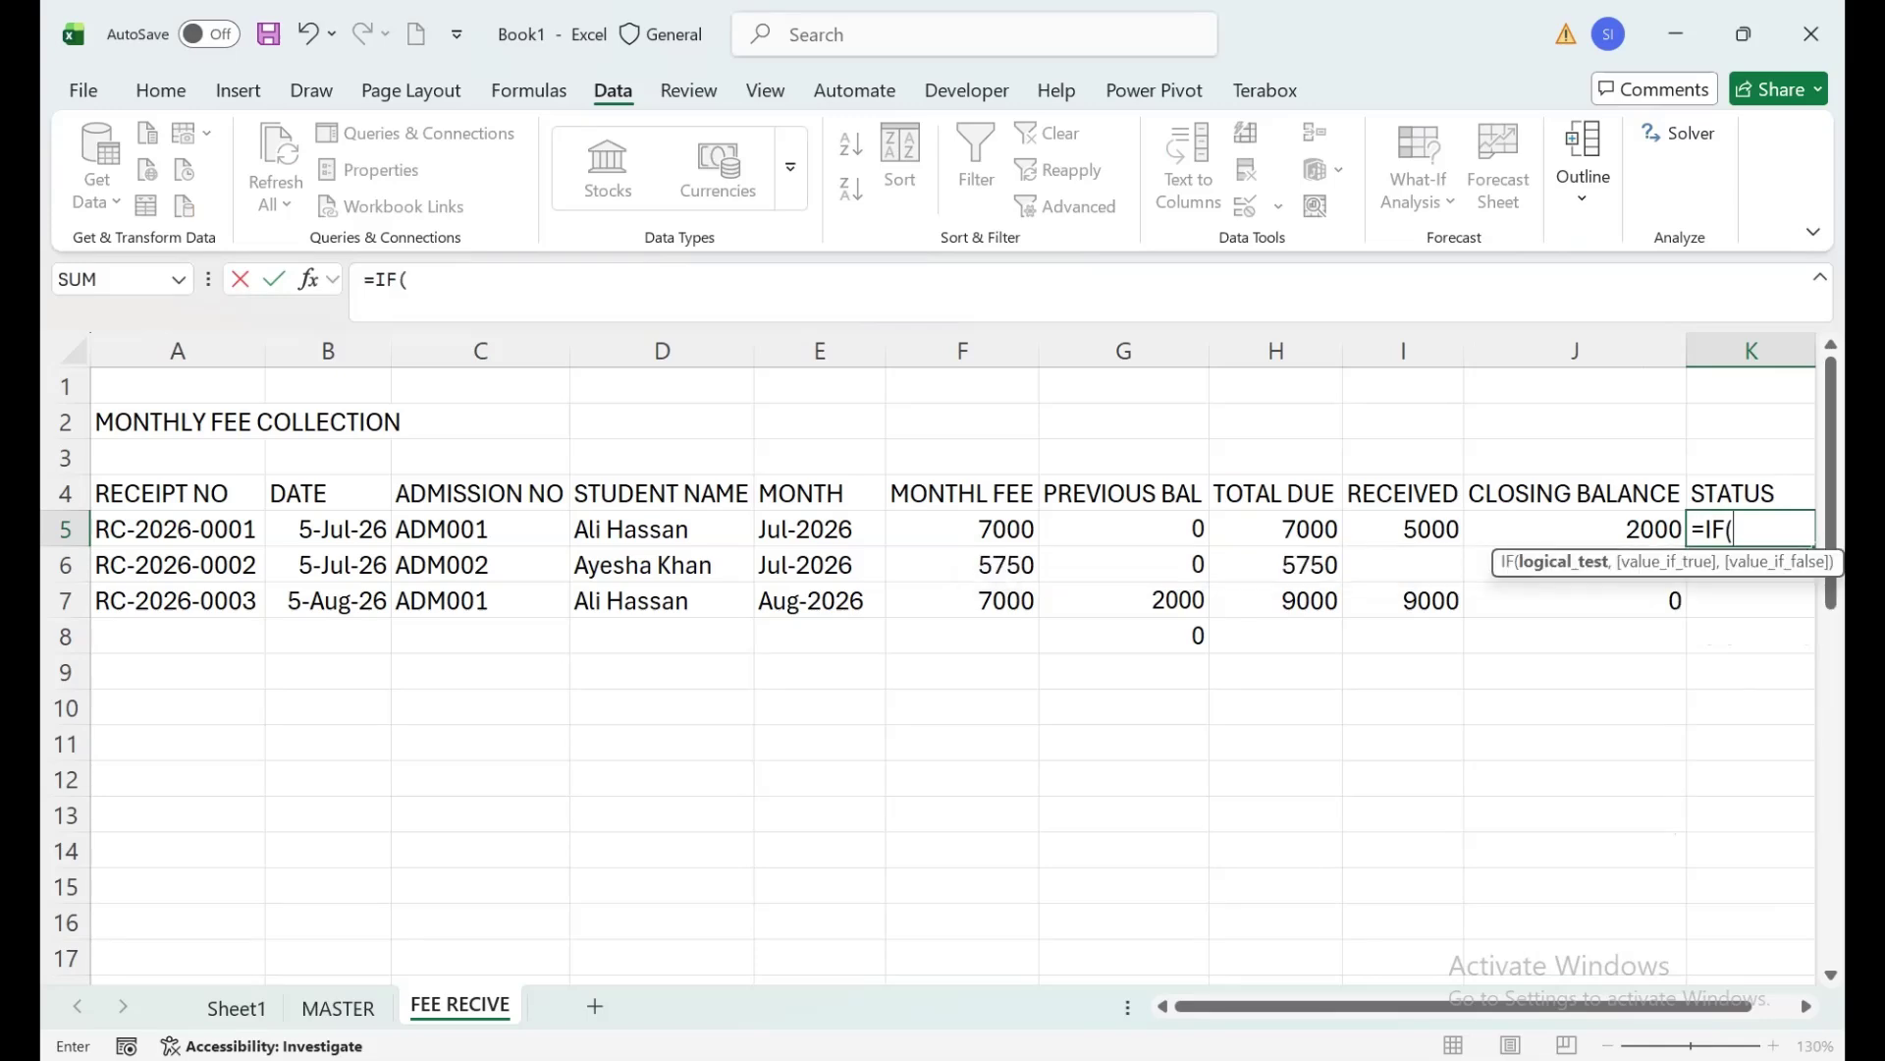
key("Left")
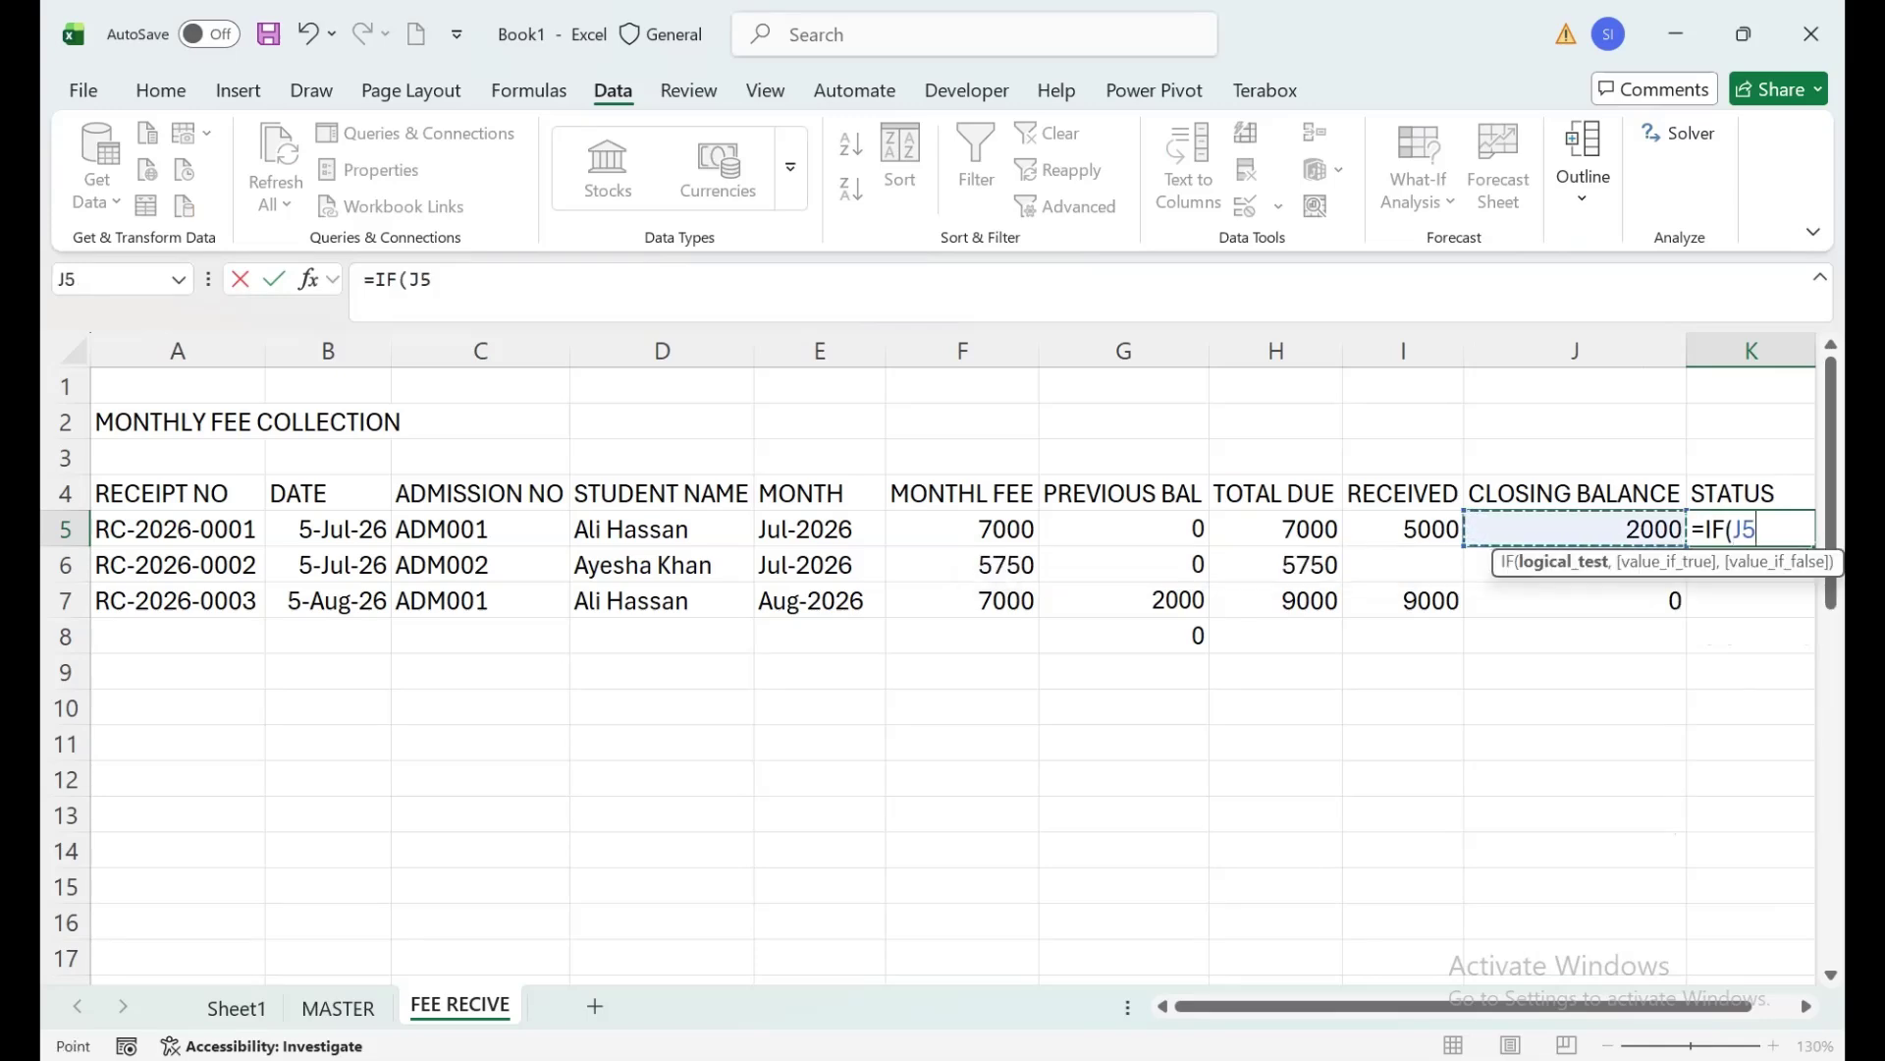
type("=0")
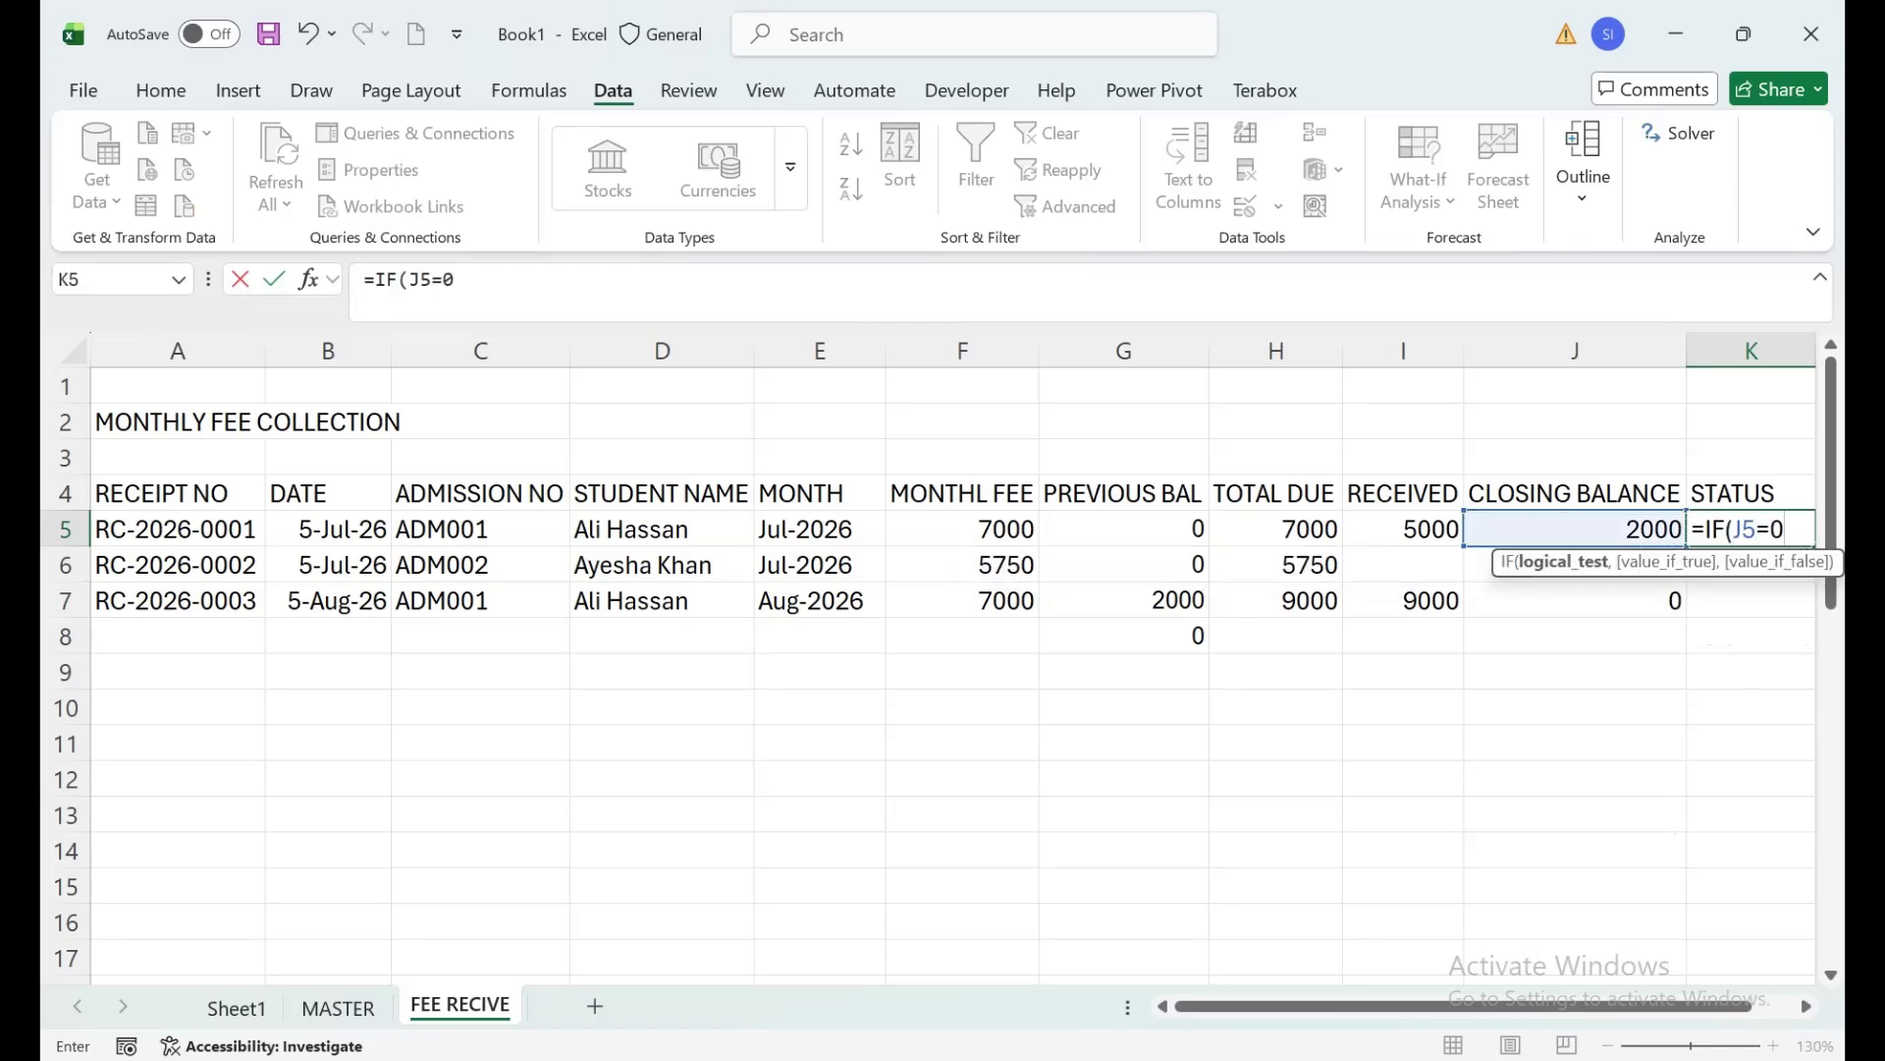
type(",\"PA")
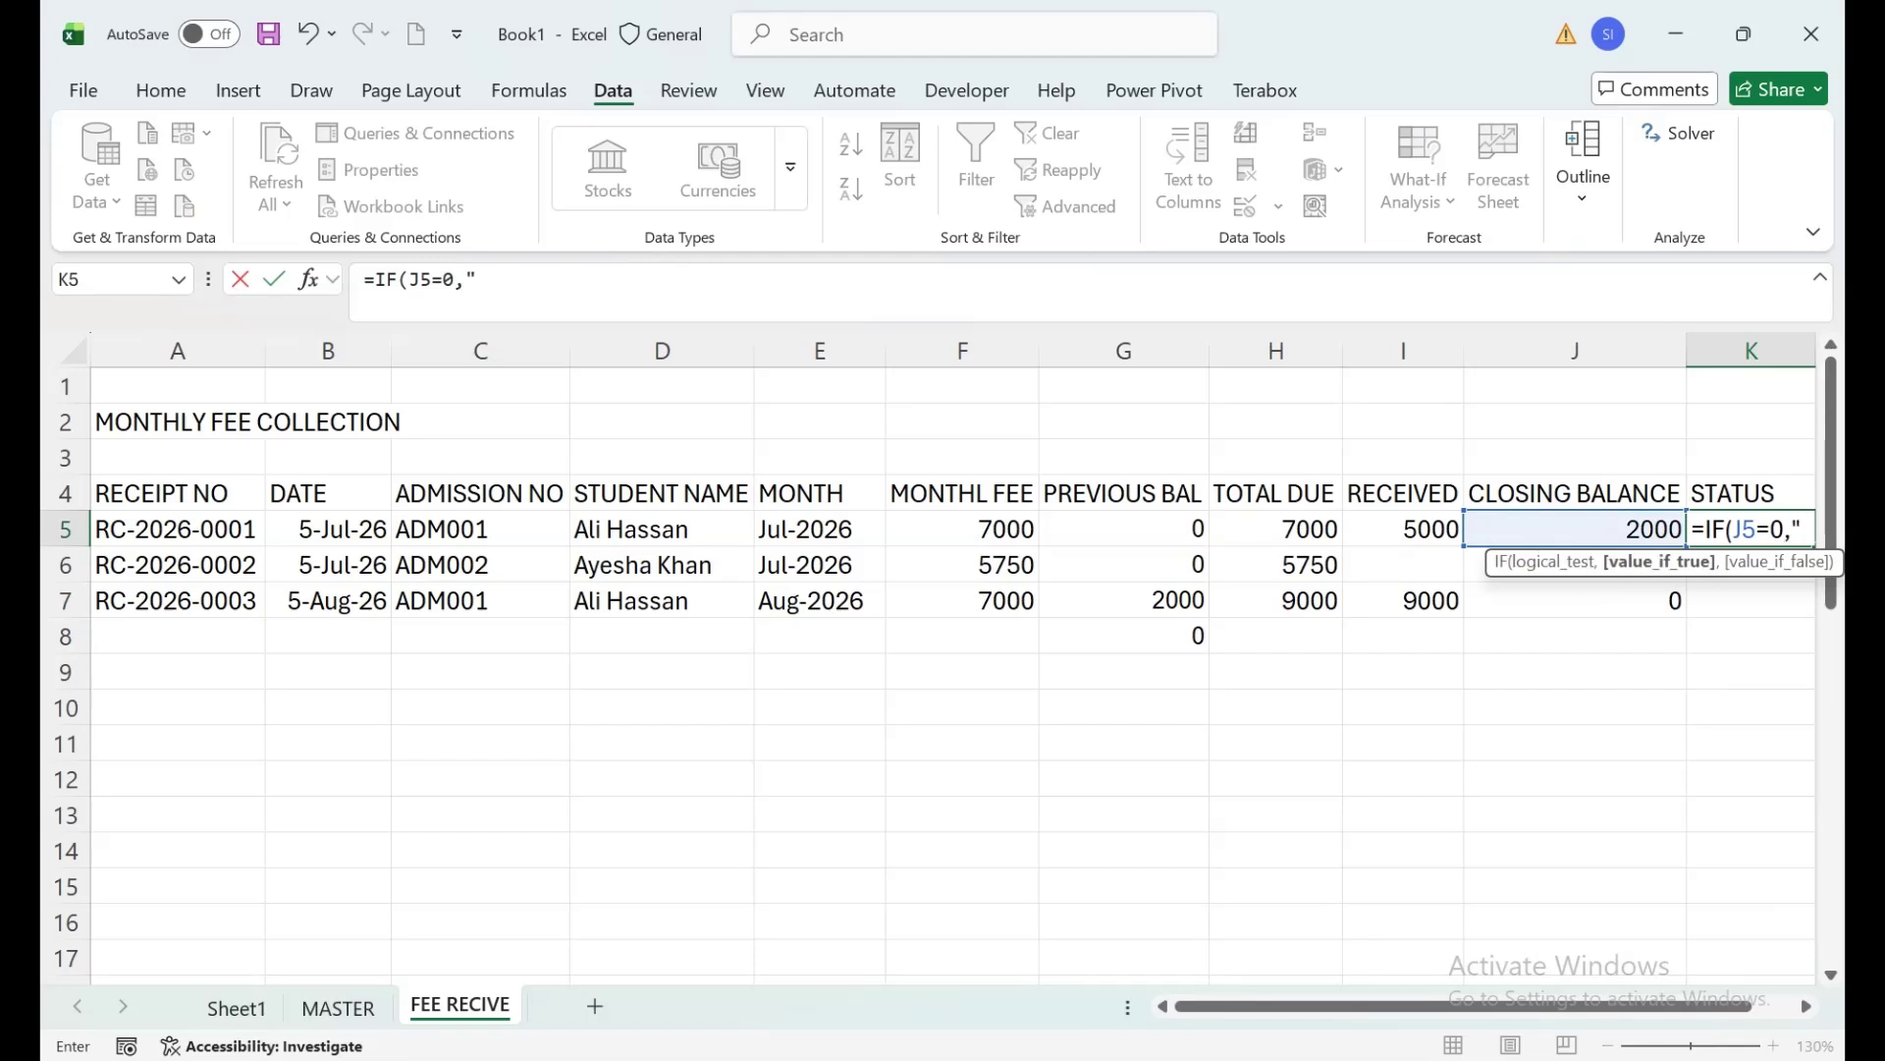
type("ID\",")
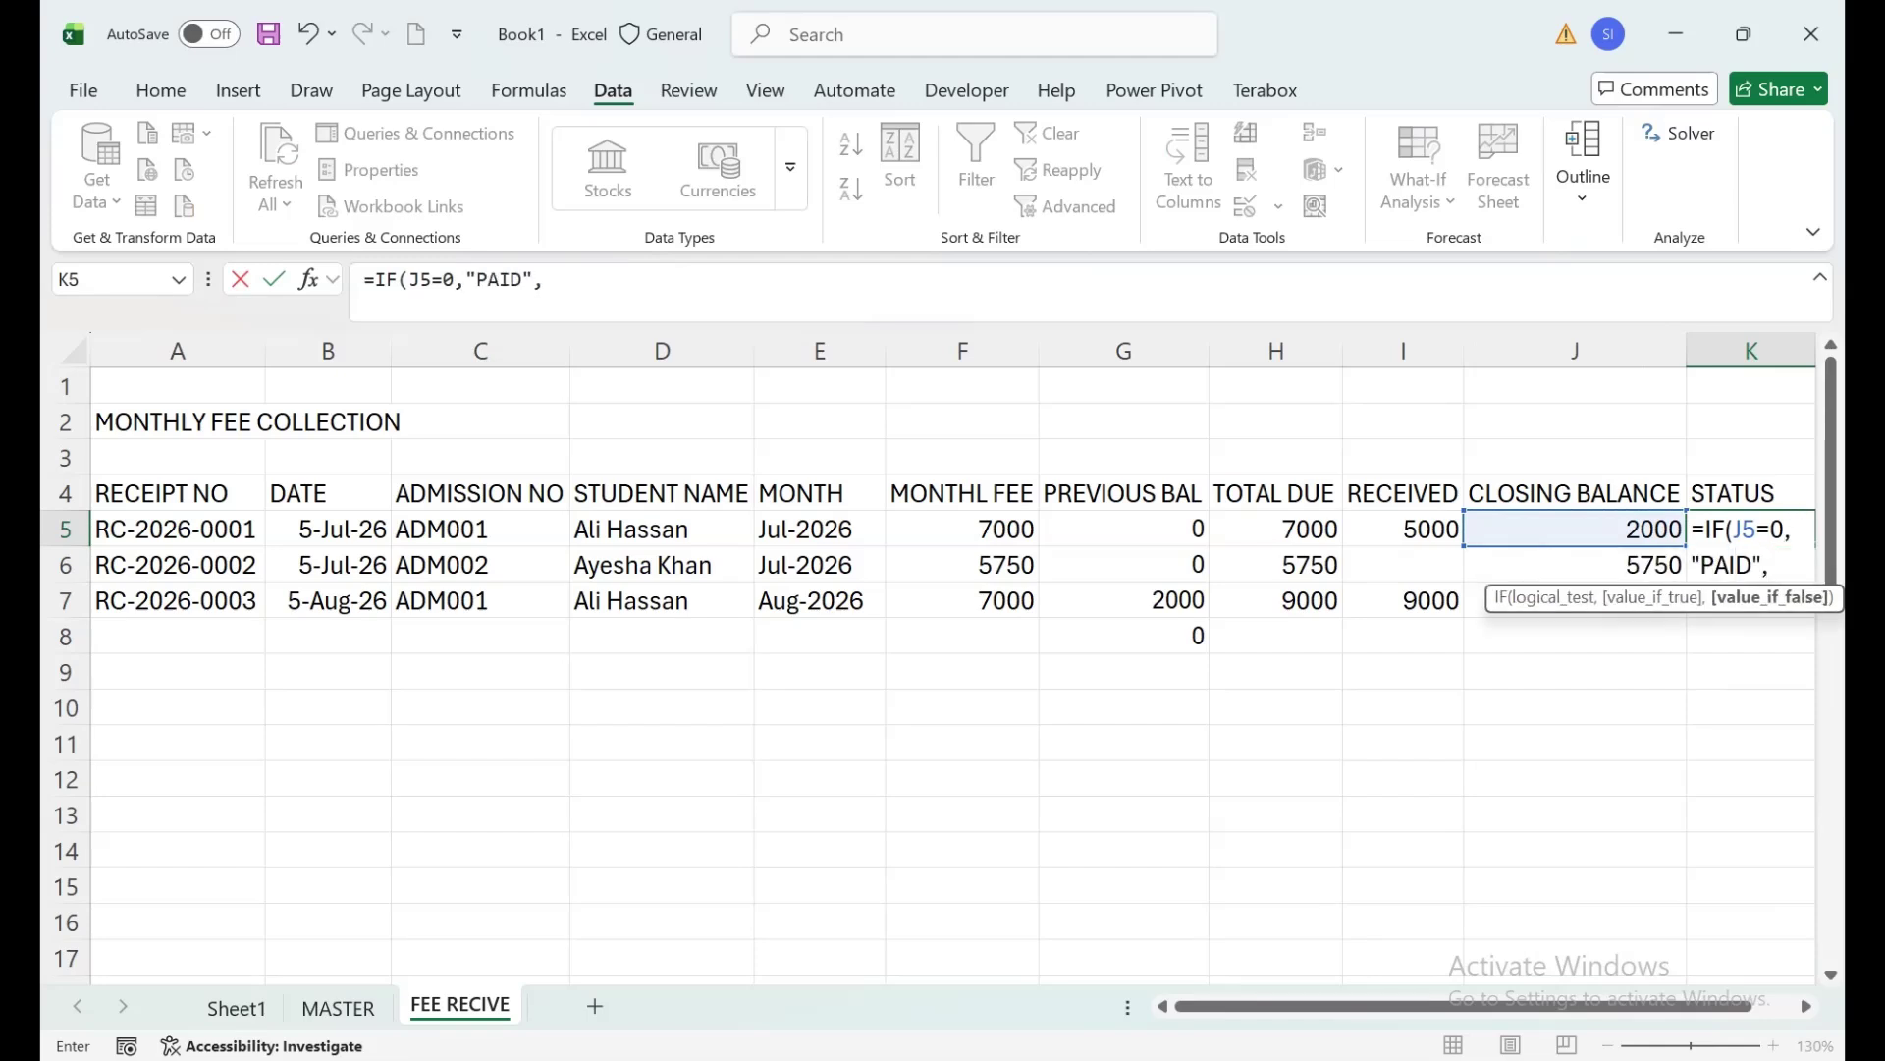
type("\"PAT")
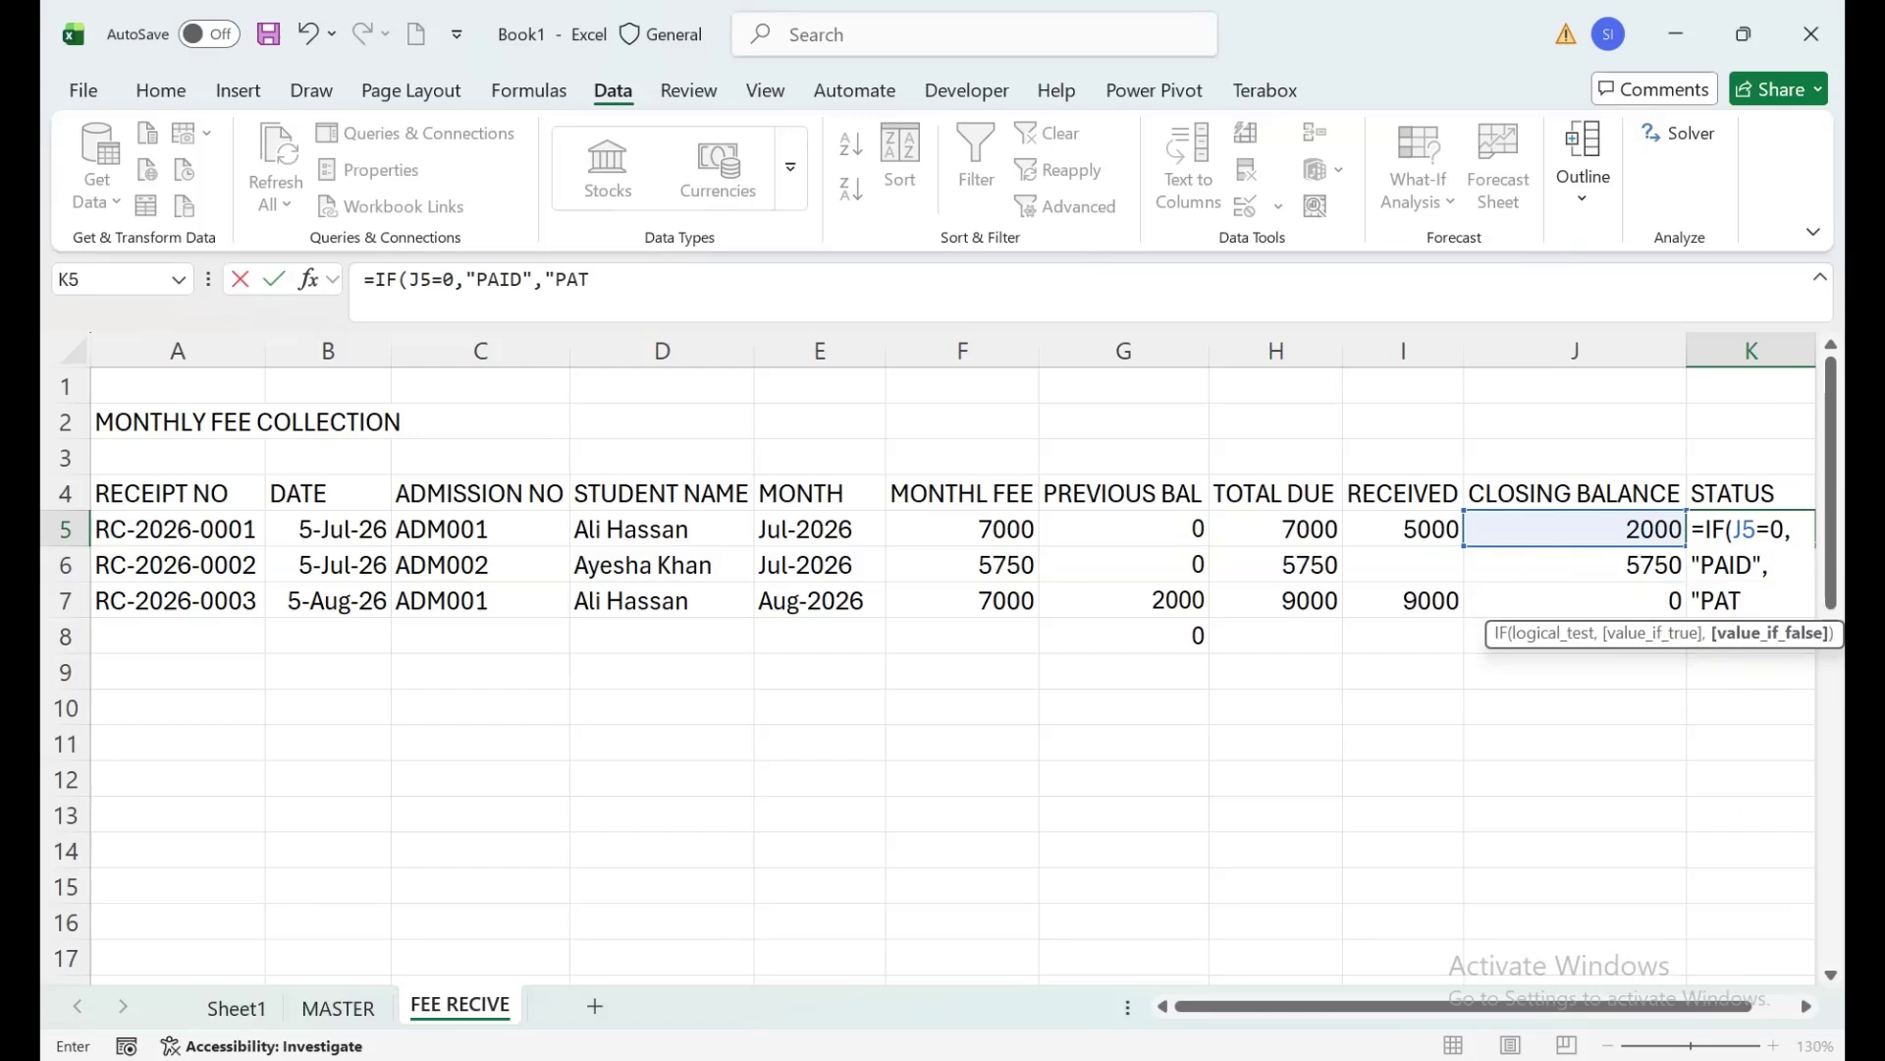
type("IAL\"")
key("Return")
left_click_drag(1804, 539, 1804, 933)
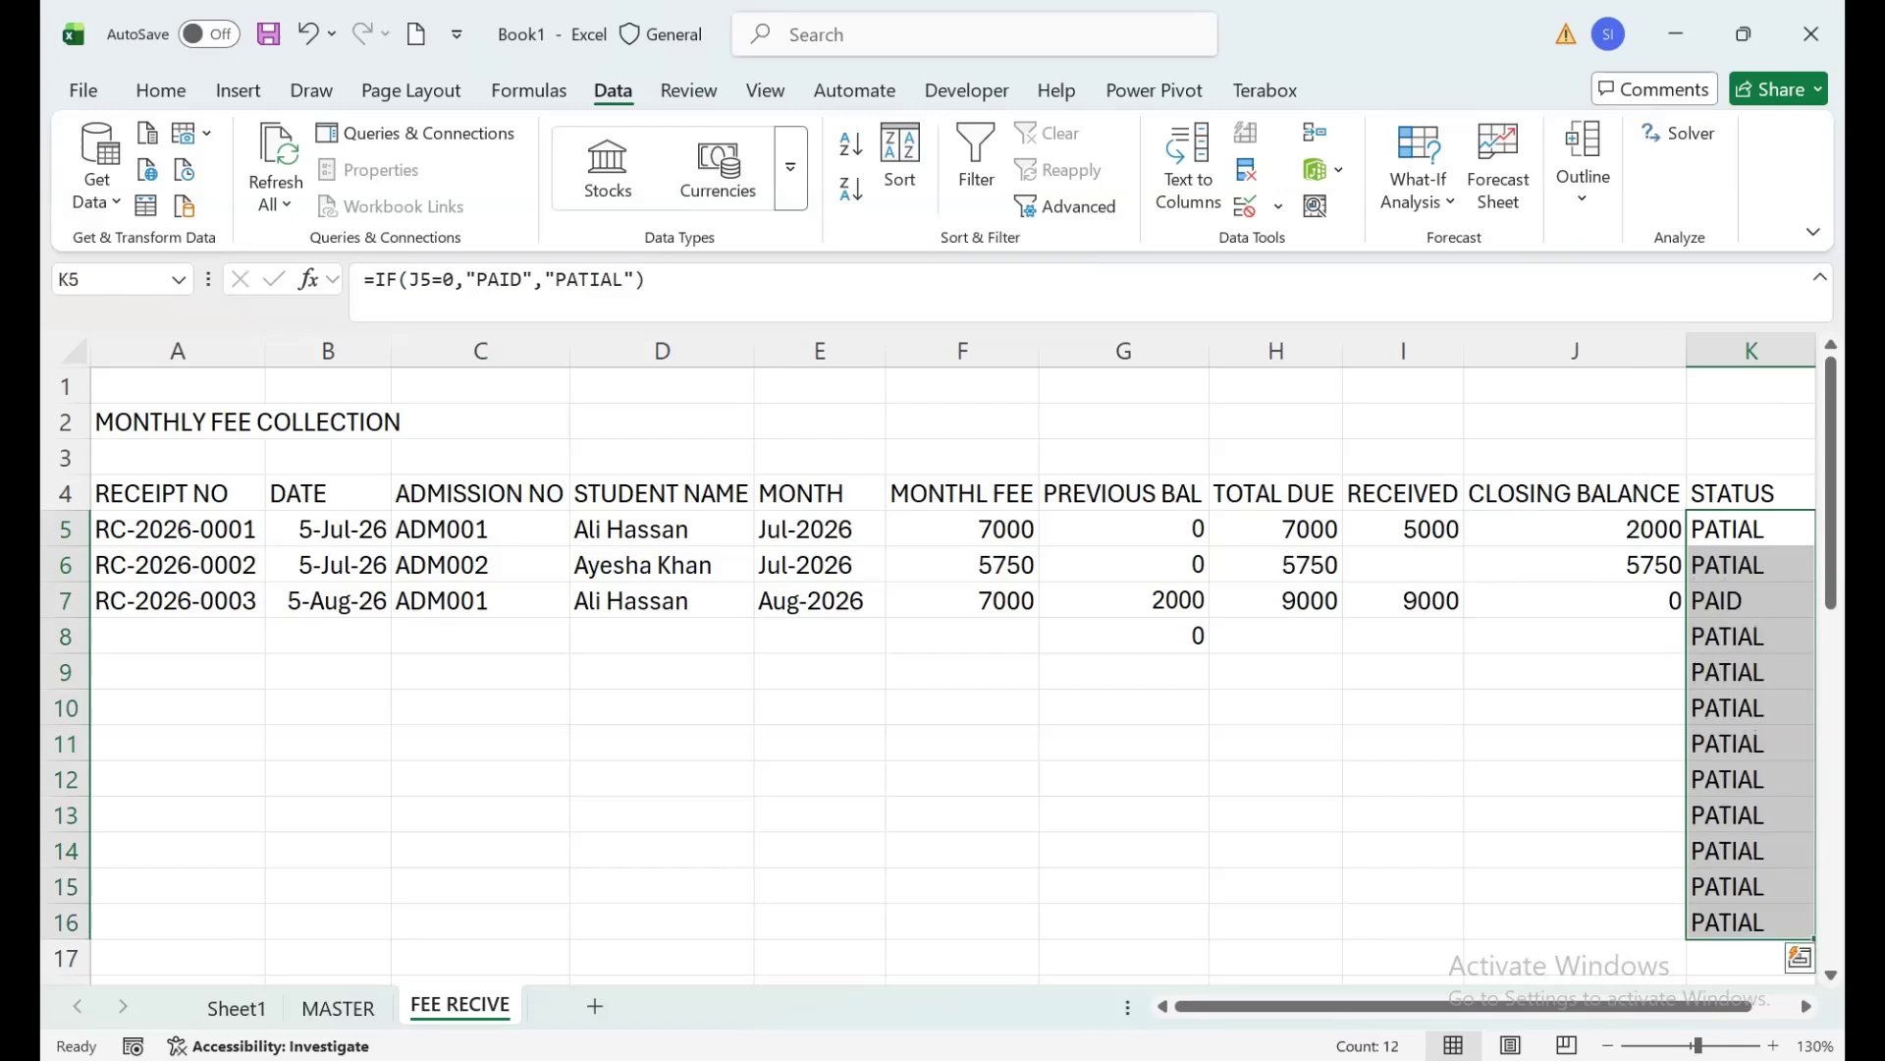
Change the K5 formula to =IF(C5="","",IF(J5=0,"PAID","PATIAL")) and refill it down the STATUS column to K16.
double_click(1773, 529)
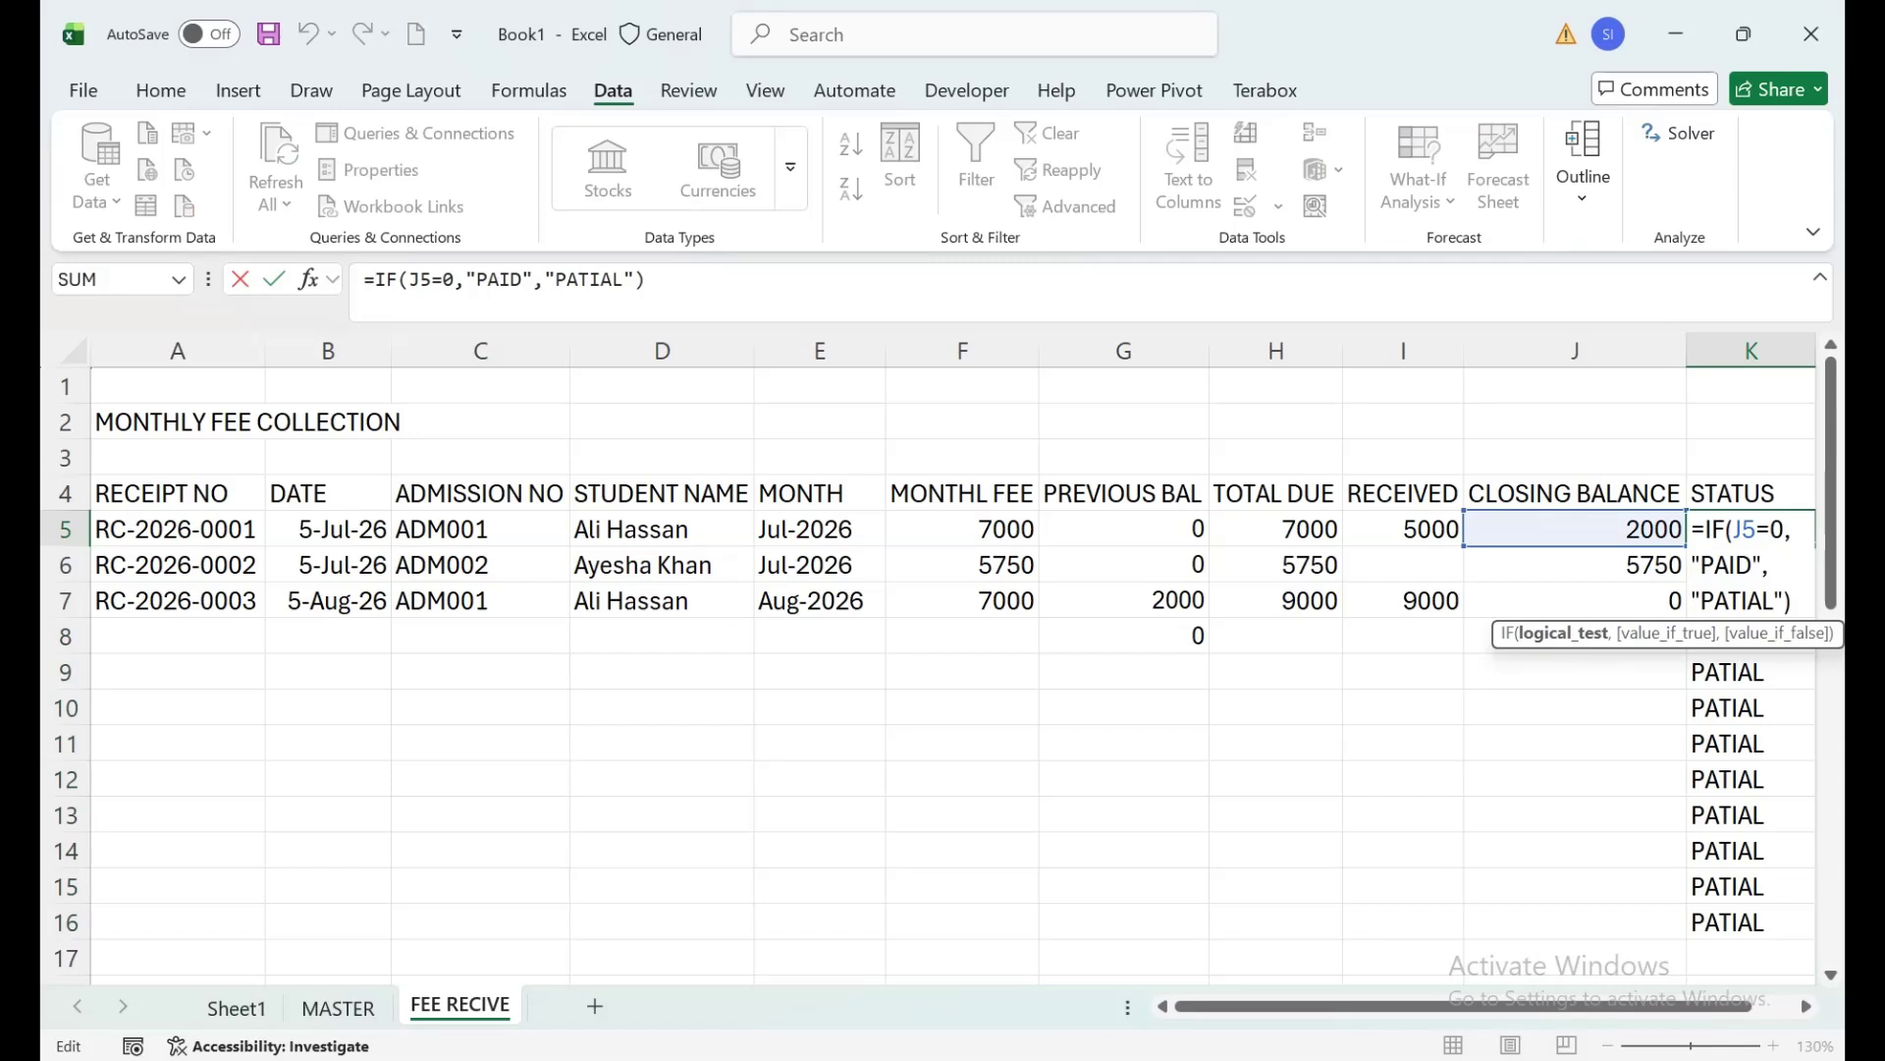
scroll(943, 638, "right", 2)
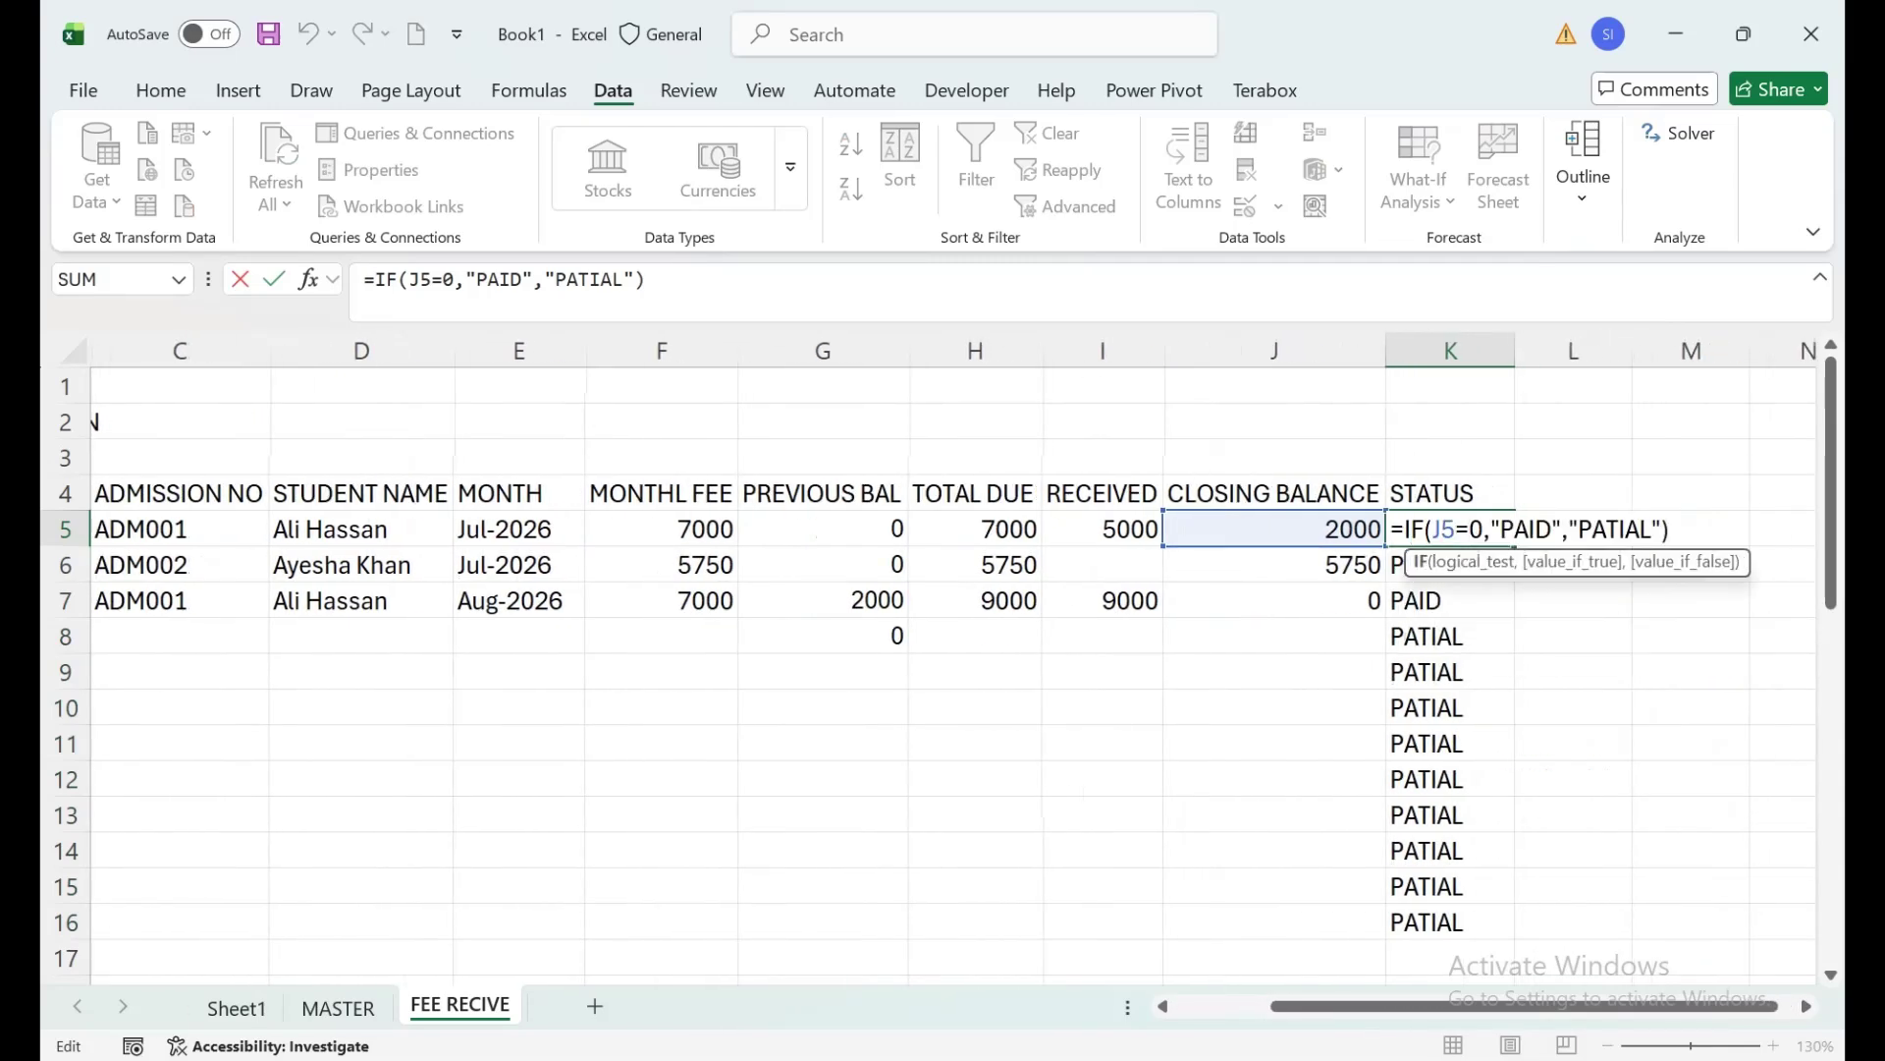
key("Left")
type("IF")
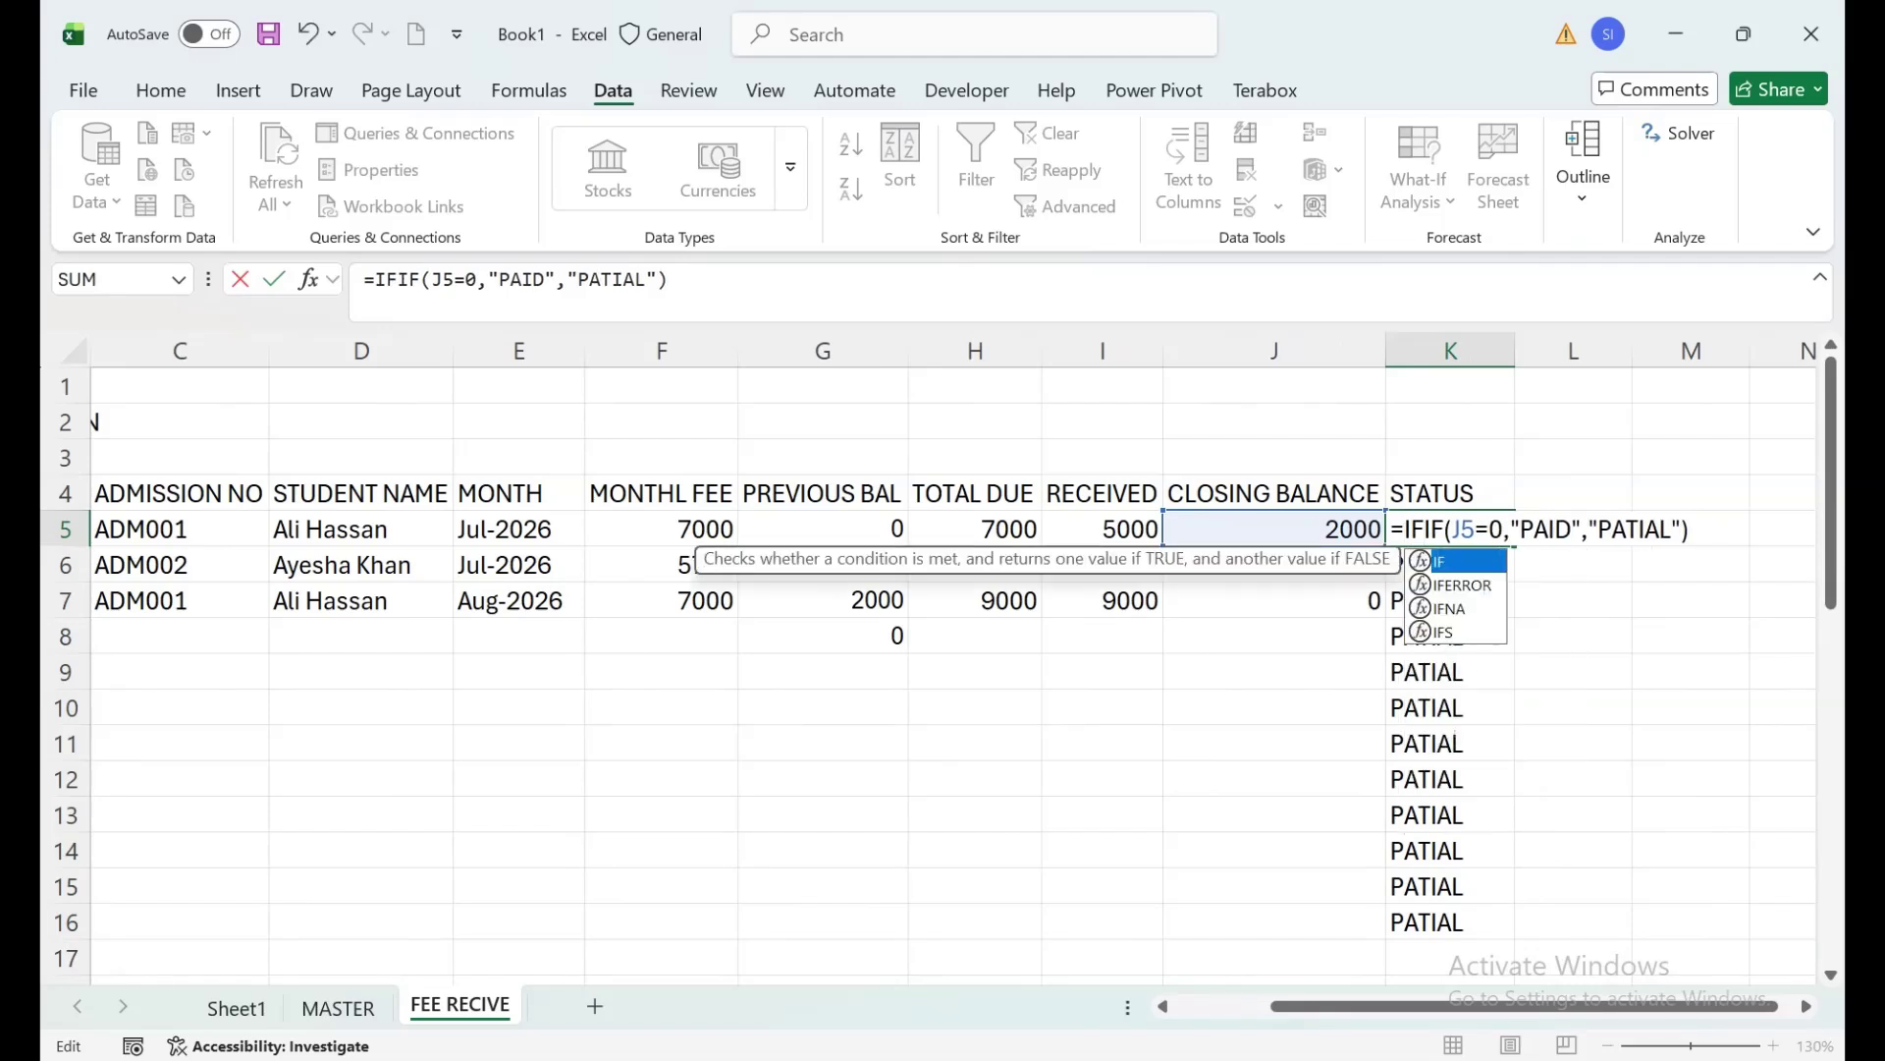
type("(")
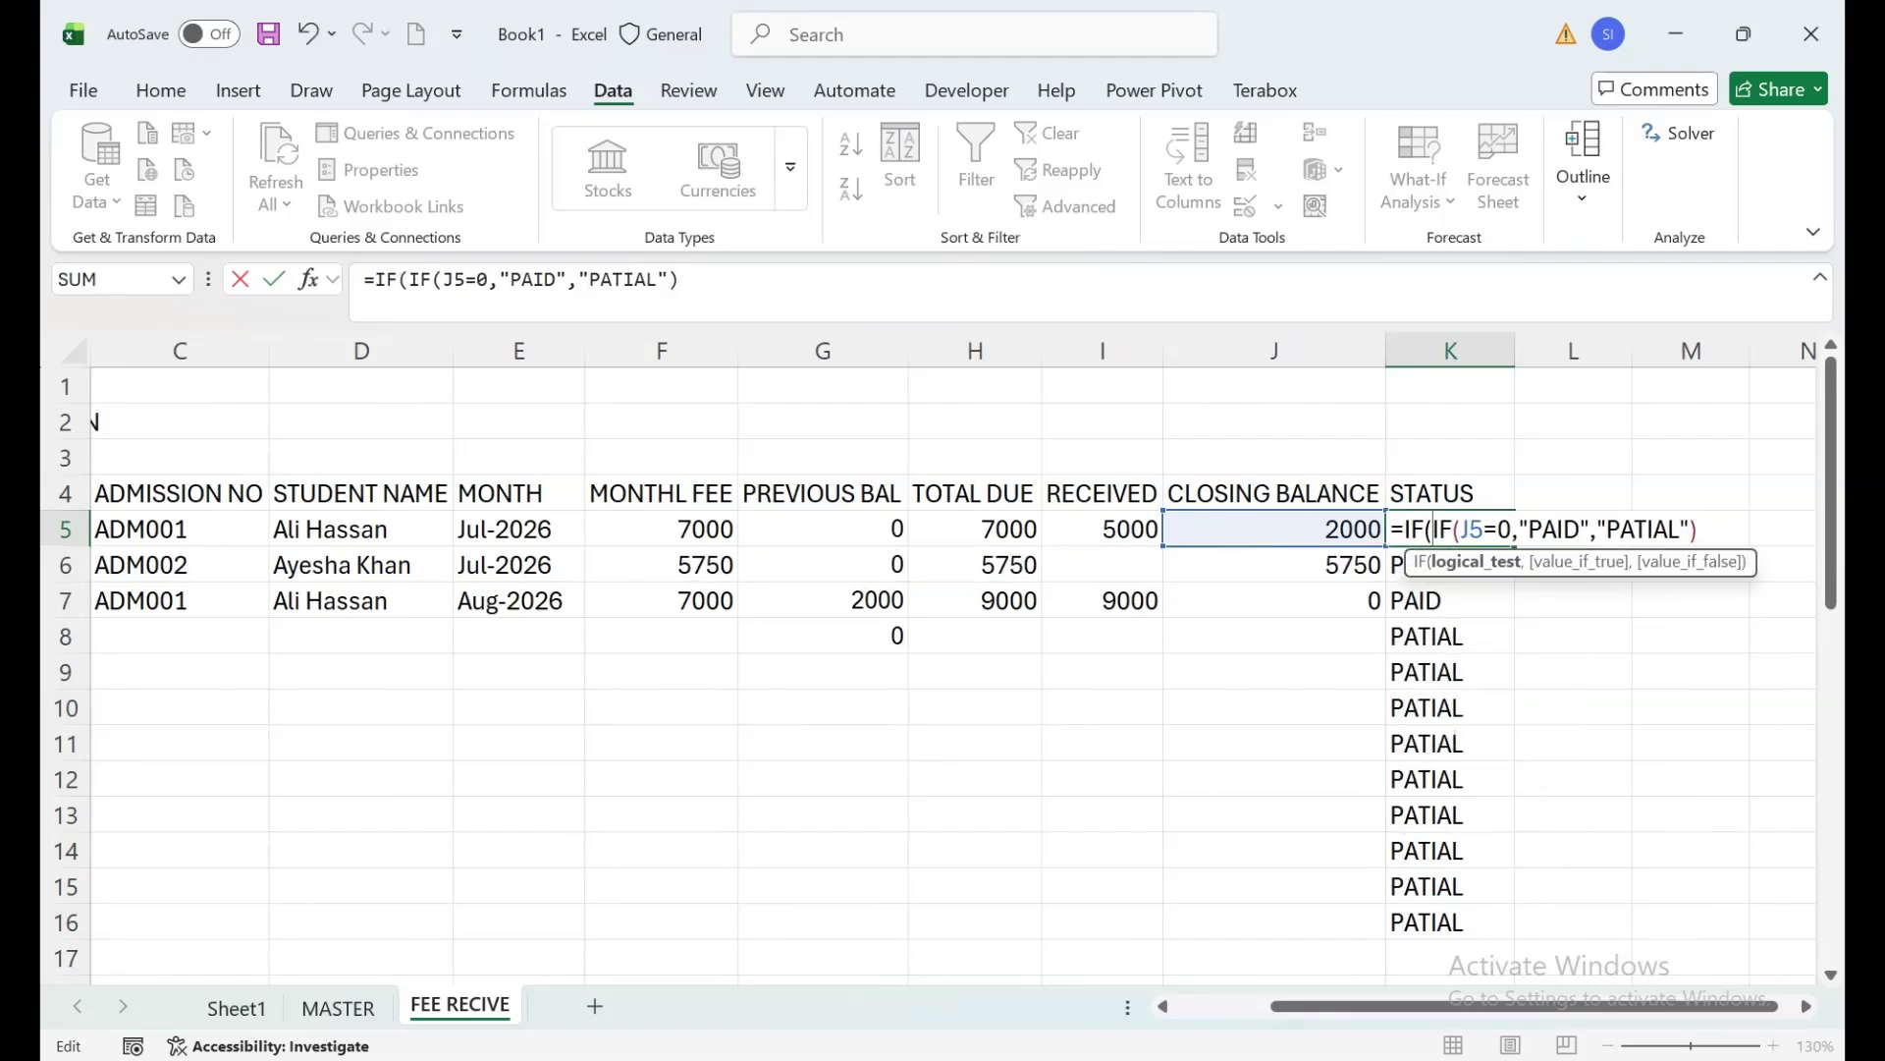
left_click(147, 530)
type("=")
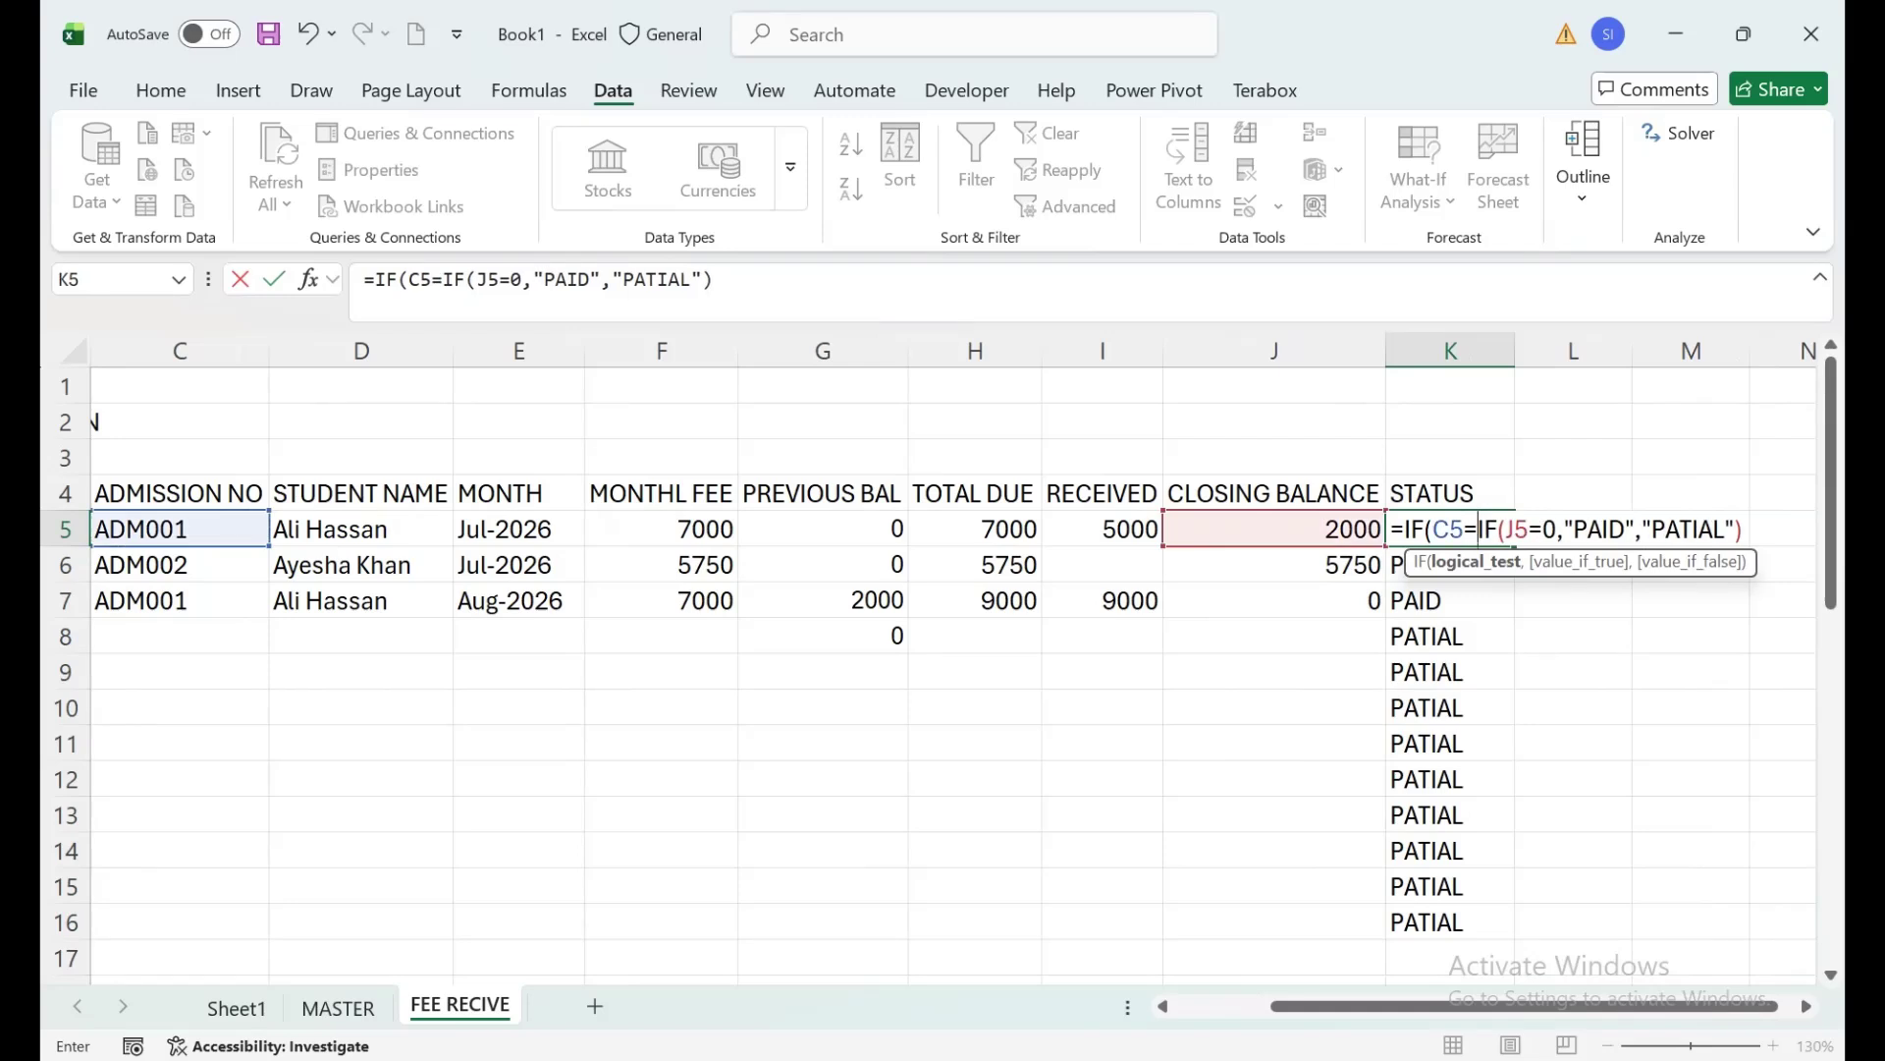
type("\"\",")
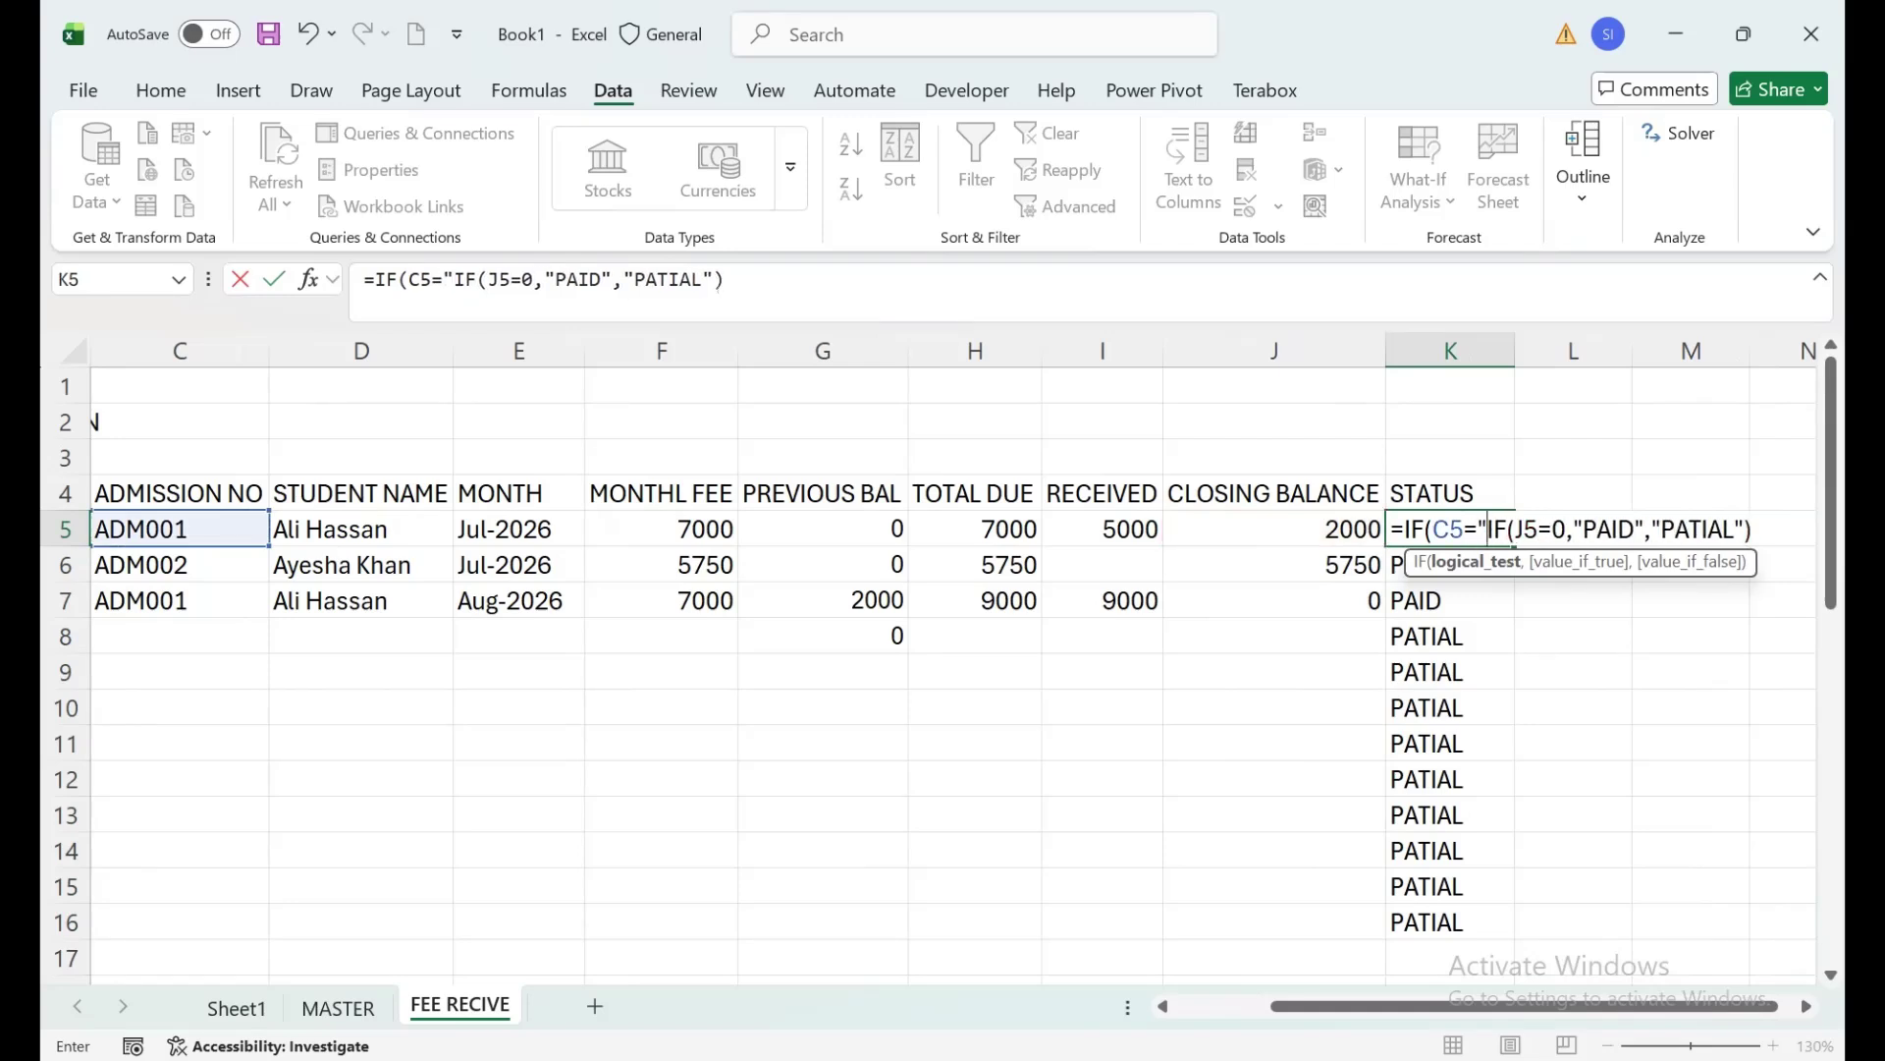
type("\"\",")
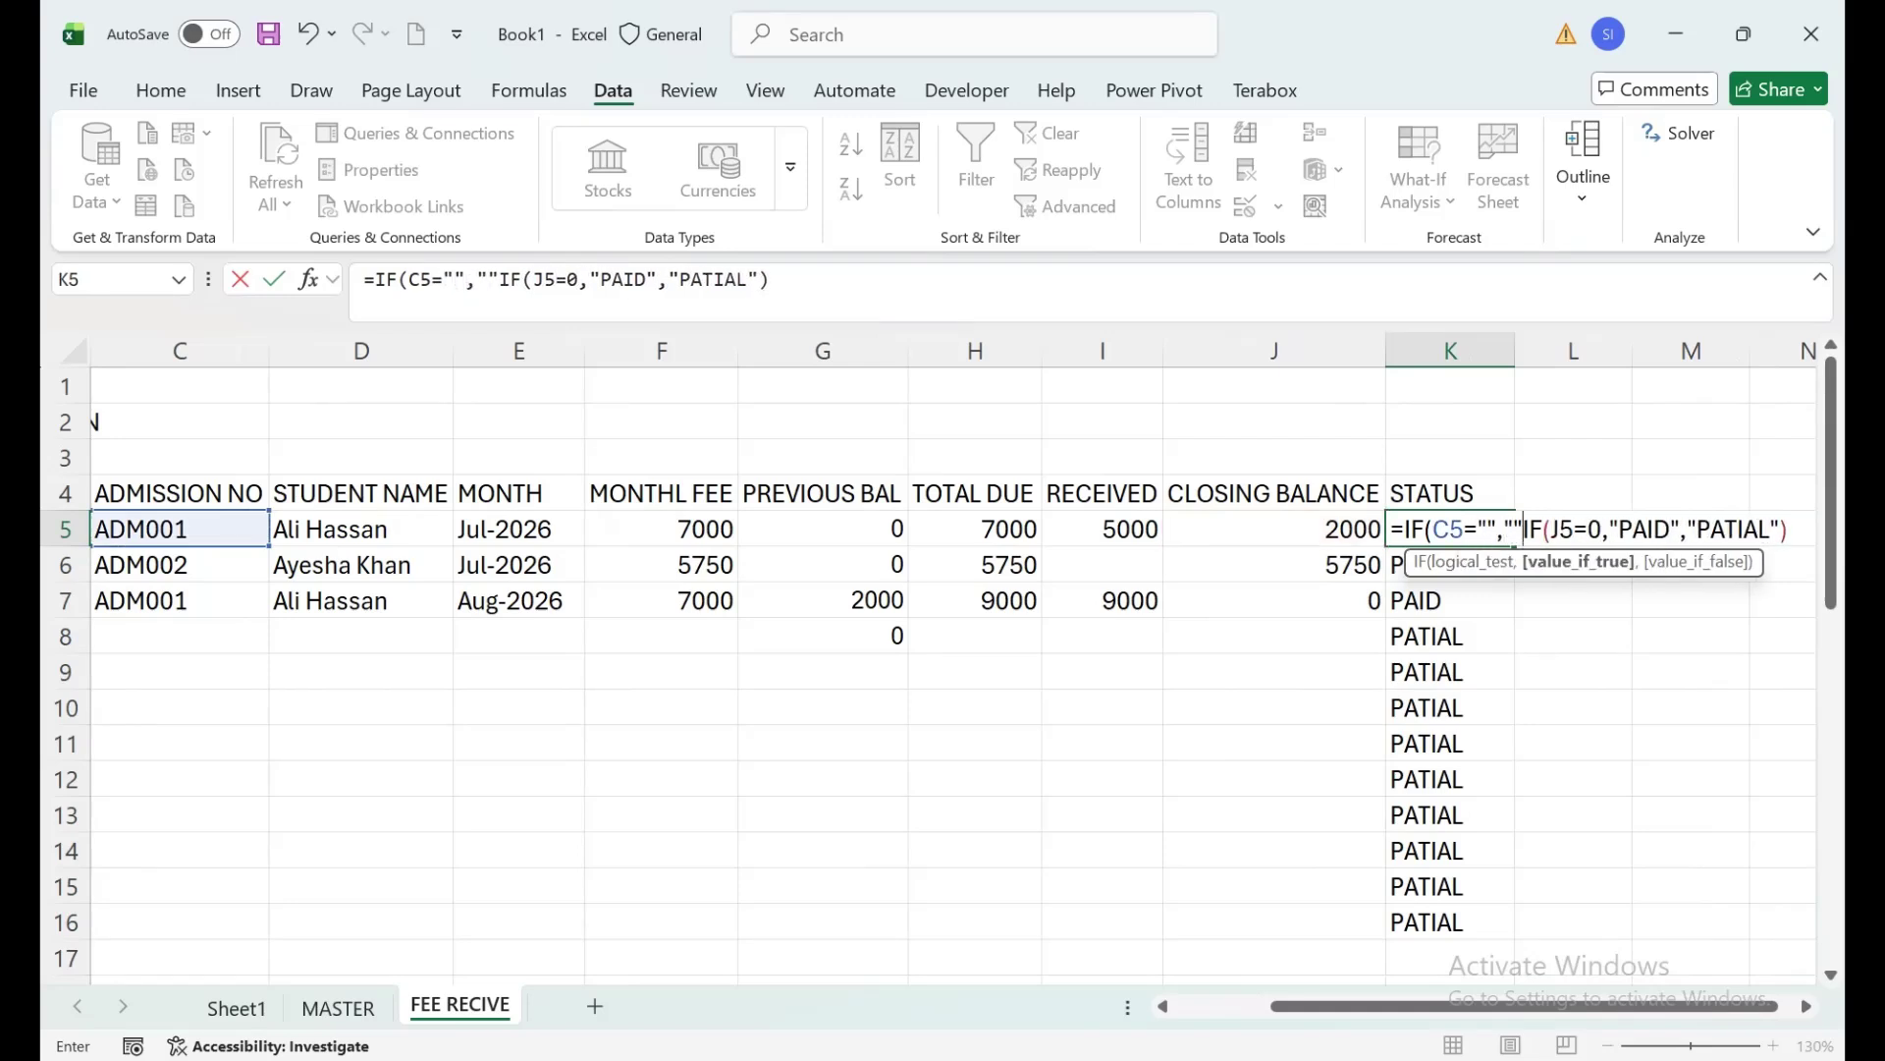
key("Return")
key("Return")
key("Up")
key("Up")
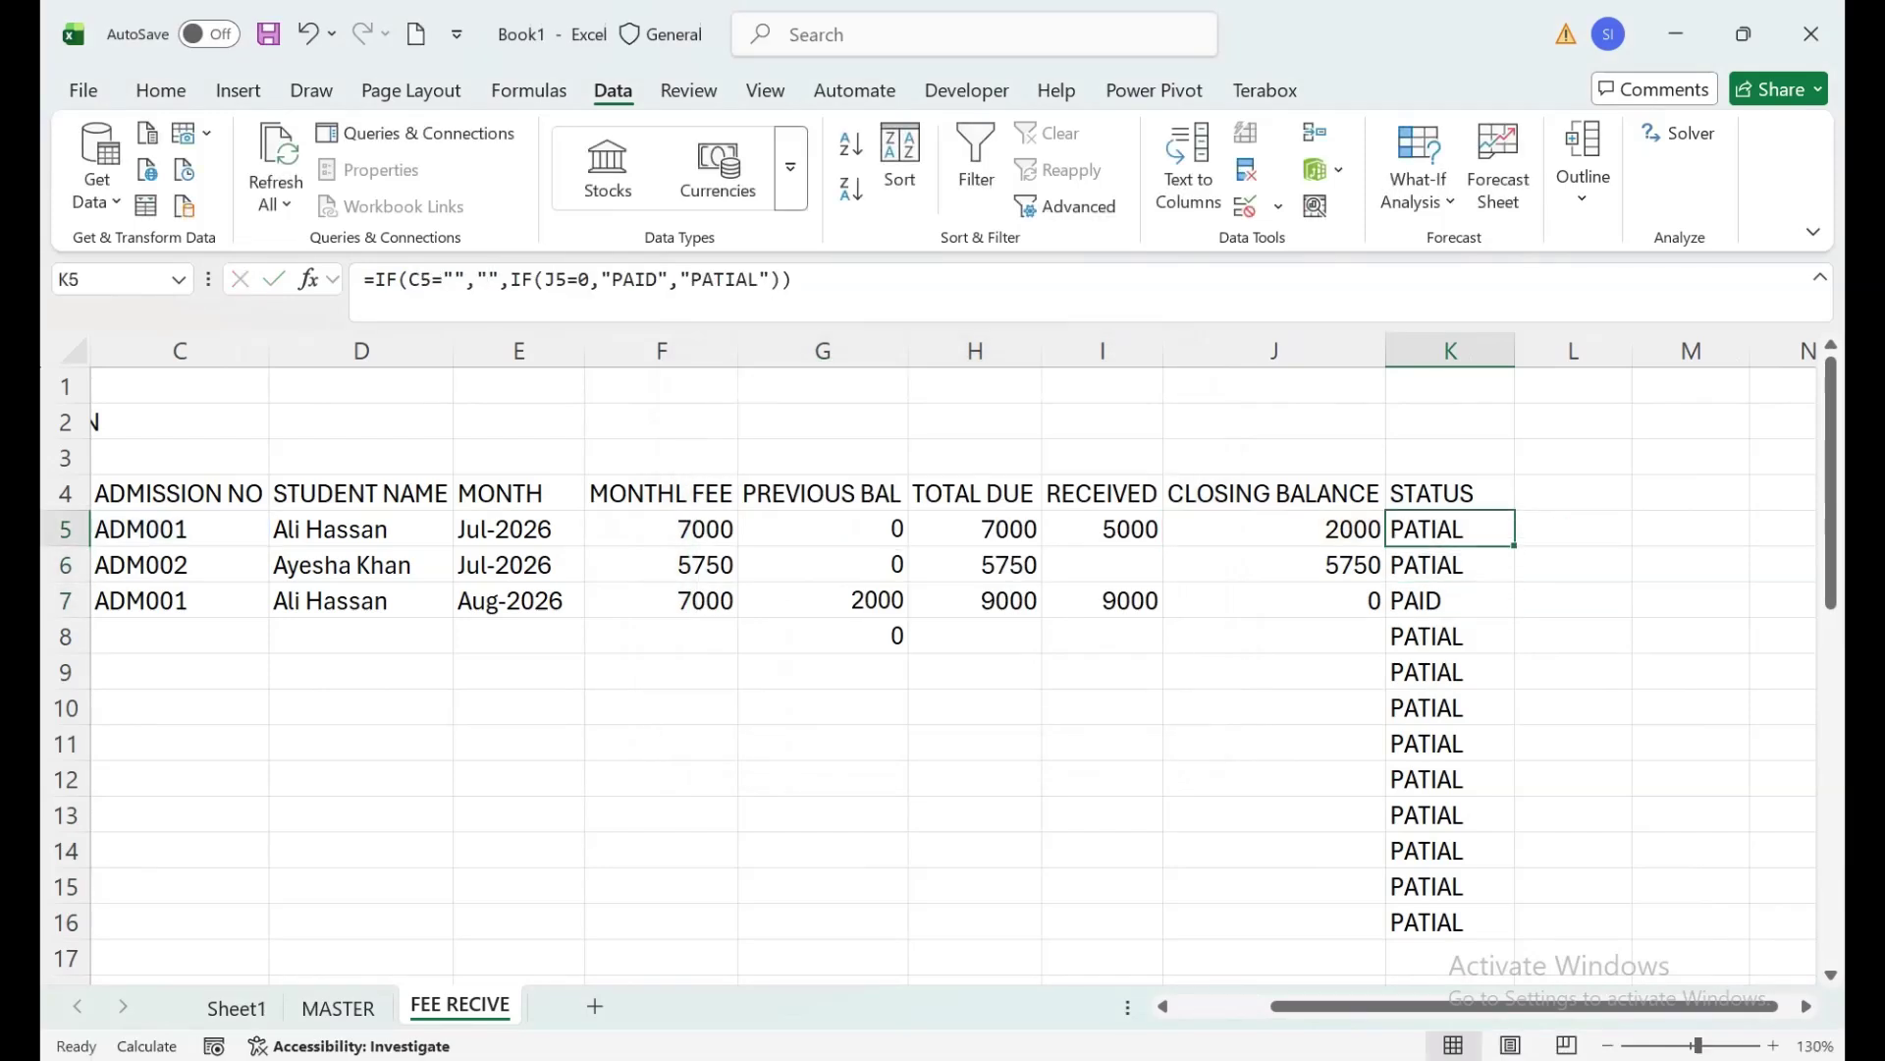
key("ctrl+shift+Down")
key("ctrl+d")
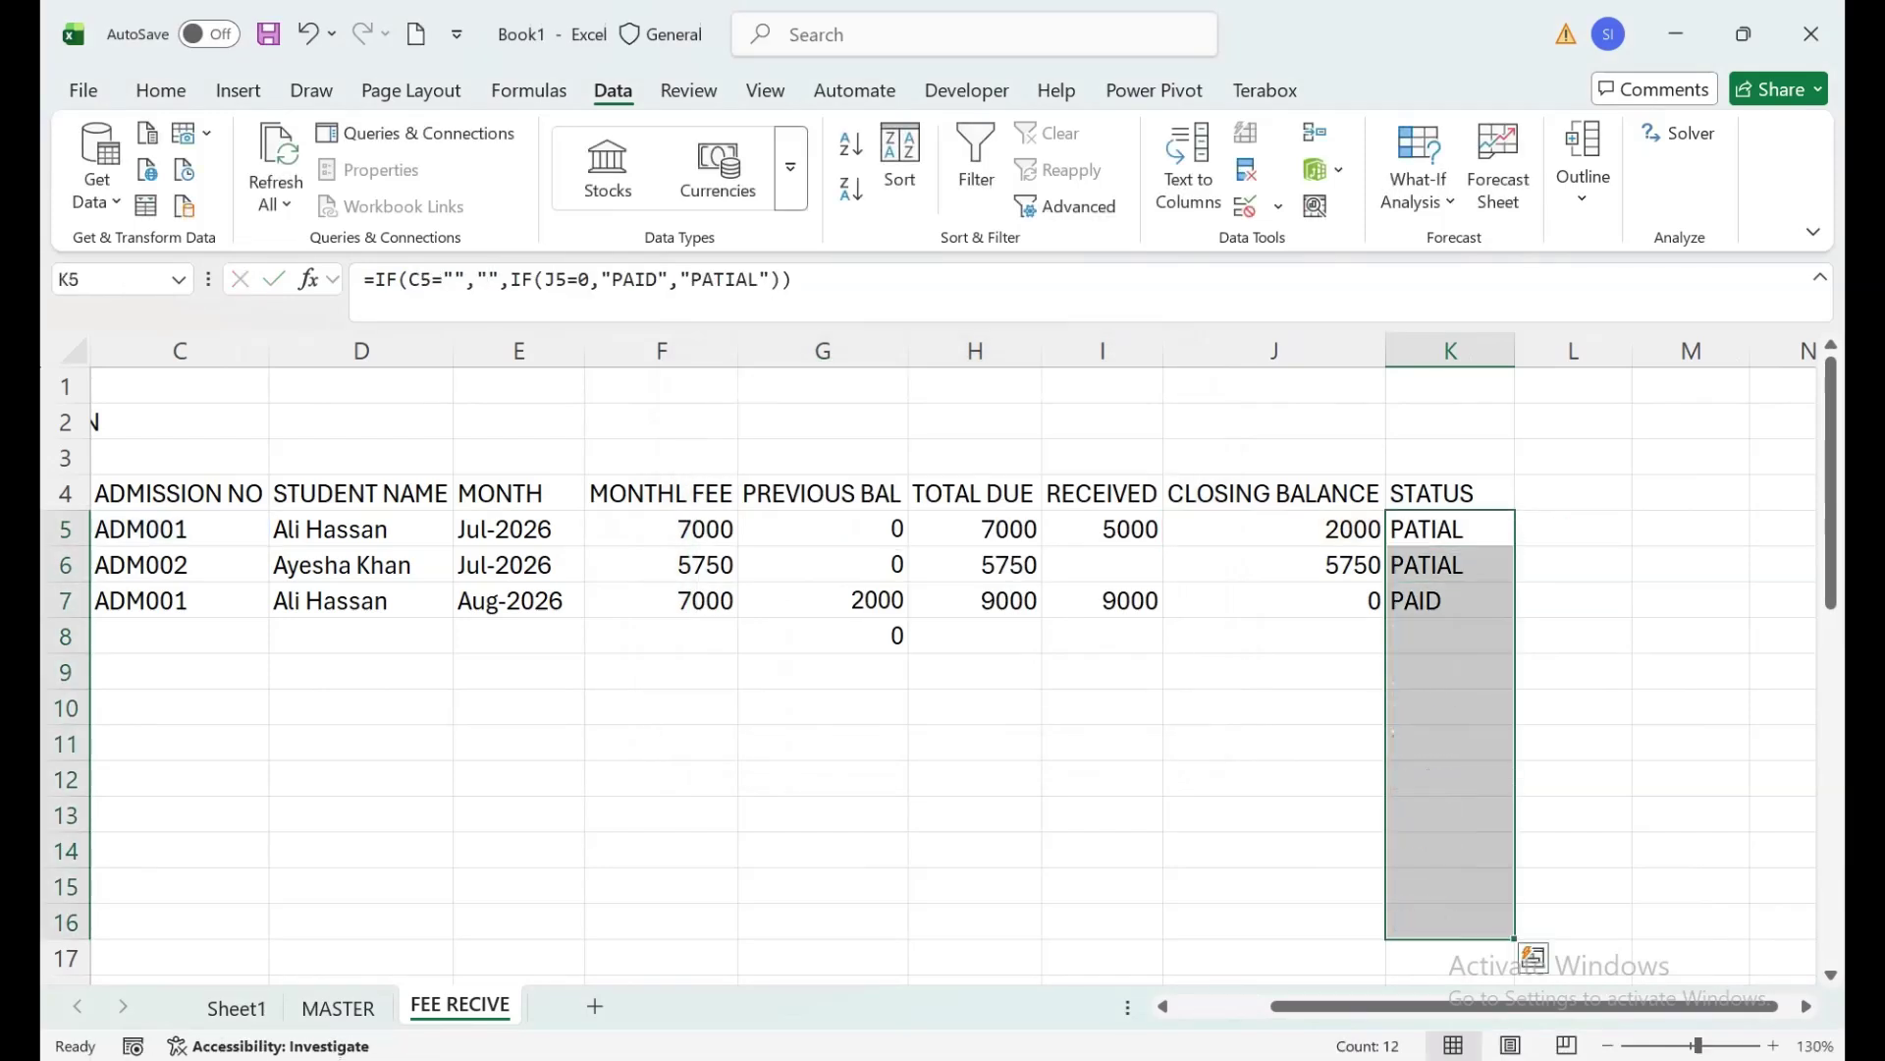
Wrap the PREVIOUS BAL formula in G5 in an outer IF that returns "" when C5 is blank: =IF(C5="","",IF(COUNTIF(...)...)).
key("Left")
key("Left")
key("Left")
key("Left")
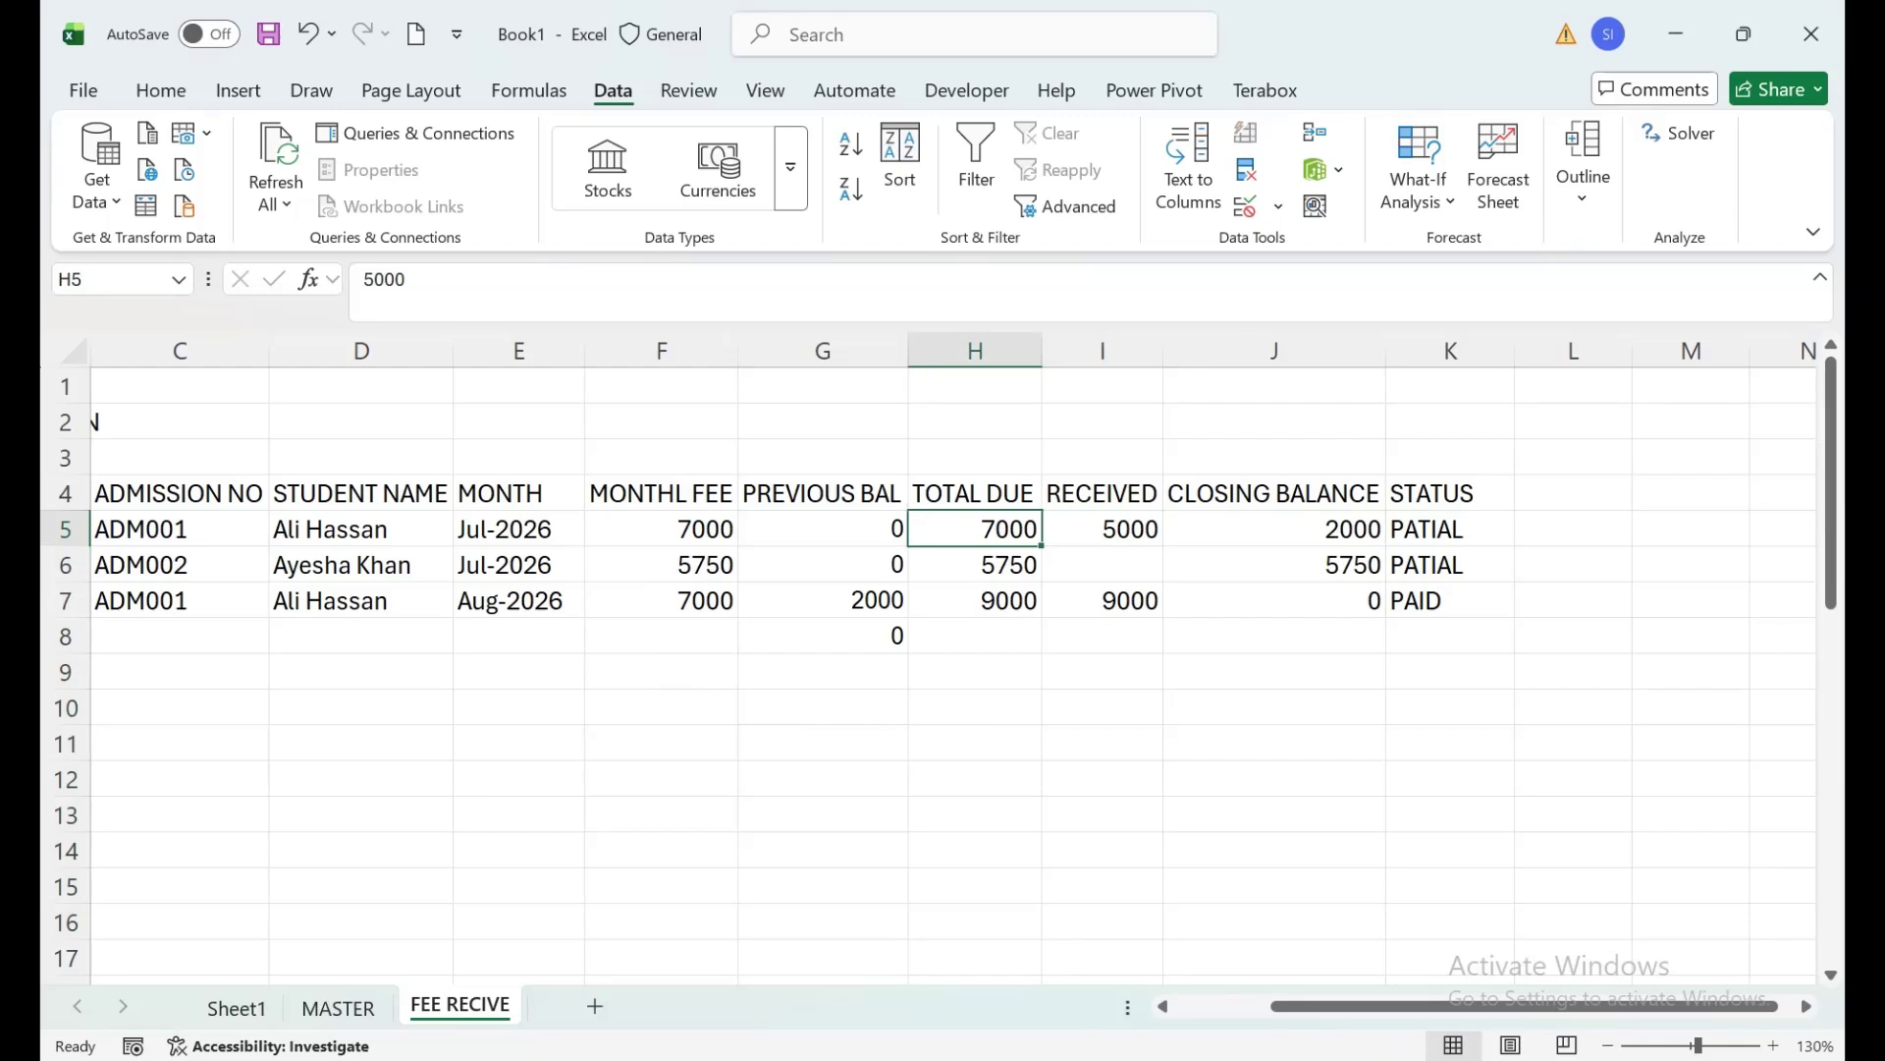
key("Left")
key("Left")
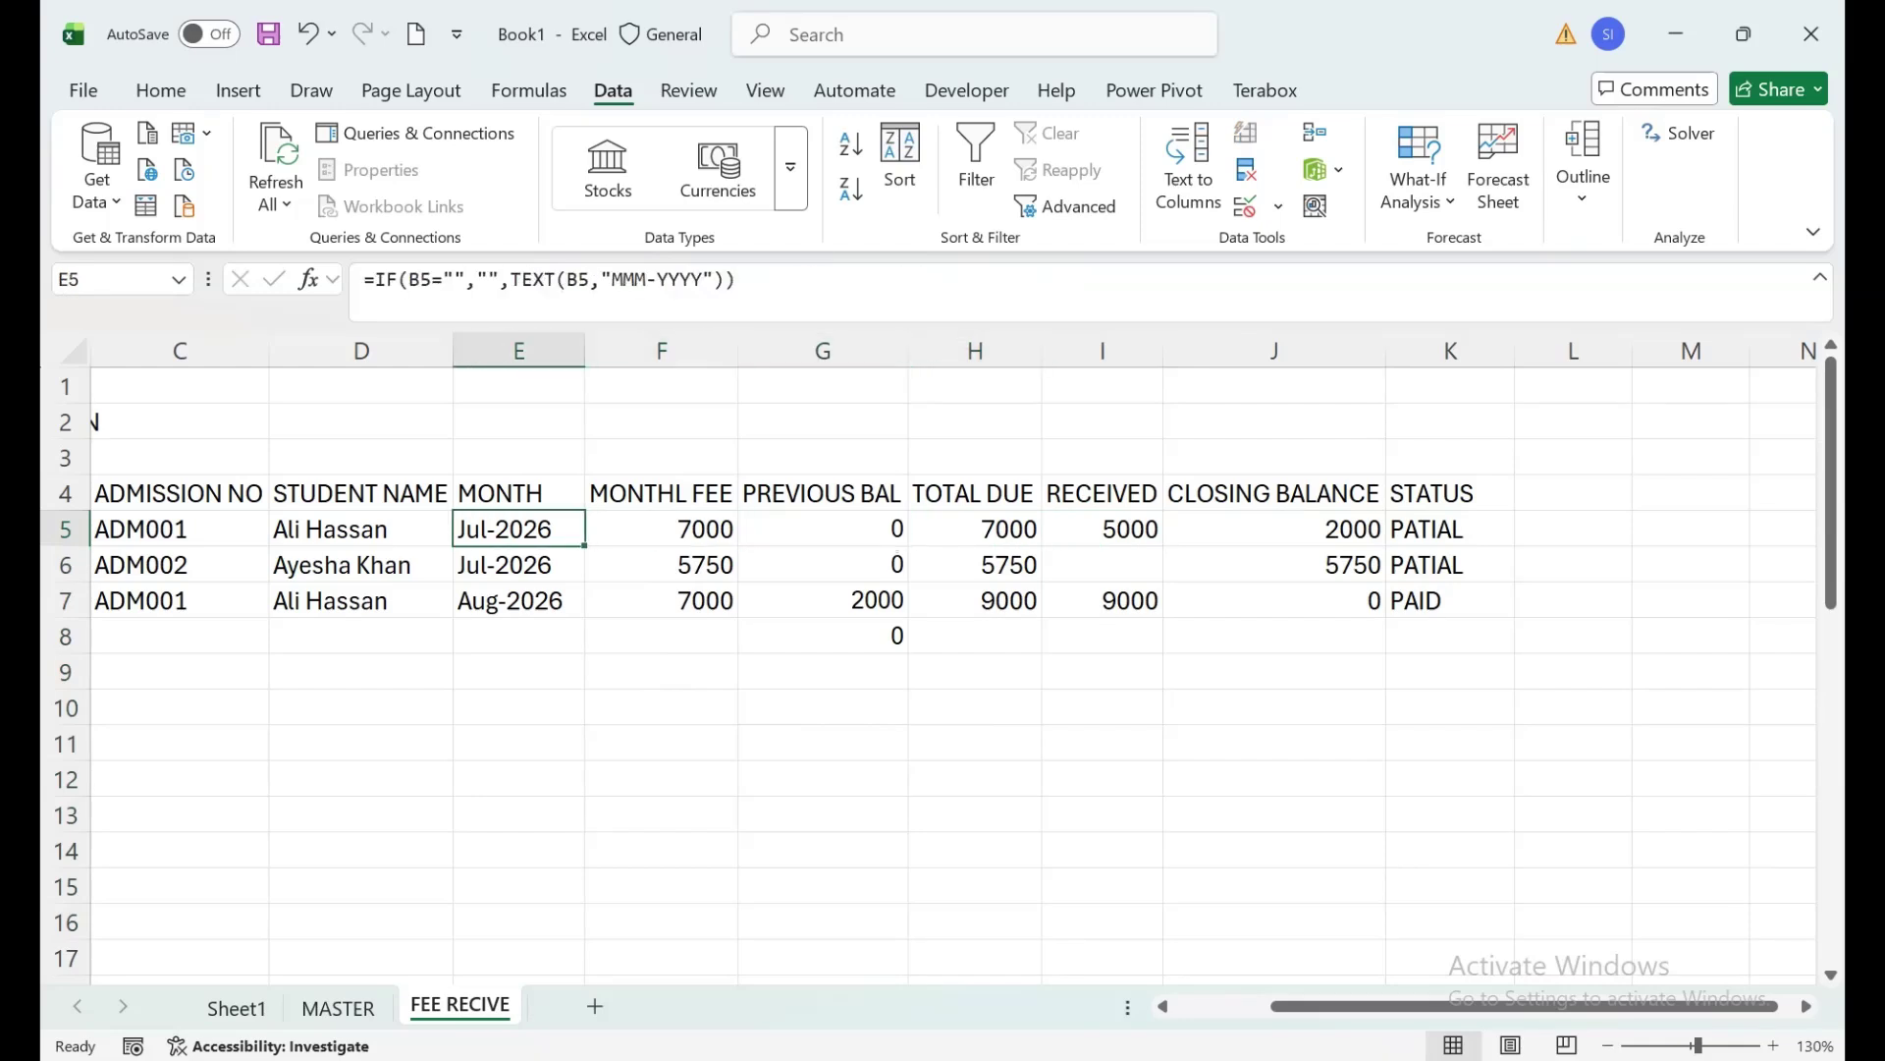
key("Right")
key("Right")
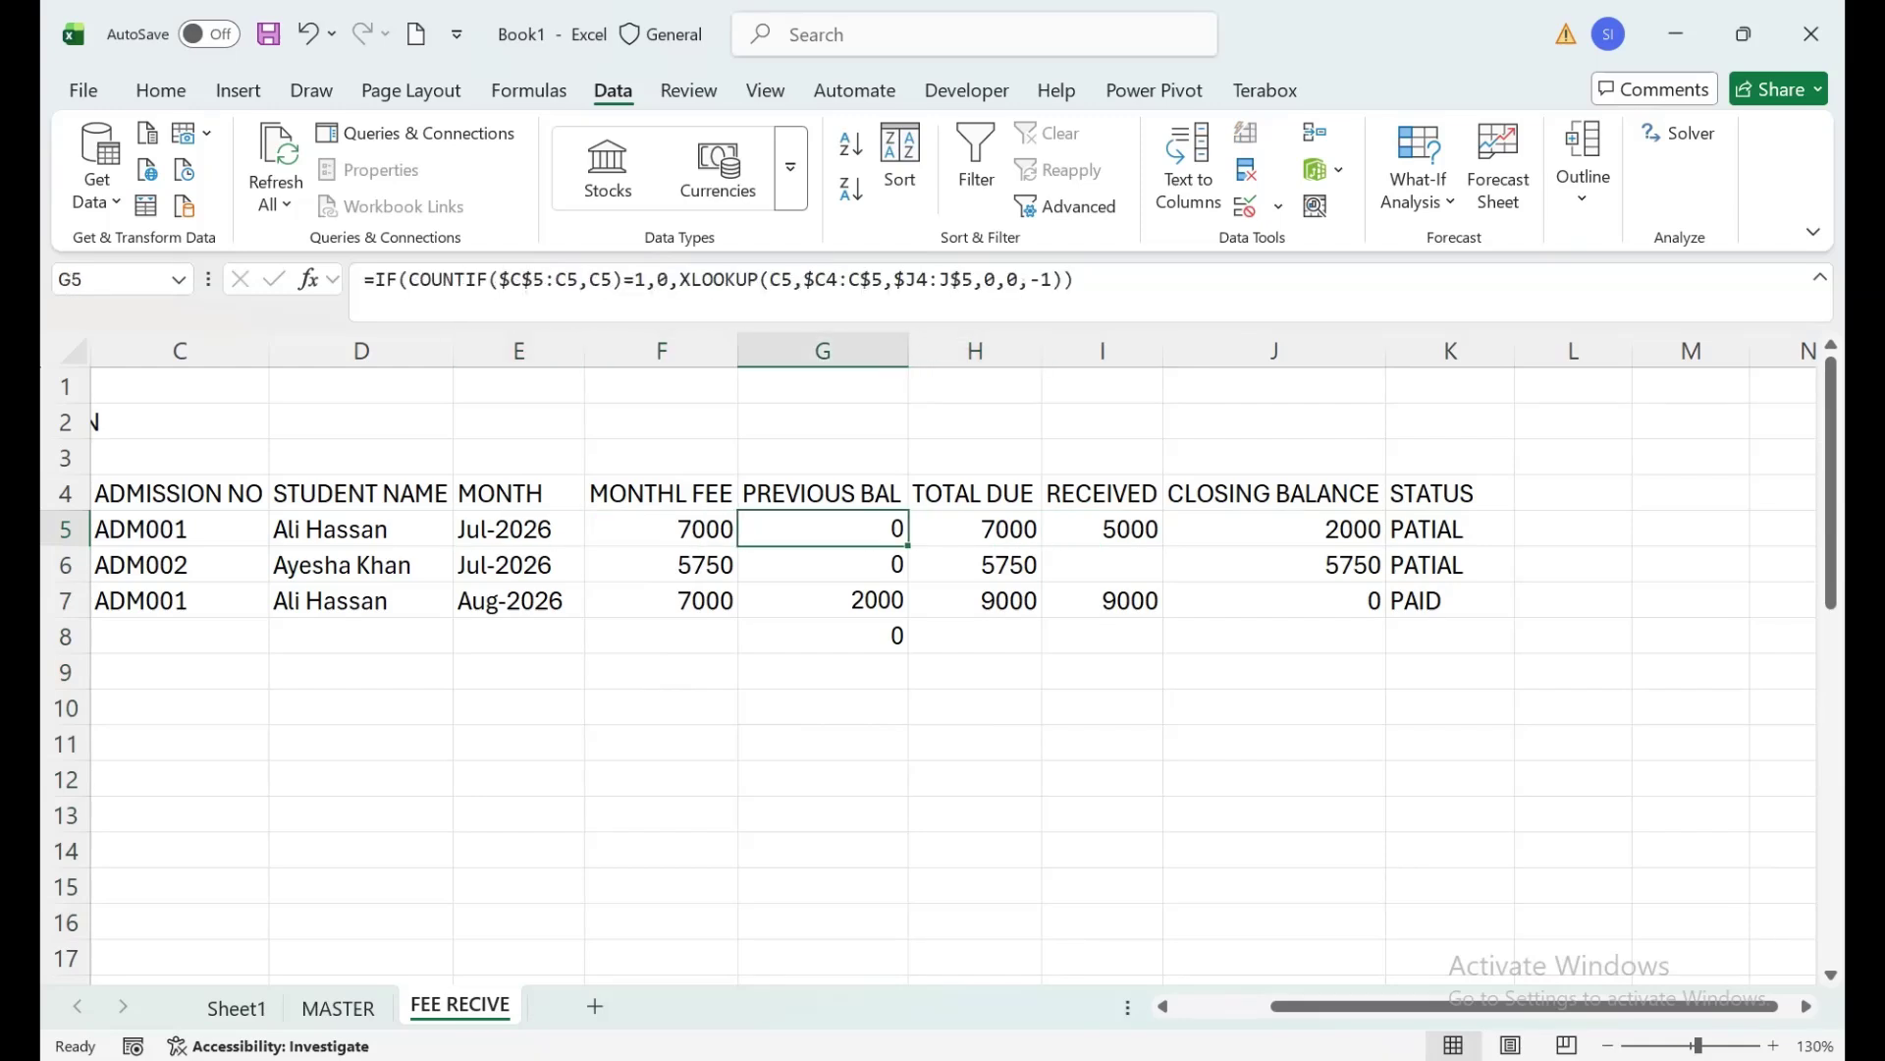
key("F2")
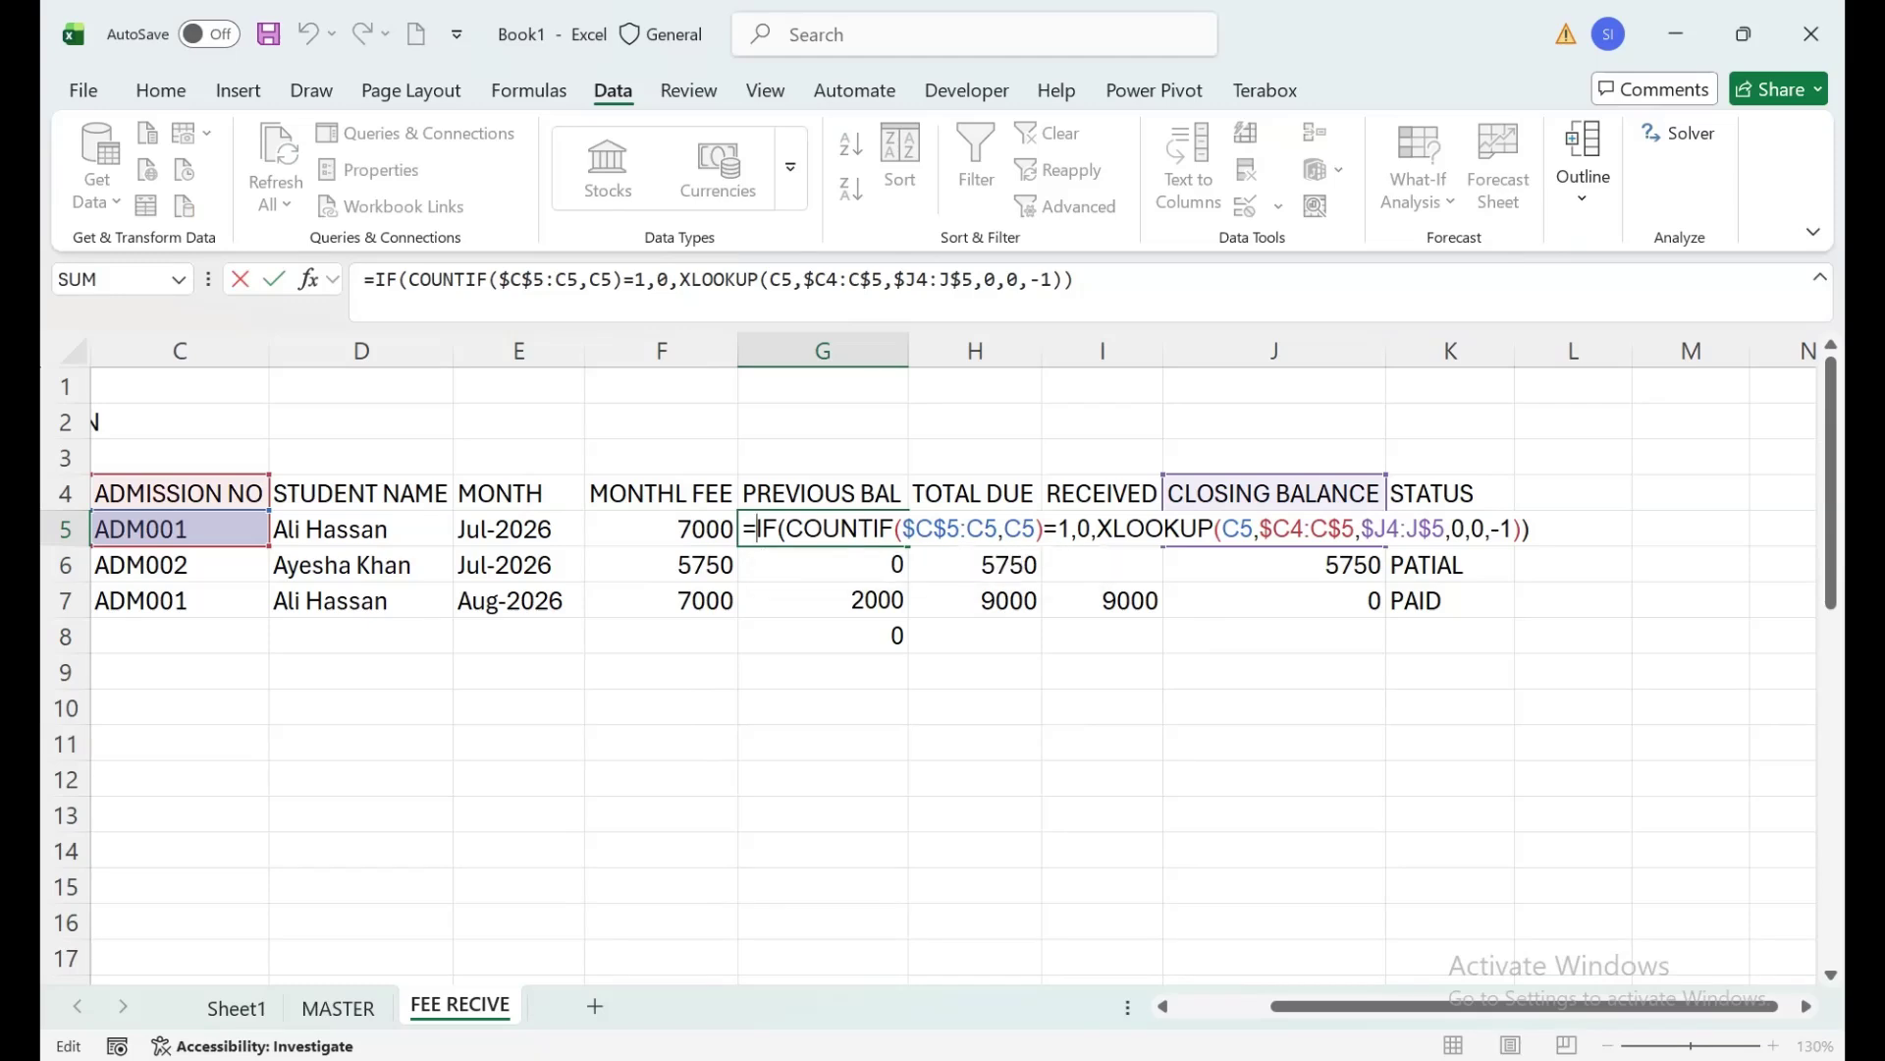
type("IF")
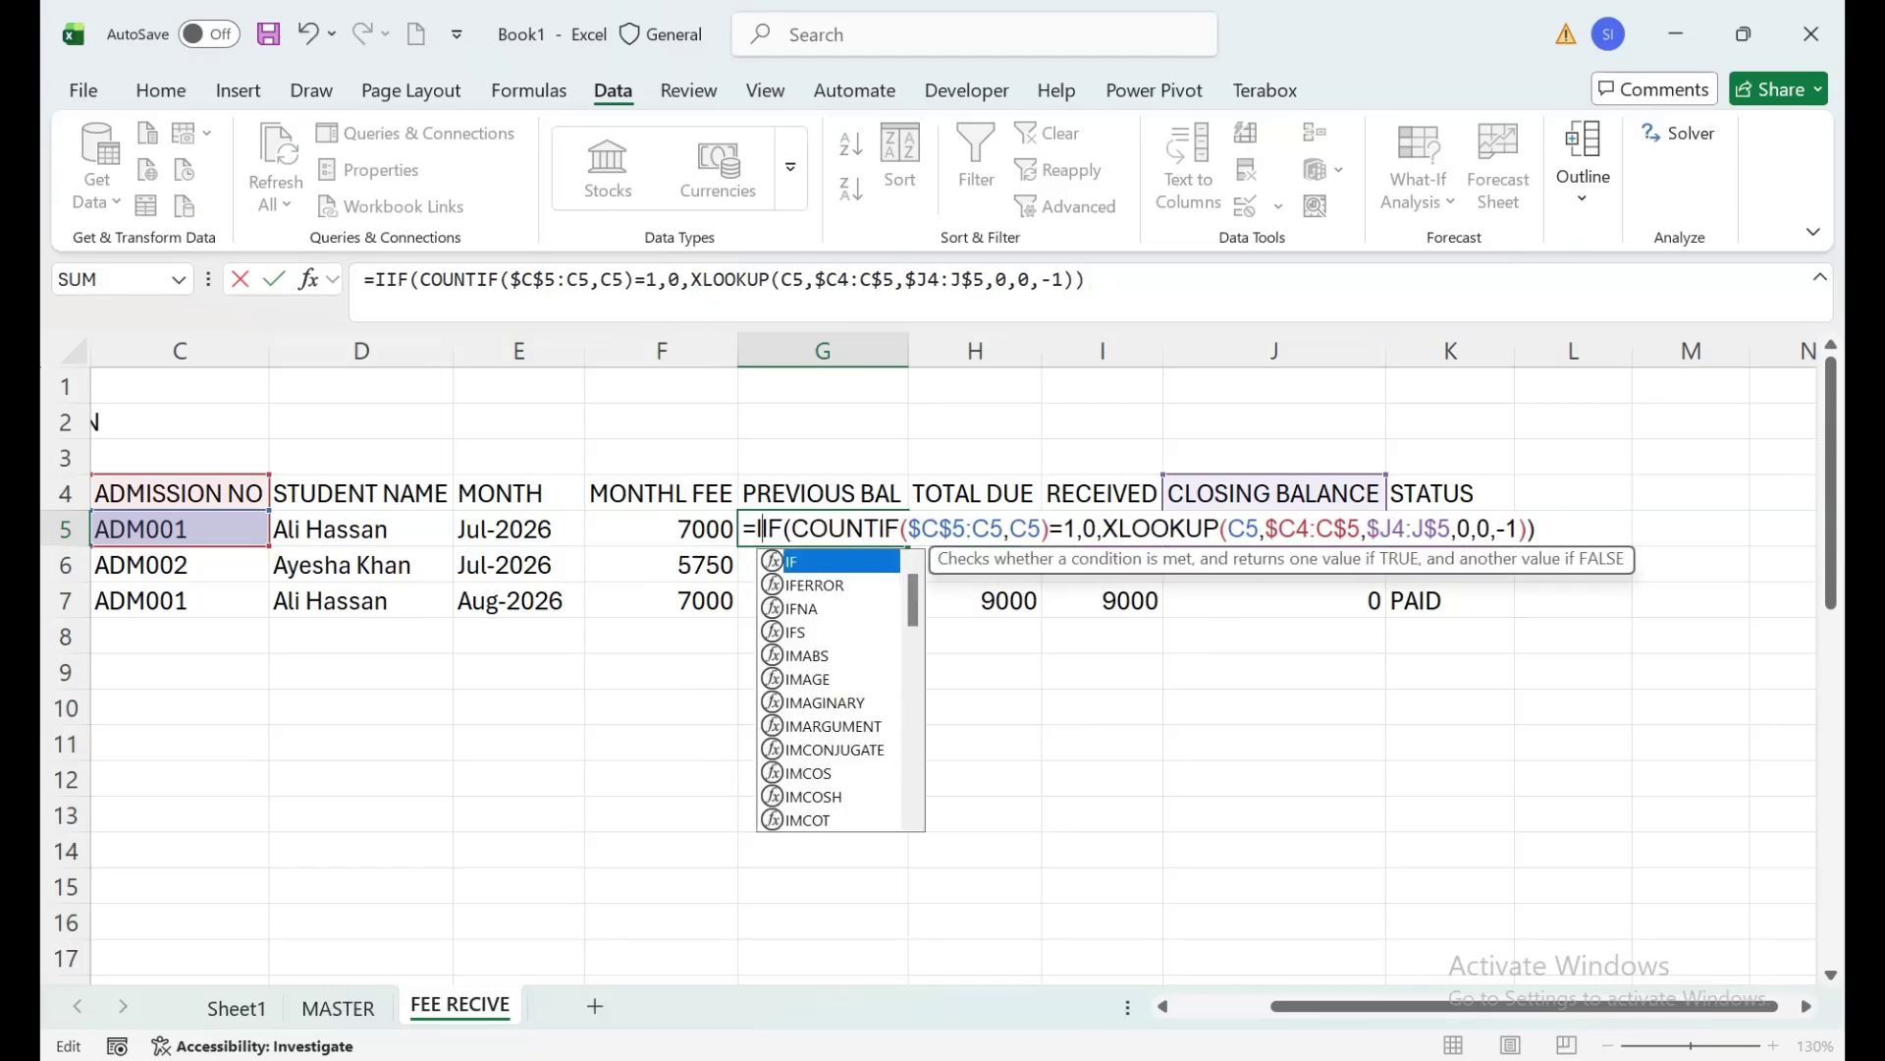
type("(")
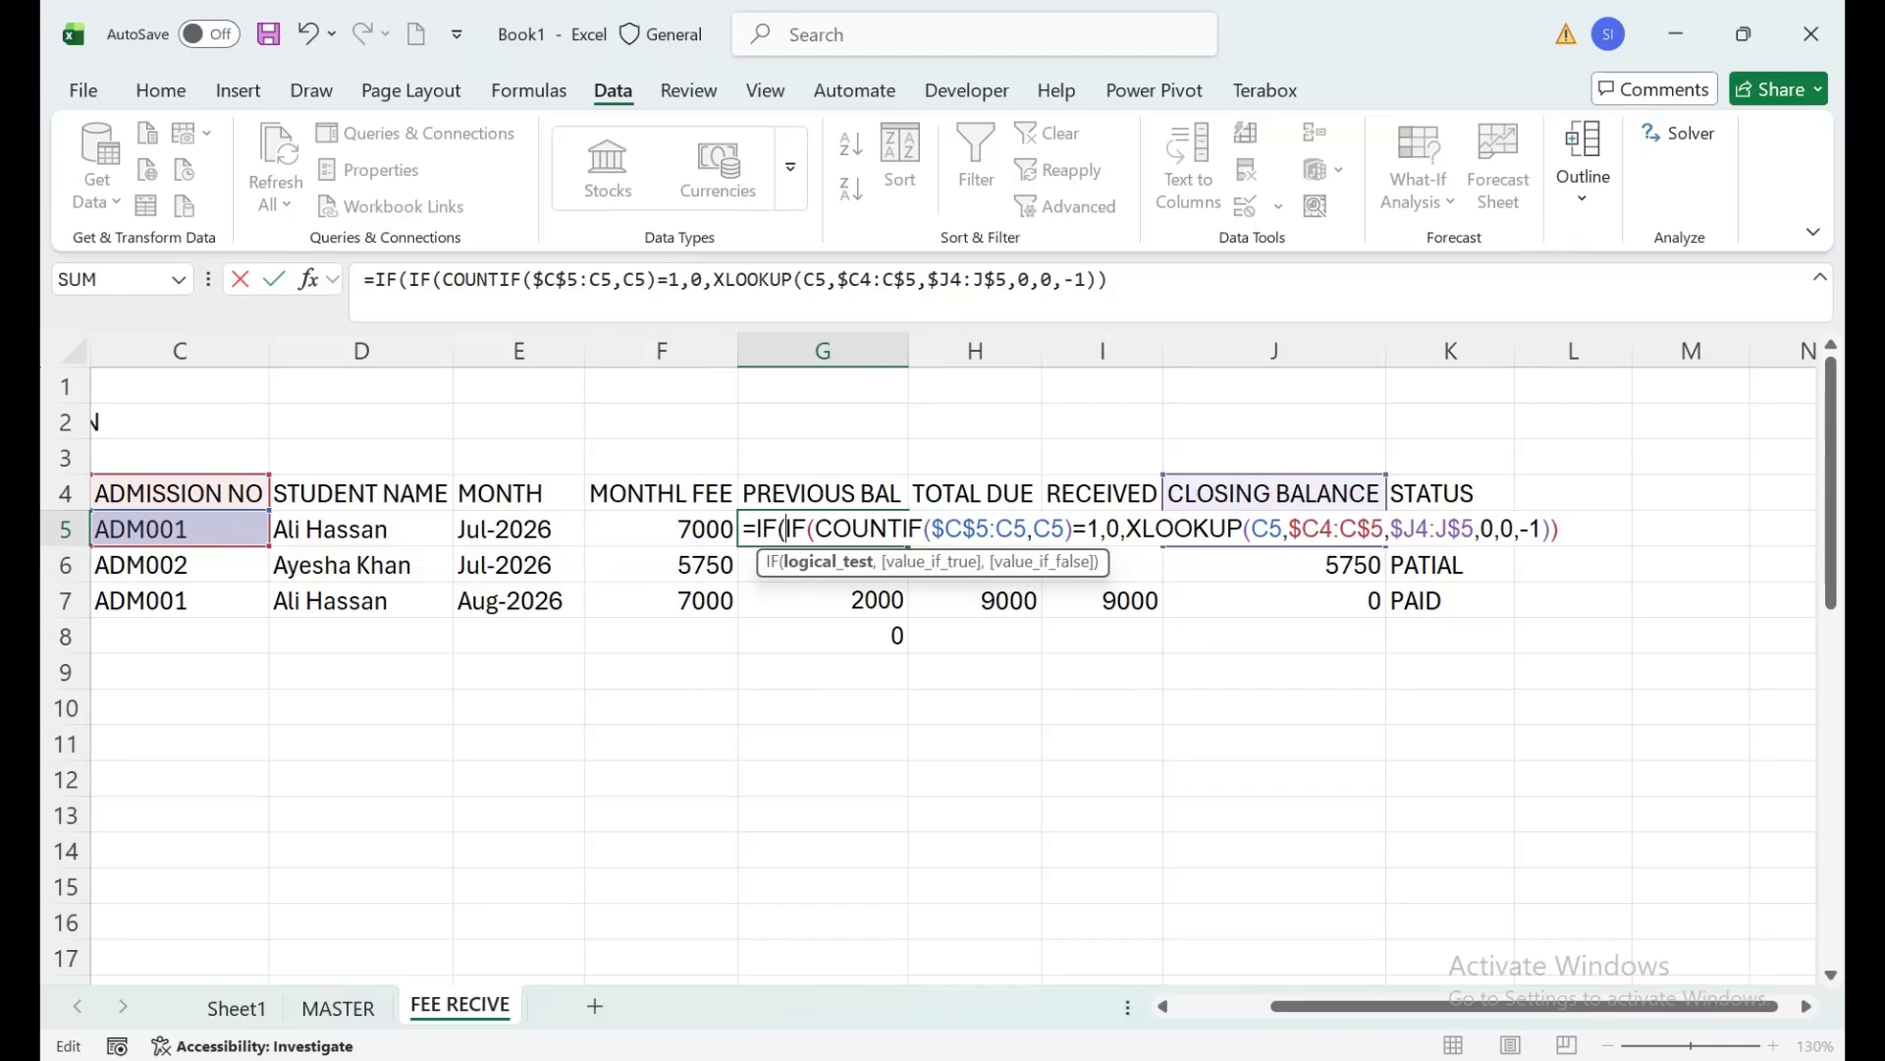
left_click(179, 529)
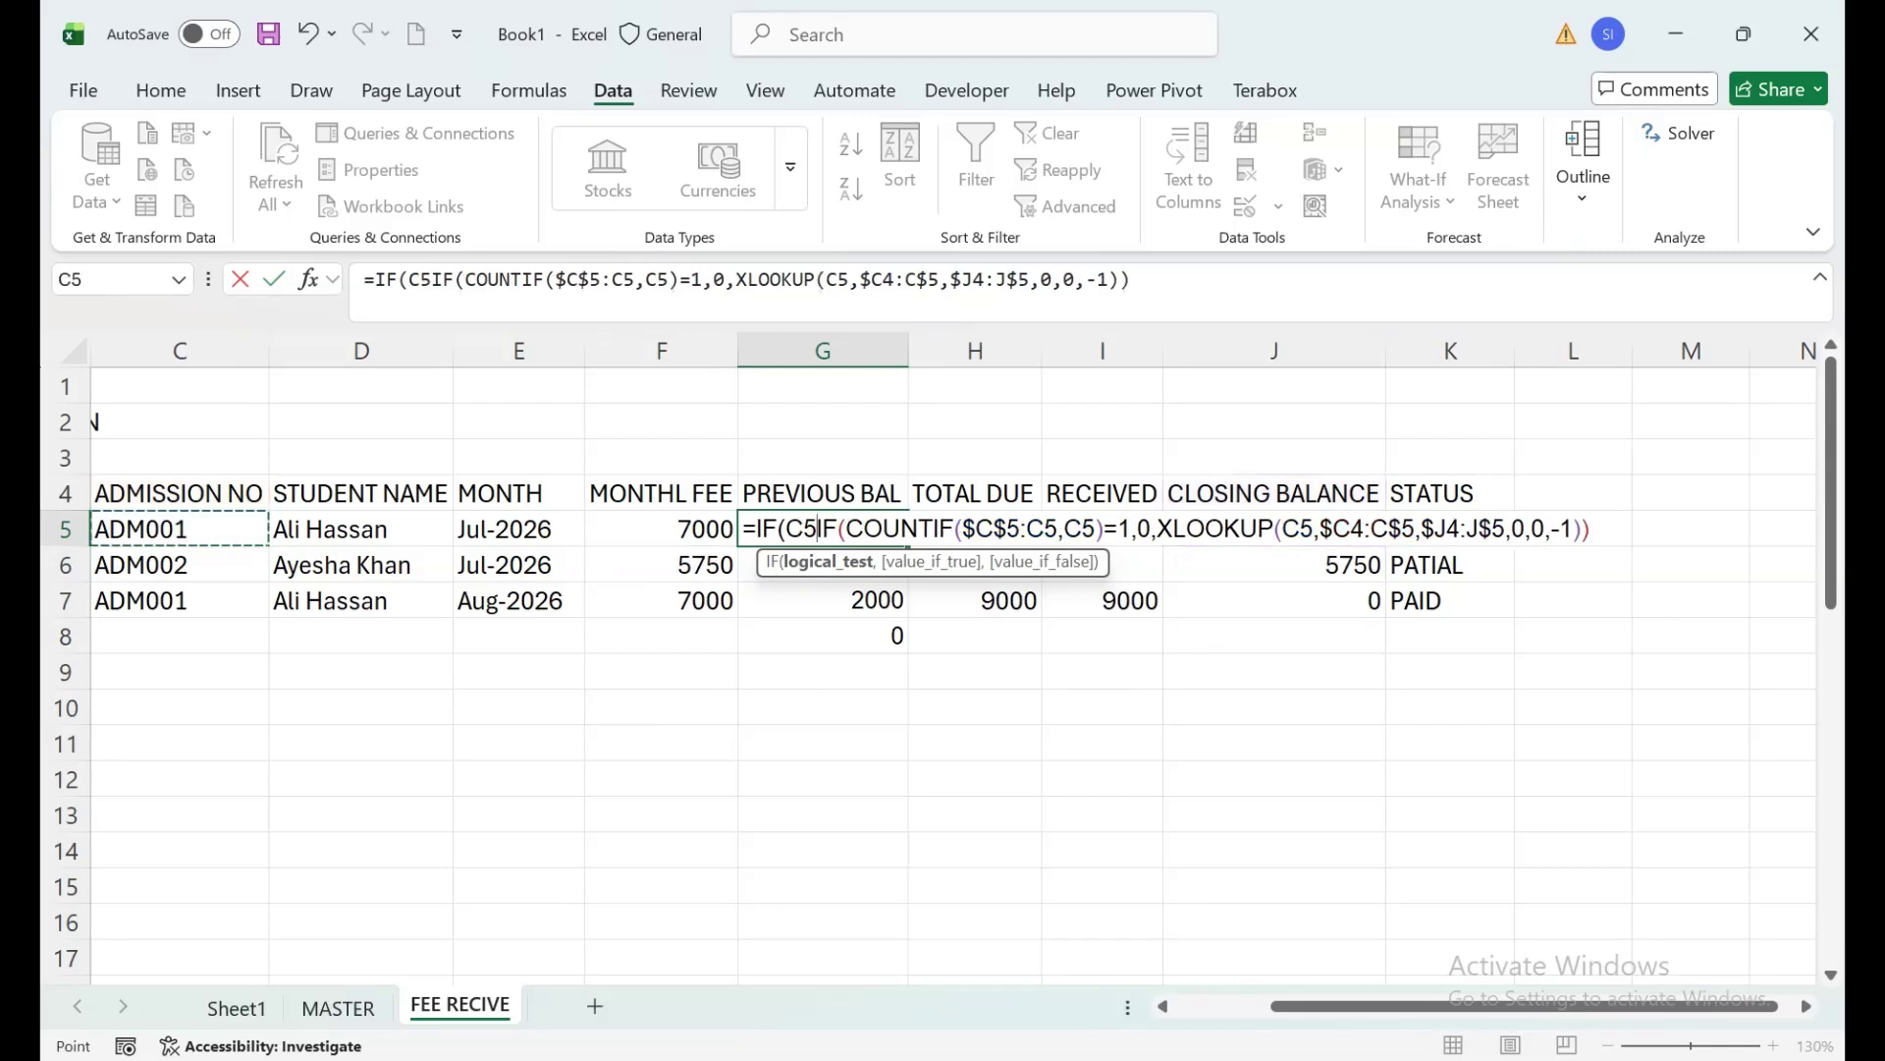
type("=\"\",\"\"")
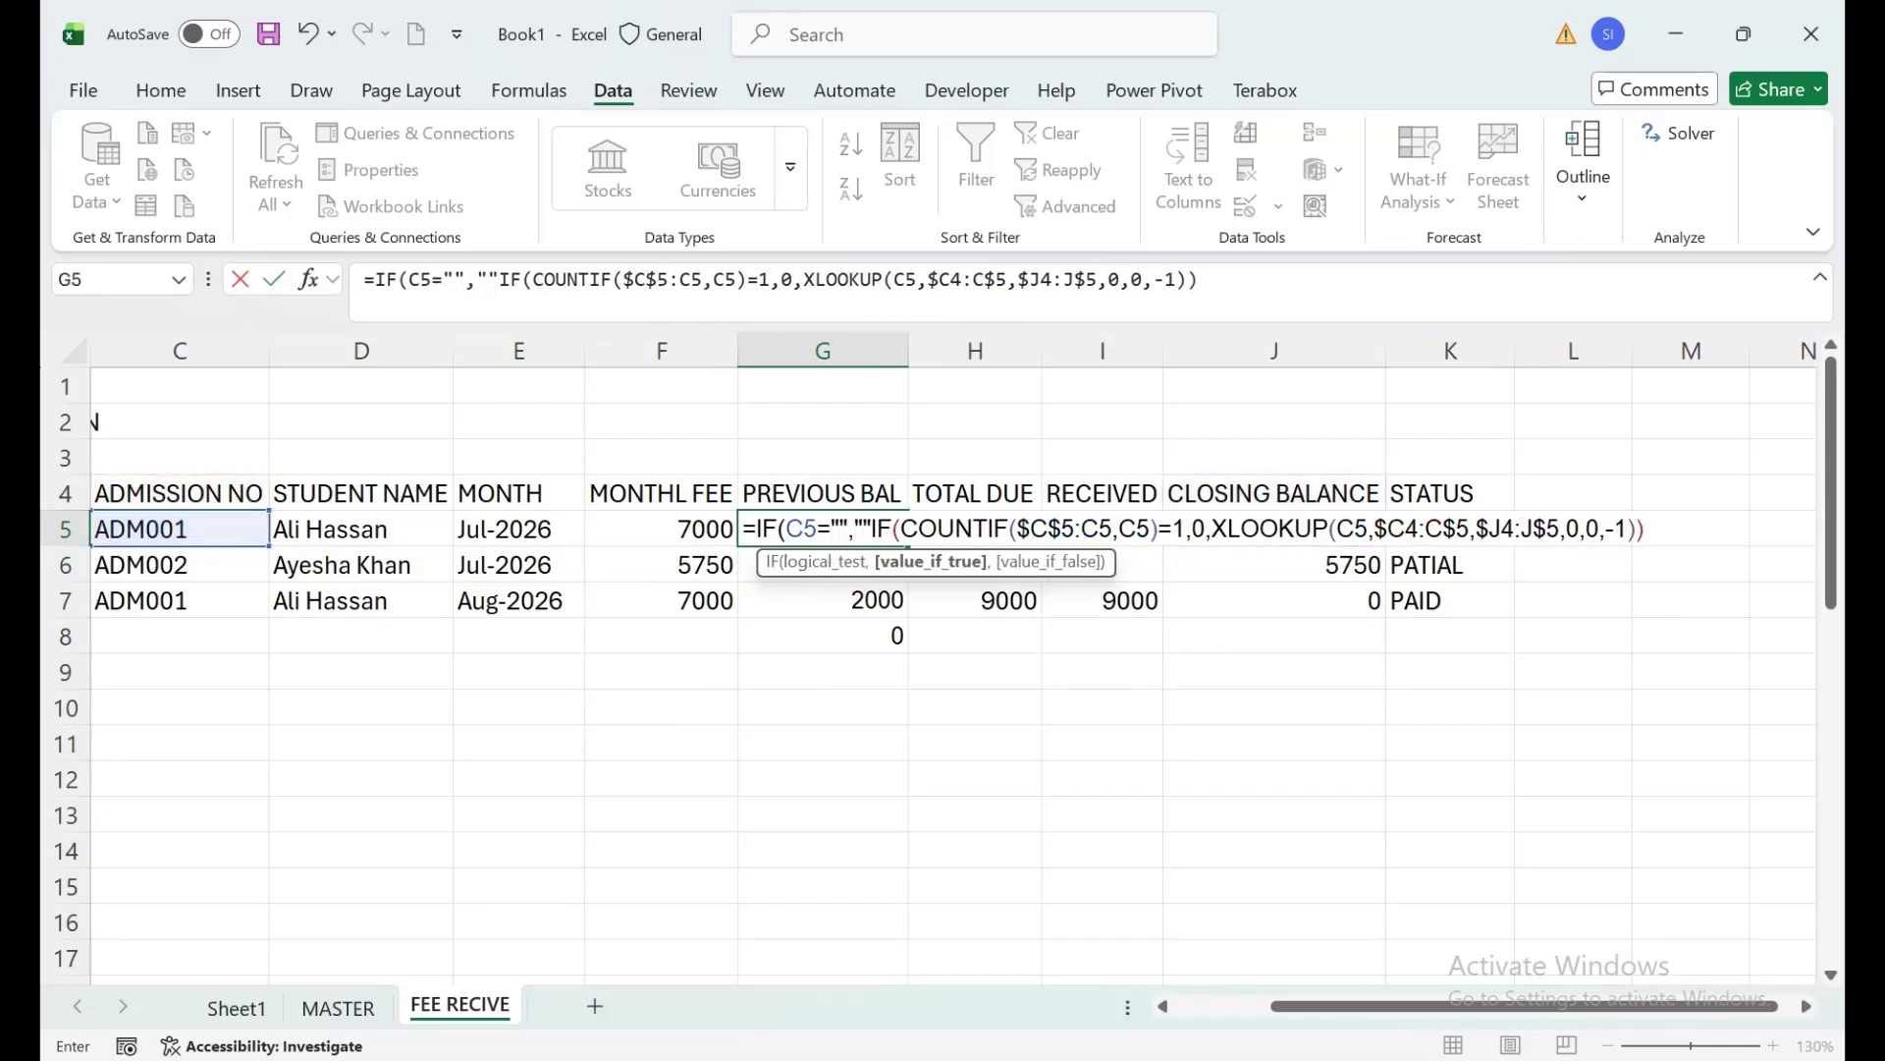
type(",")
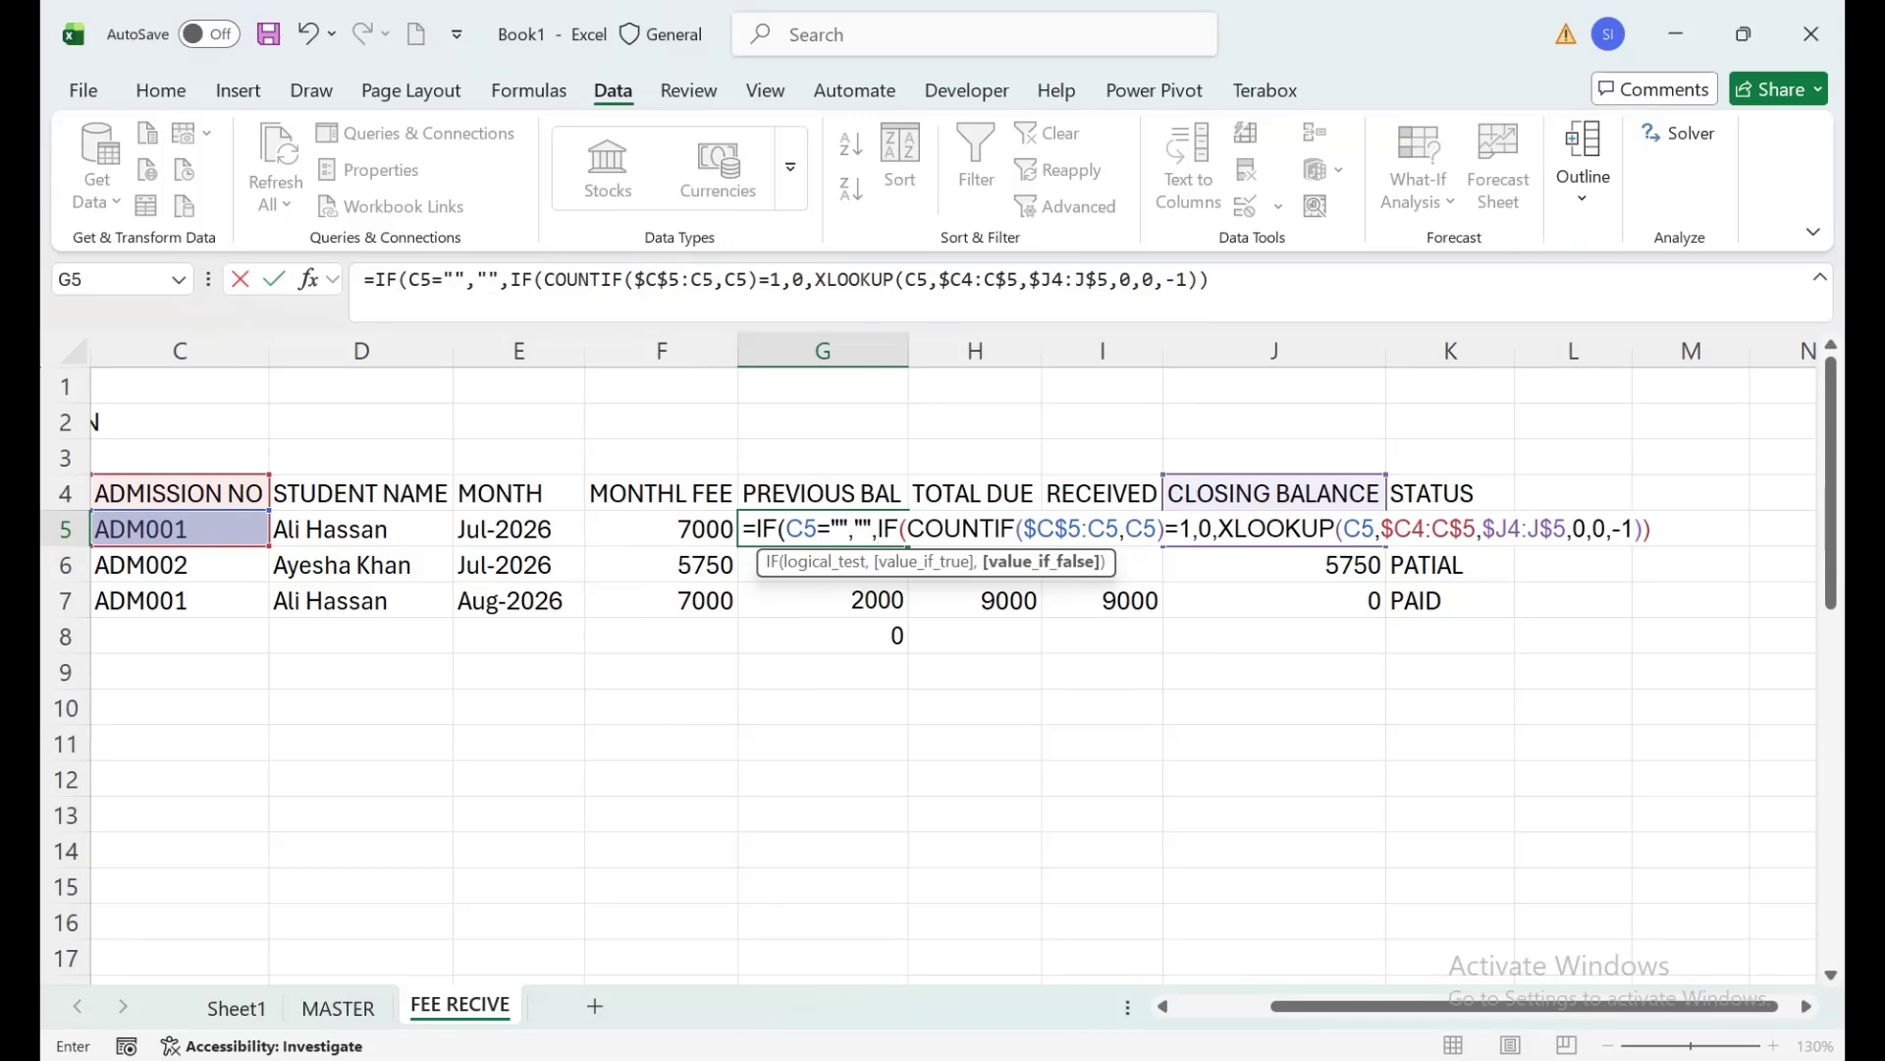
key("Return")
key("Return")
Fill the G5 formula down the PREVIOUS BAL column, well past the existing receipt rows.
key("Up")
key("shift+Down")
key("shift+Down")
key("shift+Down")
key("shift+Down")
key("shift+Down")
key("shift+Down")
key("shift+Down")
key("shift+Down")
key("shift+Down")
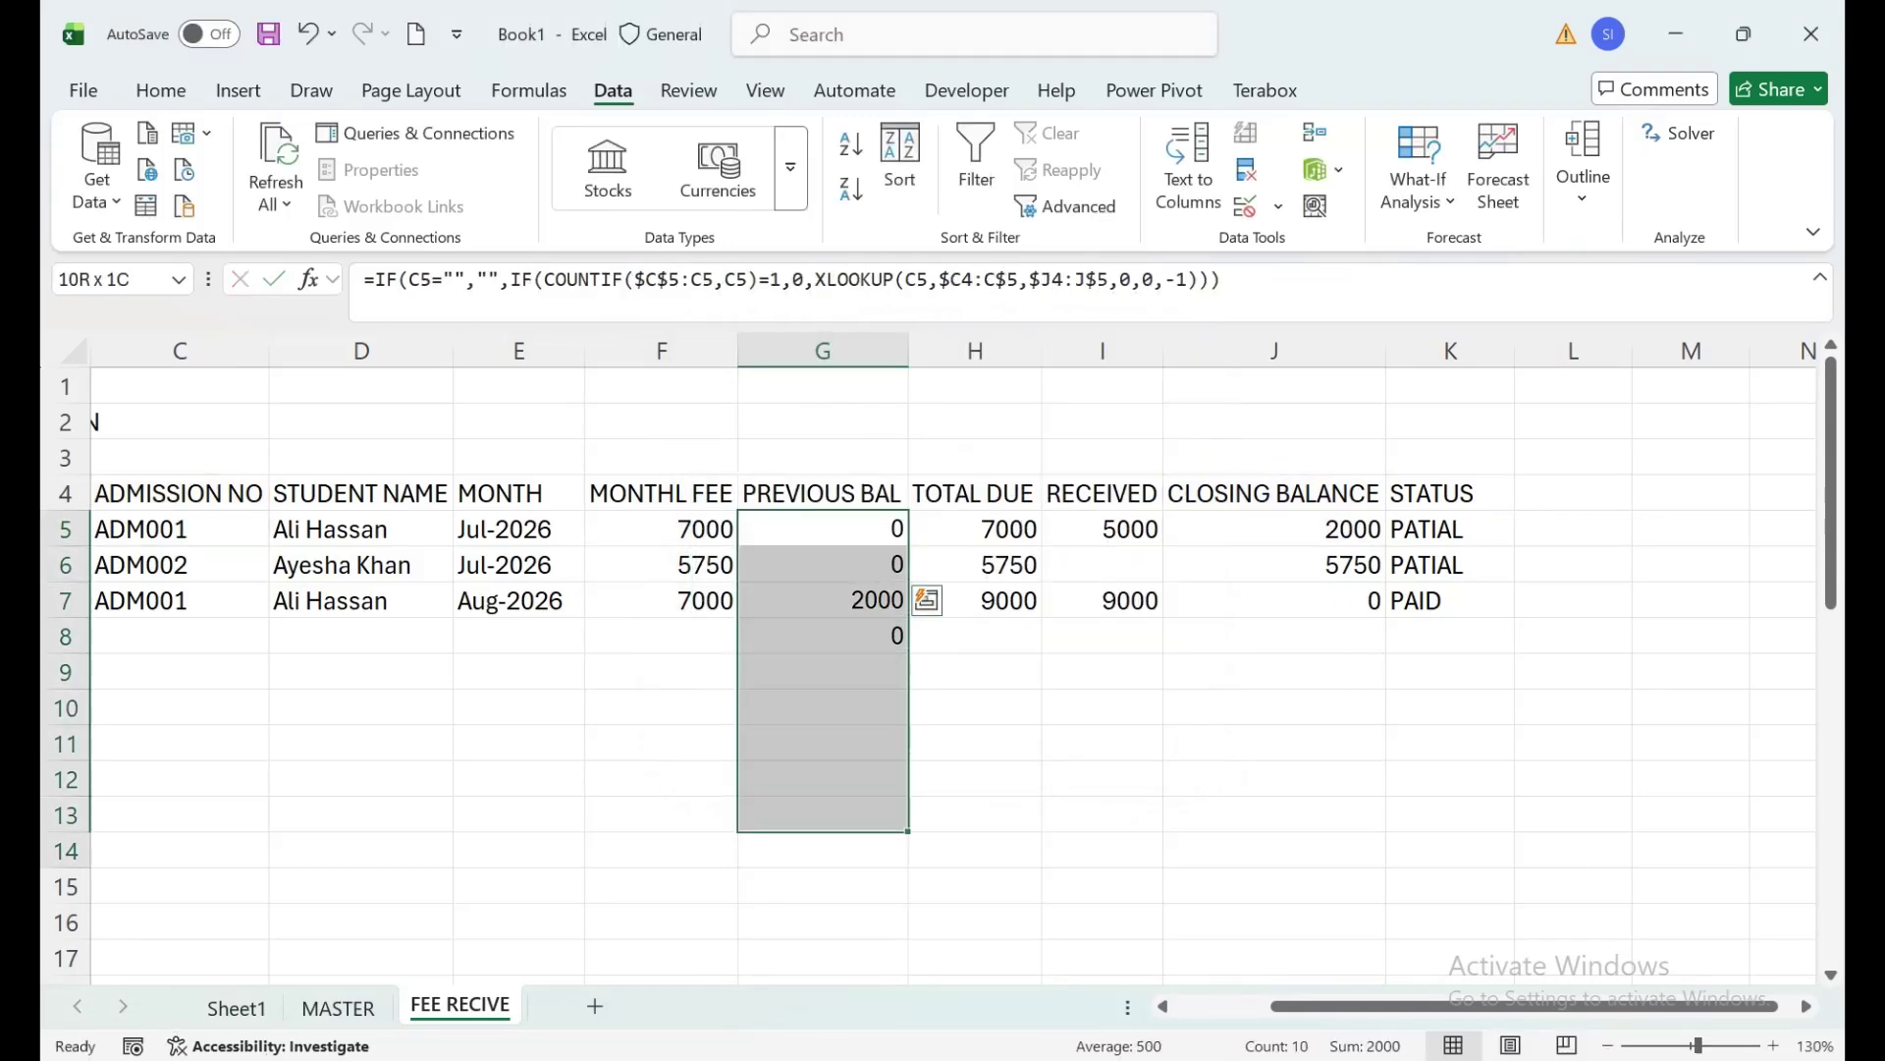
key("shift+Down")
key("shift+Down")
key("shift+Down")
key("shift+Down")
key("shift+Down")
key("shift+Down")
key("shift+Down")
key("shift+Down")
key("shift+Down")
key("shift+Down")
key("shift+Down")
key("shift+Down")
key("shift+Down")
key("ctrl+d")
Fill H5:K5 down the TOTAL DUE, RECEIVED, CLOSING BALANCE and STATUS columns, well past the existing receipt rows.
key("Right")
key("Right")
key("Right")
key("Right")
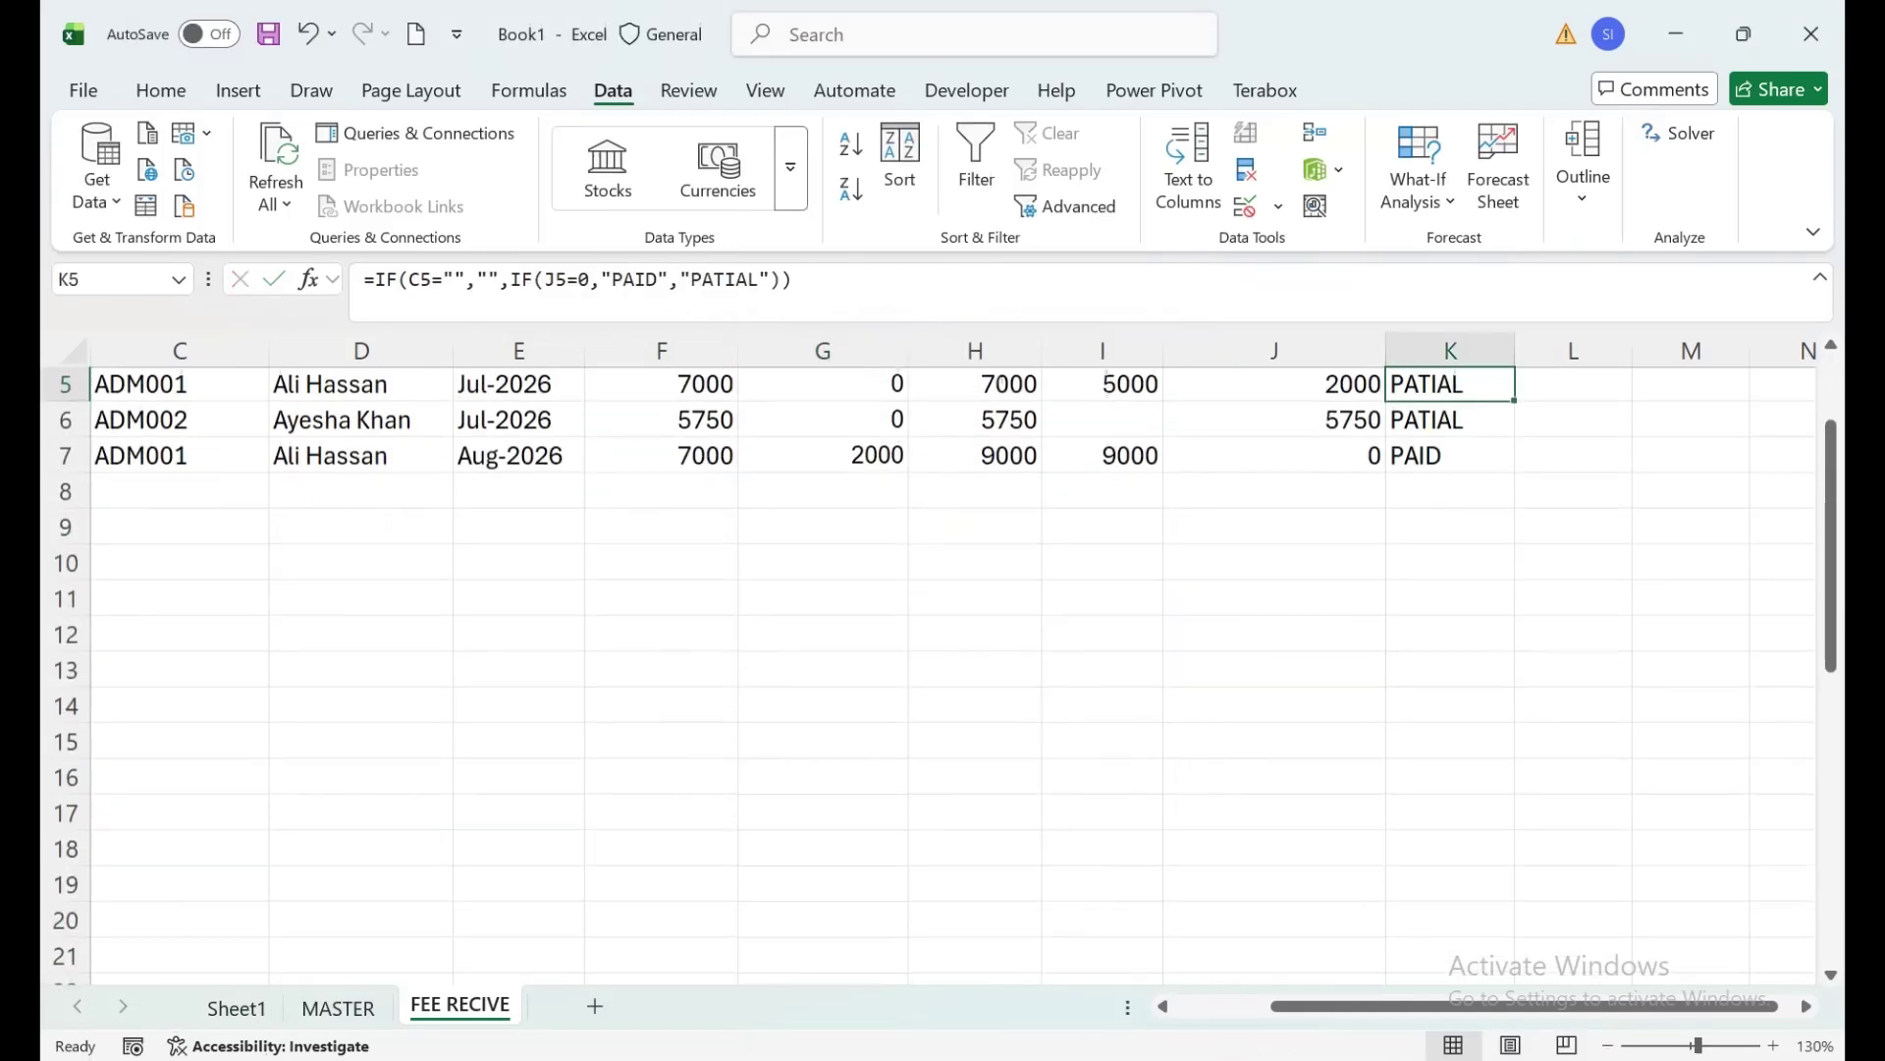
key("Left")
key("Up")
key("Up")
key("Up")
key("Down")
key("Down")
key("Down")
key("Left")
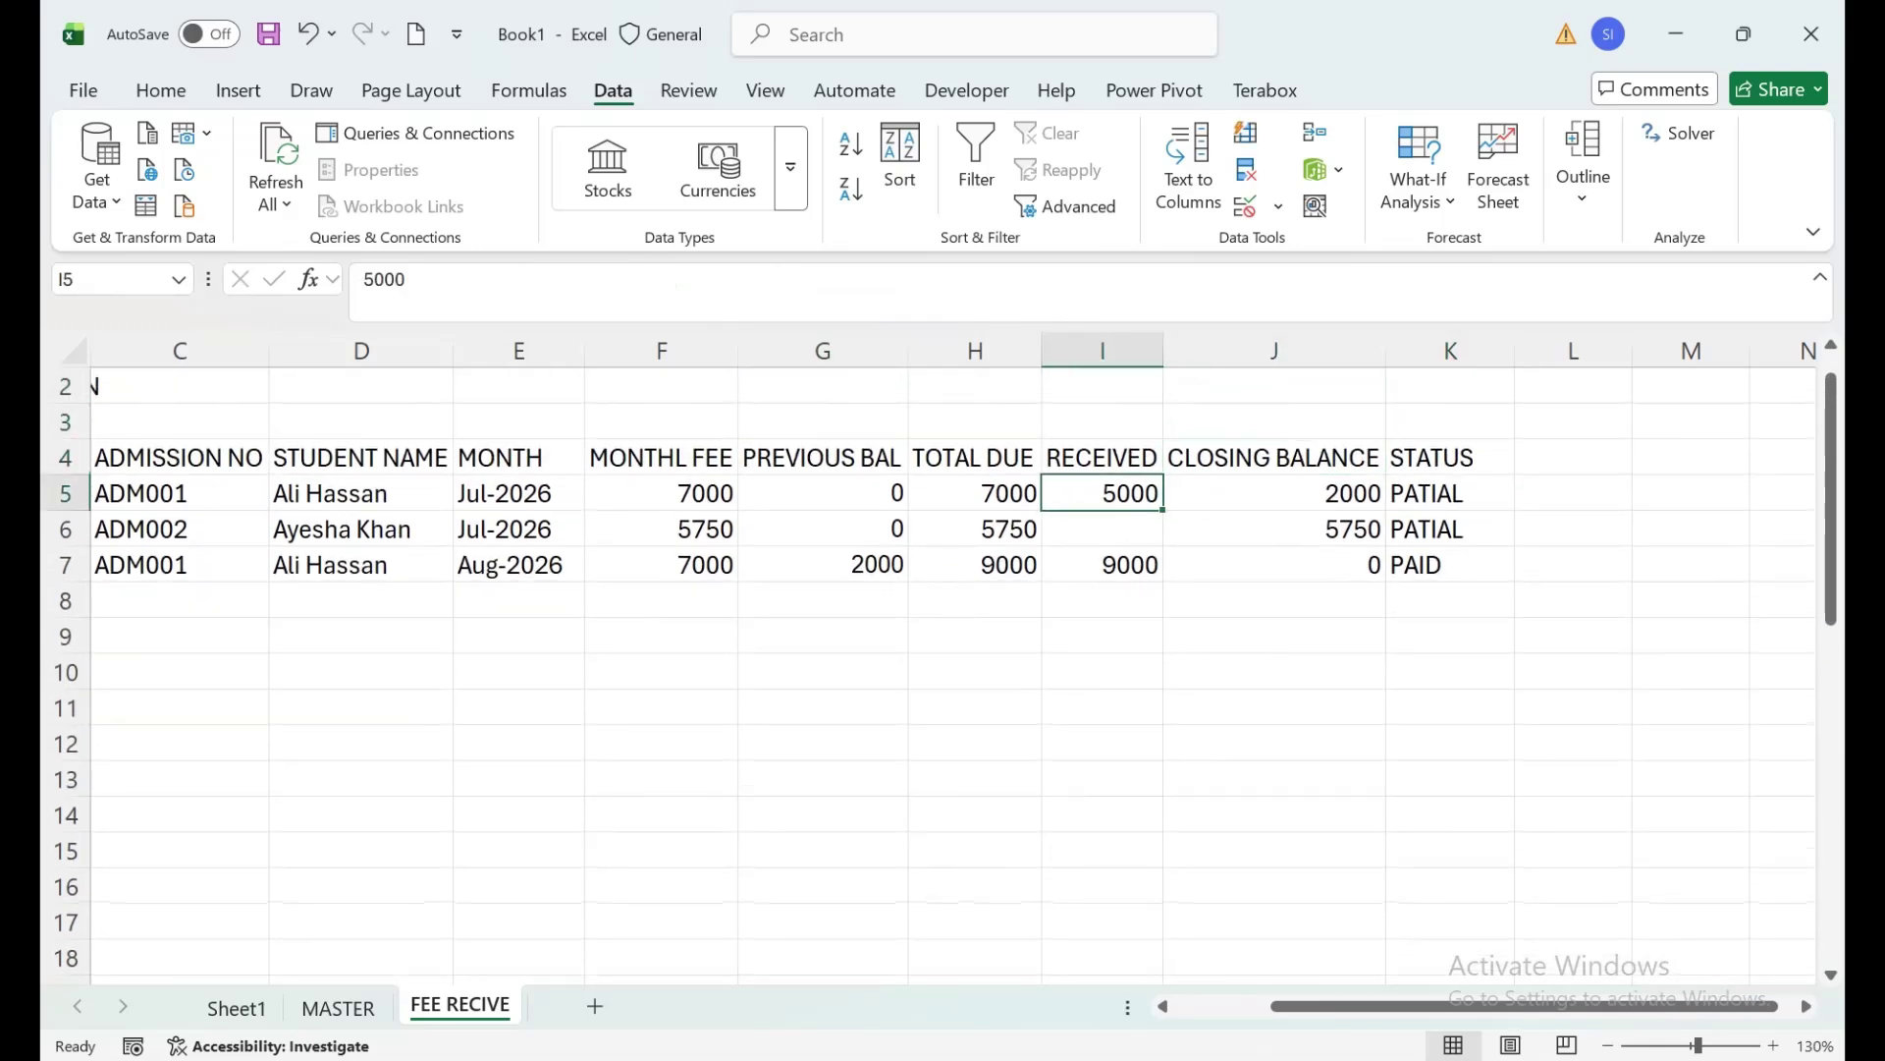
key("Left")
key("shift+Right")
key("shift+Right")
key("shift+Right")
key("shift+Down")
key("shift+Down")
key("shift+Down")
key("shift+Down")
key("shift+Down")
key("shift+Down")
key("shift+Down")
key("shift+Down")
key("shift+Down")
key("shift+Down")
key("shift+Down")
key("shift+Down")
key("shift+Down")
key("shift+Down")
key("shift+Down")
key("shift+Down")
key("shift+Down")
key("shift+Down")
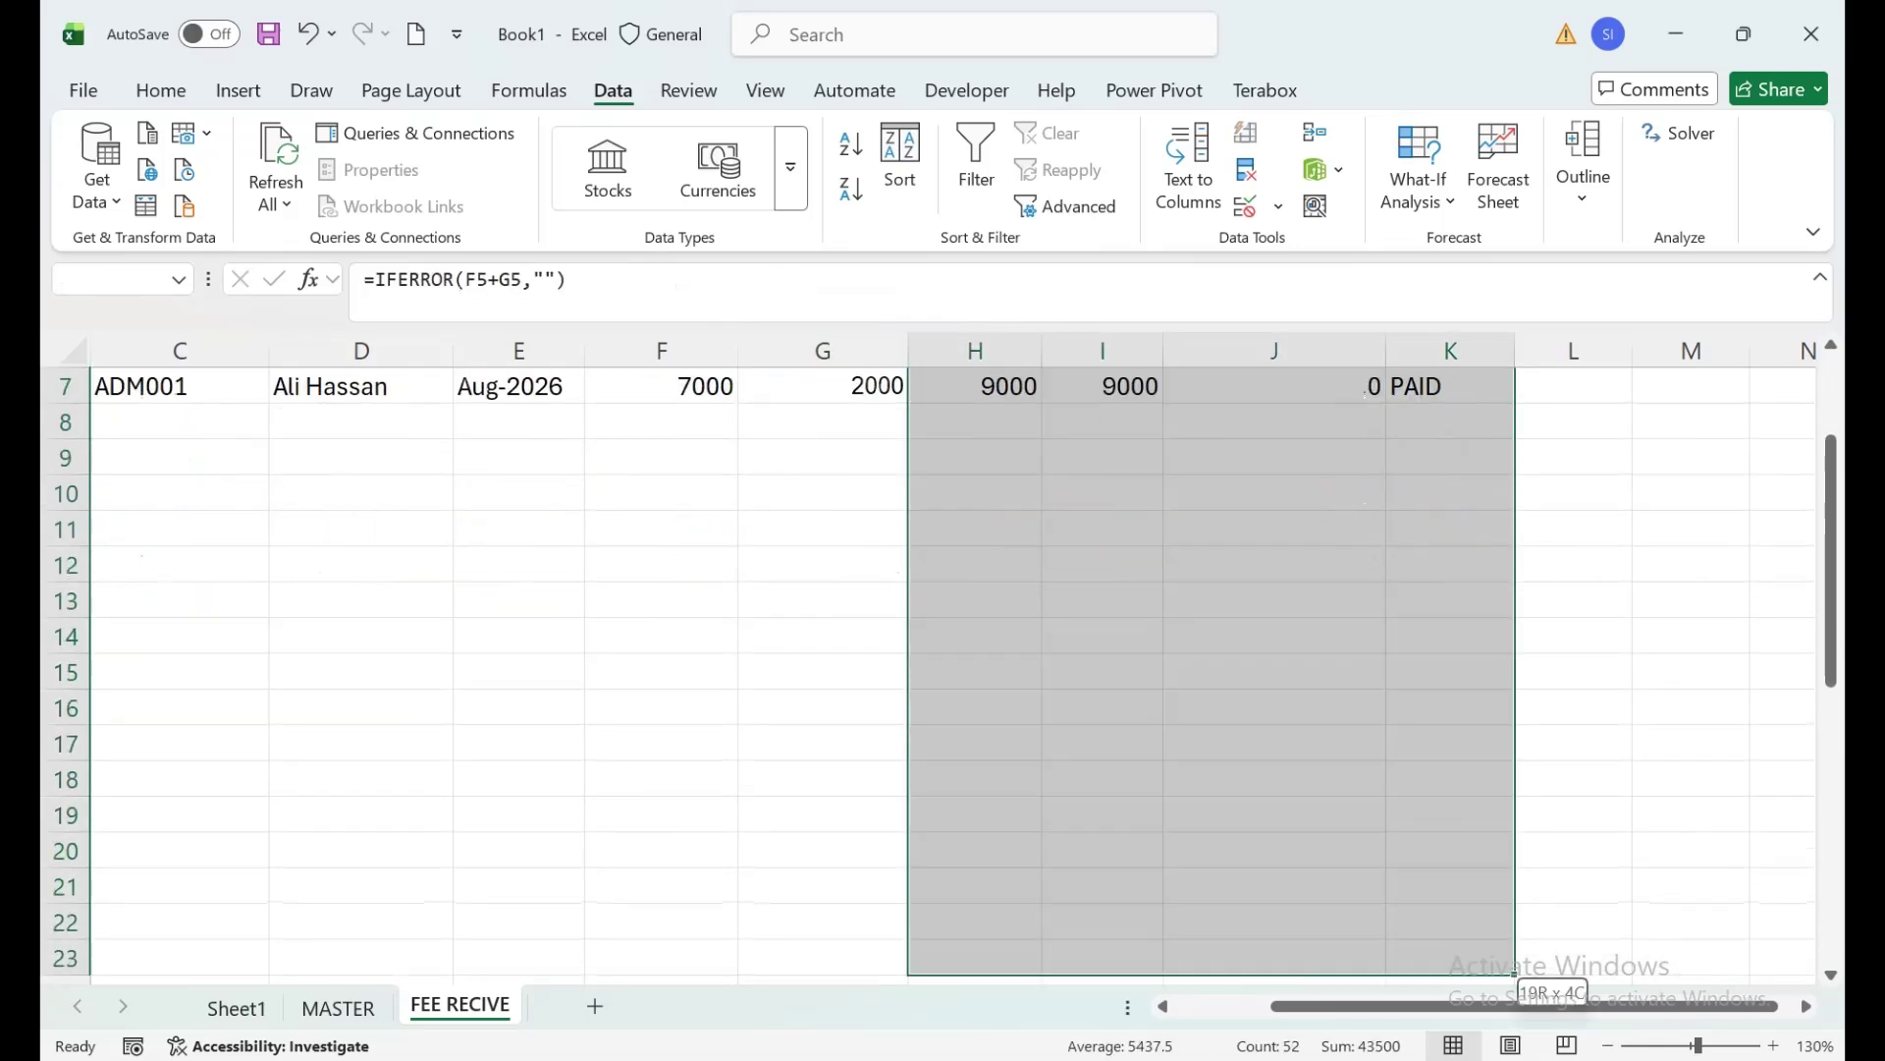
key("shift+Down")
key("shift+Down")
key("shift+Down")
key("shift+Down")
key("shift+Down")
key("shift+Down")
key("shift+Down")
key("shift+Down")
key("shift+Down")
key("shift+Down")
key("shift+Down")
key("shift+Down")
key("ctrl+d")
key("Up")
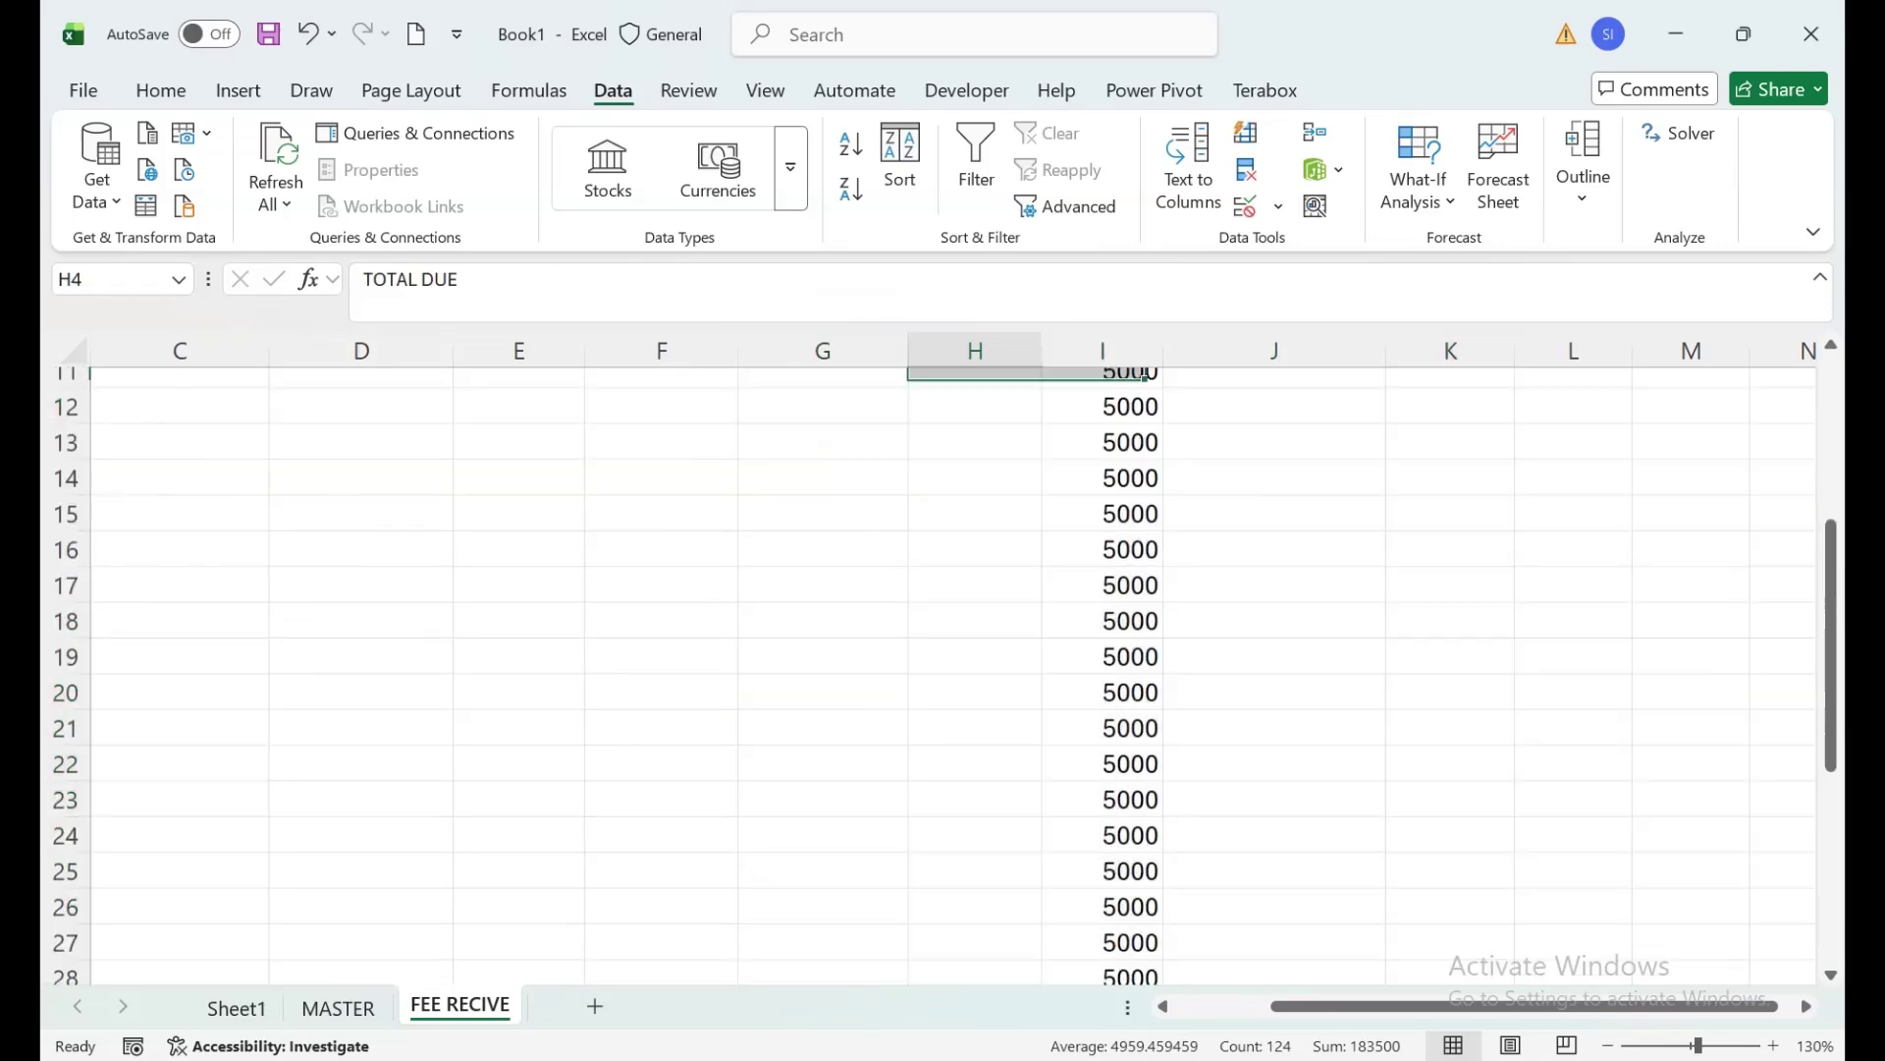
key("Up")
key("Up")
key("Up")
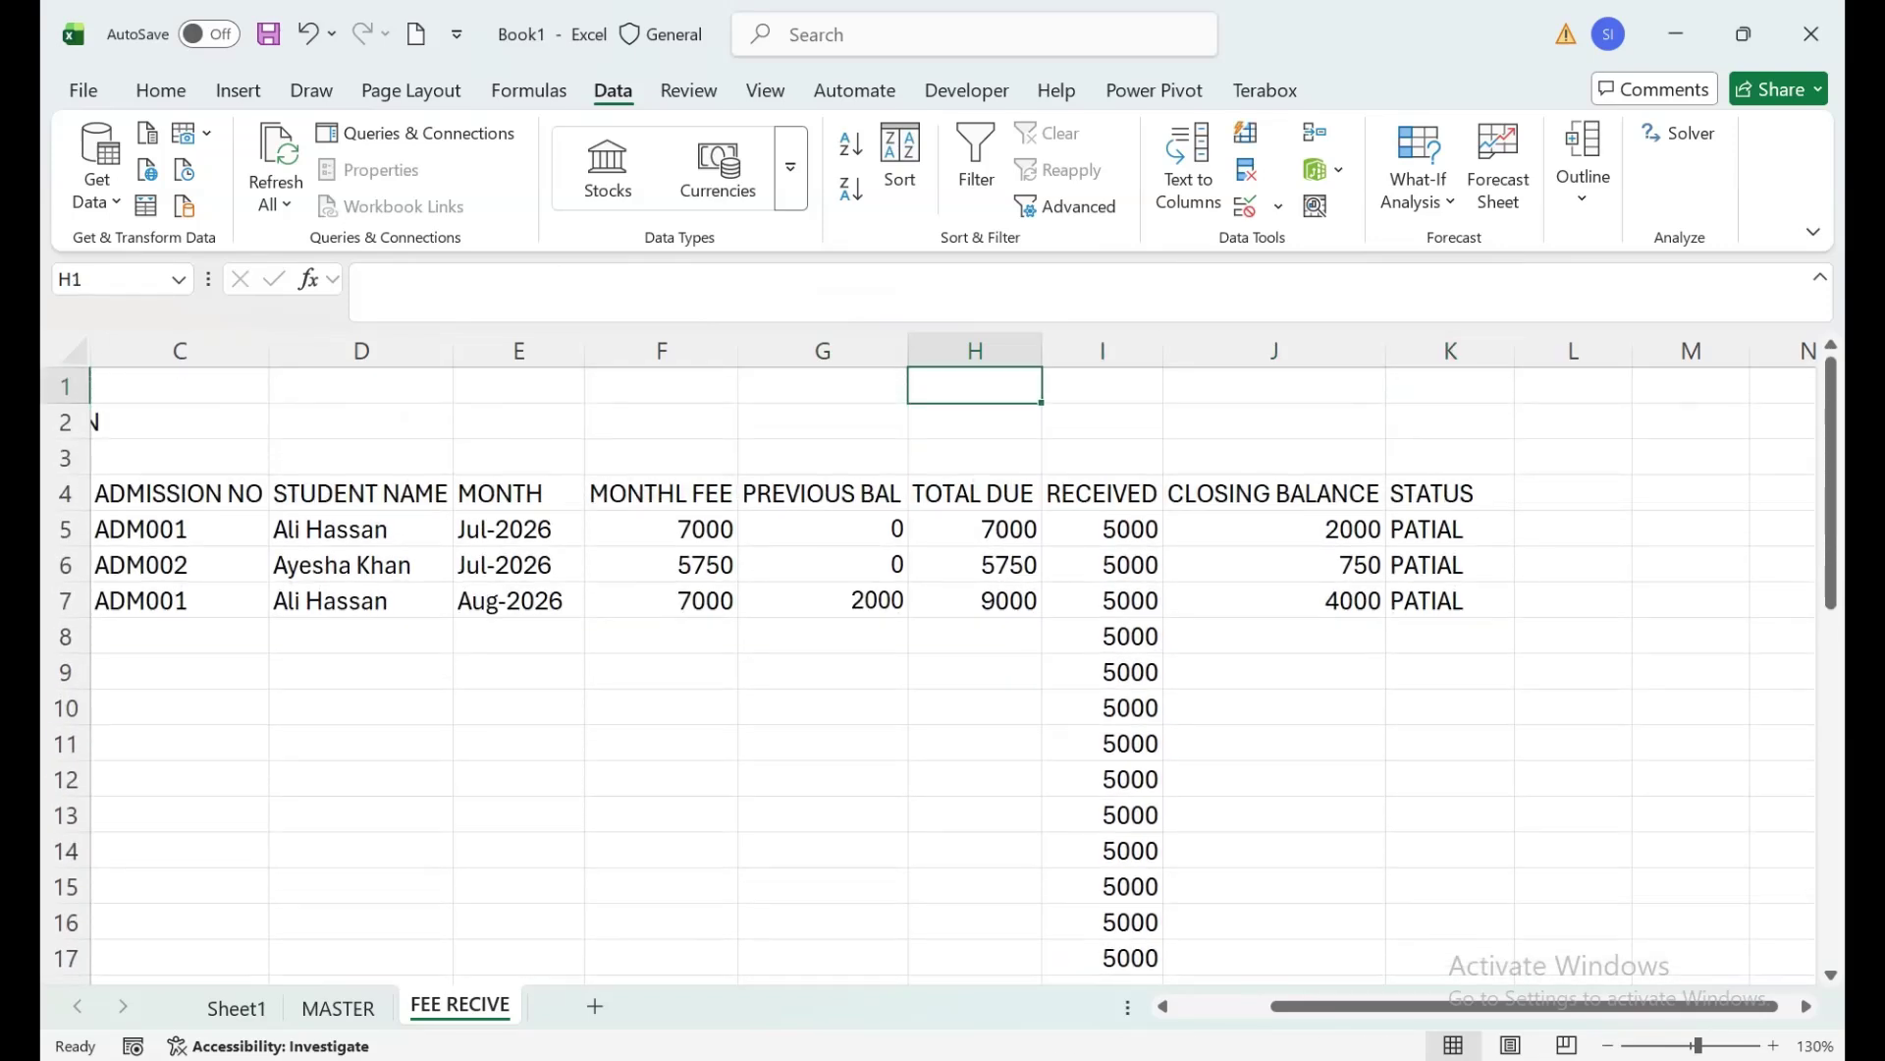
Clear the RECEIVED amounts from I6 downward, keeping only the first receipt's amount in I5.
left_click(1102, 529)
key("Down")
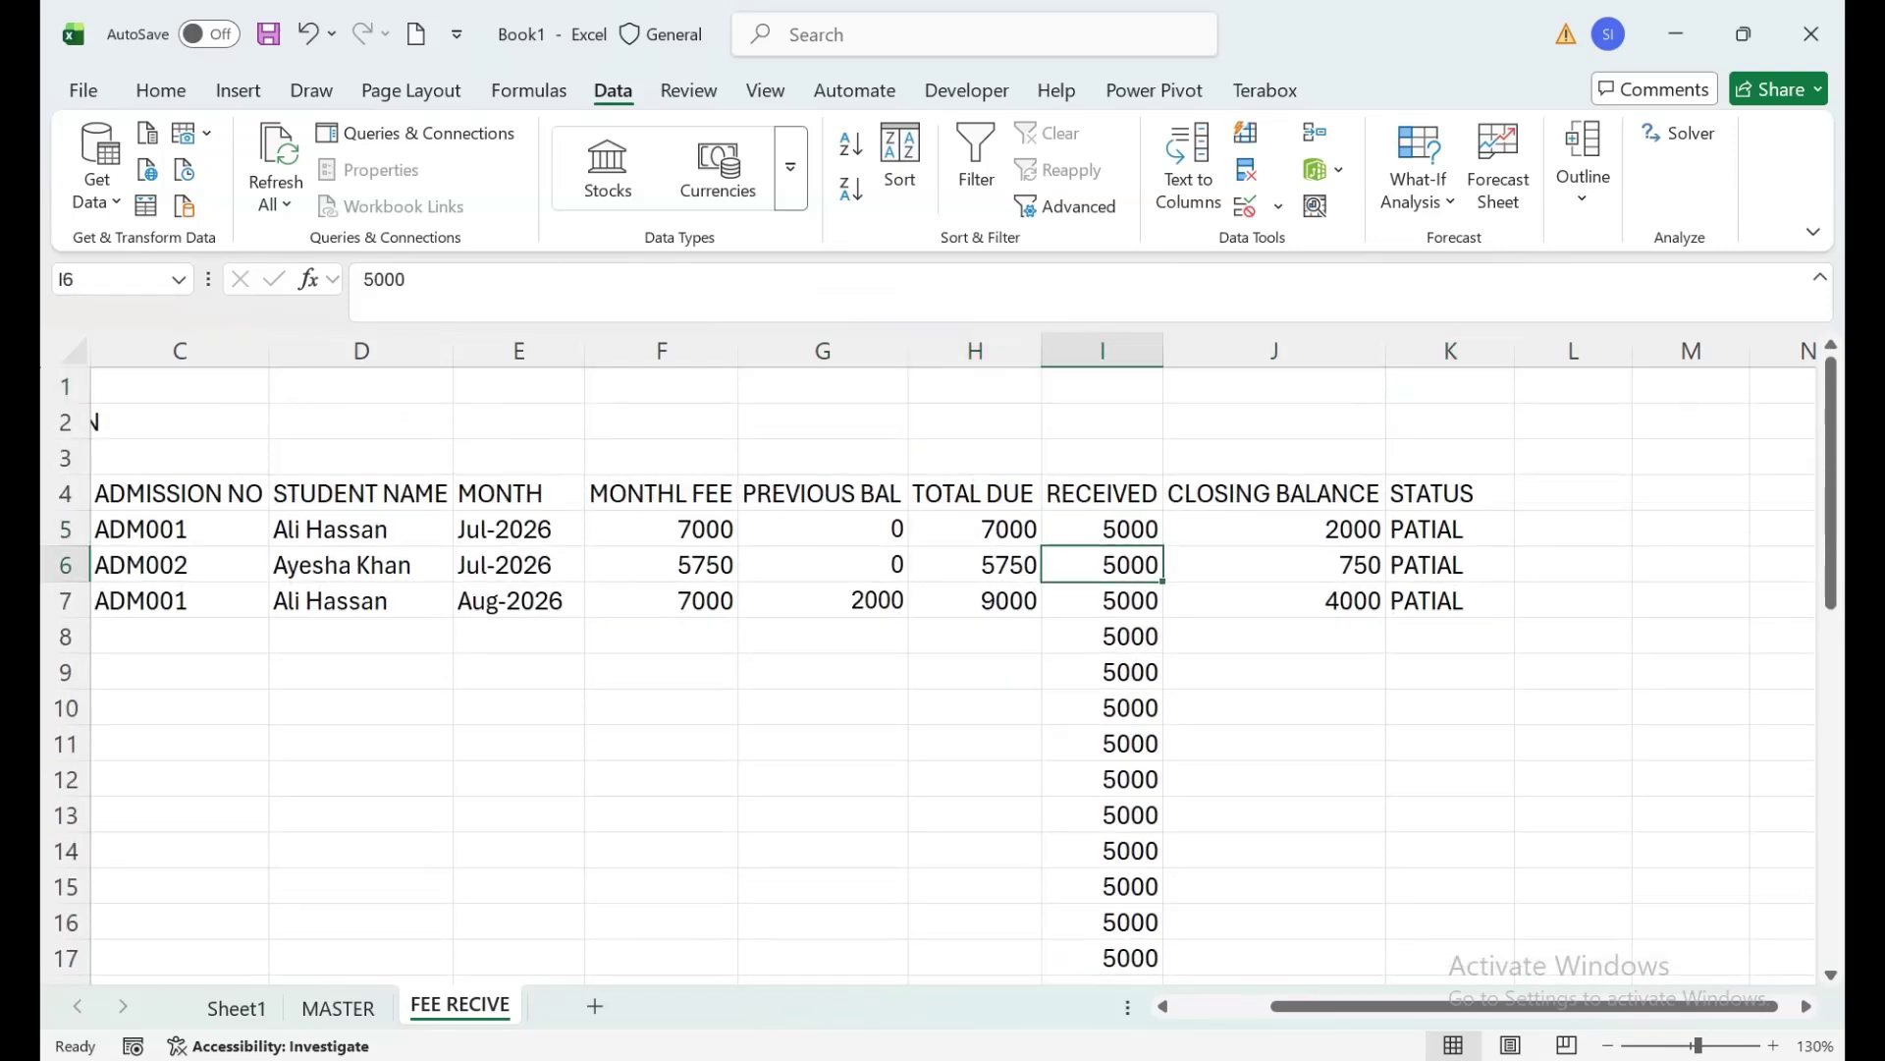
key("ctrl+shift+Down")
key("Delete")
key("Up")
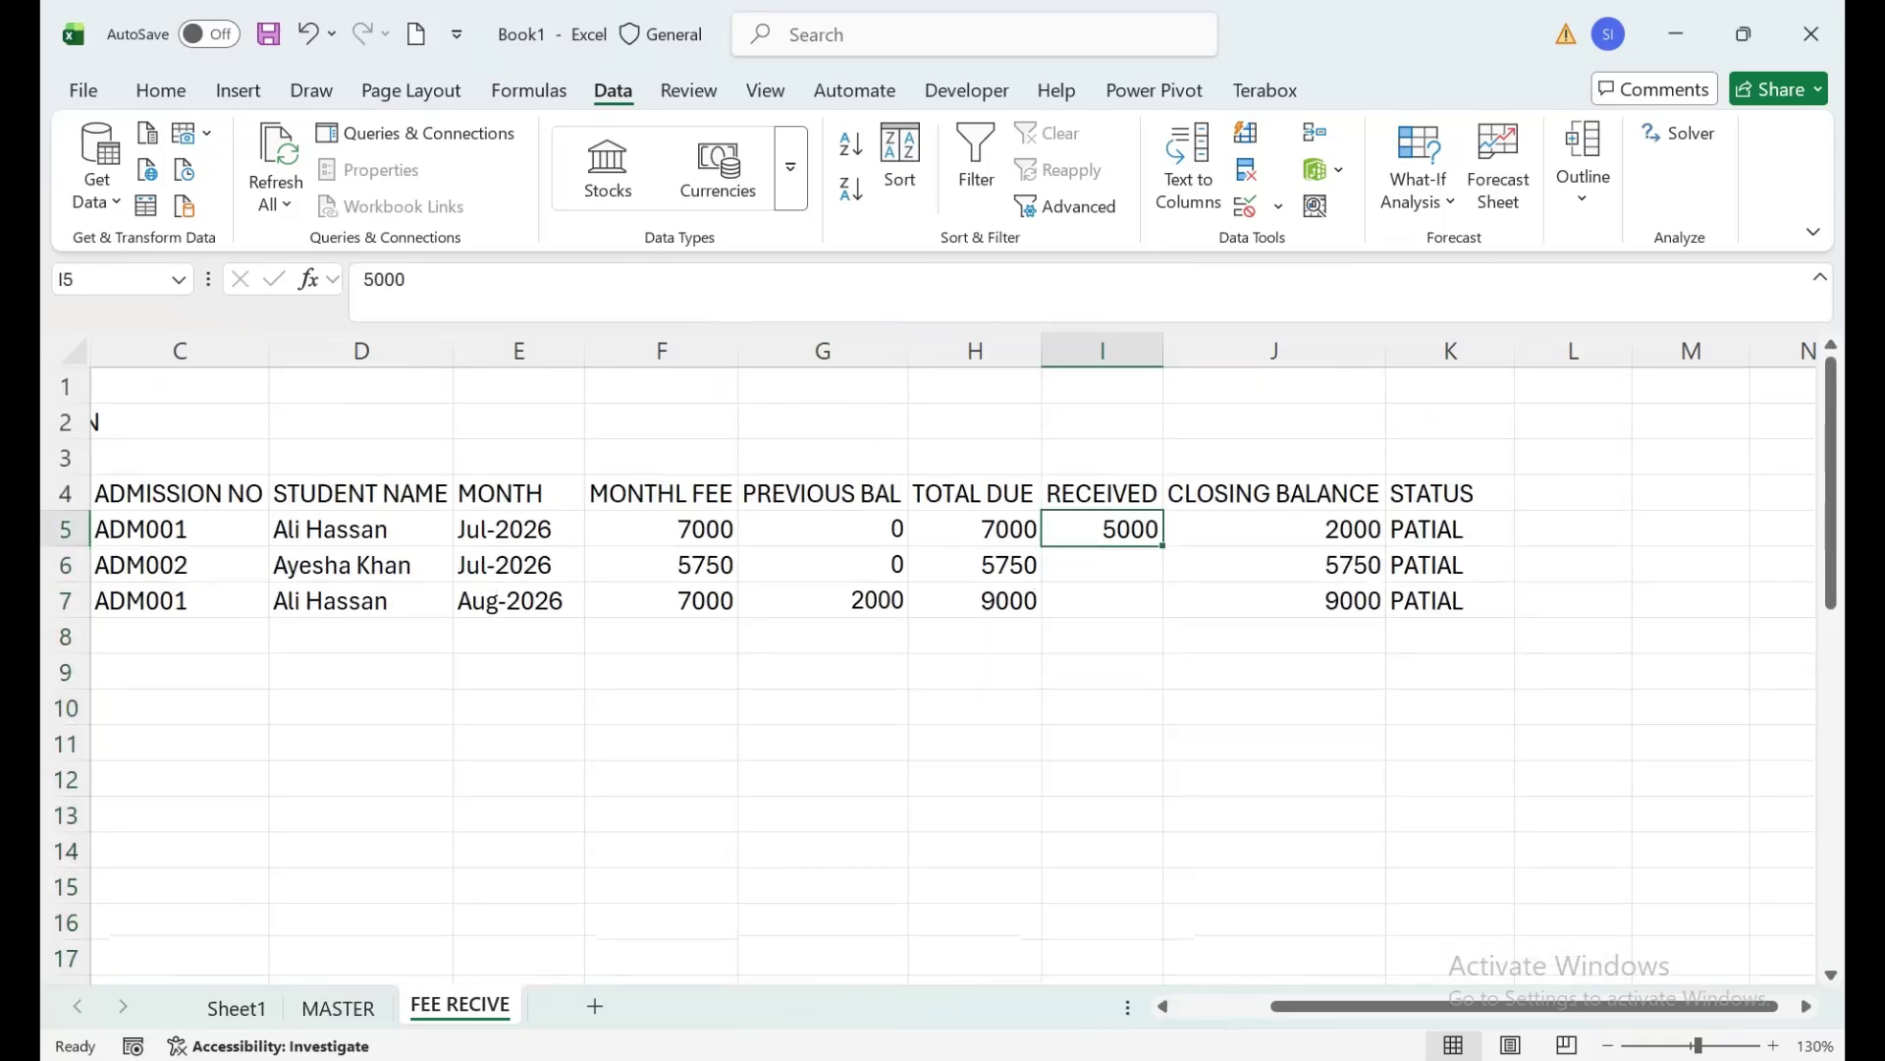
Apply the Check Cell style to the header cells A4:K4, from RECEIPT NO to STATUS, of the monthly fee collection table.
key("Up")
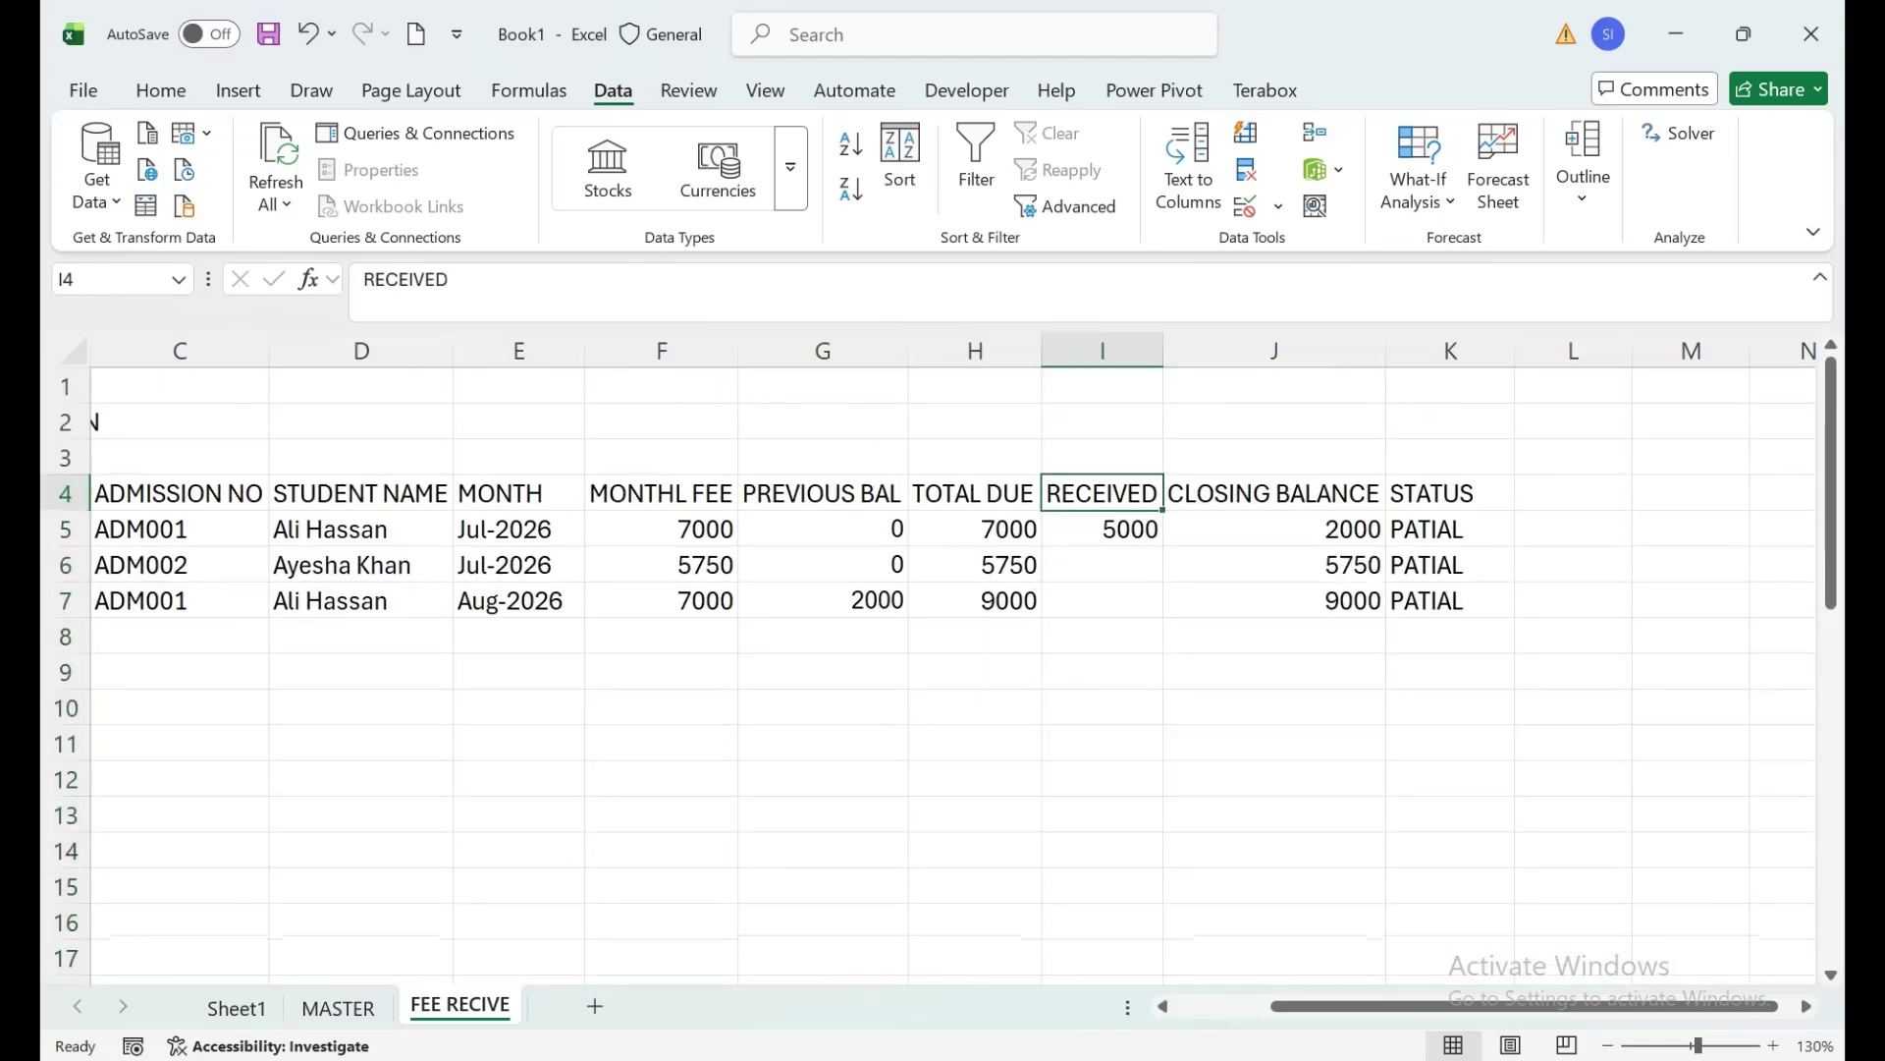
left_click_drag(179, 600, 88, 600)
left_click_drag(274, 600, 177, 600)
left_click_drag(1751, 493, 177, 494)
left_click(160, 89)
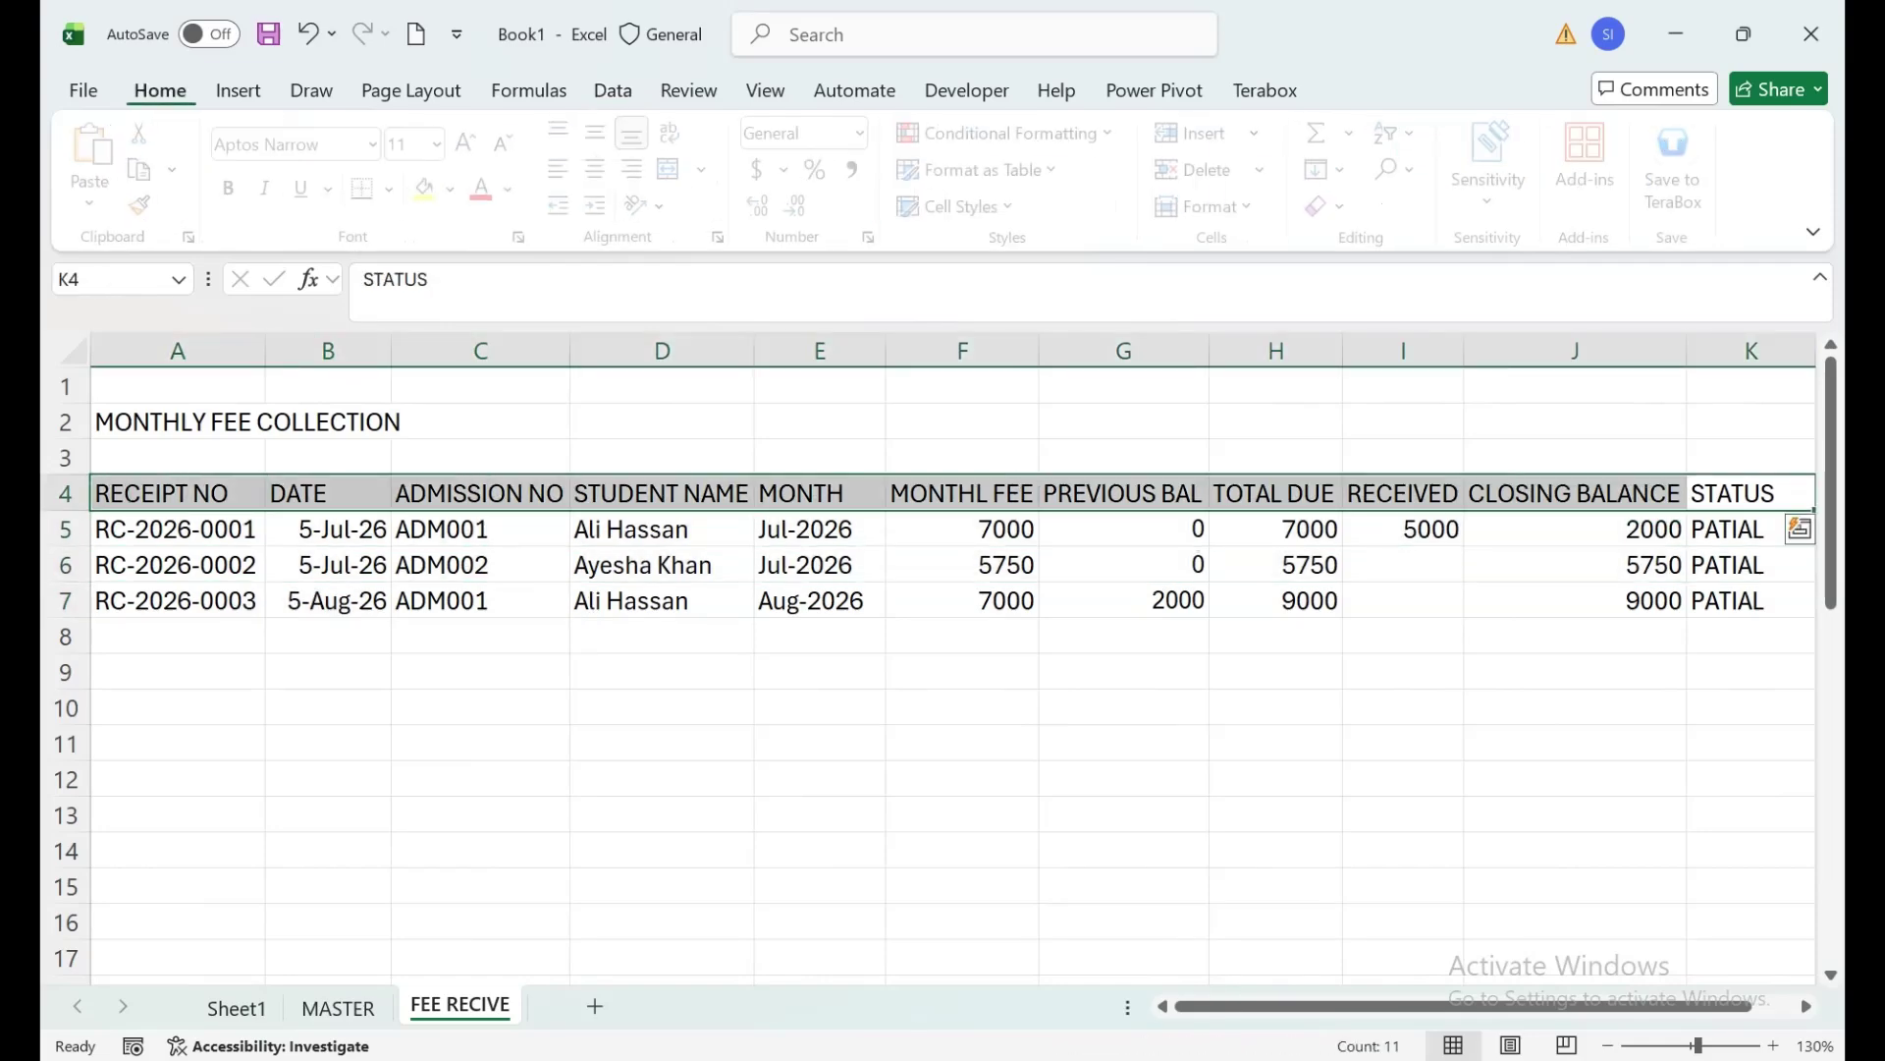
left_click(967, 206)
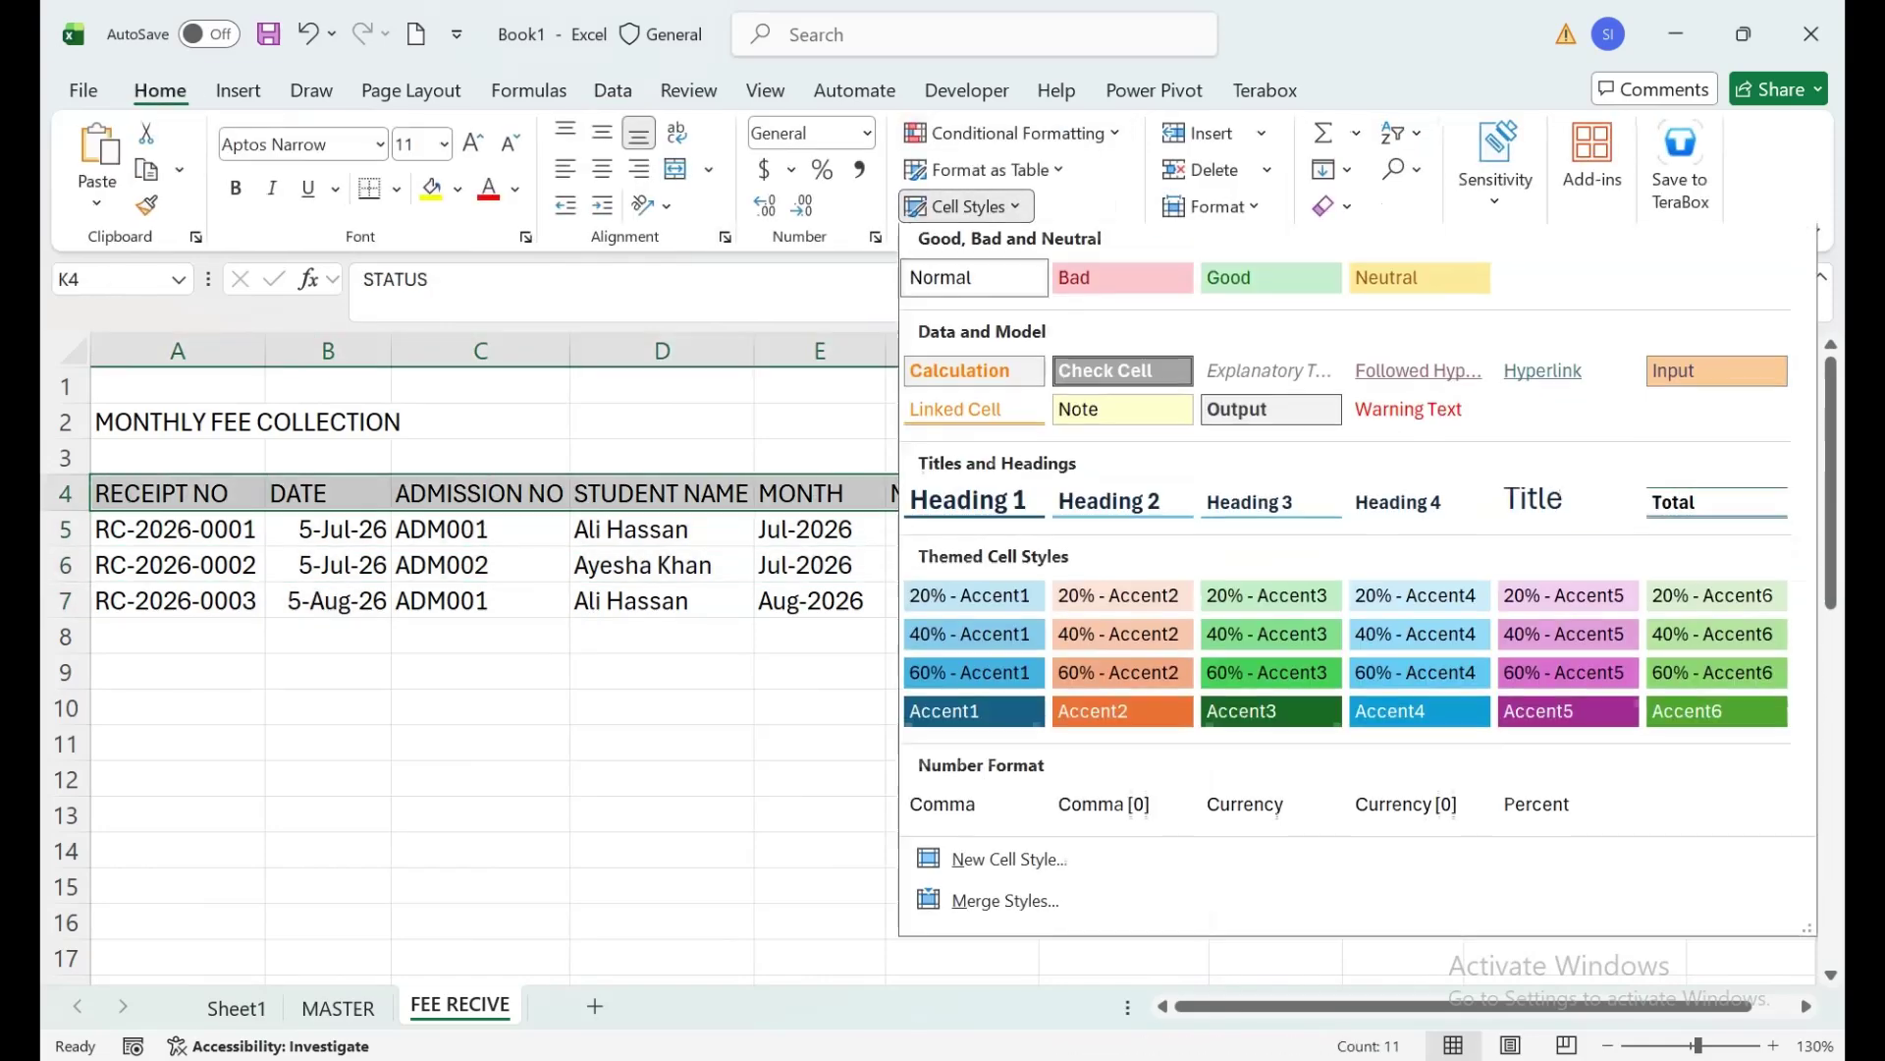
left_click(1122, 377)
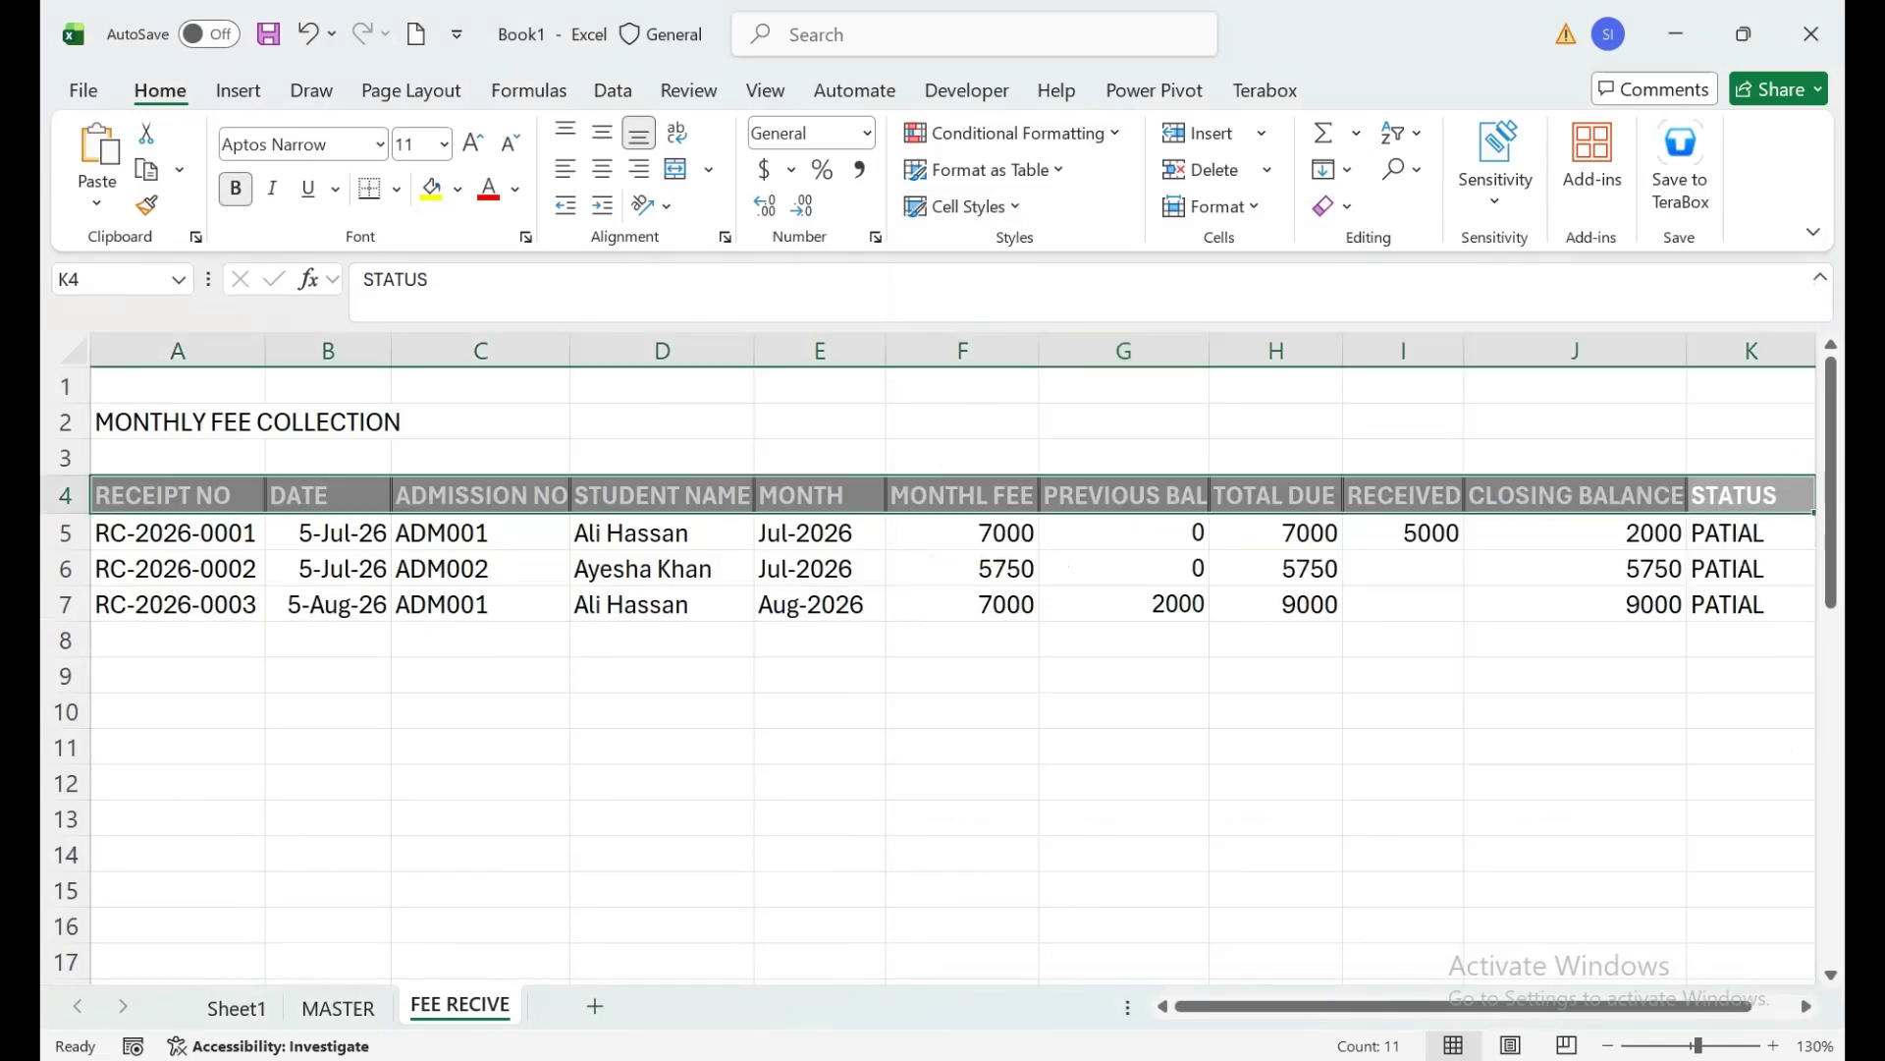
left_click(177, 568)
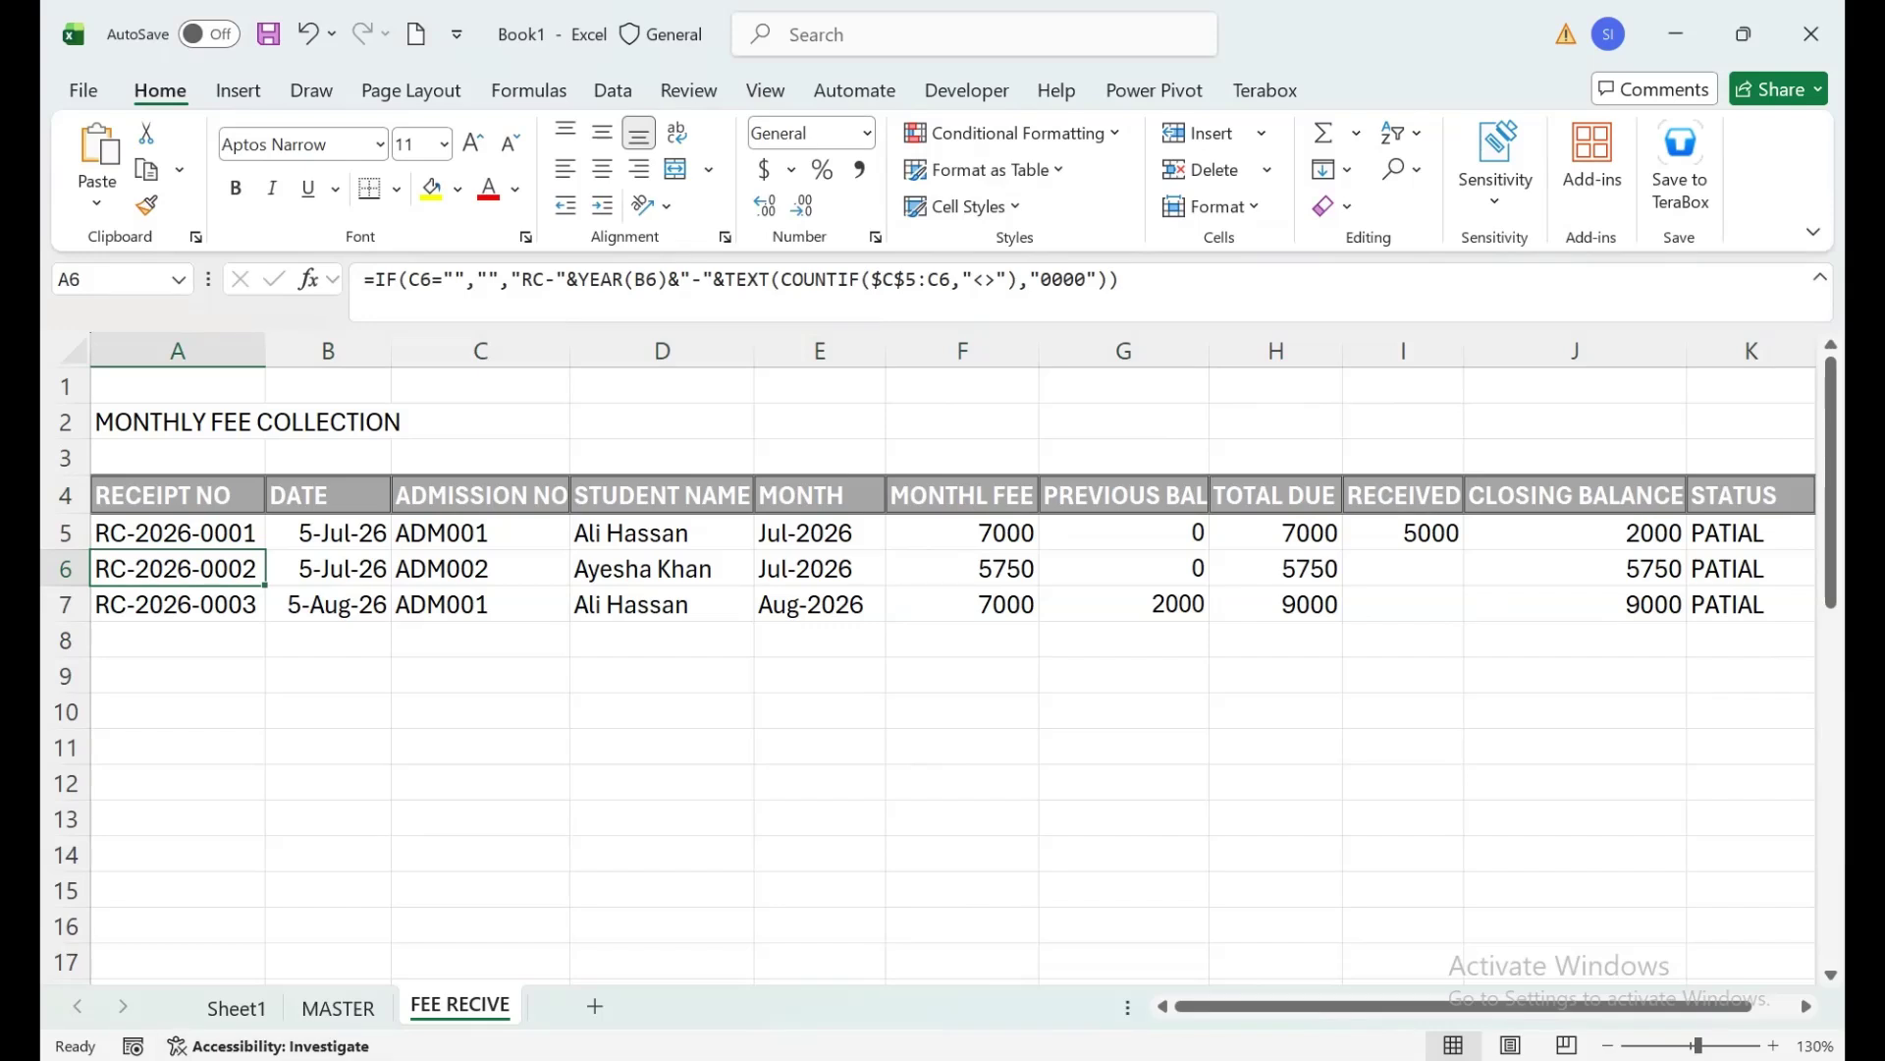
left_click(1403, 532)
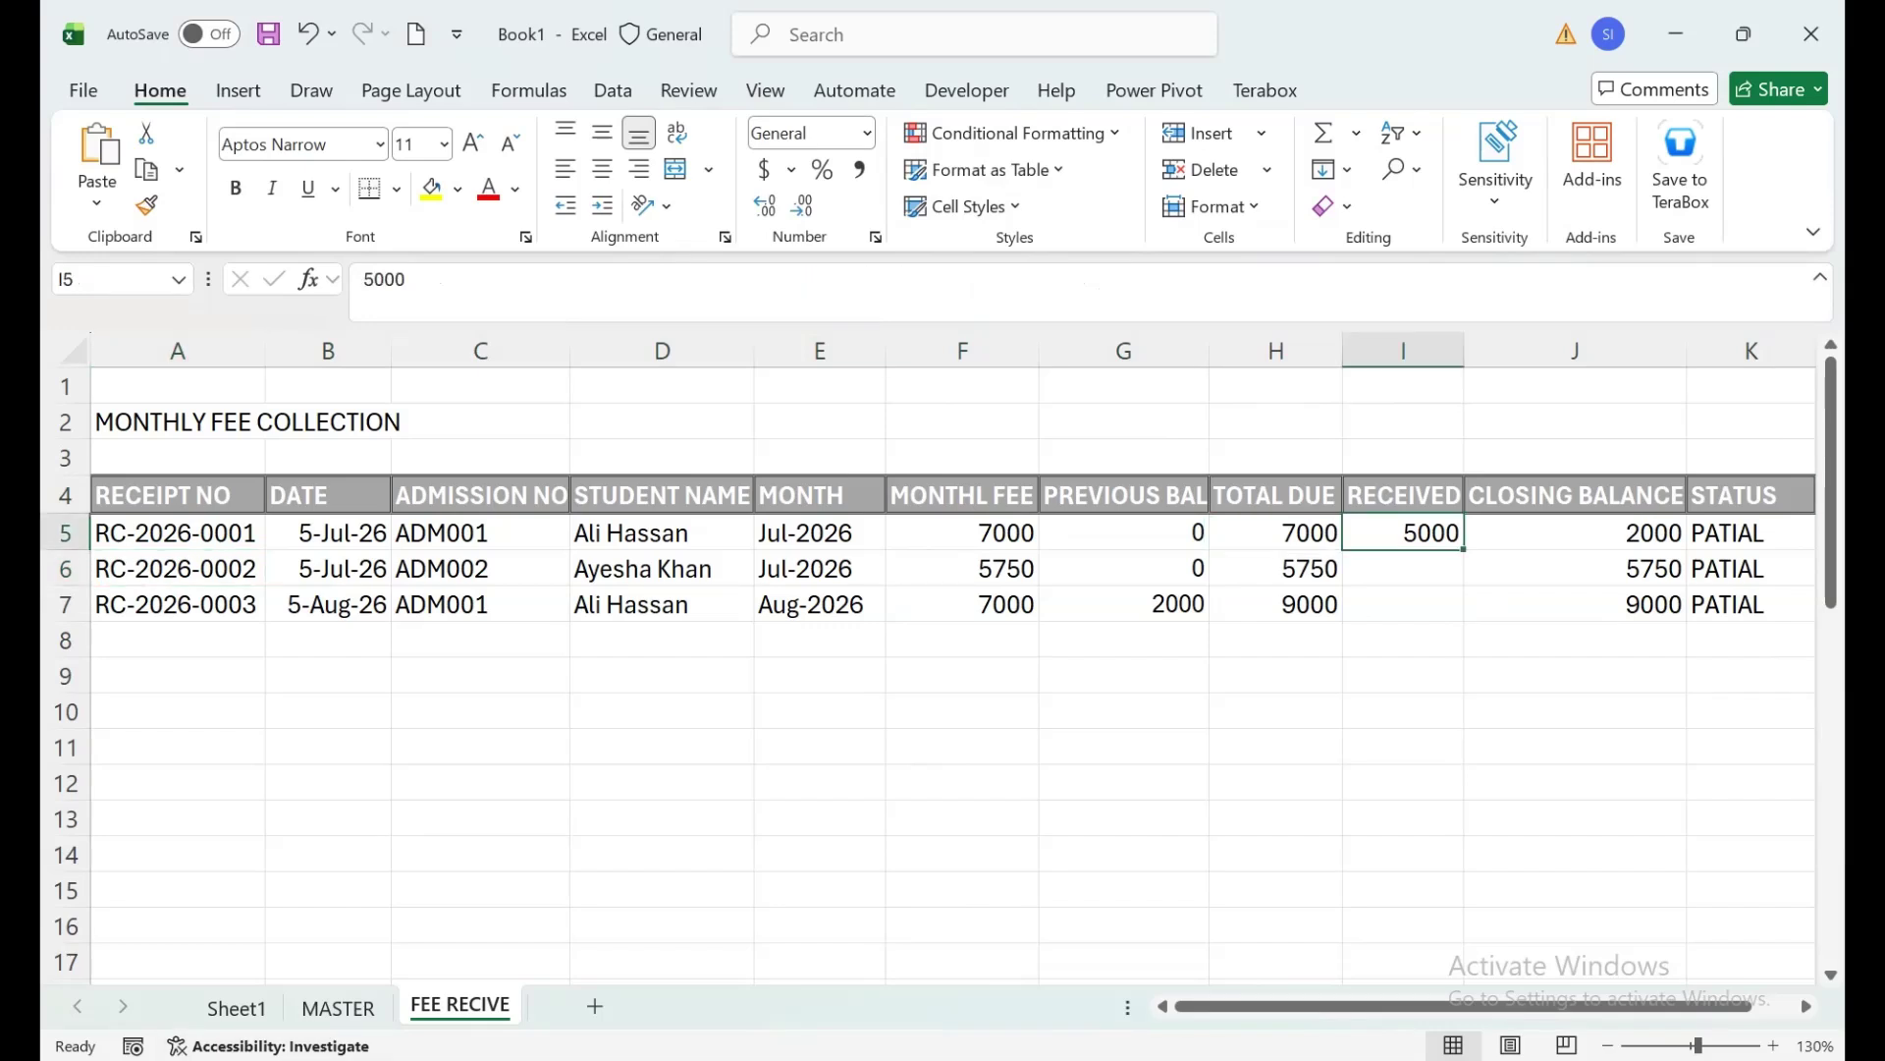